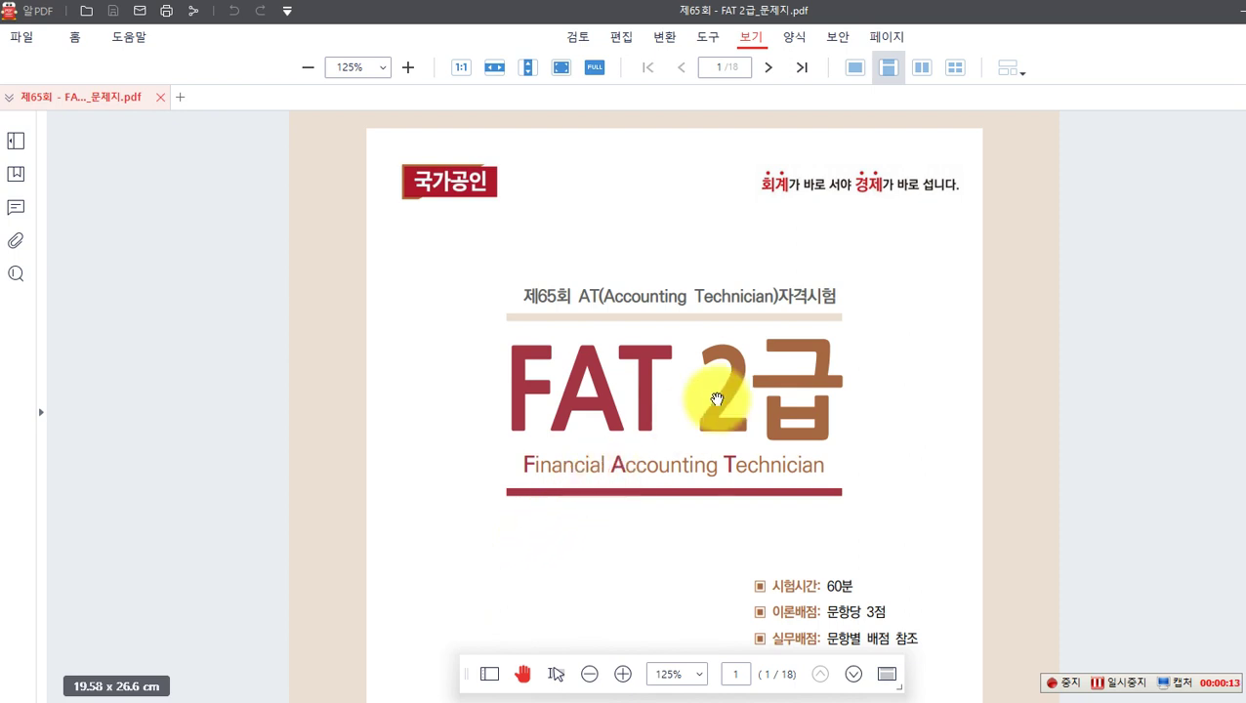
Step: Jump to page 7 of the FAT 2급 exam paper
click(712, 68)
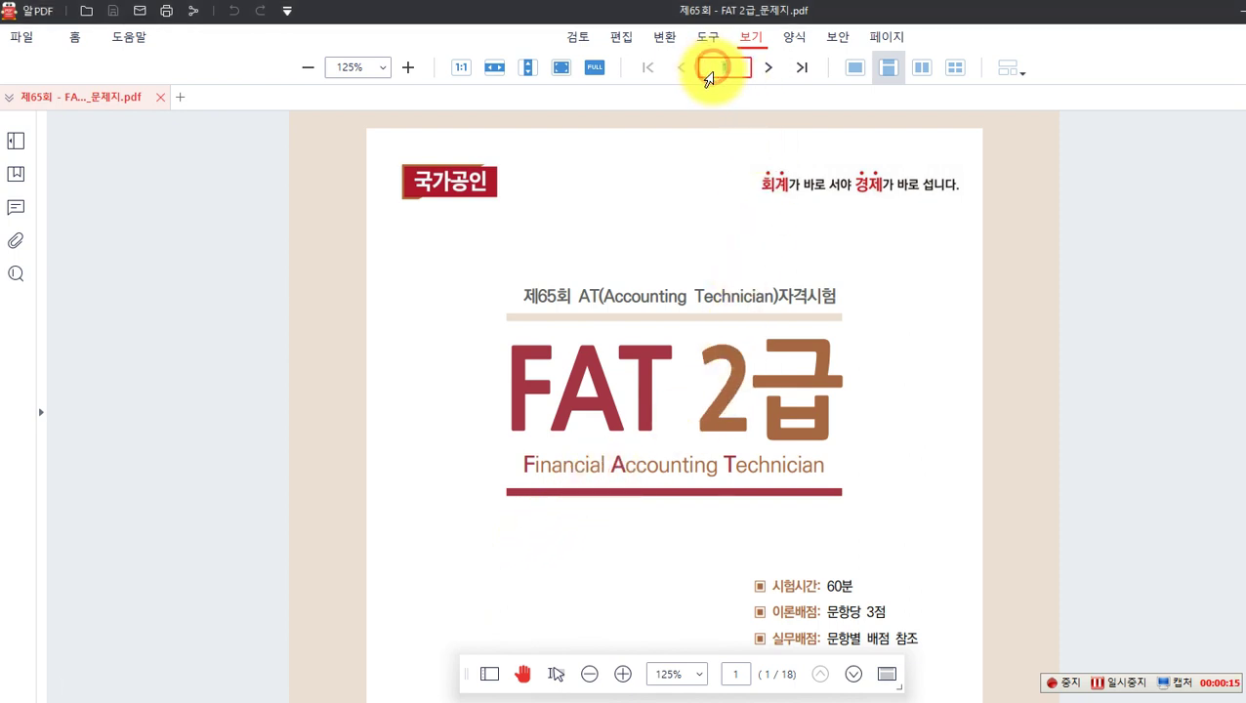
text(7)
key(Return)
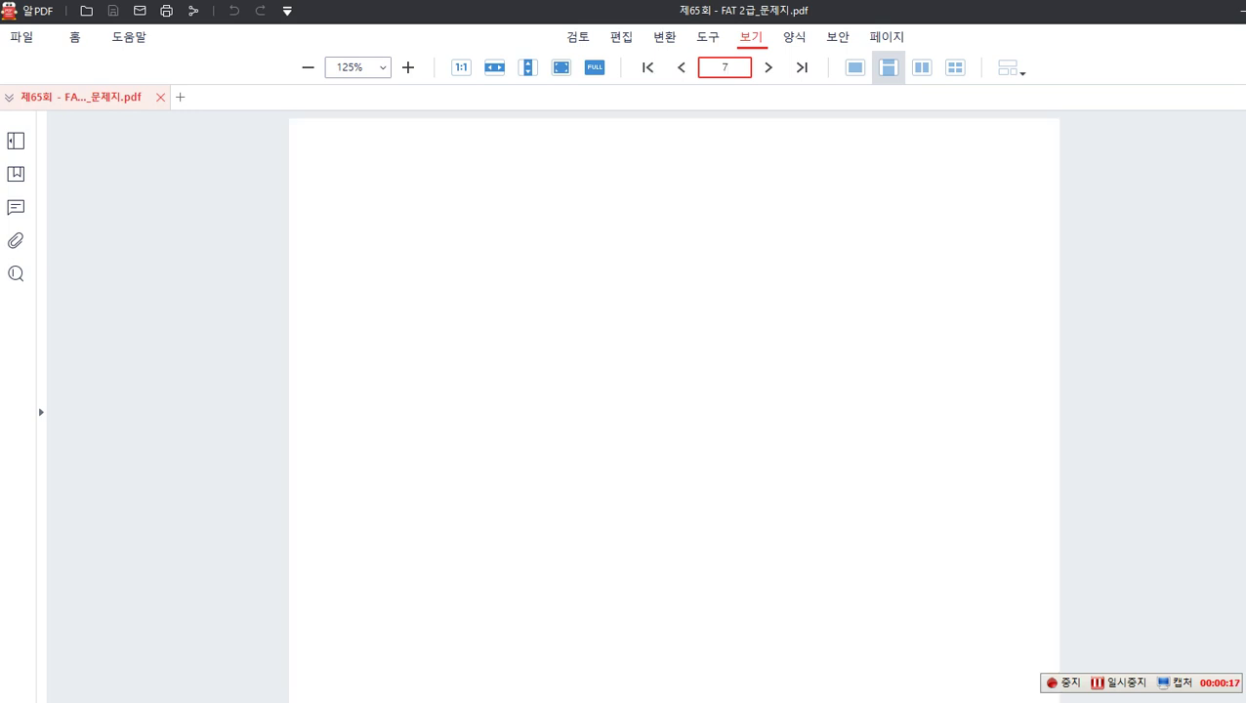
scroll(814, 362, down, 1)
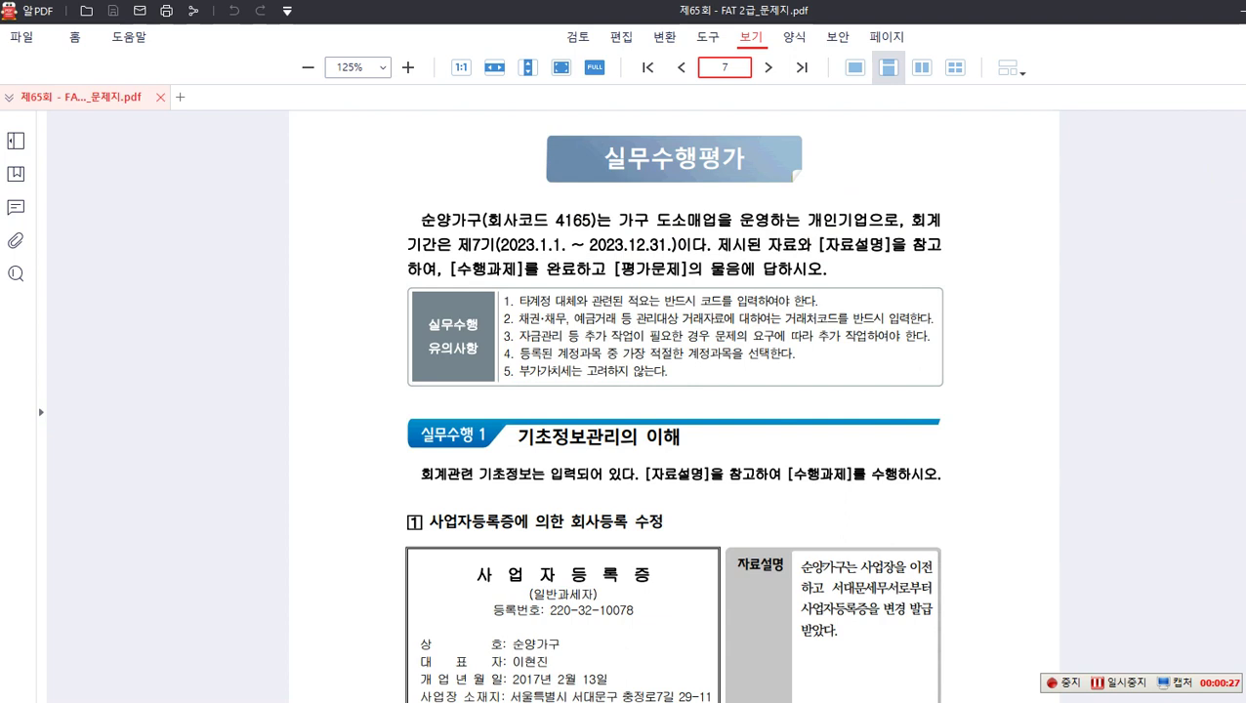
Step: Box the company name 순양가구 and business type 가구 도소매업 in red, then clear the marks
drag(408, 205, 487, 233)
drag(618, 202, 721, 235)
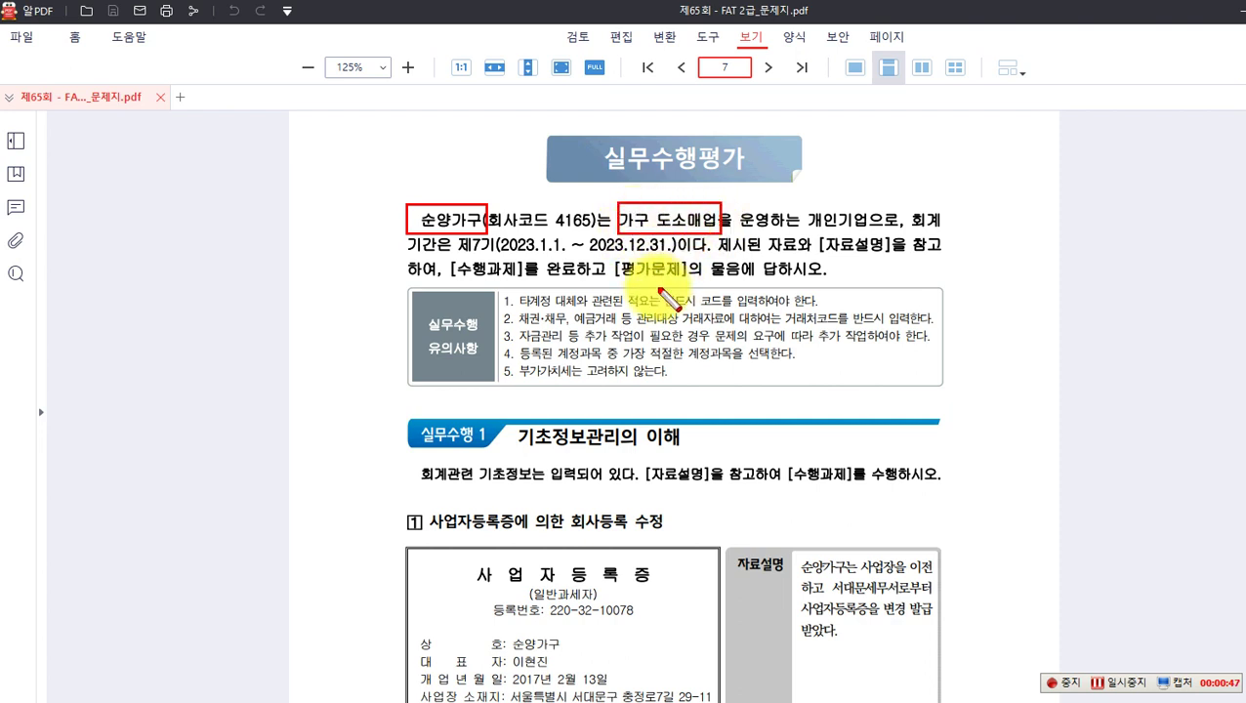
key(Escape)
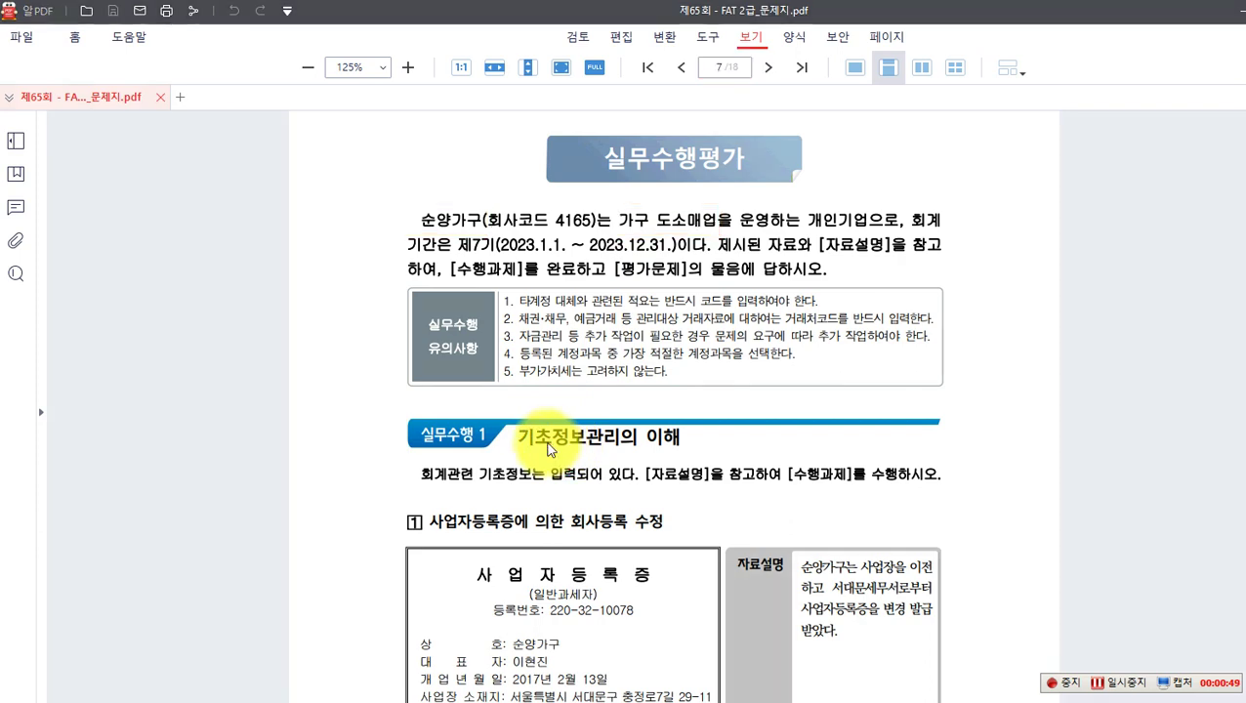
Step: Box 회사등록 in red and write the red note 거래처등록 beside the 실무수행 1 heading
scroll(544, 435, down, 3)
scroll(539, 430, down, 5)
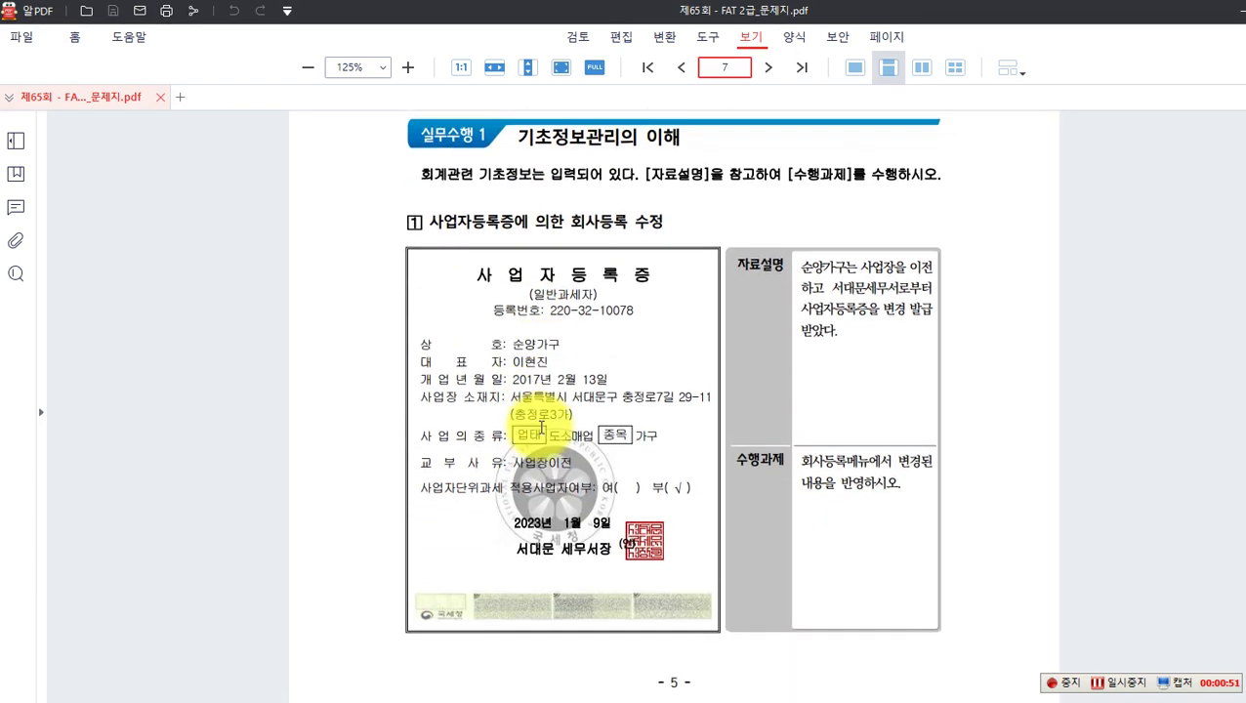
scroll(539, 425, up, 1)
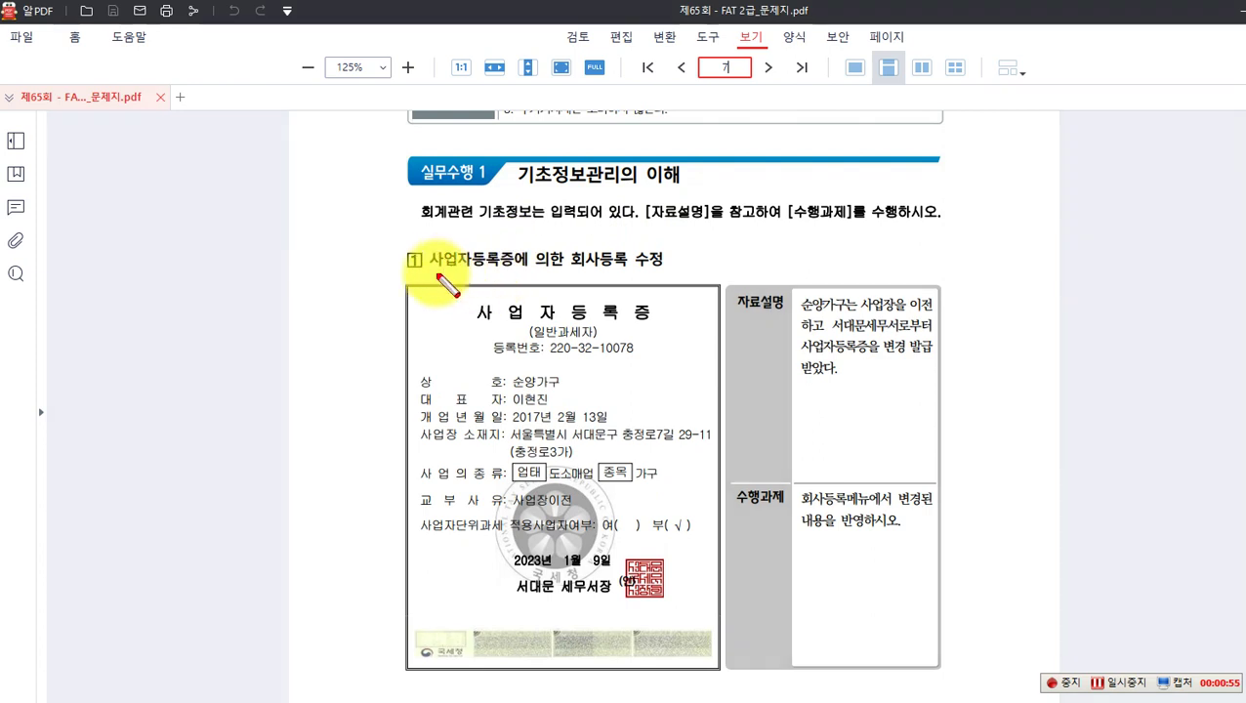
drag(566, 244, 634, 274)
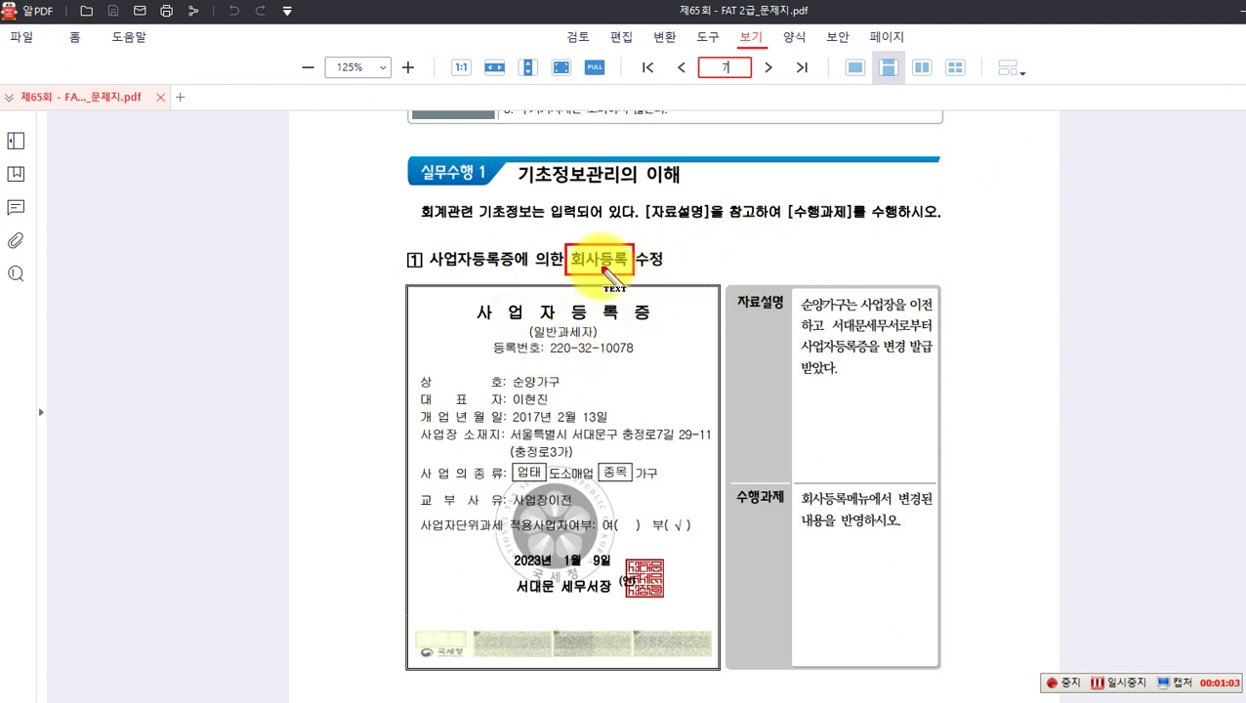
click(688, 260)
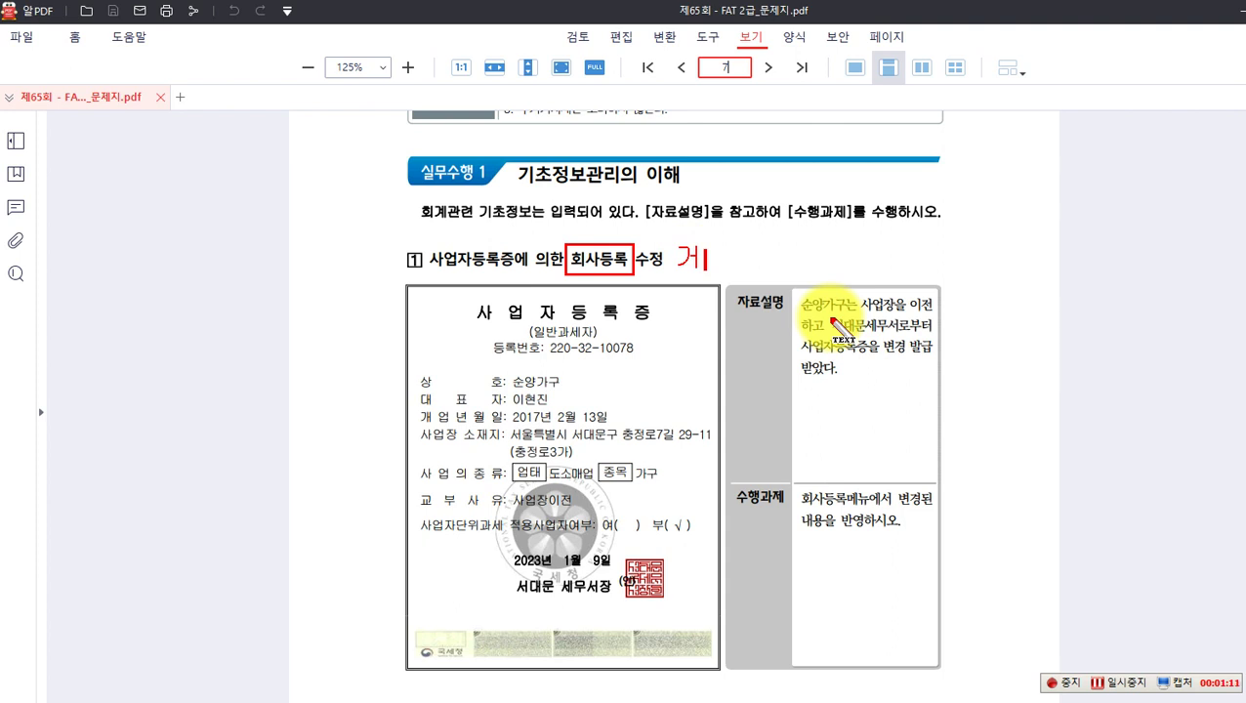
text(거래처등록)
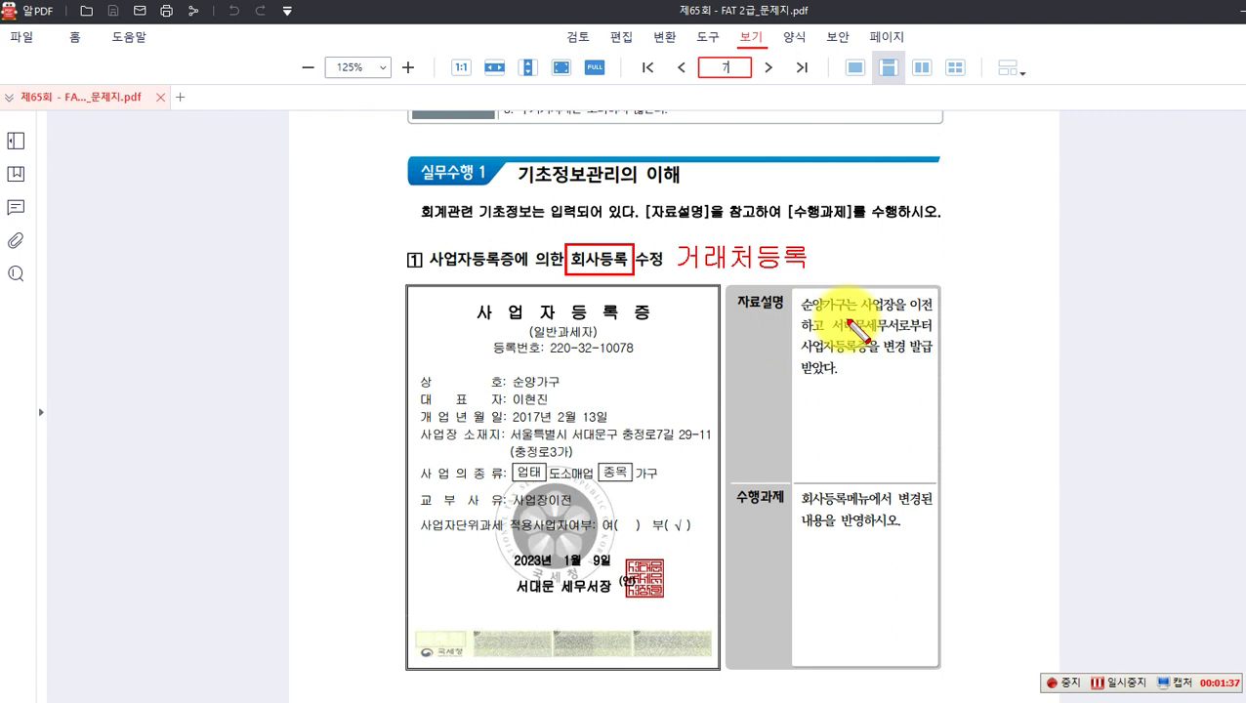
Step: Box 사업장을 이전 and 서대문세무서 in red, then clear all red markup on page 7
mouse_move(857, 290)
mouse_down()
mouse_move(860, 308)
mouse_move(935, 315)
mouse_up()
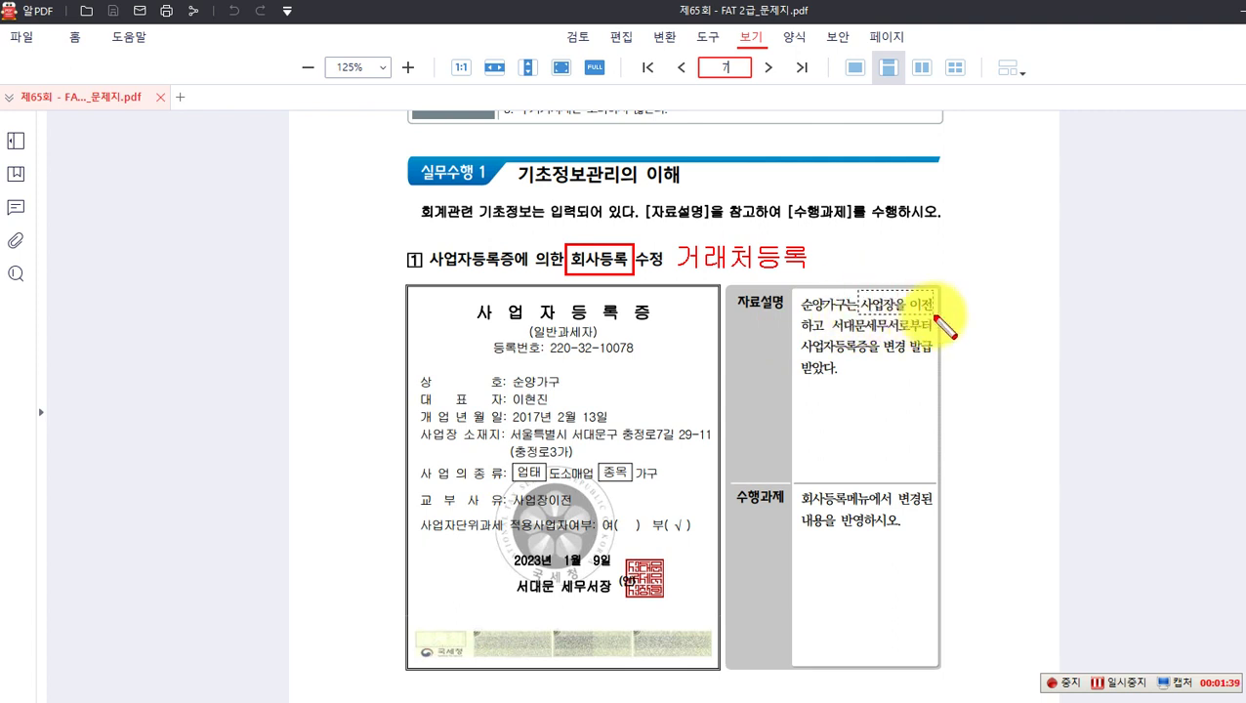
drag(835, 316, 900, 335)
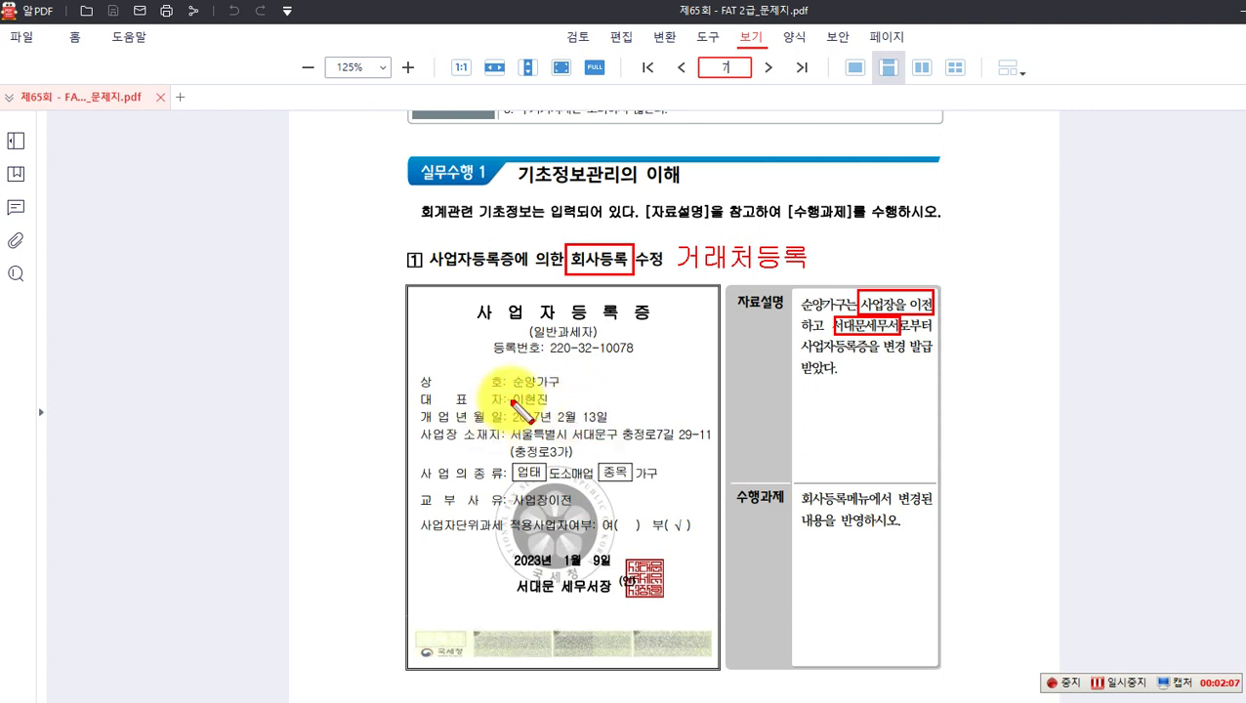
key(Escape)
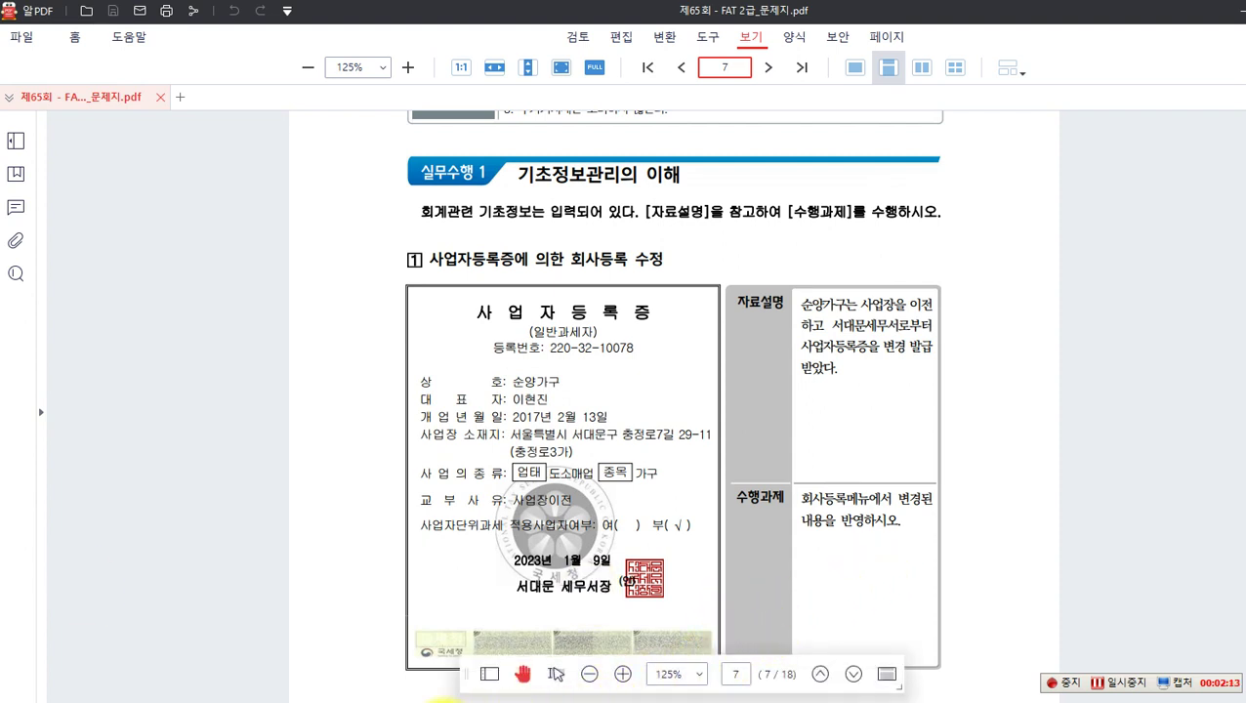
mouse_move(406, 700)
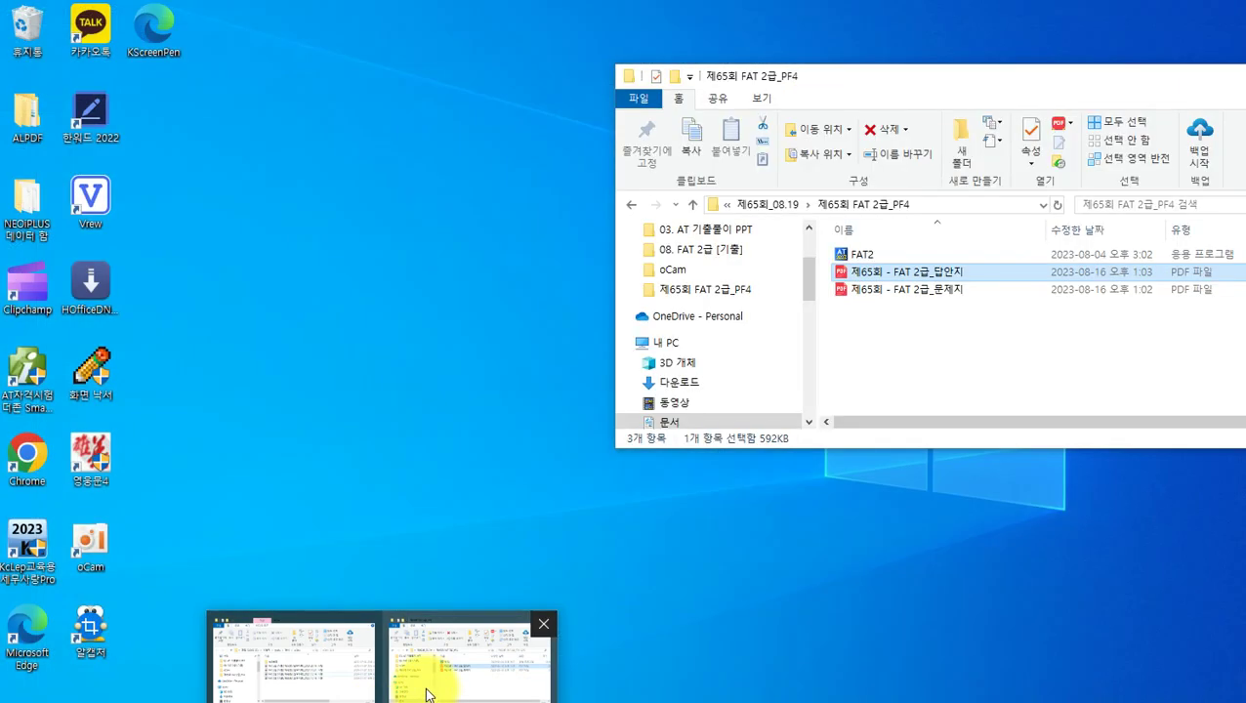
Step: Bring the 제65회 FAT 2급_PF4 folder forward and run the FAT2 installer
click(426, 686)
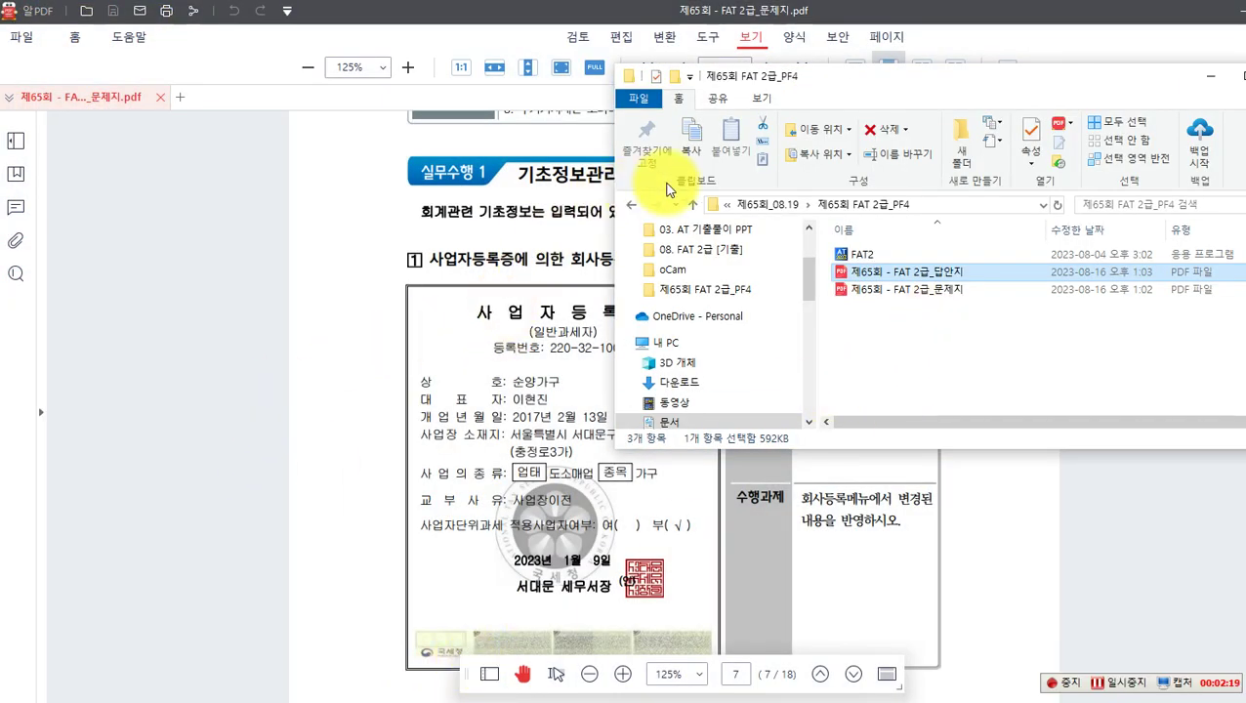
drag(855, 84, 749, 88)
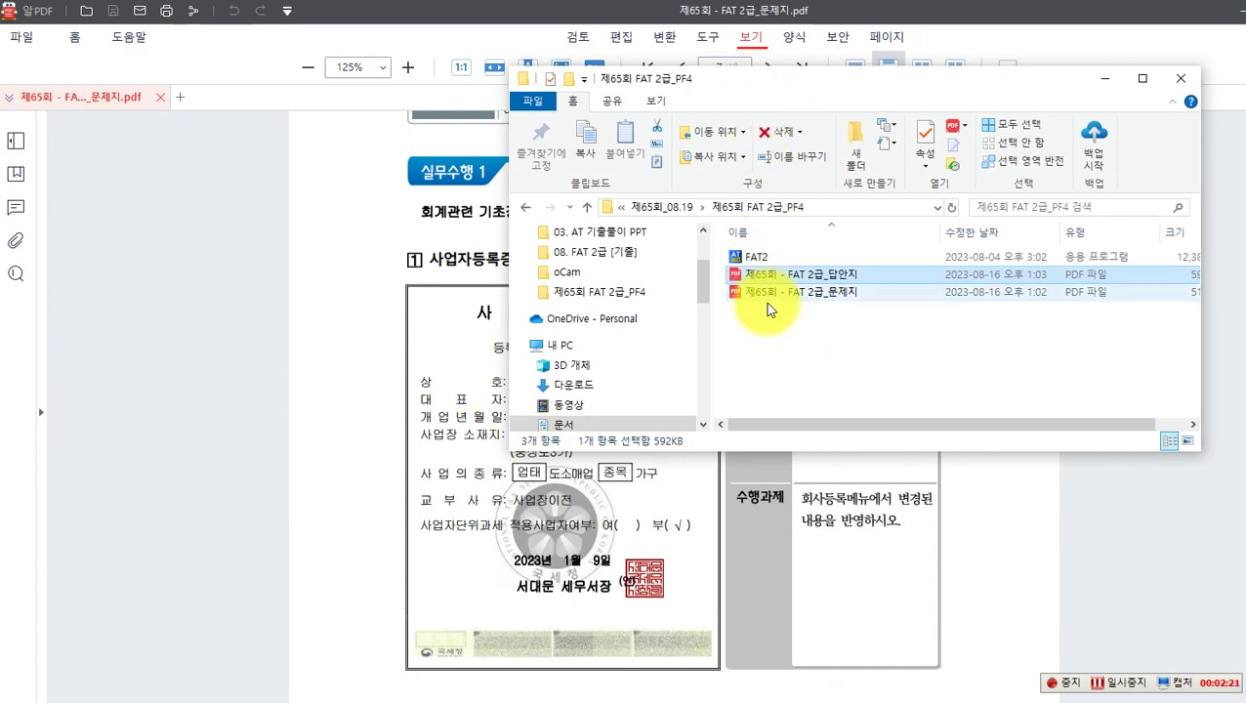
double_click(744, 258)
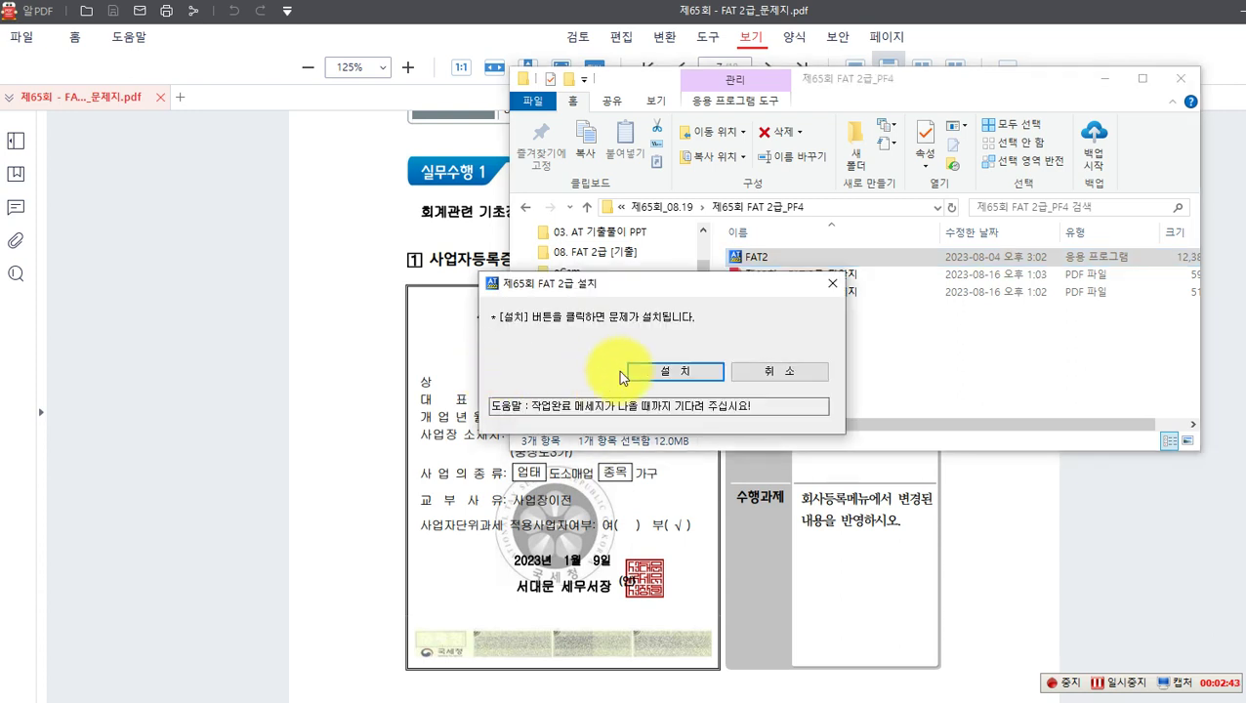
Step: Install the FAT2 exam data and acknowledge the completion and 수험생 유의사항 notices
click(657, 372)
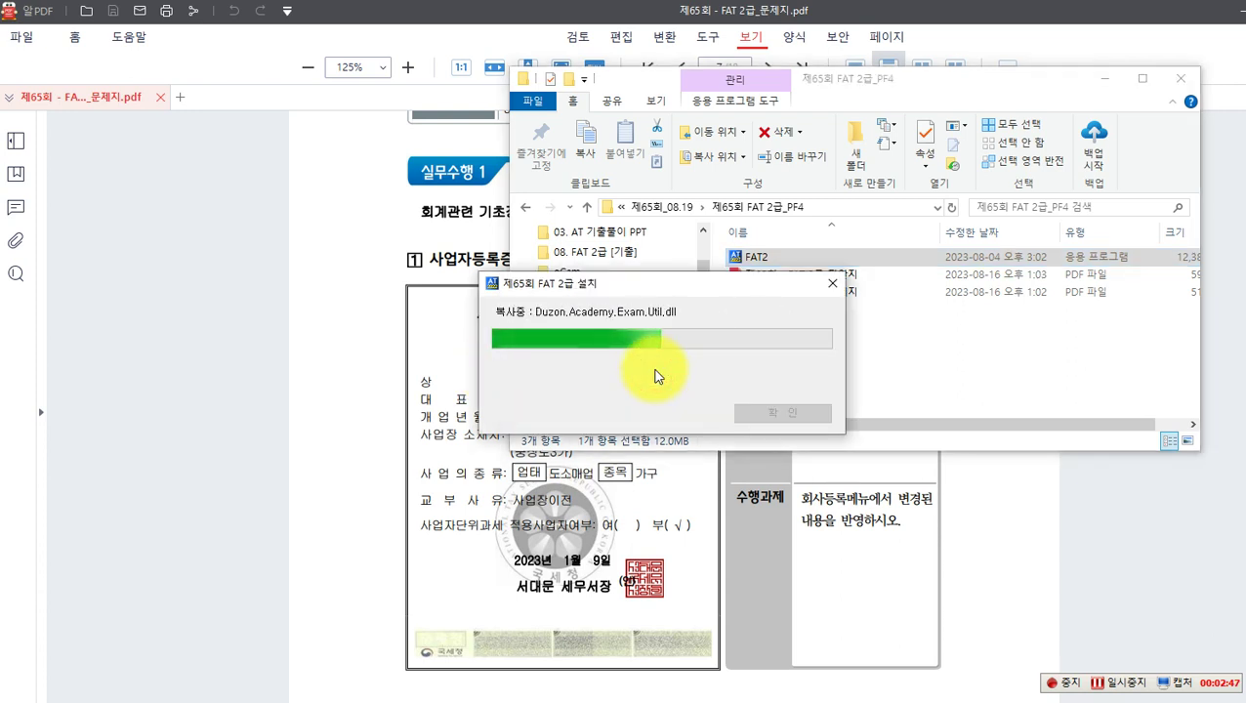
click(770, 412)
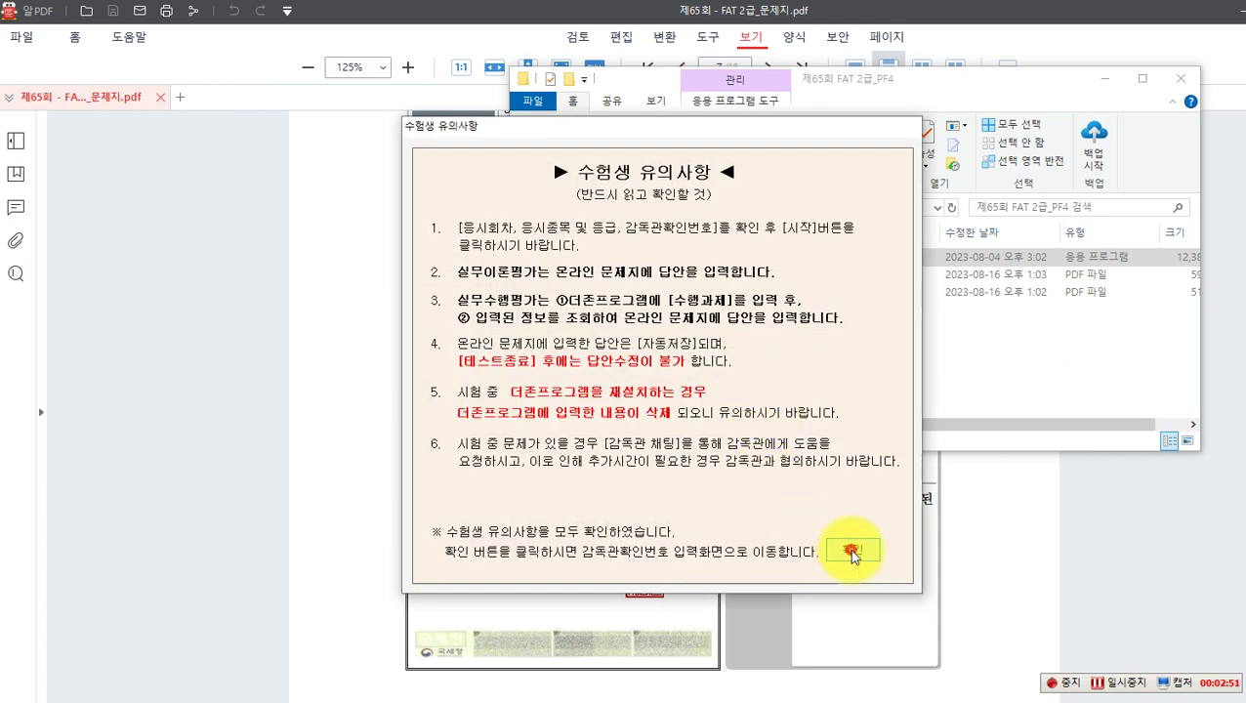
click(852, 553)
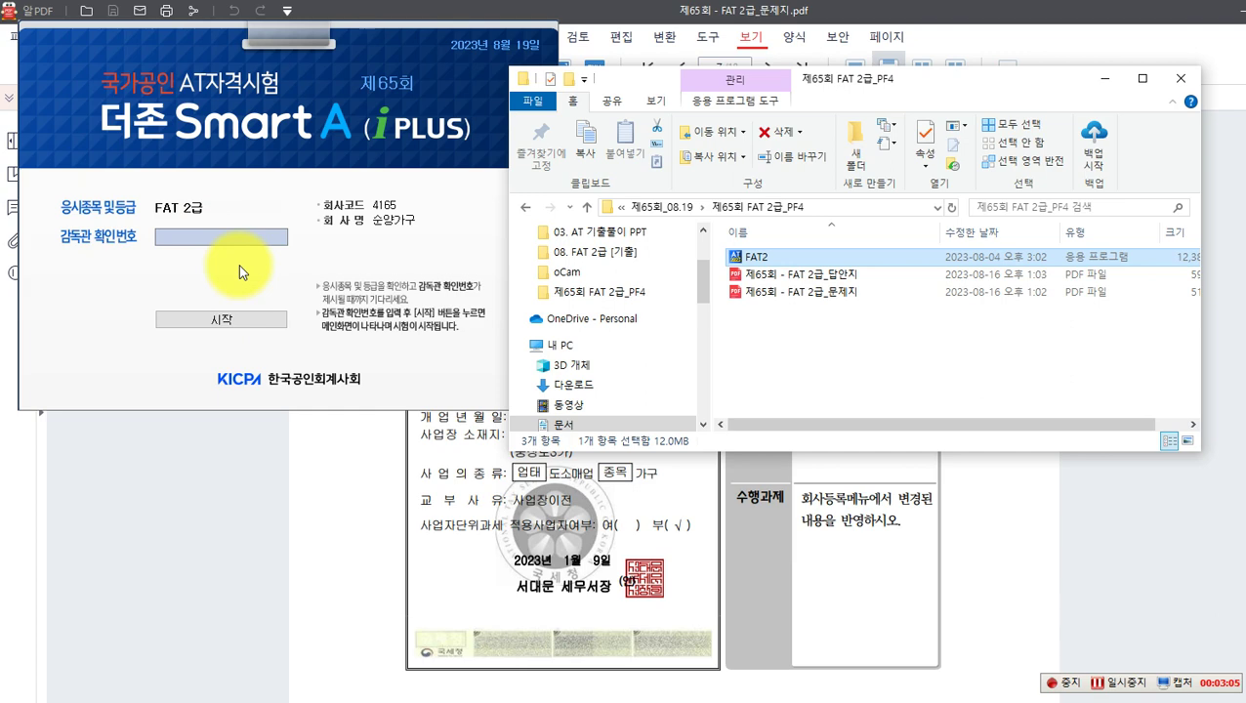
click(1103, 78)
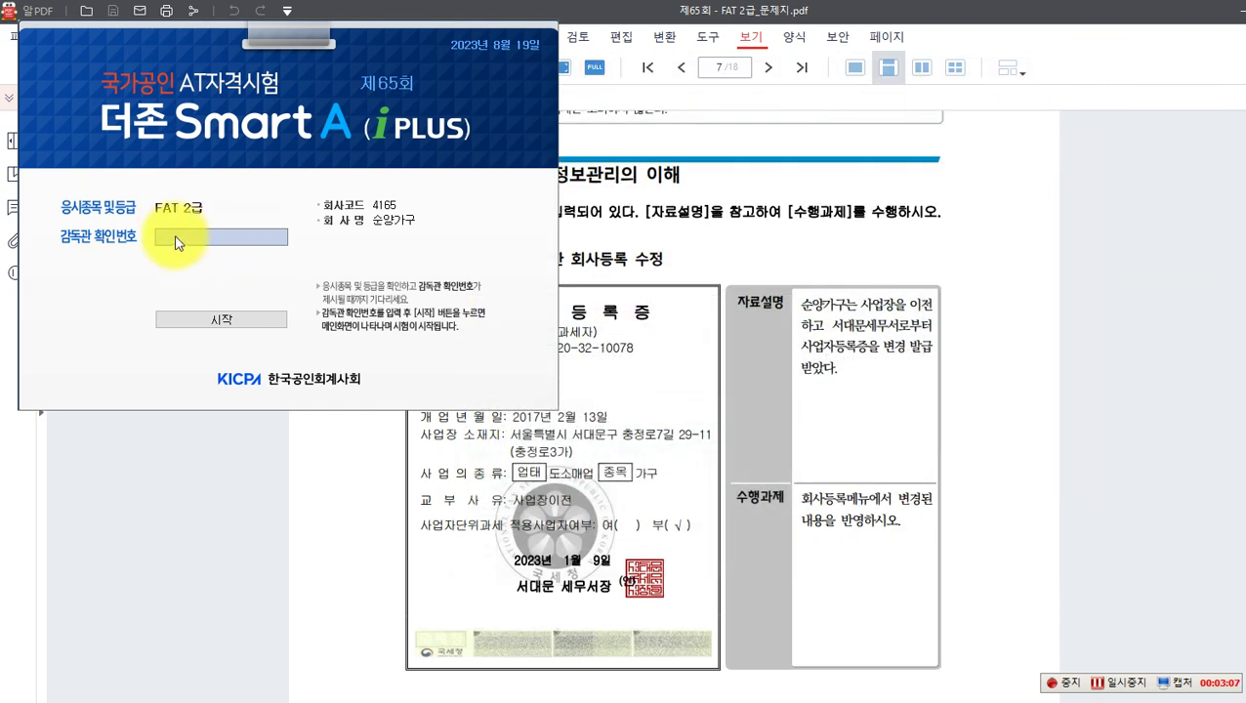
click(181, 240)
text(pf)
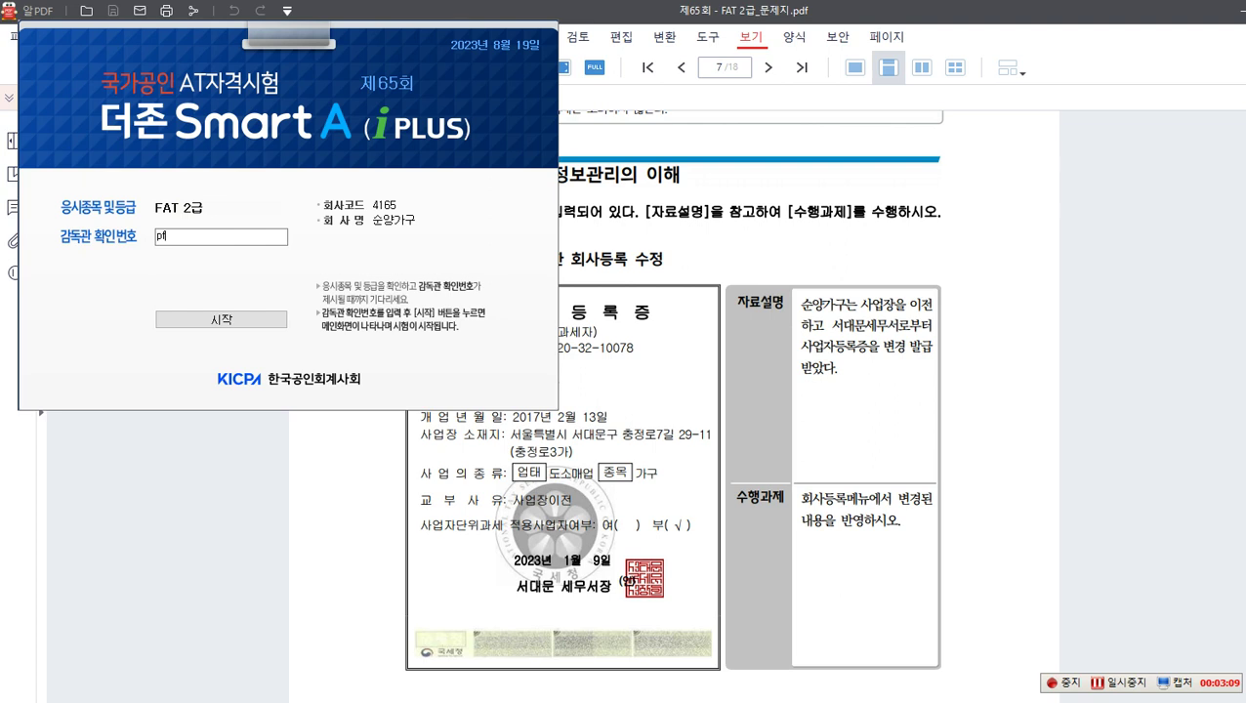
text(4)
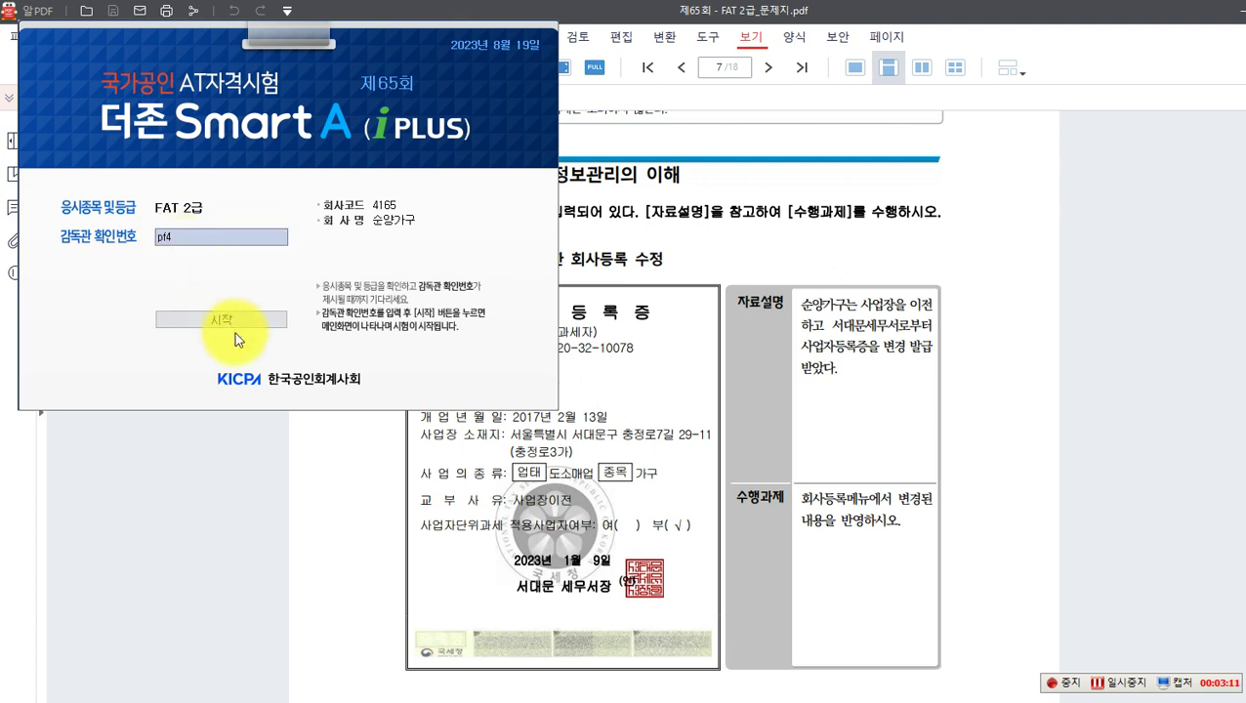
click(234, 322)
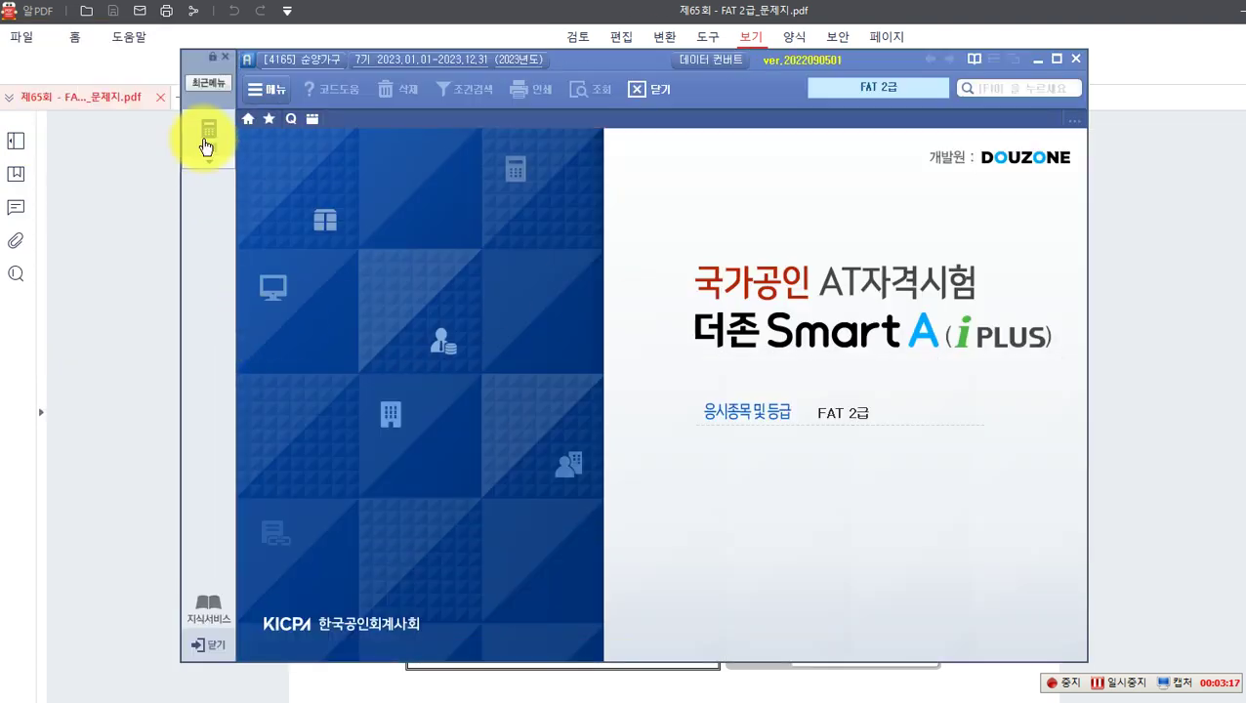
click(207, 142)
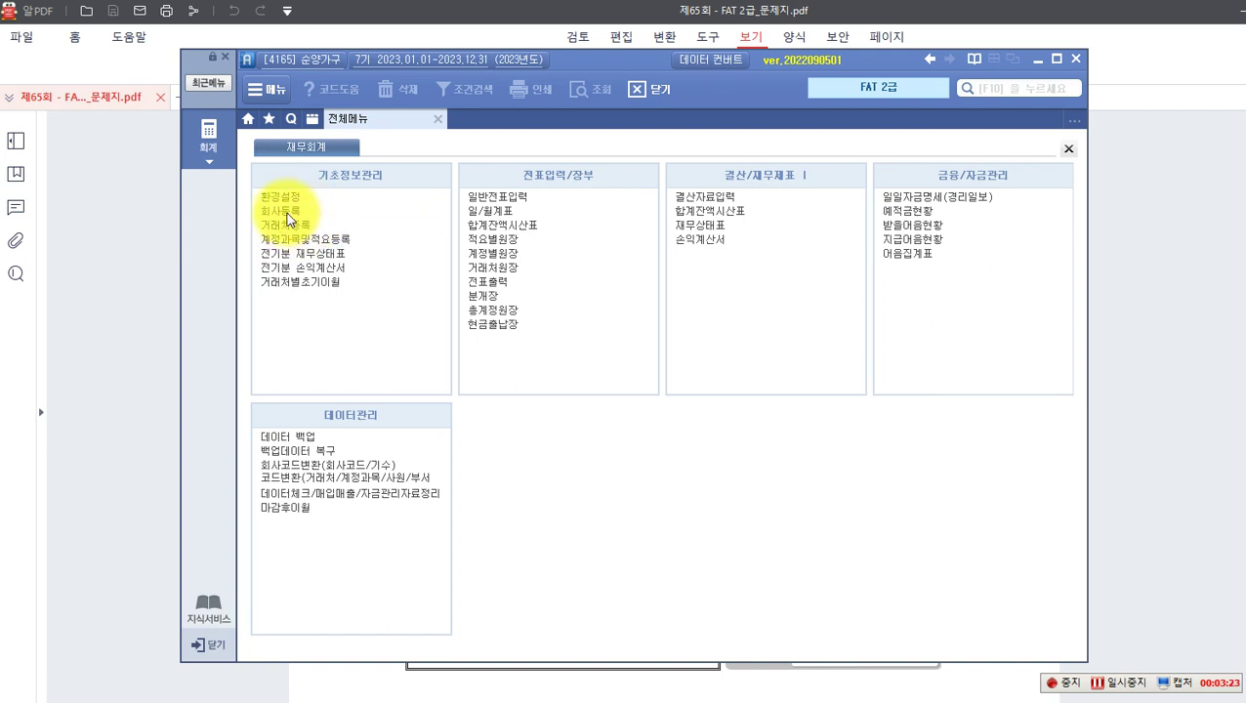
click(285, 210)
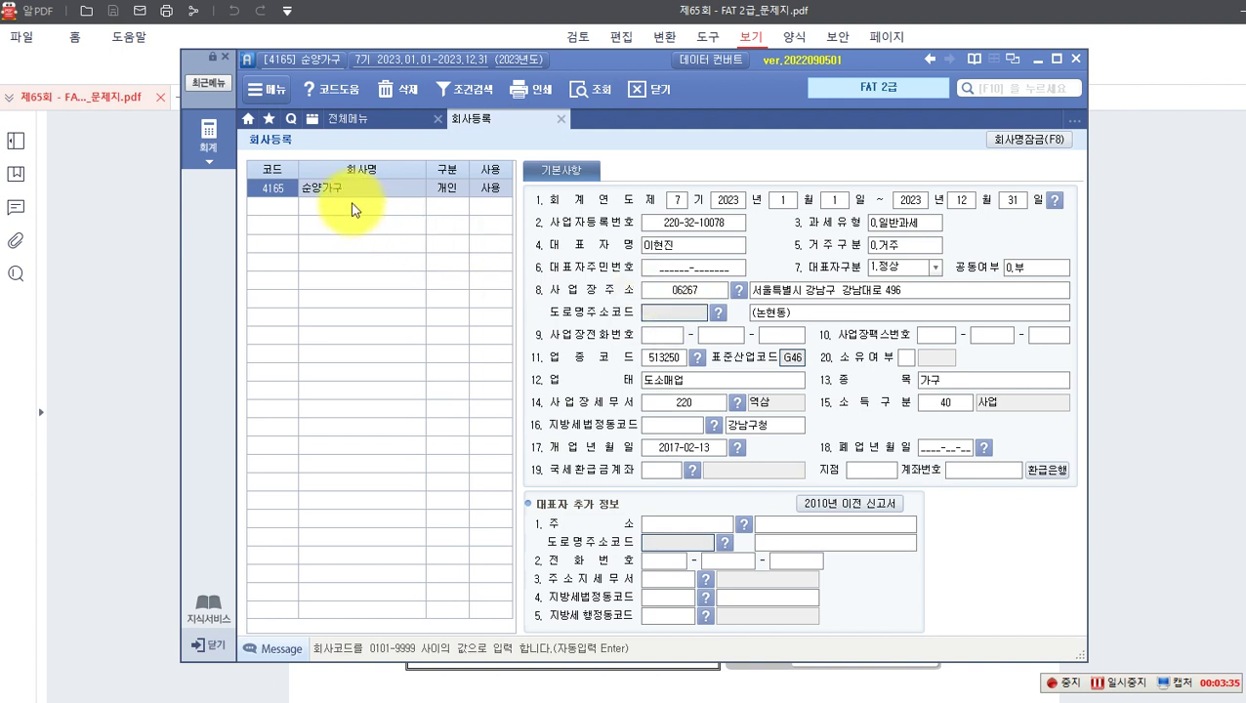
Step: Select 순양가구, step through its registration fields, and open the 사업장주소 postal-code lookup
click(341, 189)
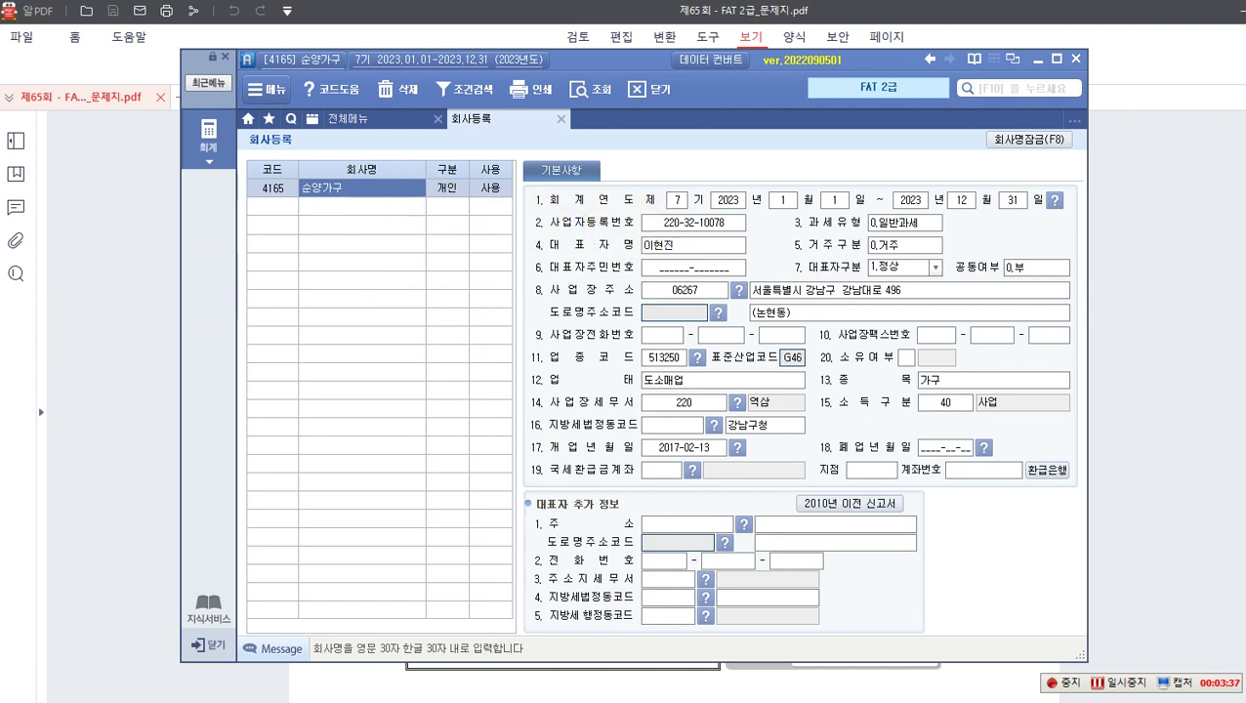
click(675, 223)
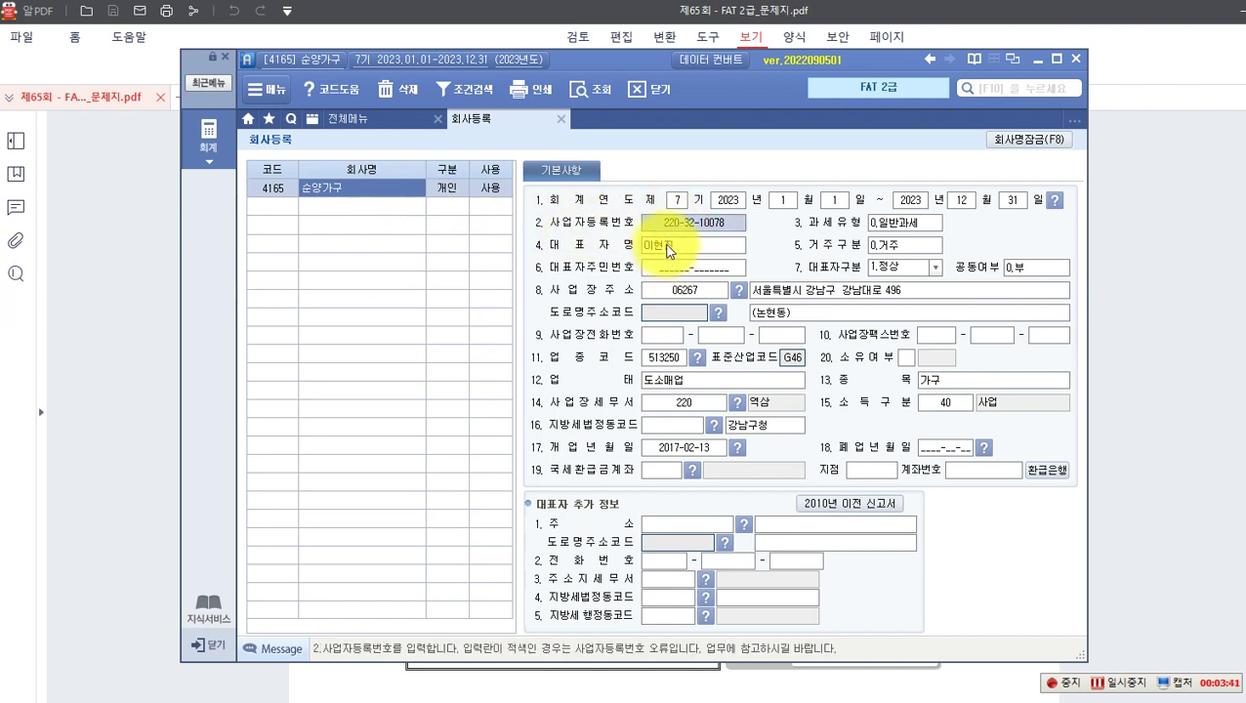
click(670, 249)
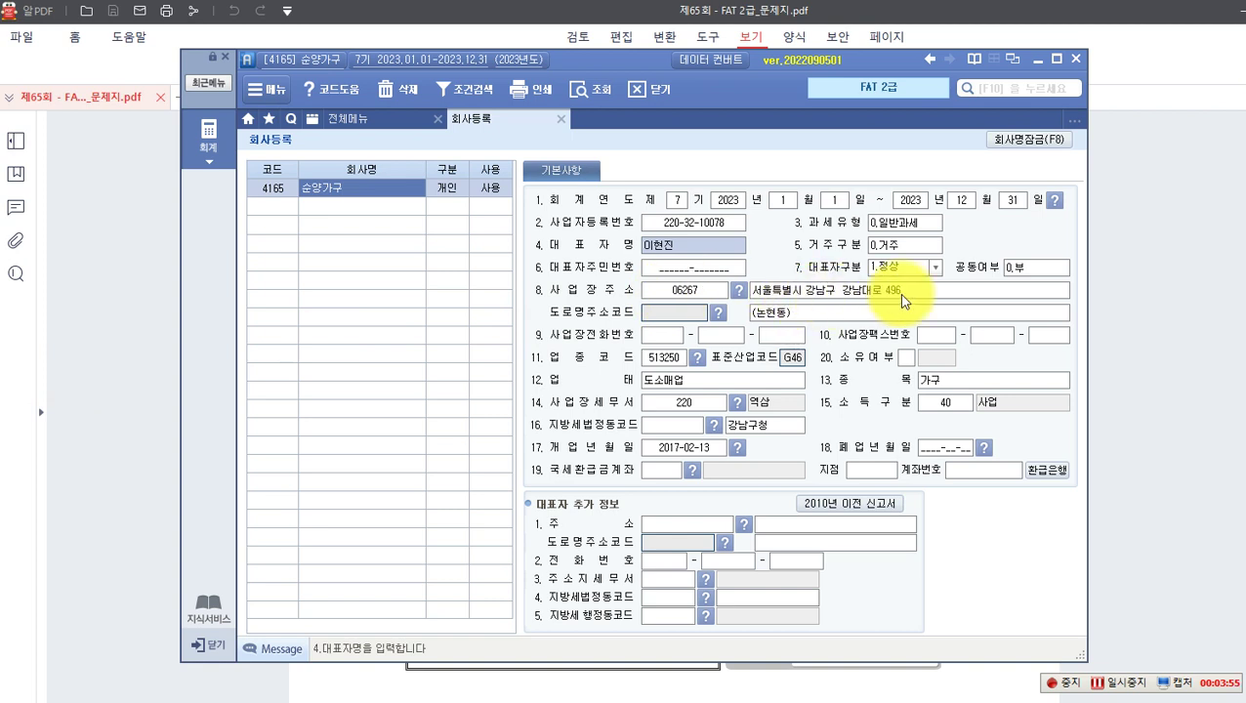
click(740, 293)
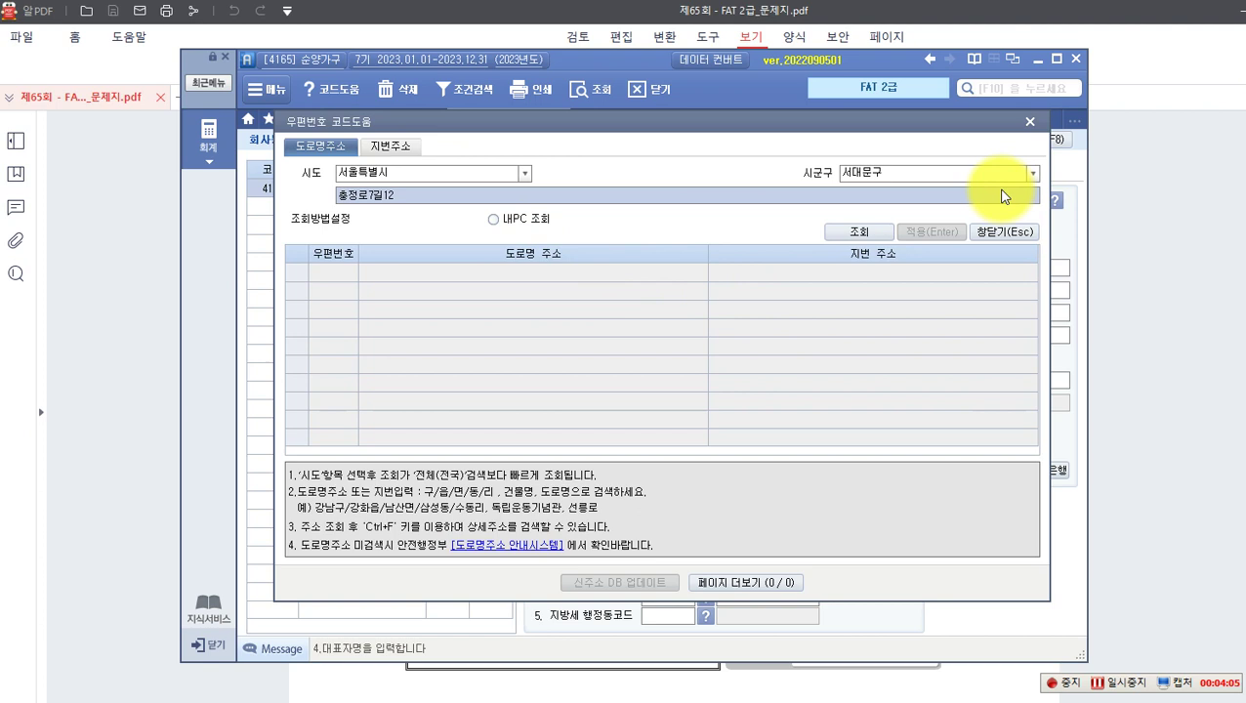
click(401, 197)
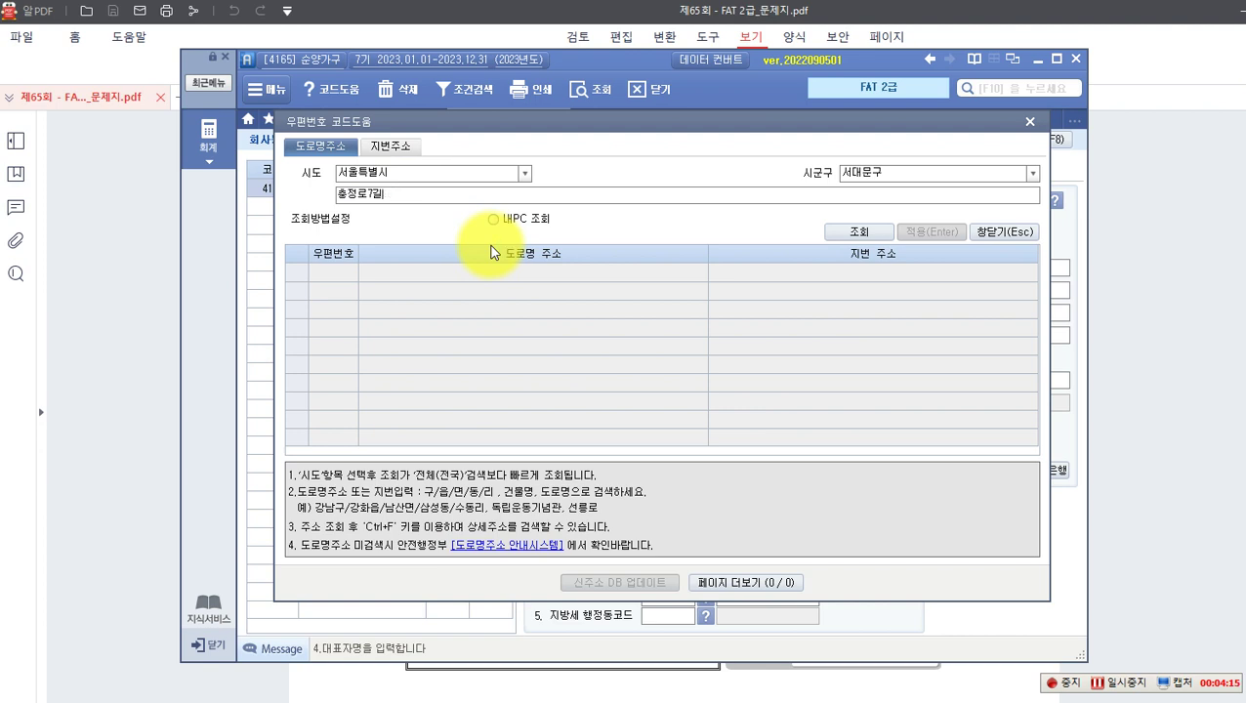
text(29-1)
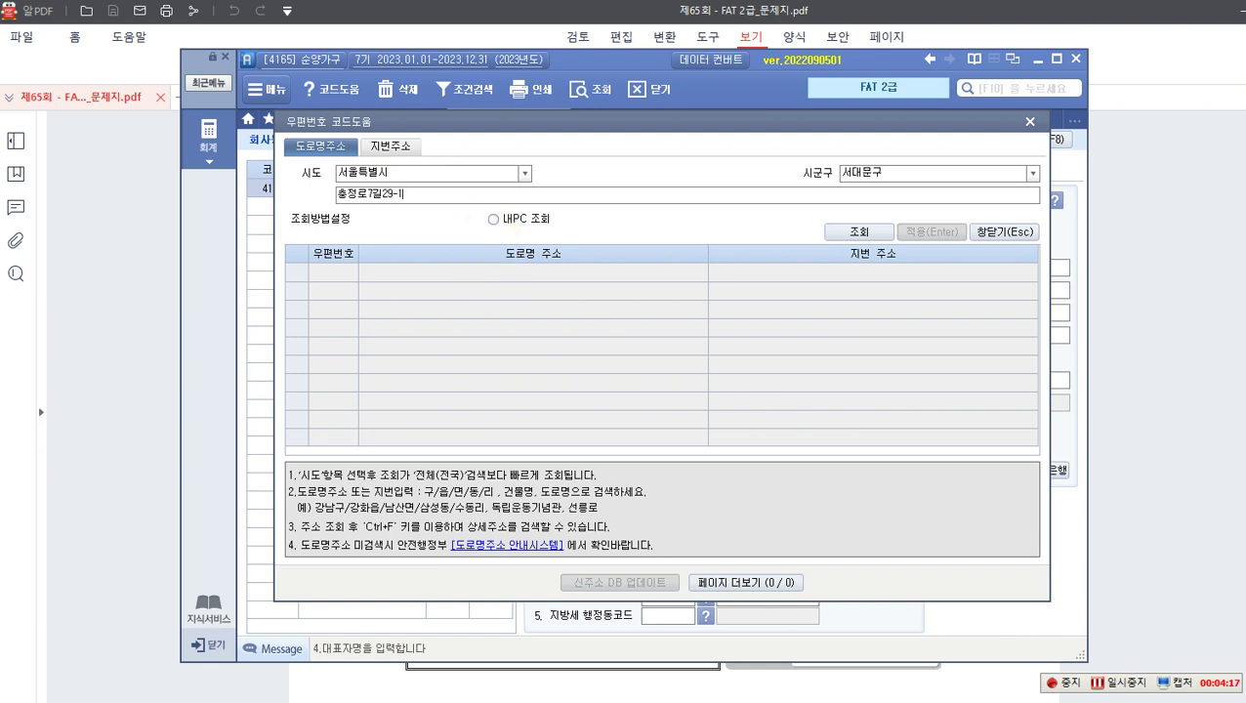
click(864, 232)
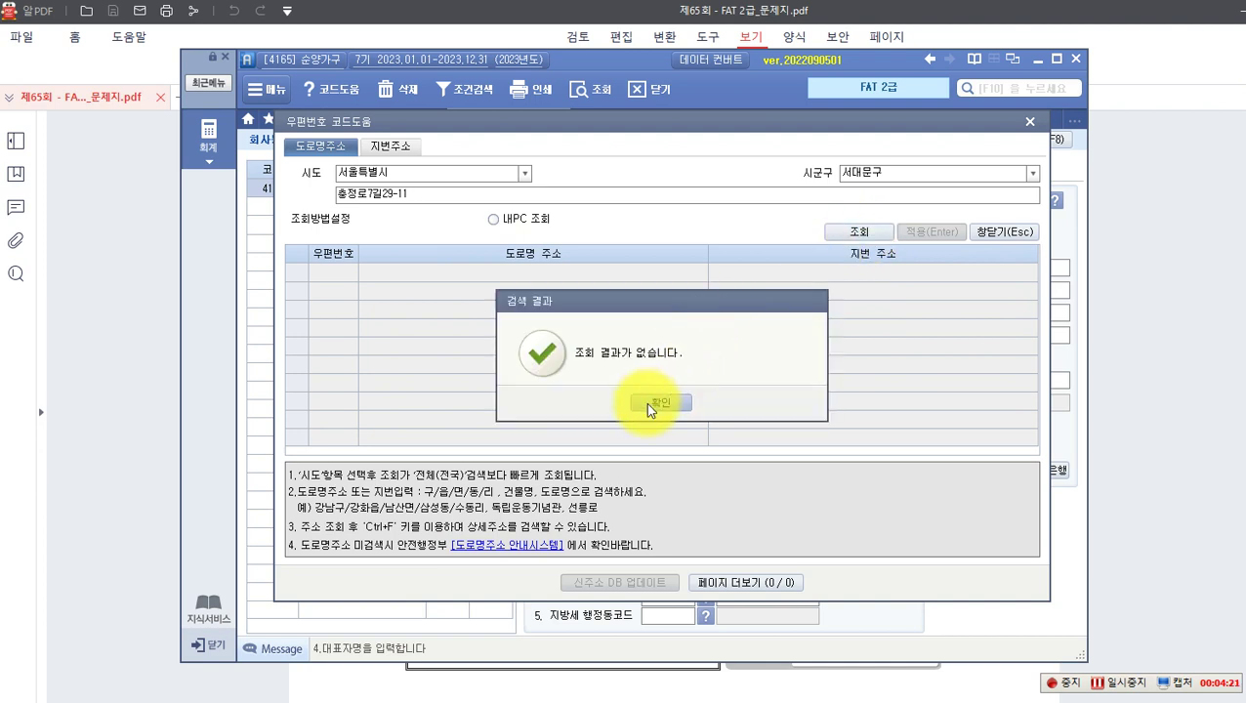
click(646, 403)
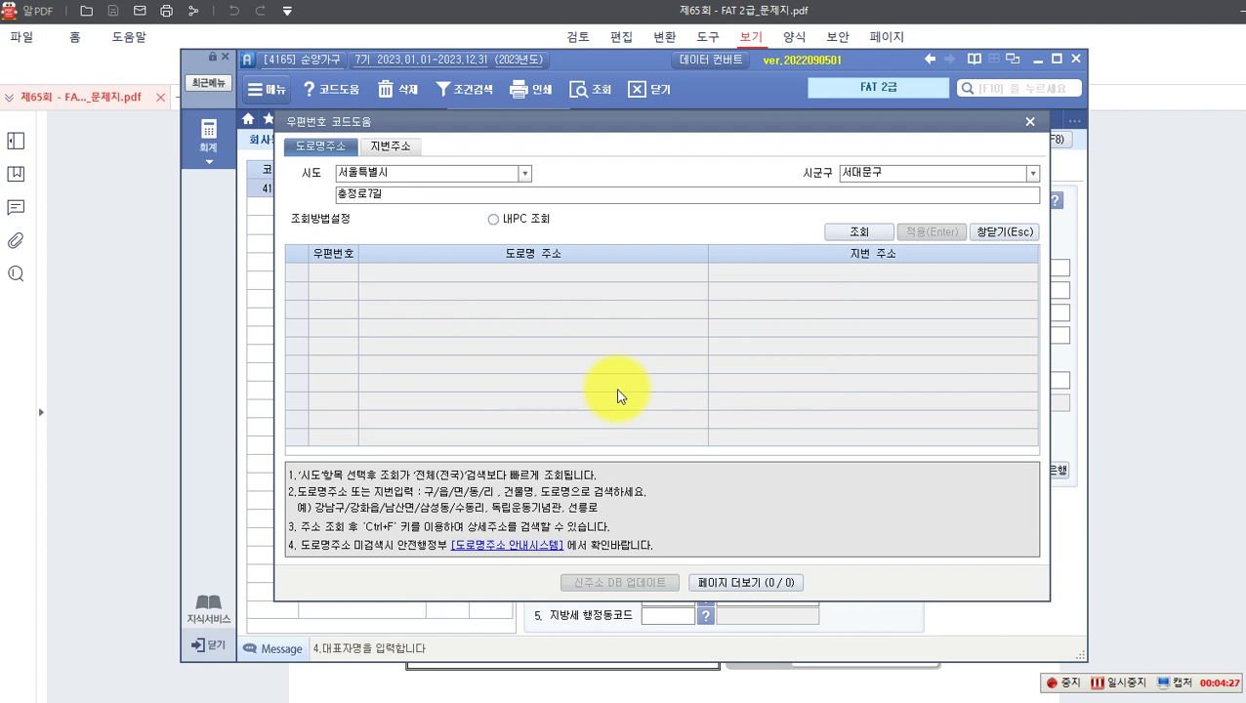
text(29-11)
key(Return)
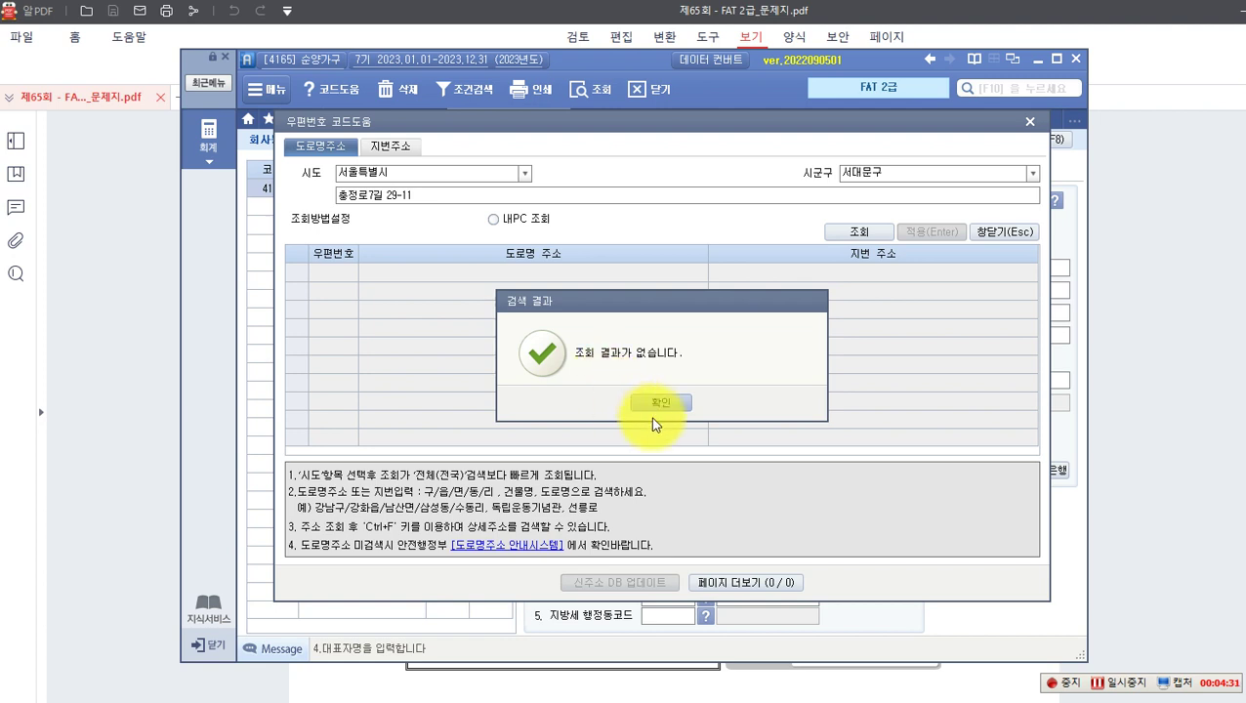
click(661, 404)
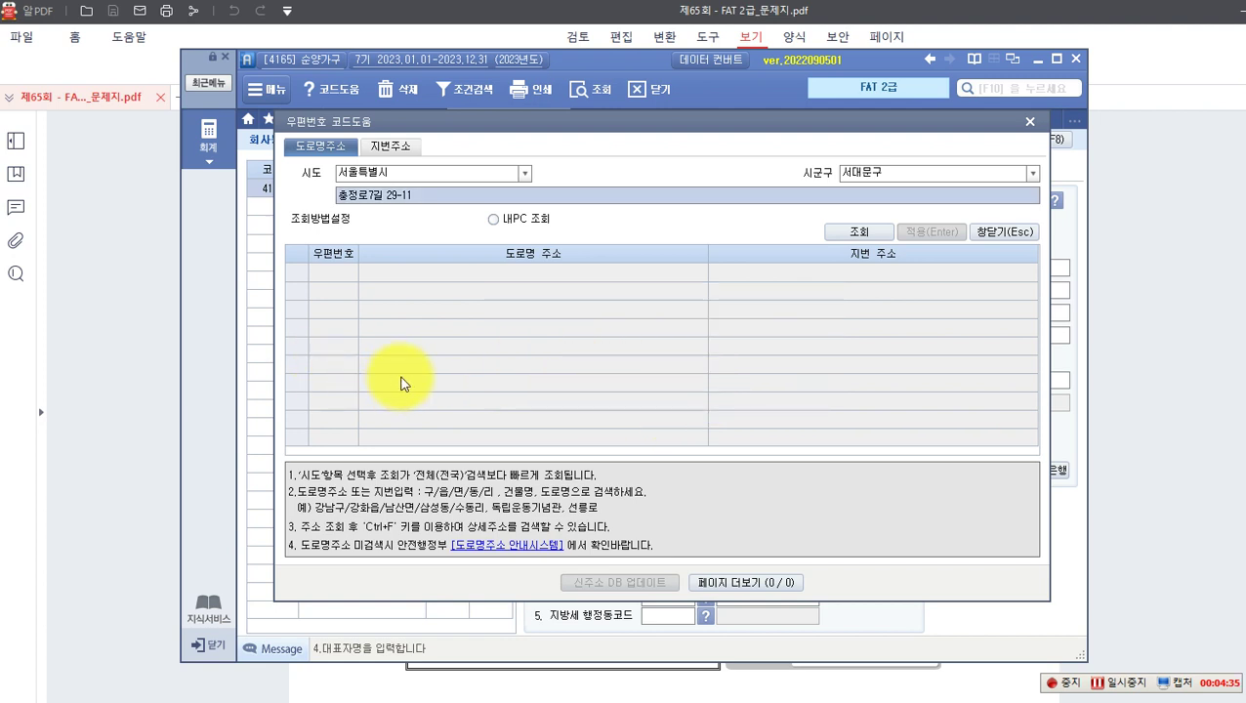
Step: List all addresses on 충정로7길 and pick 29-11 (충정로3가) as the business address
click(418, 200)
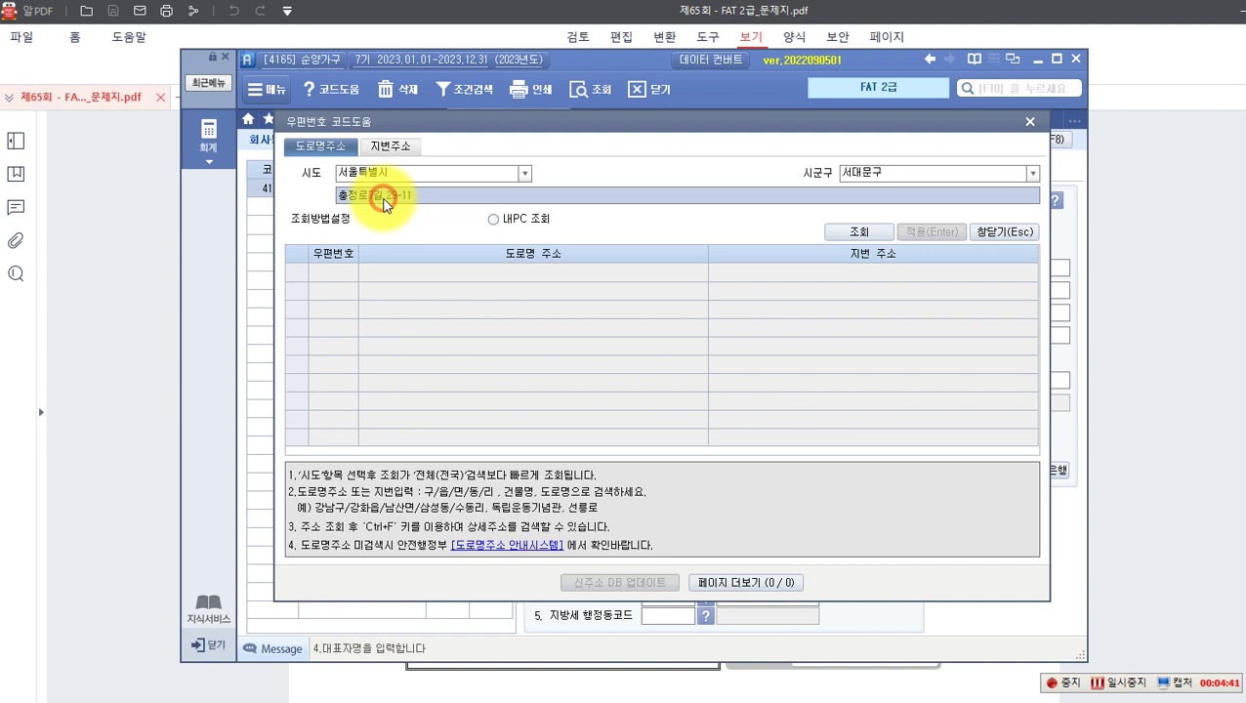
click(381, 195)
key(Delete)
key(Delete)
key(Delete)
key(Delete)
key(Delete)
key(Return)
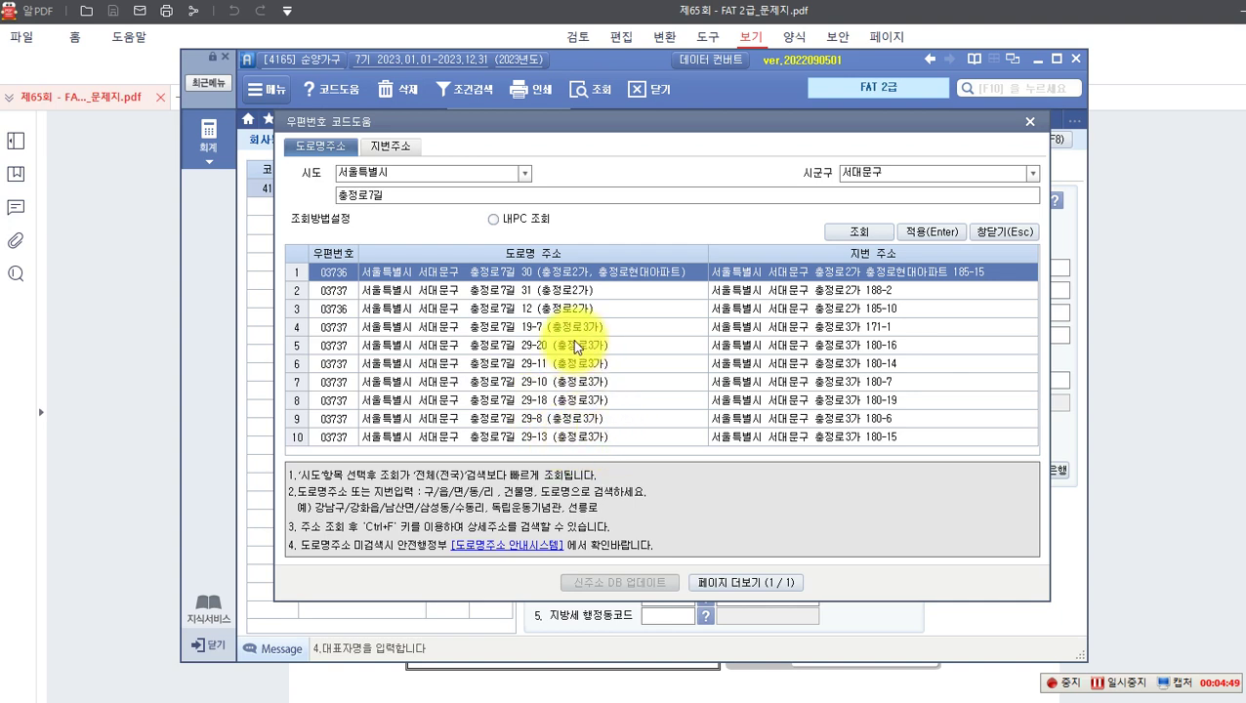
double_click(548, 361)
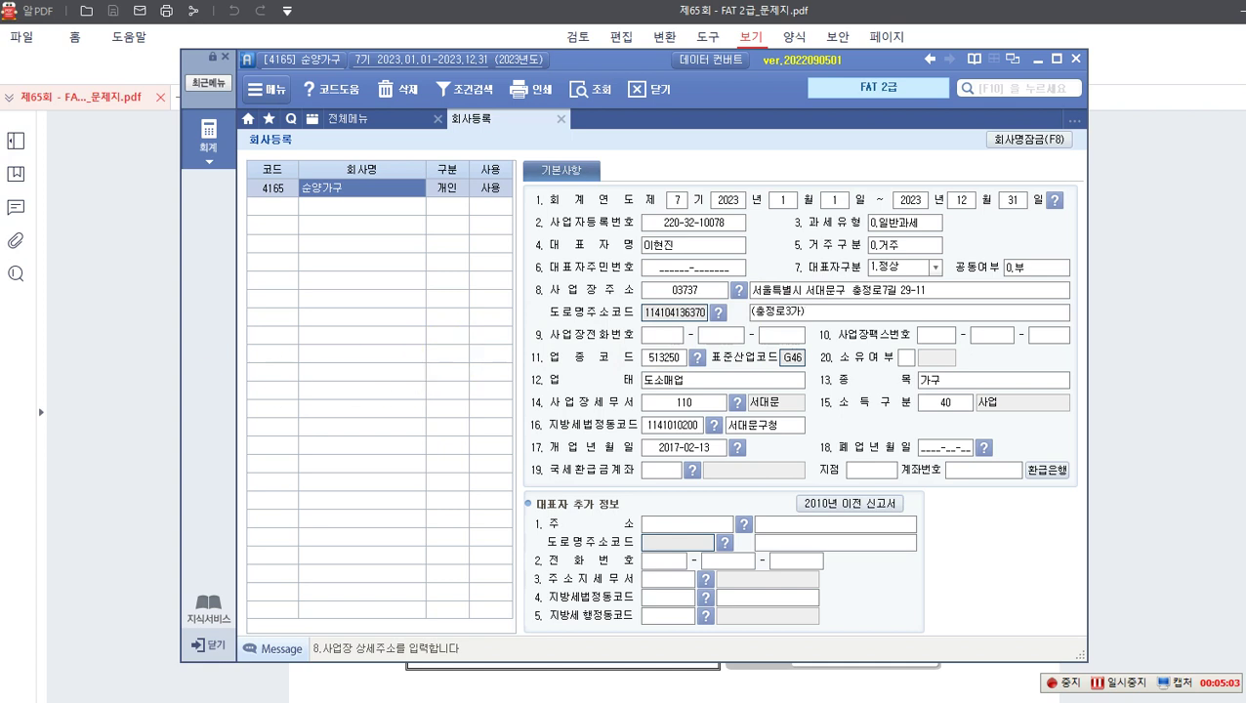
Step: Verify 업태 도소매업 and 개업년월일 2017-02-13, then switch back to the exam PDF
click(672, 384)
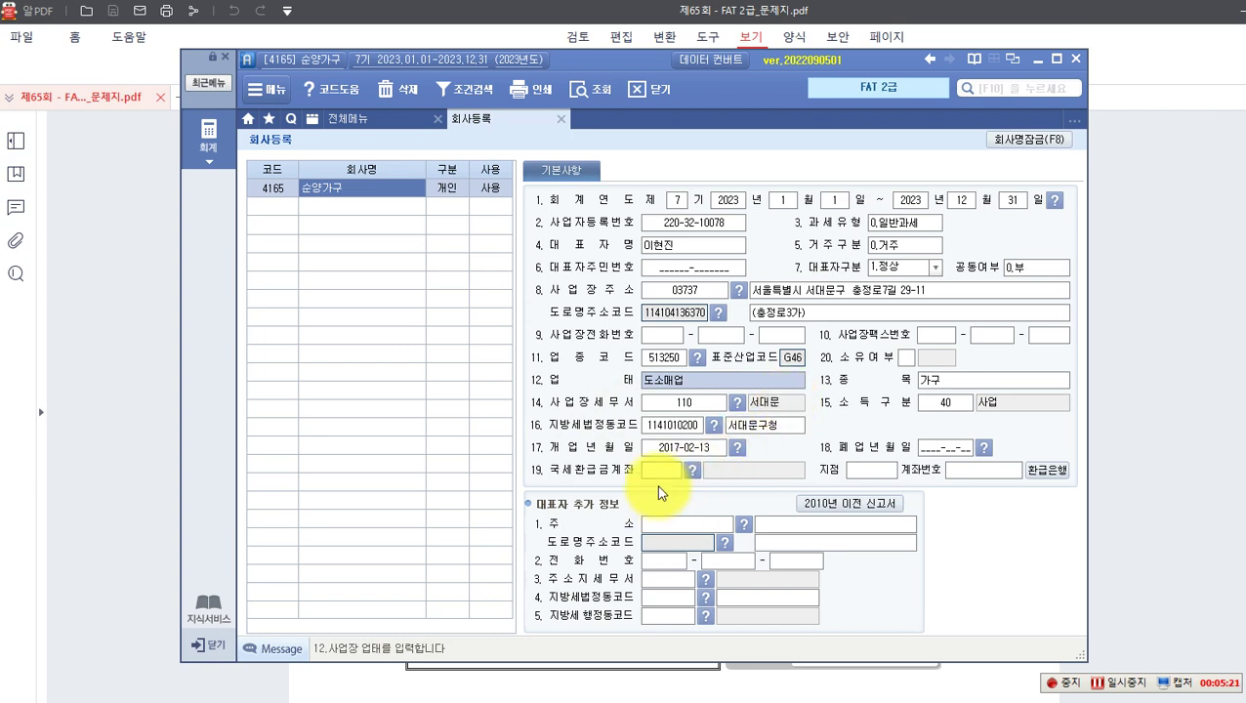
click(613, 449)
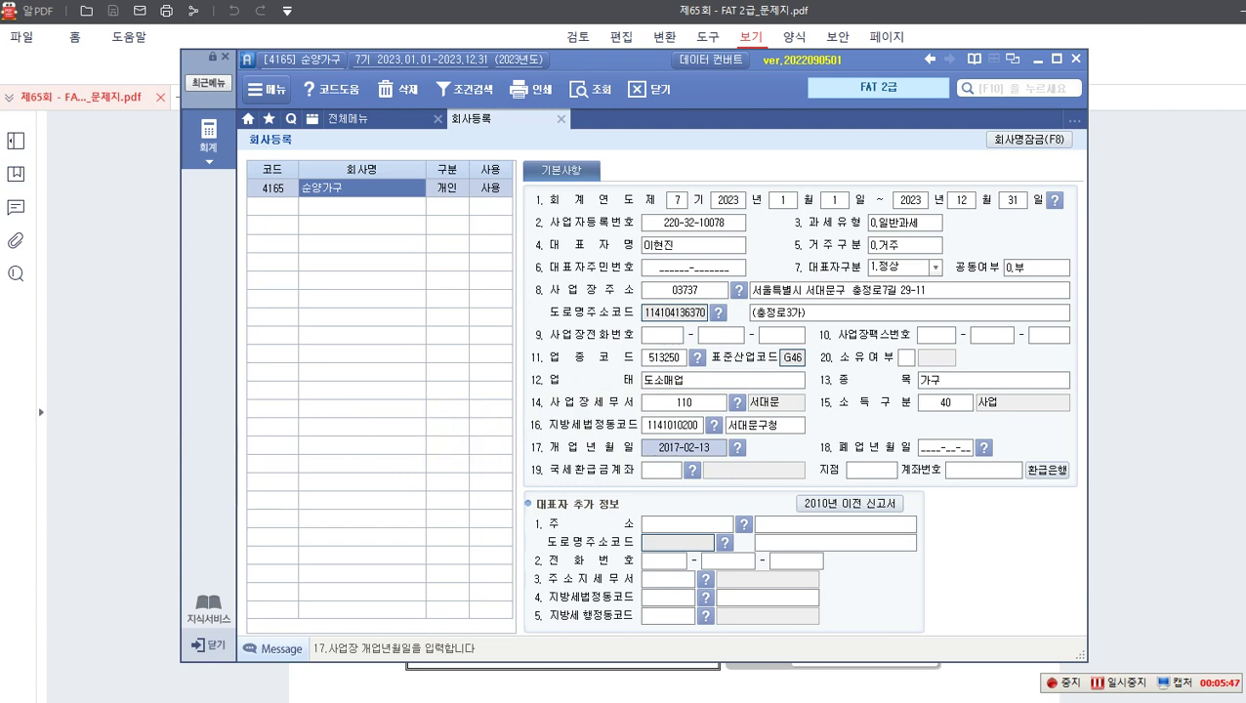
click(1180, 477)
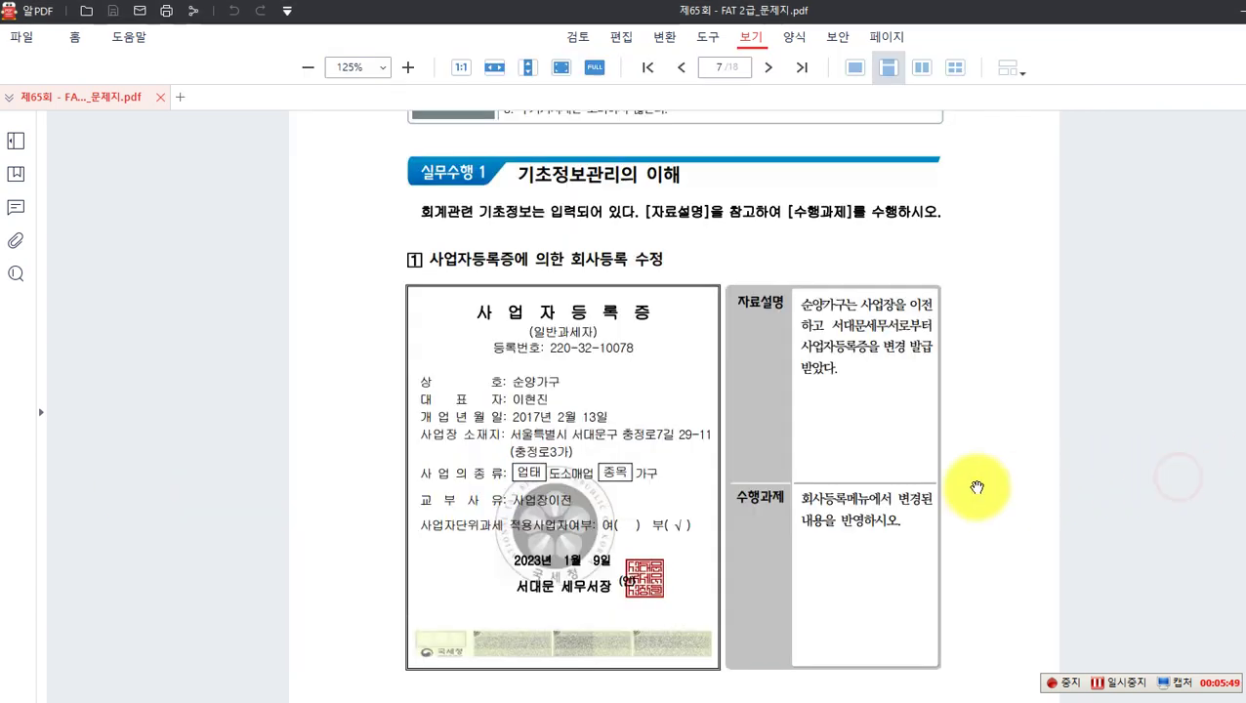
Step: On page 8, box 850.회사설정계정과목, 표준코드 and 현금적요를 등록 in red, then clear them
scroll(977, 493, down, 2)
scroll(820, 381, down, 3)
scroll(805, 369, down, 4)
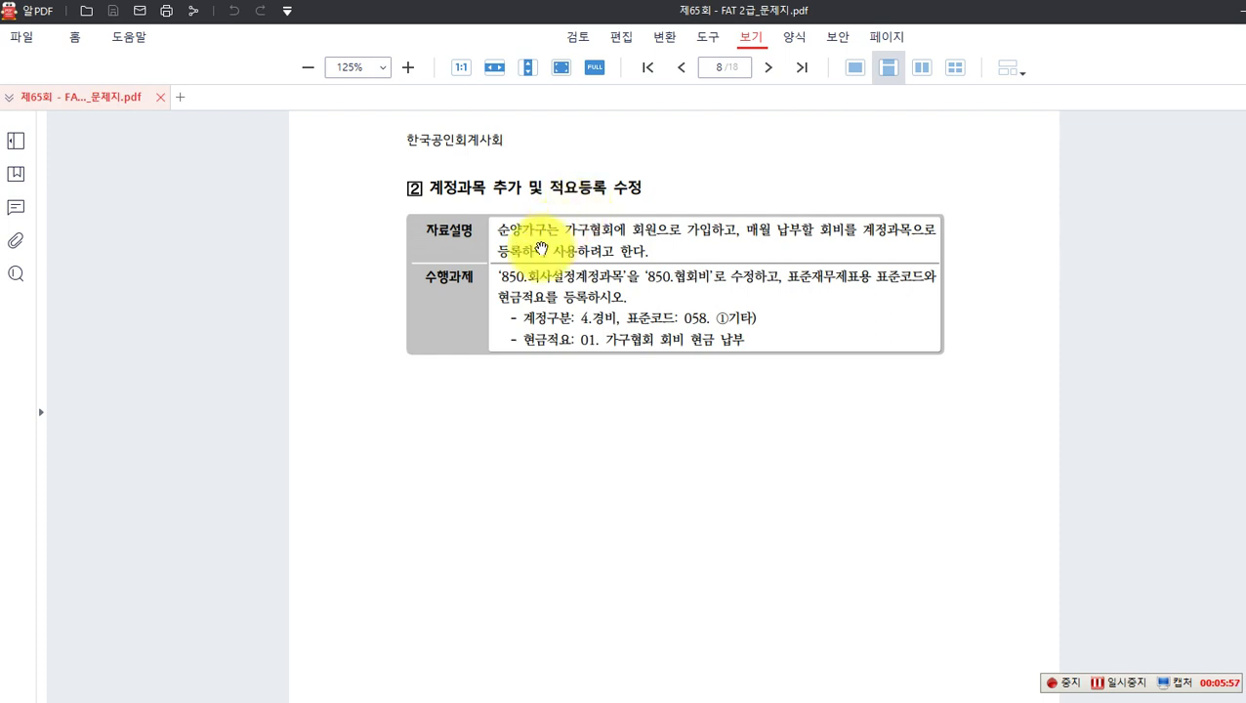
key(F12)
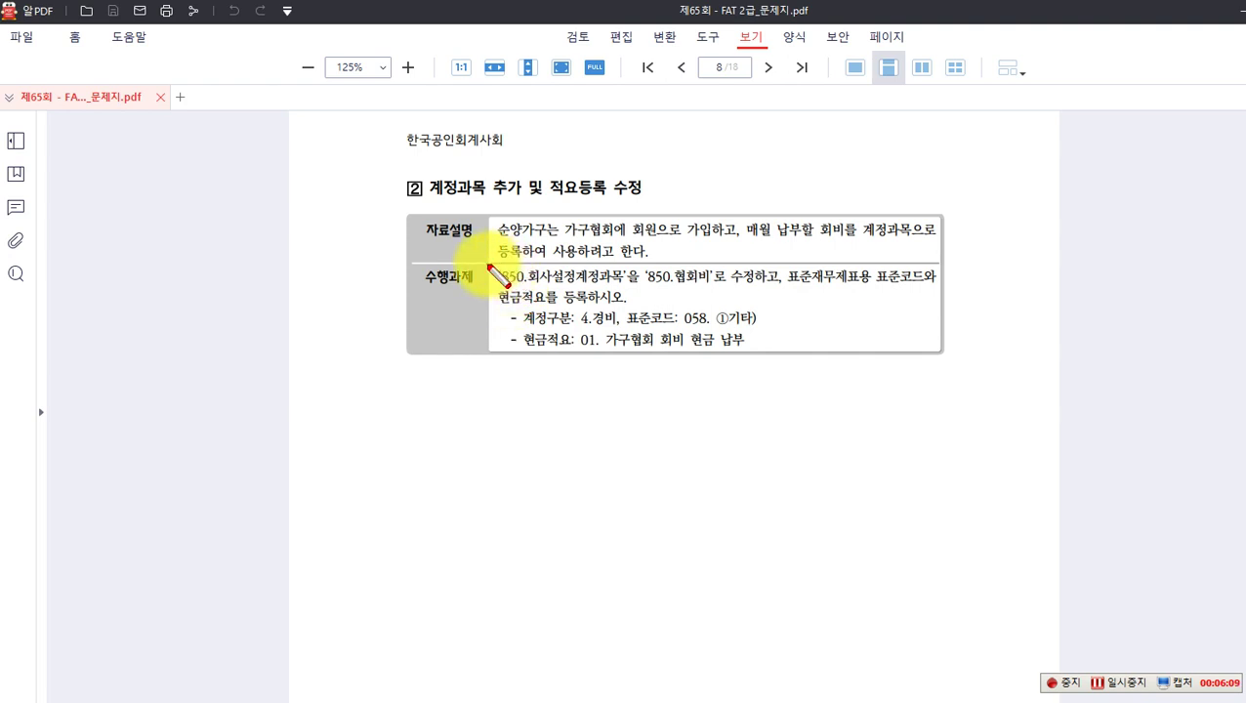
drag(491, 267, 627, 285)
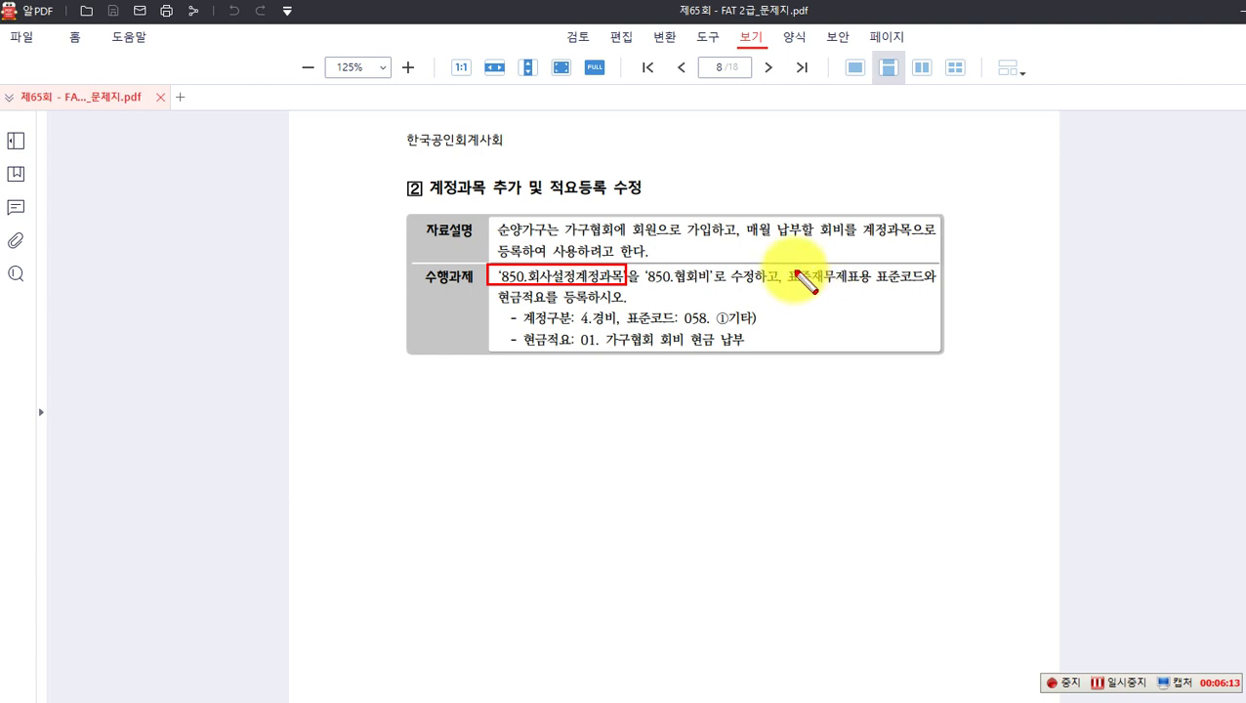
drag(781, 263, 926, 290)
drag(497, 285, 586, 309)
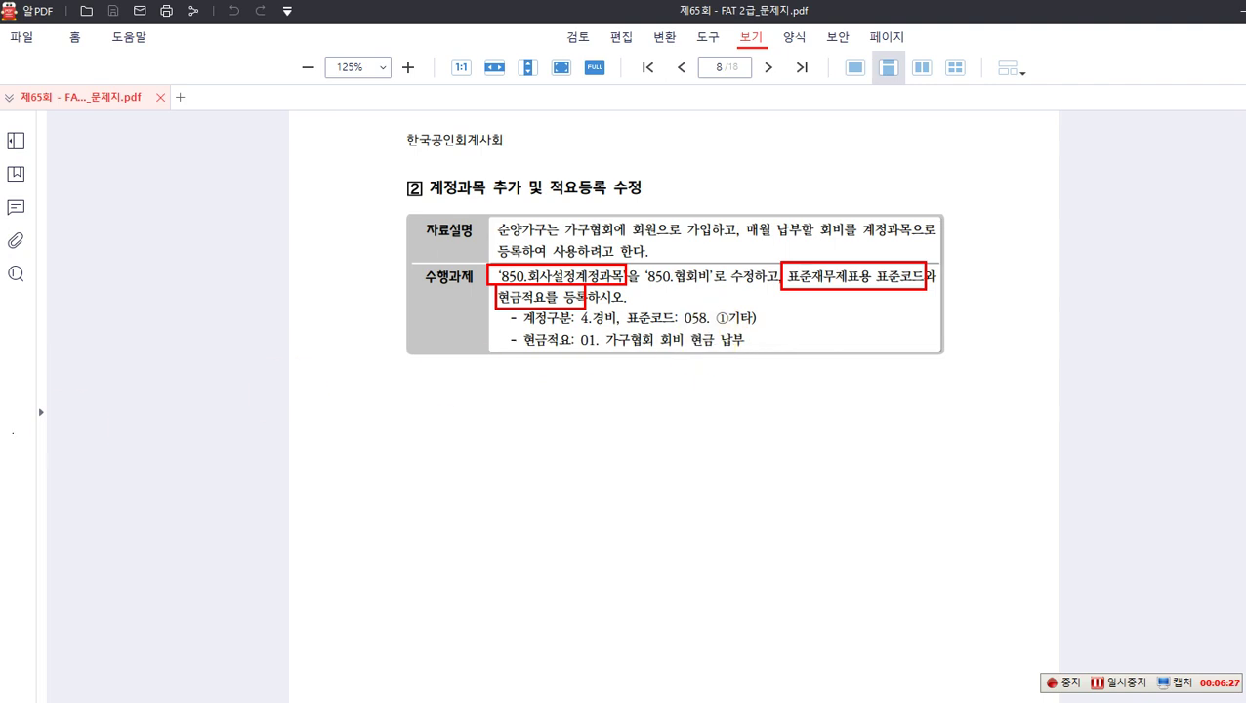
key(Escape)
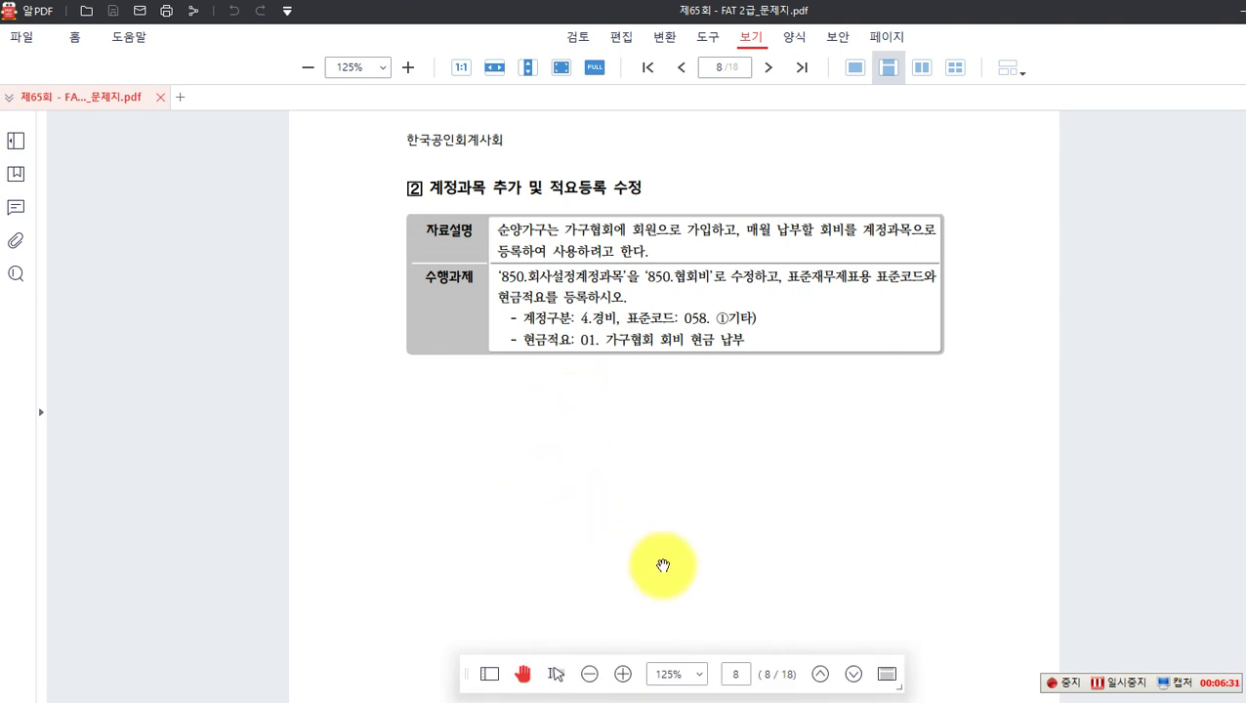
Step: Open 계정과목및적요등록 and bring the 판관비 accounts down to 850 into view
click(832, 696)
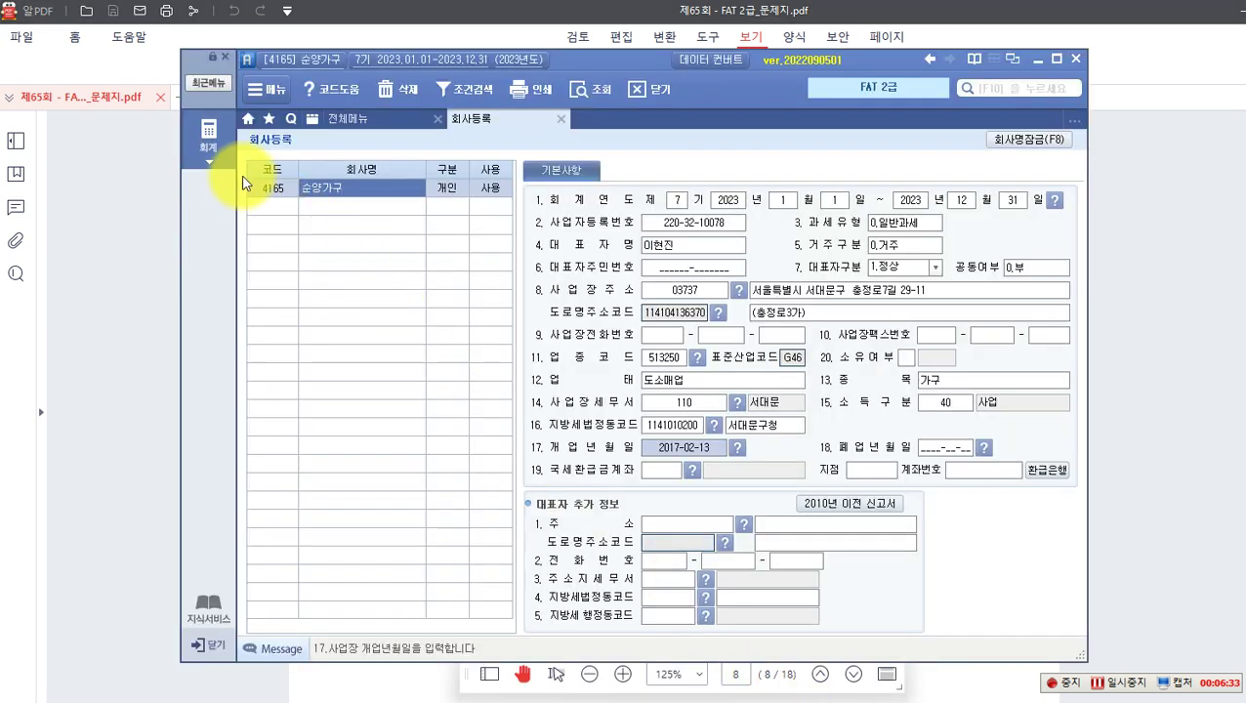
click(208, 130)
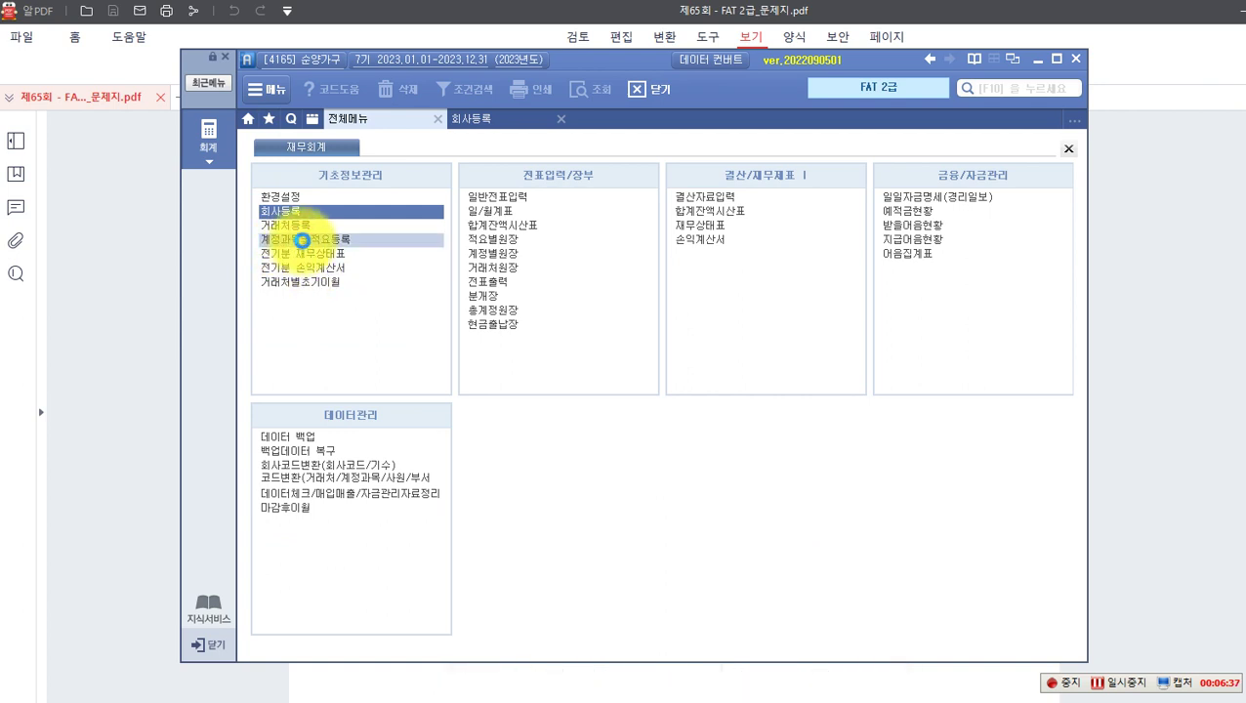
click(301, 239)
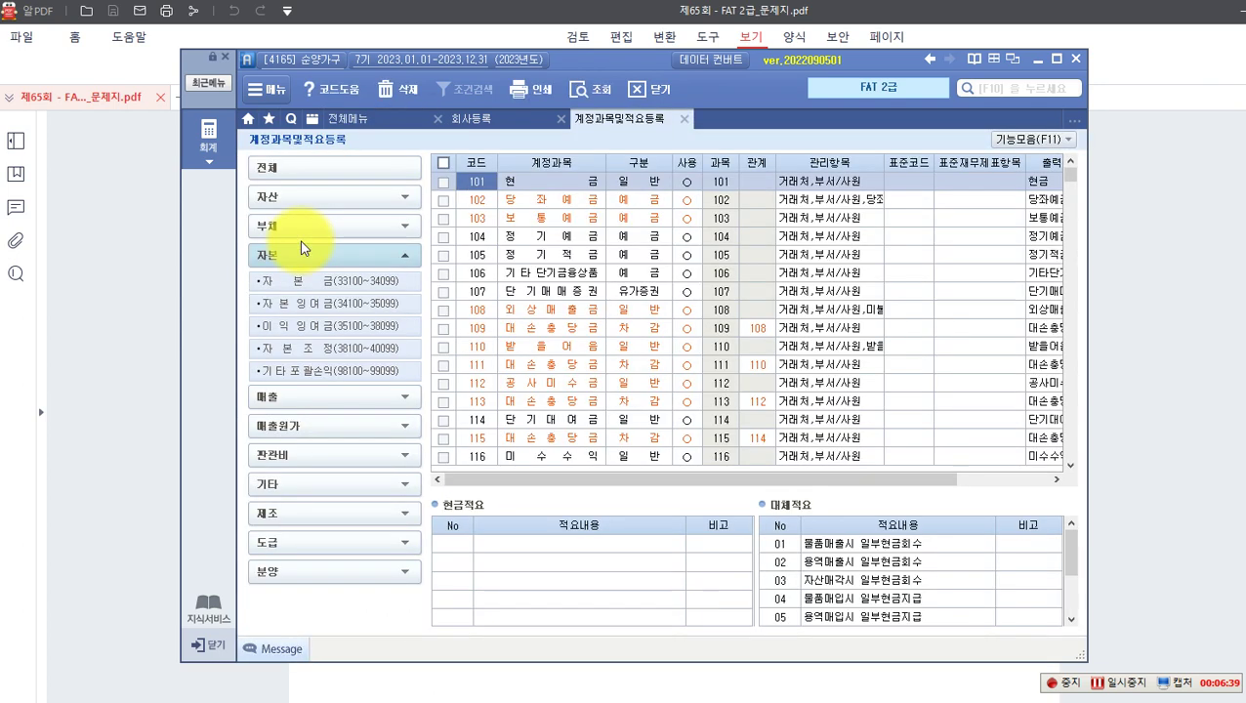
click(284, 461)
click(270, 361)
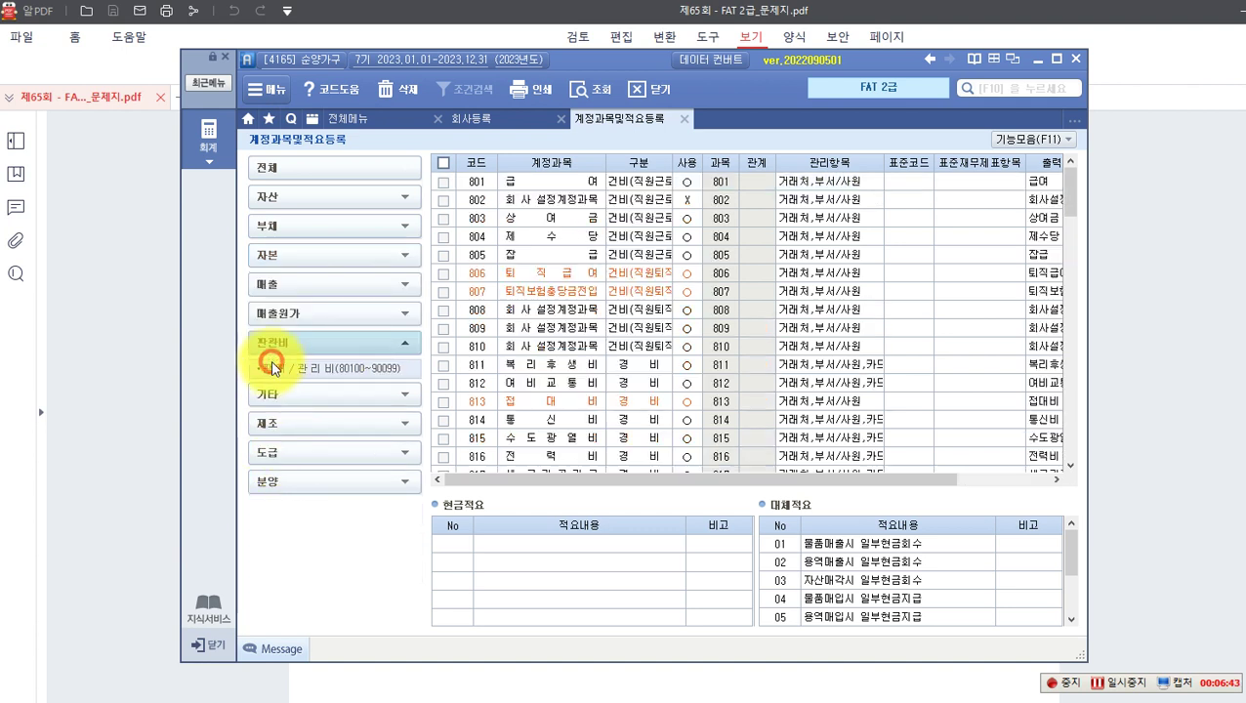
click(282, 344)
click(282, 344)
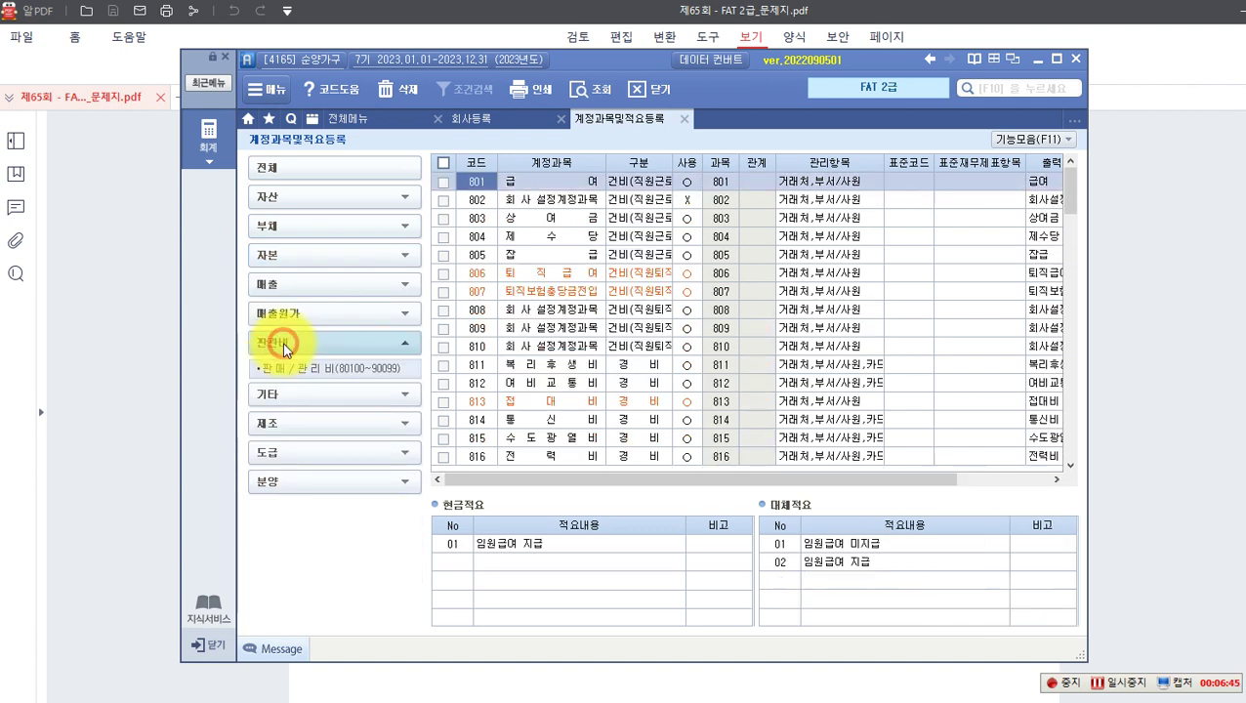
scroll(501, 283, down, 15)
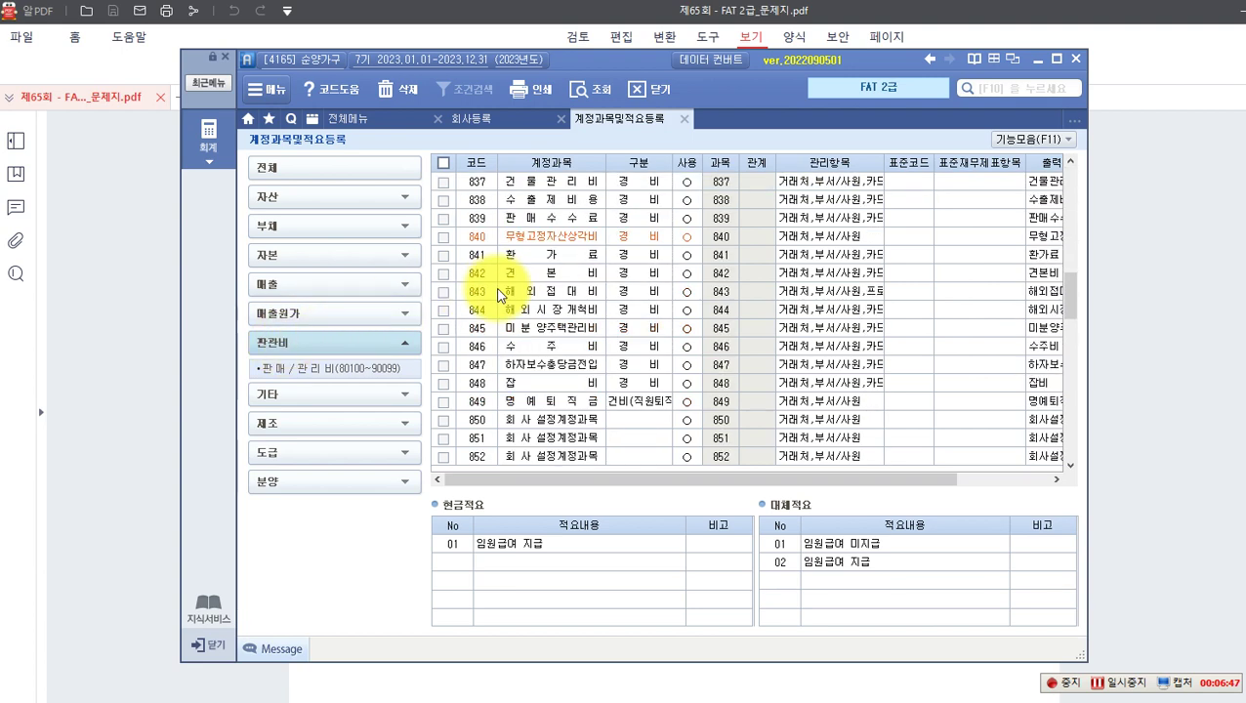
Step: Rename account 850 to 협회비, classify it as 4.경비 and keep it in use
click(533, 254)
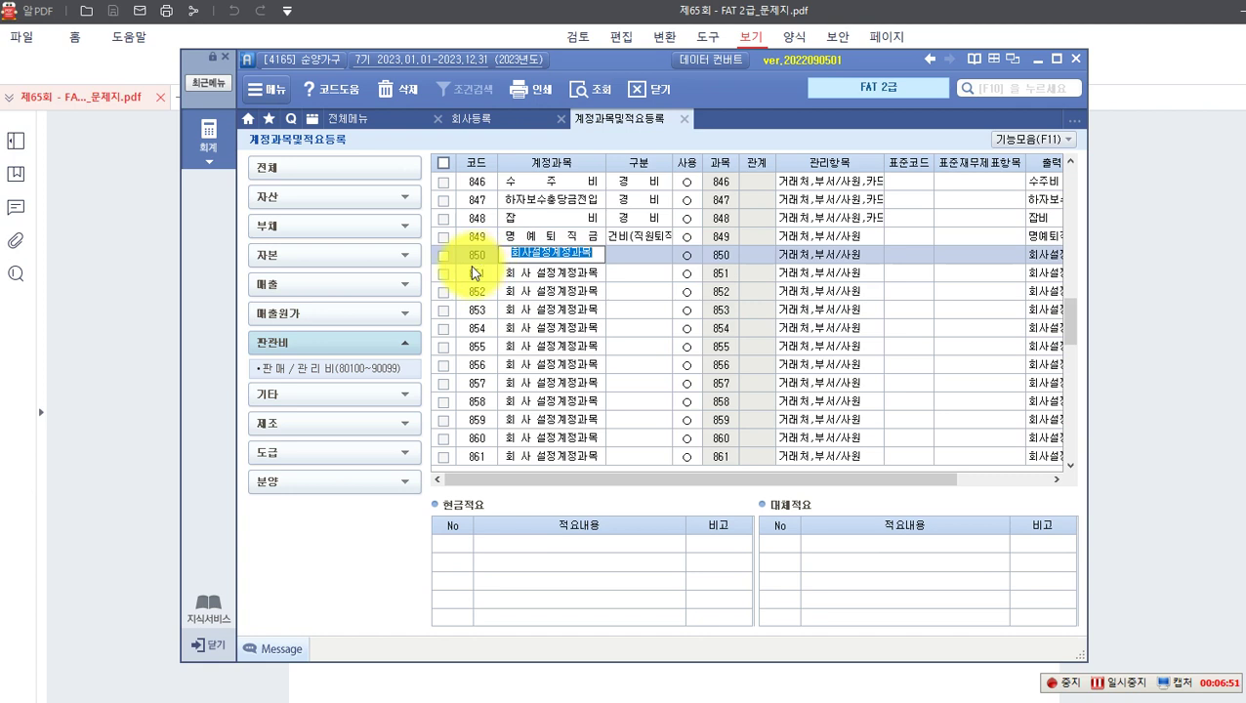
text(회)
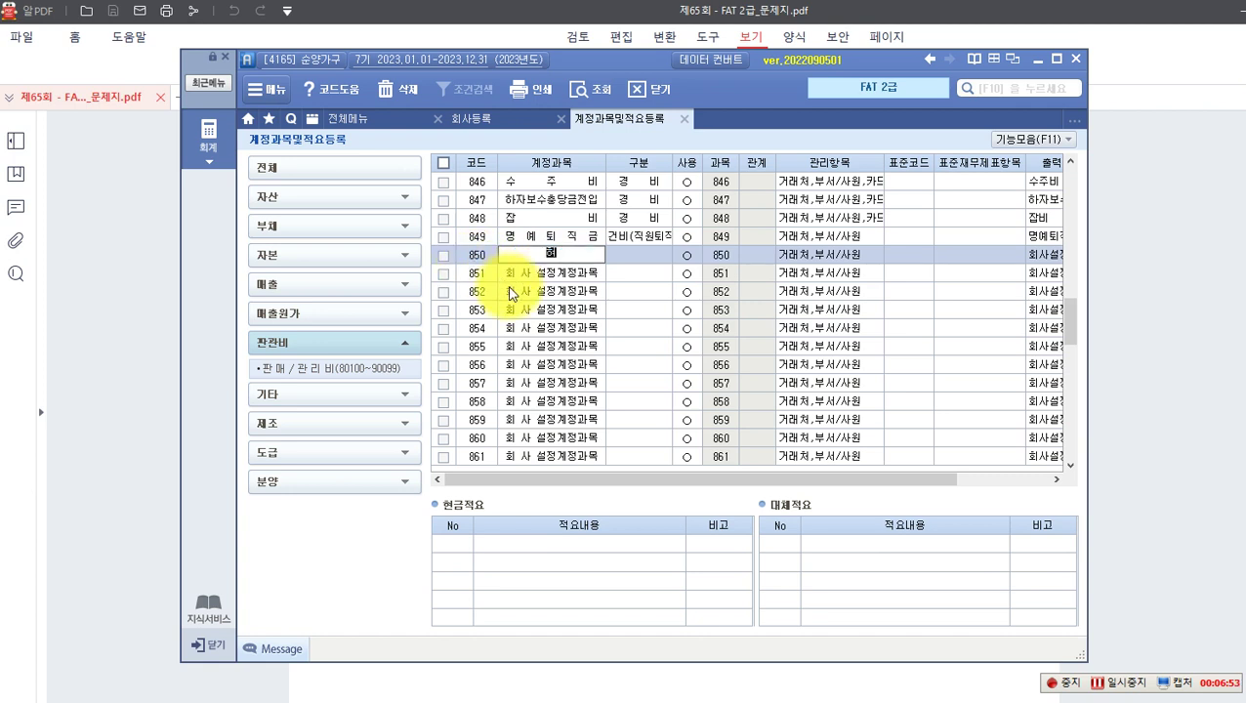
text(회)
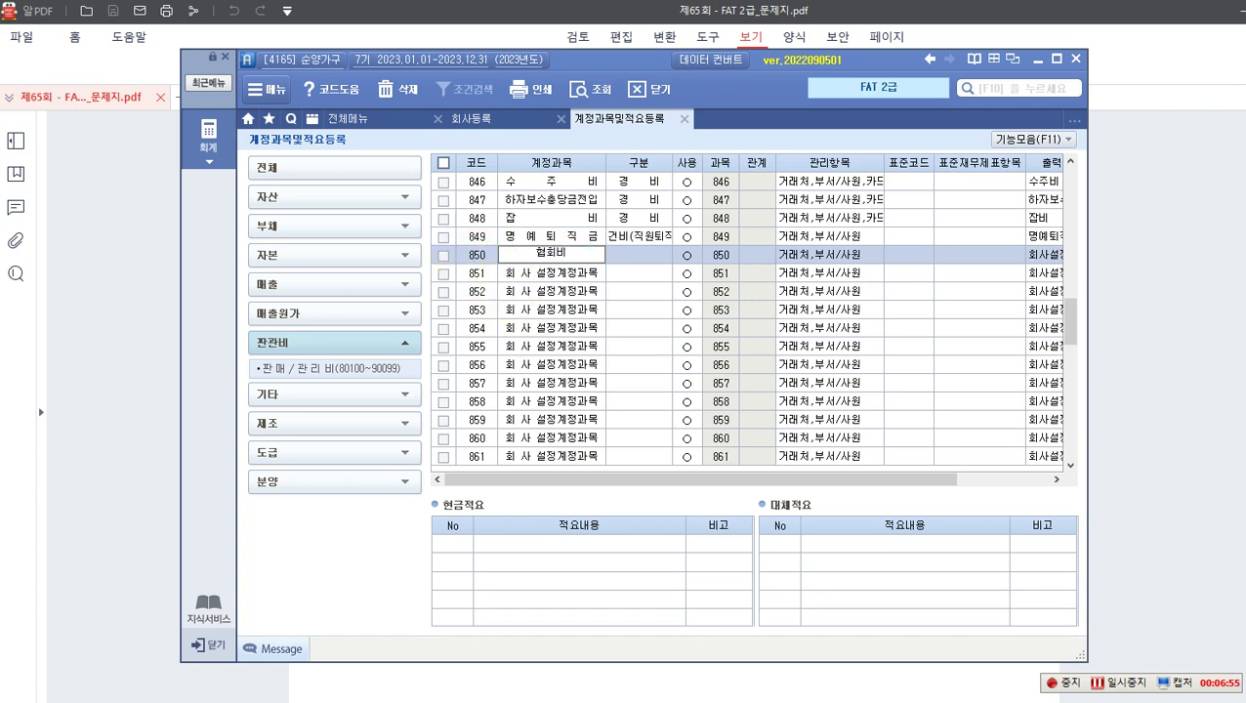
text(비)
key(Return)
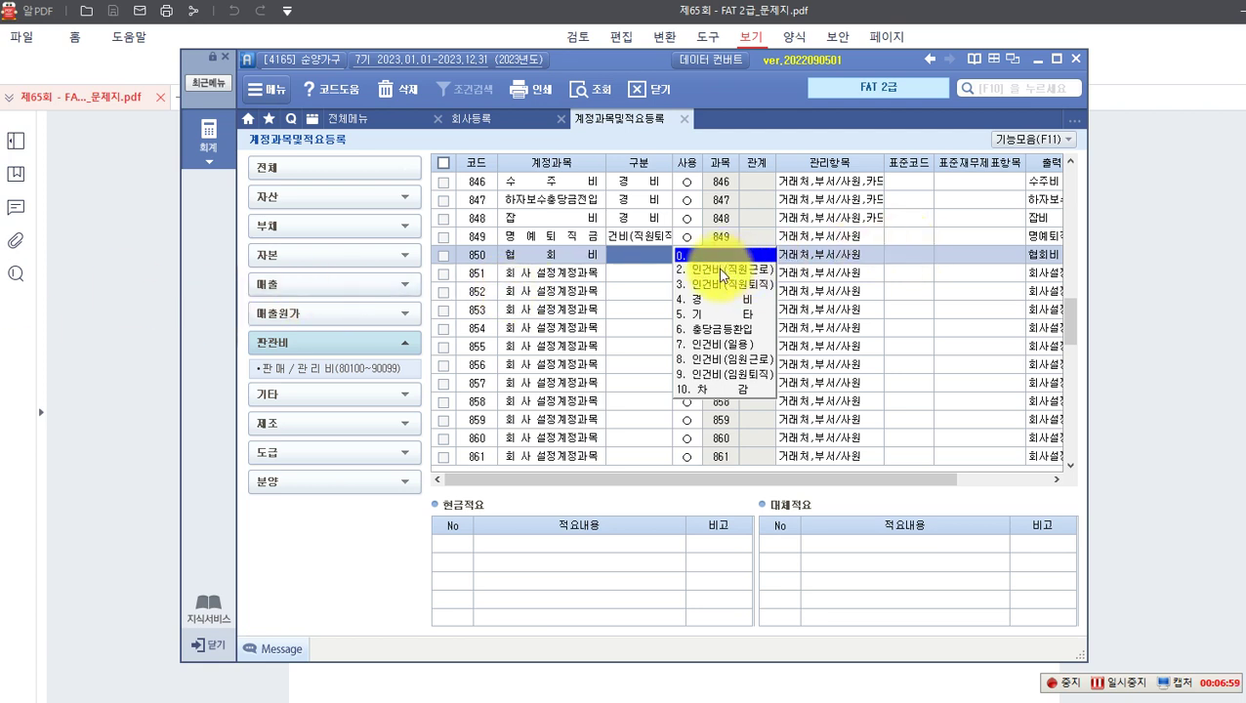
click(705, 300)
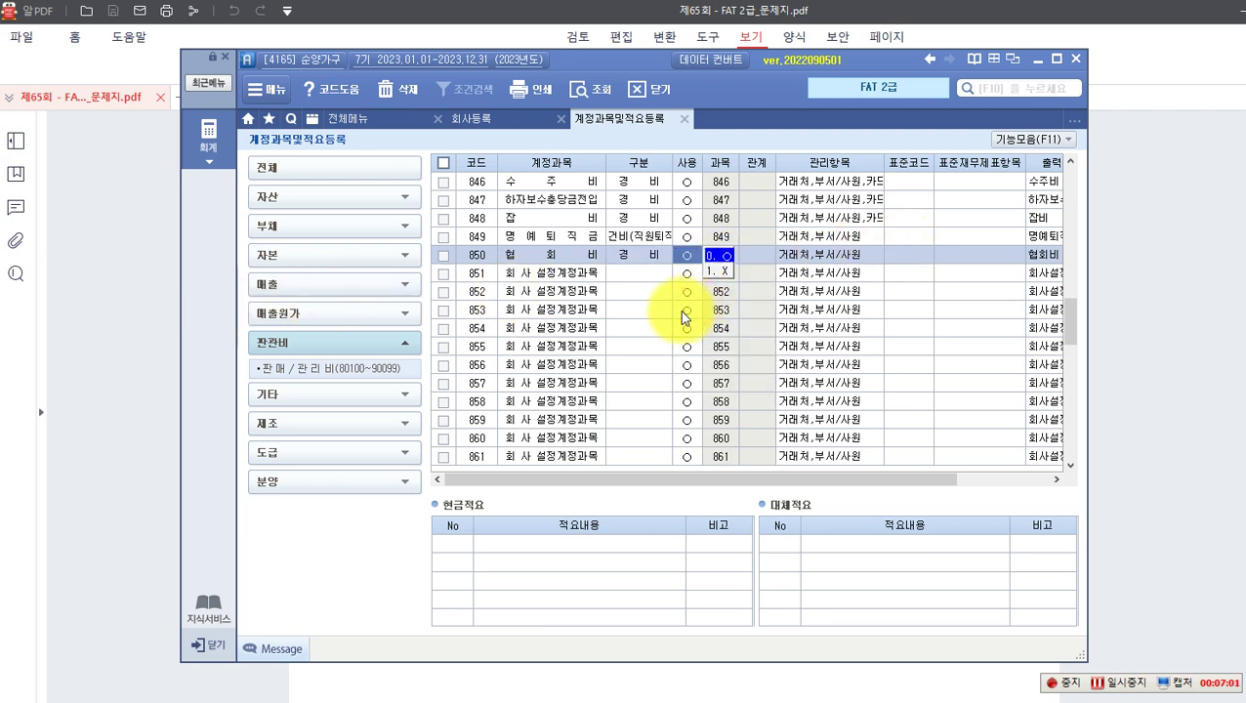
click(720, 257)
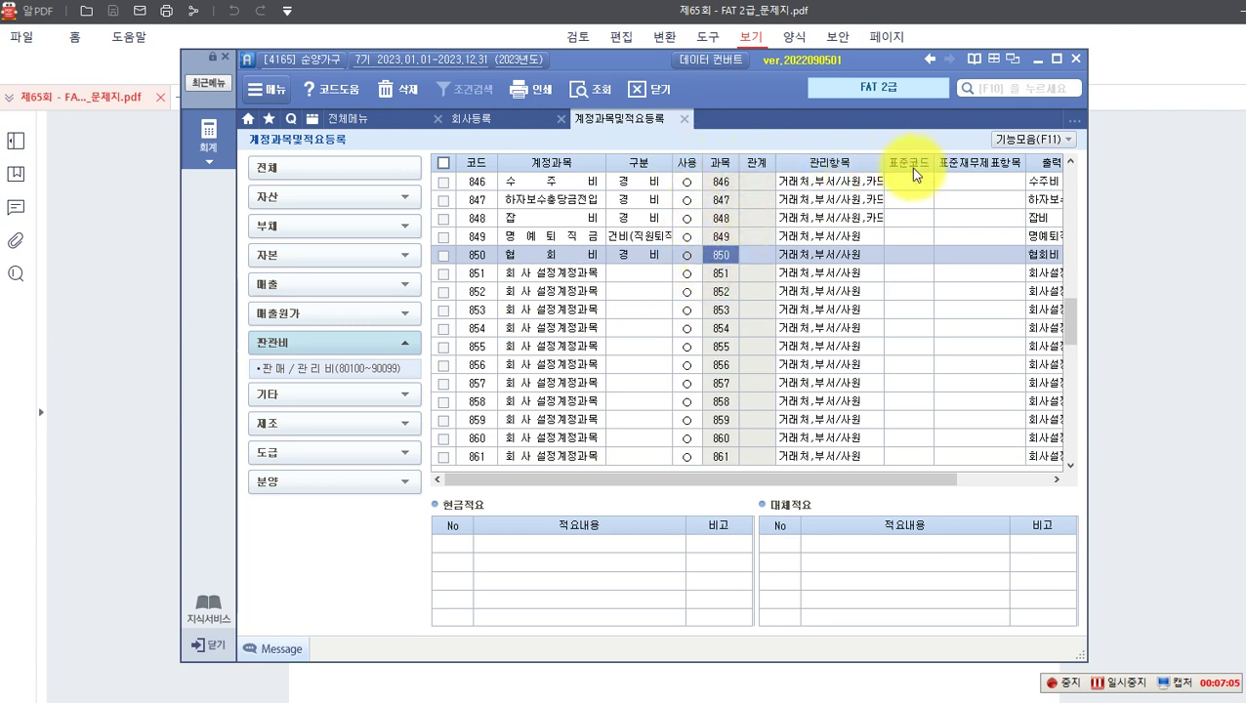
click(891, 259)
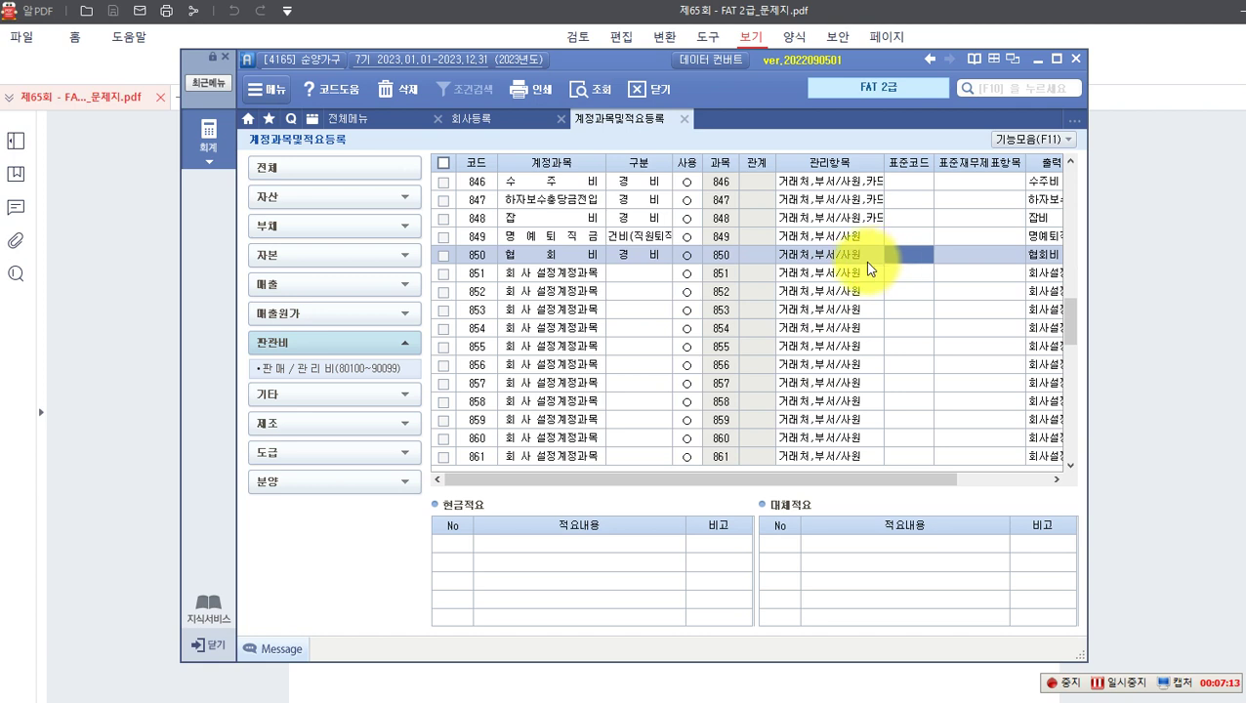
Step: Look up code 058 ① 기타 in the F2 code list and apply it to account 850 협회비
key(F2)
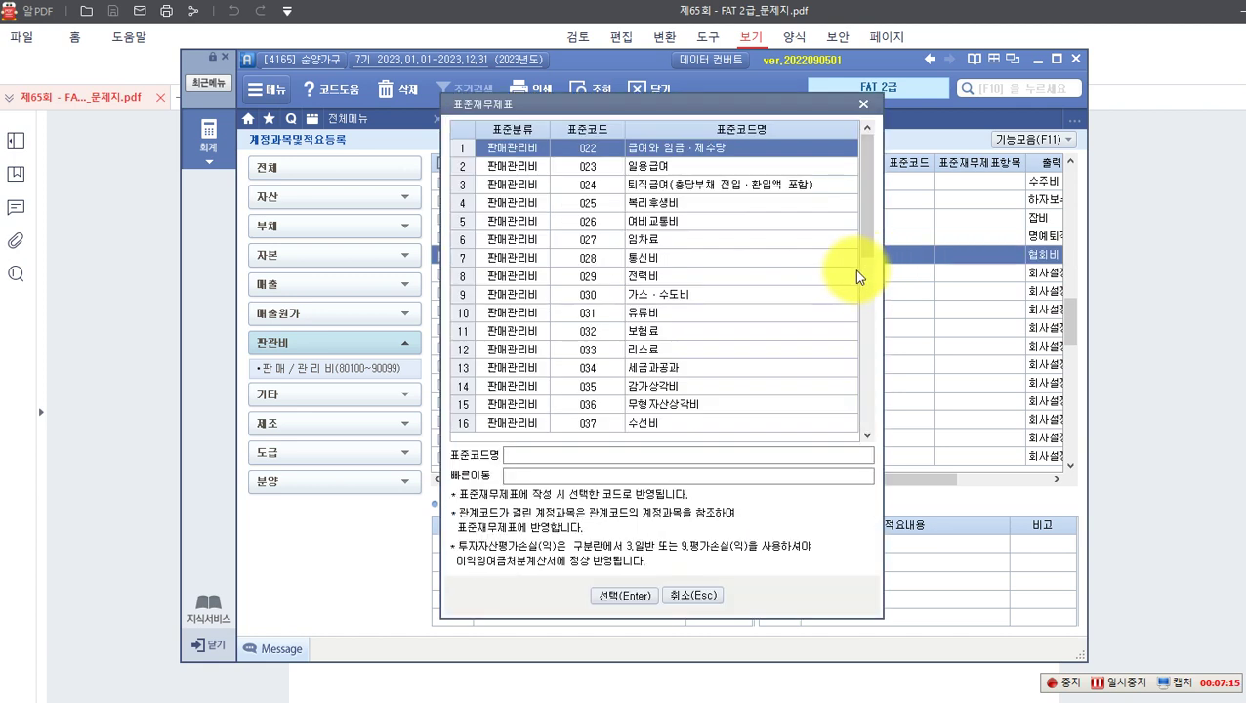
click(550, 456)
text(058)
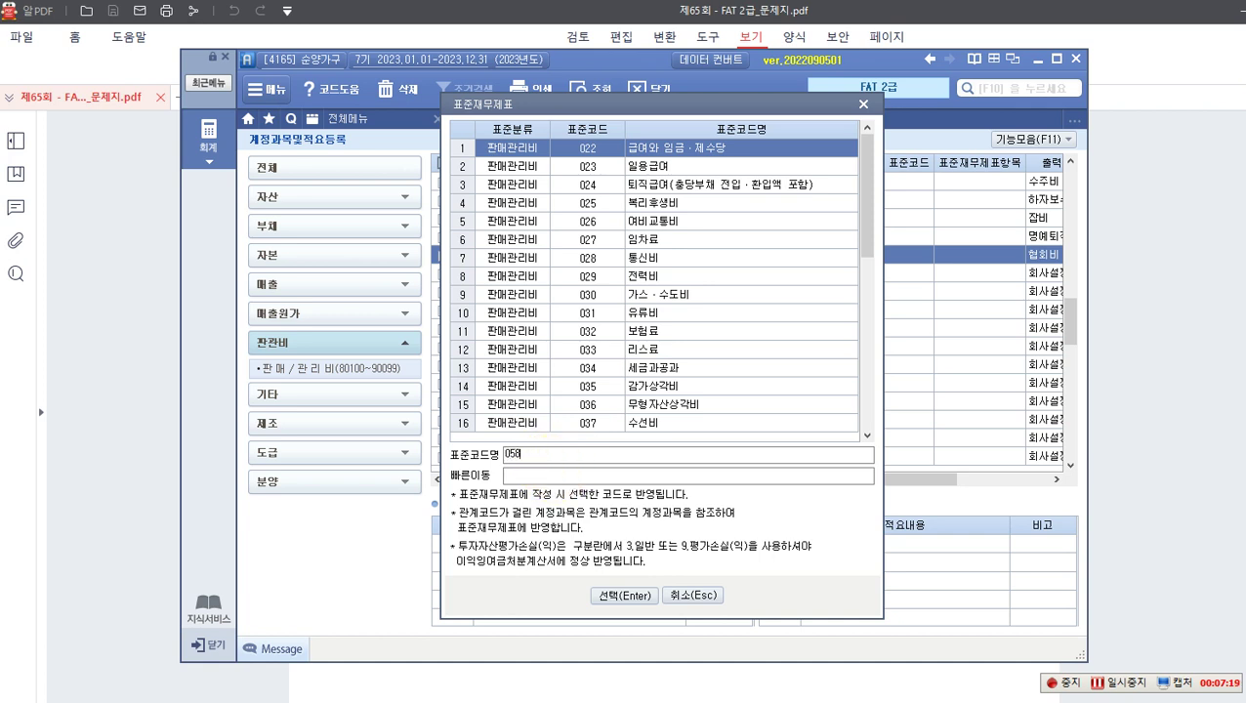
key(Return)
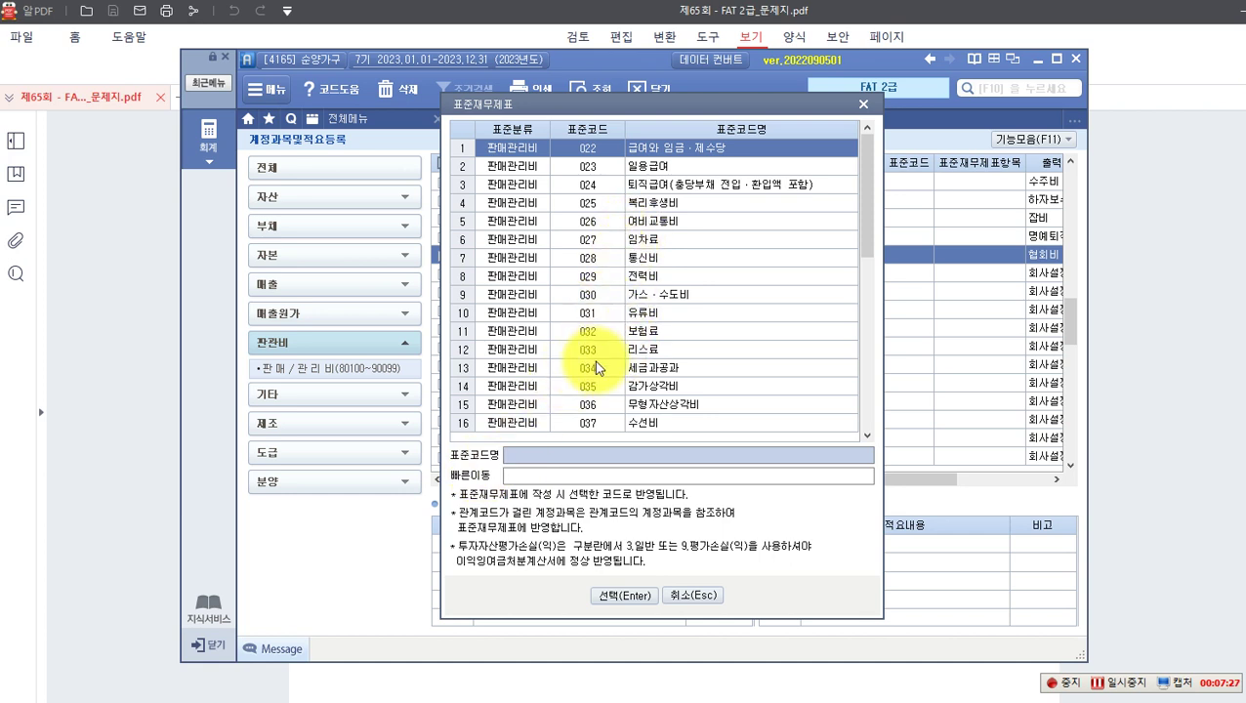
drag(866, 230, 826, 418)
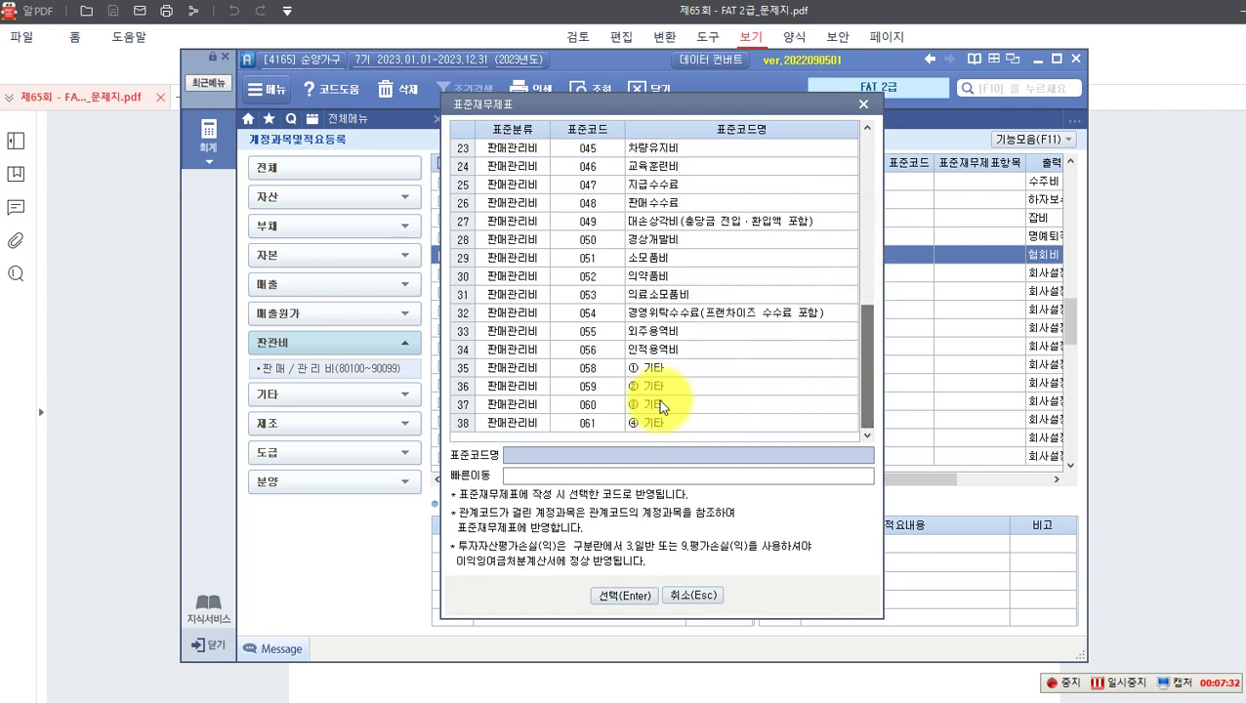
click(587, 377)
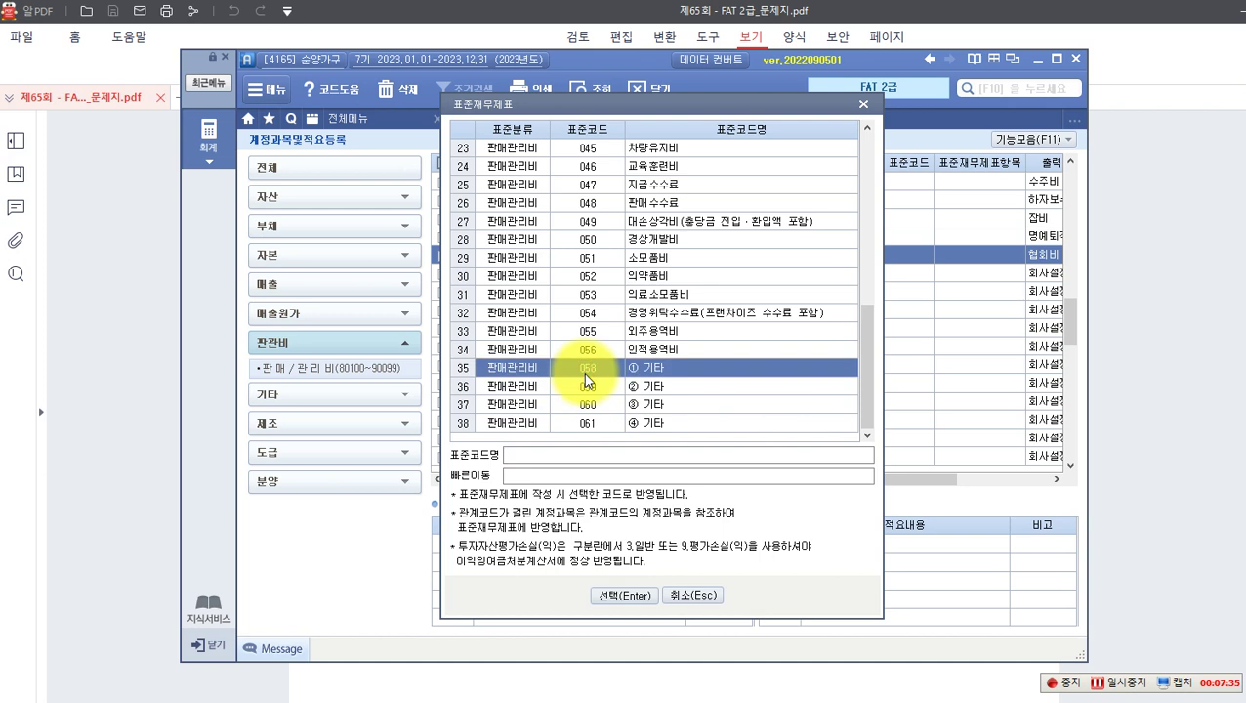
click(611, 598)
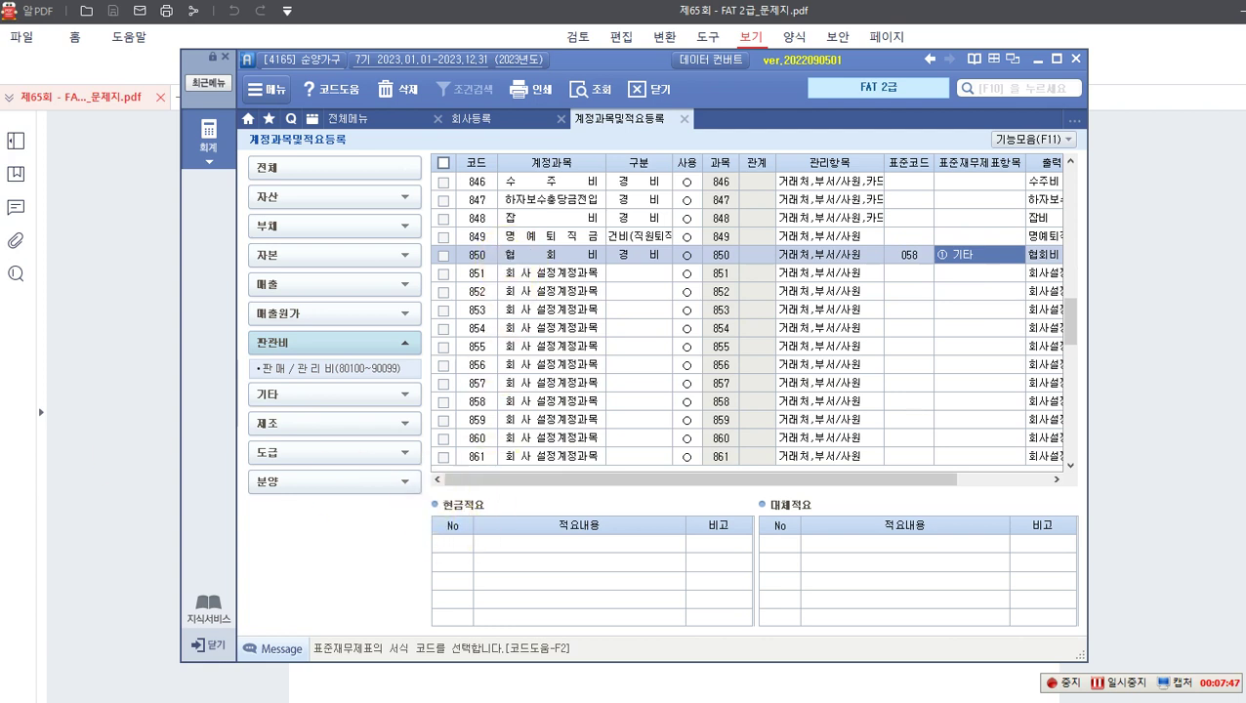
Step: Add cash memo 01 '가구협회 회비 현금 납부' to account 850 협회비, then switch back to the PDF
click(453, 543)
text(1)
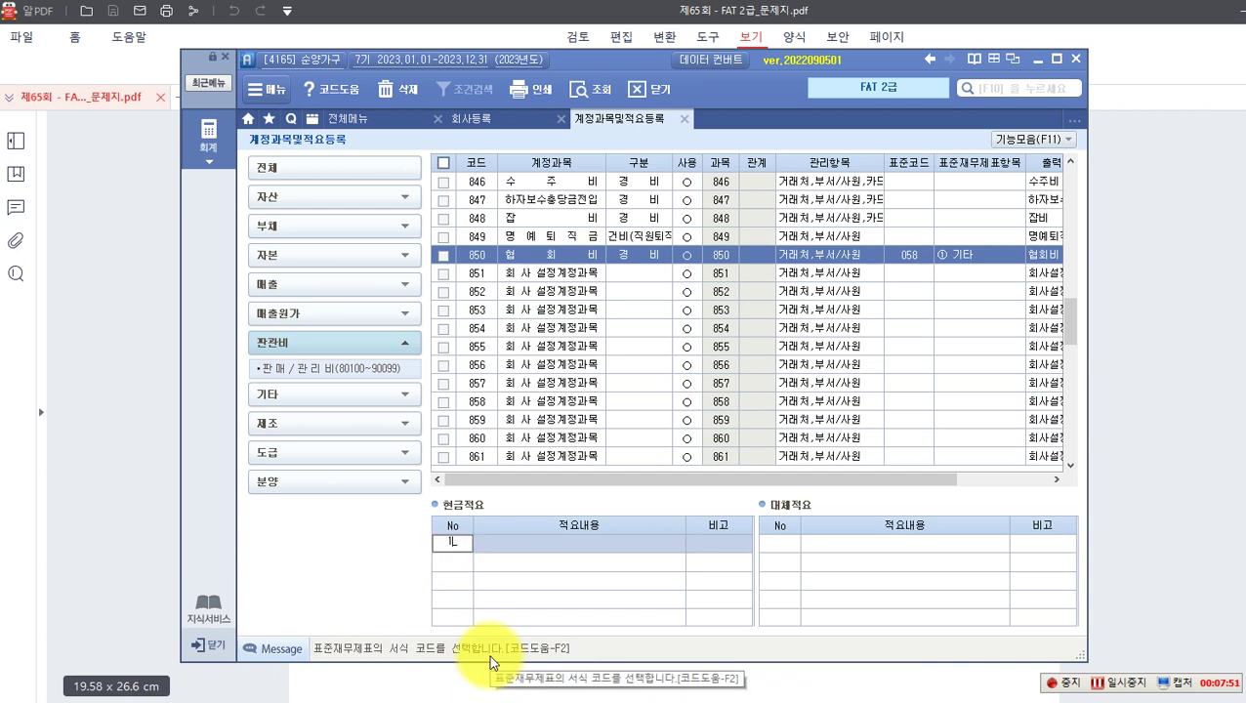
key(Return)
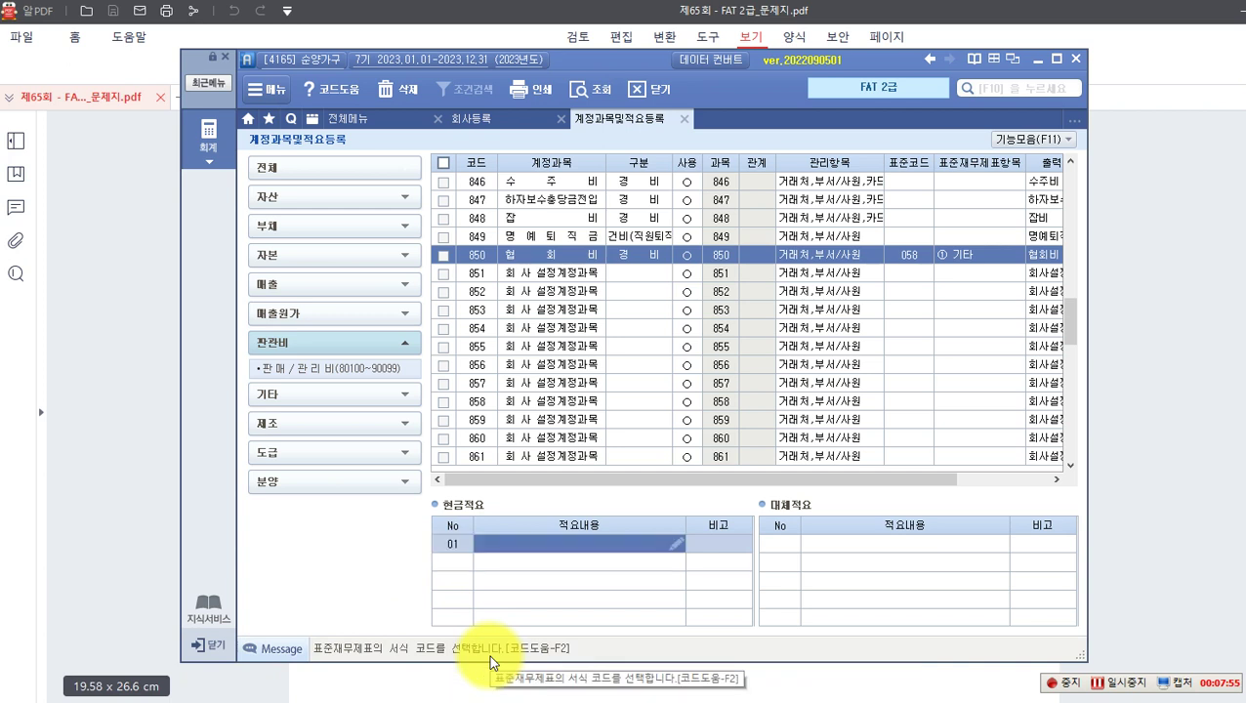
text(가구렴)
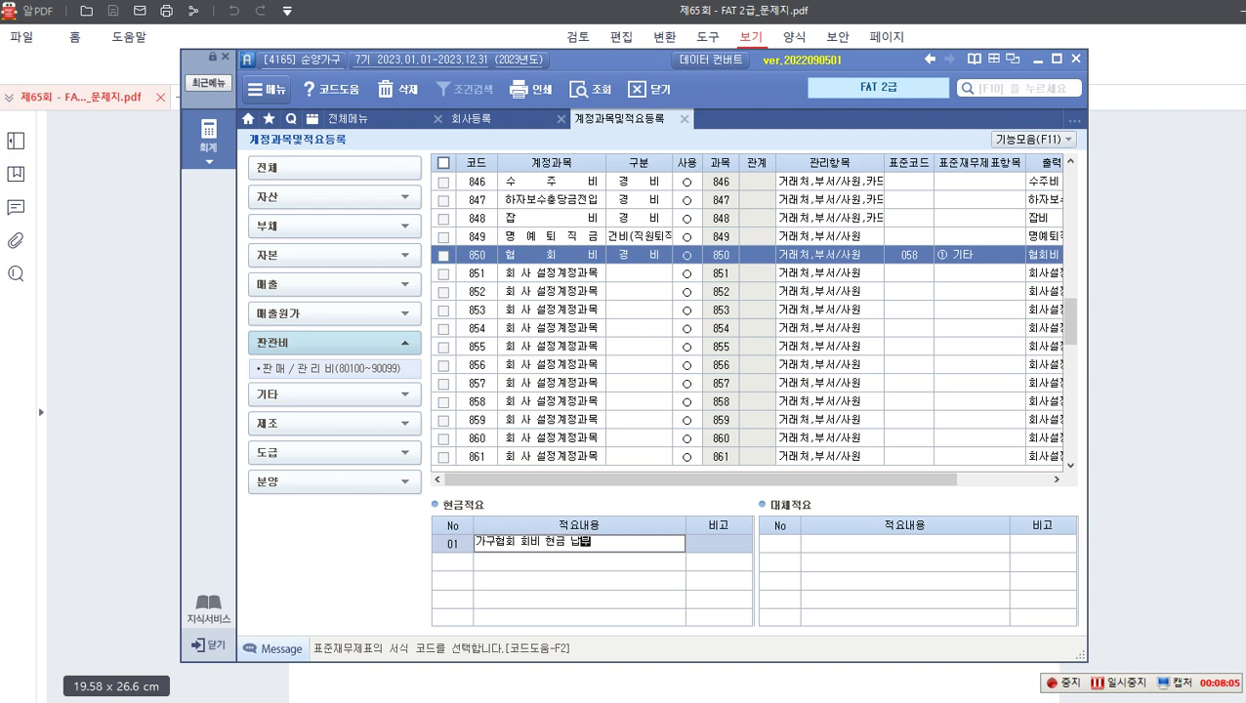
text(회 회비 현금 납부)
key(Return)
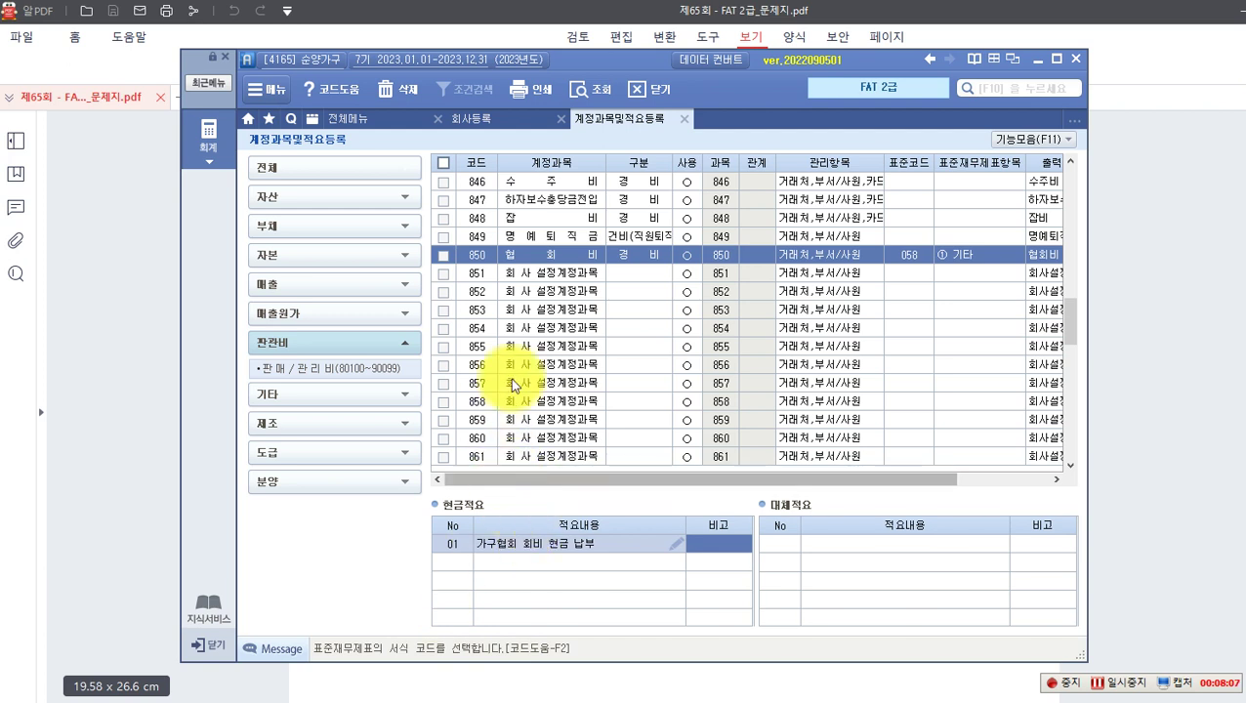
click(1139, 434)
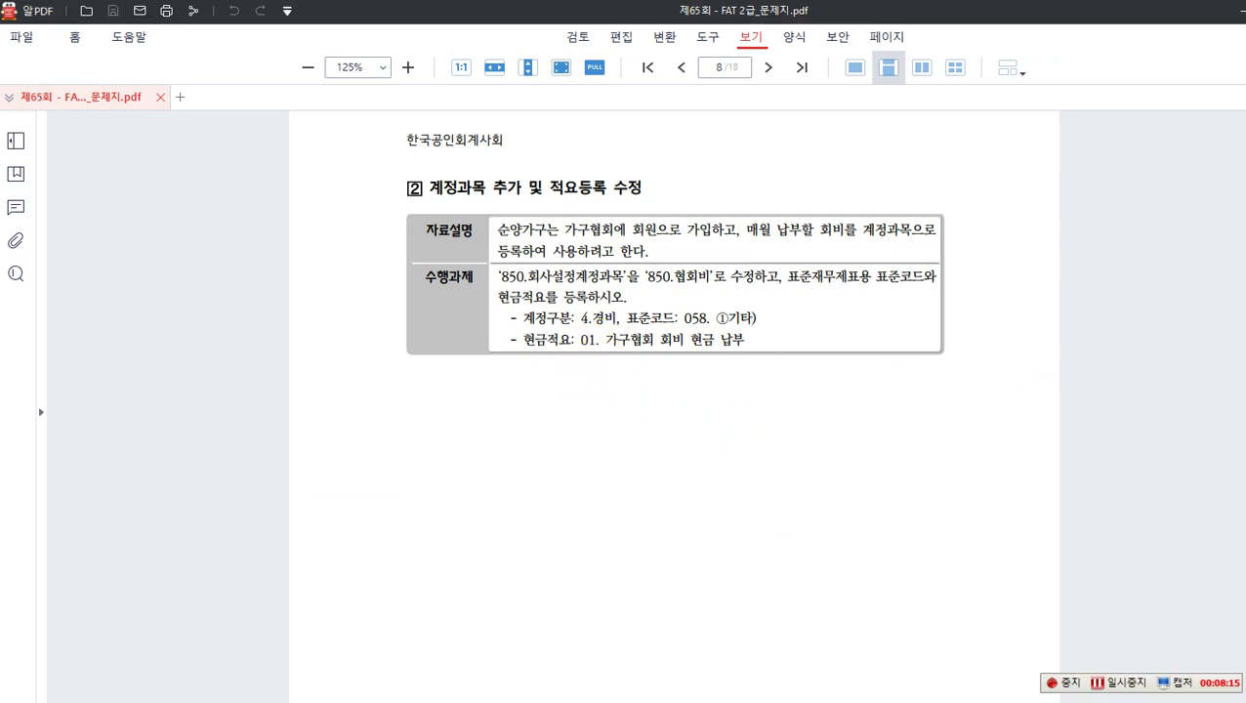
Step: Scroll the exam PDF to page 9's 실무수행 2 credit-card slip task
scroll(494, 441, down, 4)
scroll(495, 442, down, 6)
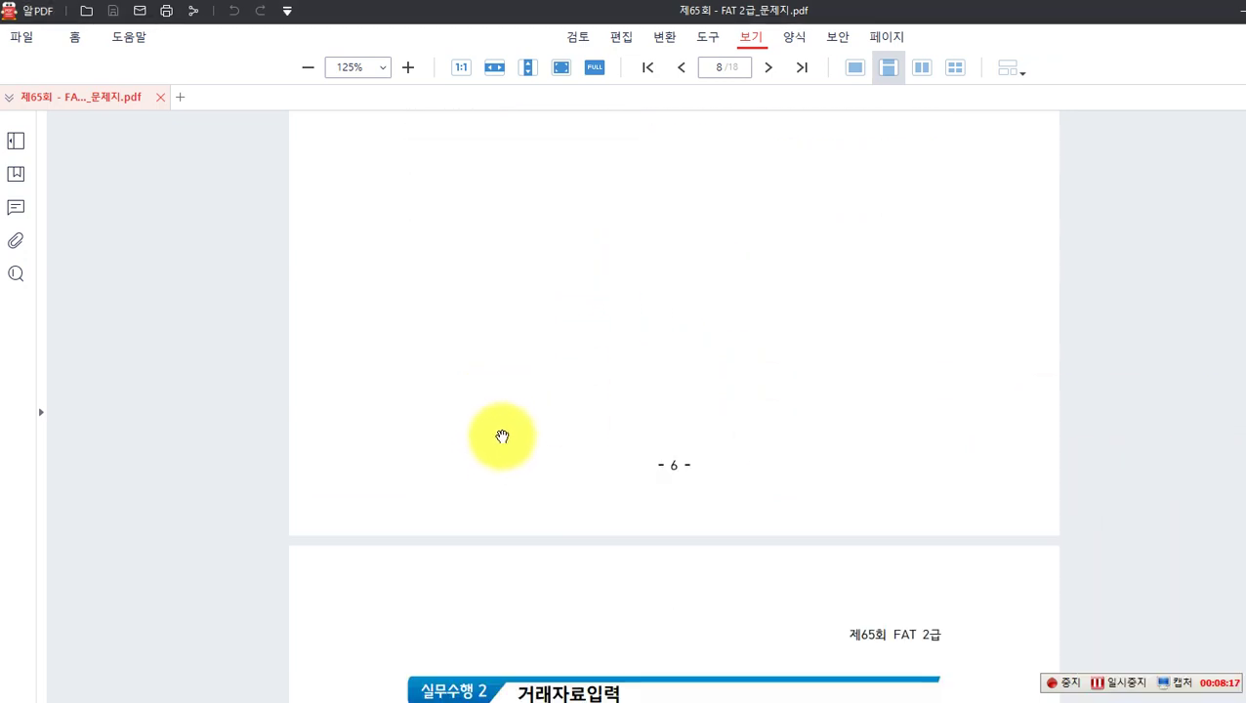
scroll(508, 430, up, 1)
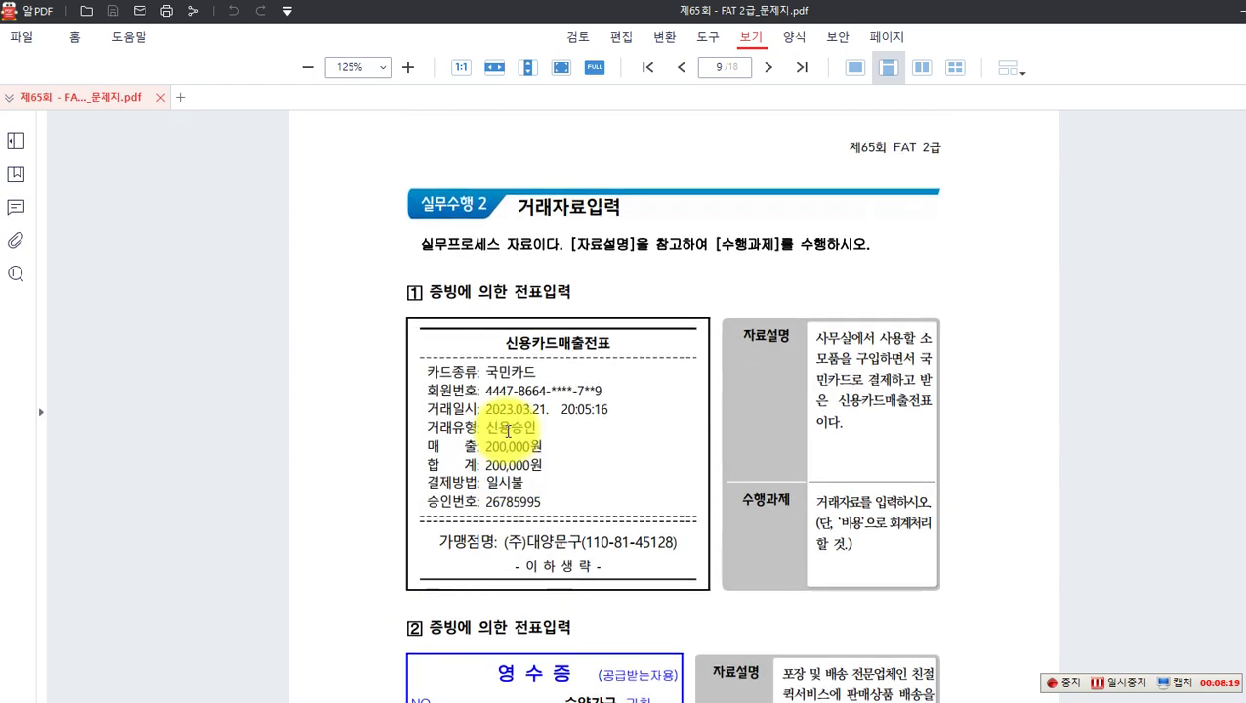
scroll(381, 361, down, 1)
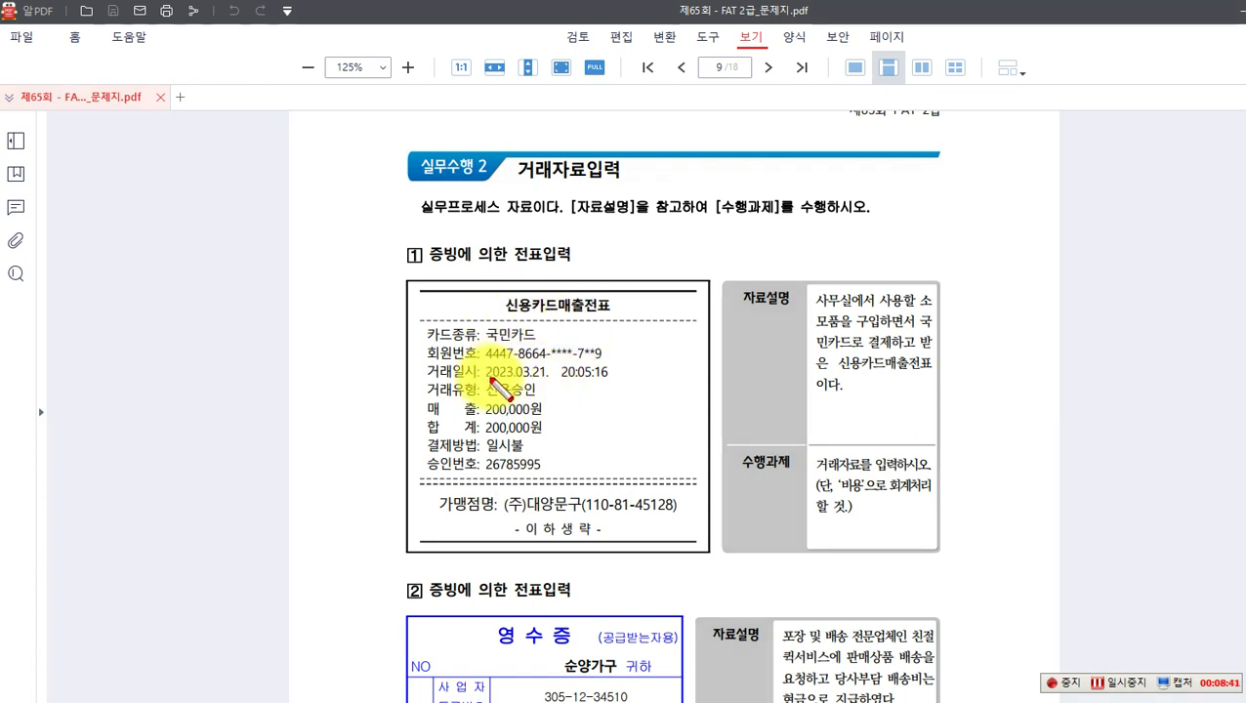
Step: Box the date 2023.03.21., the 소모품 purchase phrase and the word 비용 in red
mouse_move(482, 360)
mouse_down()
mouse_move(488, 391)
mouse_move(567, 389)
mouse_up()
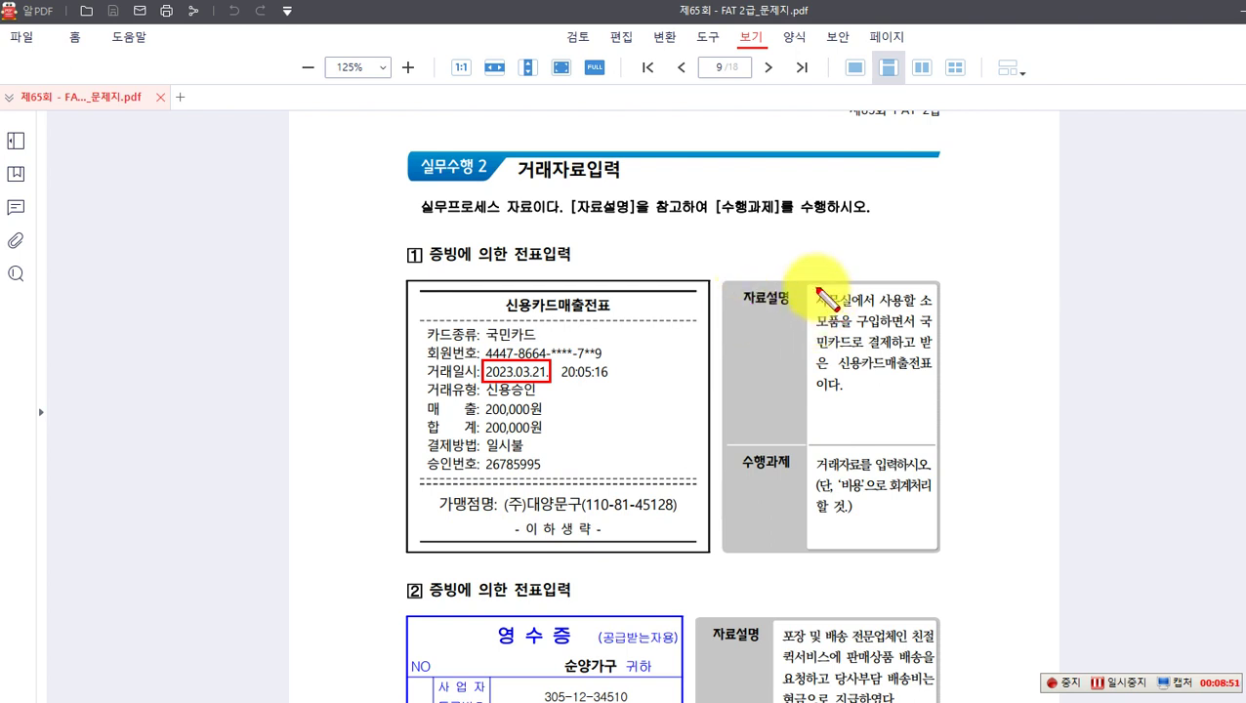
drag(810, 285, 935, 311)
drag(809, 315, 838, 330)
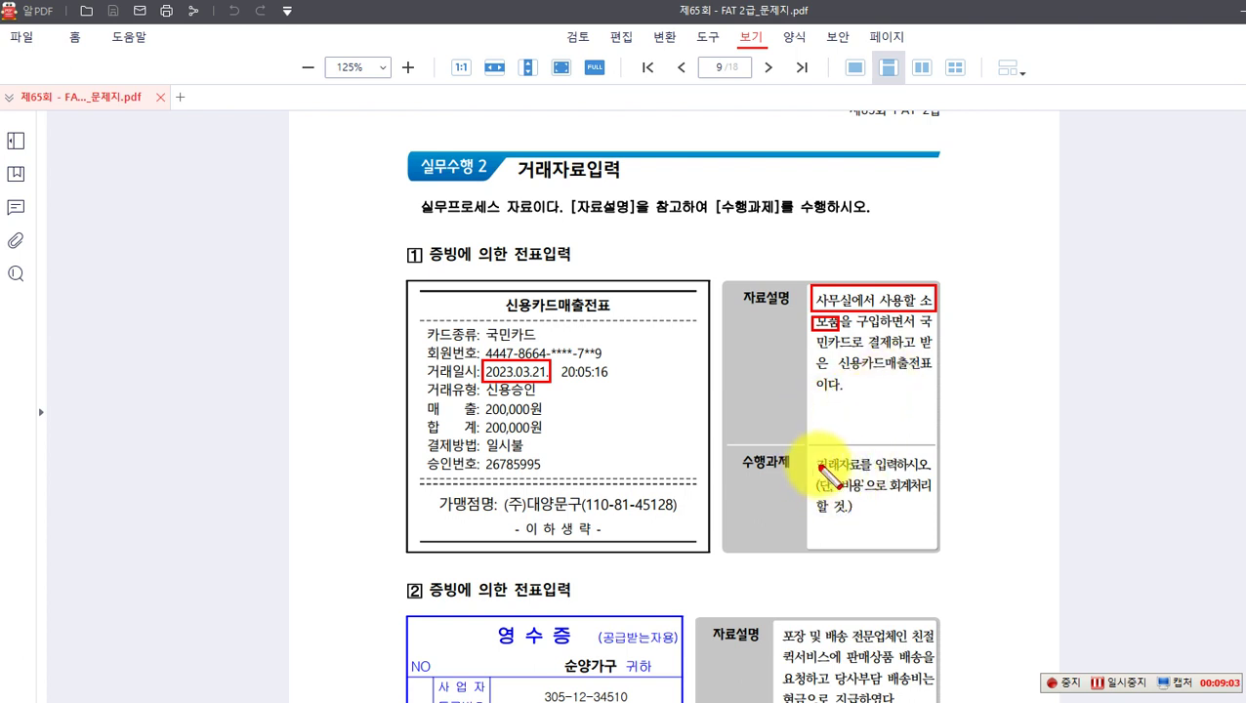
drag(838, 478, 865, 494)
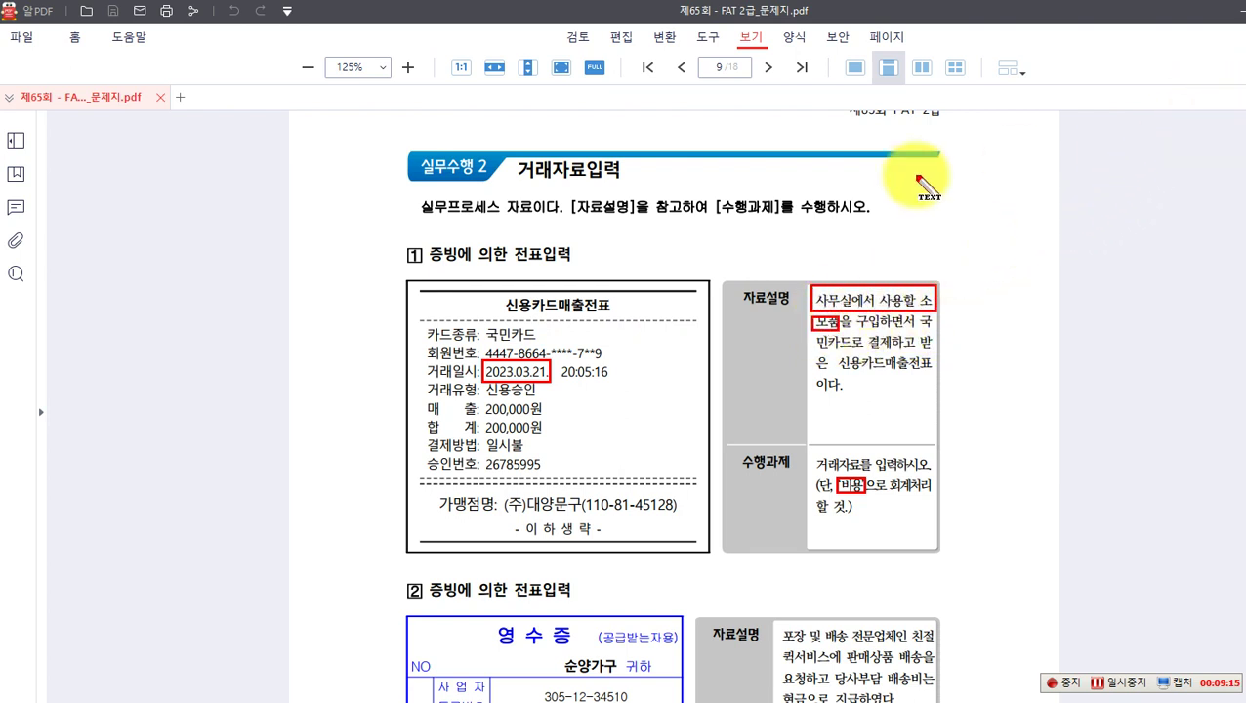
Step: Start handwriting a red '(차' note beside the 전표입력 heading
mouse_move(585, 242)
mouse_down()
mouse_move(585, 261)
mouse_move(605, 243)
mouse_up()
drag(600, 246, 592, 259)
drag(600, 250, 607, 259)
drag(609, 236, 609, 262)
drag(617, 239, 617, 262)
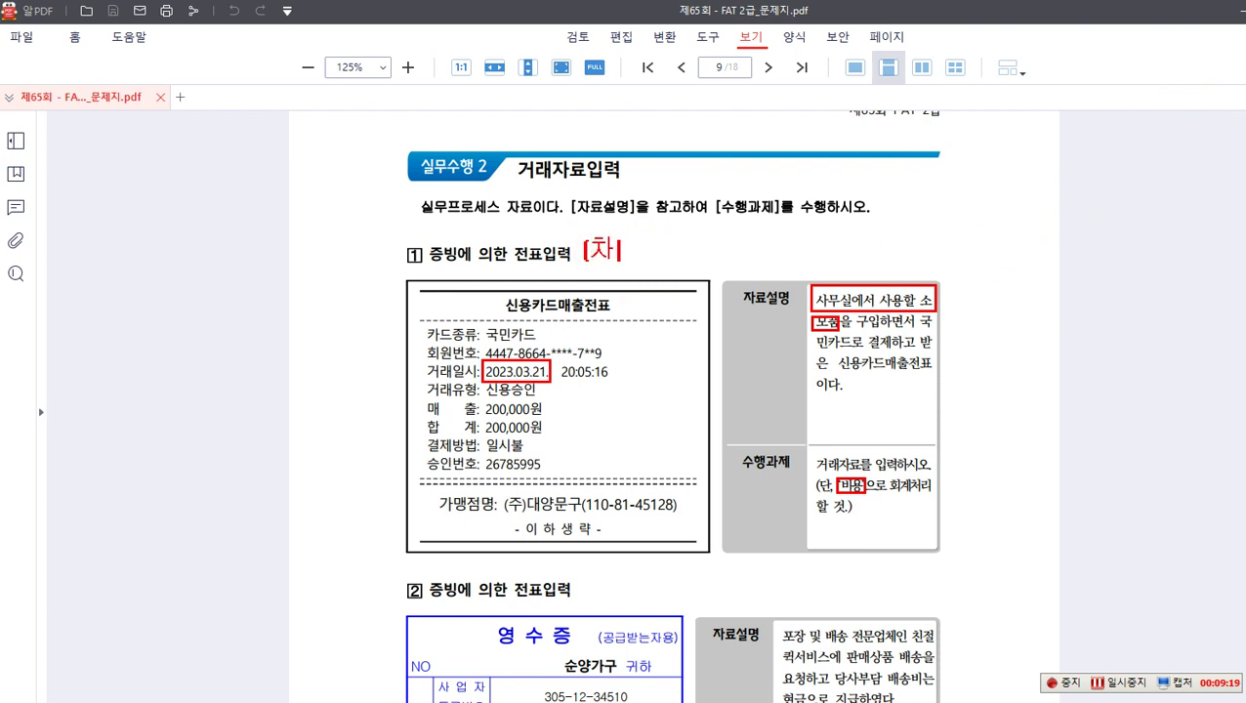
Step: Write '(차) 소모품비 200,000 (대) 미지급금(국민카드) 200,000' in the note and box 소모품비 in red
text(소모품비)
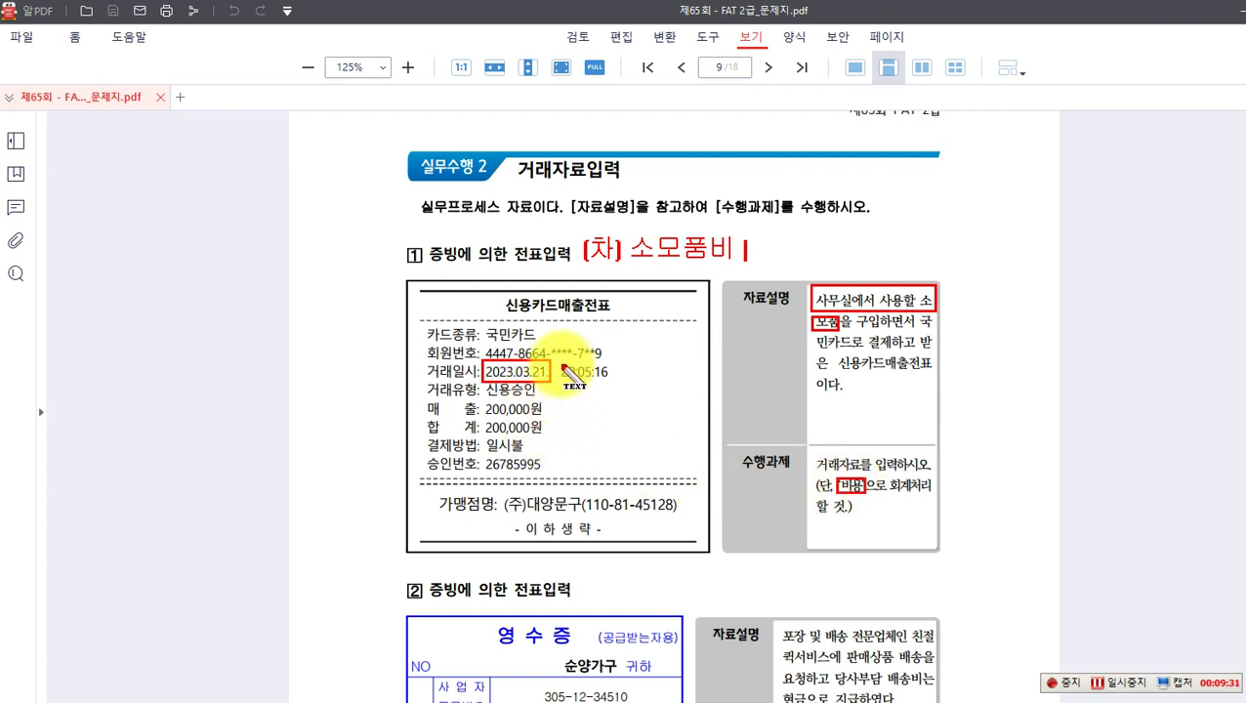
text(200,000)
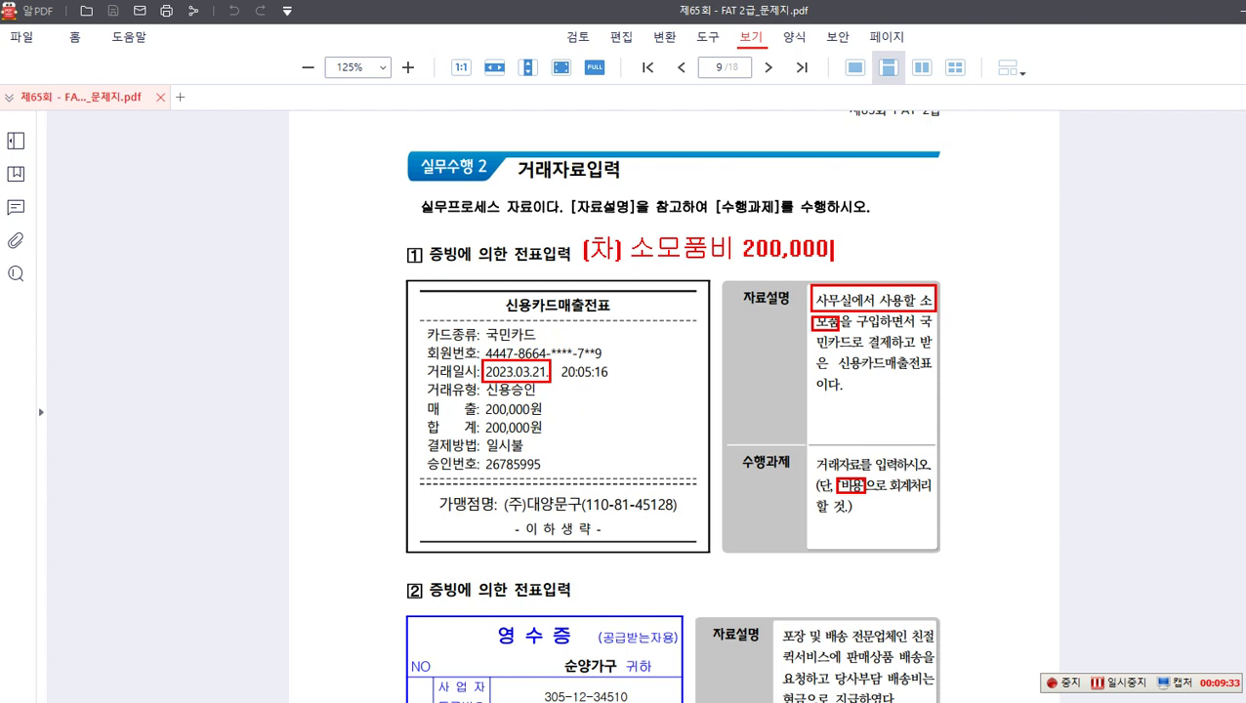
text( (대))
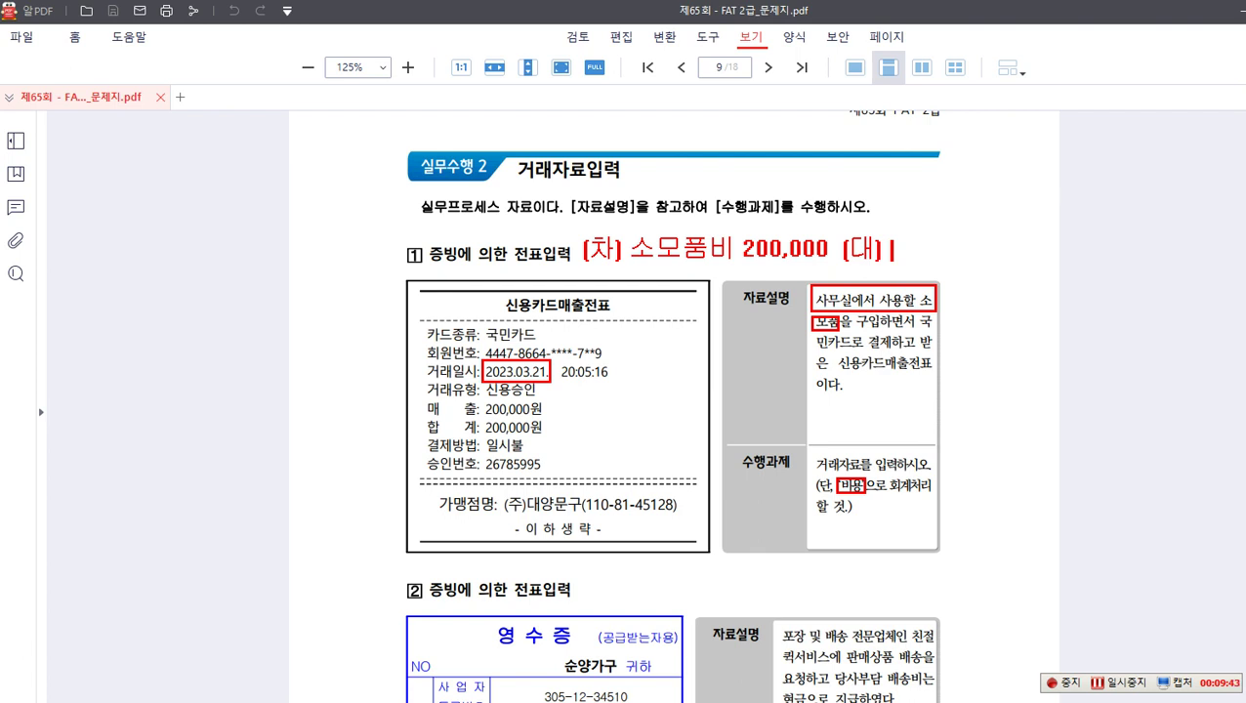
text(미지급ㄱ)
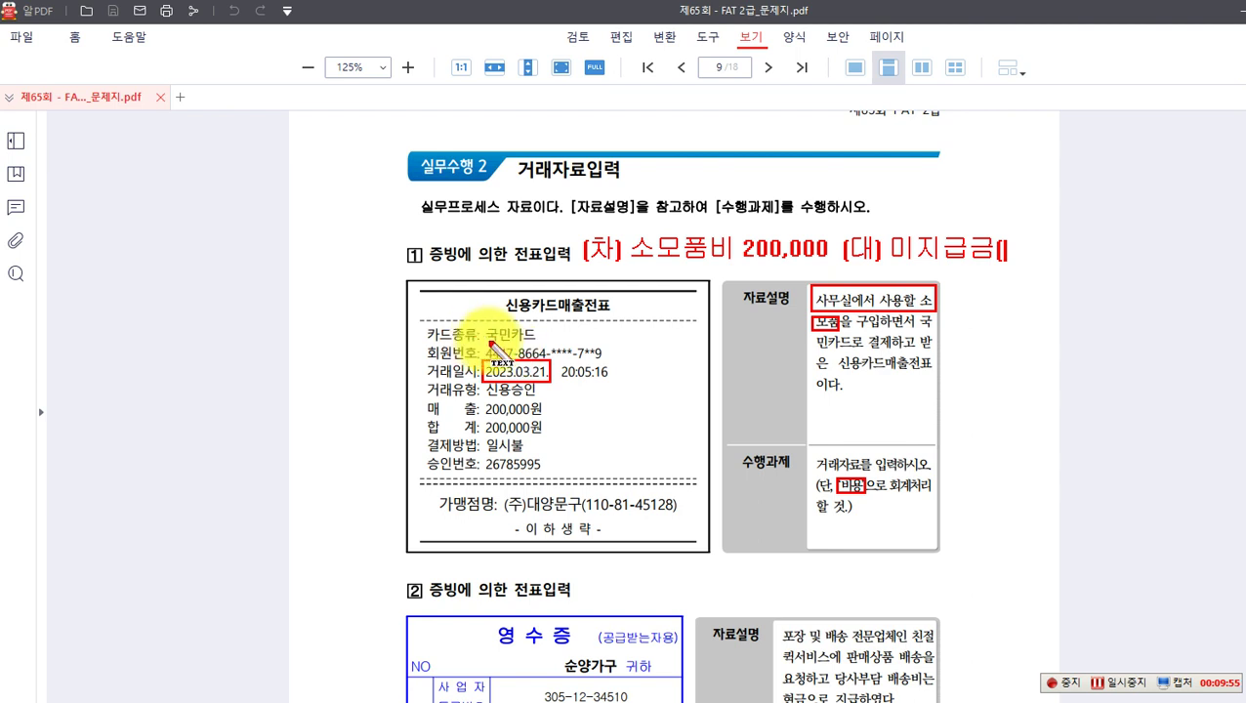
text(국민칻)
text(드)
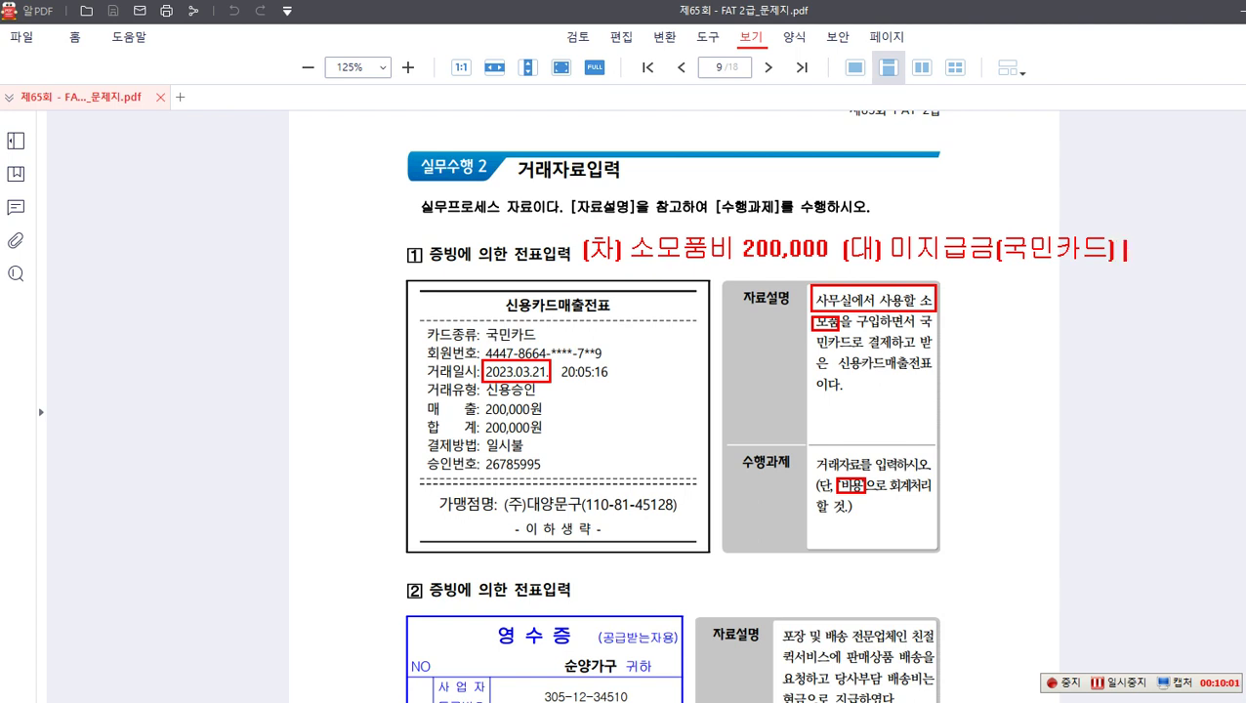
text() 200,000)
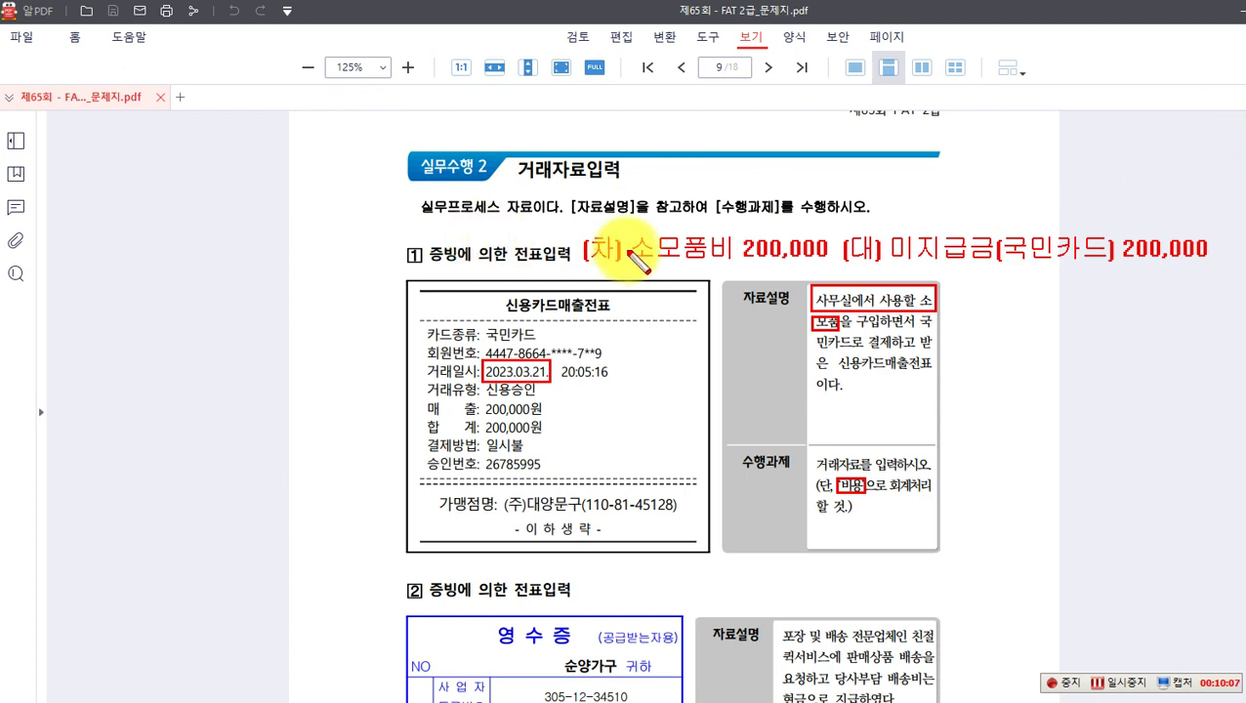
mouse_move(626, 232)
mouse_down()
mouse_move(652, 260)
mouse_move(739, 267)
mouse_up()
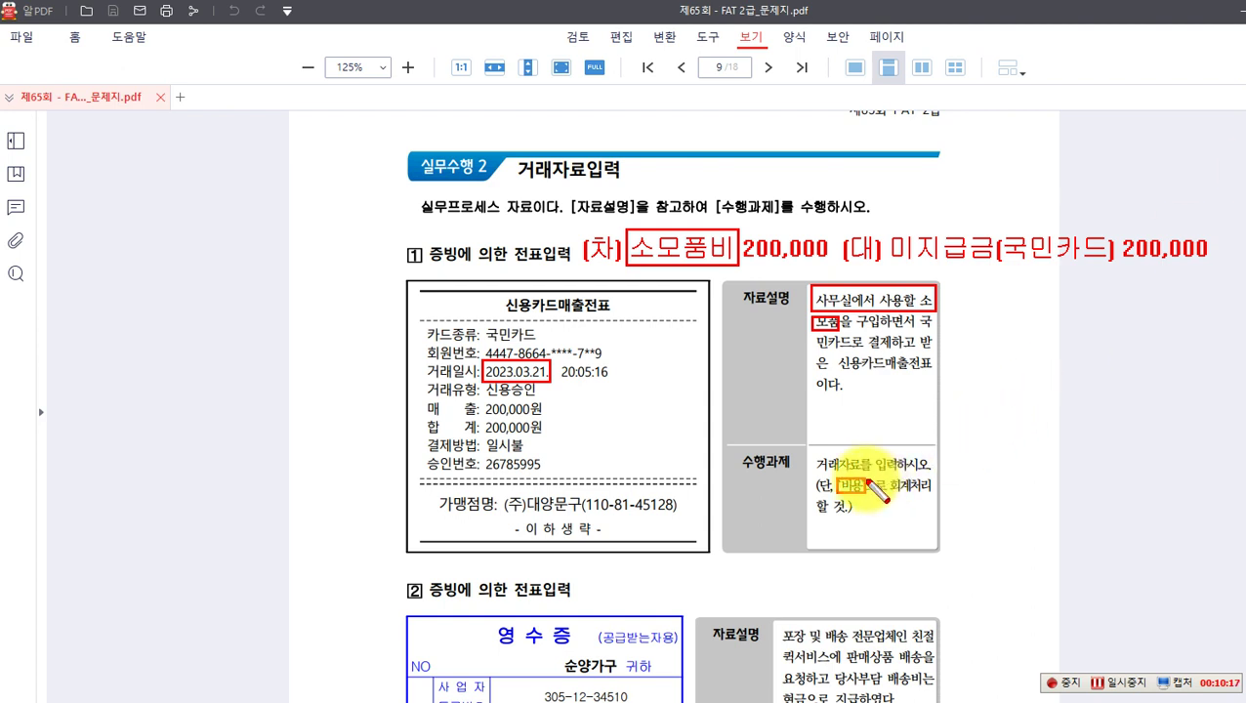
Step: Draw a red arrow from 비용 and label it '자산 -> 소모품...'
drag(850, 485, 957, 426)
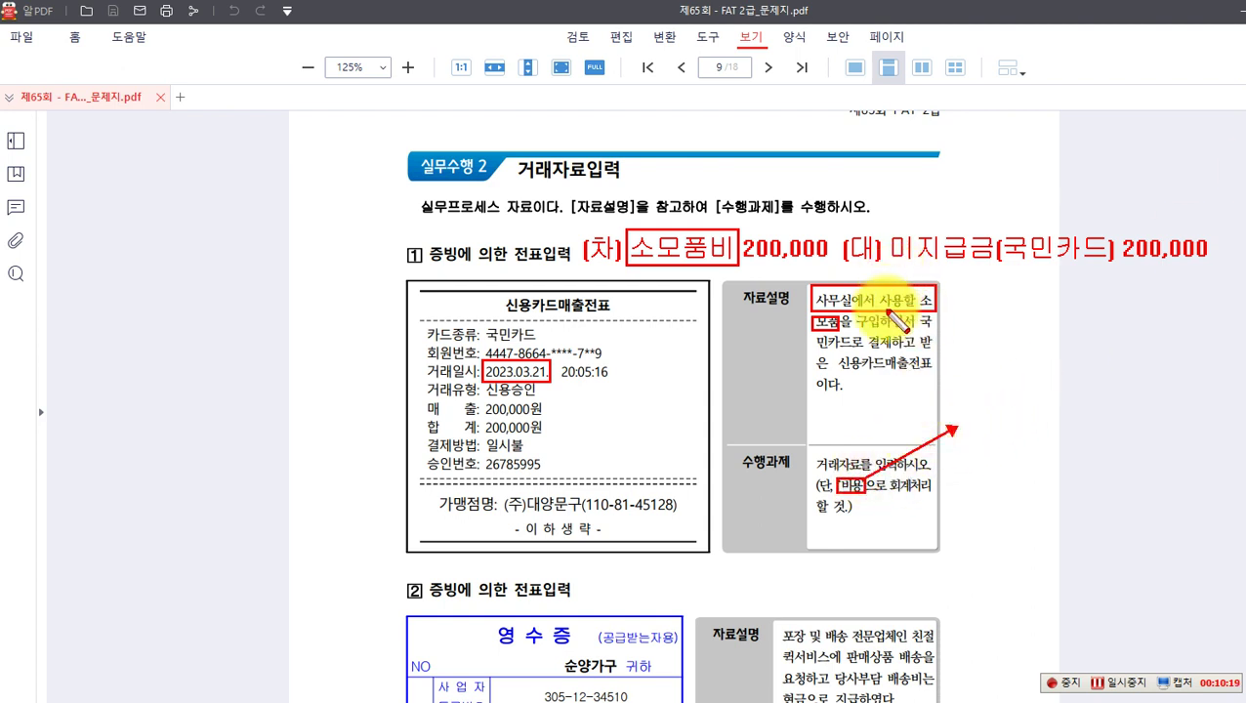
drag(813, 314, 838, 330)
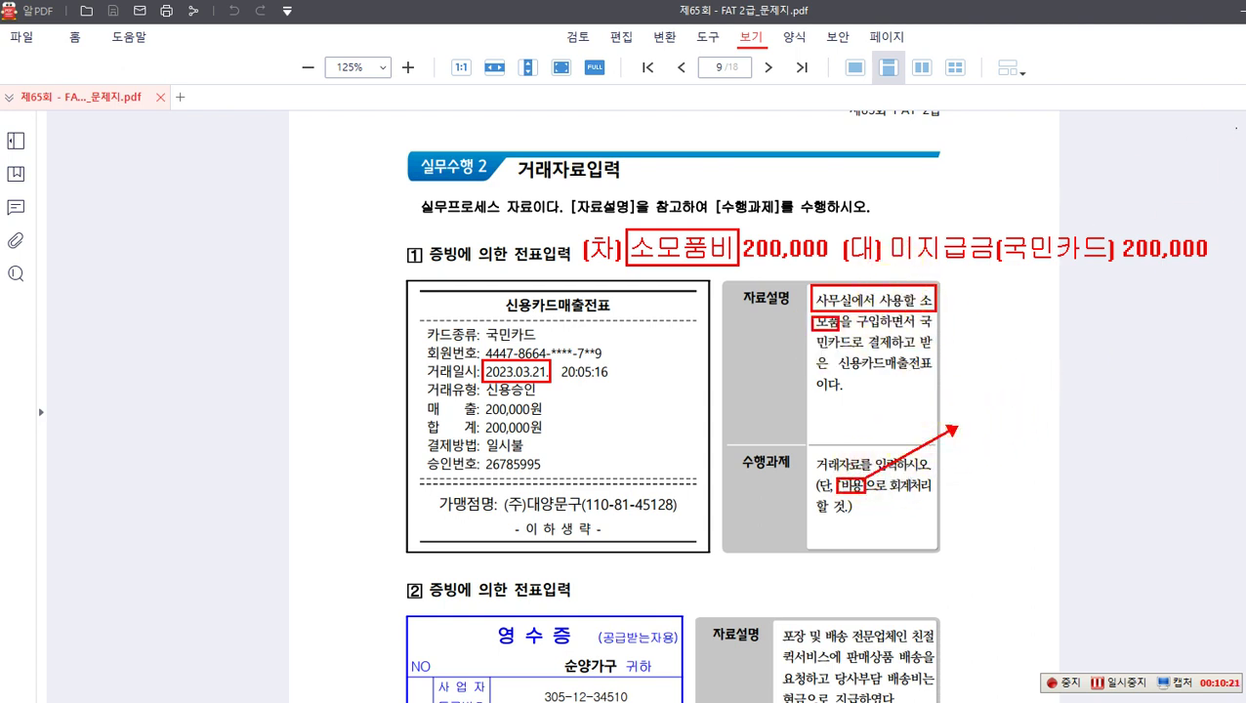
key(t)
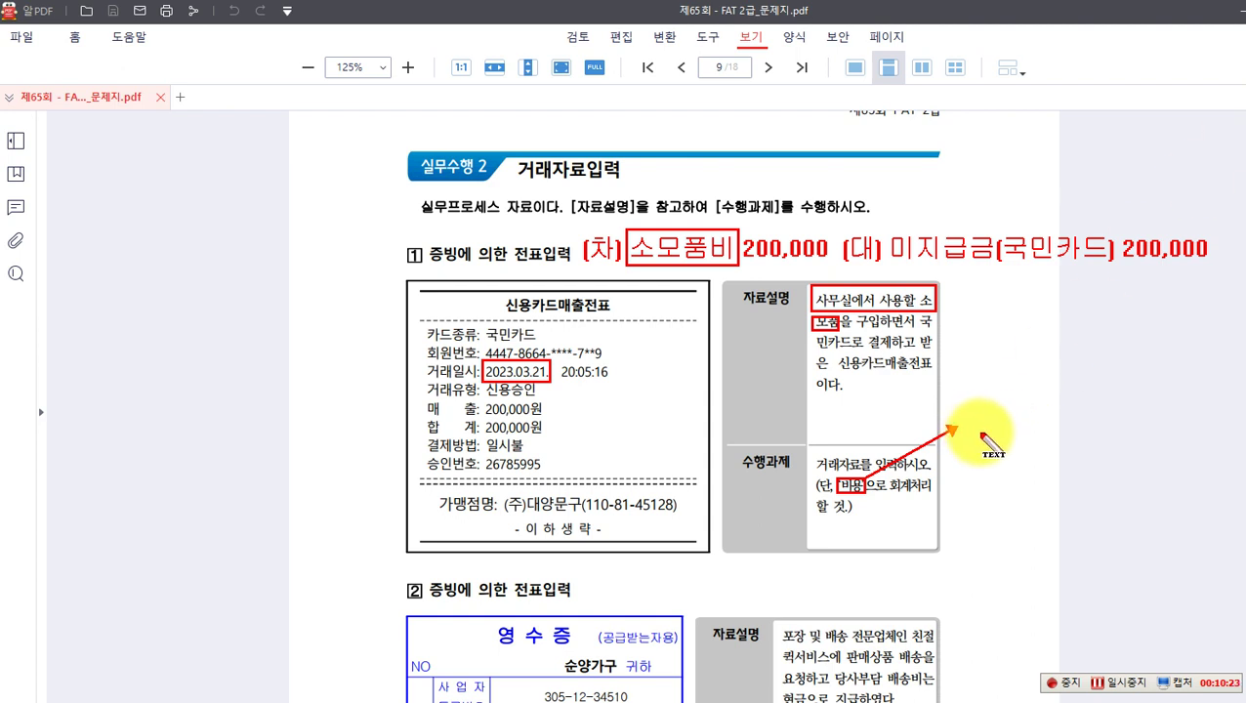
click(980, 432)
text(자)
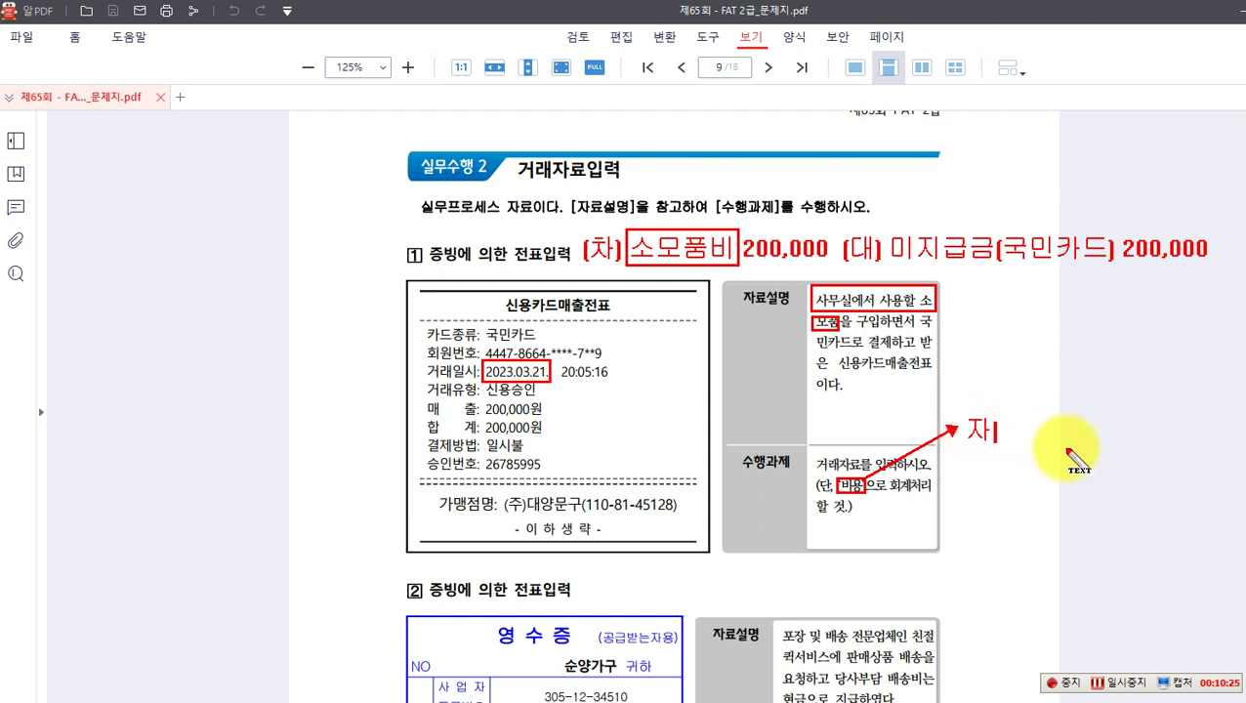
text(산)
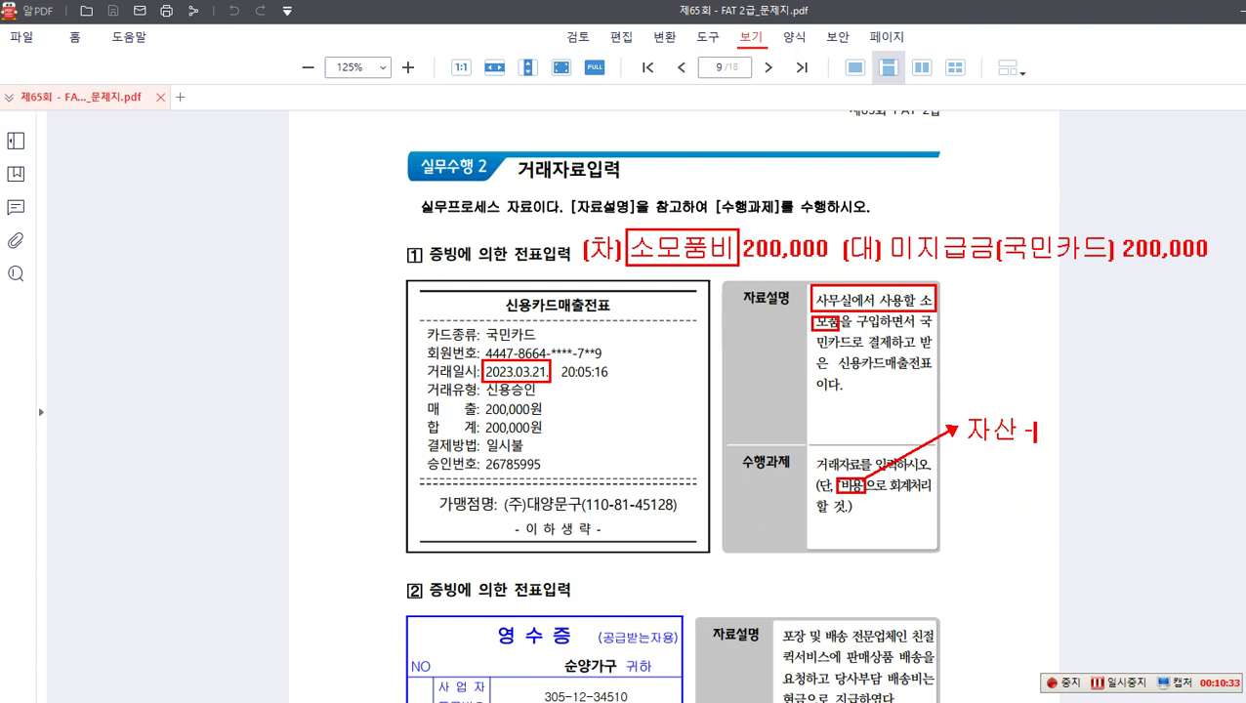
text(-> 소모품...)
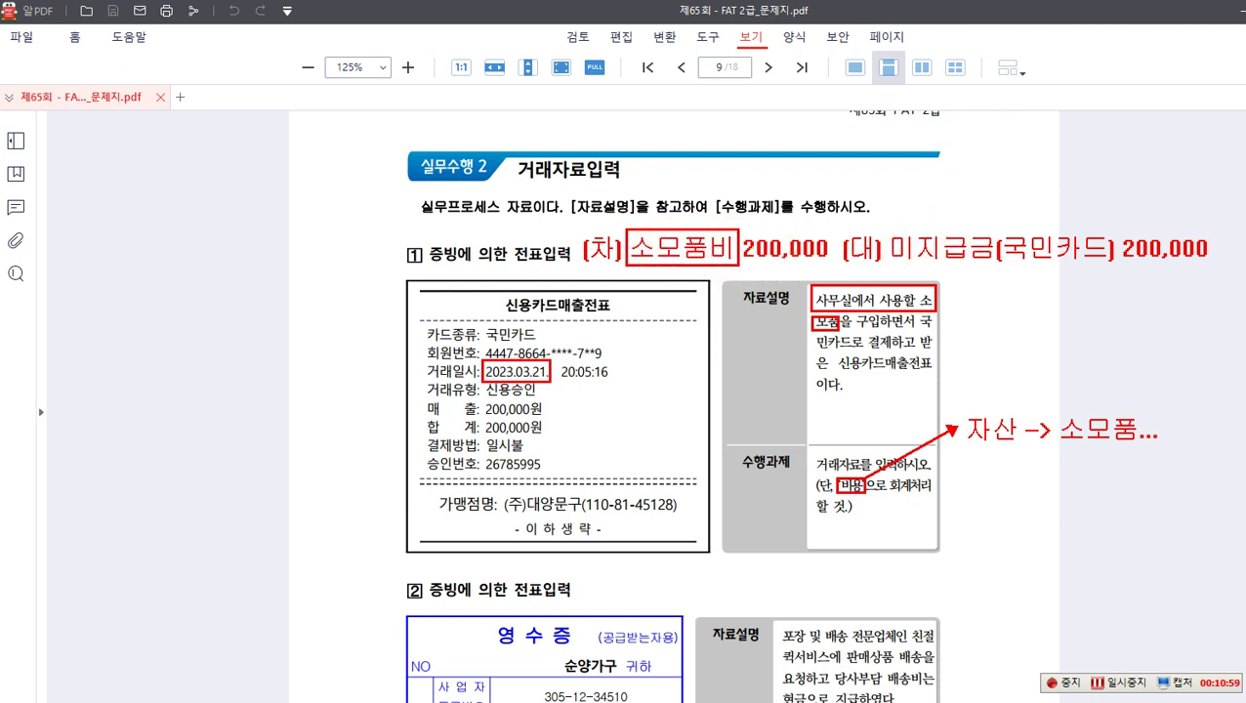
Step: Add '비용처리법' and '자산처리법' notes, then clear all annotations from the page
drag(732, 237, 818, 187)
click(830, 185)
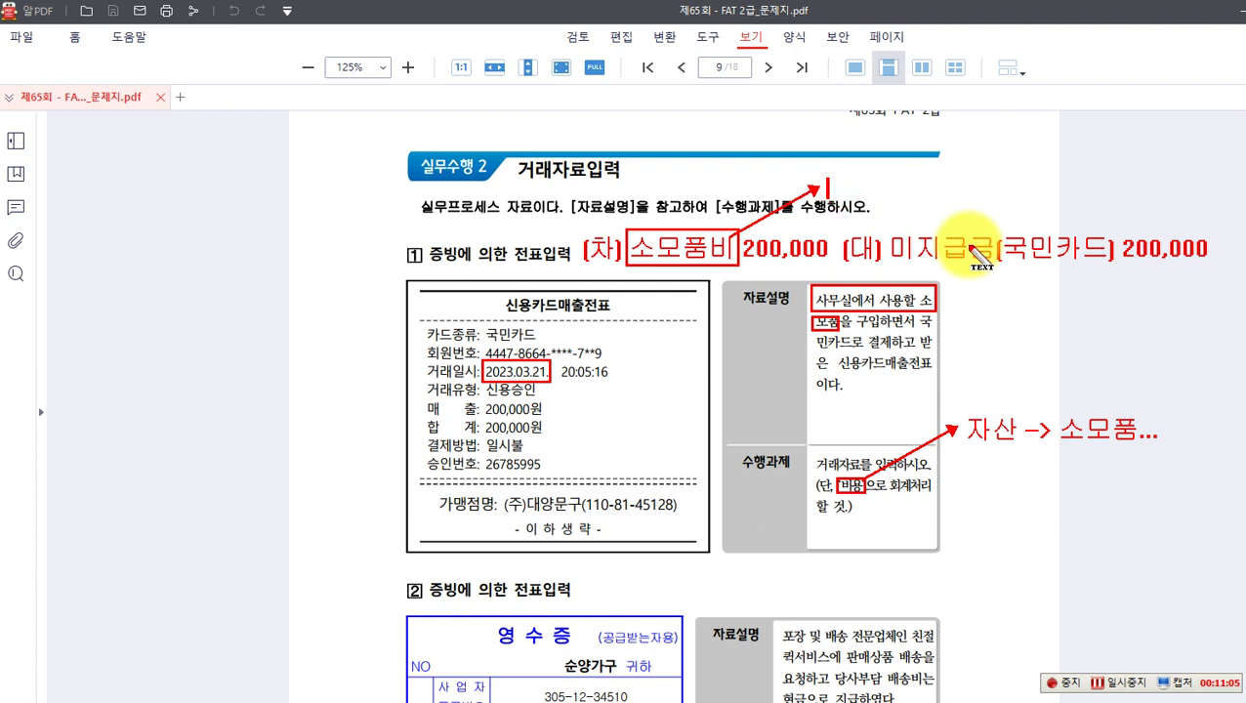
text(비용처리법)
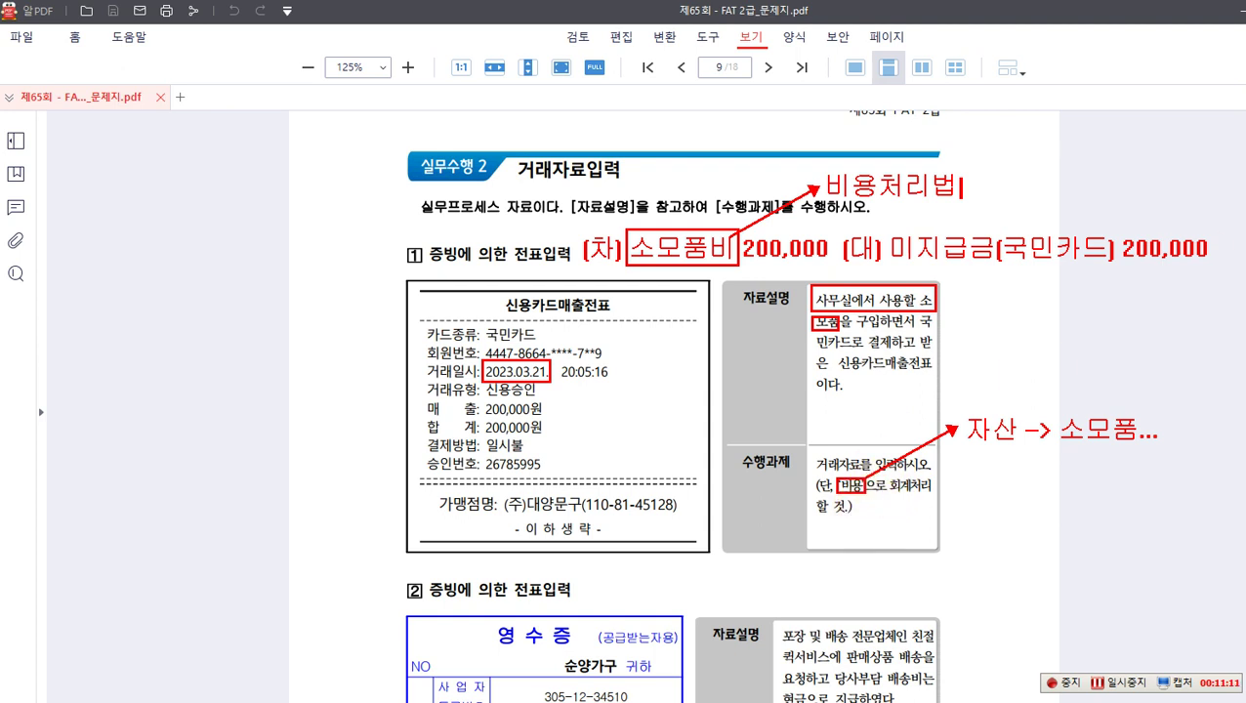
click(974, 481)
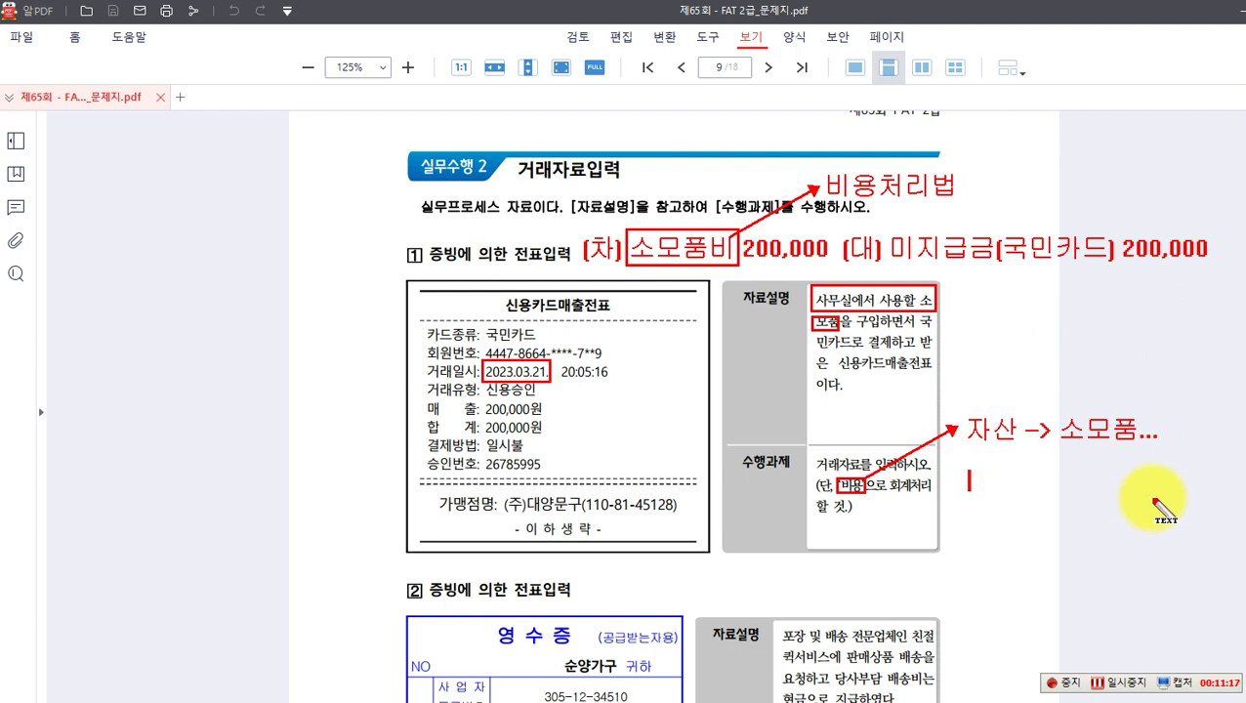
text(자산처)
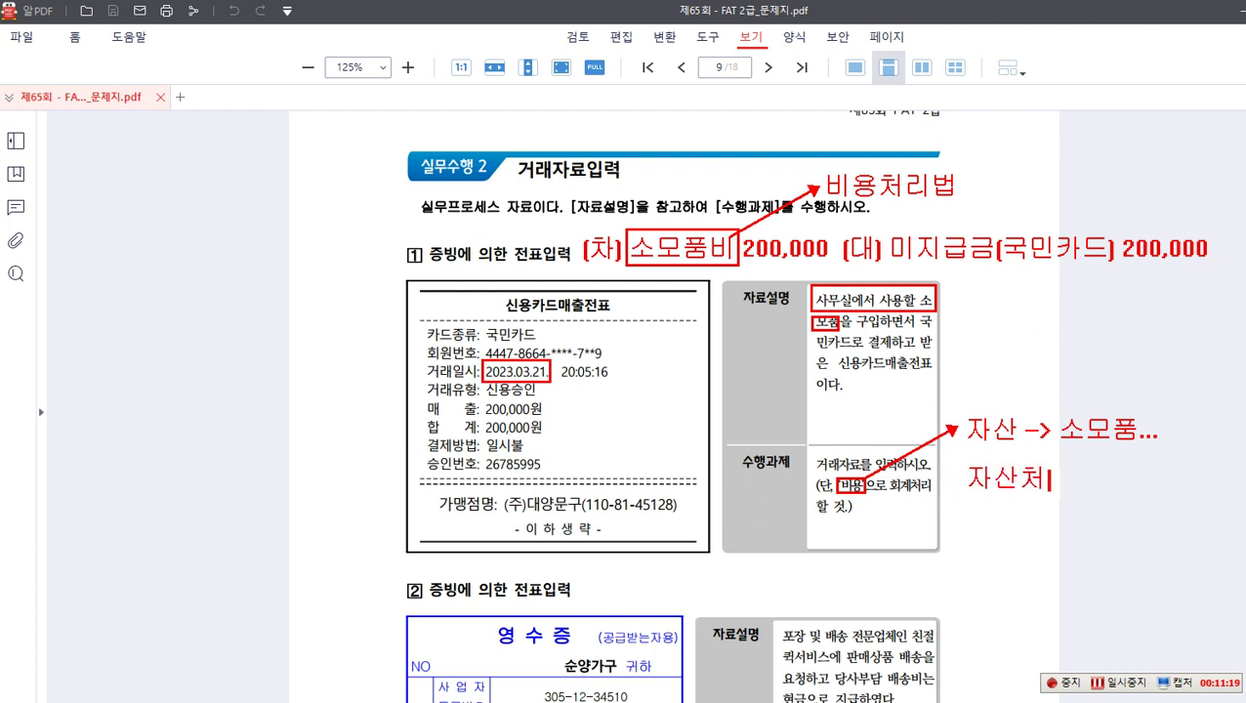
text(리버)
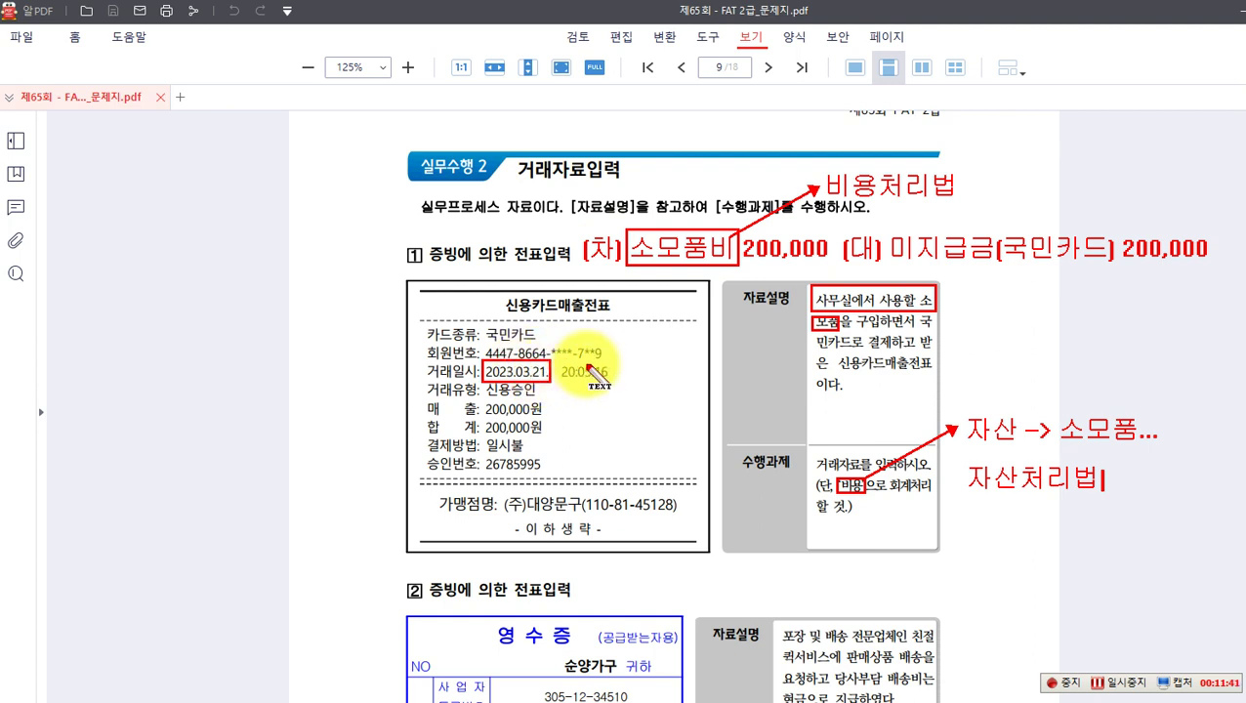
key(Escape)
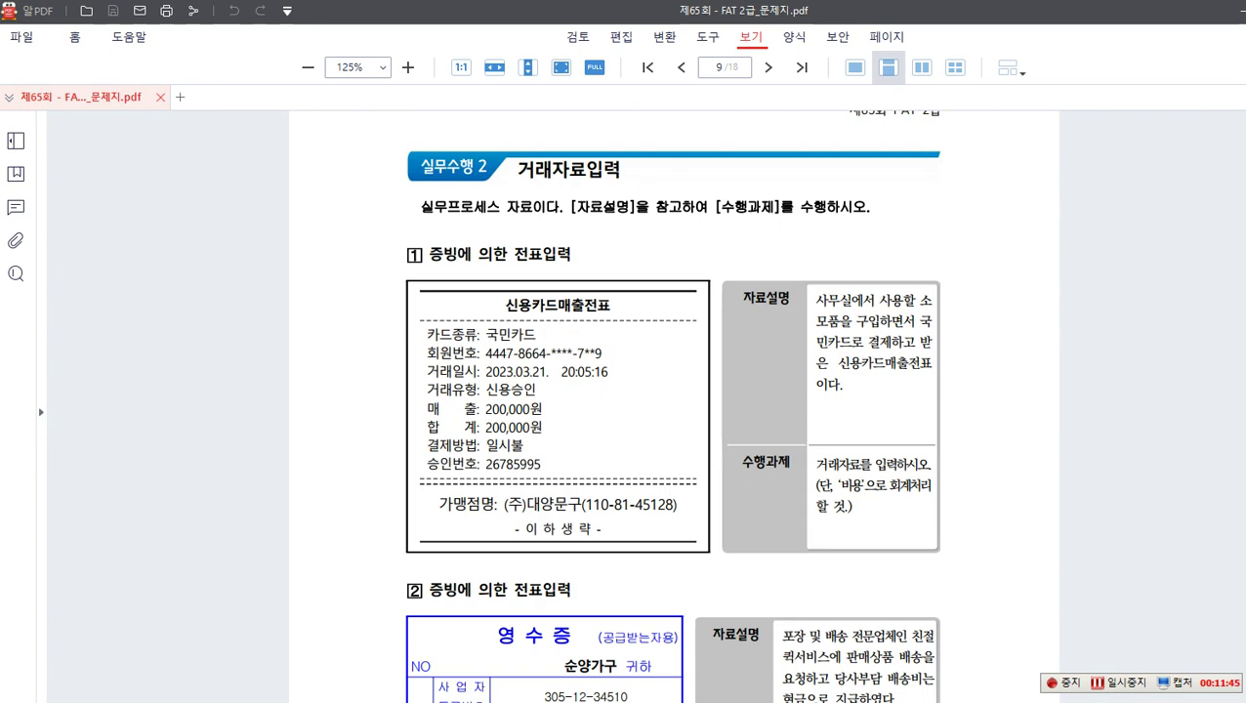
Step: Open 일반전표입력 and set the voucher date to March 21
click(871, 701)
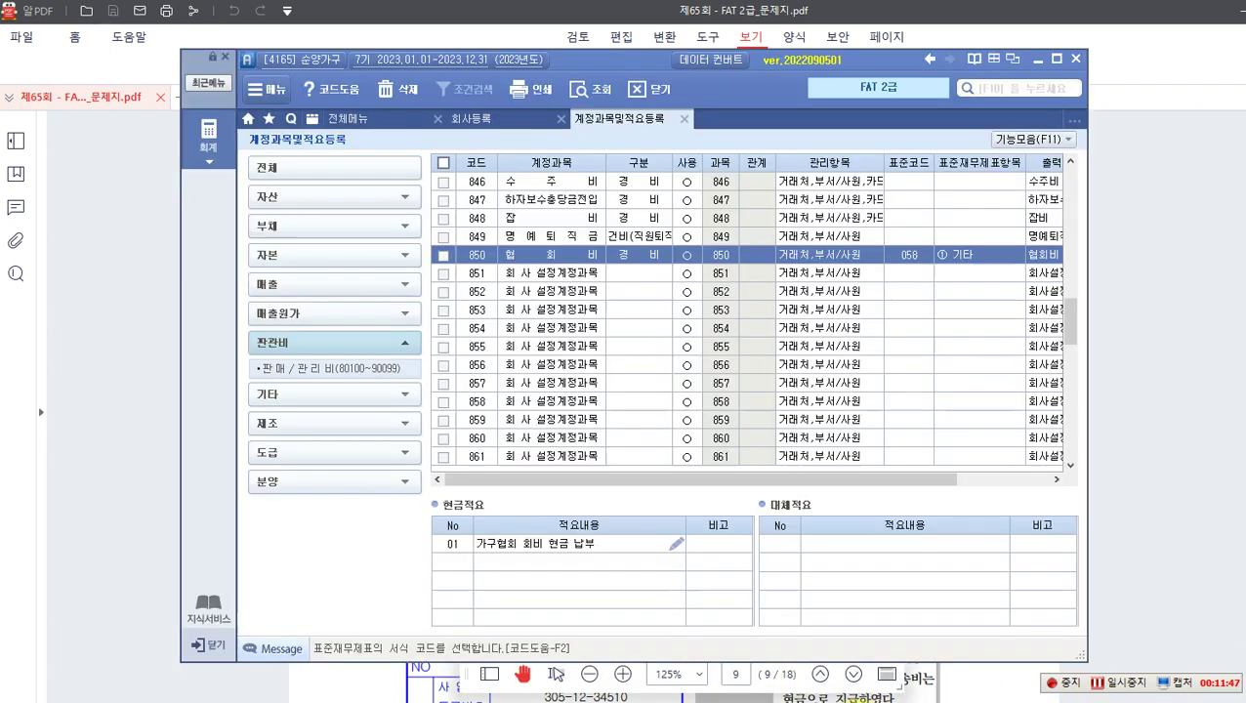
click(205, 132)
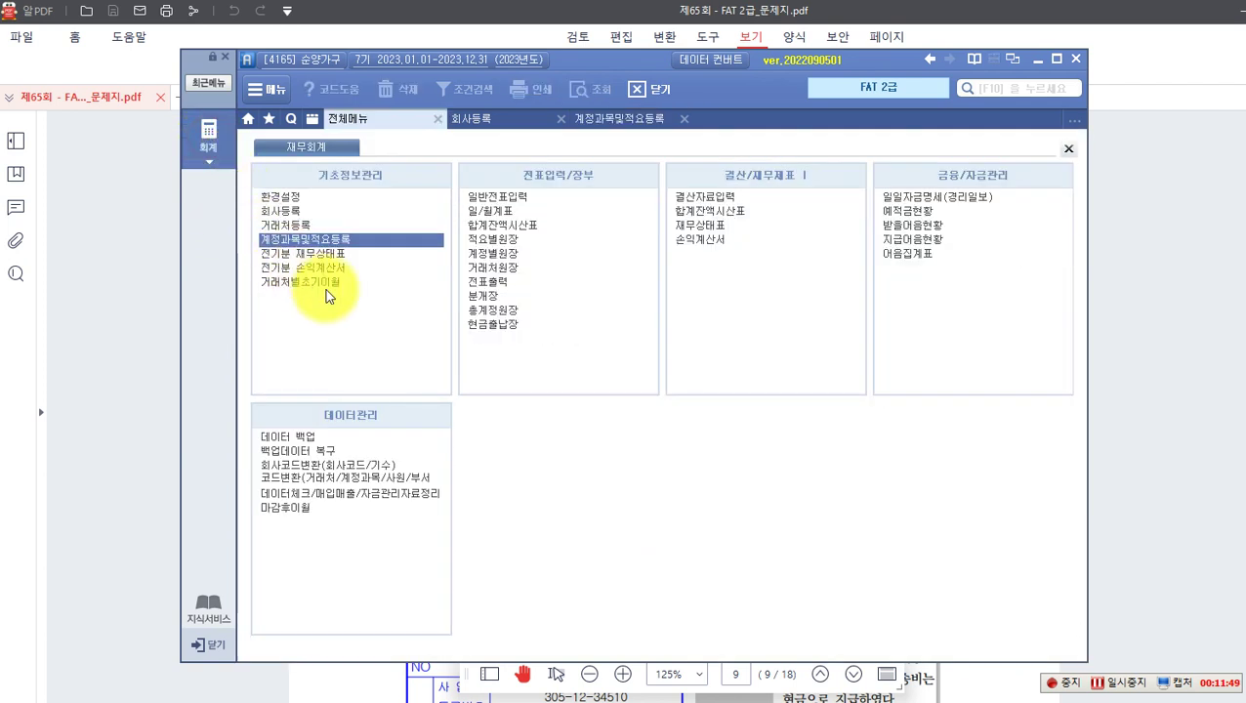
click(496, 195)
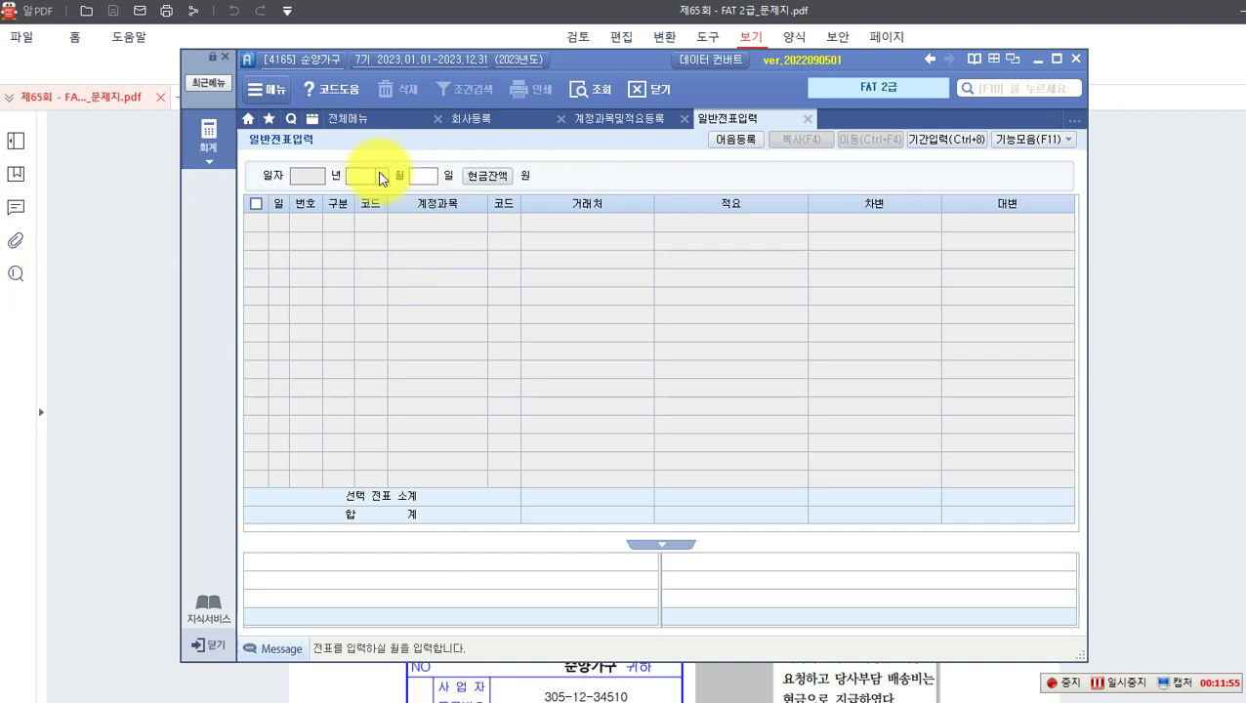
click(380, 176)
click(374, 222)
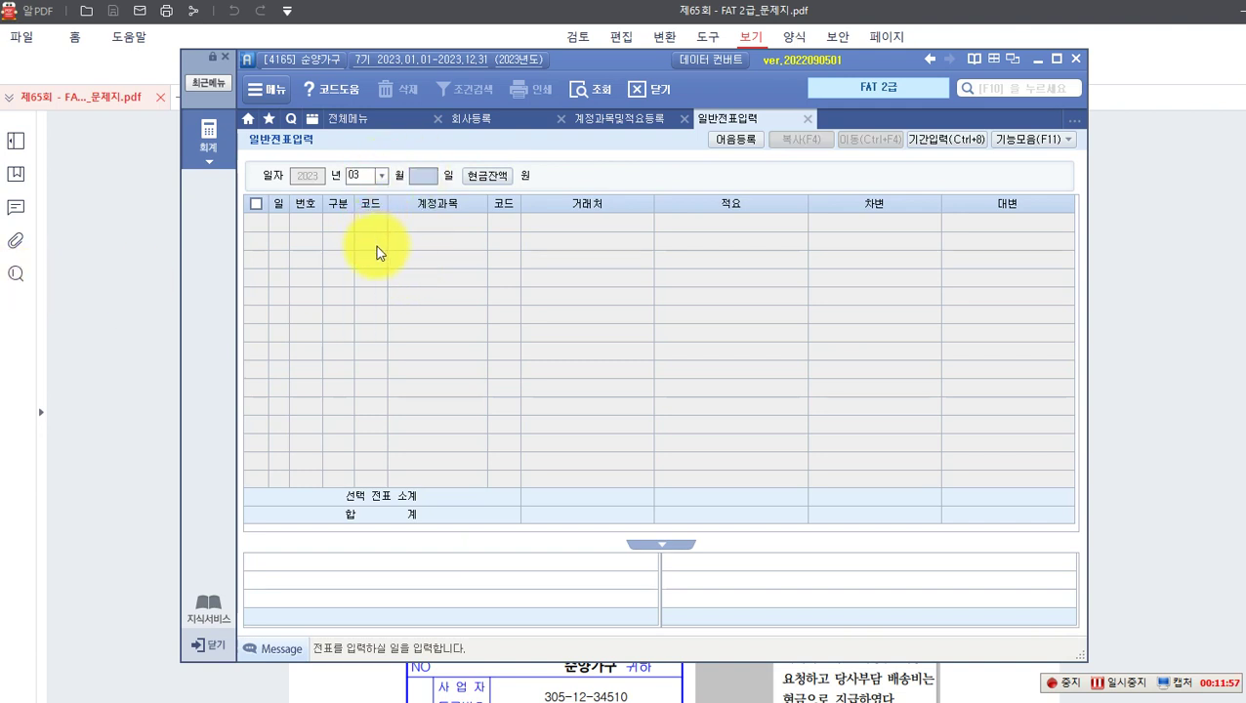
text(21)
key(Return)
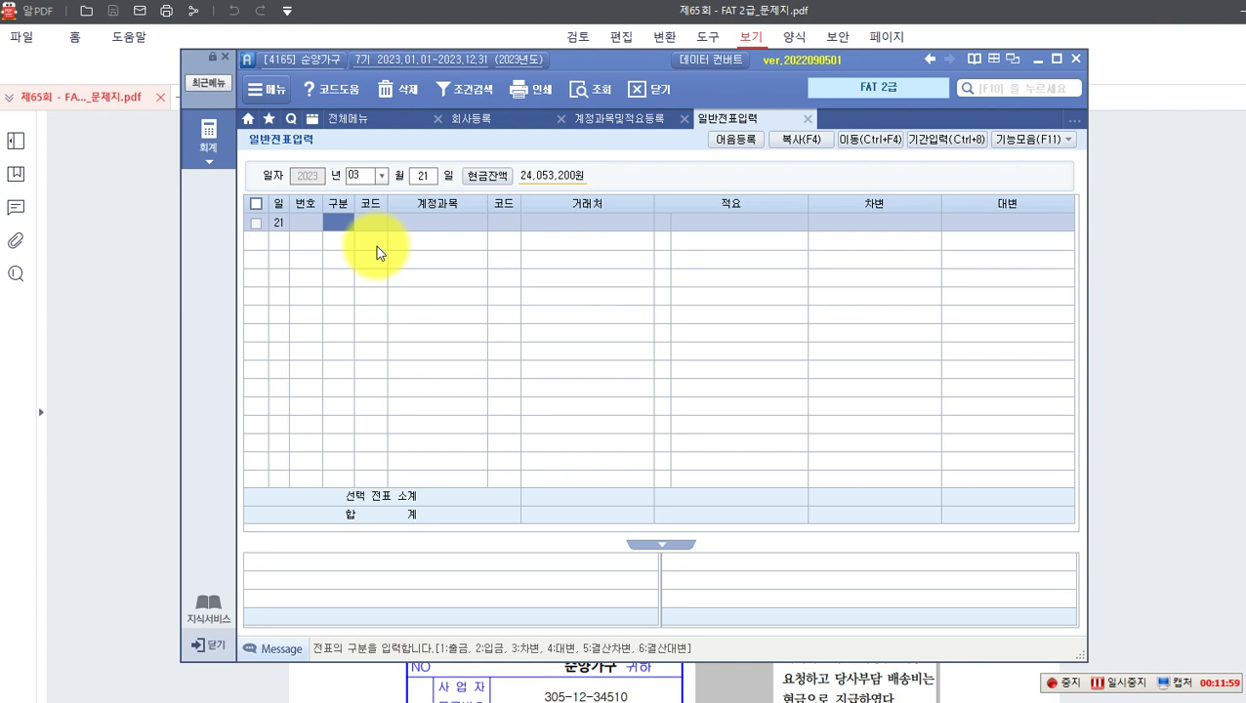
Step: Enter debit line 830 소모품비 for 200,000
text(3)
key(Return)
key(F2)
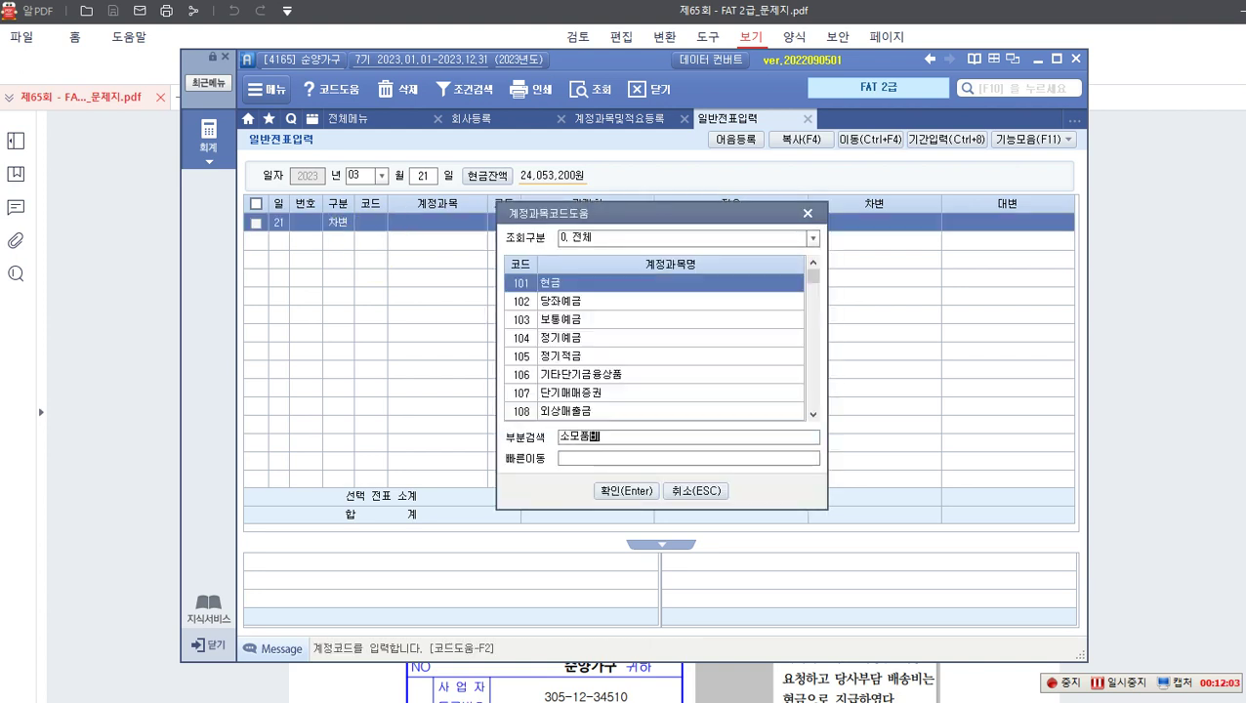
text(소모품비)
key(Return)
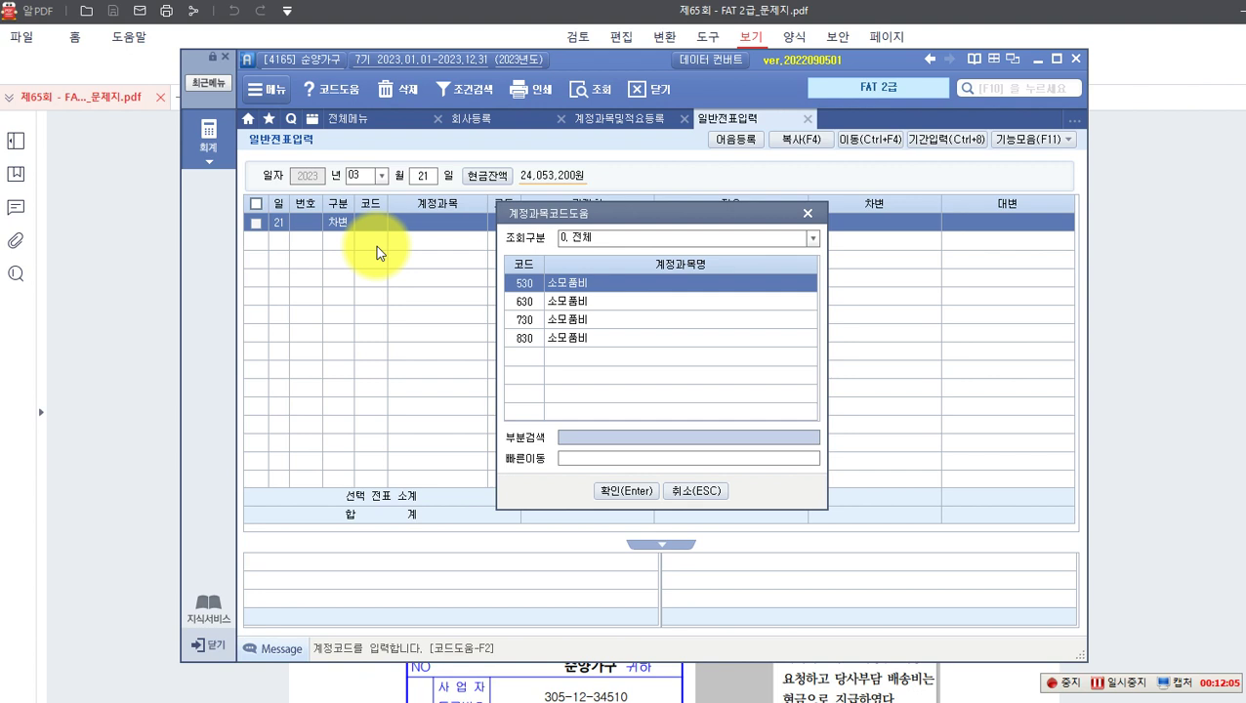
key(Down)
key(Down)
key(Down)
key(Return)
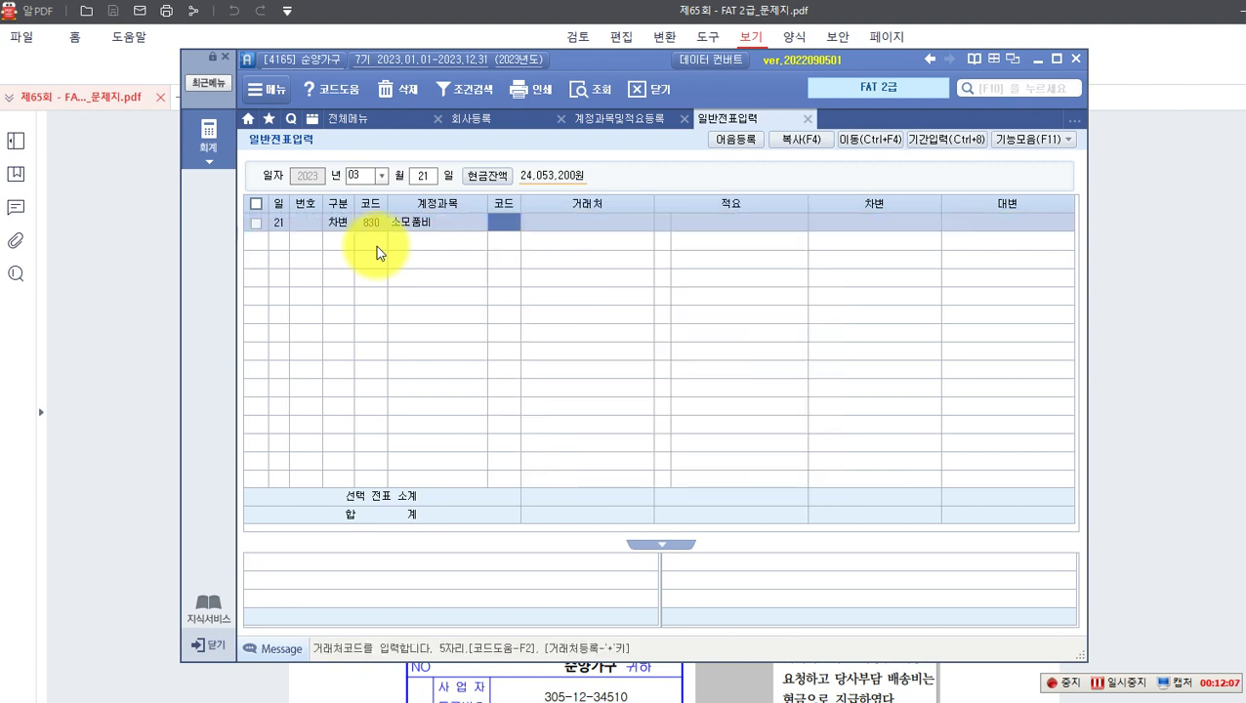
key(Return)
key(Return)
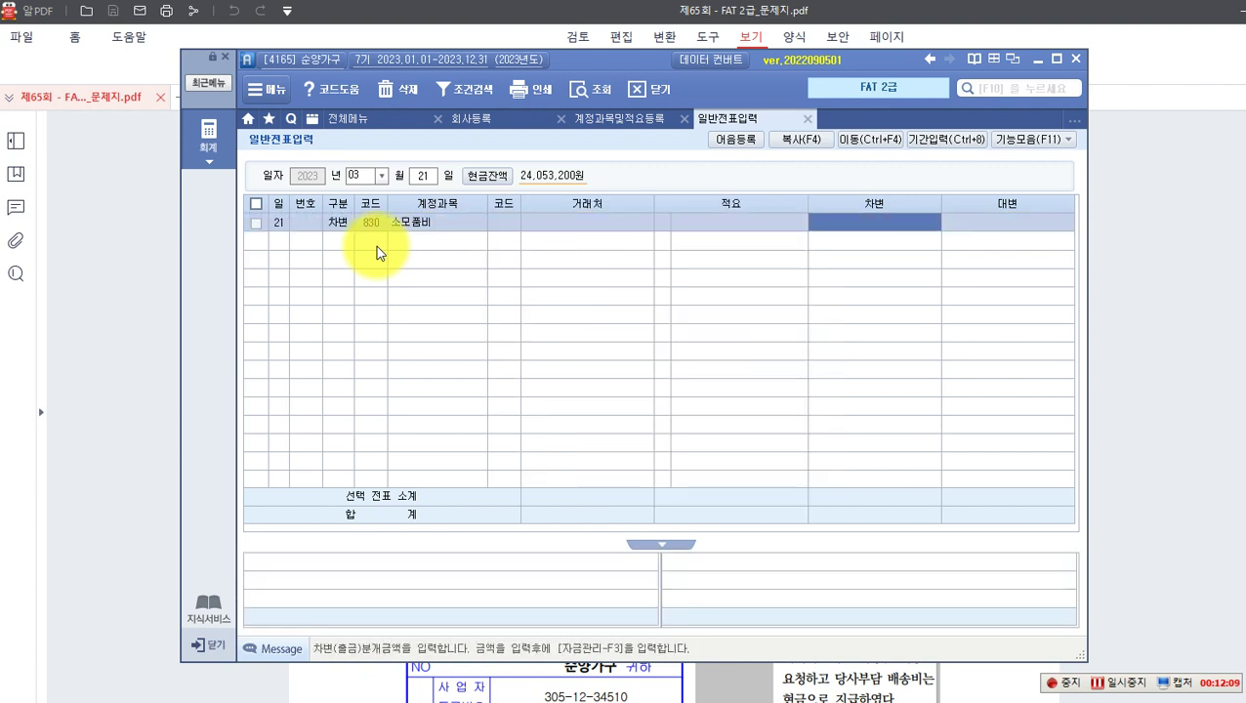
text(200000)
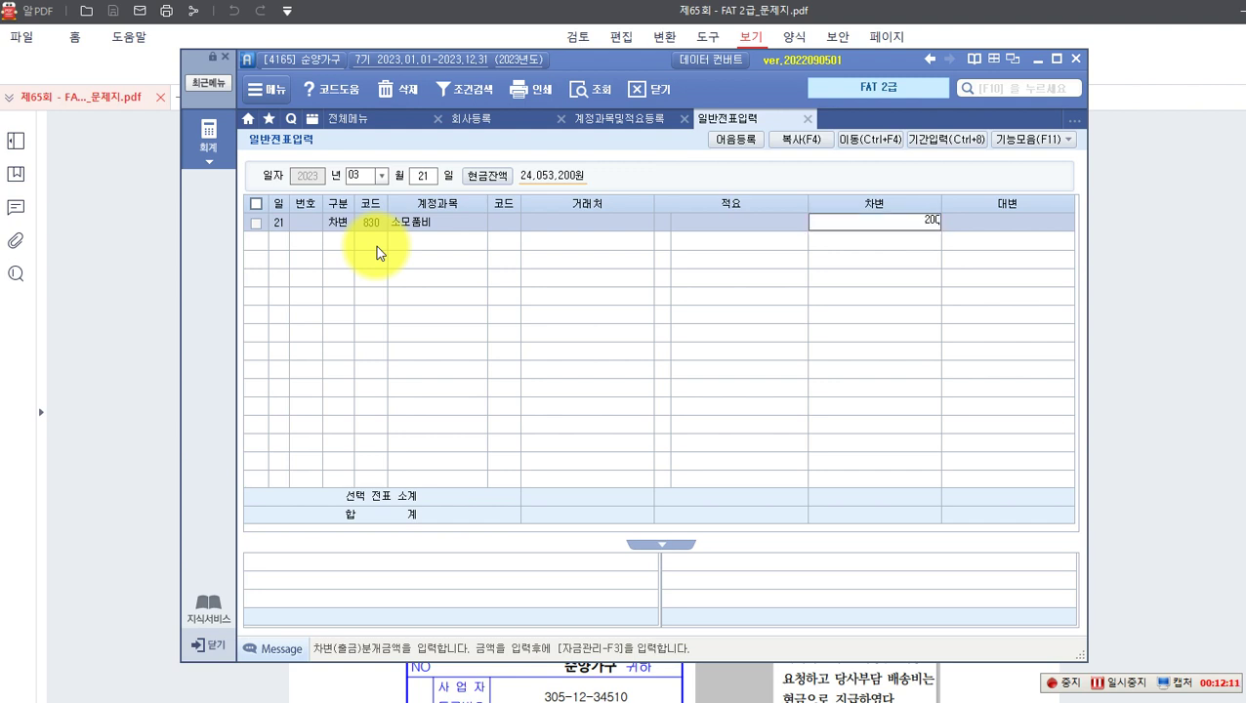
key(Return)
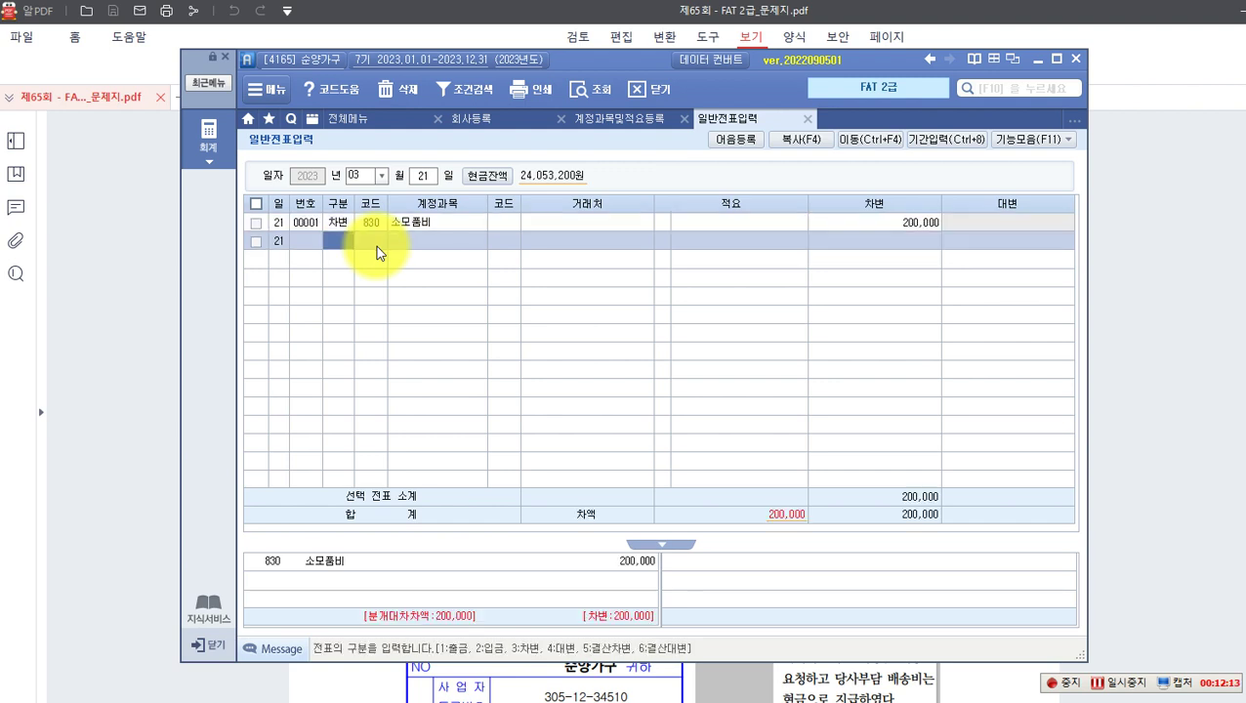
Step: Enter credit line 253 미지급금 with partner 99600 국민카드 for 200,000
text(4)
key(Return)
text(253)
key(Return)
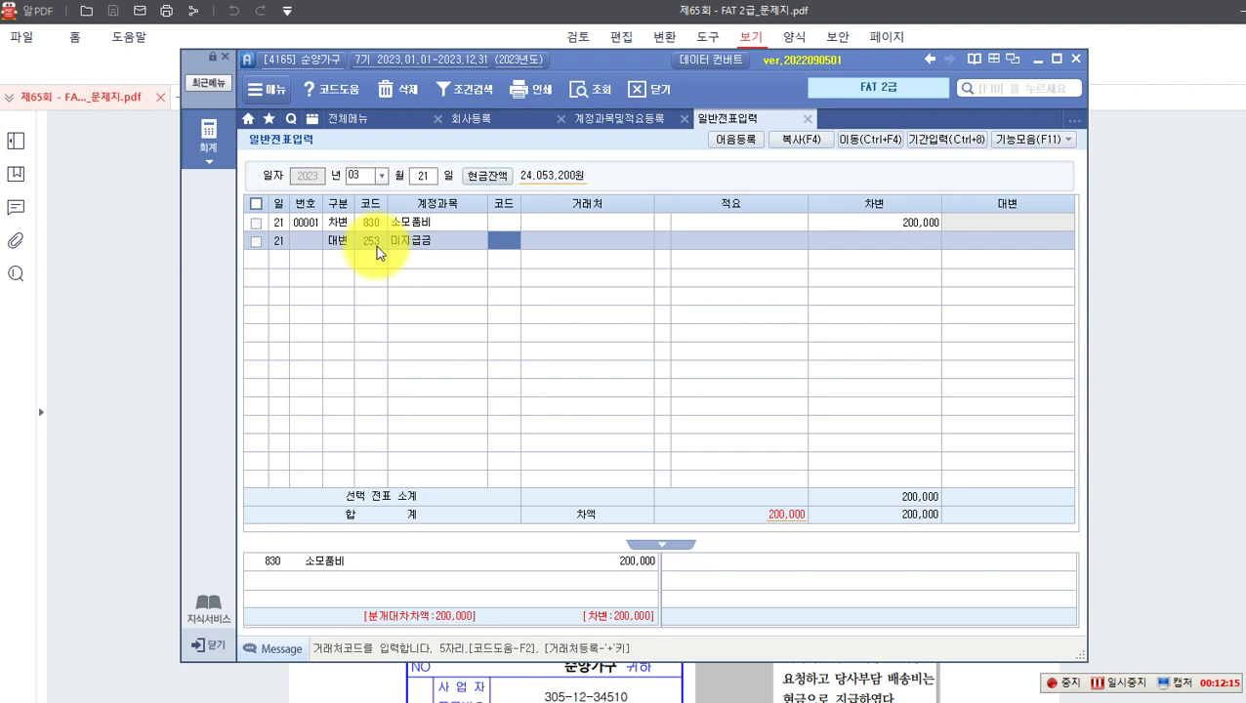
key(F2)
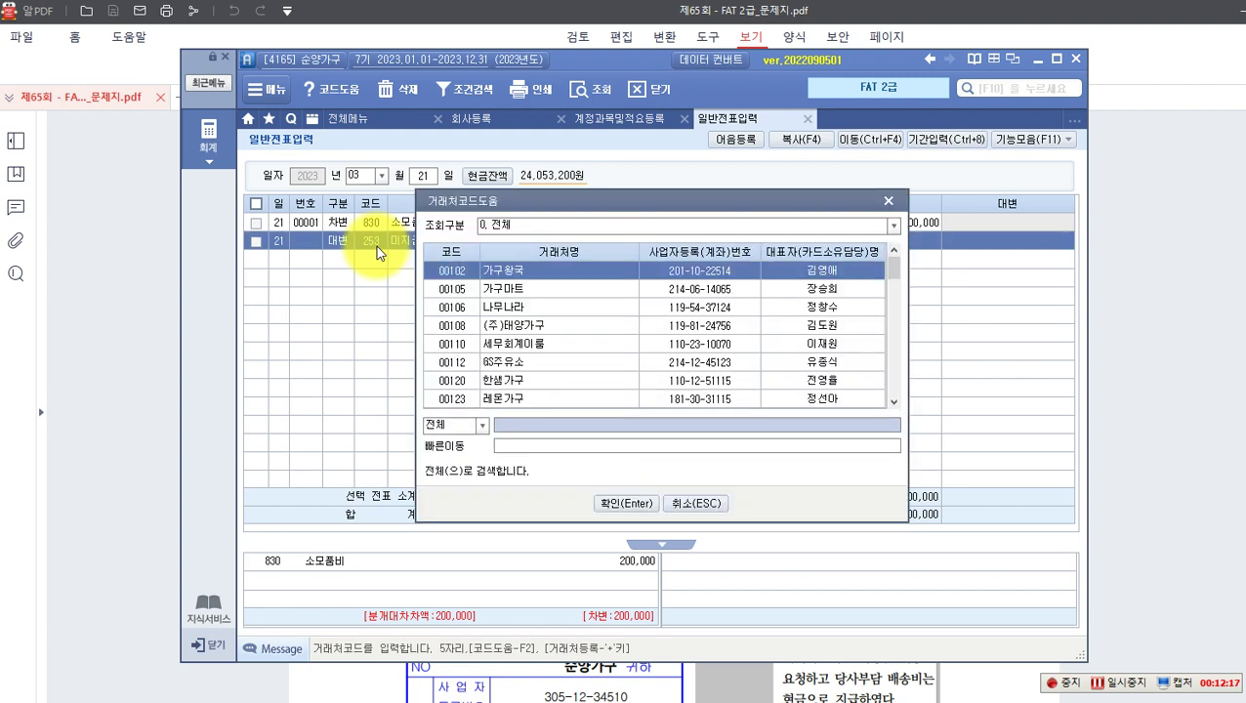
text(ㄱ)
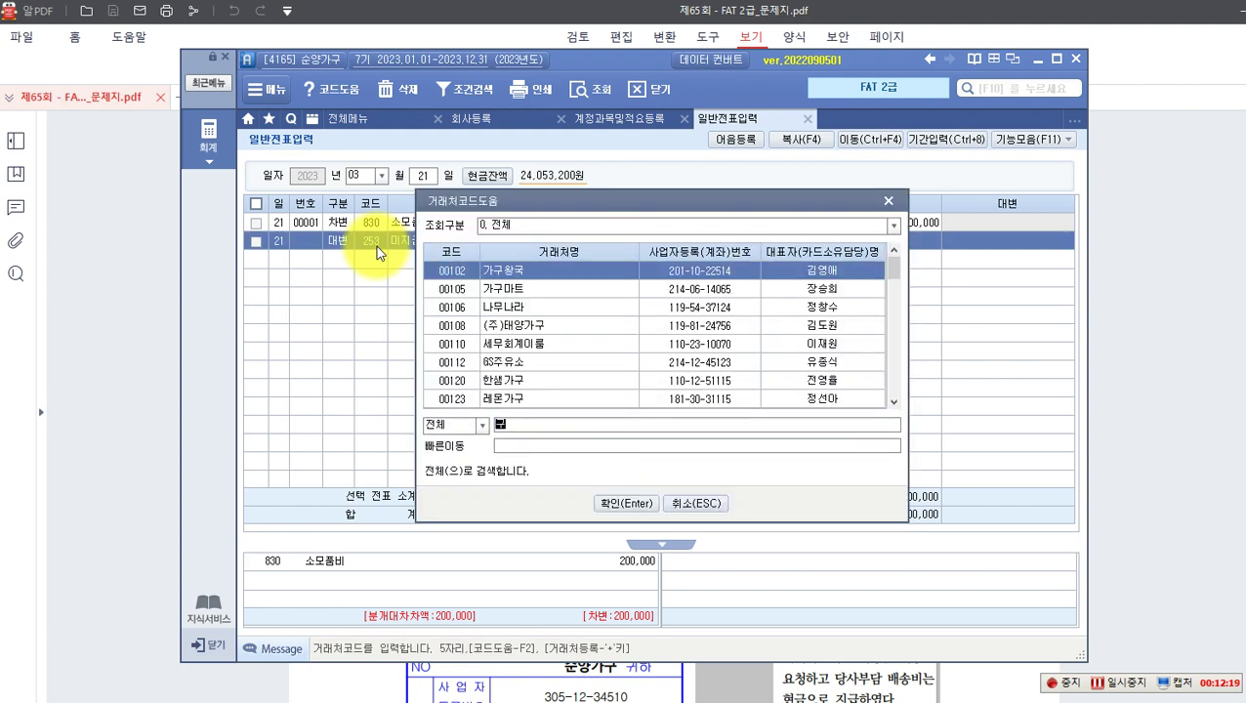
text(민)
key(Return)
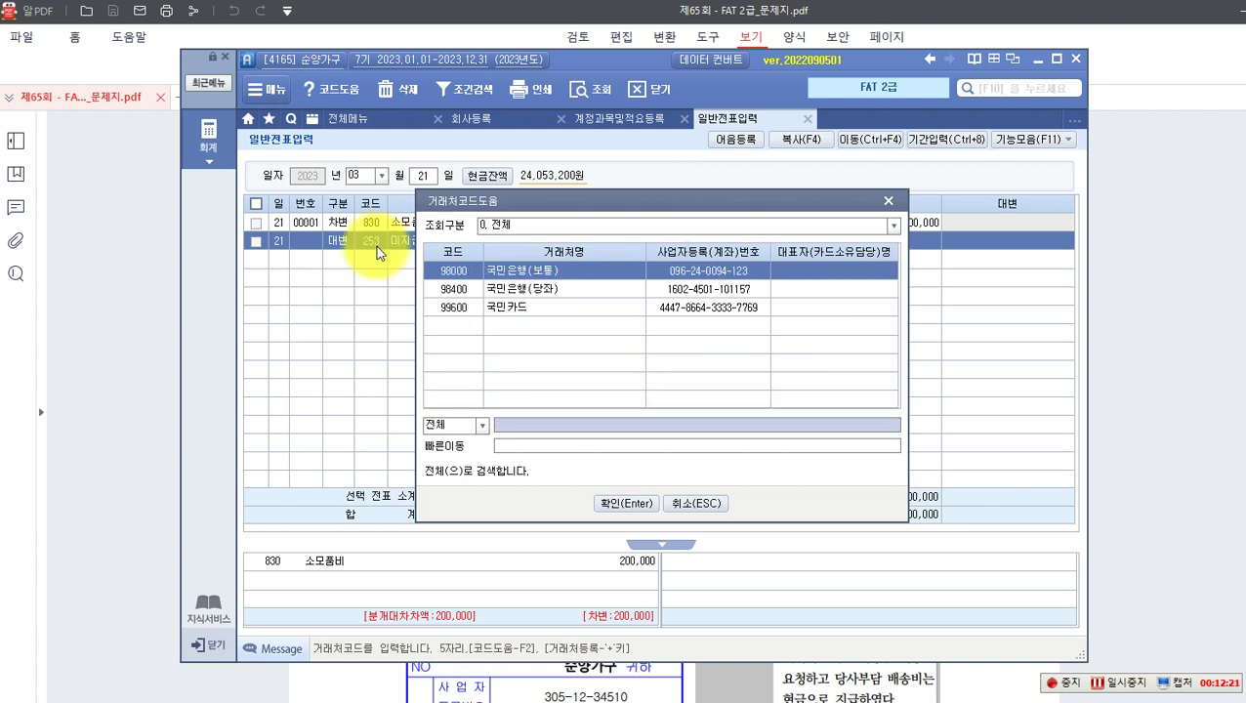
key(Down)
key(Down)
key(Return)
key(Return)
text(200)
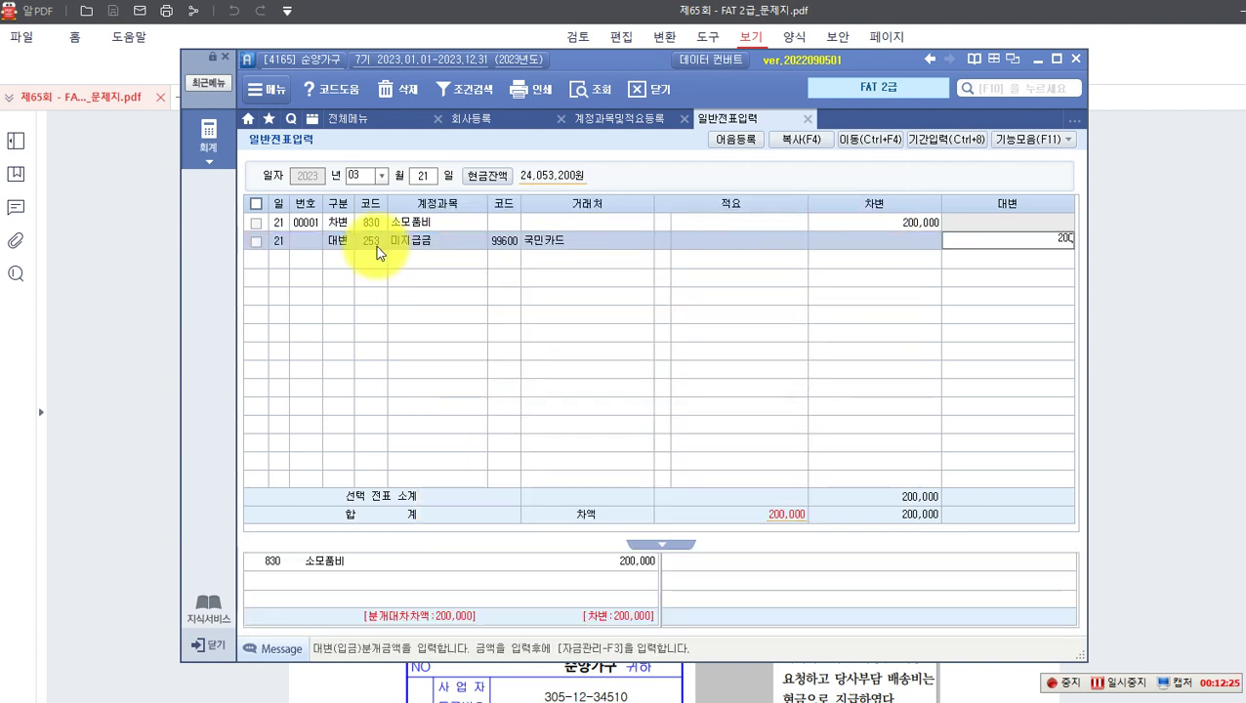
text(,000)
key(Return)
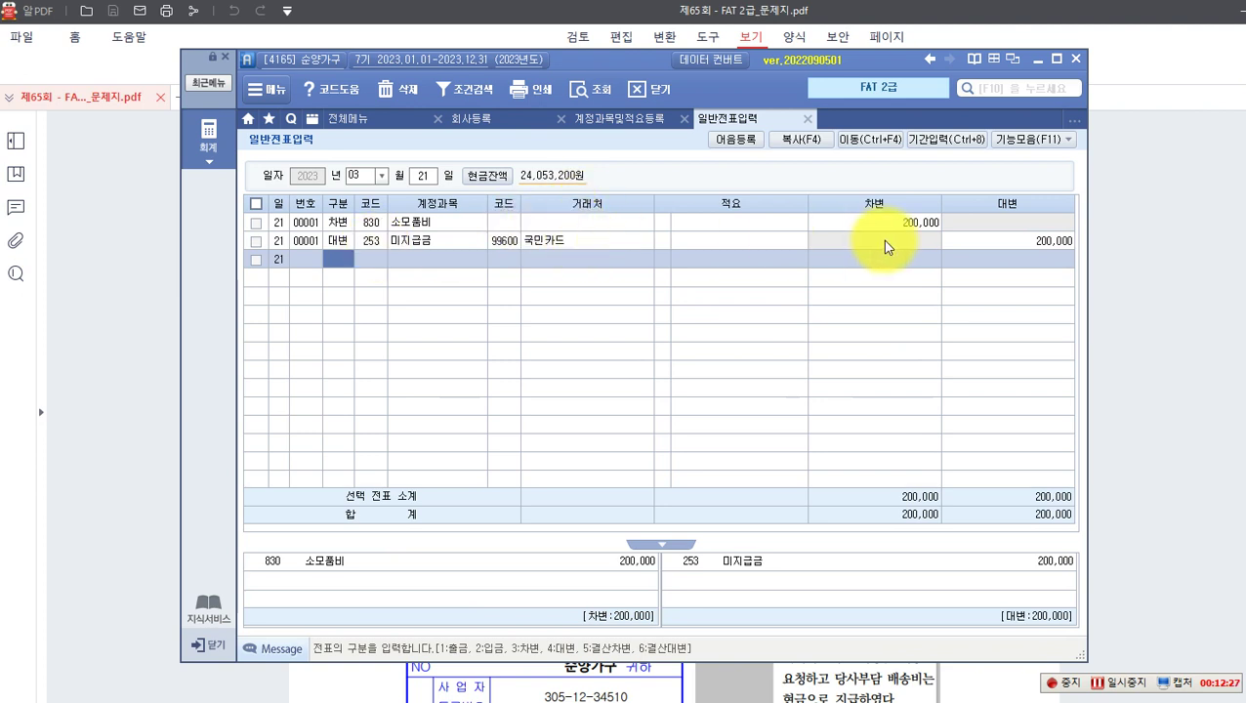
Step: Check both 200,000 amounts and switch back to the exam PDF
click(895, 223)
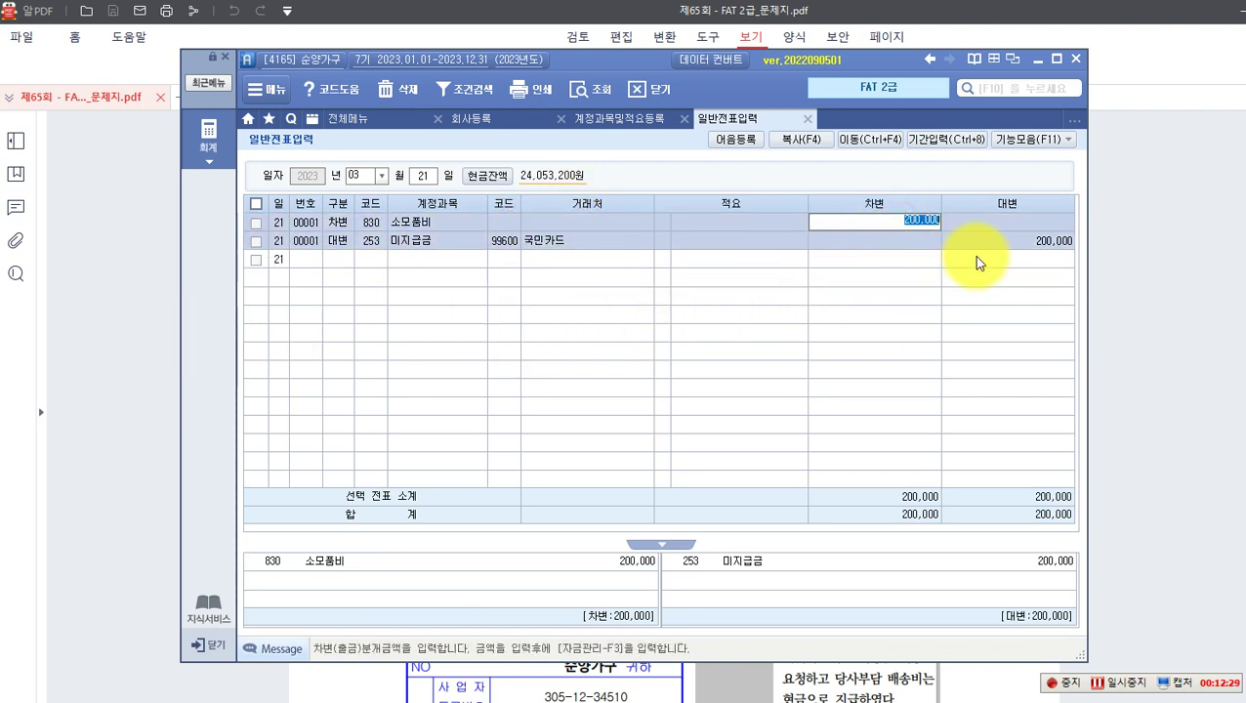
click(979, 242)
click(453, 246)
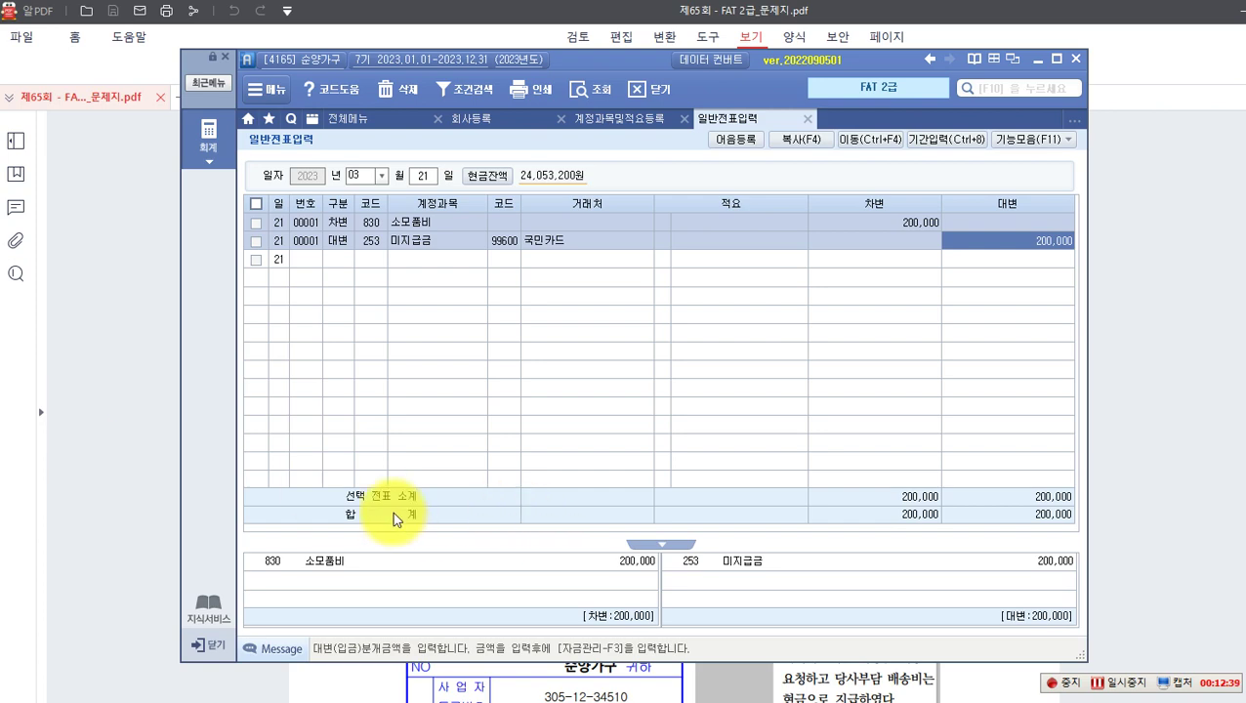
click(128, 480)
Step: Box the receipt date 2023.4.11., 포장 및 배송, 판매상품 배송 and 배송비 in red
scroll(190, 454, down, 5)
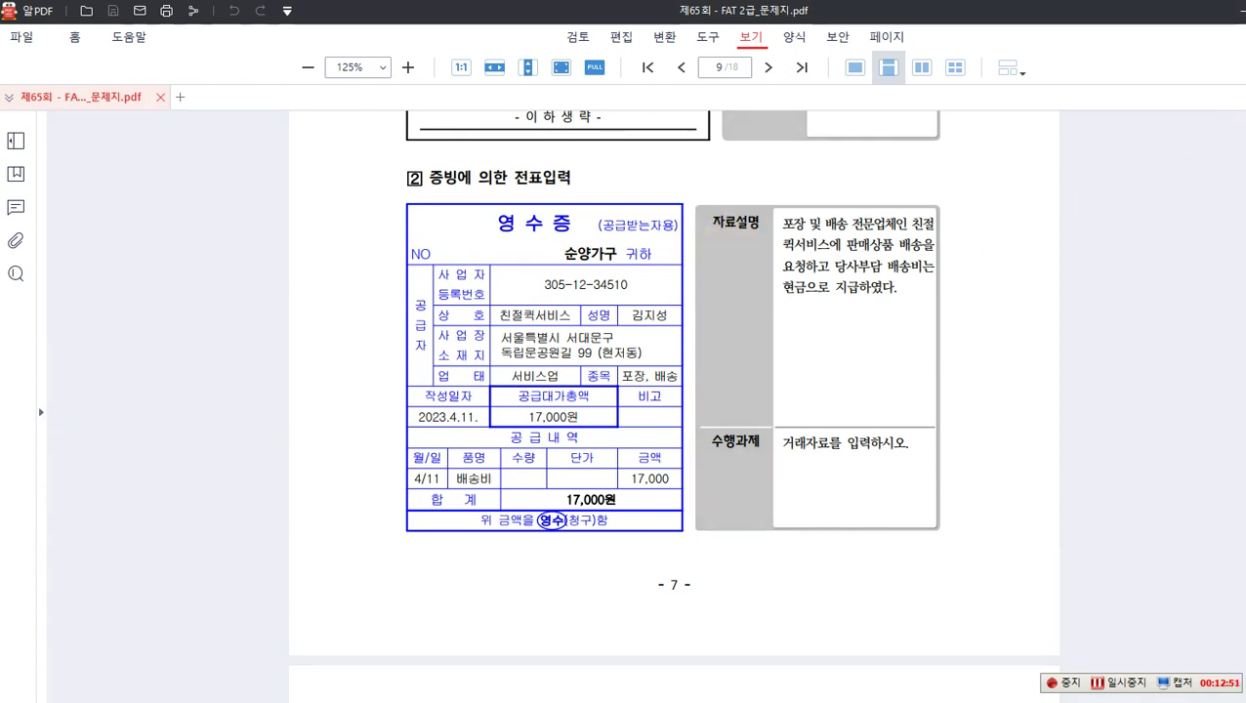
drag(401, 402, 483, 428)
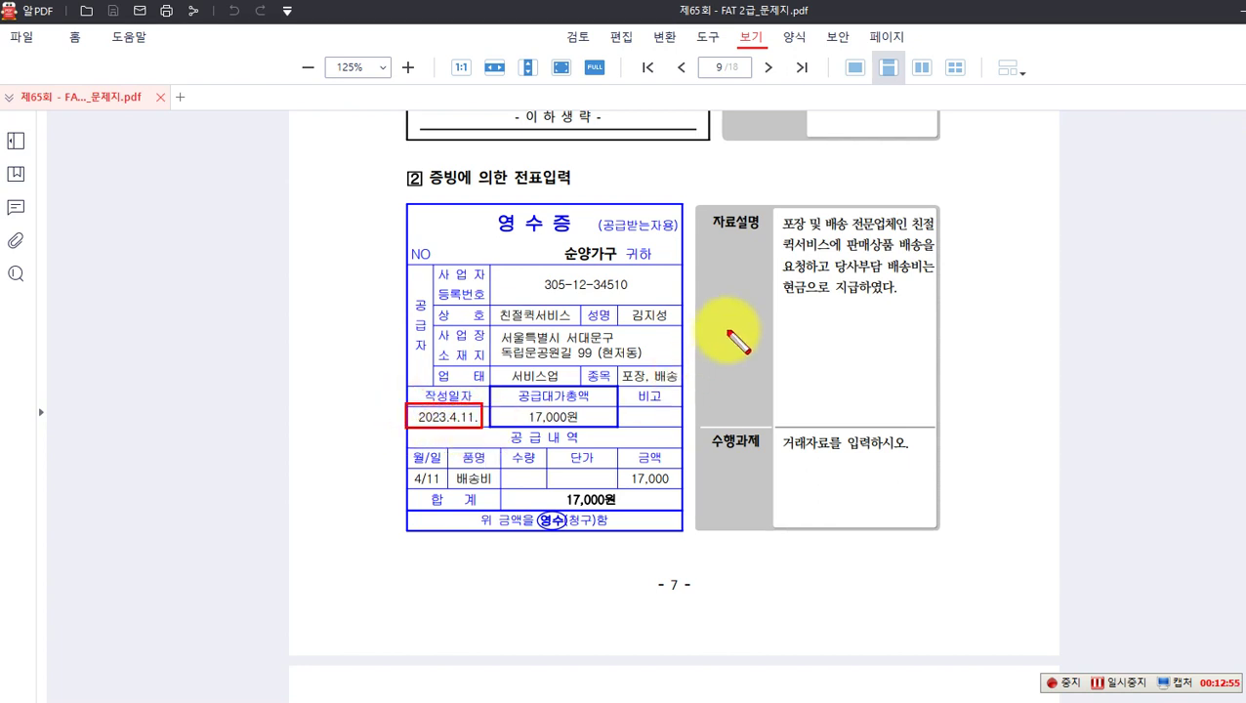
click(777, 215)
drag(782, 224, 847, 233)
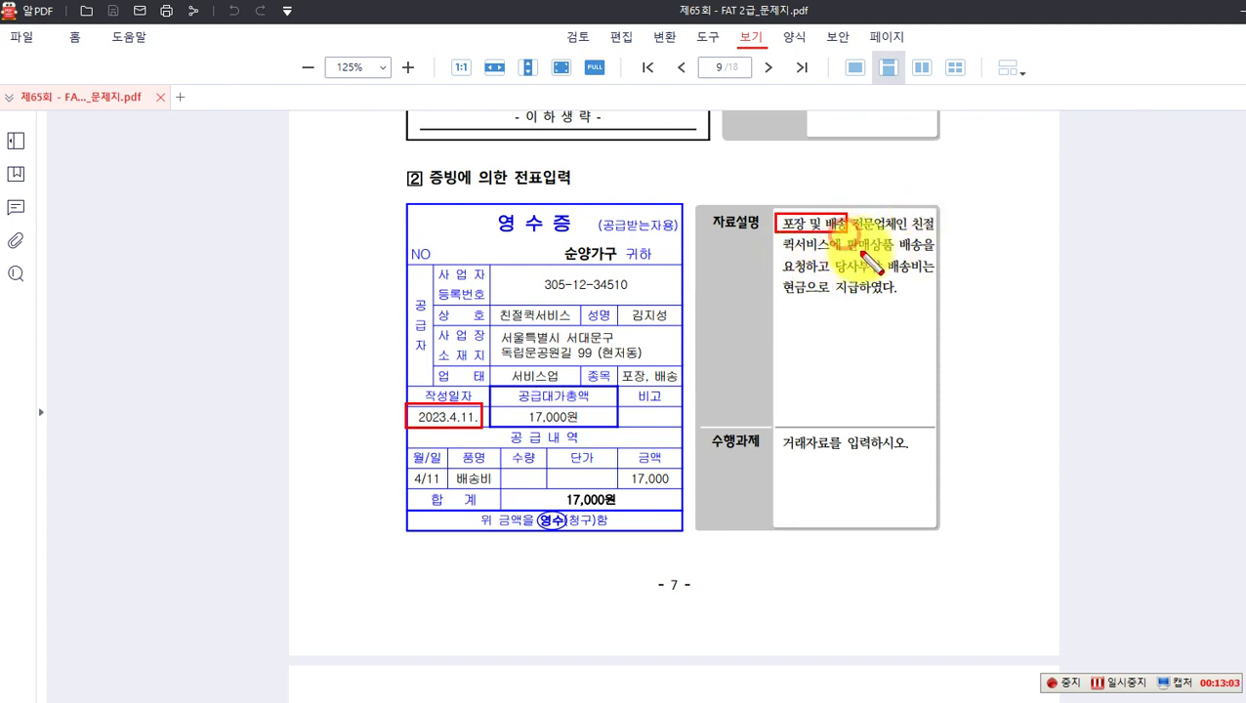
drag(846, 235, 879, 252)
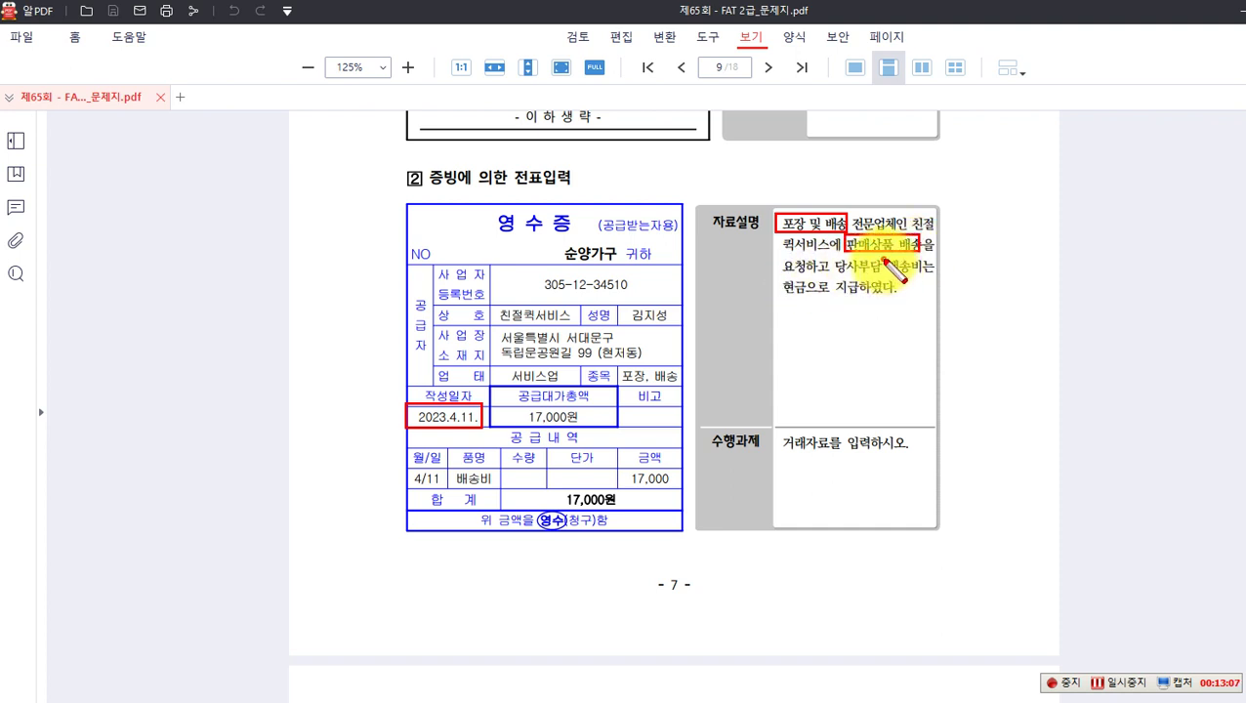
drag(885, 259, 921, 276)
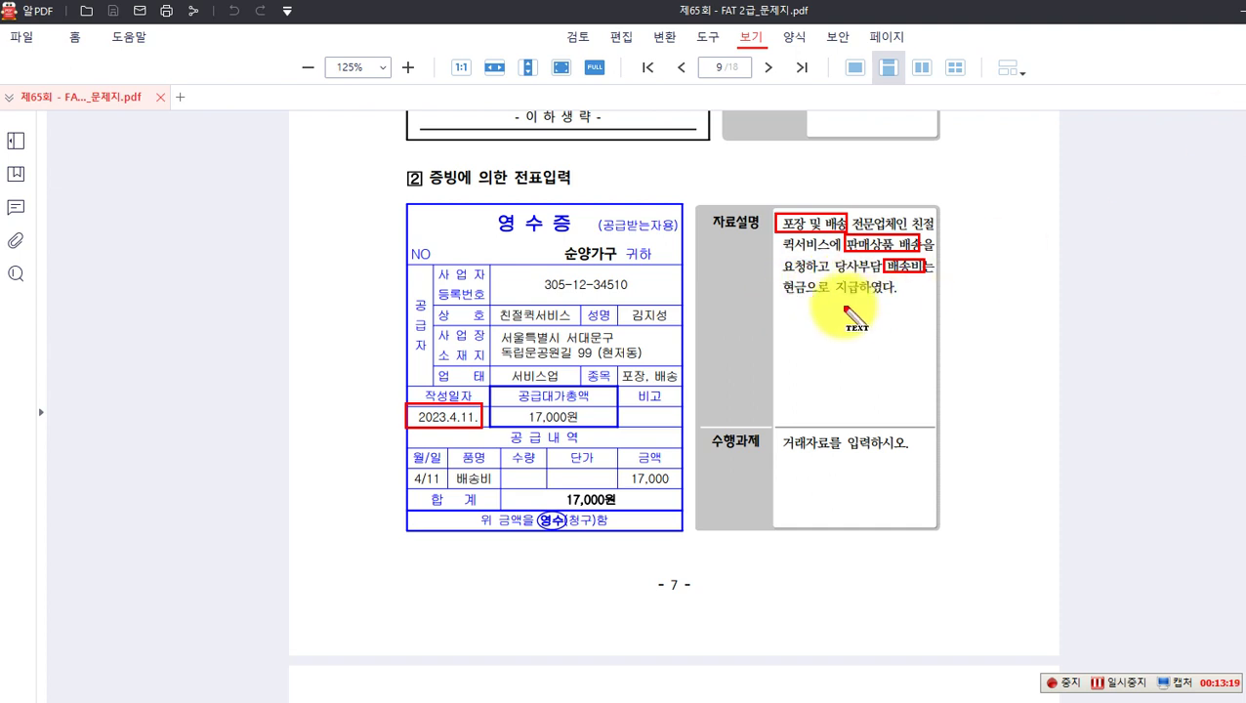
Step: Note '(차) 운반비 17,000 (대) 현금 17,000' below the receipt, then clear the markup
click(457, 571)
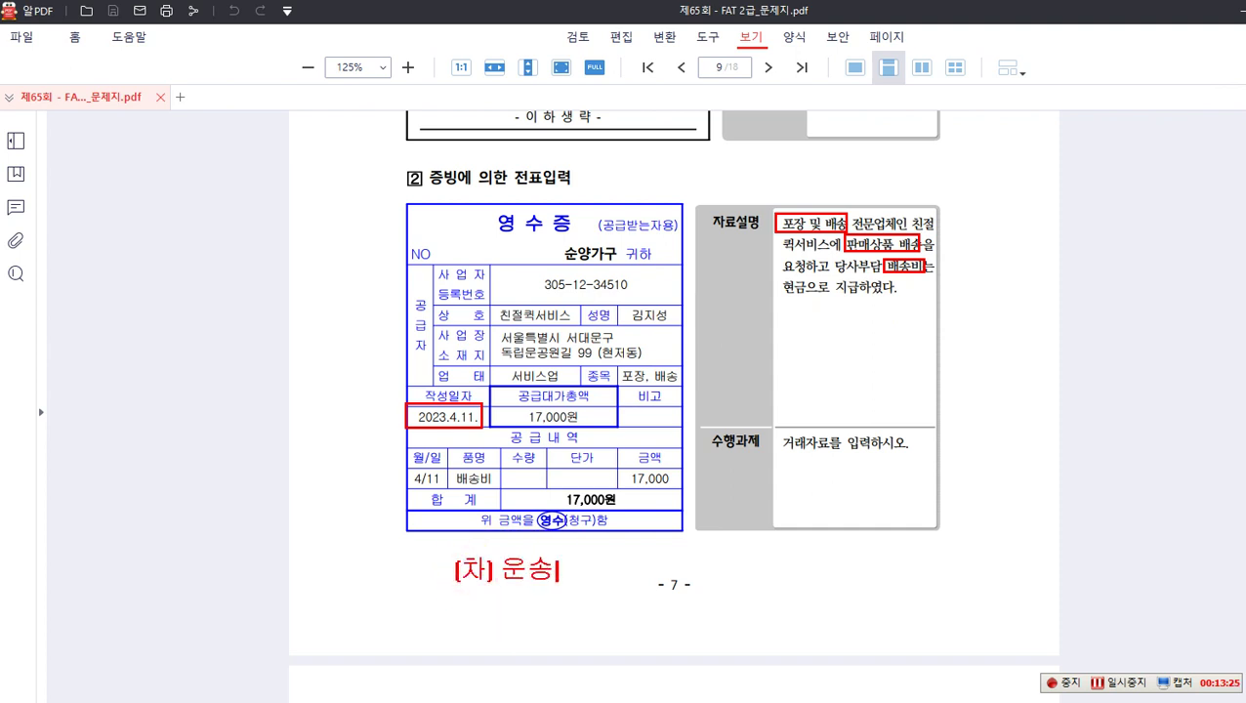
text([차] 운반비)
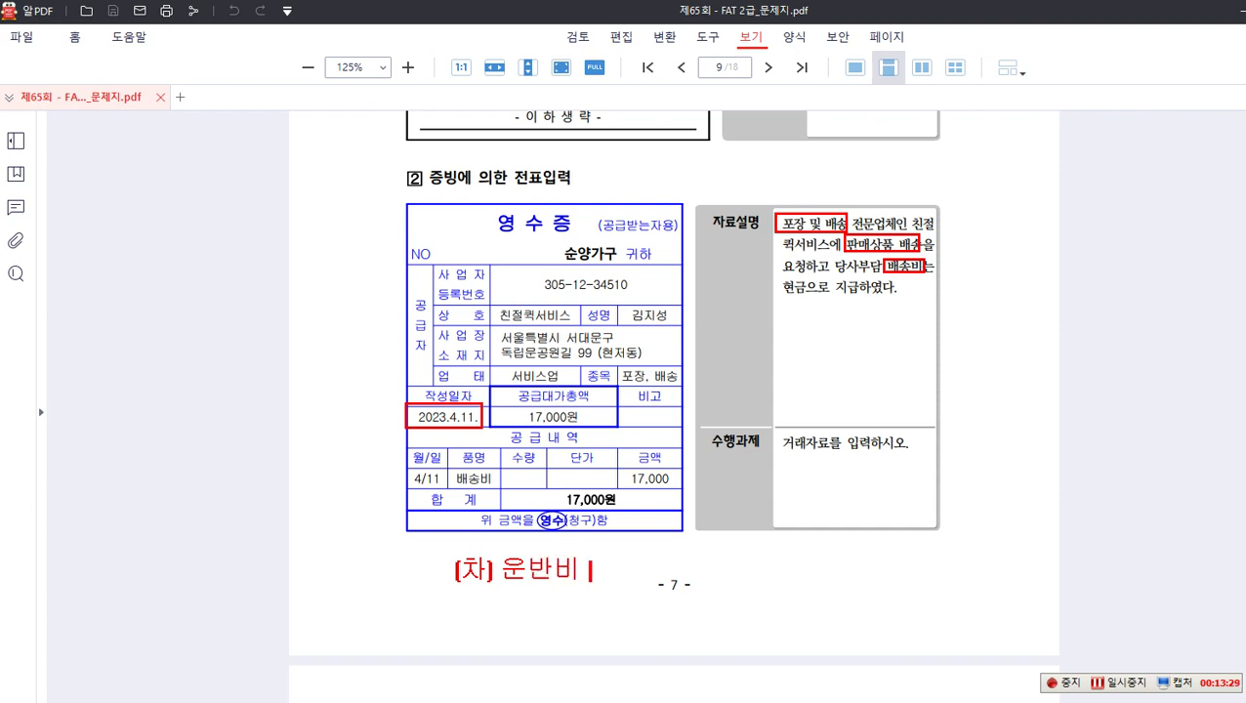
text(,000 (대) 현금 )
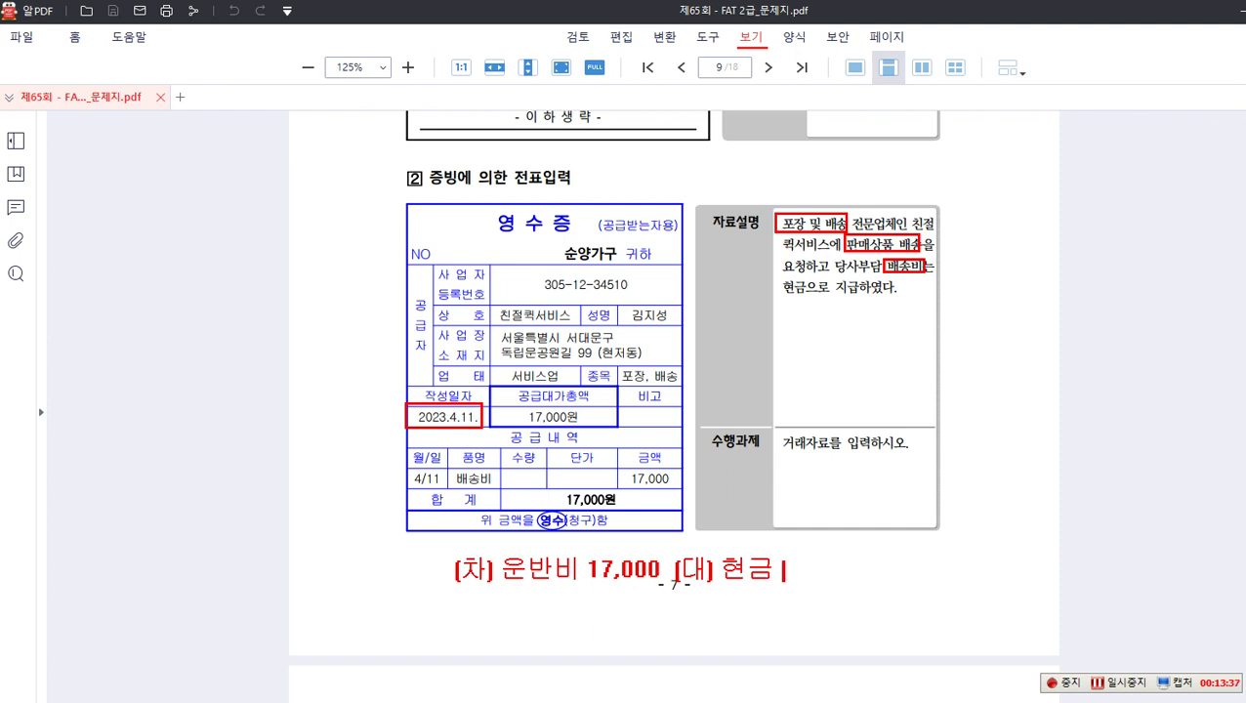
text(17,000)
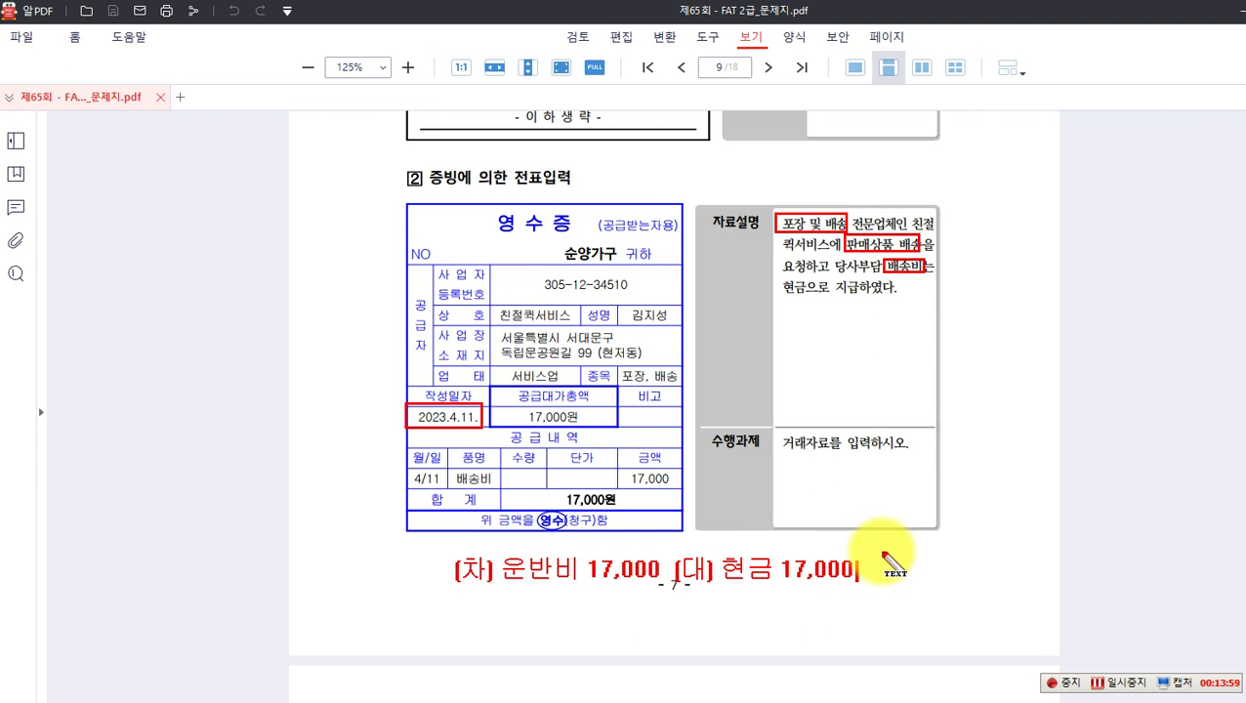
key(Escape)
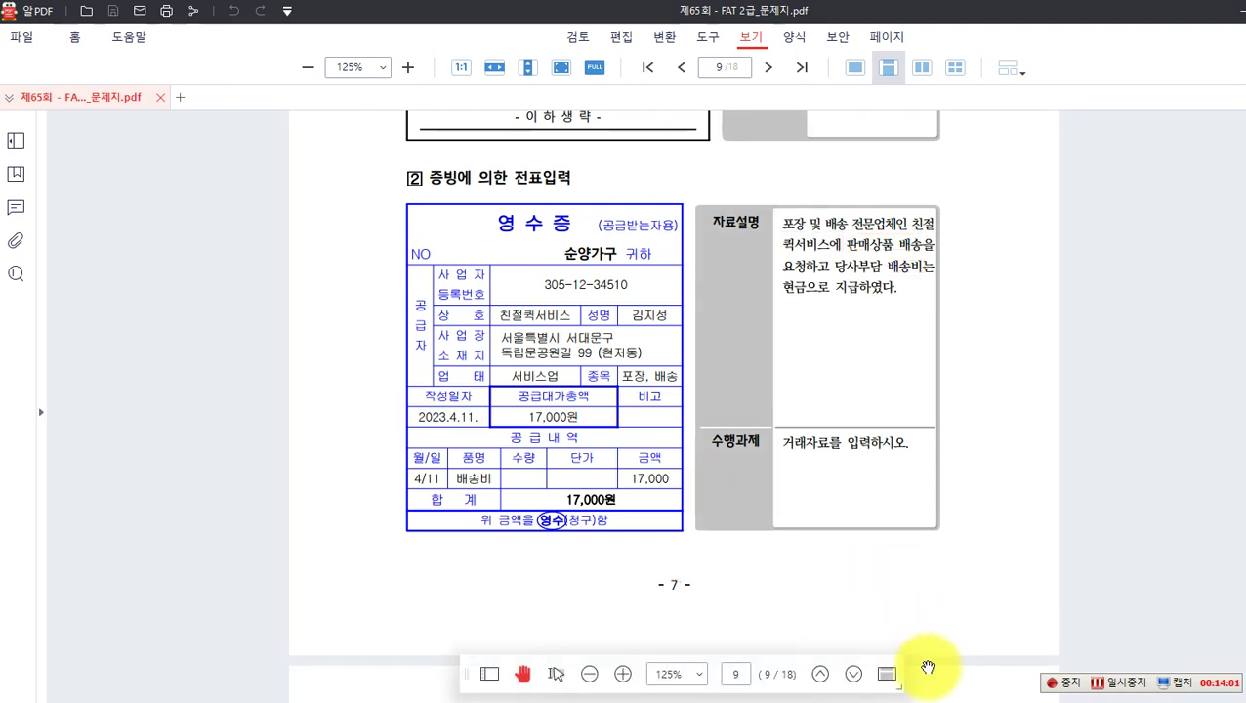
click(848, 702)
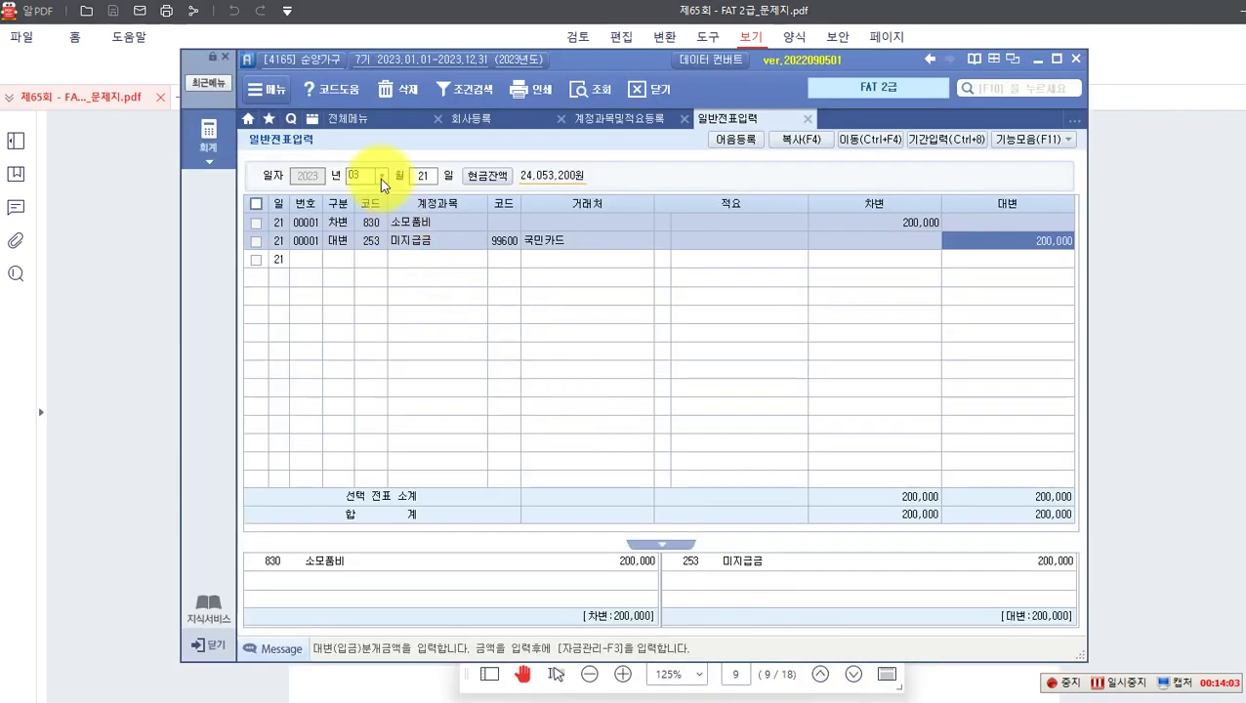
Step: Start an April 11 voucher with entry type 1 출금
click(380, 178)
click(381, 177)
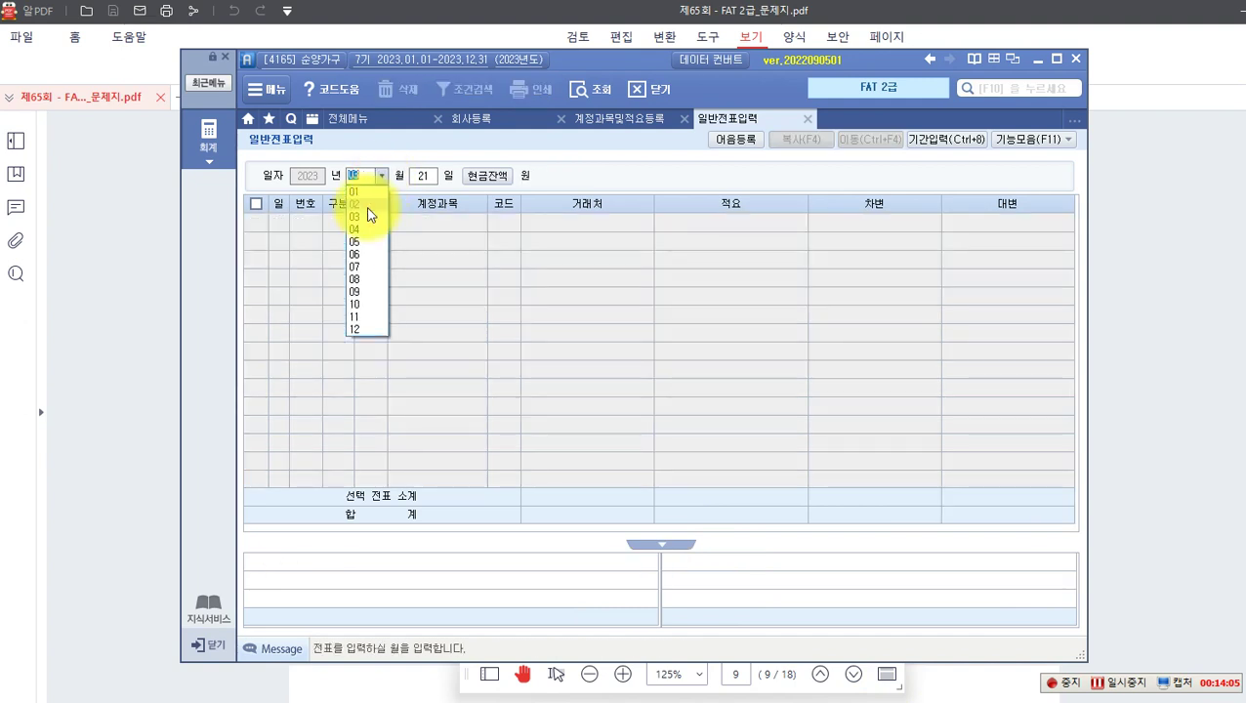
click(355, 229)
text(11)
key(Return)
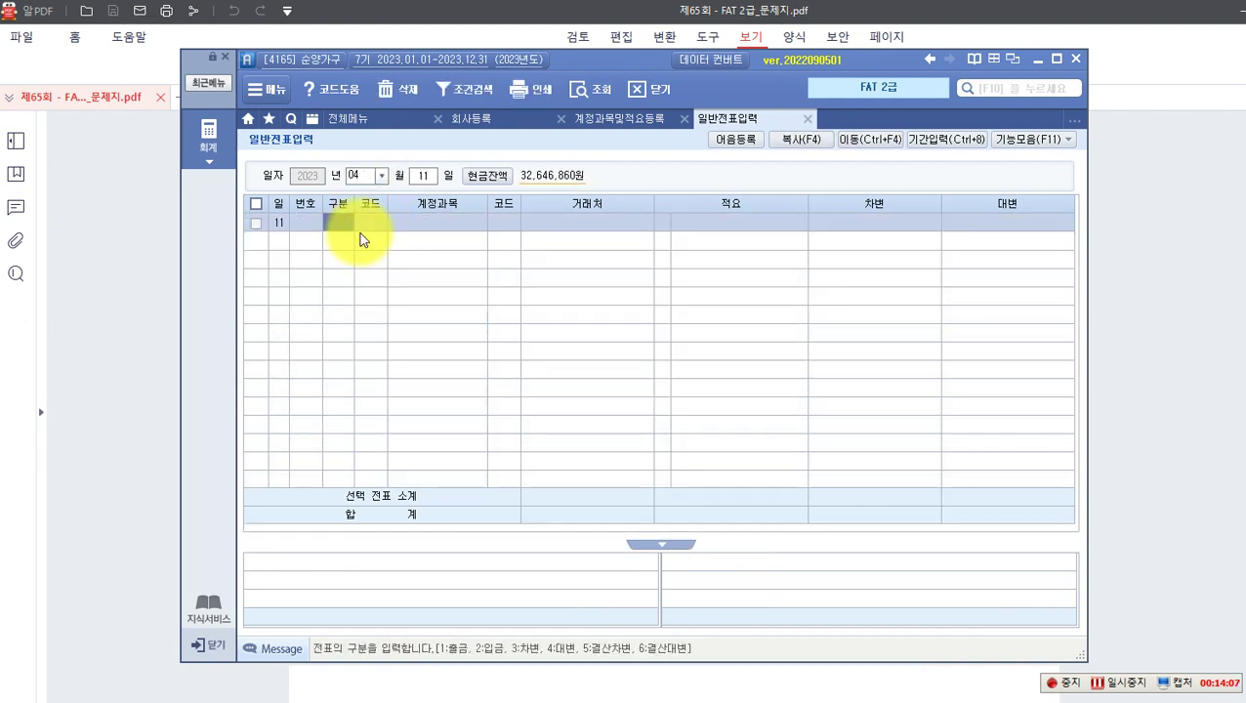
text(3)
key(Return)
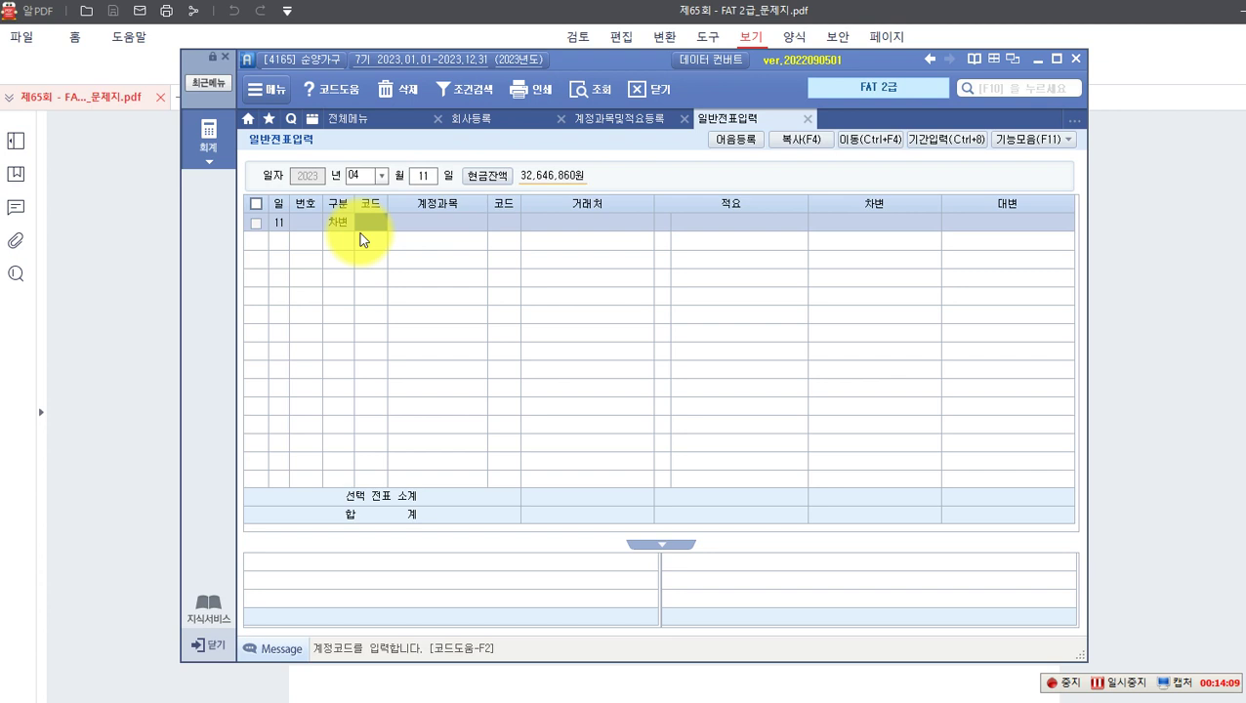
key(Left)
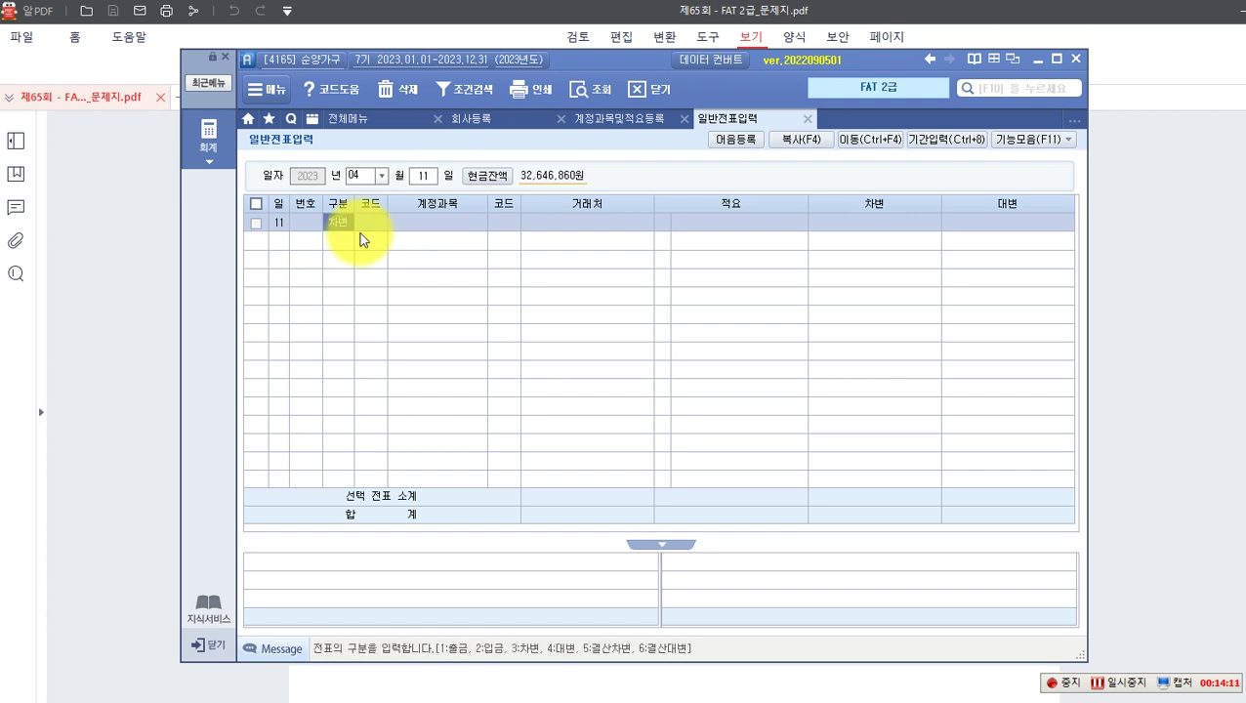
text(1)
key(Return)
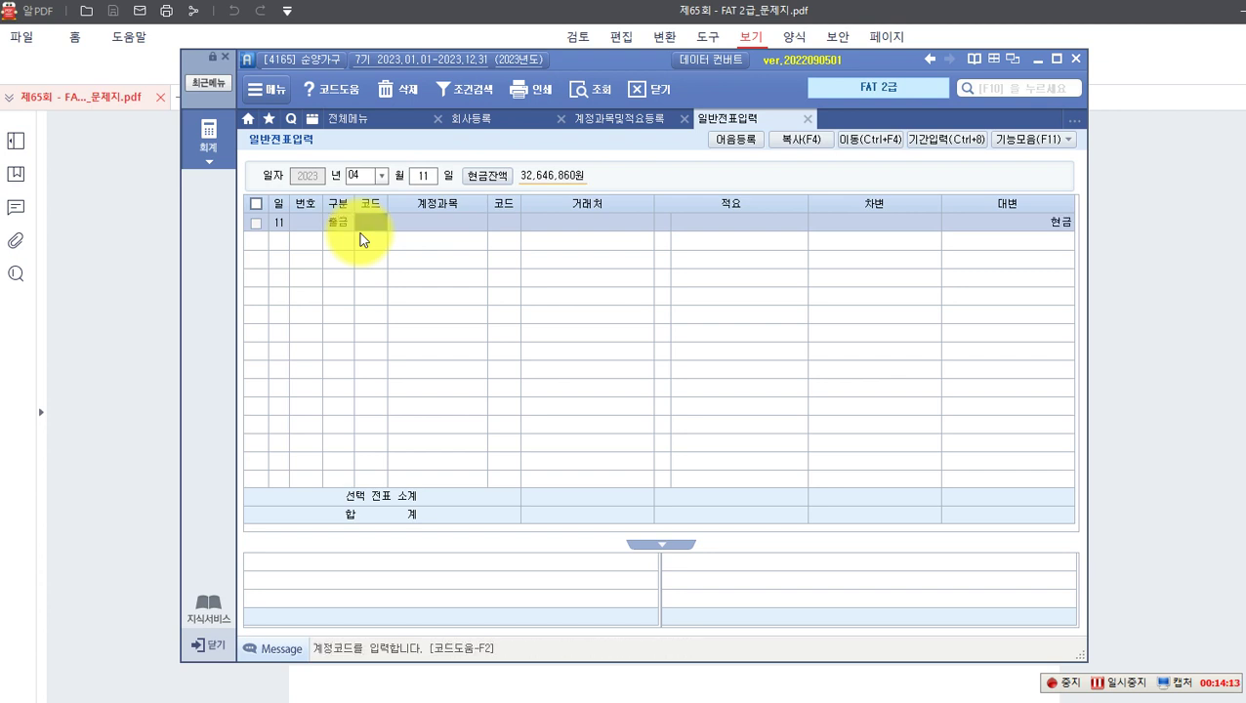
Step: Enter account 824 운반비 with a 17,000 cash payment, then return to the PDF
key(F2)
text(운)
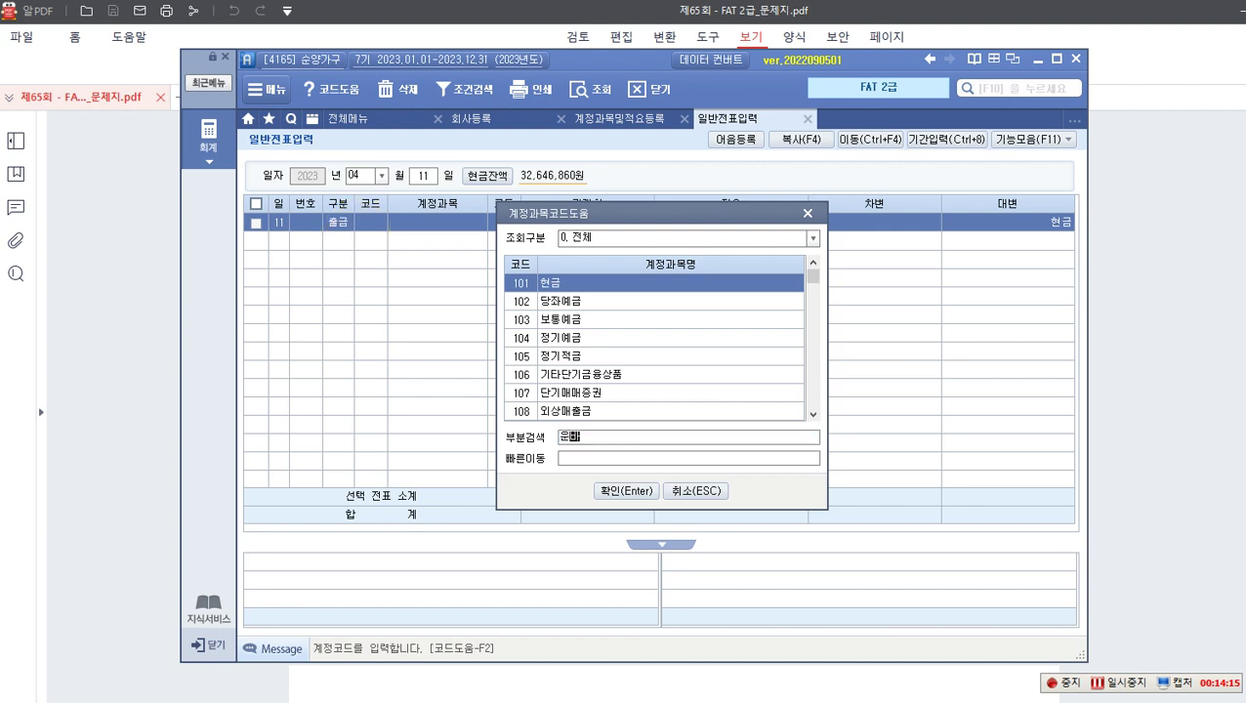
text(반비)
key(Return)
key(Down)
key(Down)
key(Down)
key(Down)
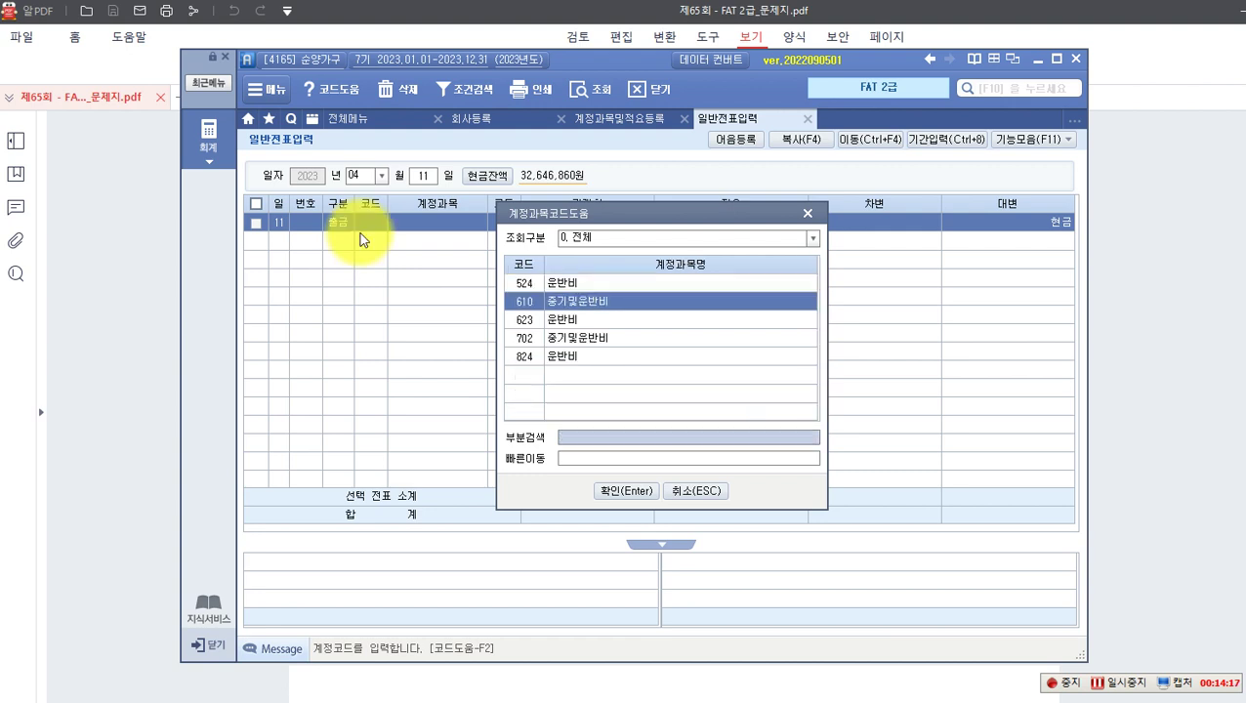
key(Return)
key(Return)
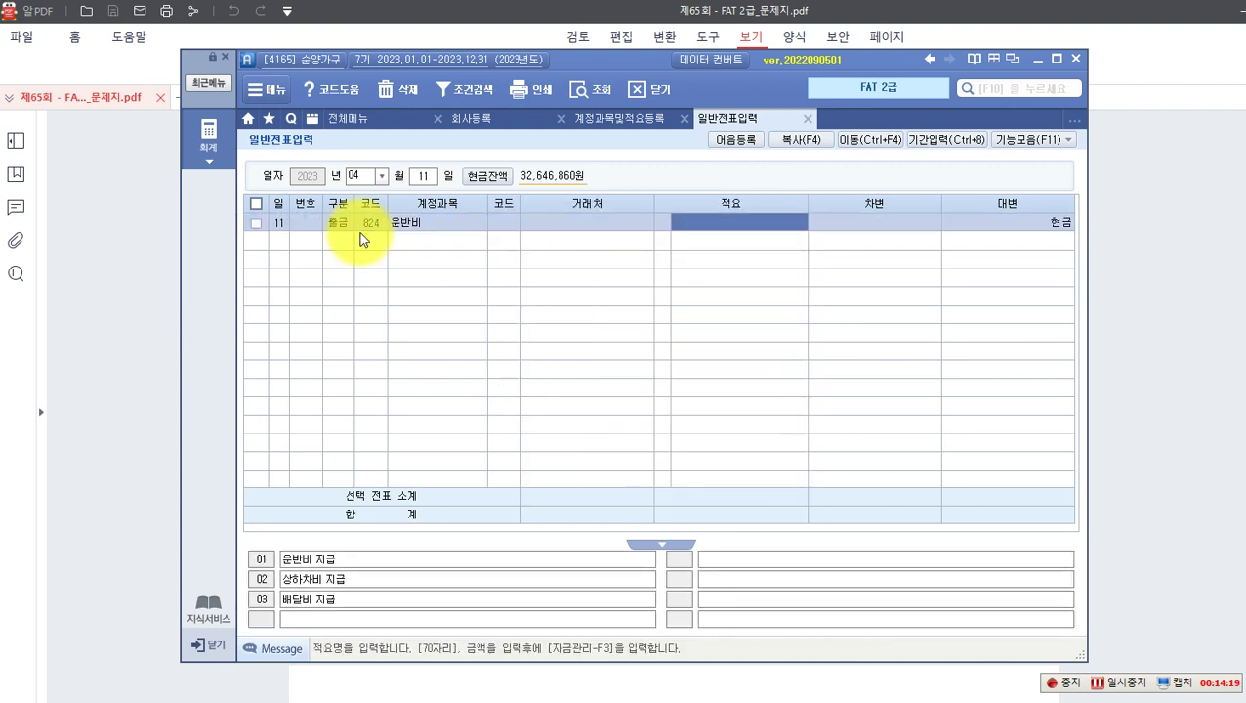
key(Return)
text(17,000)
key(Return)
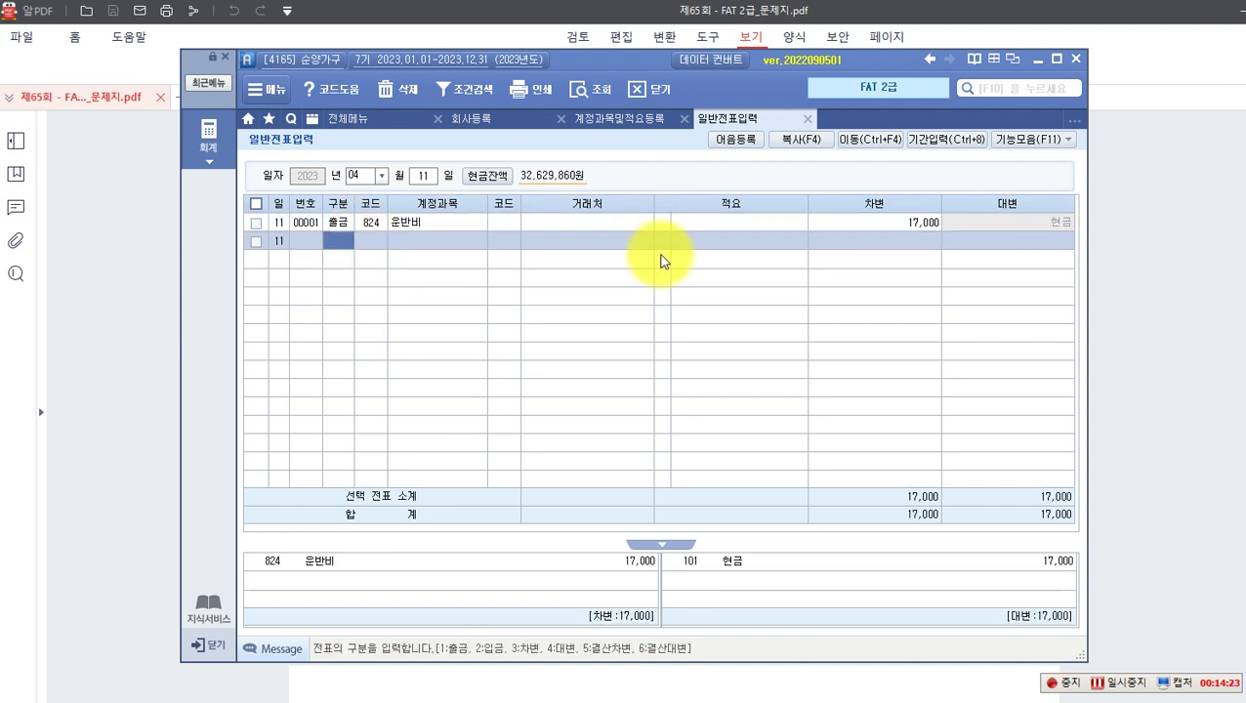
click(847, 226)
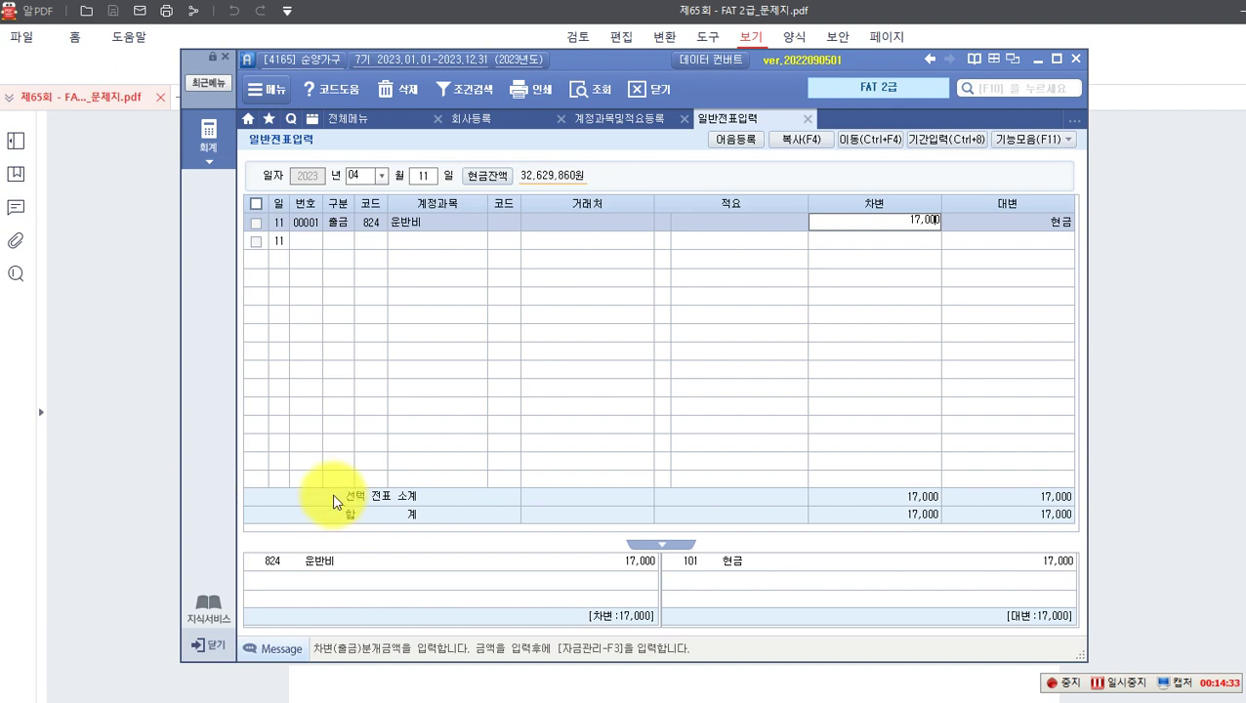
click(133, 449)
Step: Scroll to page 10's task 3 and box 5월 9일, 상품 외상매입대금 and 국민은행 보통예금 in red
scroll(142, 444, down, 5)
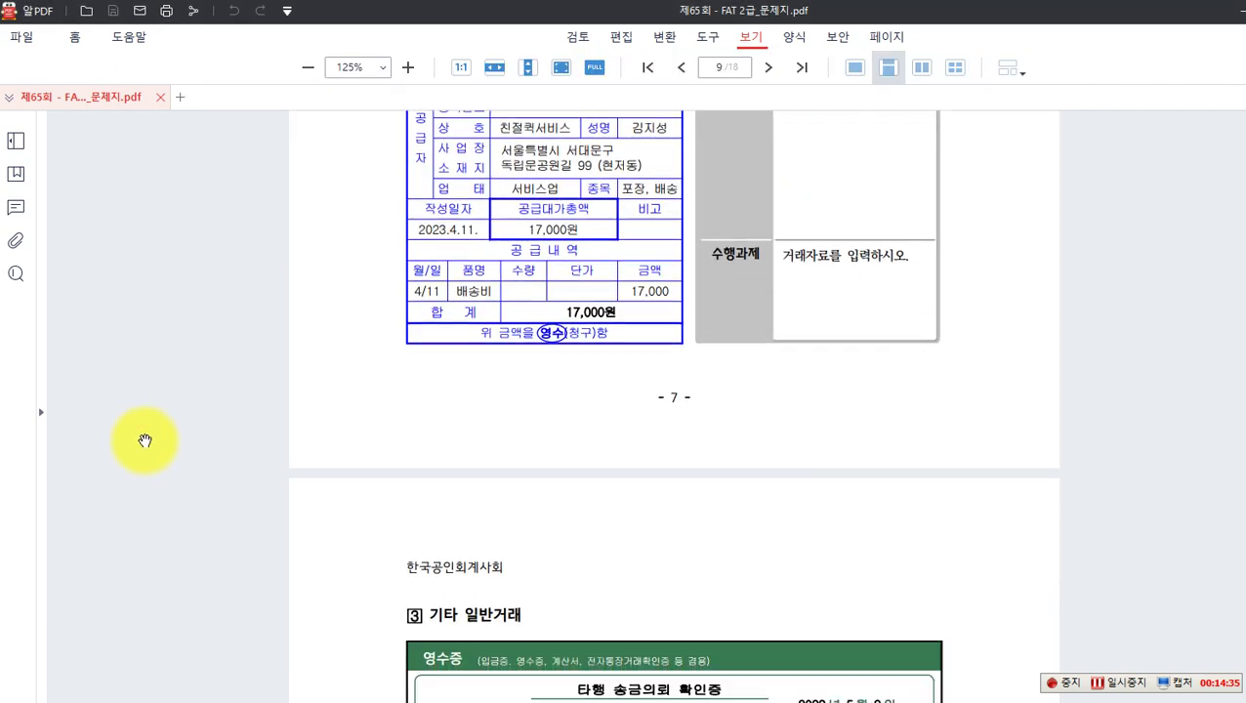
scroll(157, 439, down, 2)
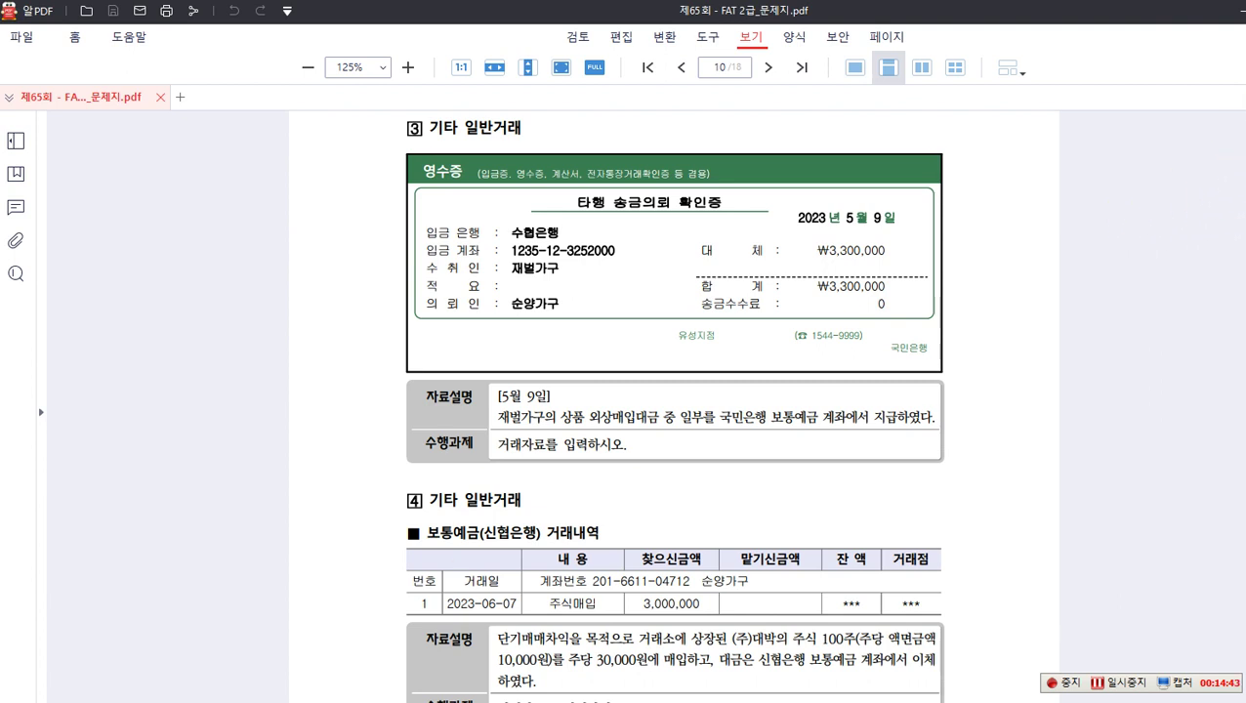
drag(488, 386, 555, 405)
drag(796, 203, 904, 232)
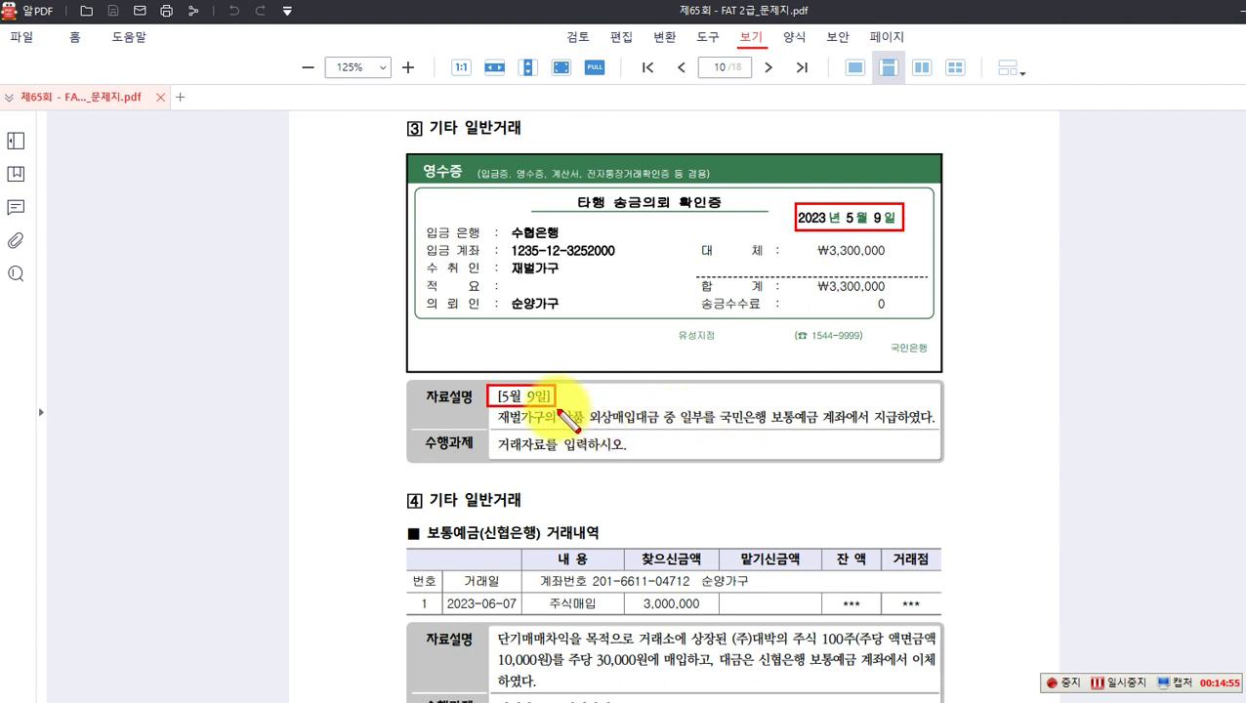
drag(564, 402, 659, 430)
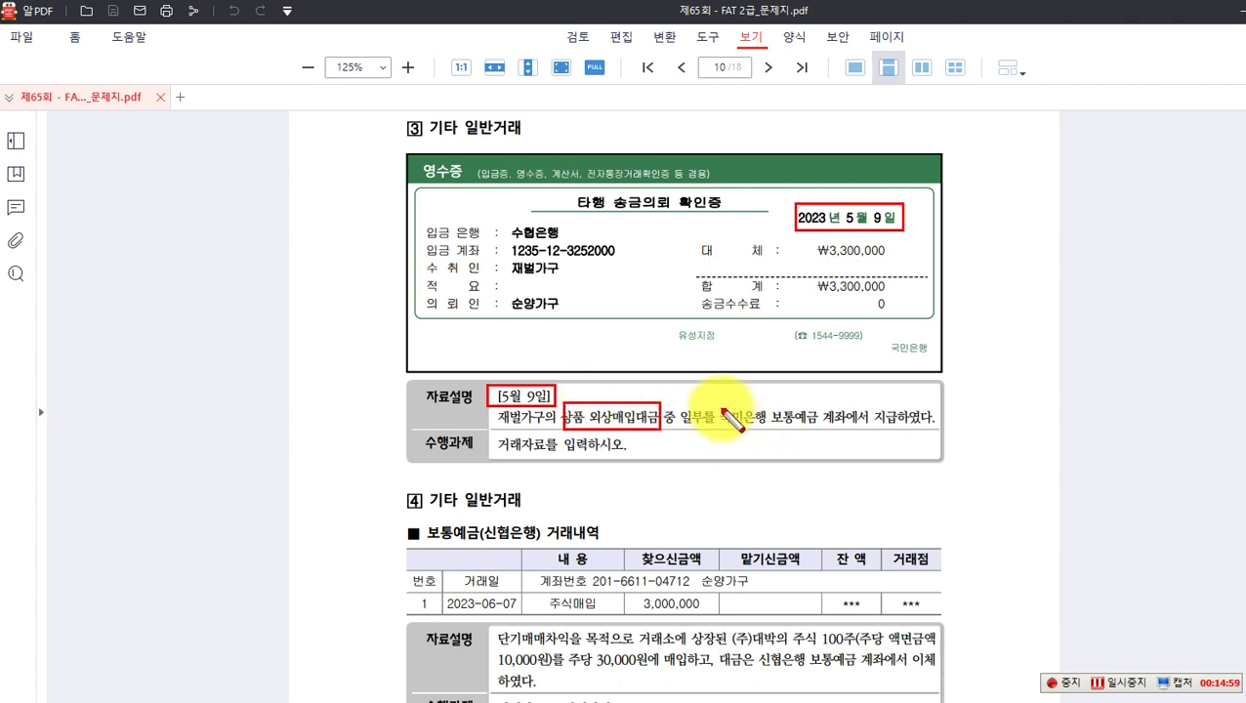
drag(720, 404, 820, 430)
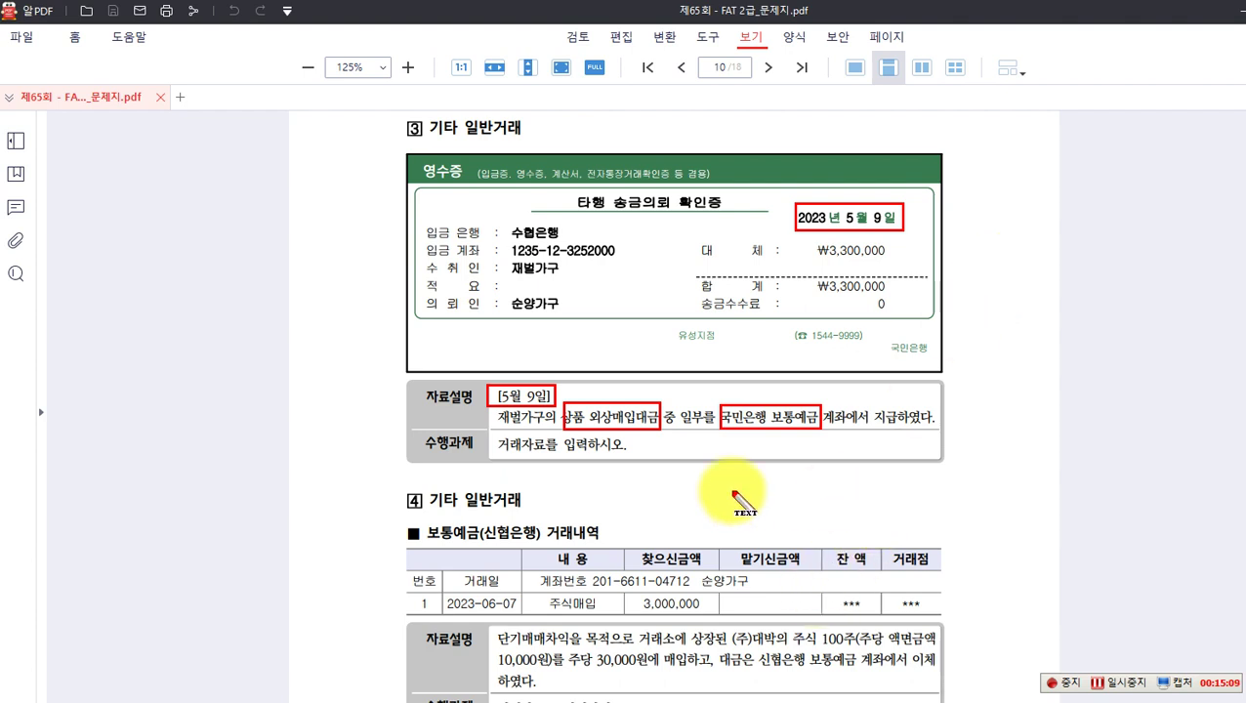
Step: Note '(차) 외상매입금(재벌가구) 3,300,000 (대) 보통예금(국민은행) 3,300,000' below the task, then clear the markup
click(542, 481)
text(()
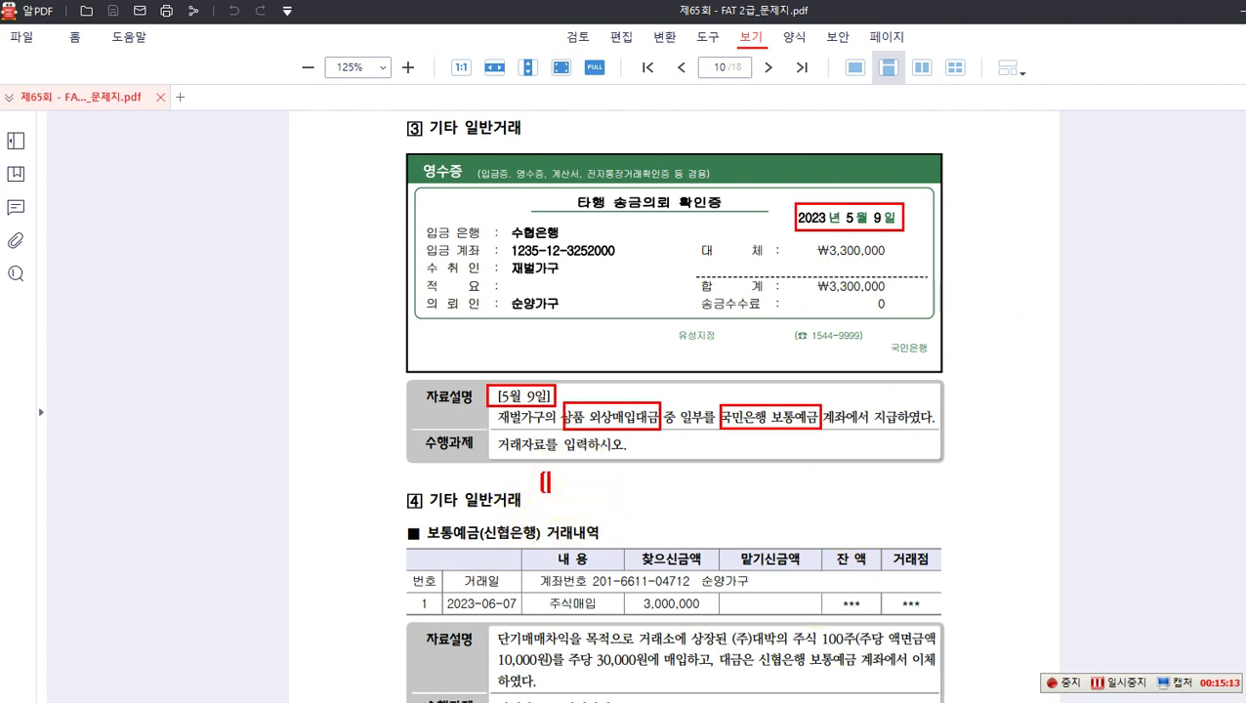
text(차) 외상매)
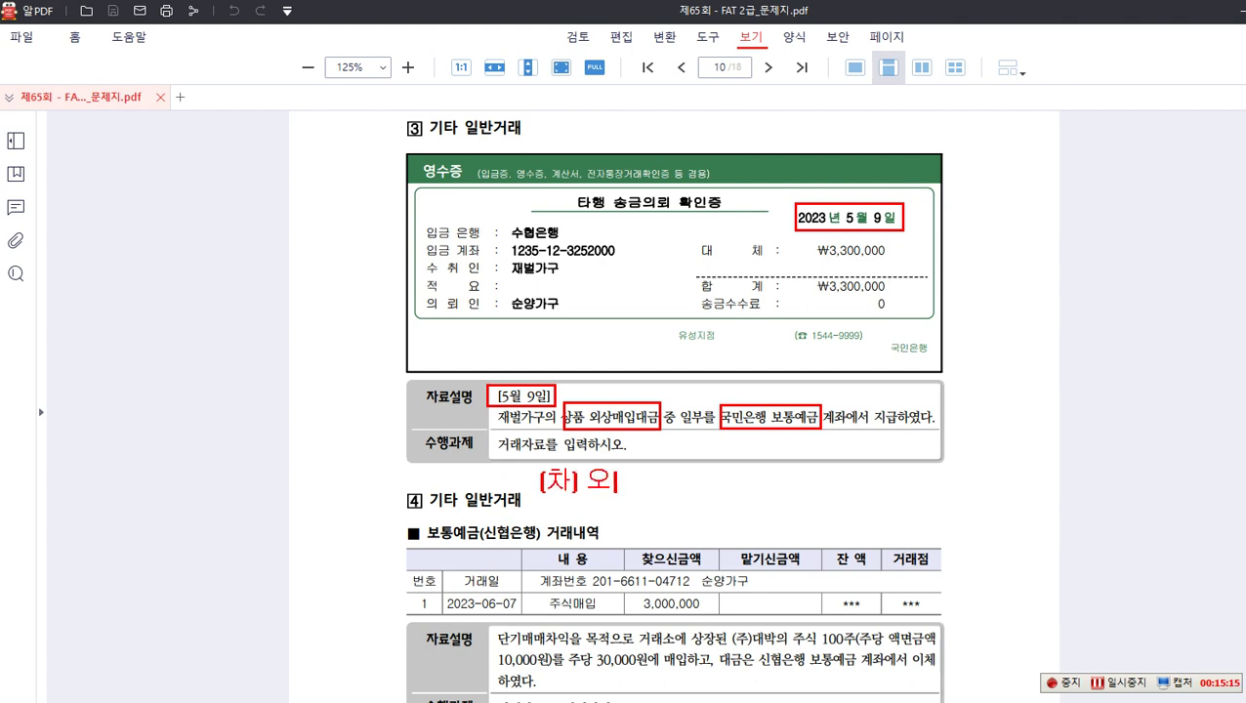
text(입금)
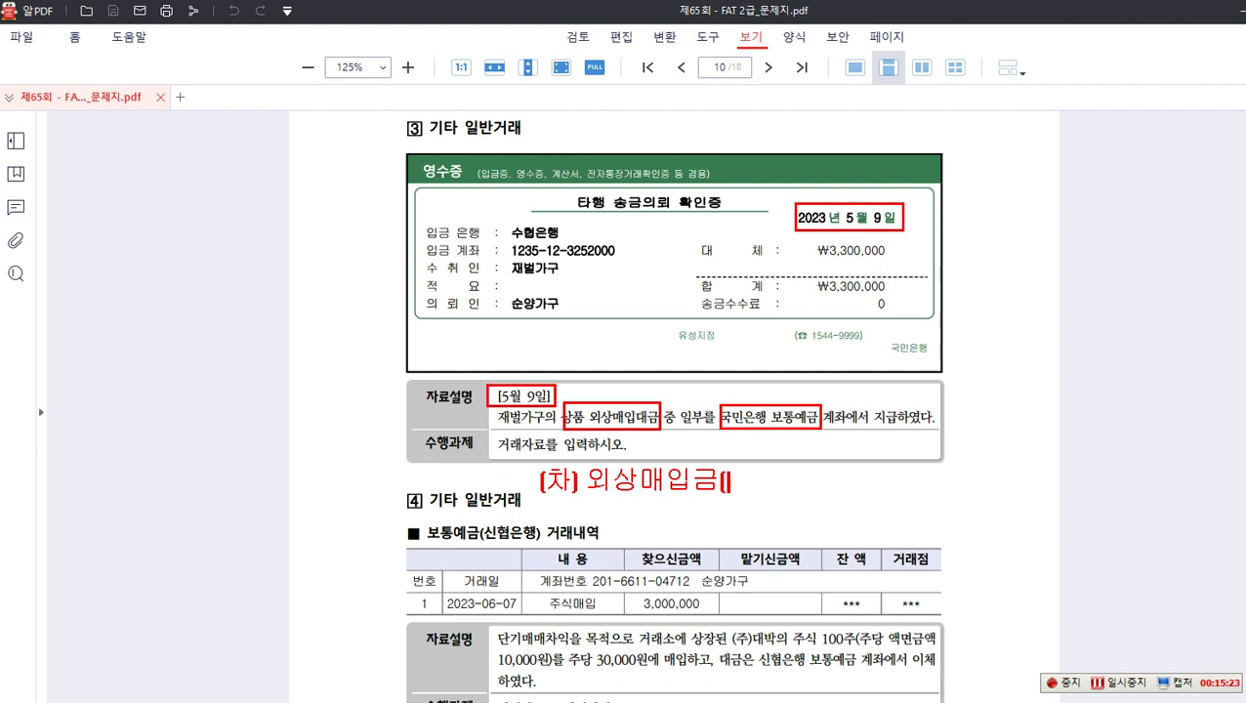
text((재벌)
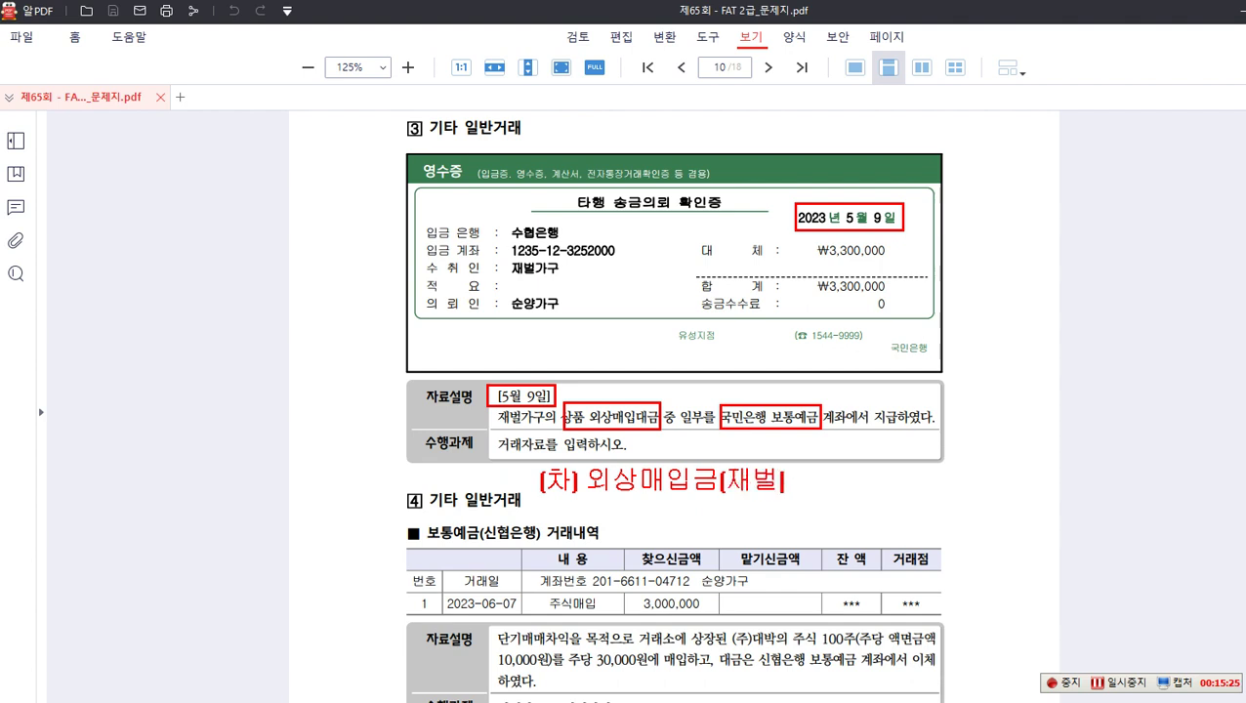
text(각구) )
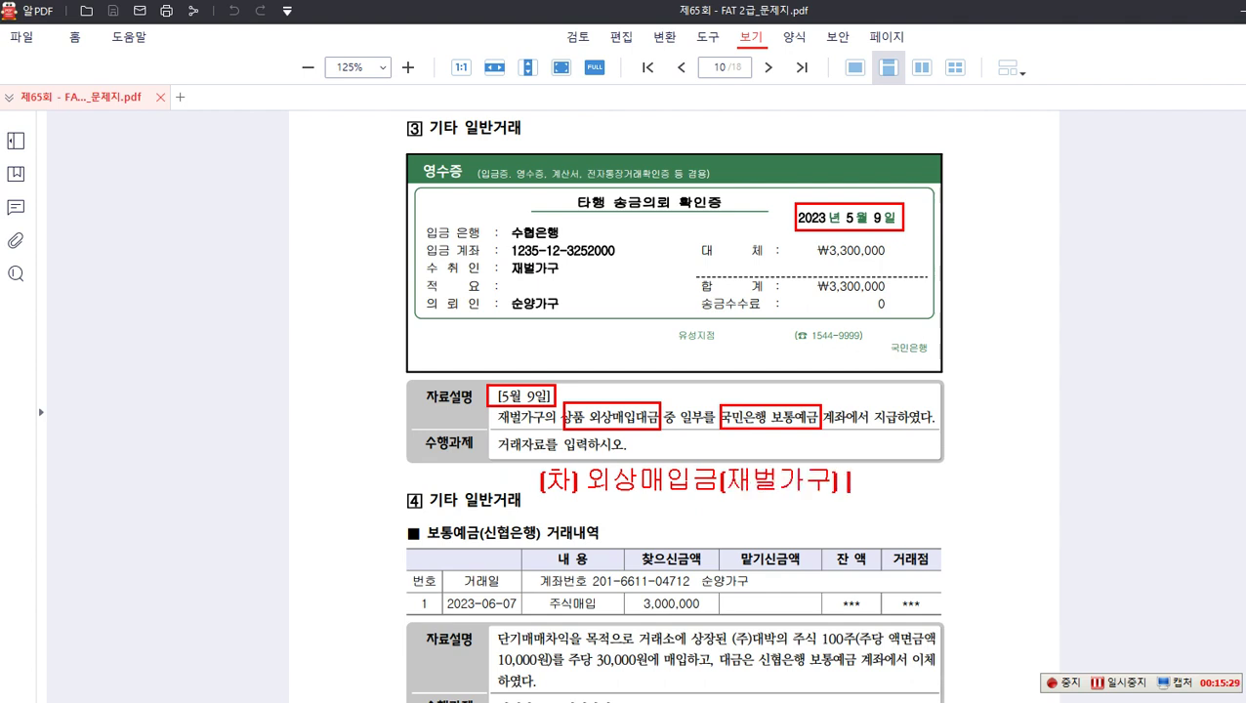
text(3,300)
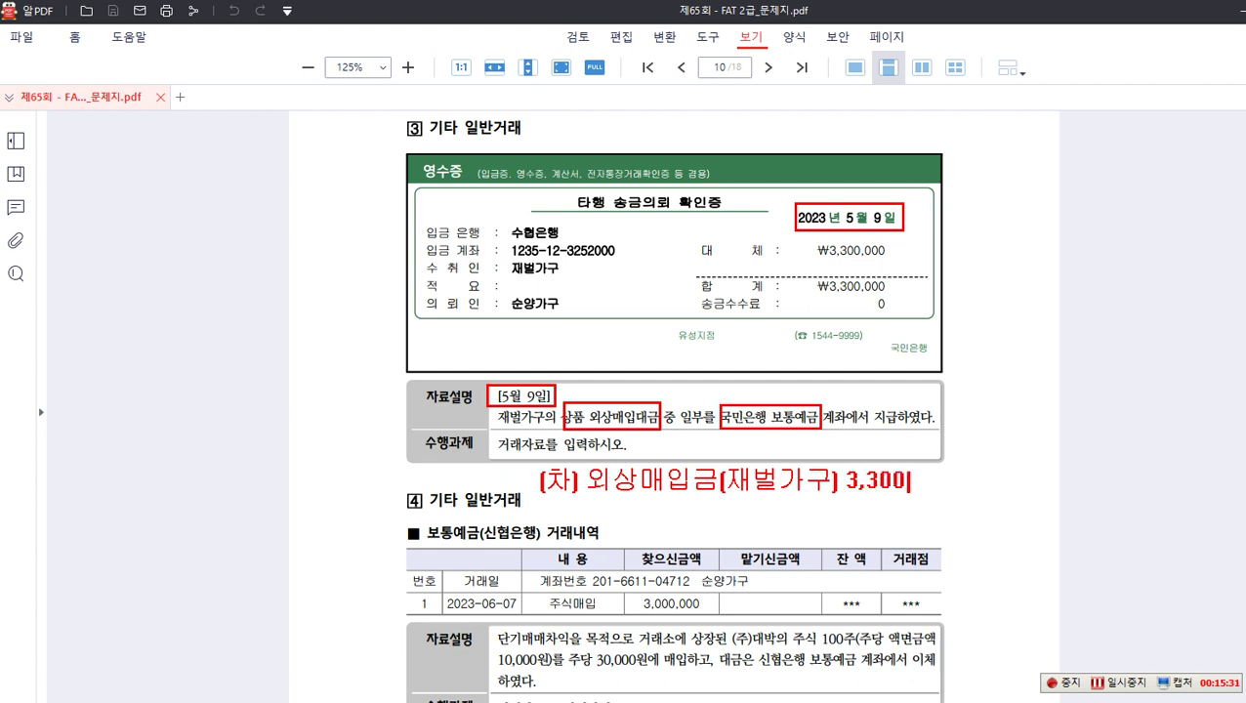
text(,000 (대) 보통예)
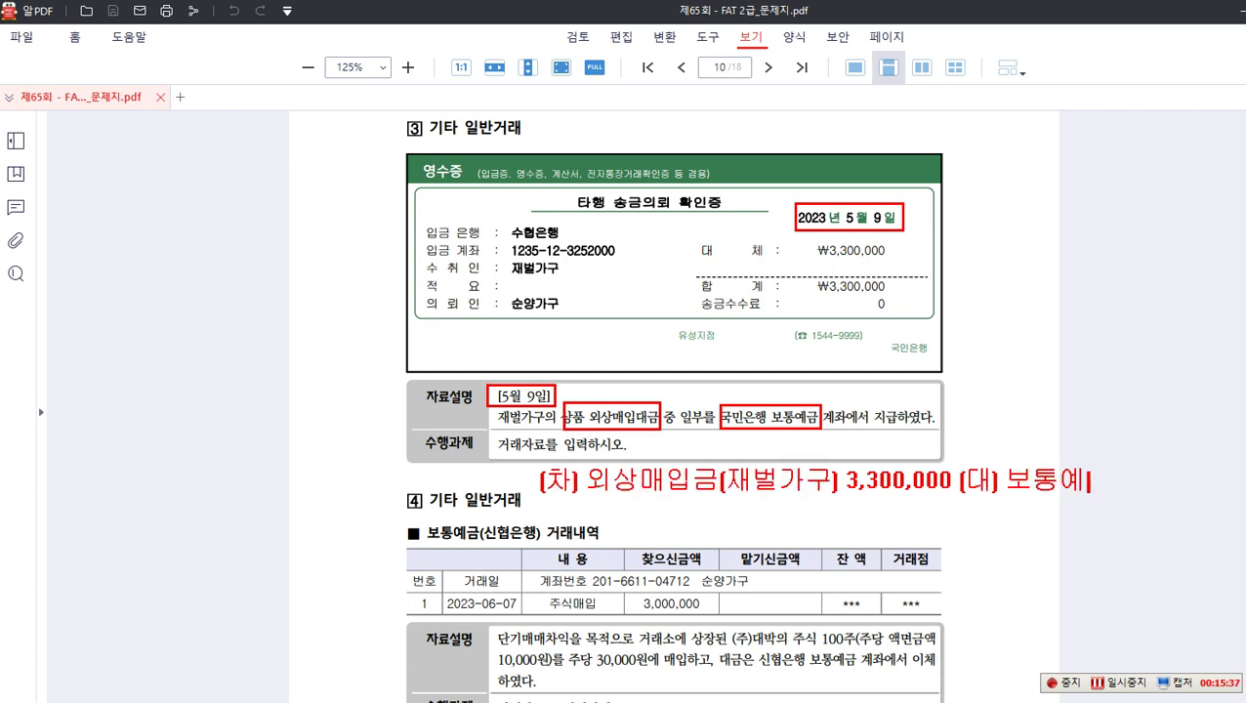
text(금(국)
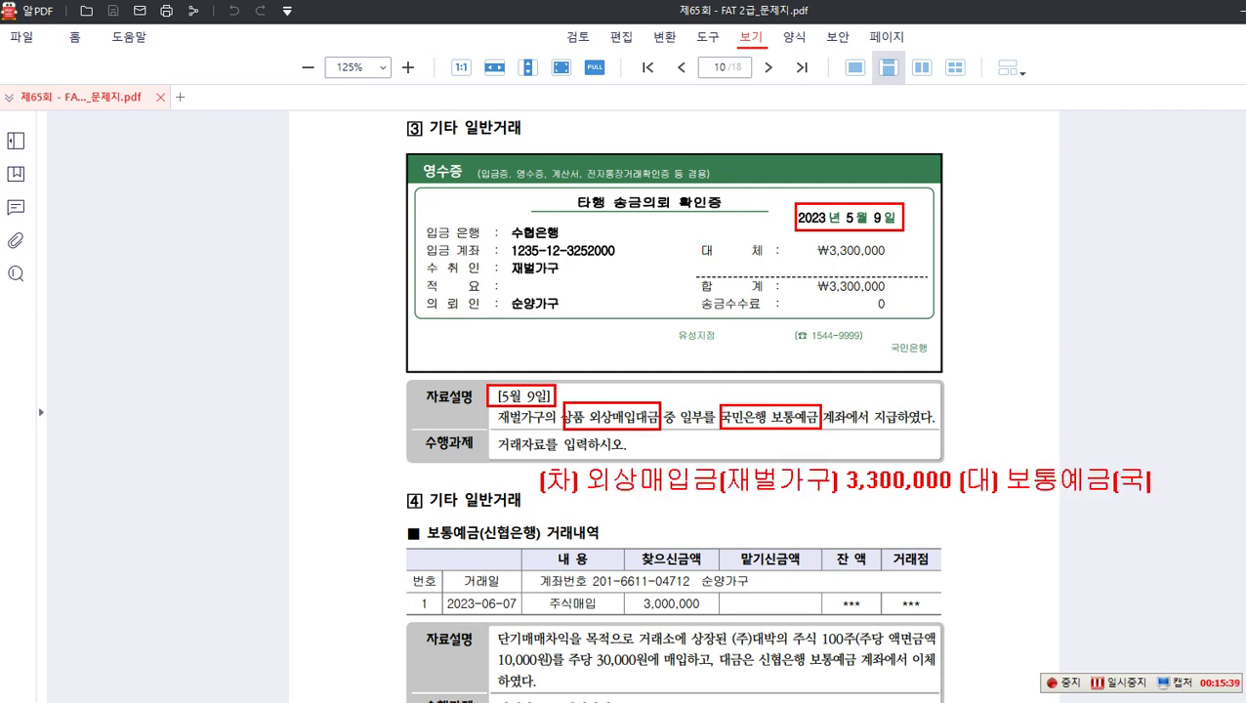
text(민은행)
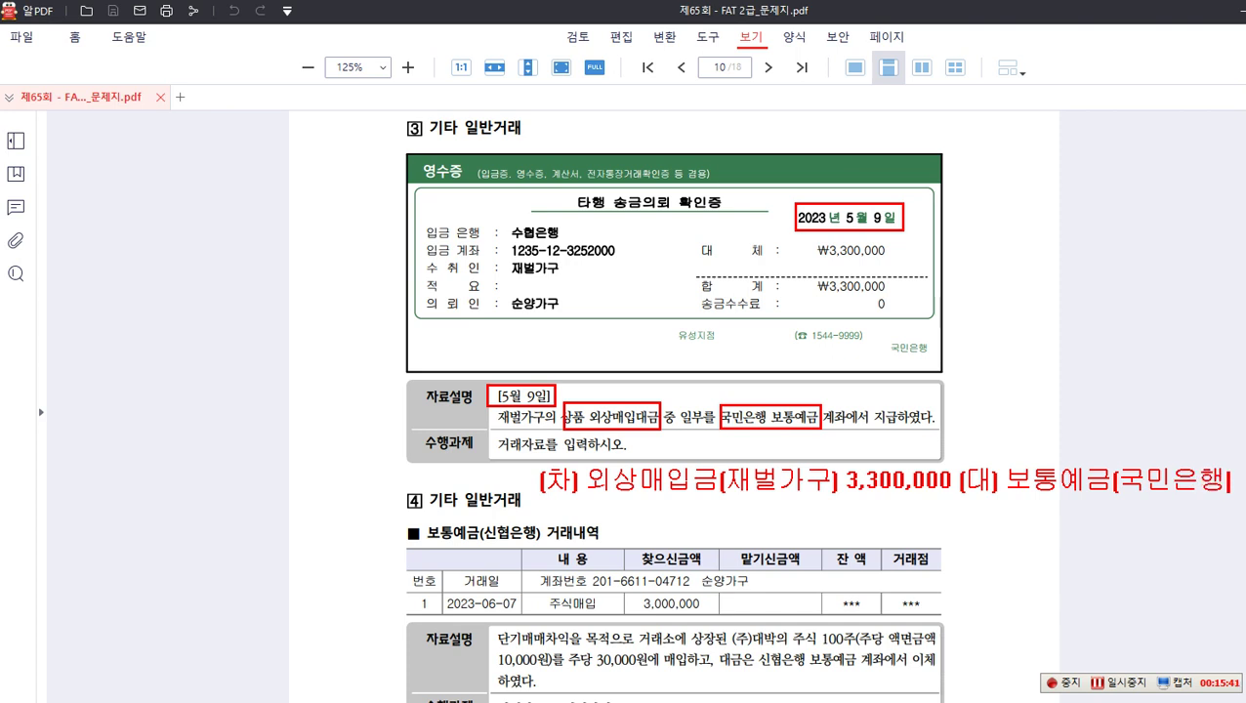
text())
key(Return)
text(3,300,000)
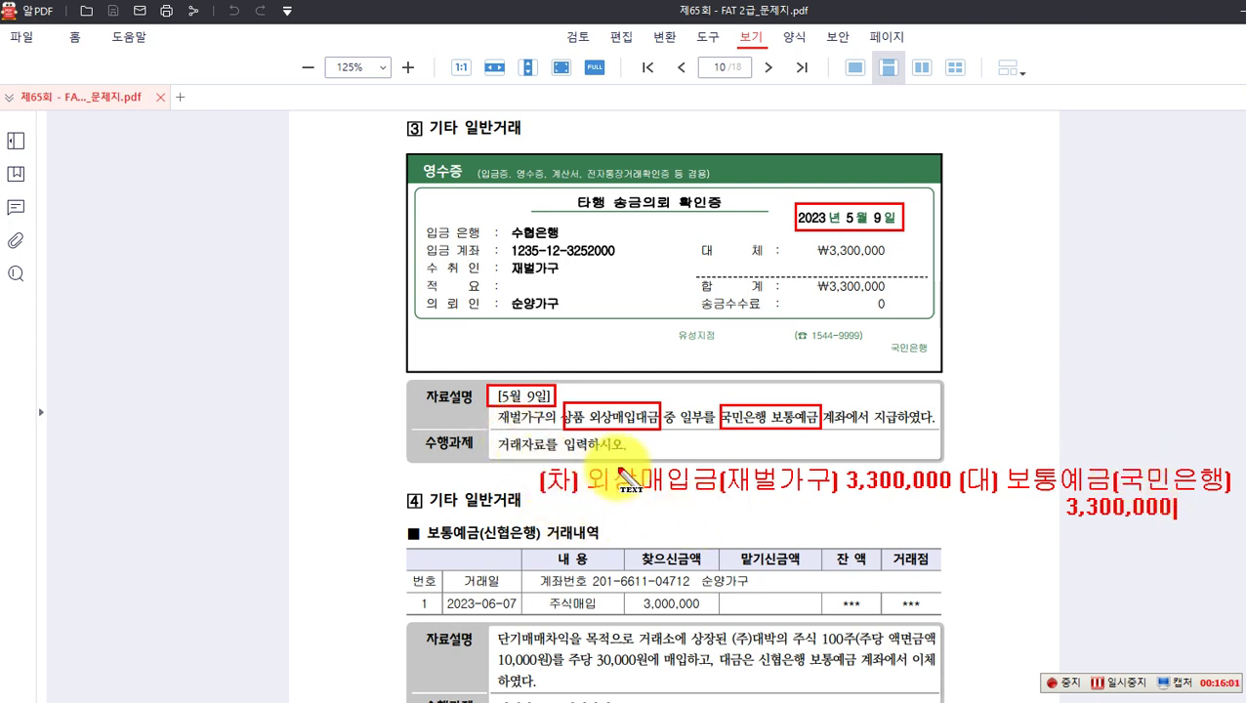
key(Escape)
key(Escape)
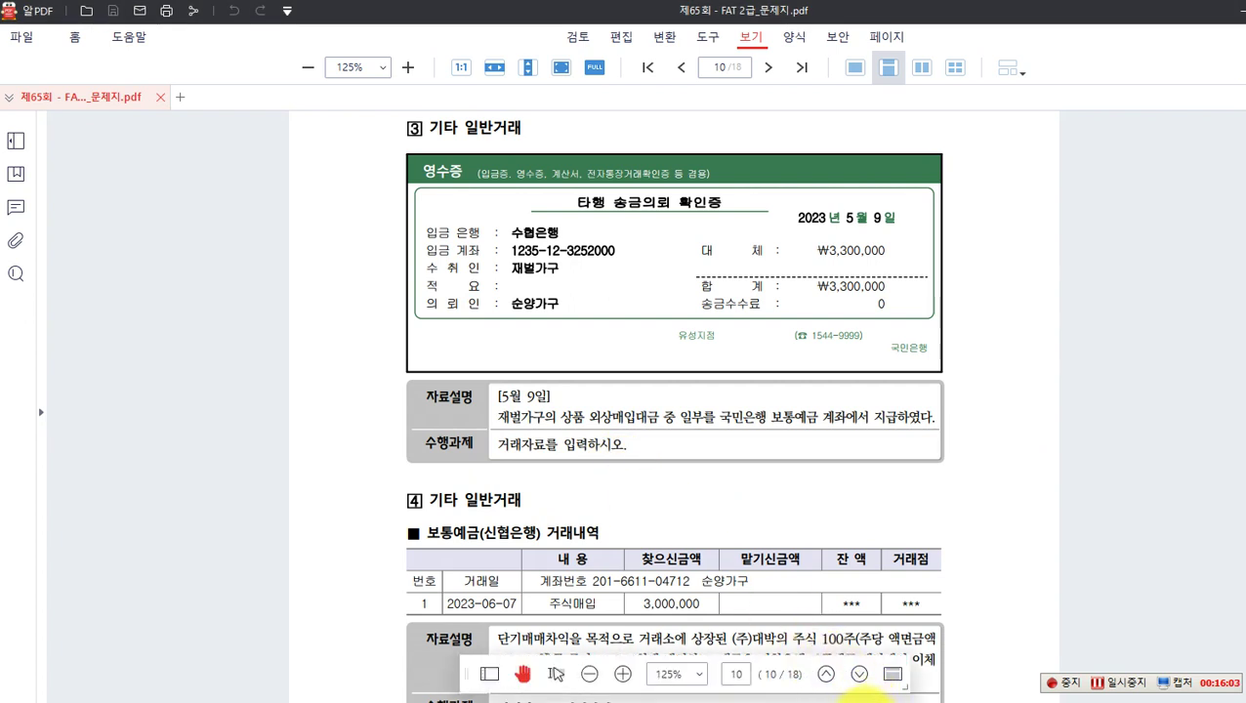
Step: In 일반전표입력, set the voucher date to 05/09
click(867, 702)
click(381, 177)
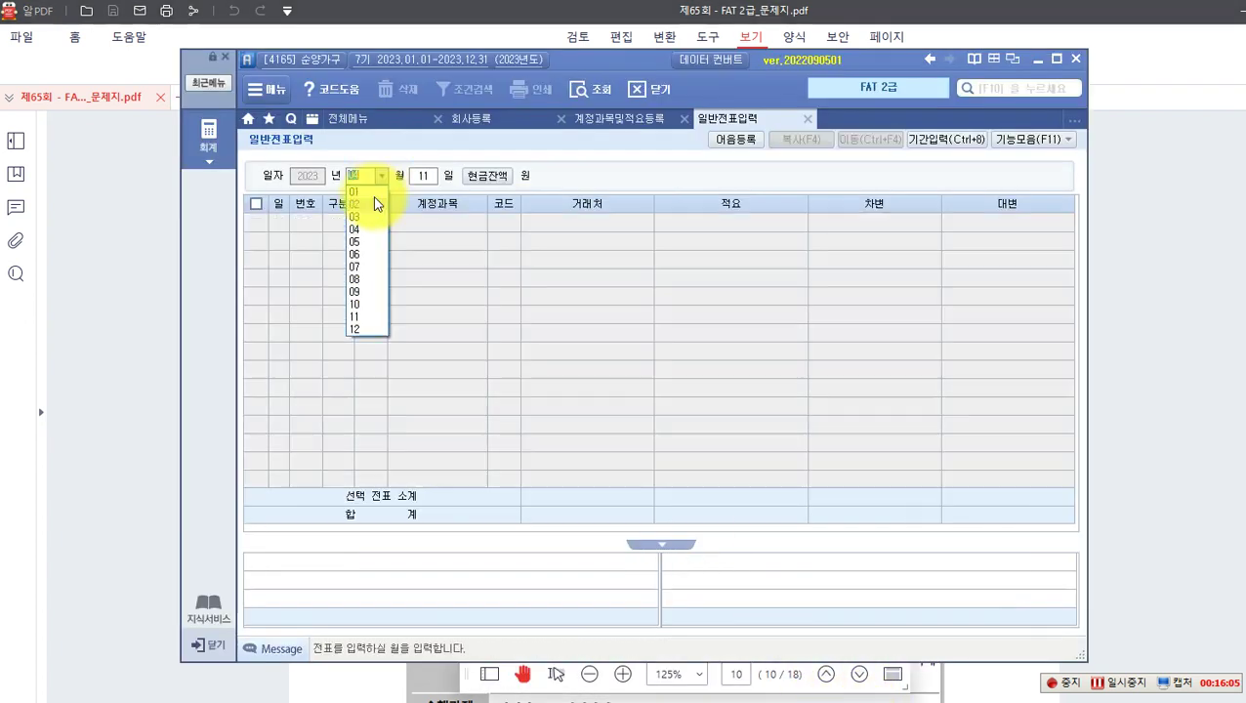
click(364, 241)
text(9)
key(Return)
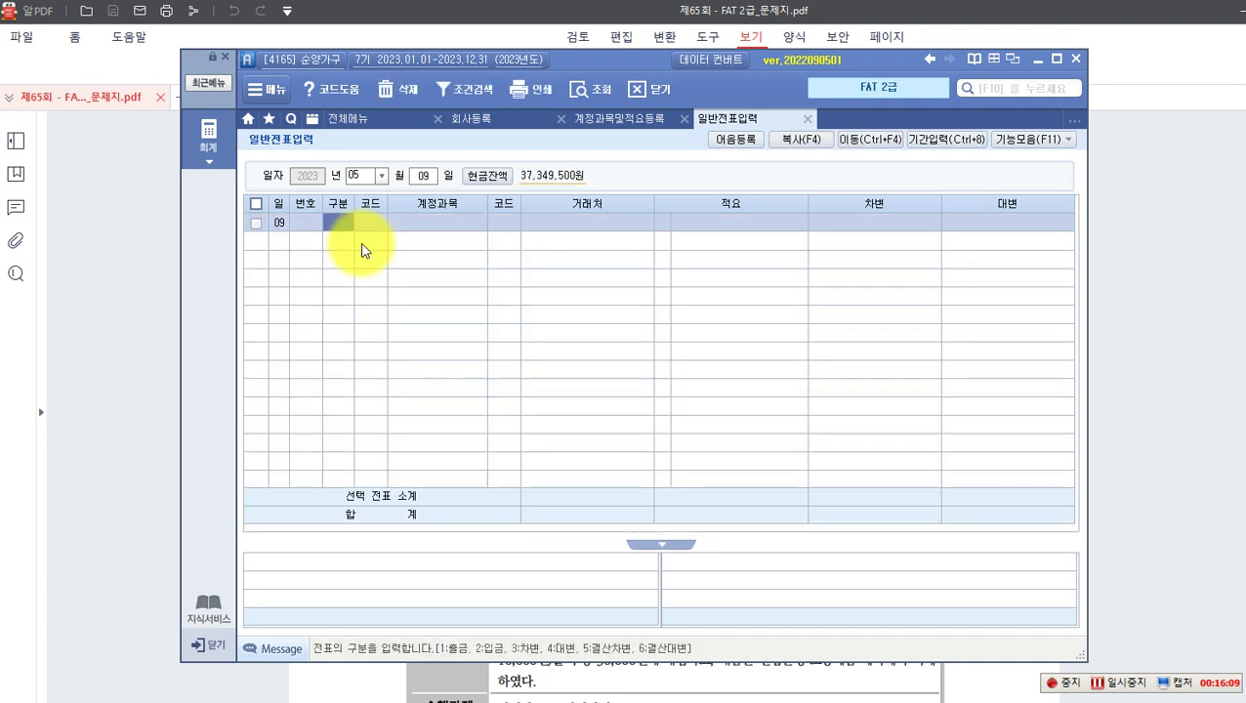
Step: Enter the debit line: 251 외상매입금, partner 재벌가구, 3,300,000
text(3)
key(Return)
text(251)
key(Return)
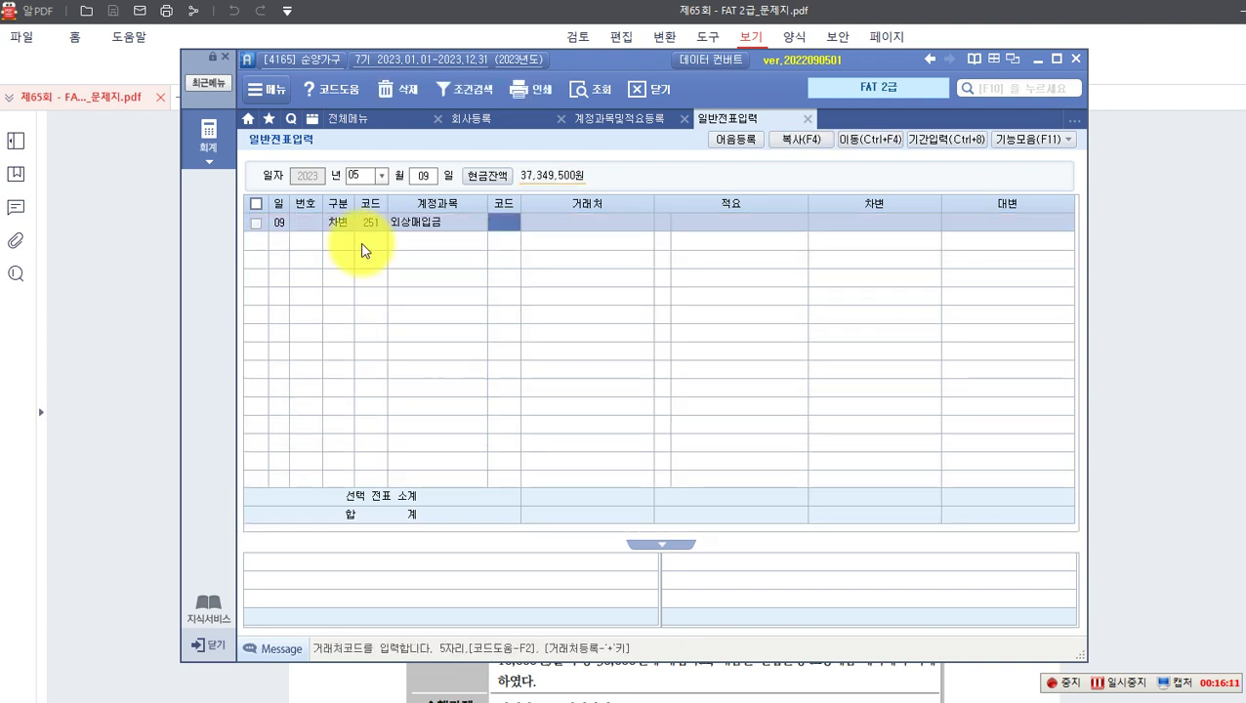
key(F2)
text(재림)
key(Return)
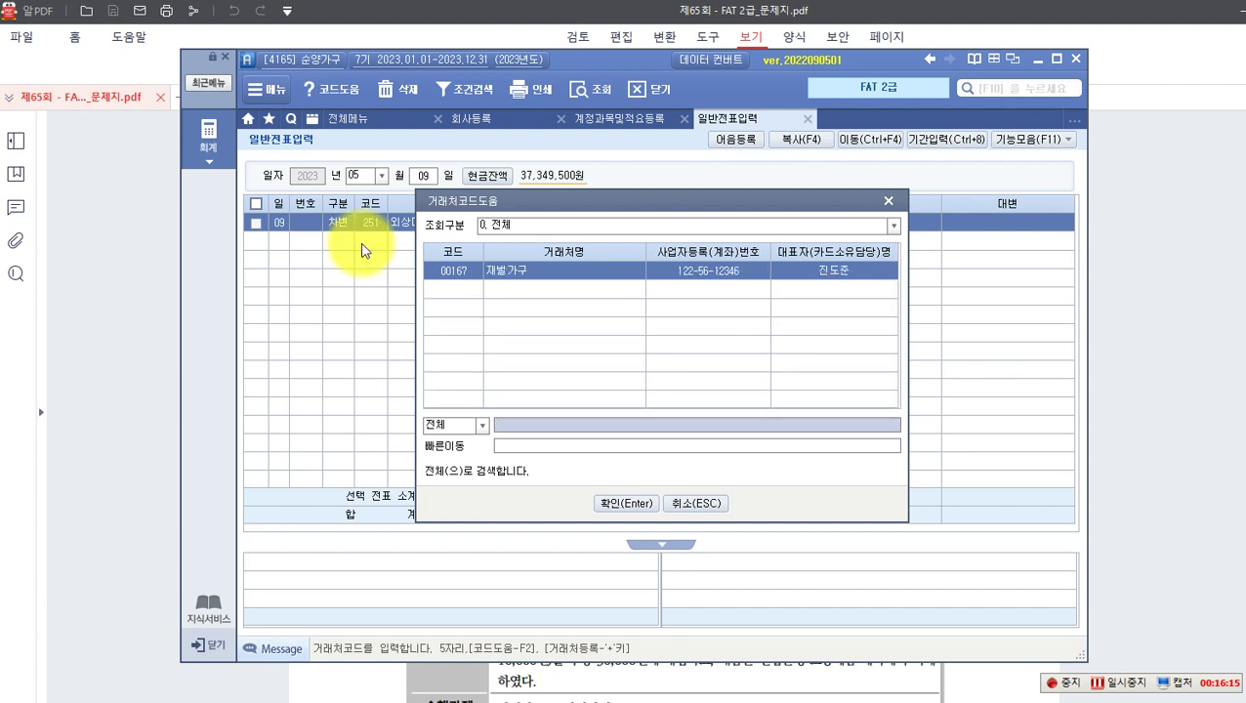
key(Return)
key(Return)
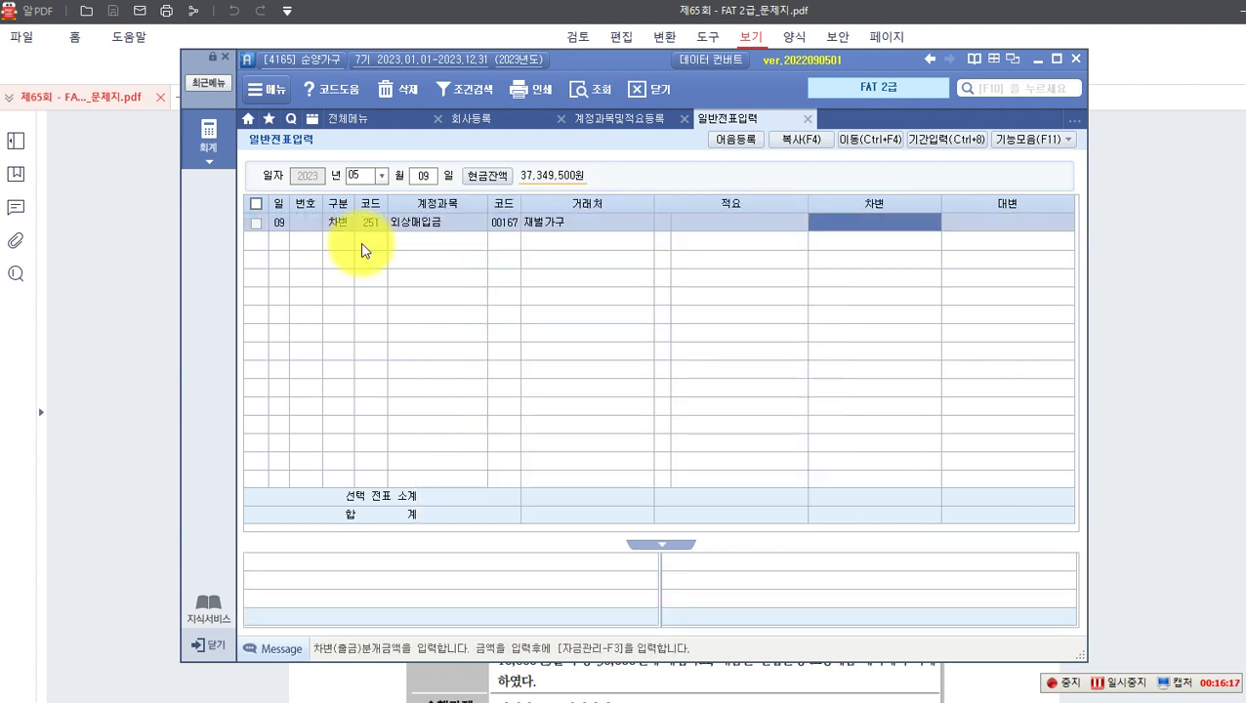
text(3,3)
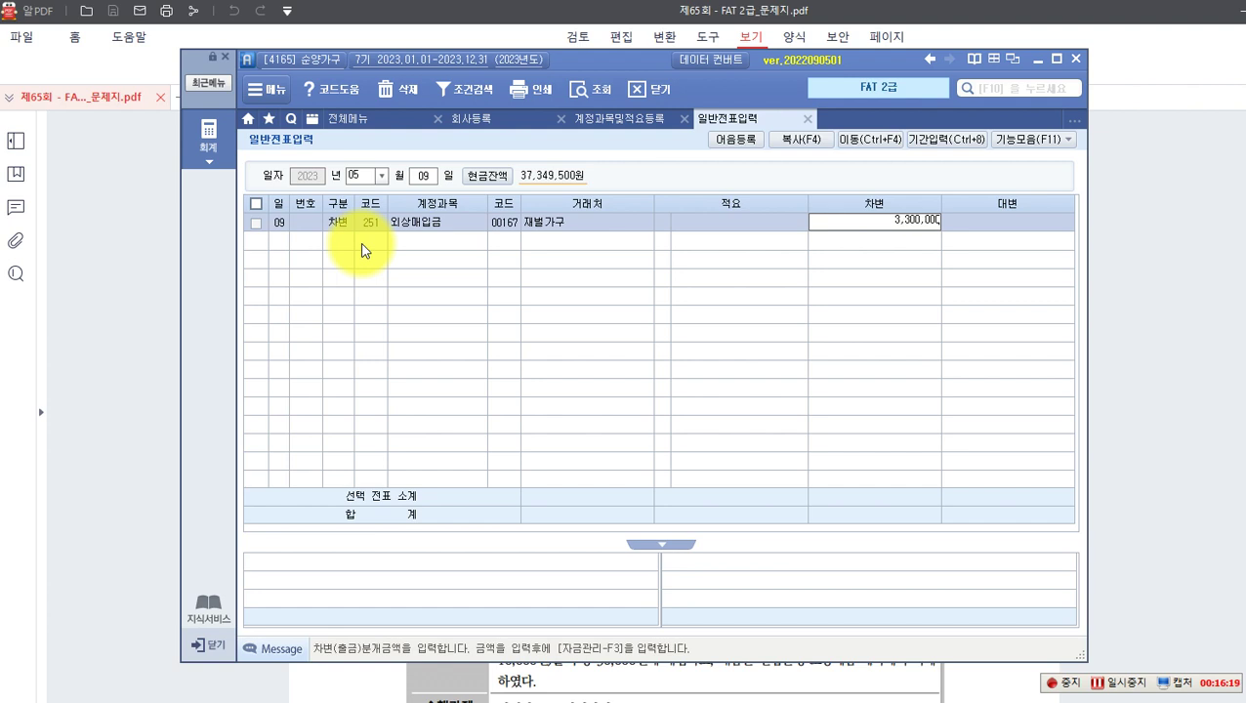
text(00,000)
key(Return)
Step: Enter the credit line: 103 보통예금, partner 98000 국민은행(보통), 3,300,000
text(4)
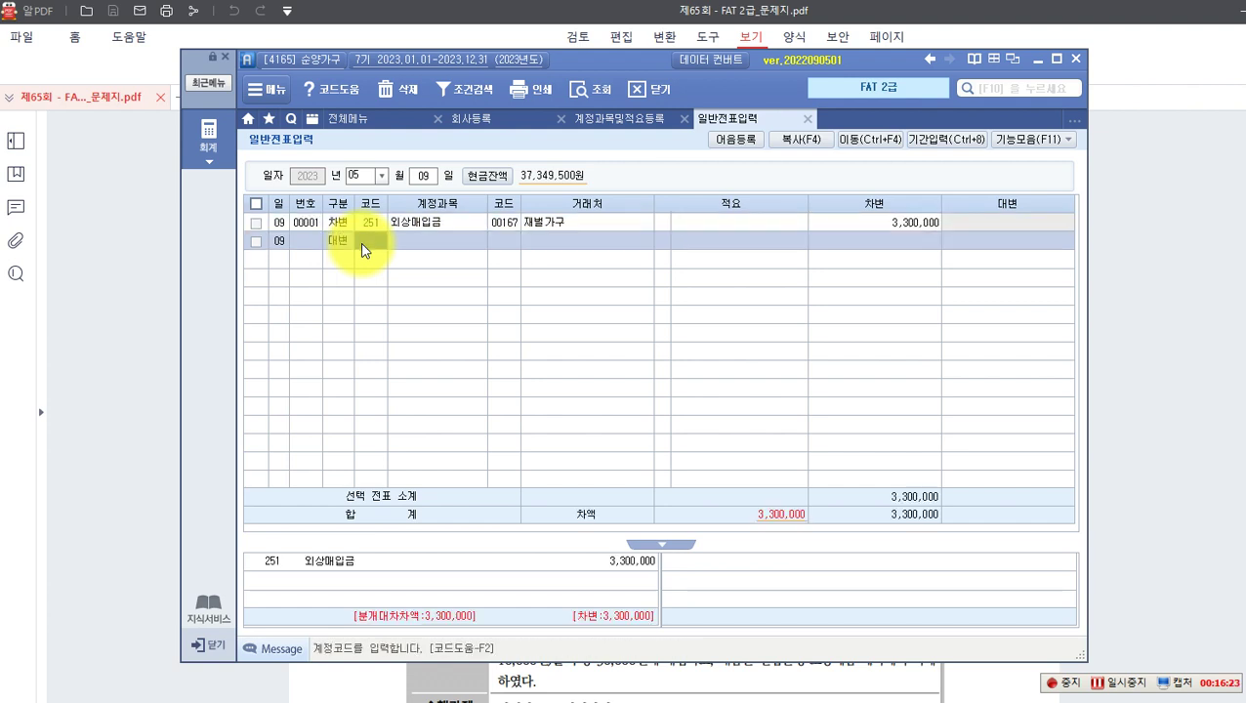
text(103)
key(Return)
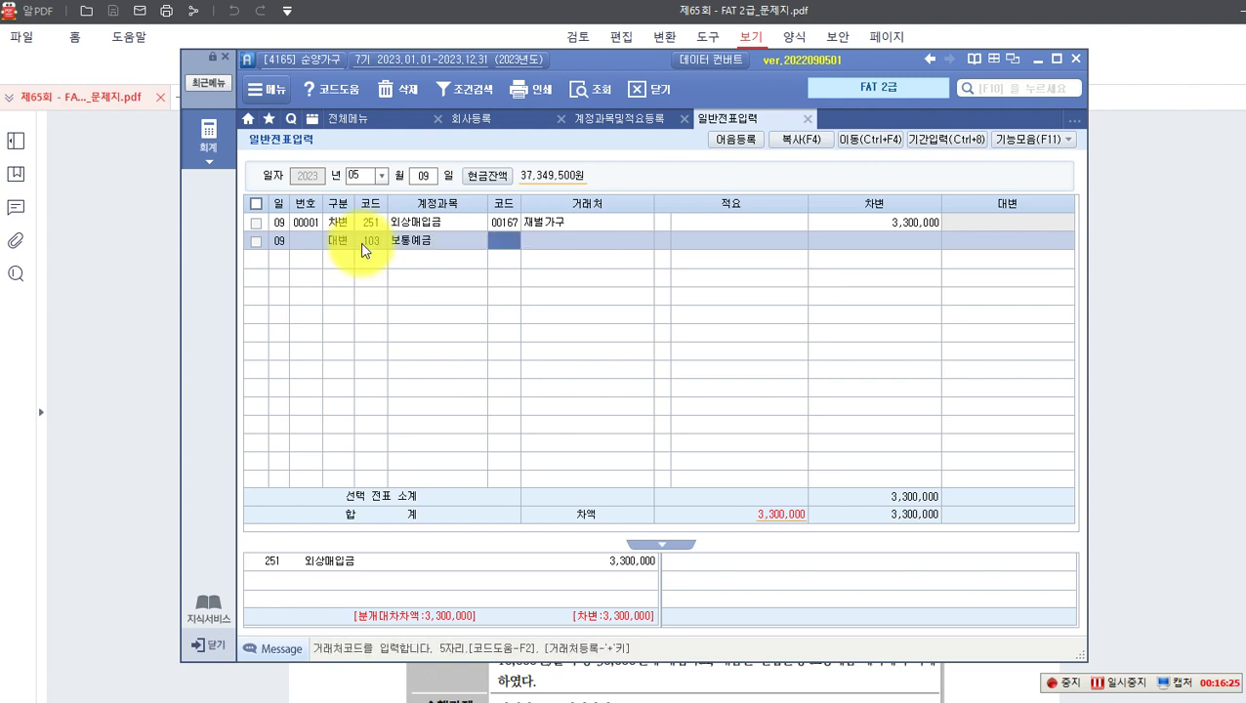
key(F2)
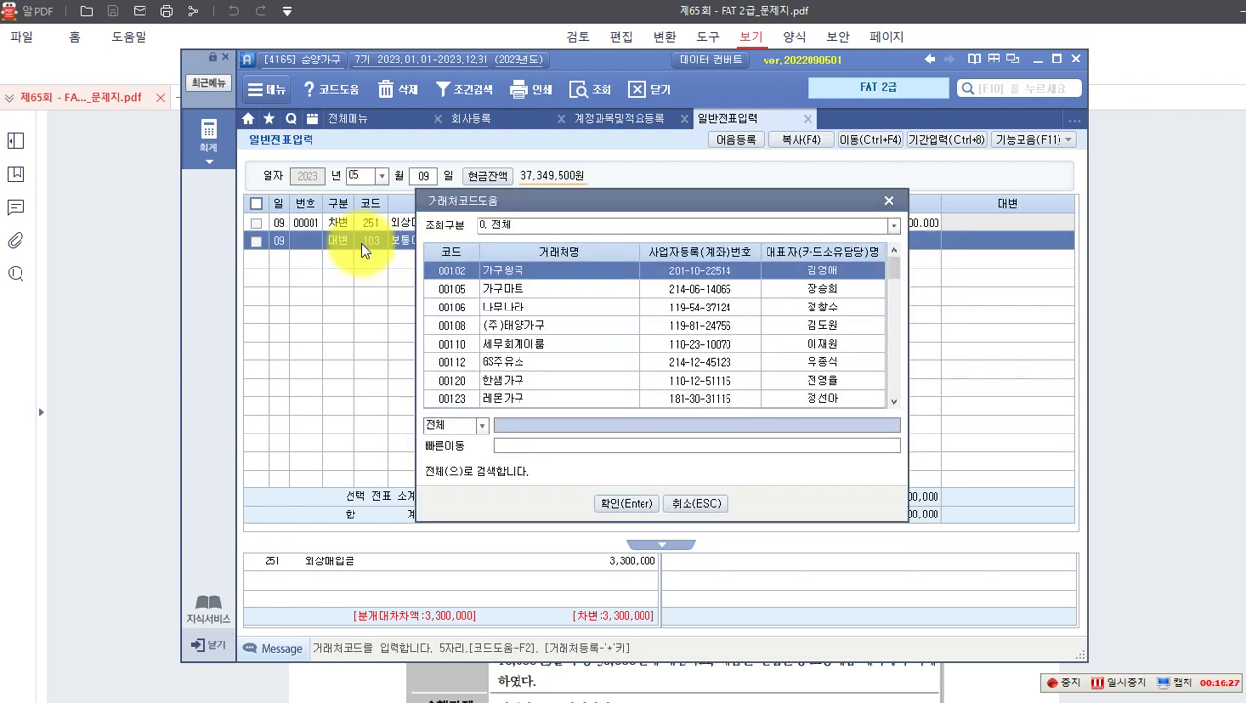
text(ㄱㄱ)
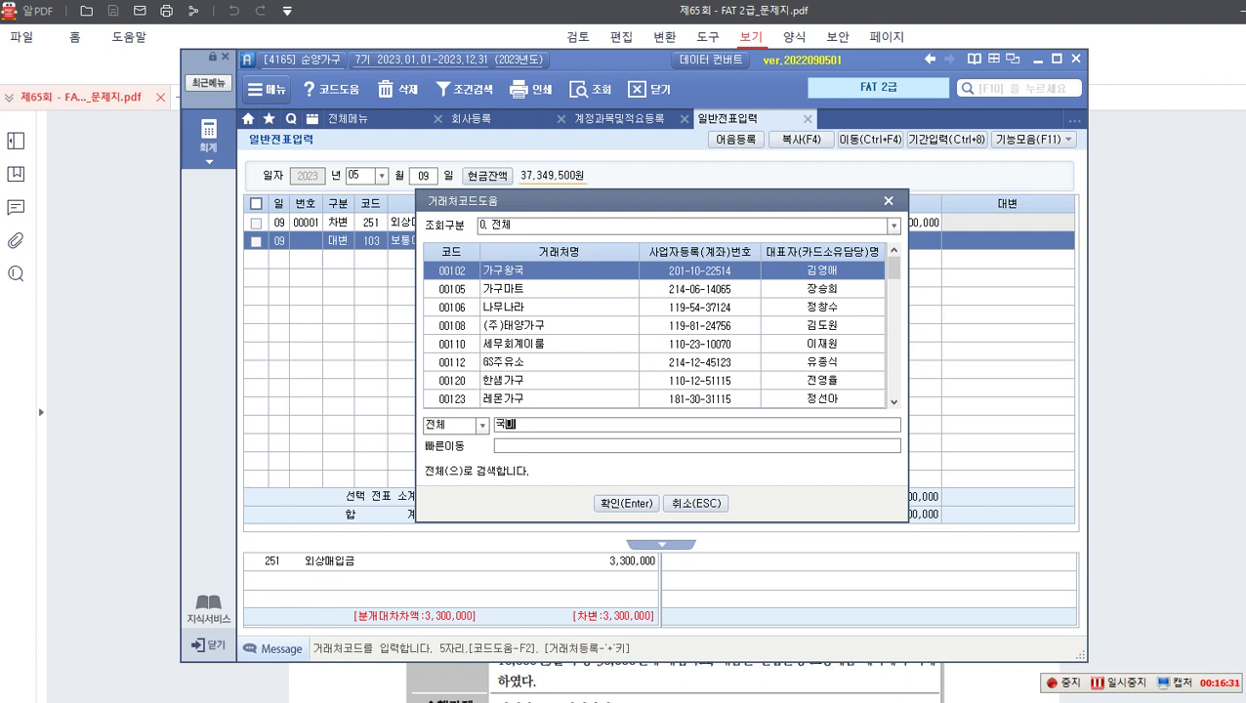
key(Return)
key(Down)
key(Down)
key(Up)
key(Up)
key(Return)
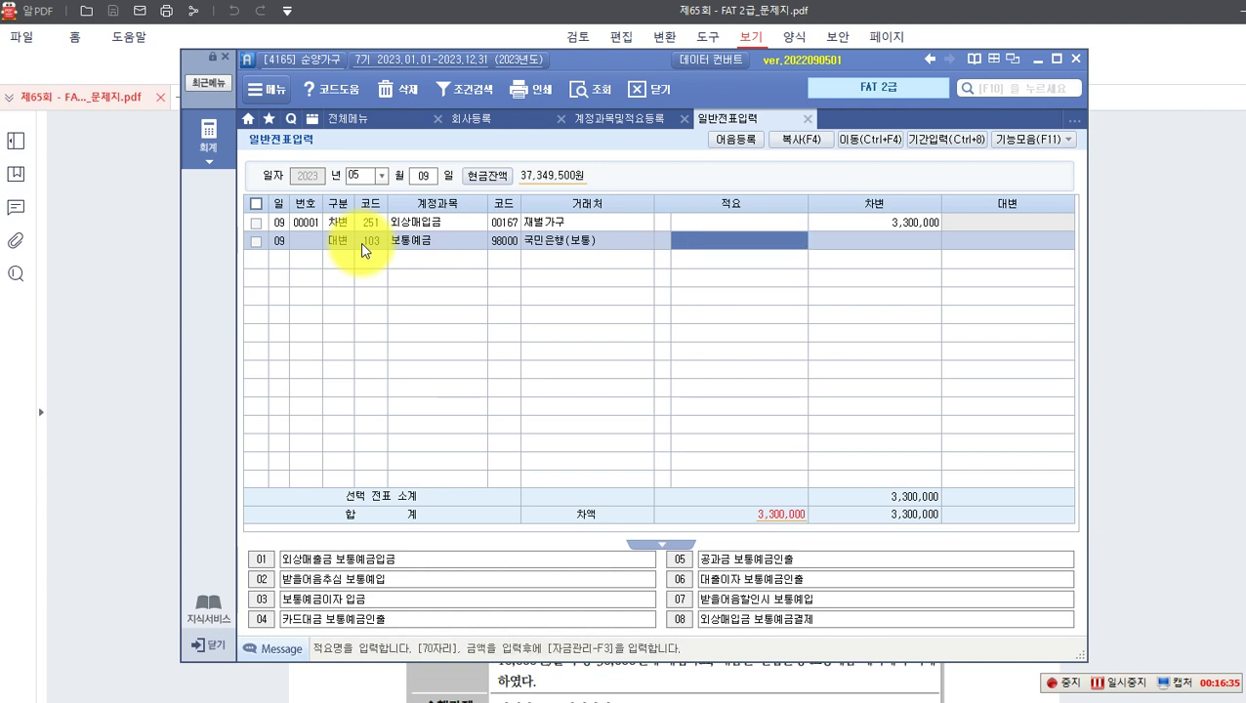
key(Return)
text(330)
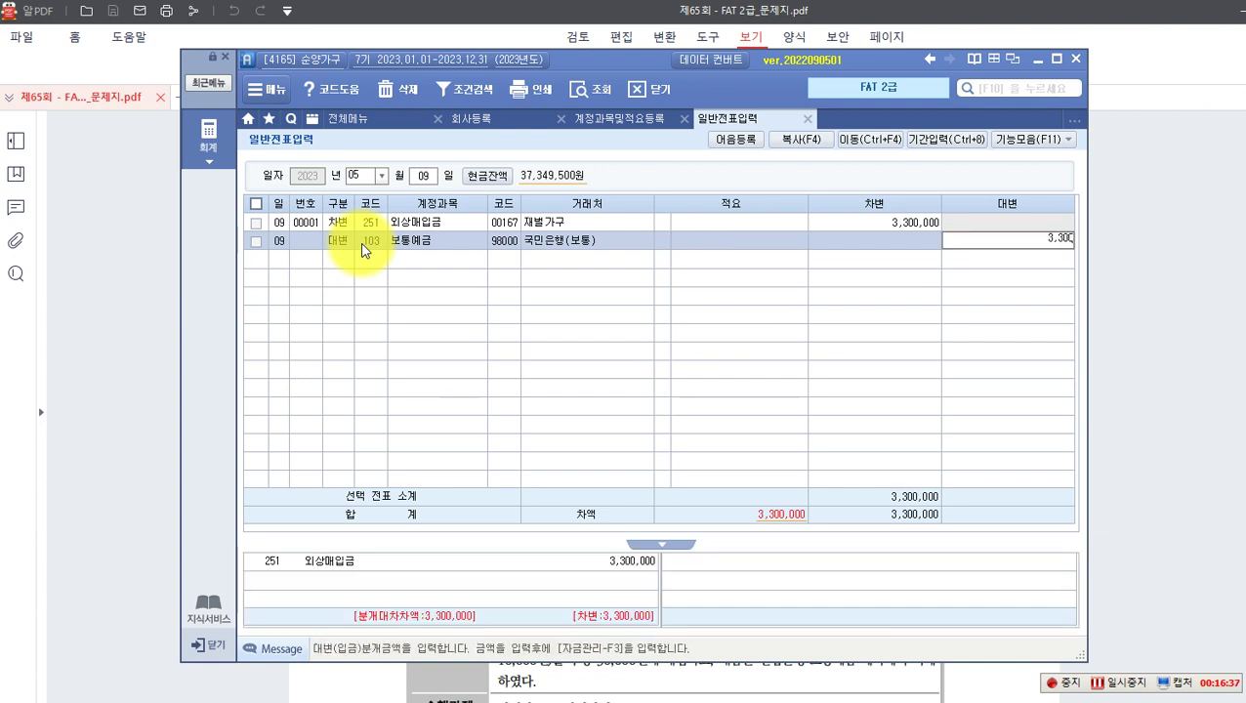
key(Return)
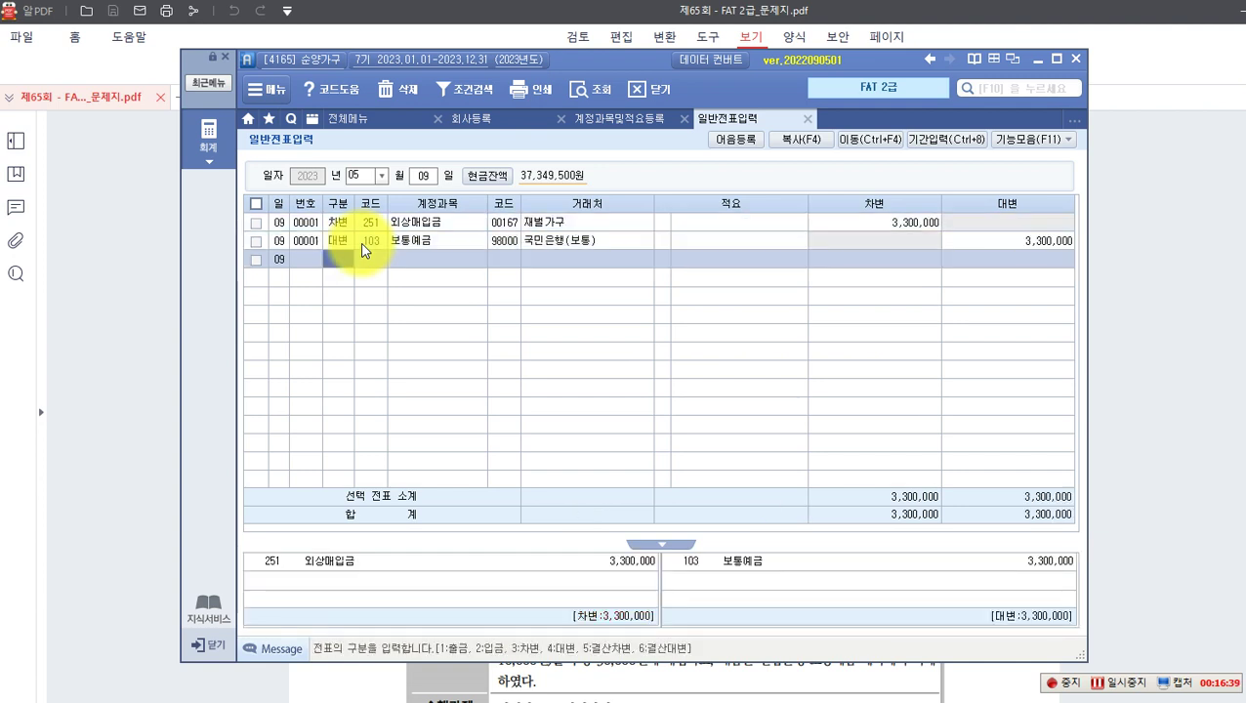
click(974, 240)
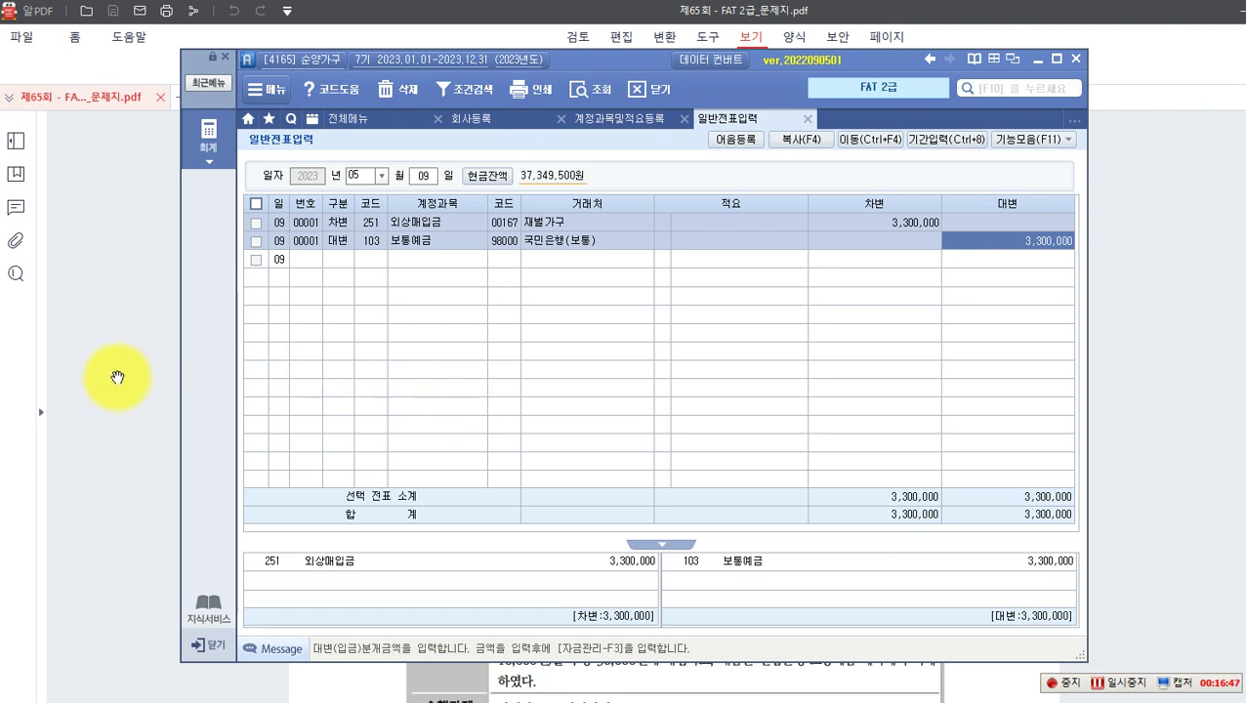
click(117, 377)
Step: Scroll to problem 4 and box its 2023-06-07 date and (주)대박 in red
scroll(148, 377, down, 3)
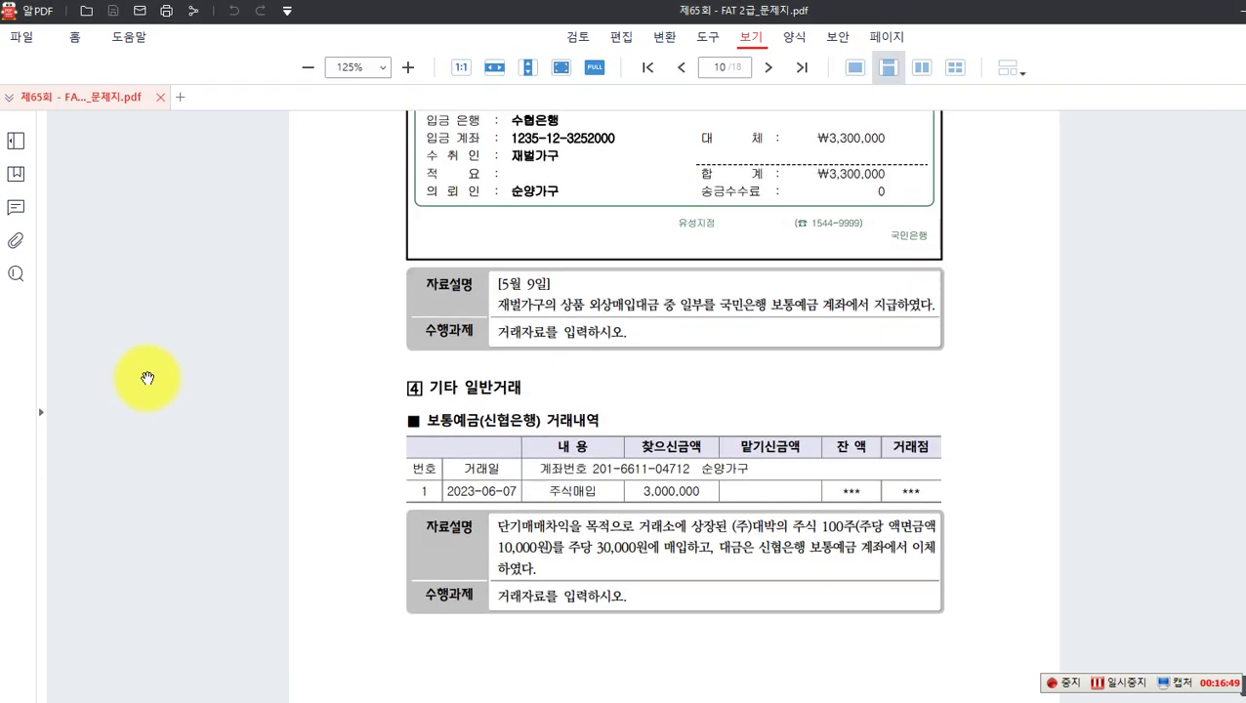
scroll(147, 378, down, 3)
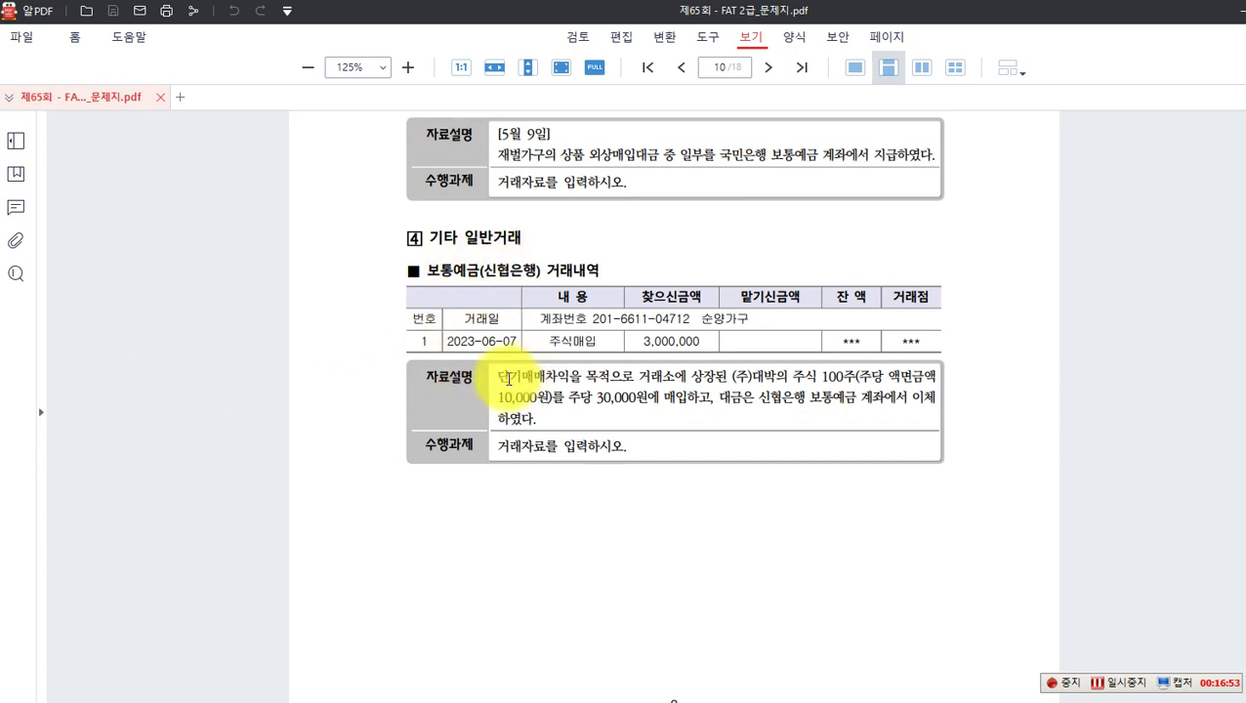
key(ctrl+2)
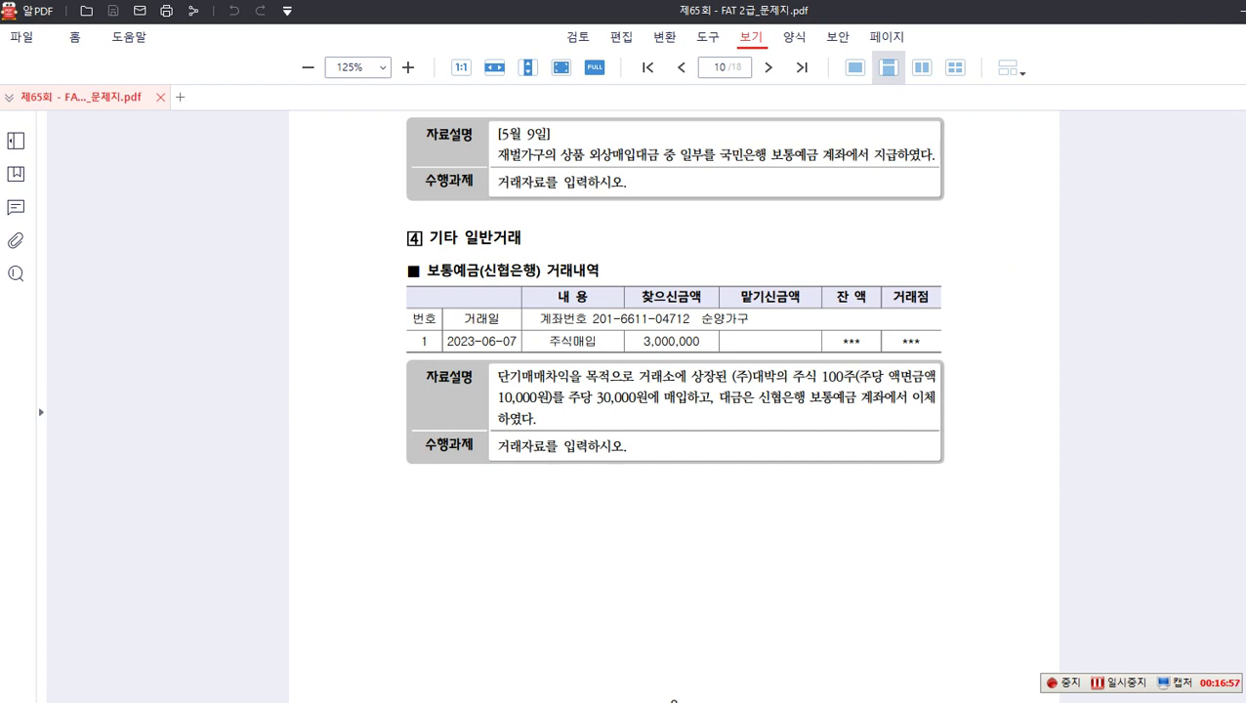
mouse_move(441, 331)
mouse_down()
mouse_move(519, 349)
mouse_move(515, 390)
mouse_move(621, 394)
mouse_move(612, 387)
mouse_up()
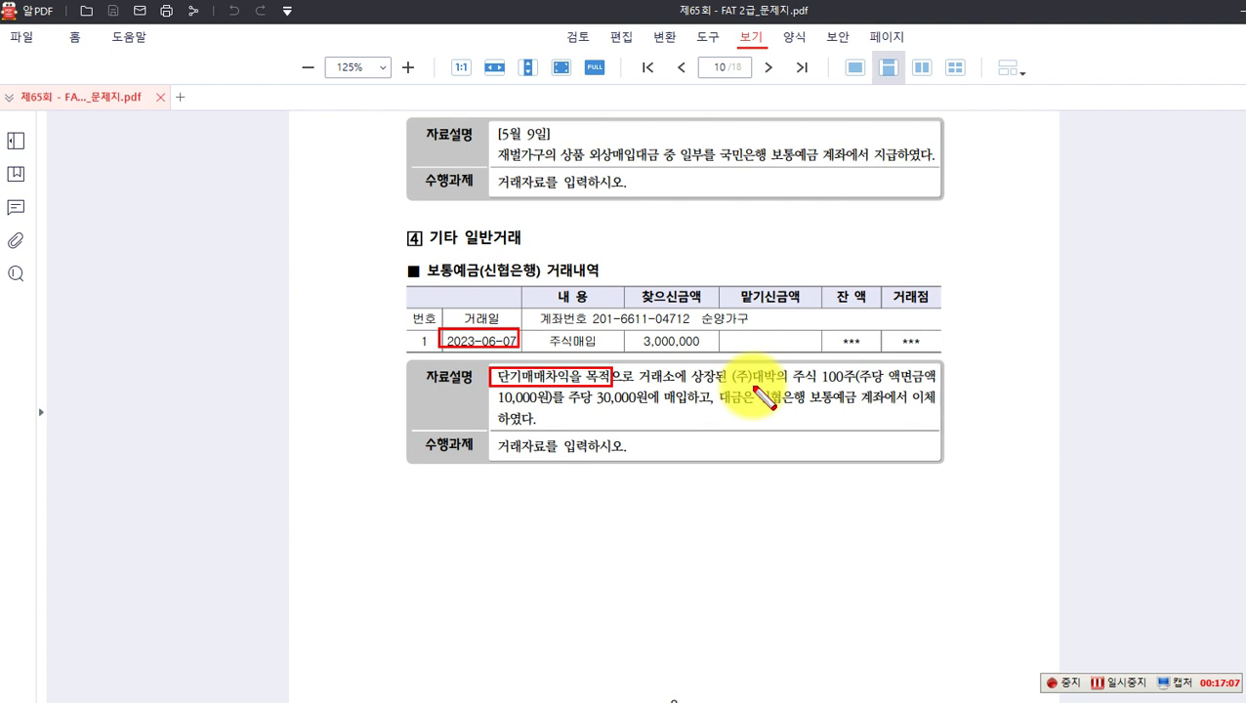
mouse_move(727, 365)
mouse_down()
mouse_move(796, 388)
mouse_move(778, 388)
mouse_up()
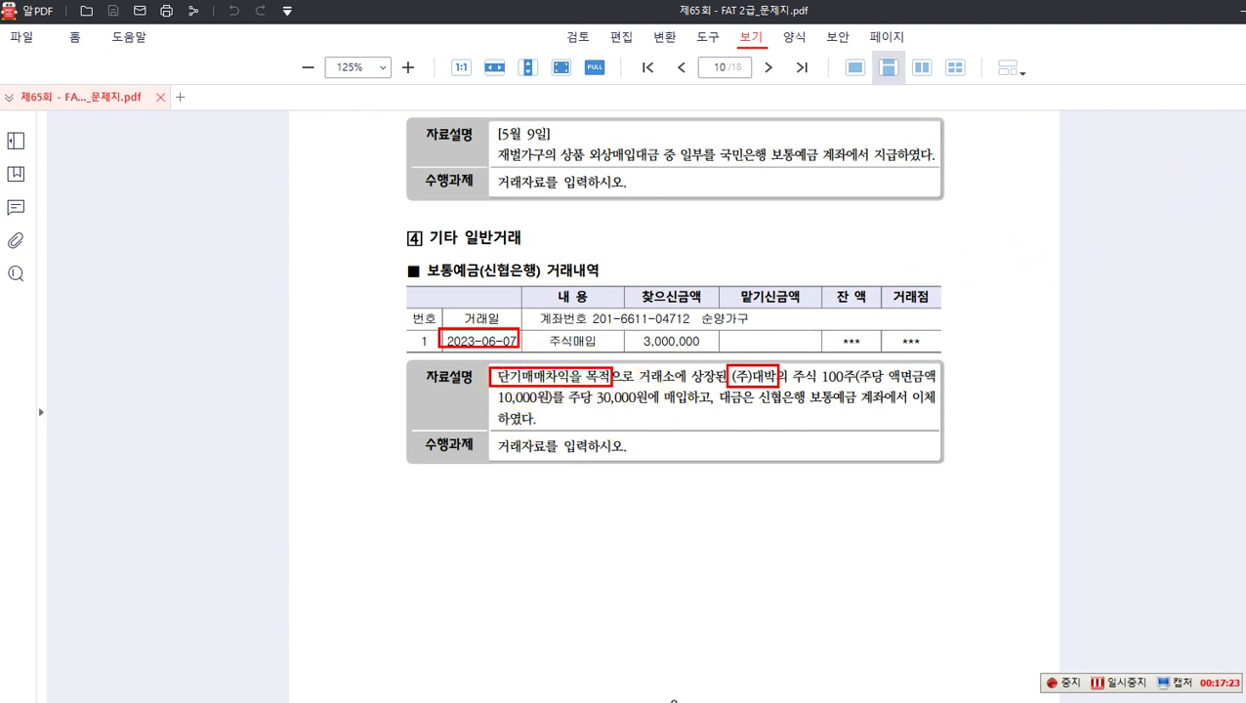
click(432, 499)
Step: Write the note (차) 단기매매증권 3,000,000 (대) 보통예금(신협은행) 3,000,000 below problem 4
text((차) 단기매매증권)
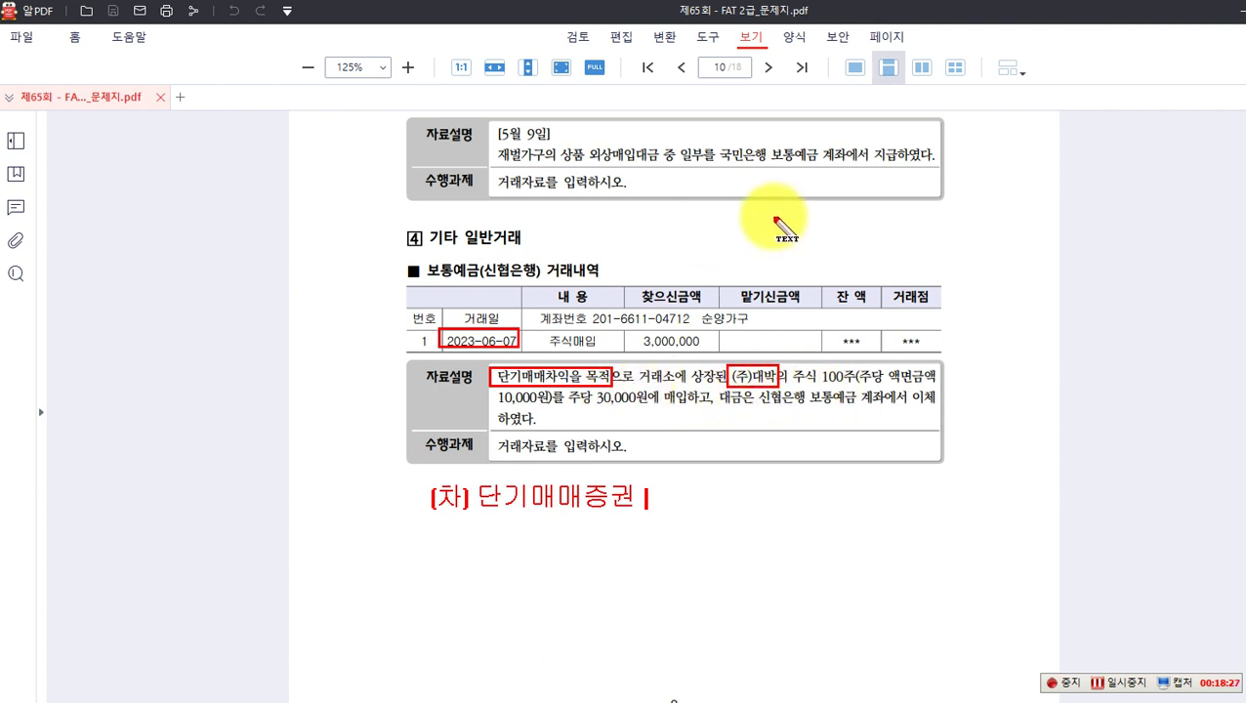
text(3,000,000  (대)
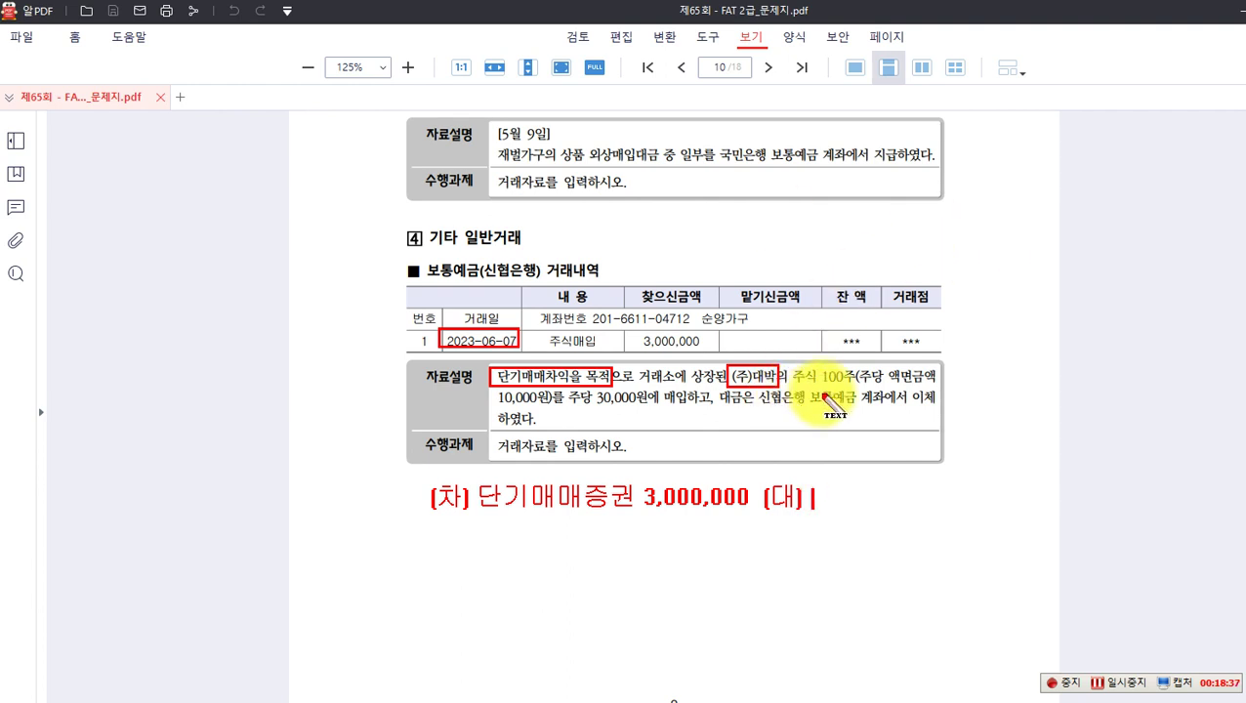
text(보)
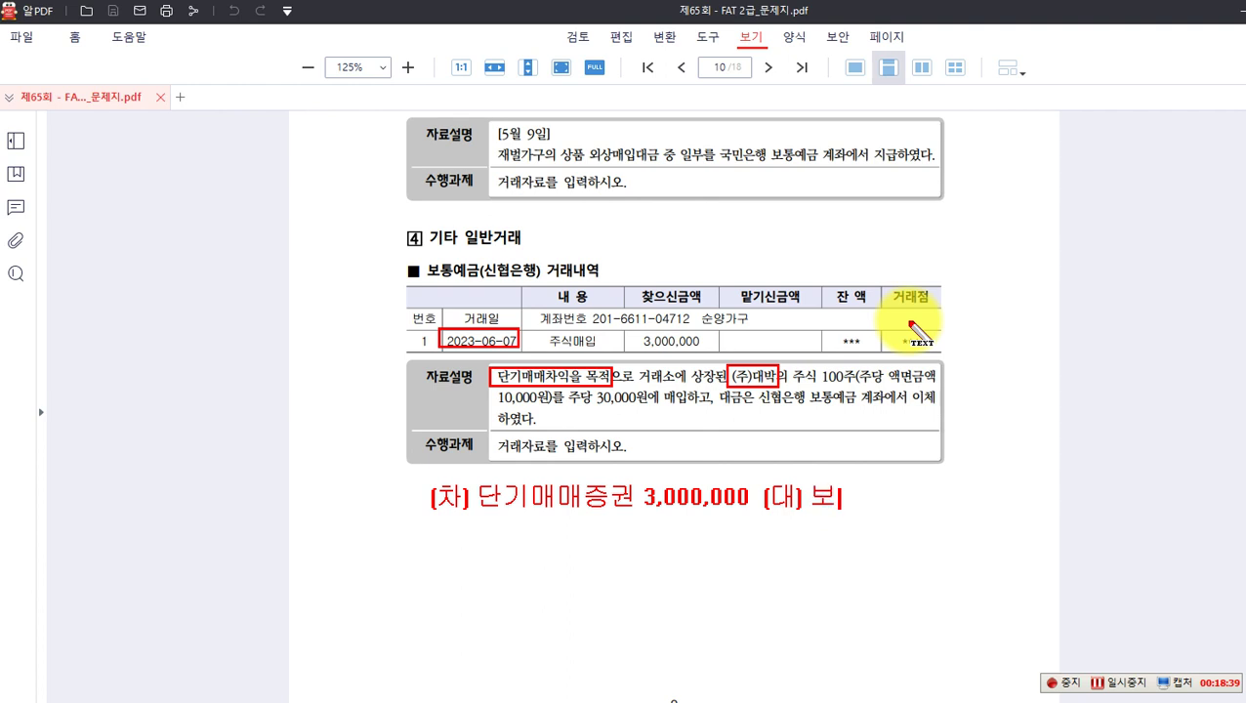
text(통ㅇ)
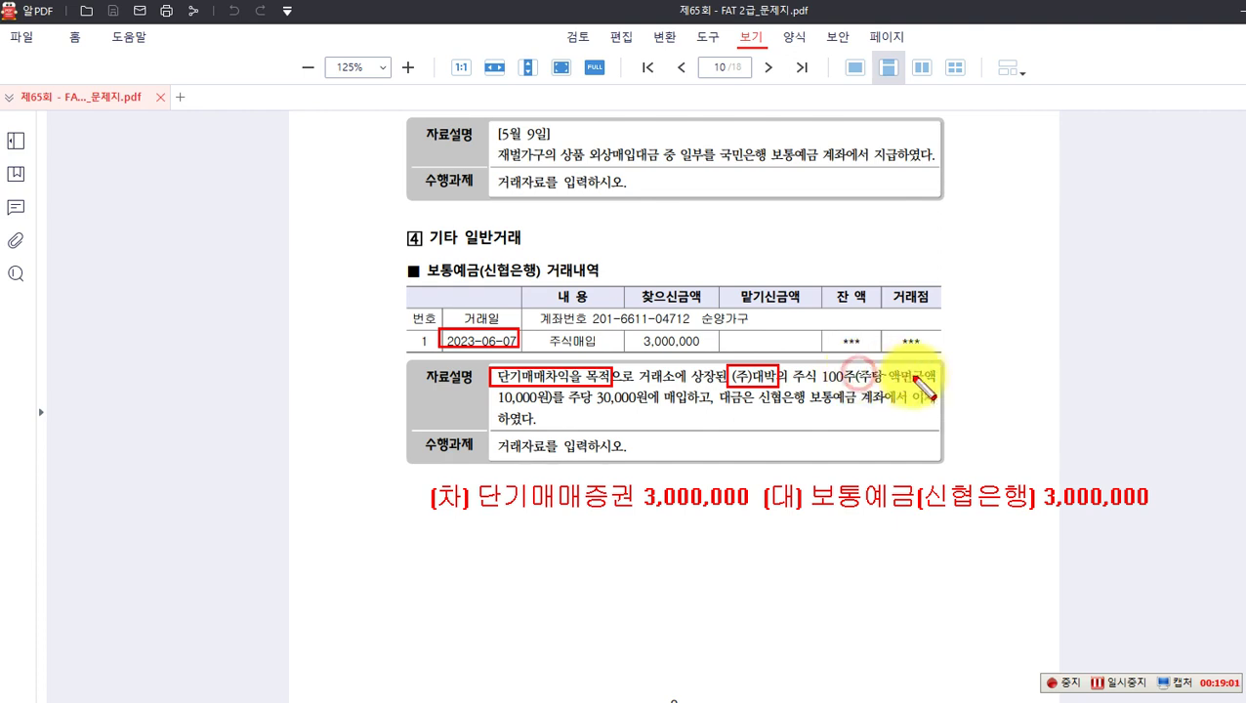
Step: Strike out the 10,000원 face value, box 주당 30,000원, then clear the red markup
drag(928, 376, 934, 376)
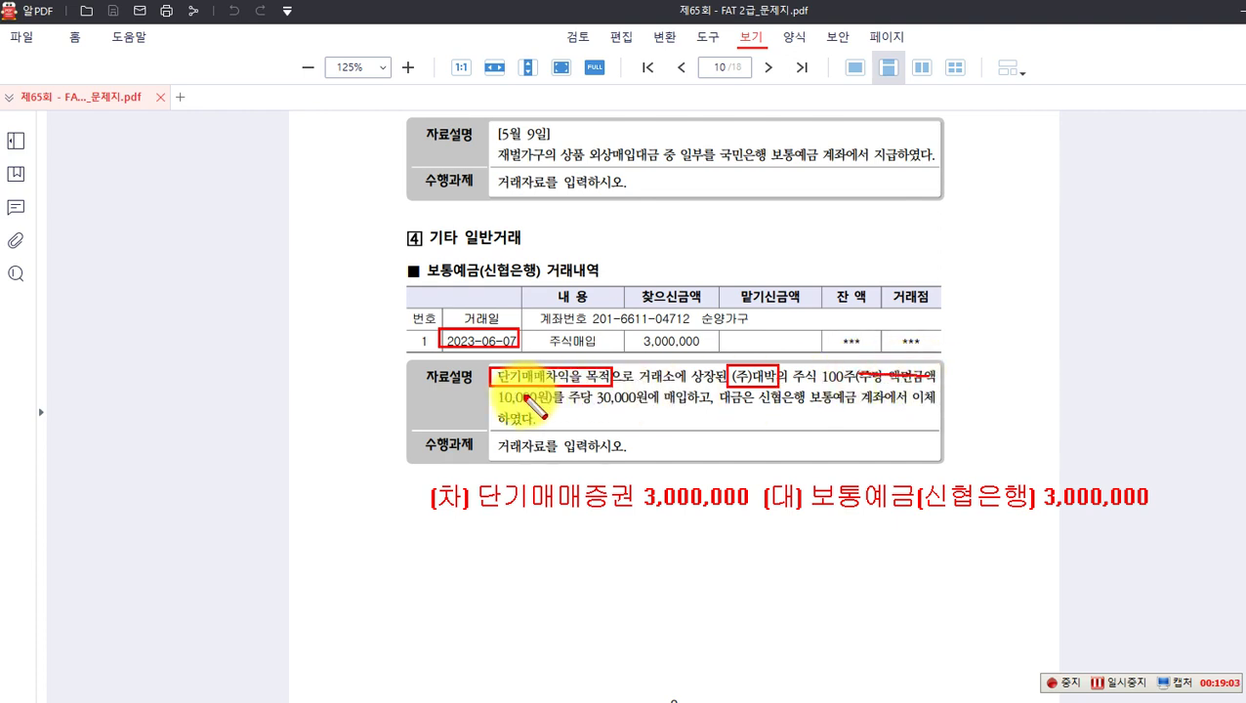
drag(494, 399, 544, 400)
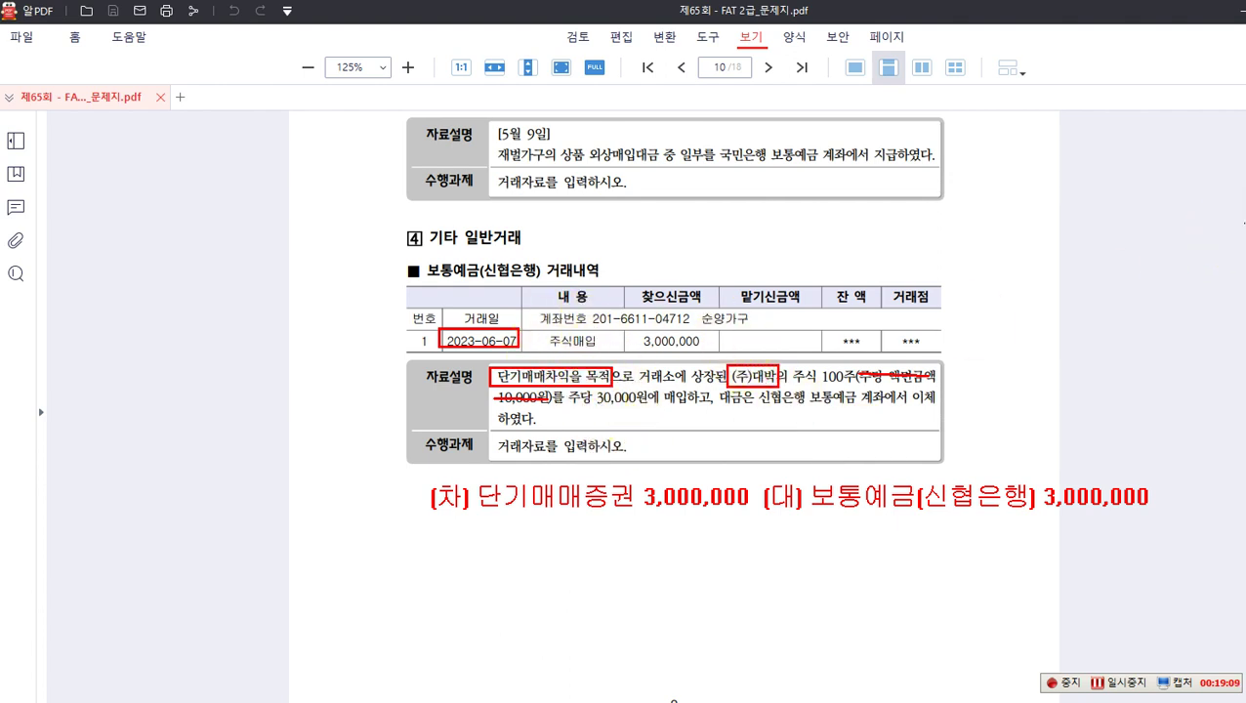
drag(568, 394, 647, 409)
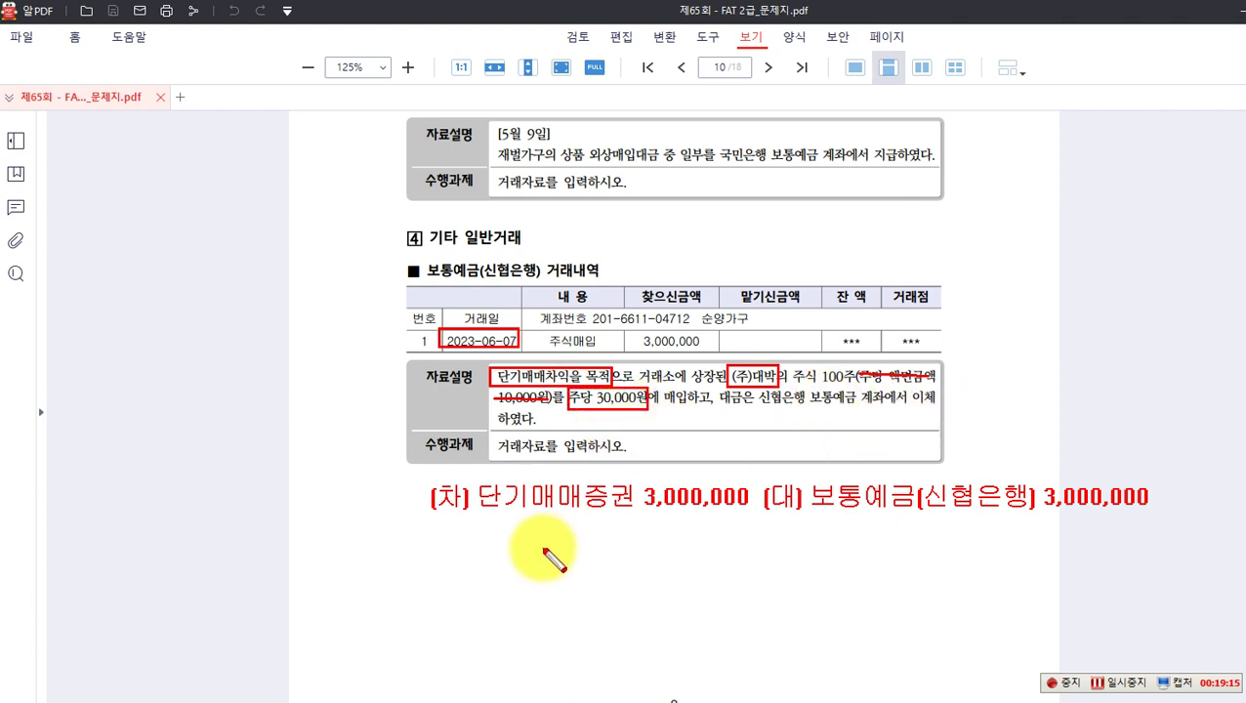
drag(498, 371, 521, 386)
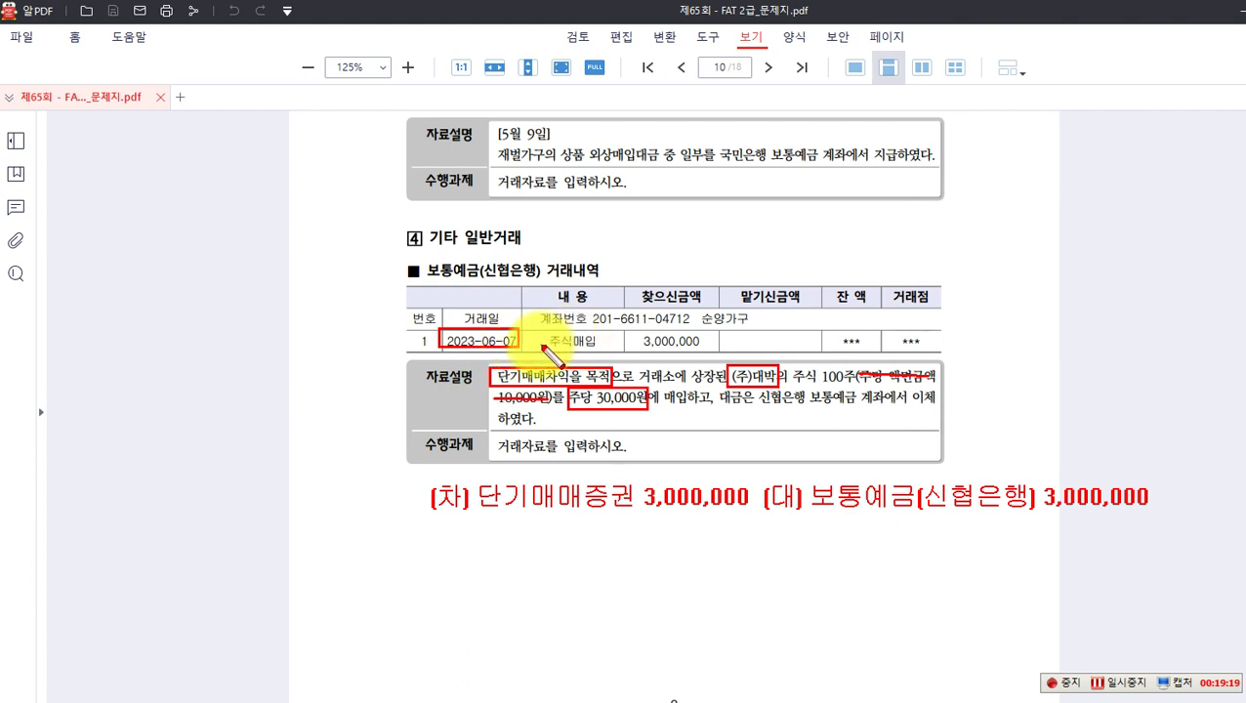
key(Escape)
Step: Back in 일반전표입력, set the voucher date to 06/07
click(838, 701)
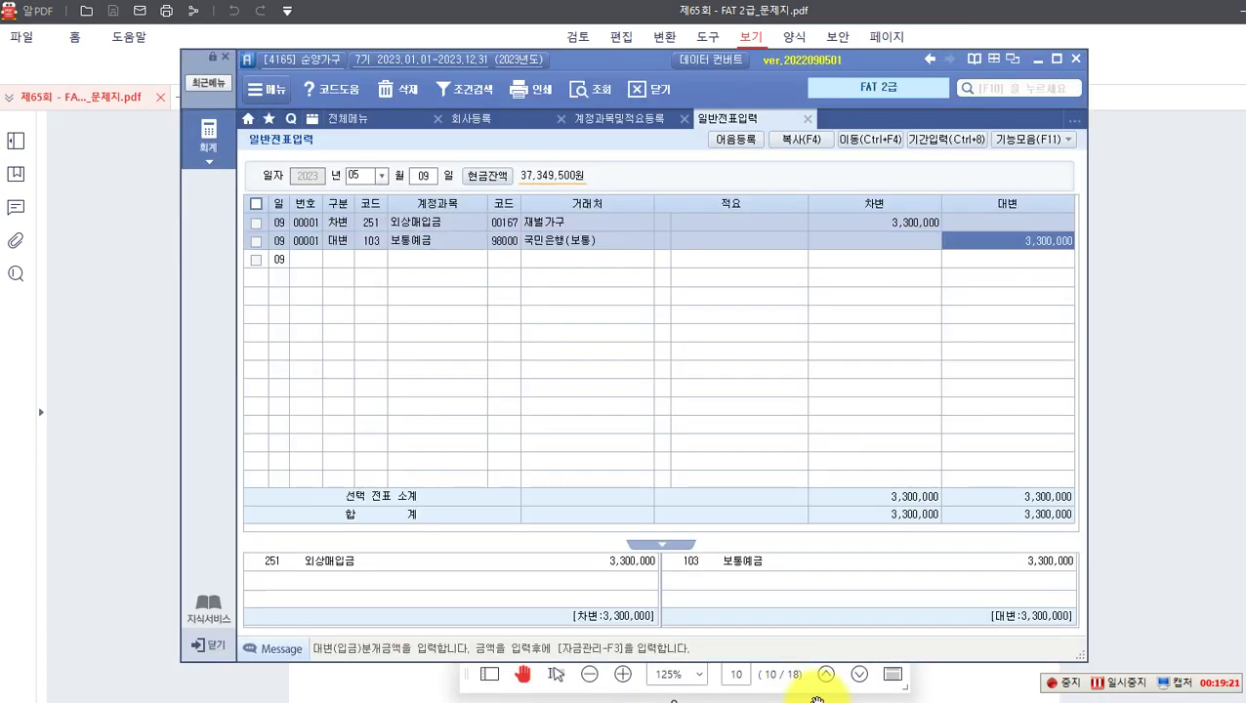
click(382, 180)
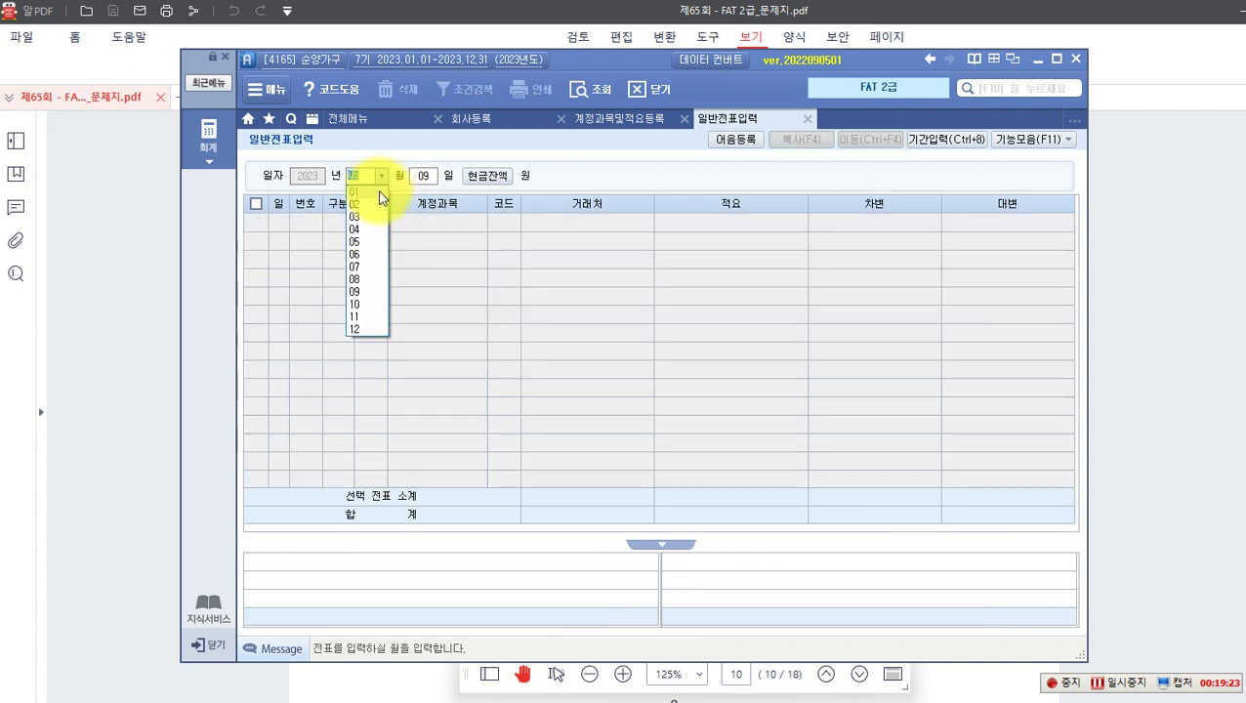
click(363, 261)
click(361, 257)
Step: Enter the debit line: 107 단기매매증권, 3,000,000
text(3)
key(Return)
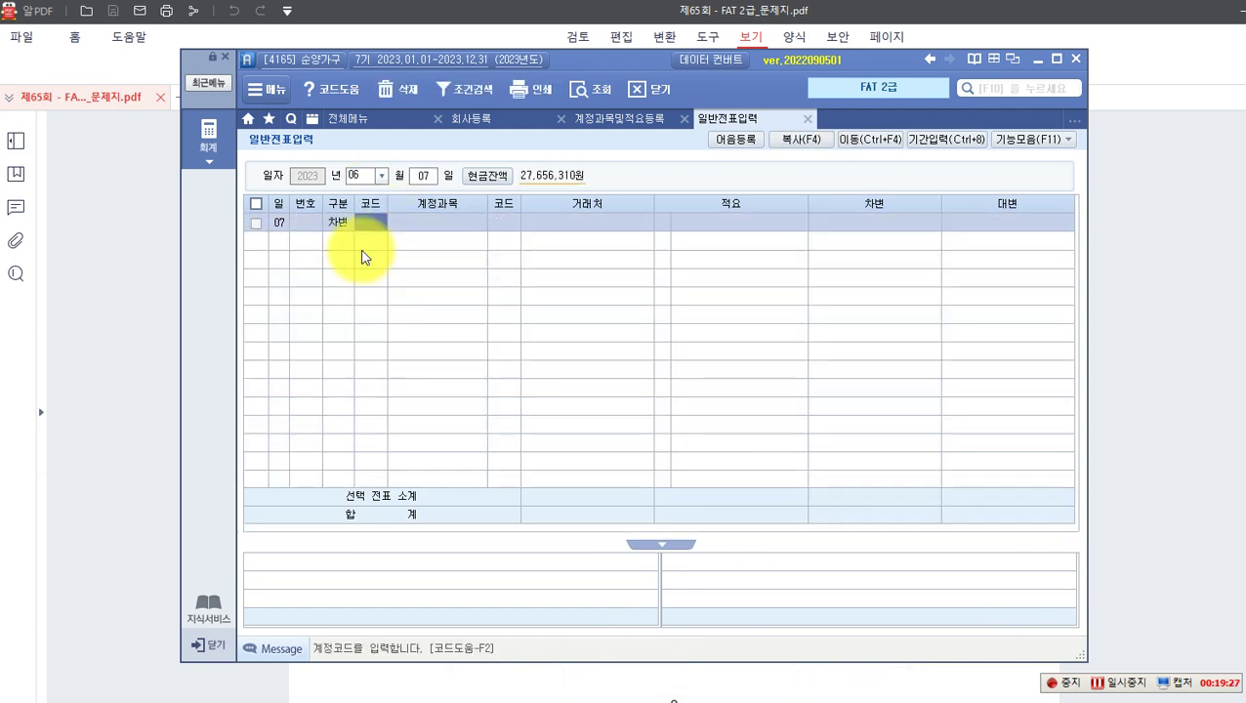
text(107)
key(Return)
key(Return)
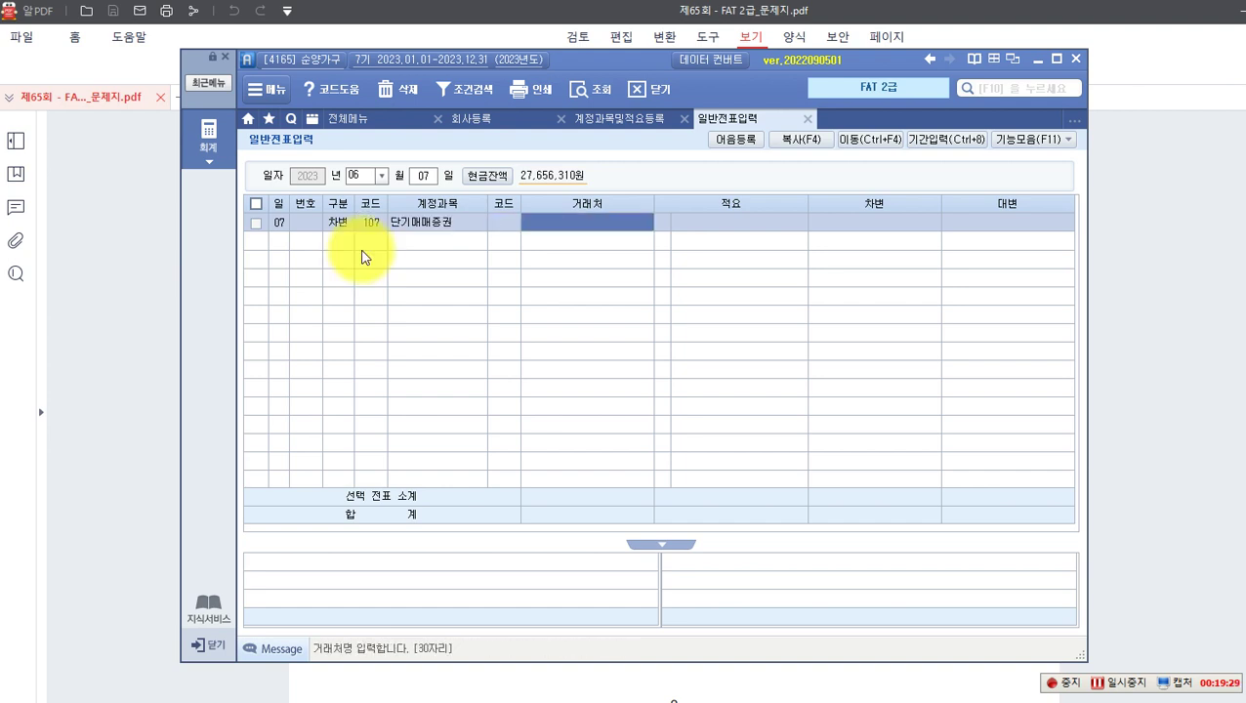
key(Return)
key(Return)
text(3,000,000)
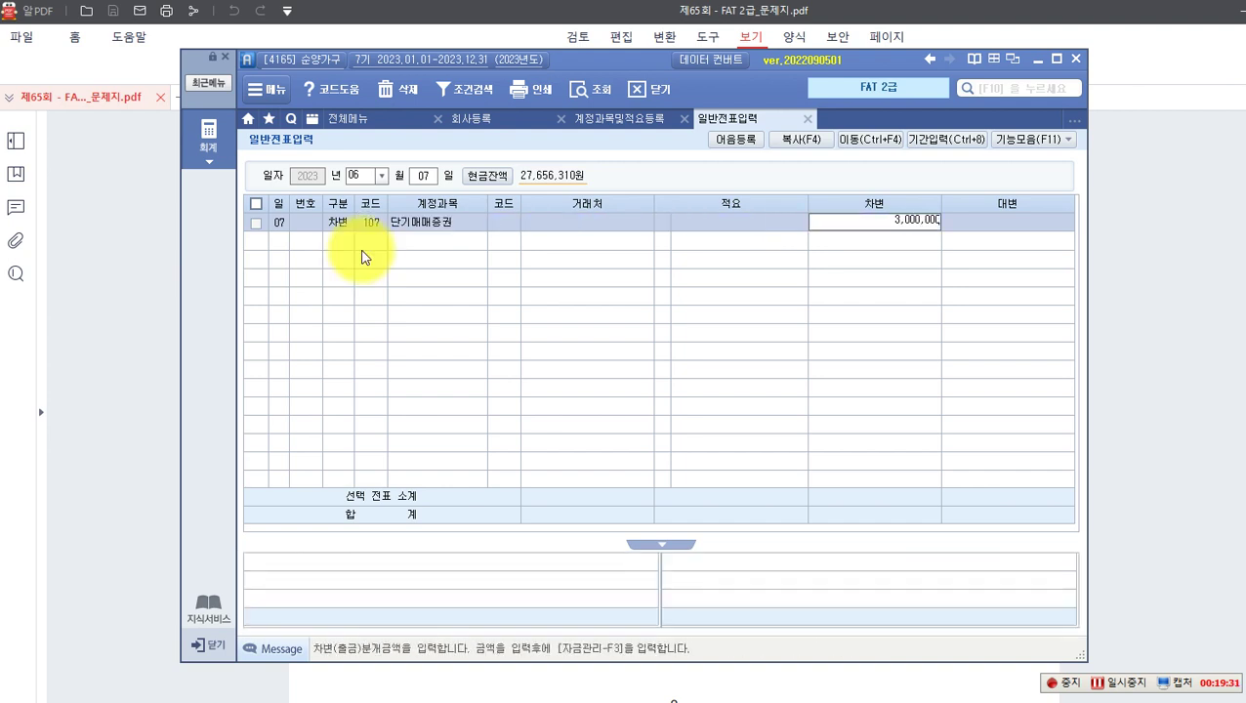
key(Return)
Step: Enter the credit line: 103 보통예금, partner 신협은행(보통), 3,000,000
key(Return)
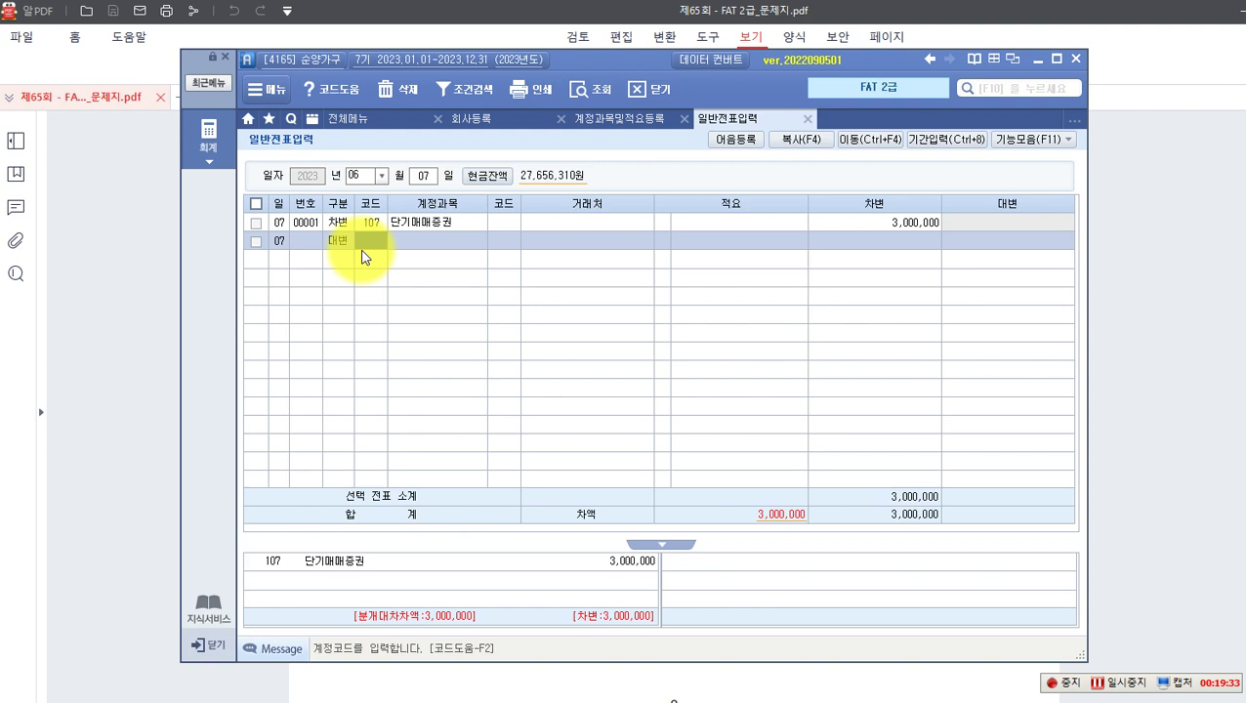
text(103)
key(Return)
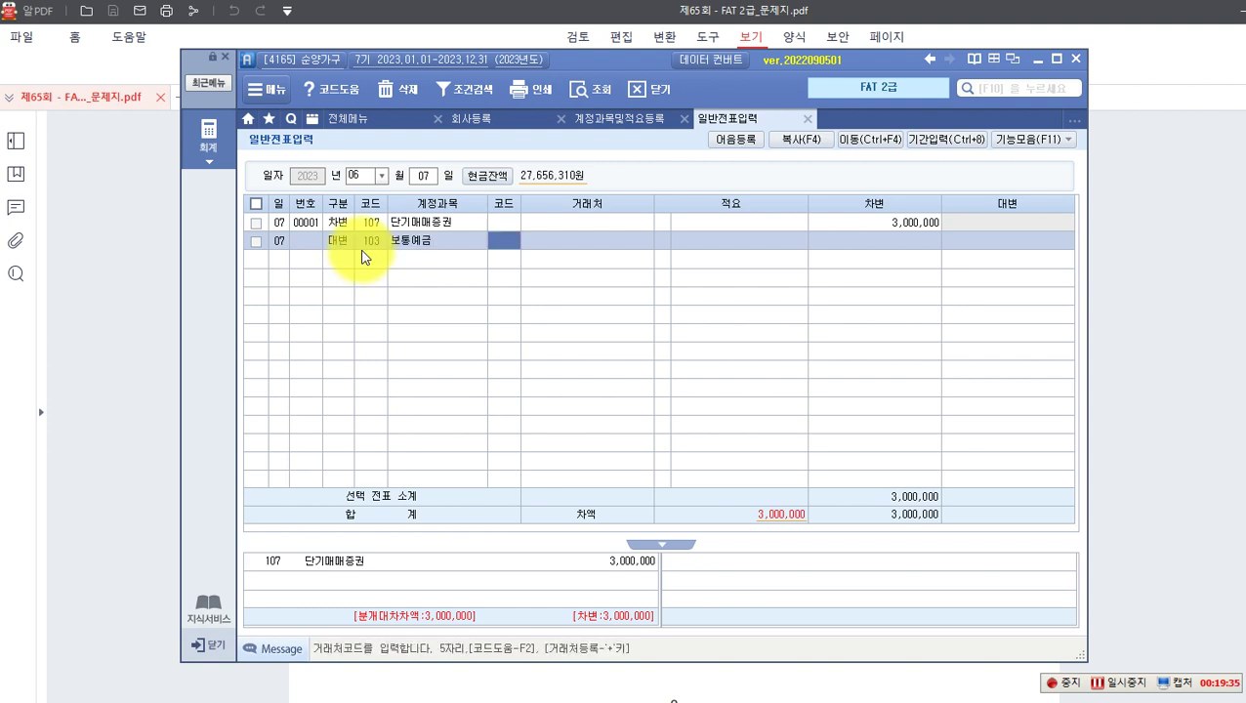
text(신협)
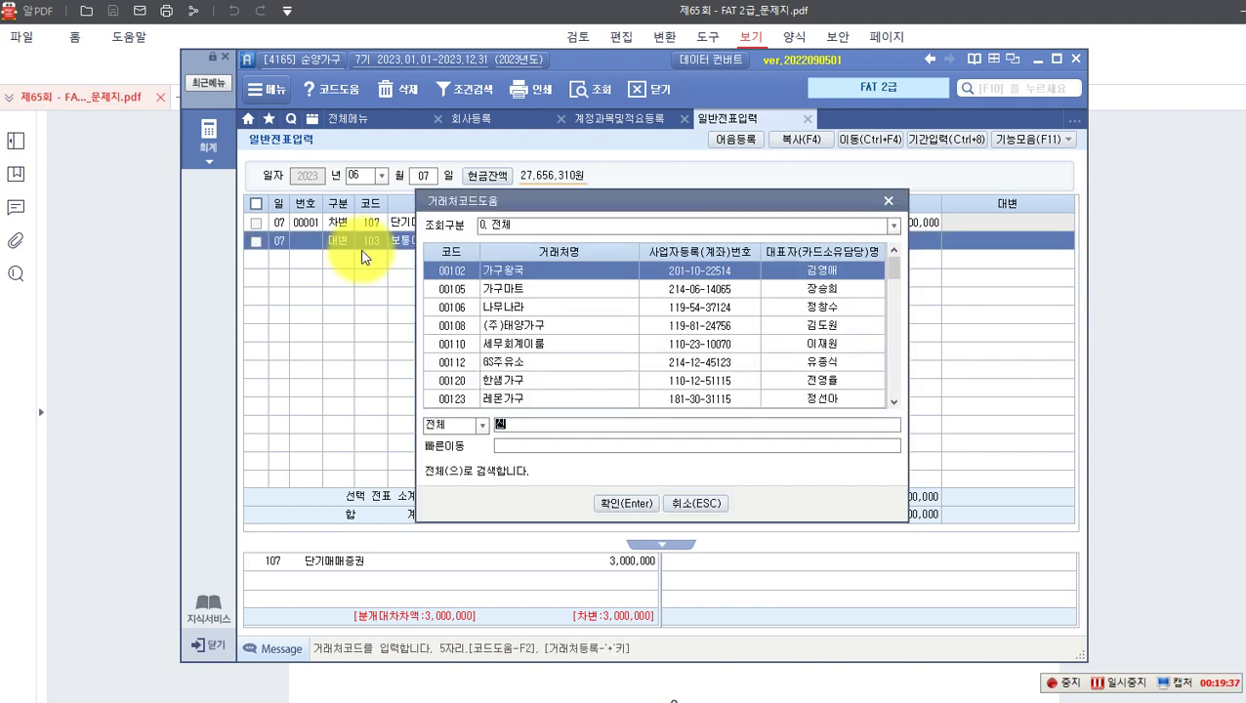
key(Return)
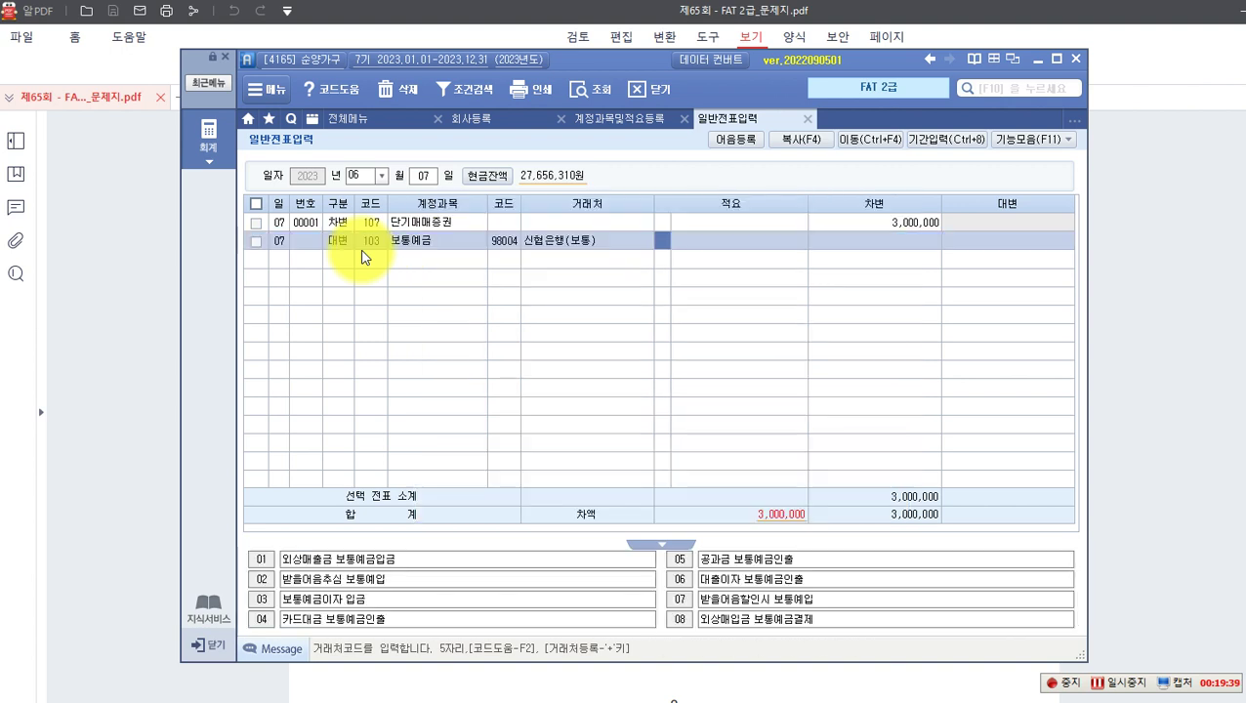
key(Return)
text(3,000,000)
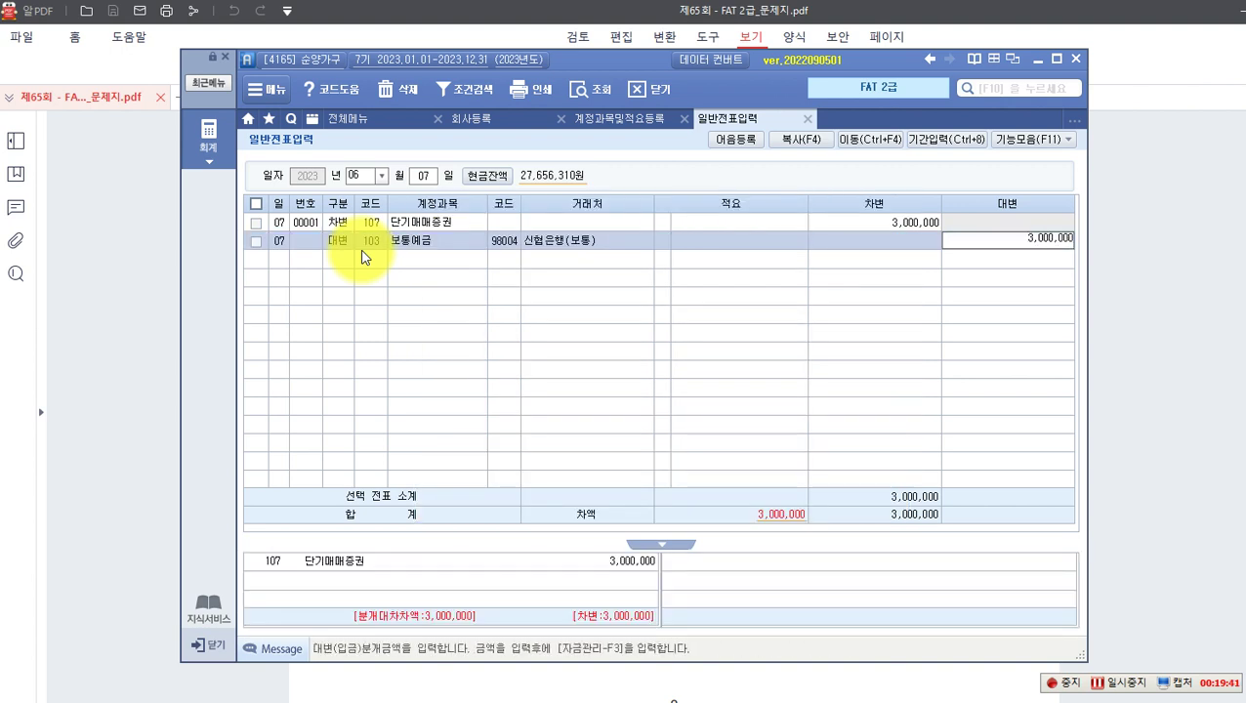
key(Return)
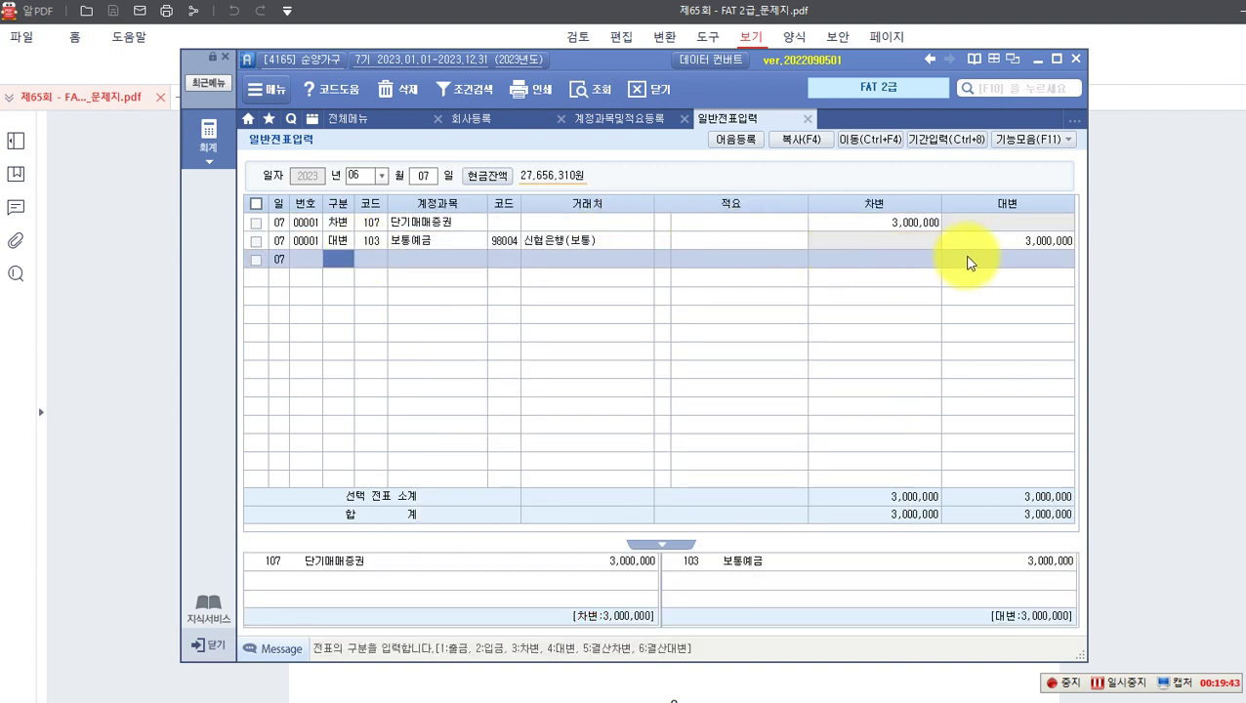
click(978, 245)
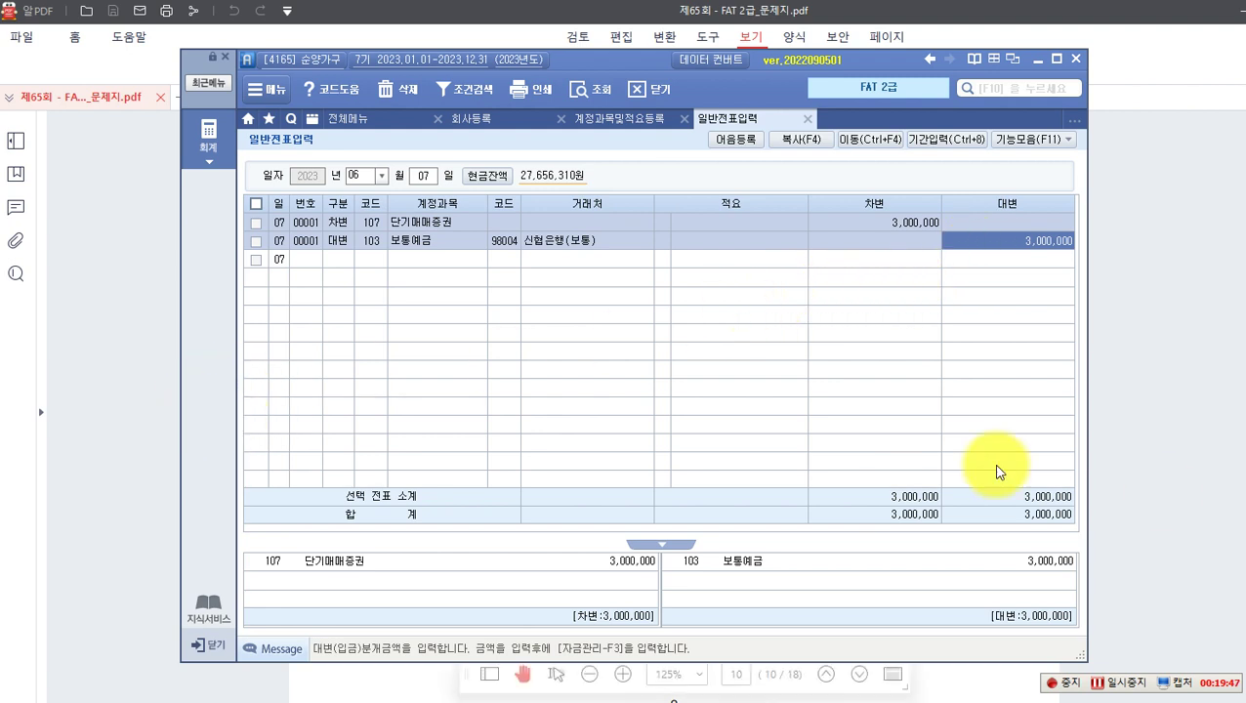
click(139, 411)
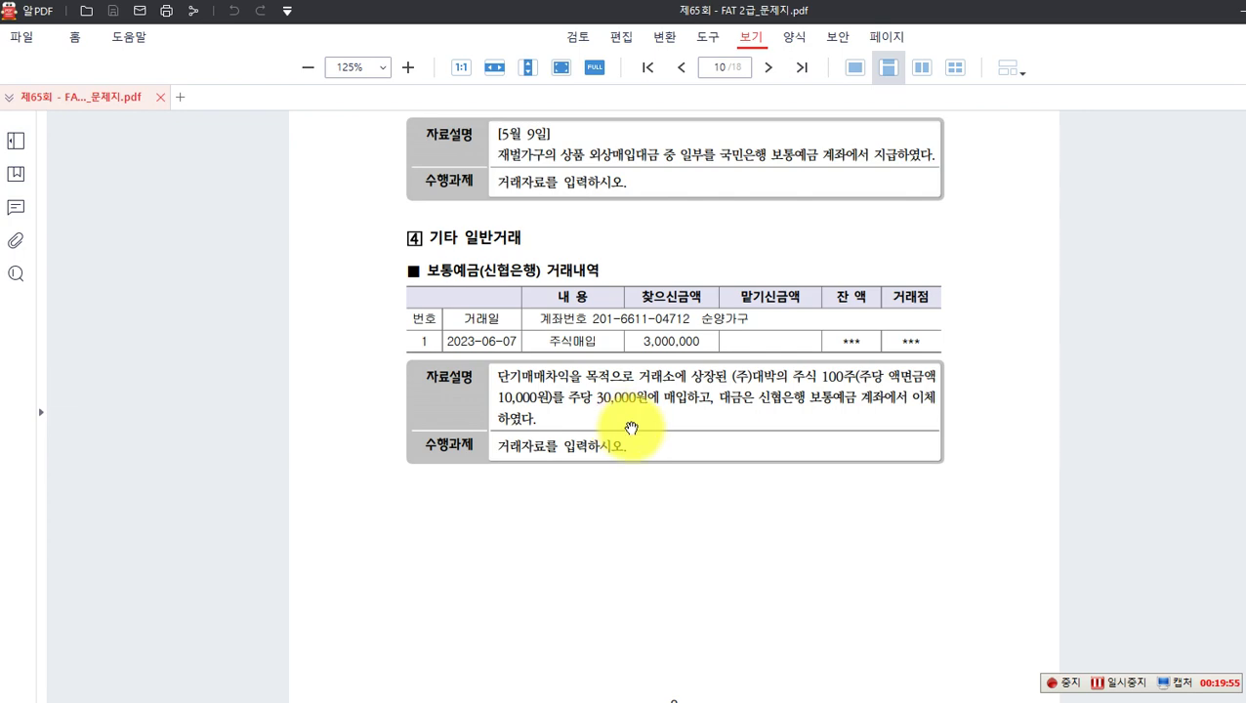
Step: Scroll to page 11 to show problem 5's 2023.9.13 거래명세서 for 가구천국
scroll(632, 428, down, 10)
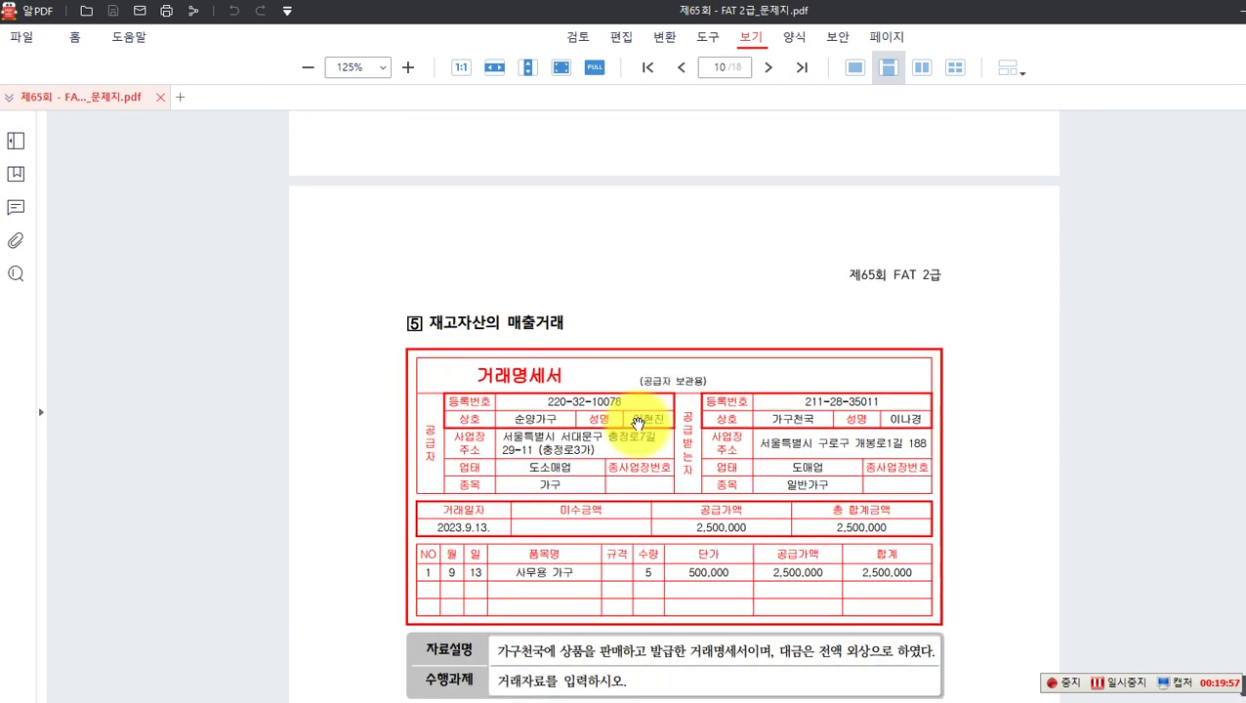
scroll(637, 424, up, 2)
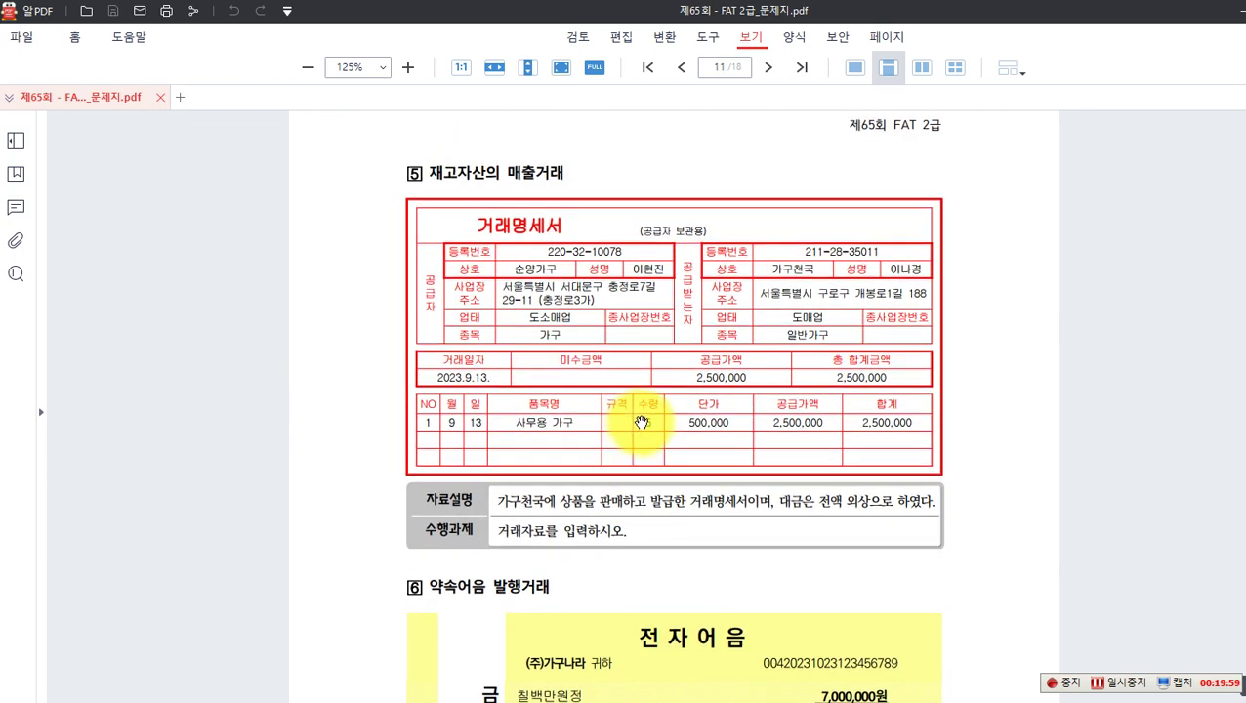
scroll(641, 422, down, 1)
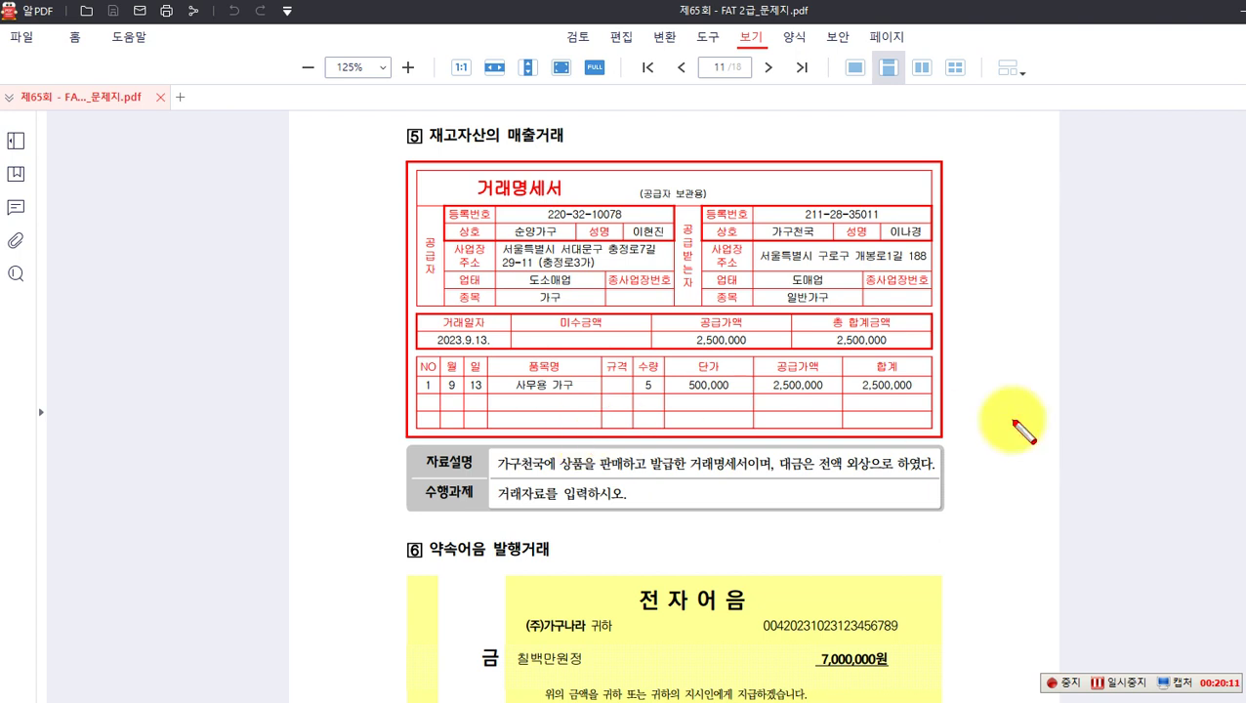
Step: Box the 9/13 date, 가구천국 and 외상 on the invoice in red
drag(439, 368, 487, 396)
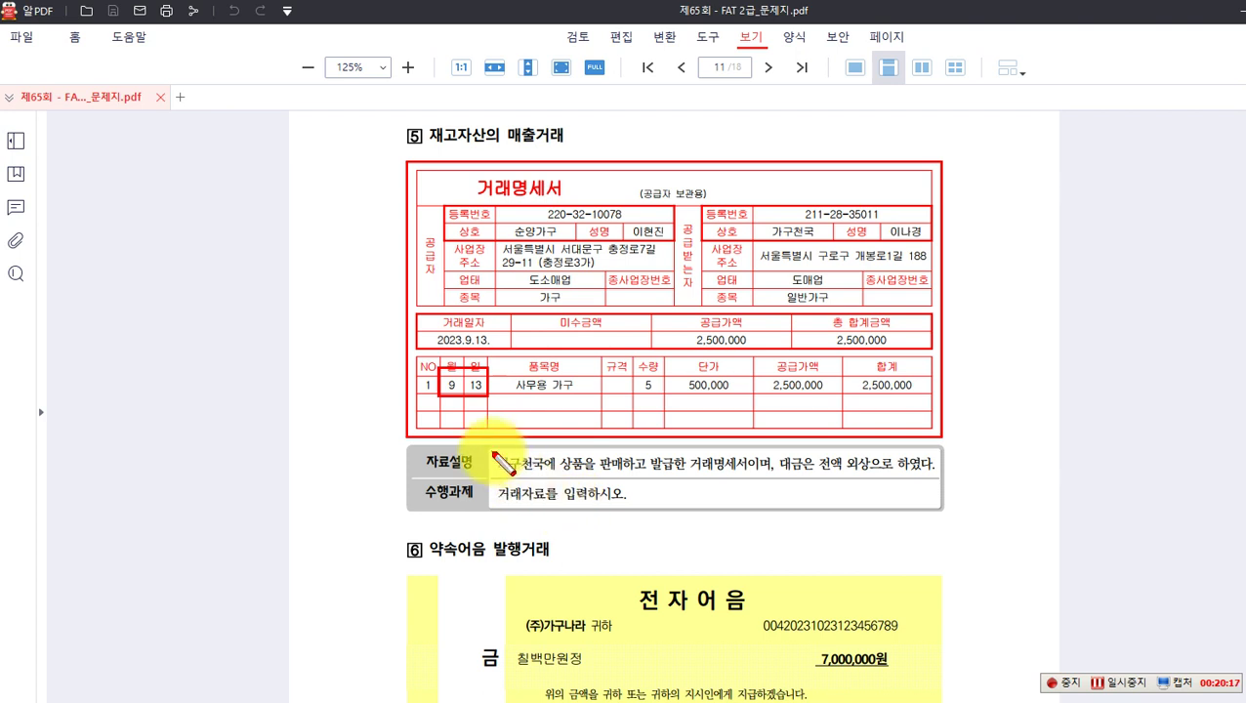
drag(493, 452, 586, 474)
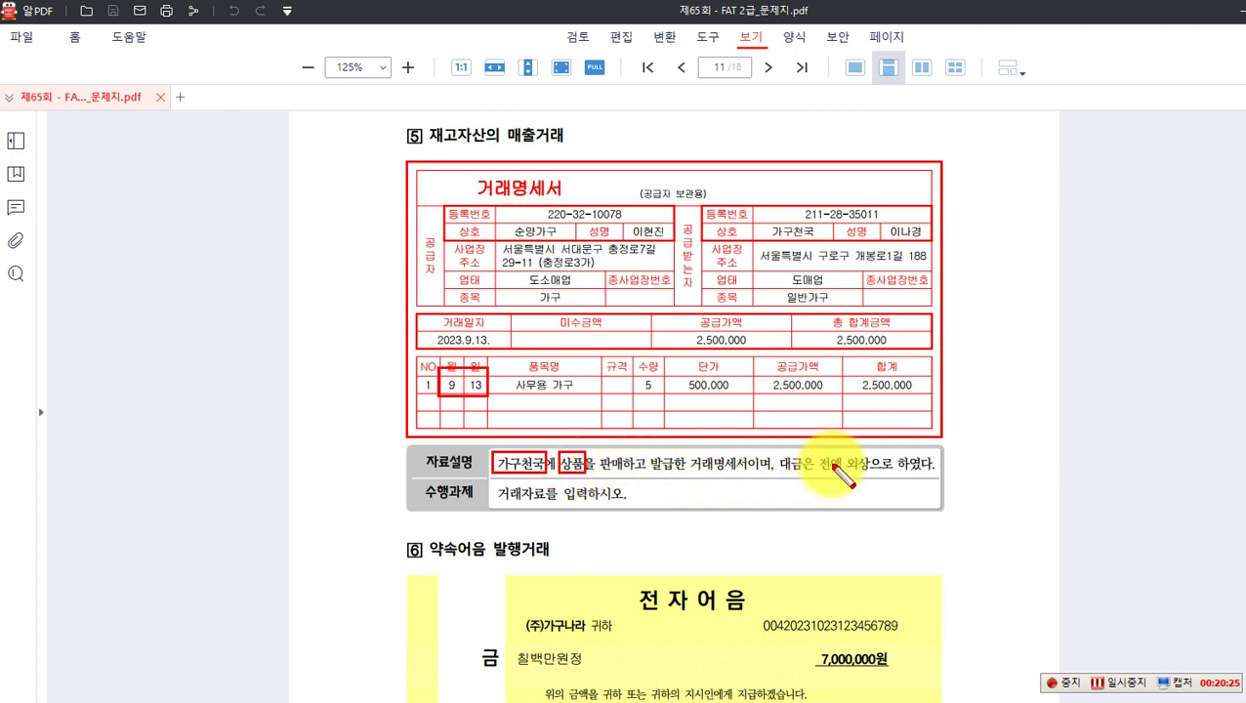
mouse_move(844, 450)
mouse_down()
mouse_move(886, 478)
mouse_move(874, 474)
mouse_up()
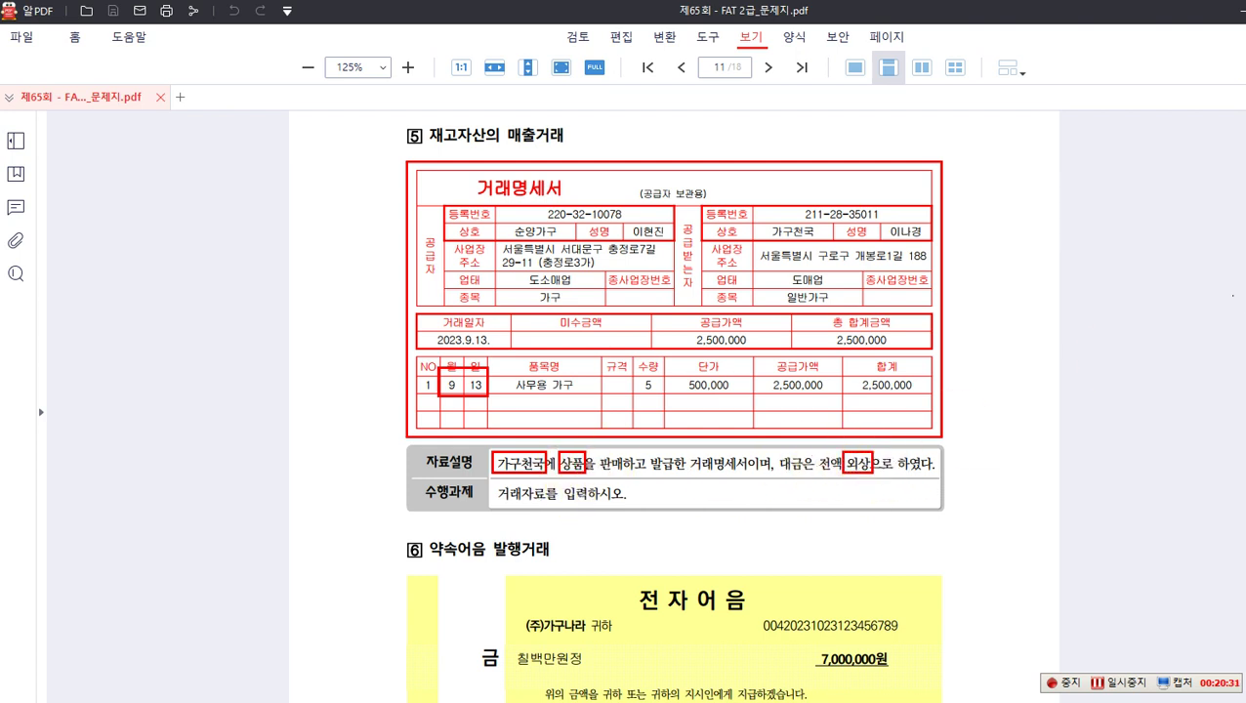
Step: Note '(차) 외상매출금 2,500,000 (대) 상품매출 2,500,000 [가구천국]' and box 상품매출
click(570, 540)
text(차)
text( 오)
text(상매출그)
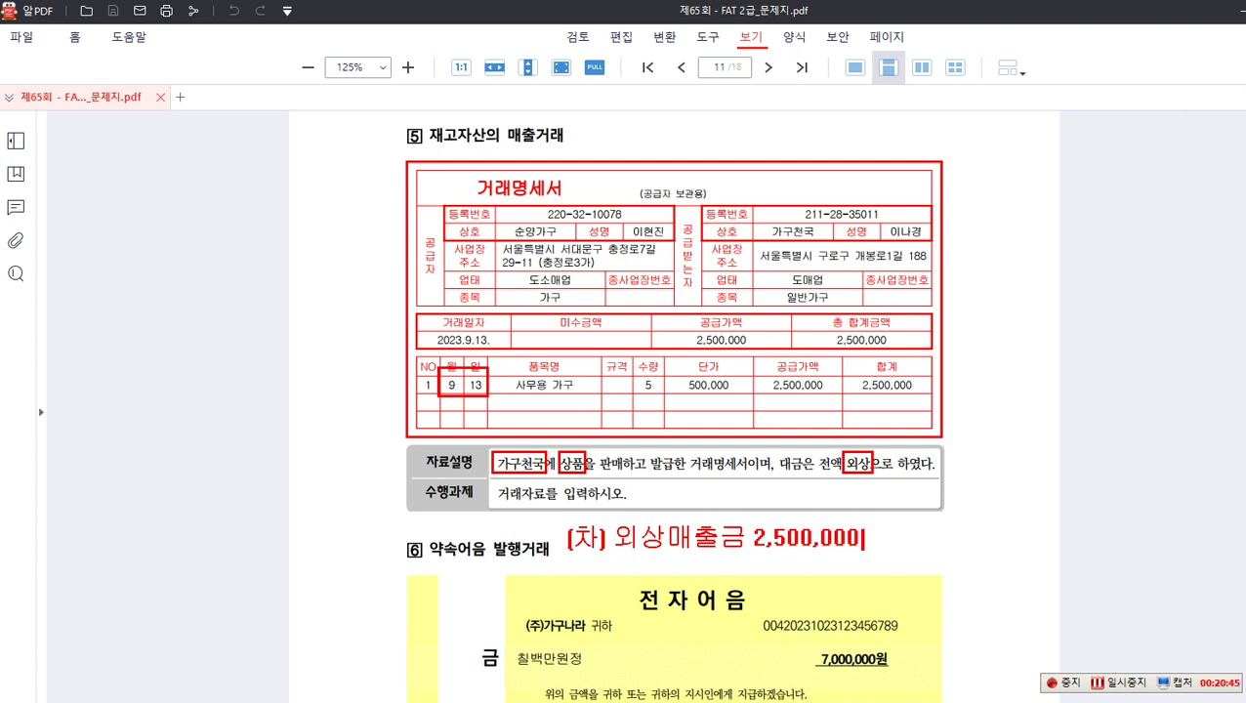
text(2,500,000 (대) 상)
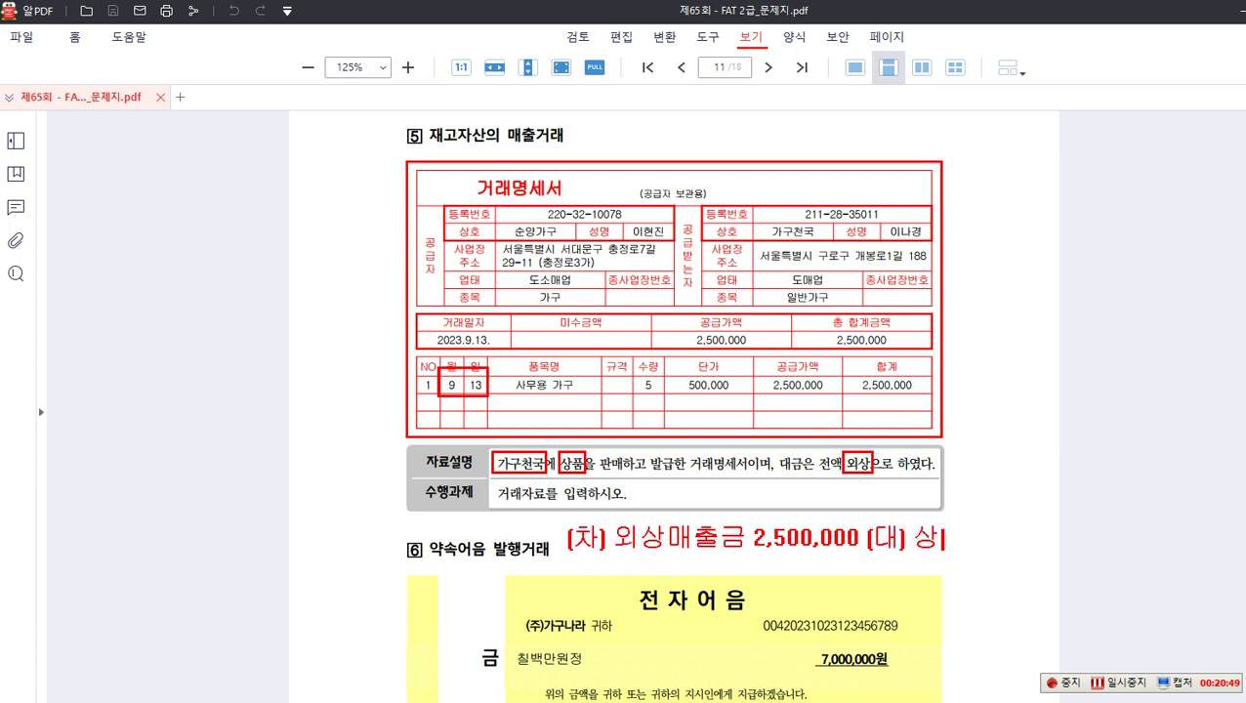
text(품매추)
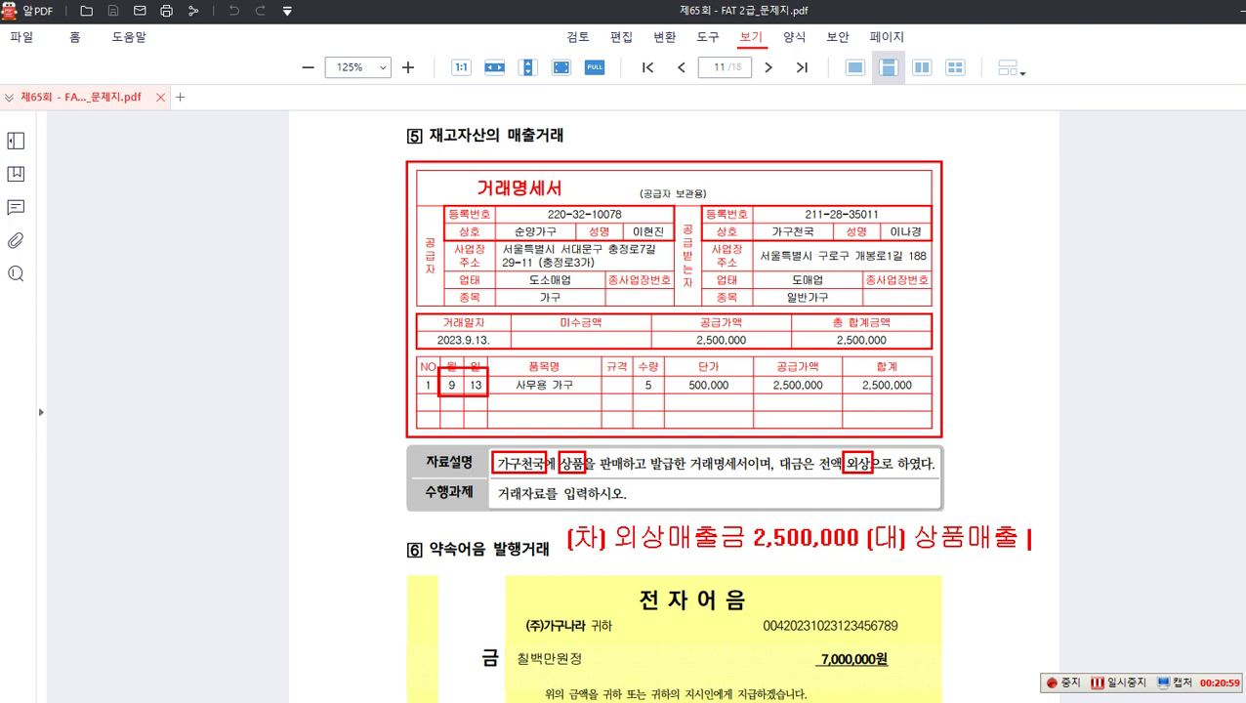
text(2,500,00)
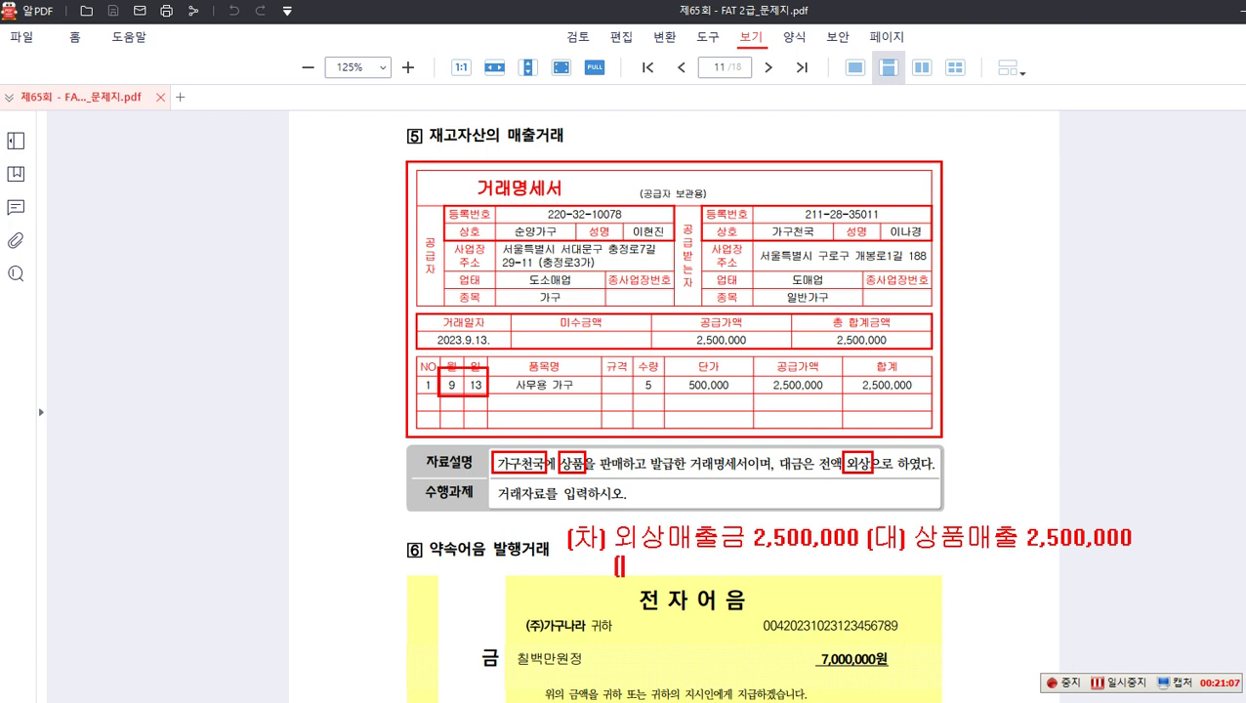
text(가구)
text(천구)
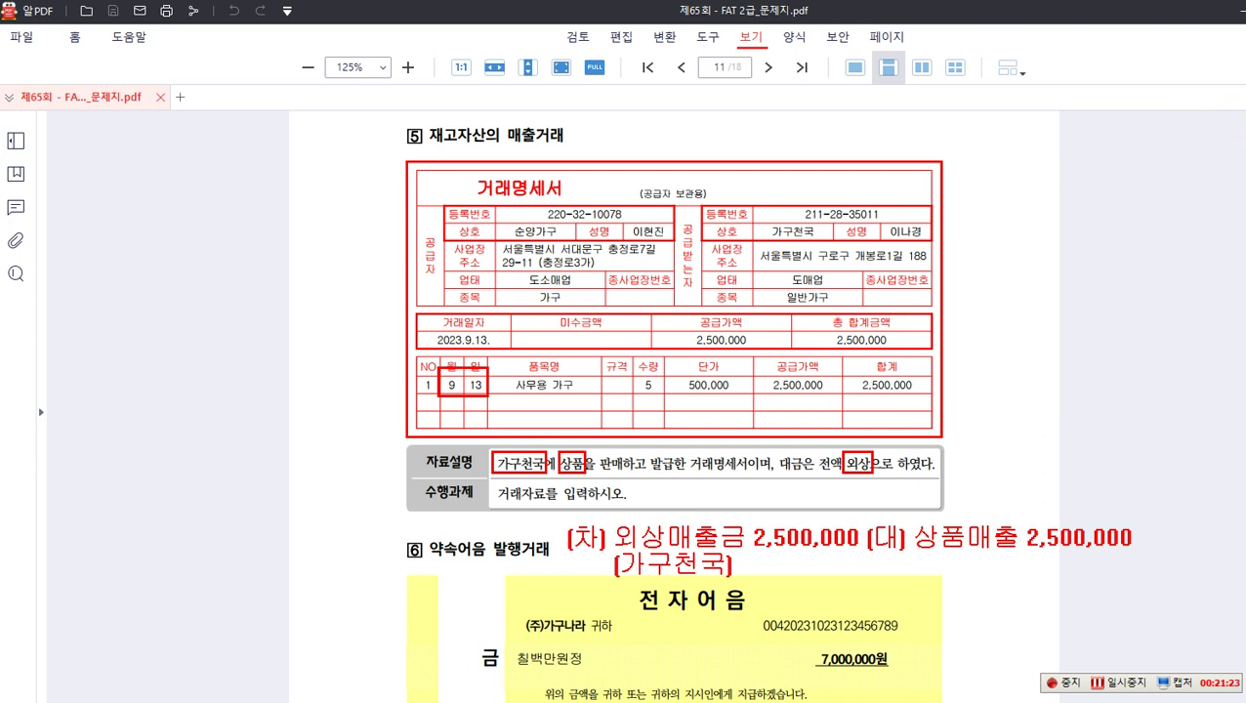
drag(909, 514, 1021, 557)
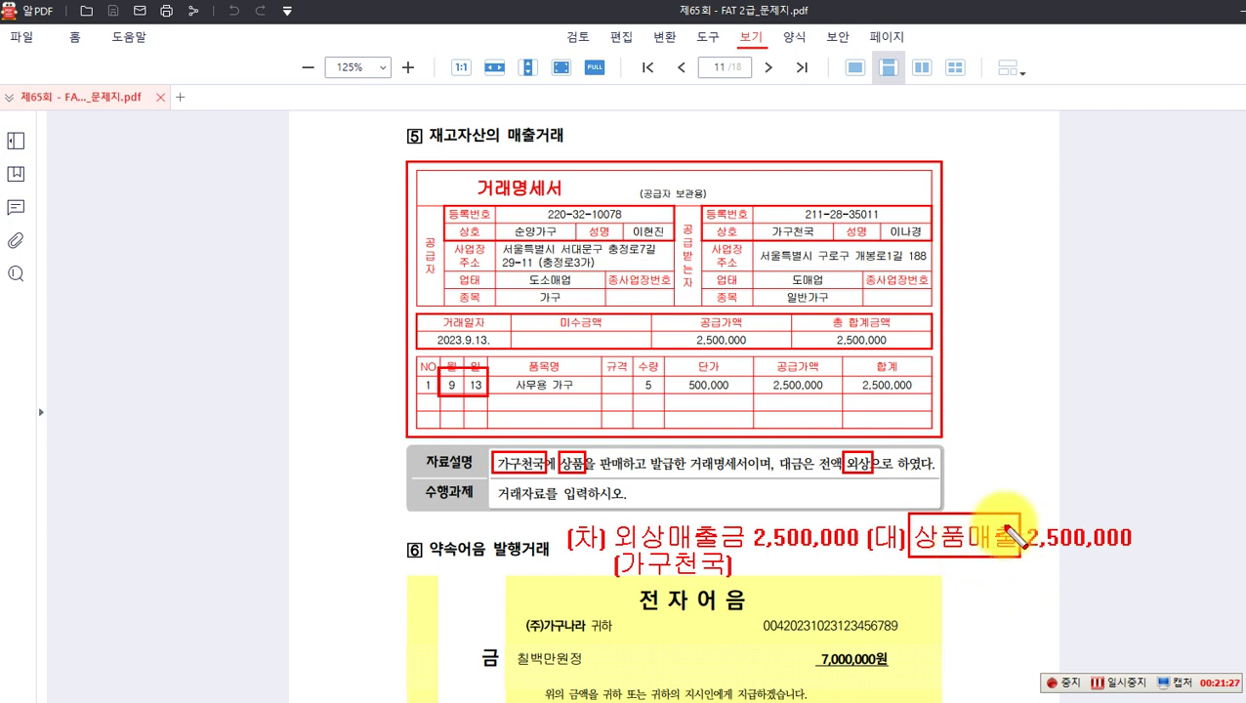
Step: Draw arrows from 상품매출 to notes '수익 401' and '상품 × → 재고자산', with 14 started above it
click(955, 584)
text(상품....x)
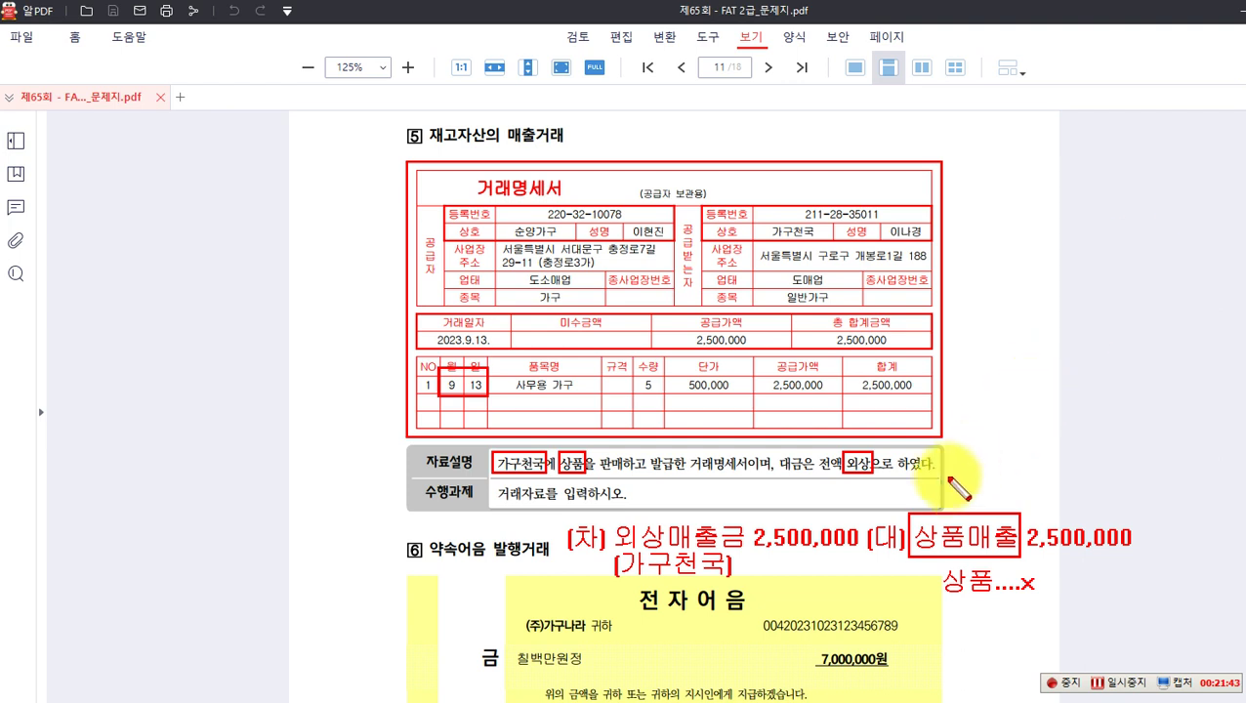
drag(943, 510, 983, 470)
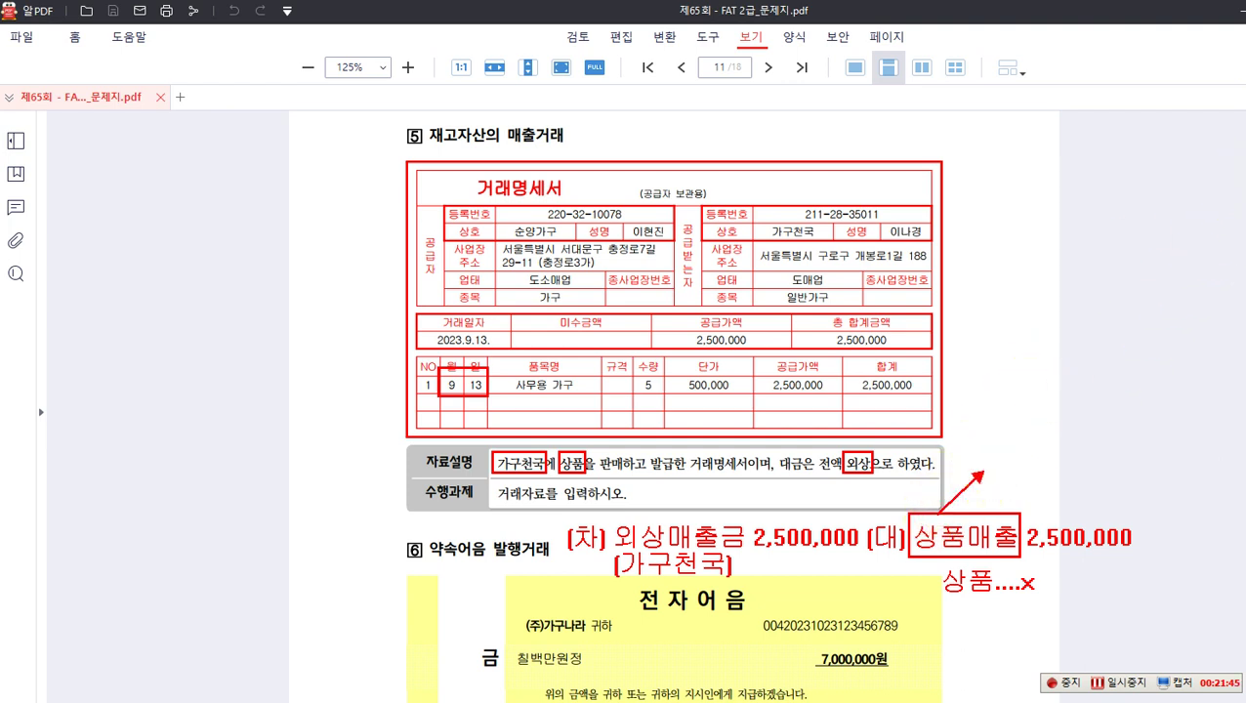
click(994, 469)
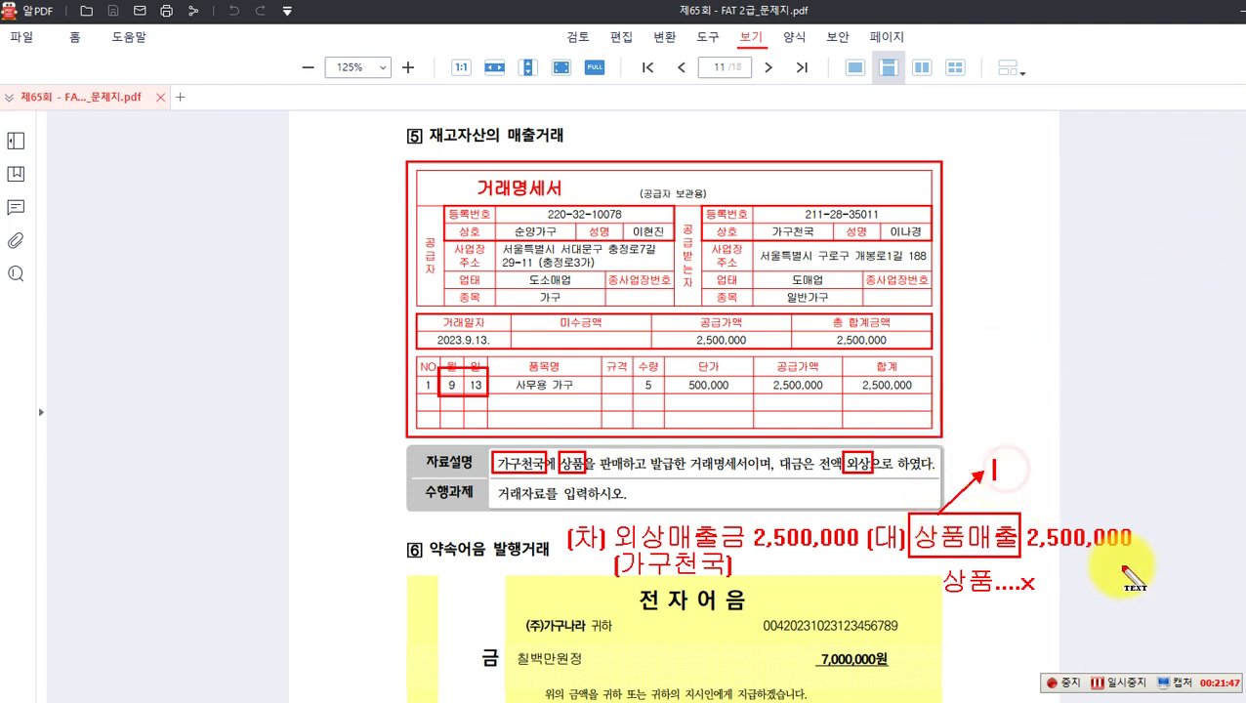
text(tnd)
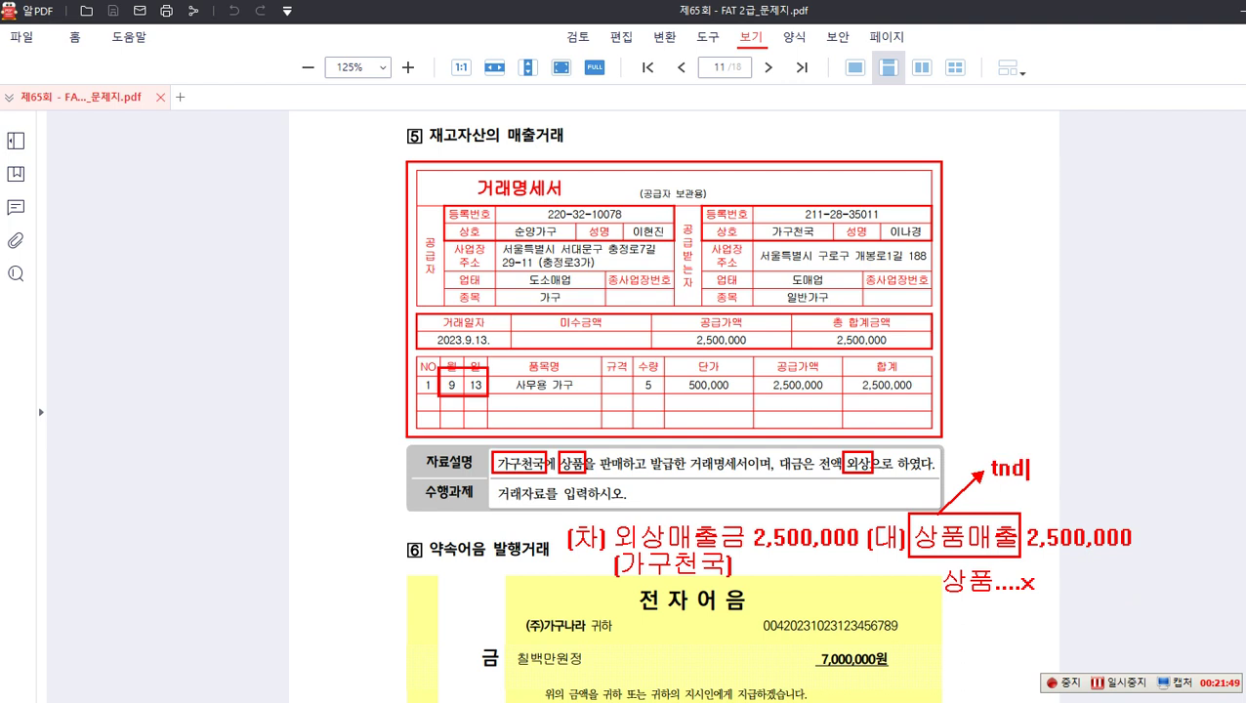
text(수이)
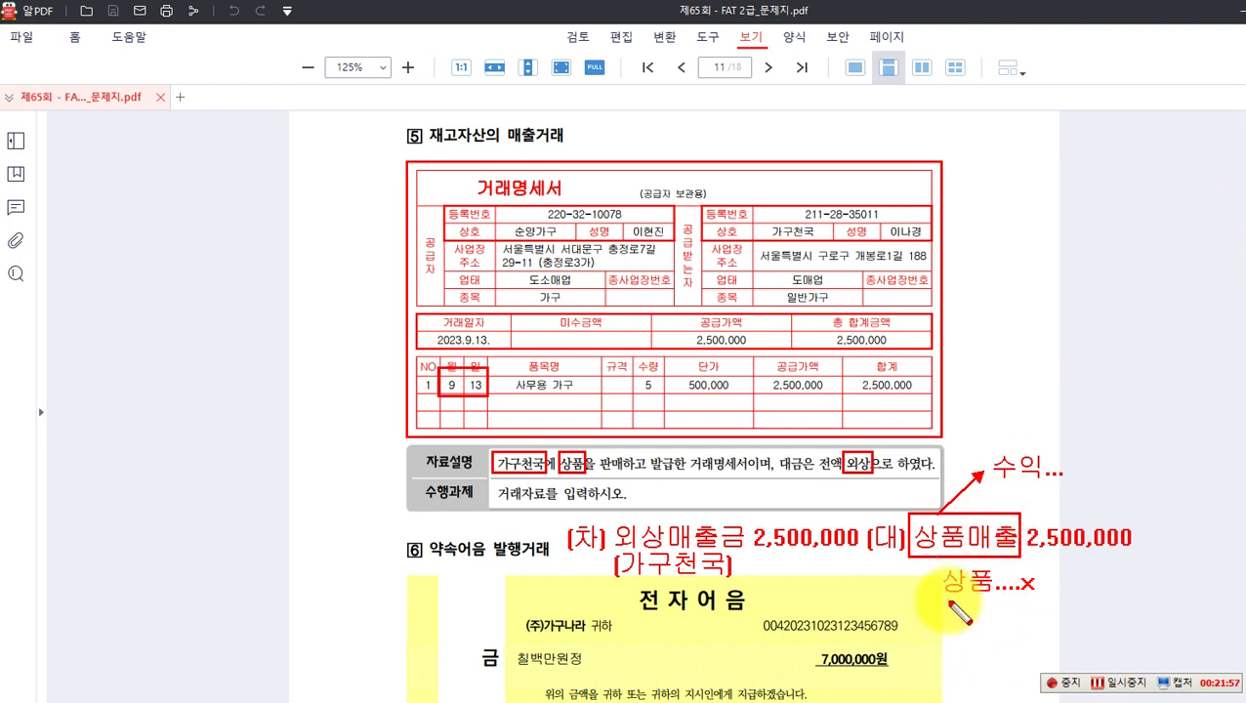
drag(970, 602, 1016, 627)
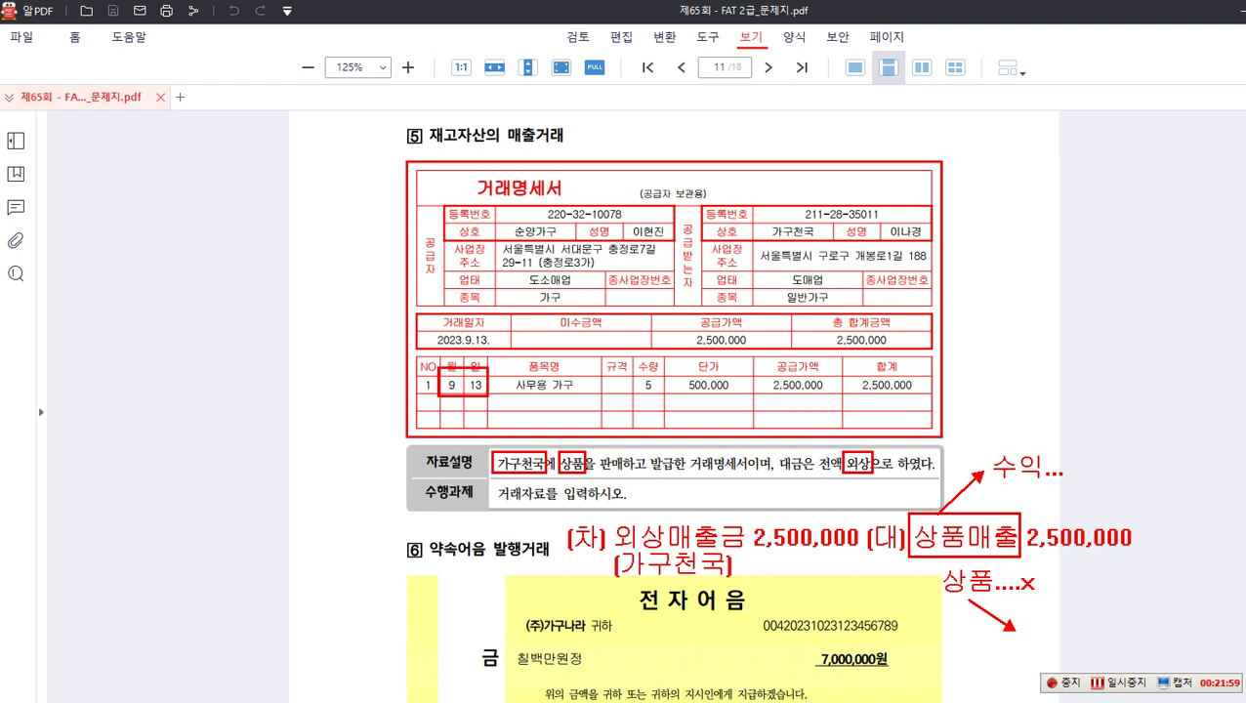
click(1024, 635)
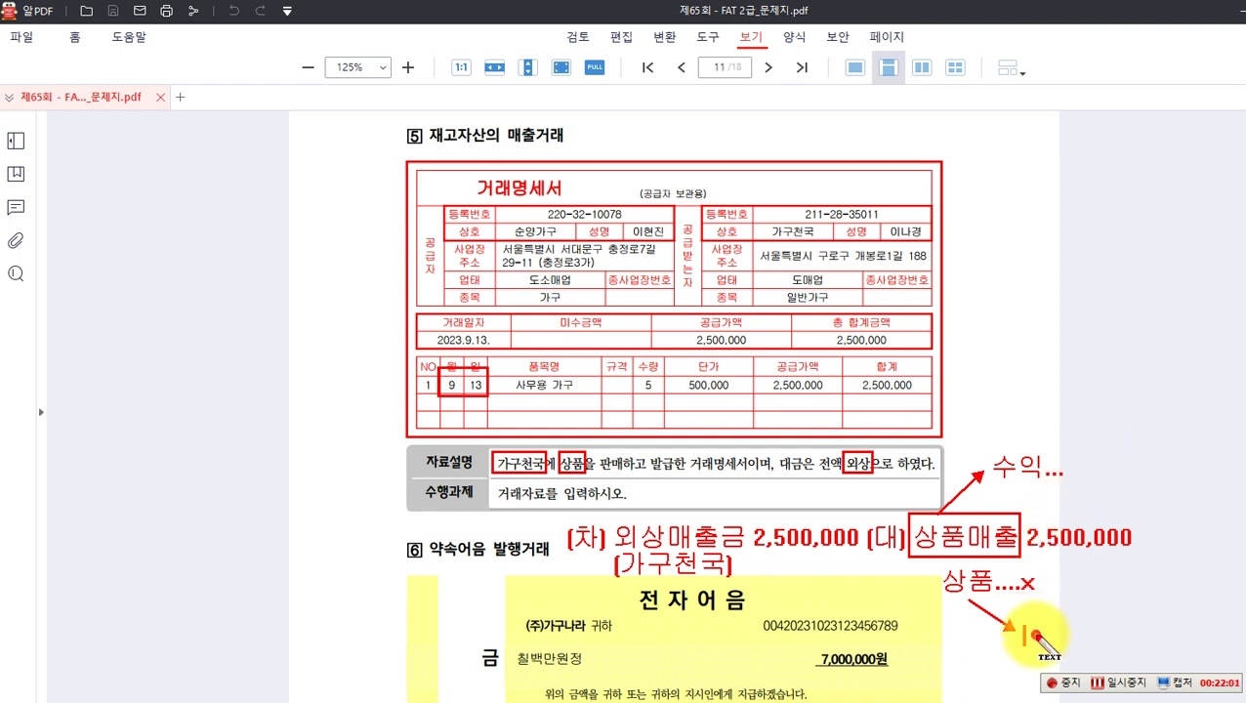
text(재고자사)
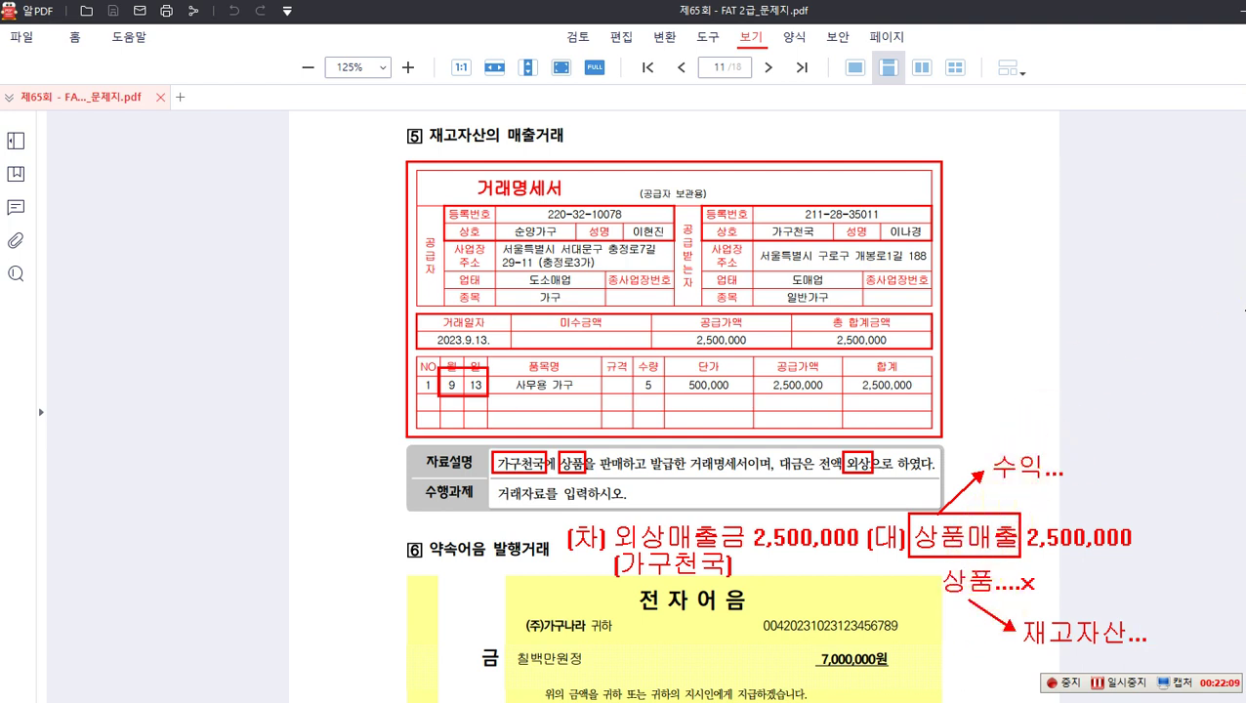
click(1035, 503)
text(401)
click(1079, 598)
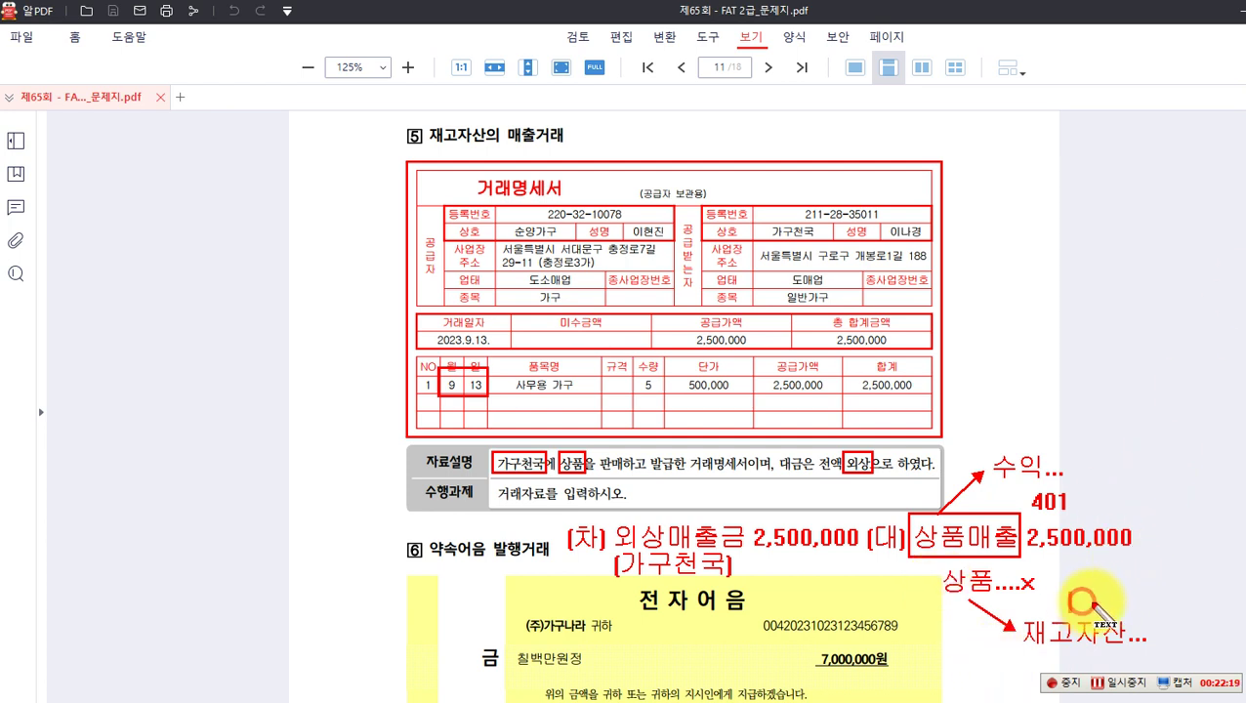
text(146)
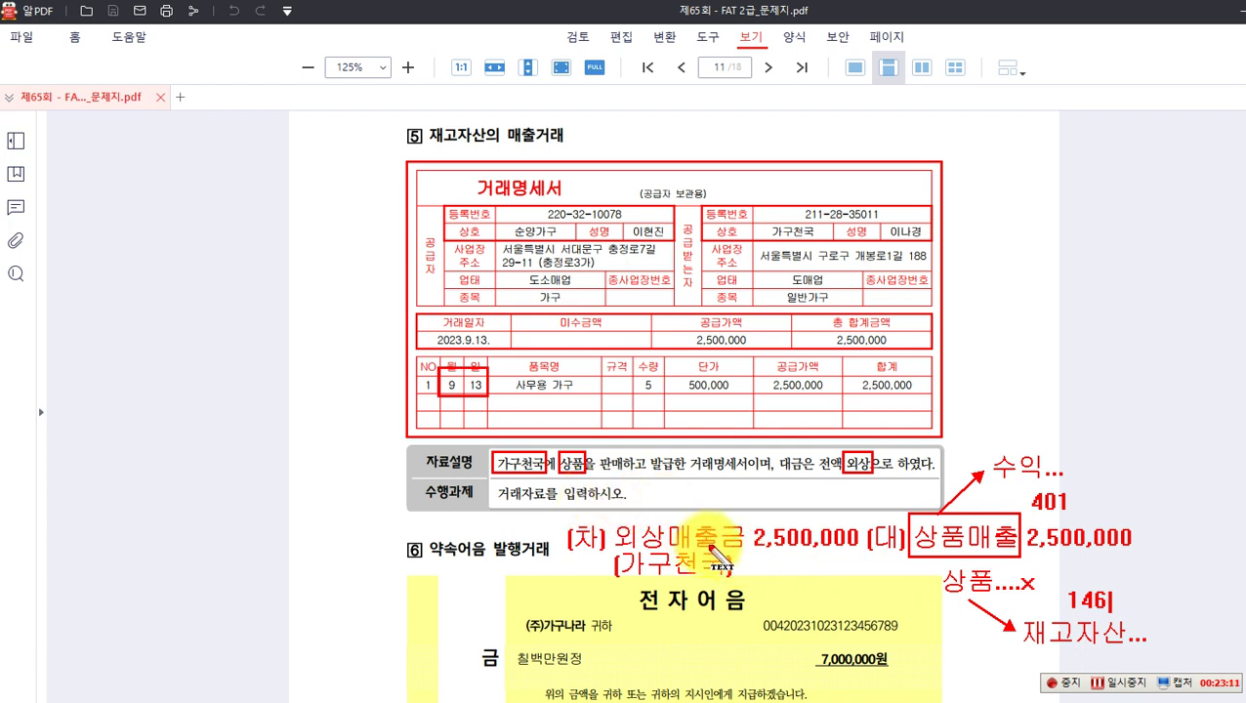
Step: Clear all the red annotations from the page 11 invoice
key(Escape)
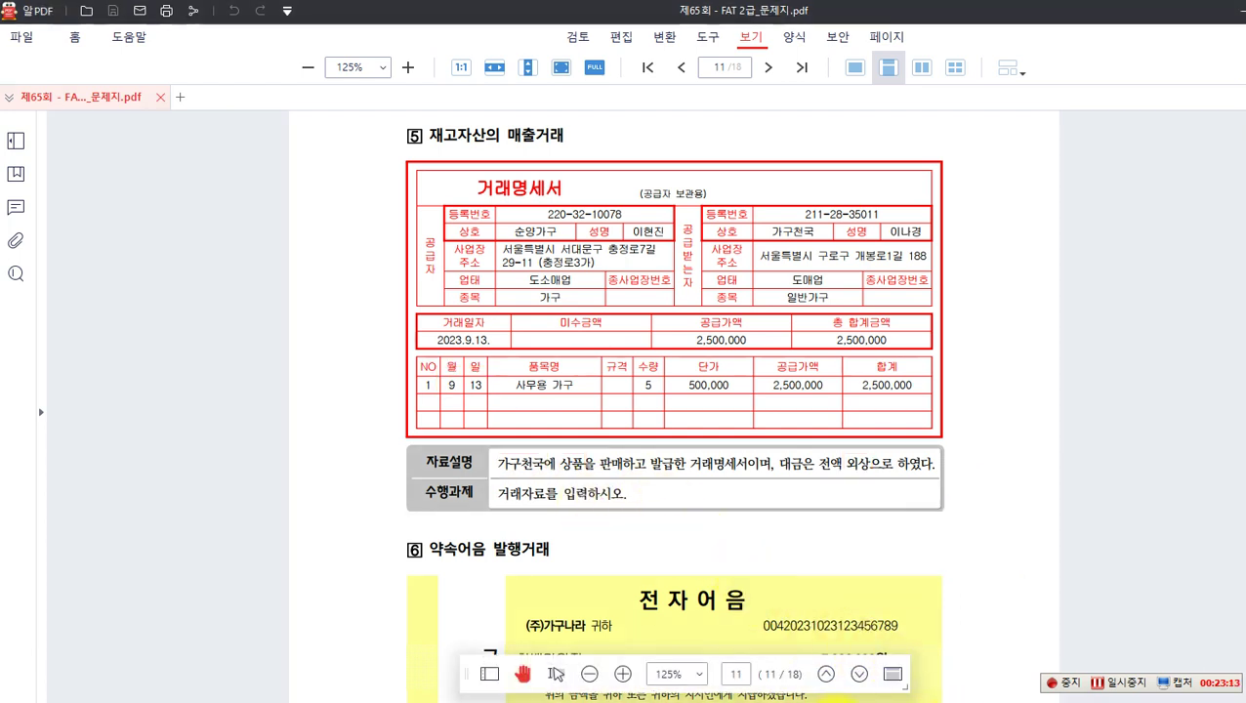
Step: In 일반전표입력, set the voucher date to 09/13
key(alt+Tab)
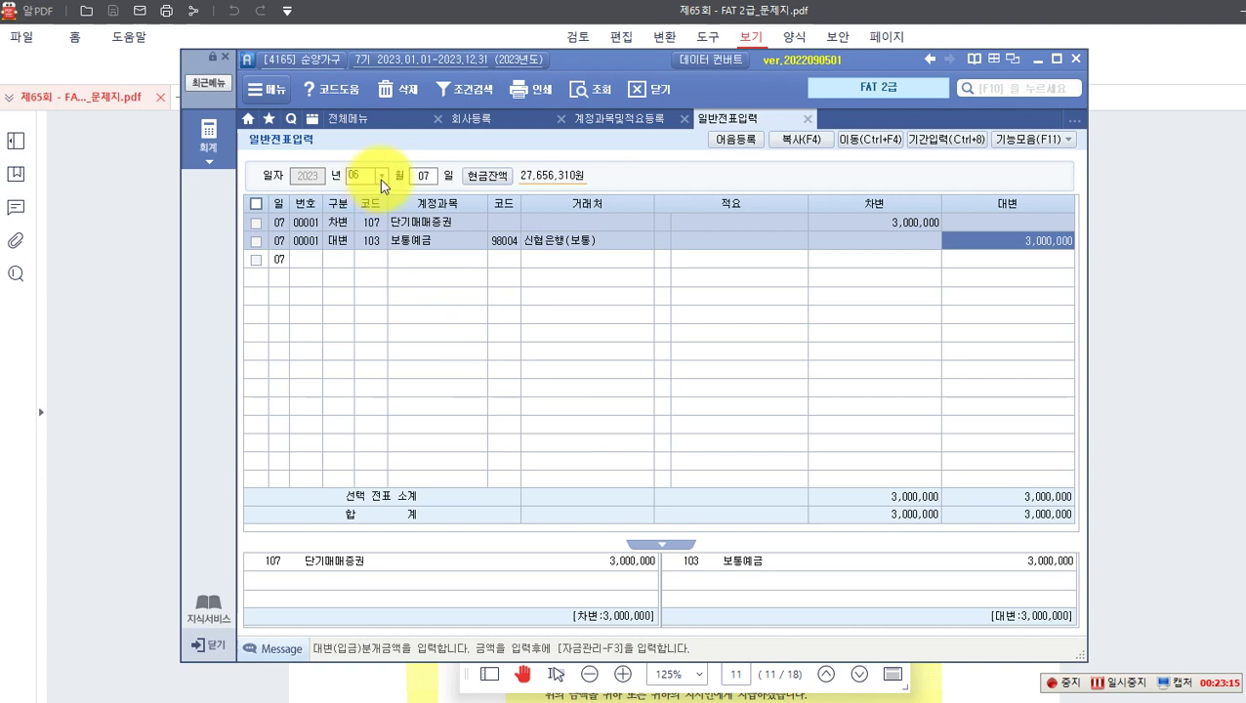
click(381, 176)
click(355, 229)
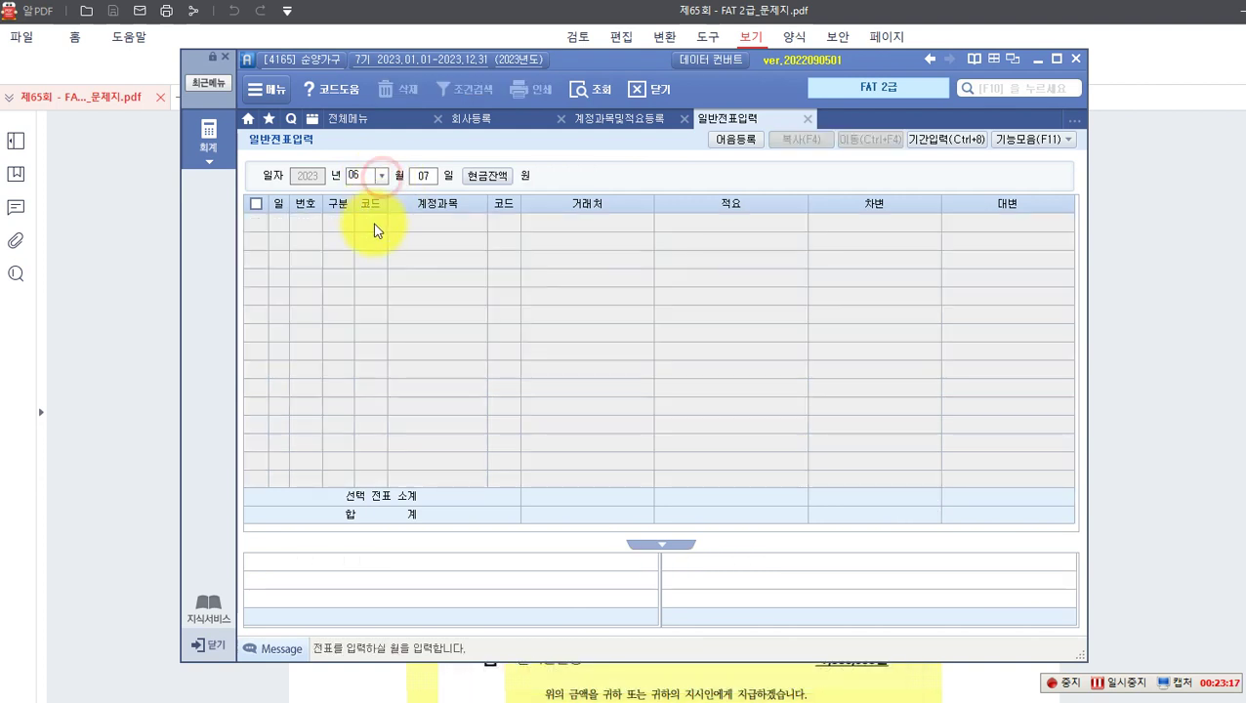
click(380, 179)
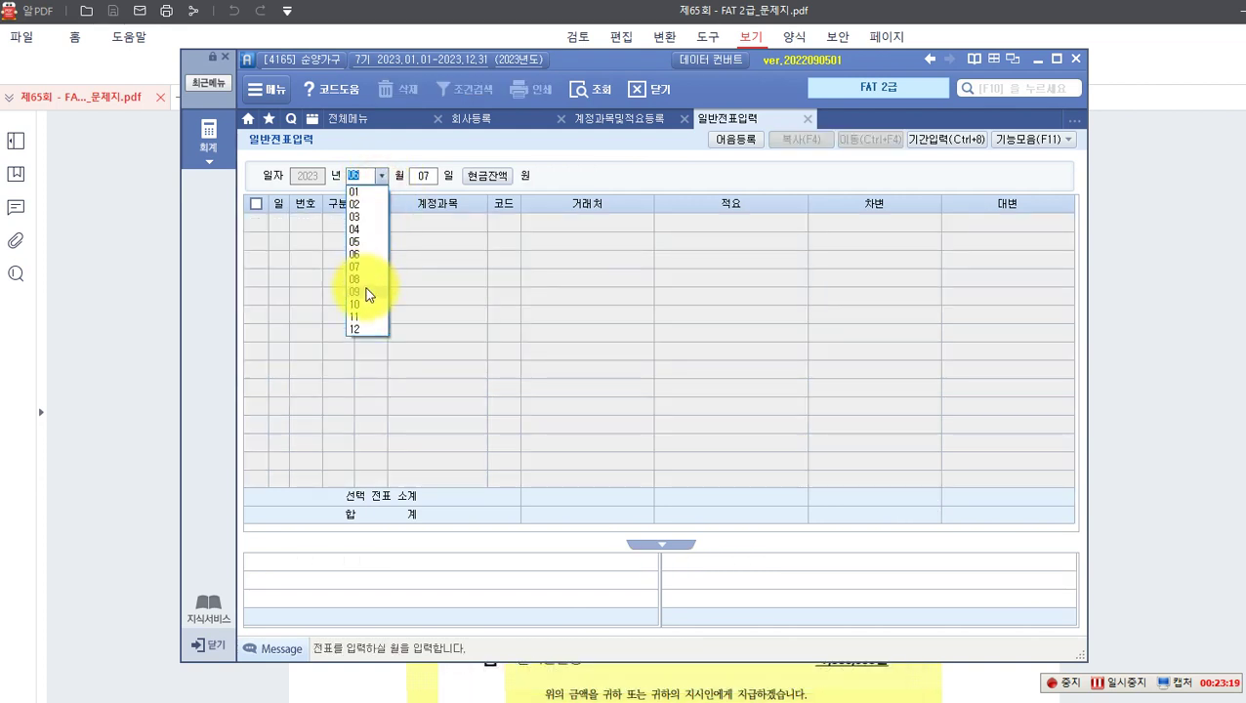
click(365, 289)
text(13)
key(Return)
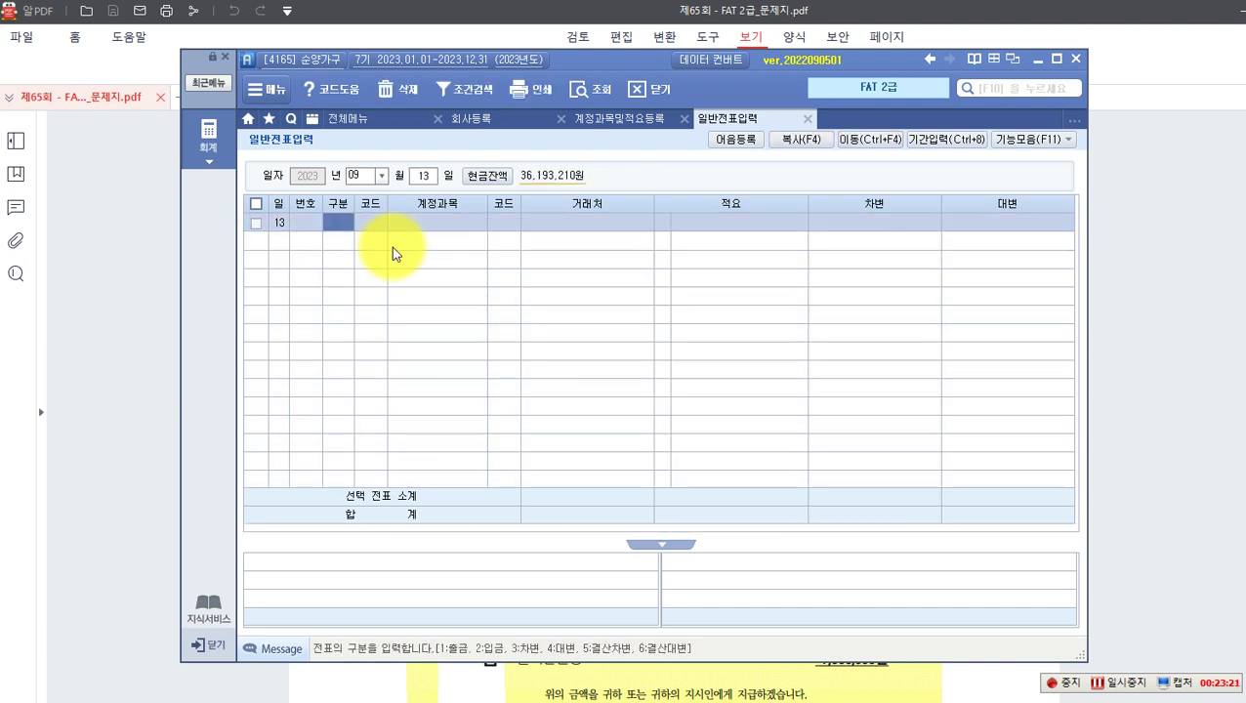
Step: Enter the debit line: 108 외상매출금, customer 가구천국, 2,500,000
text(3)
key(Return)
text(108)
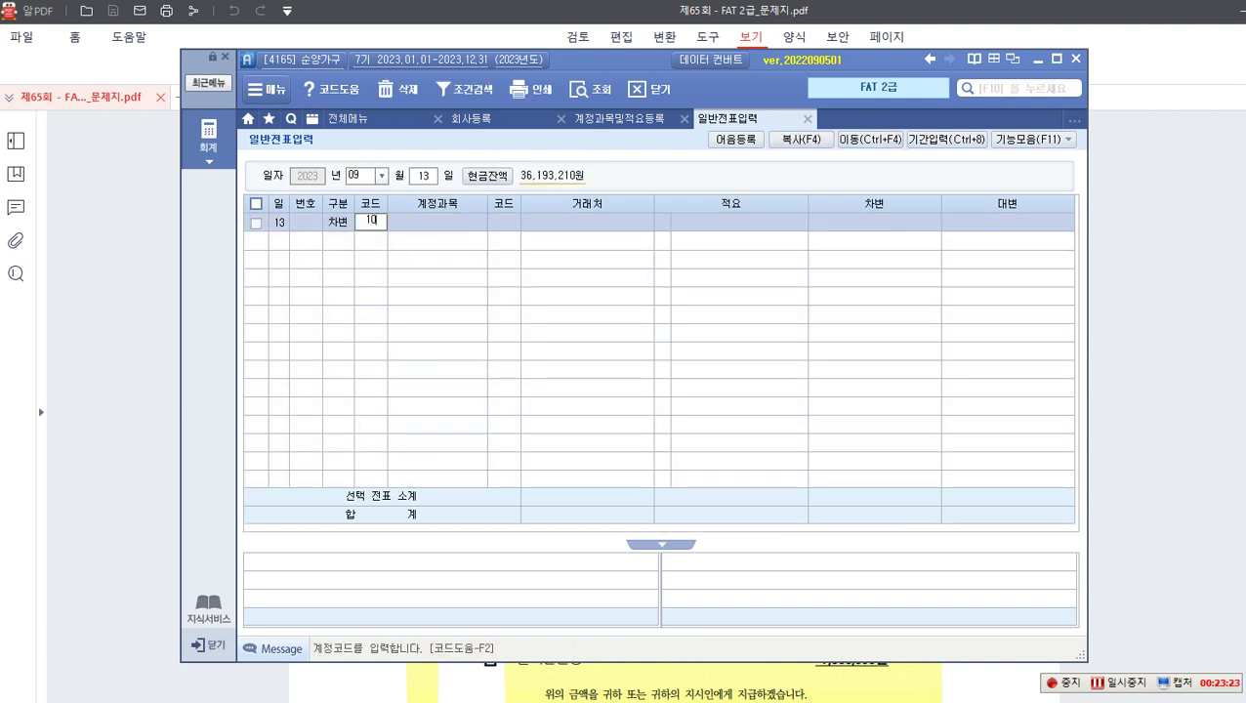
key(Return)
key(F2)
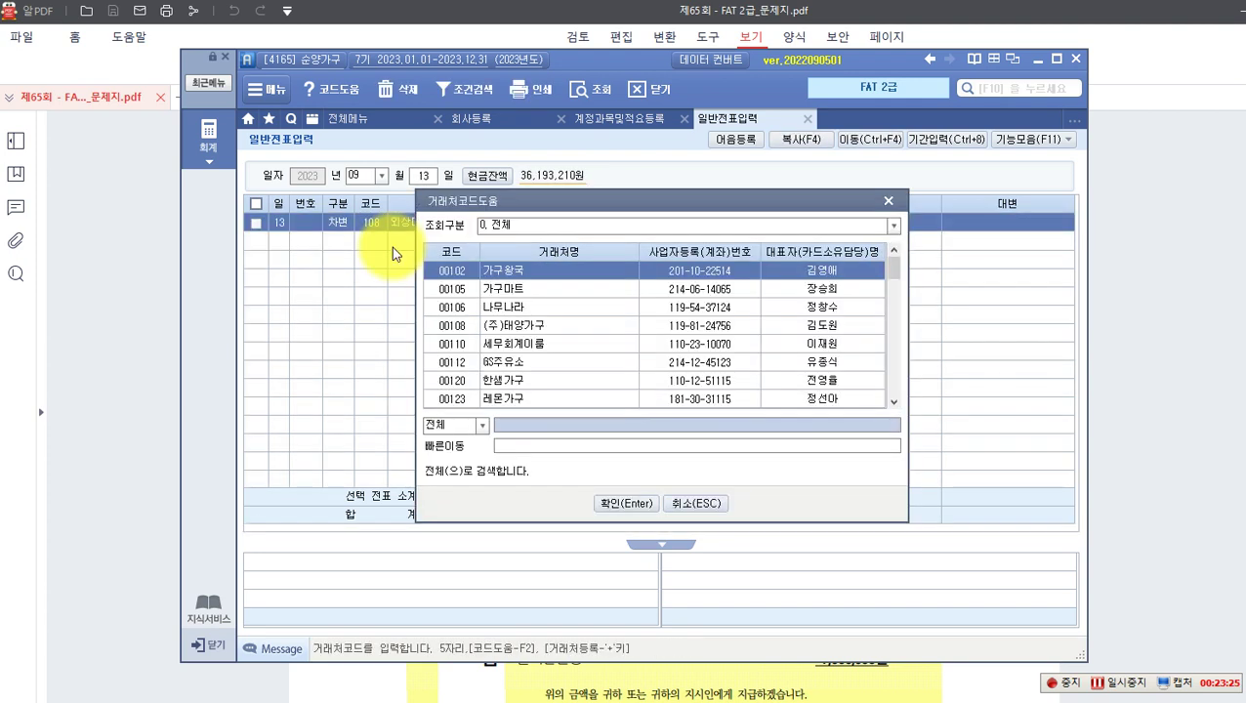
text(가구)
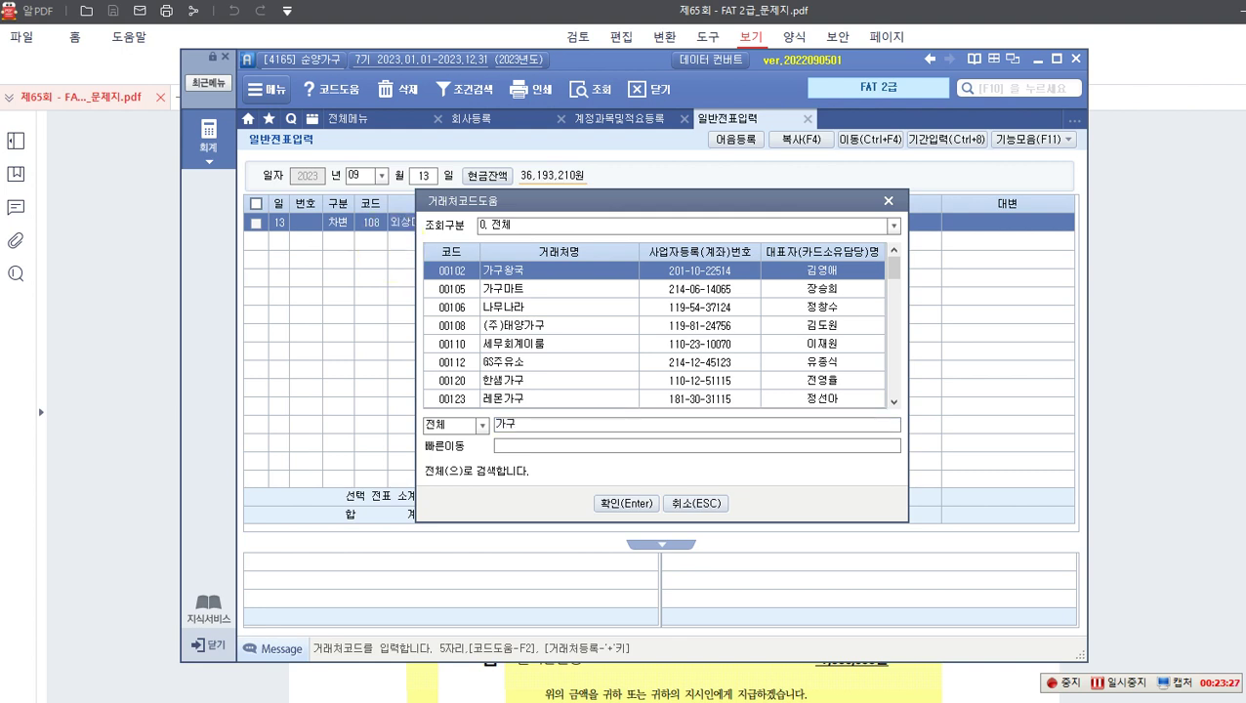
key(Return)
key(Down)
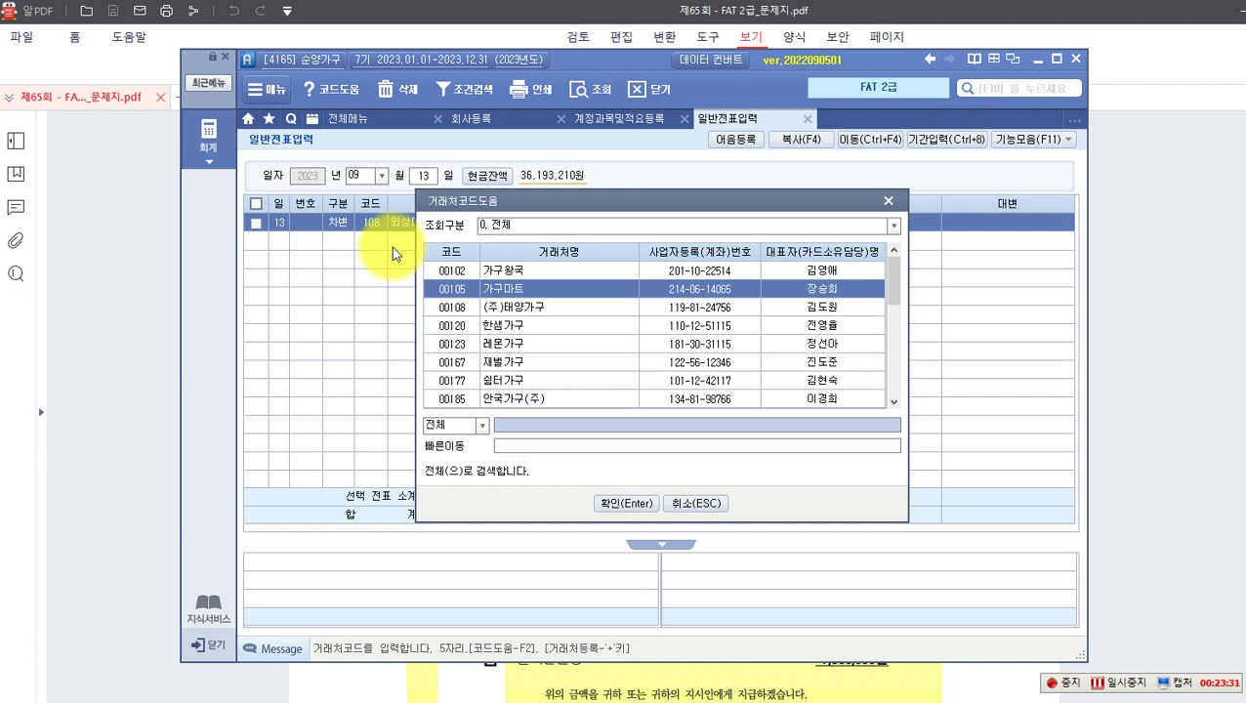
key(Up)
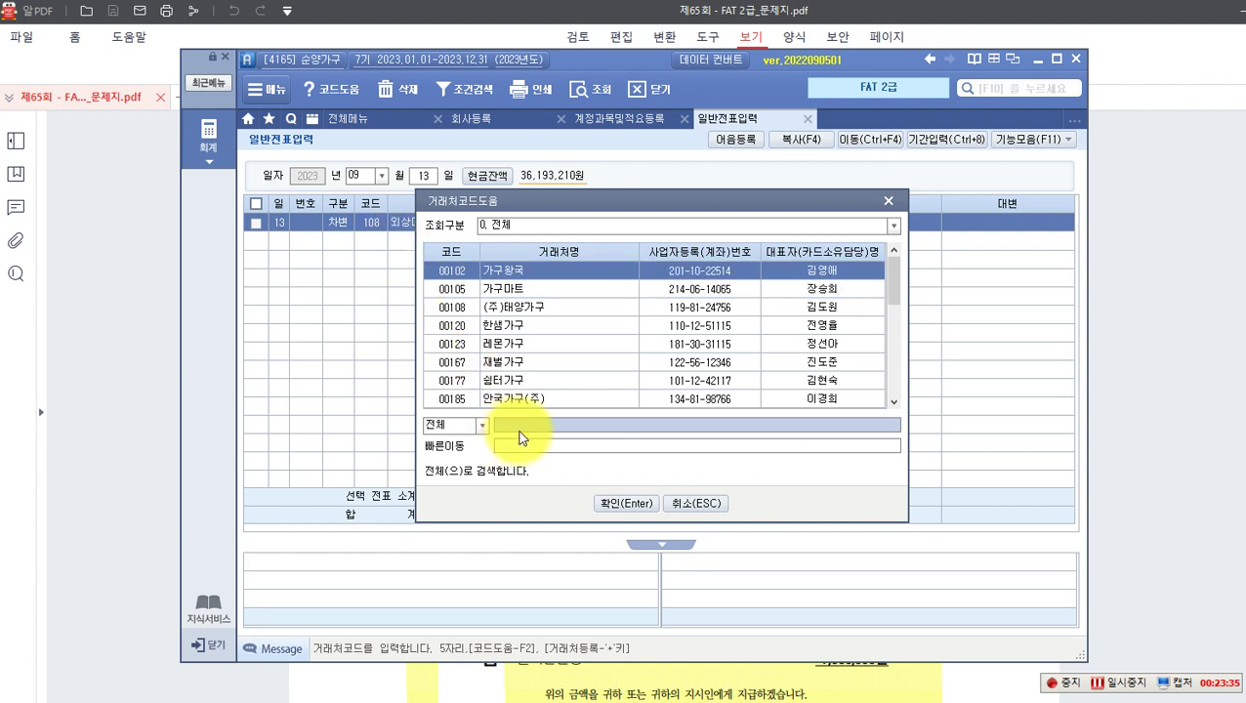
text(가구천국)
key(Return)
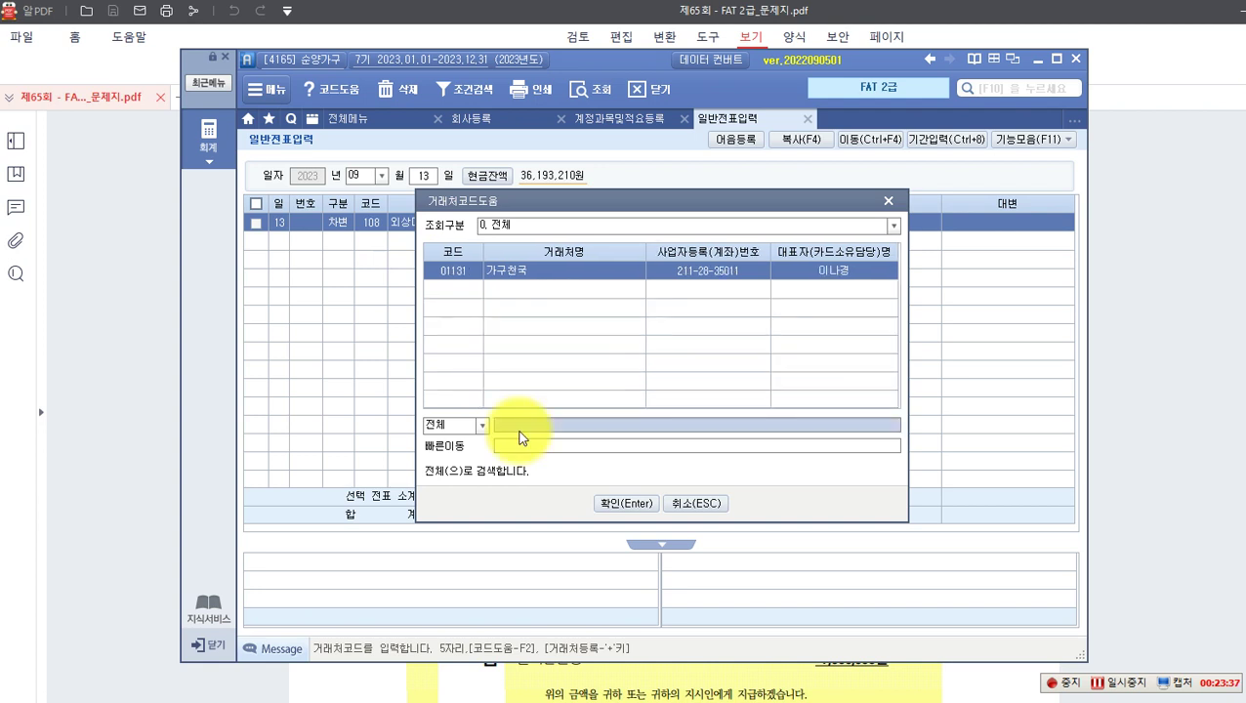
key(Return)
key(Return)
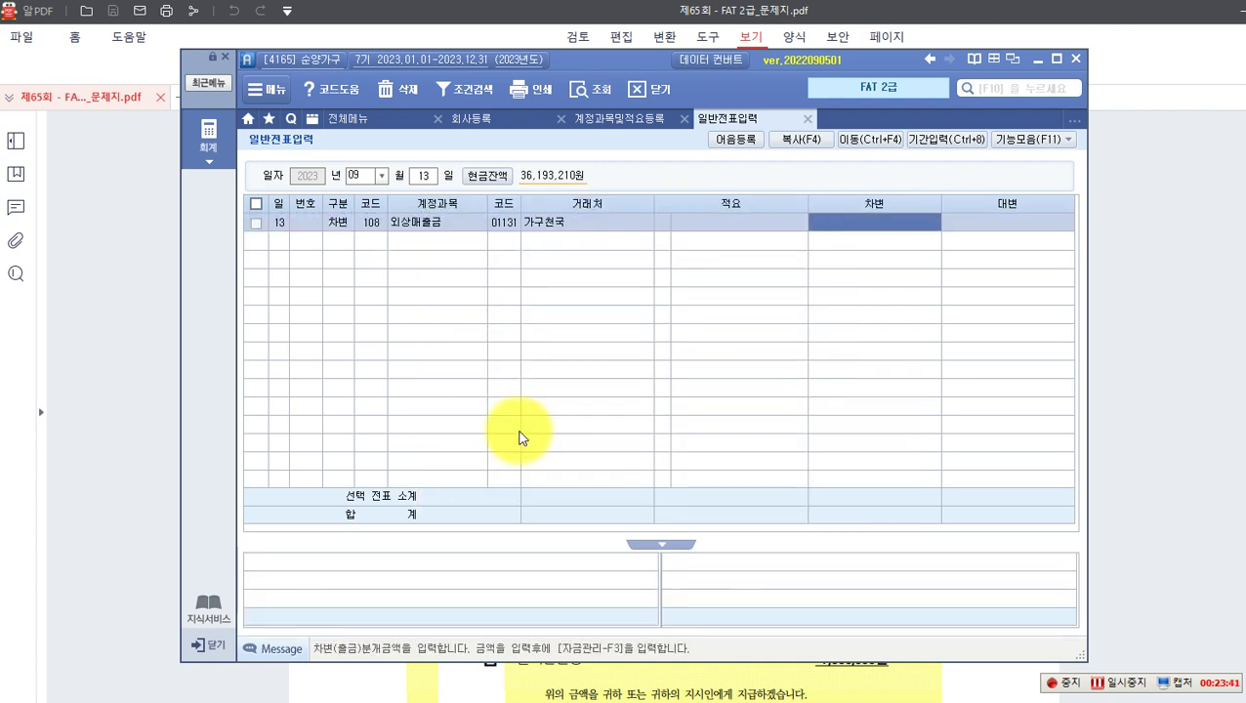
text(2500000)
key(Return)
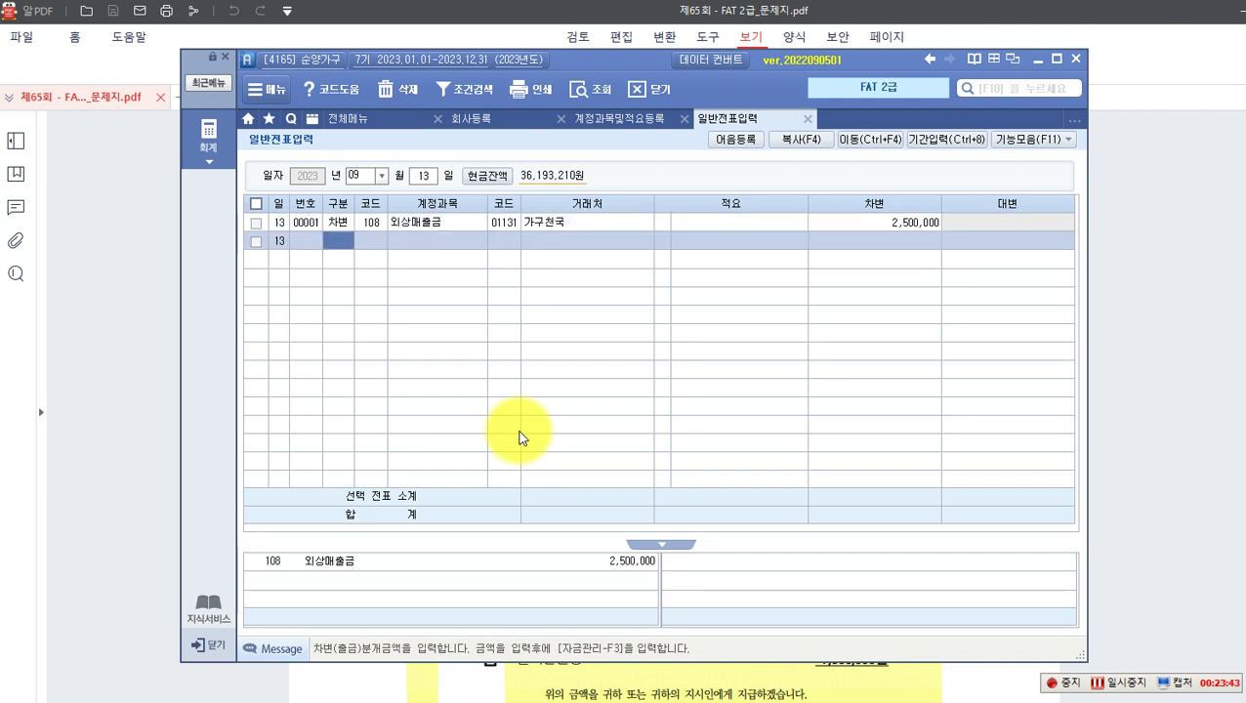
Step: Enter the credit line: 401 상품매출, 2,500,000, and check both amounts
text(4)
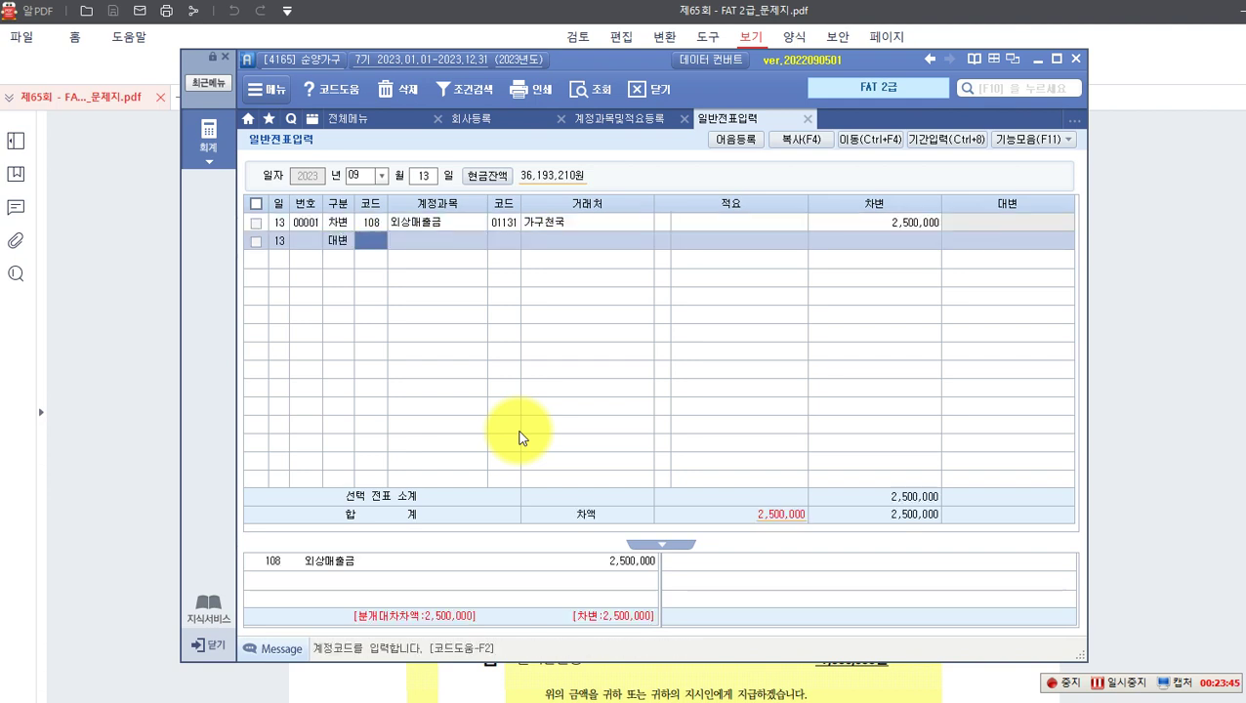
text(상품)
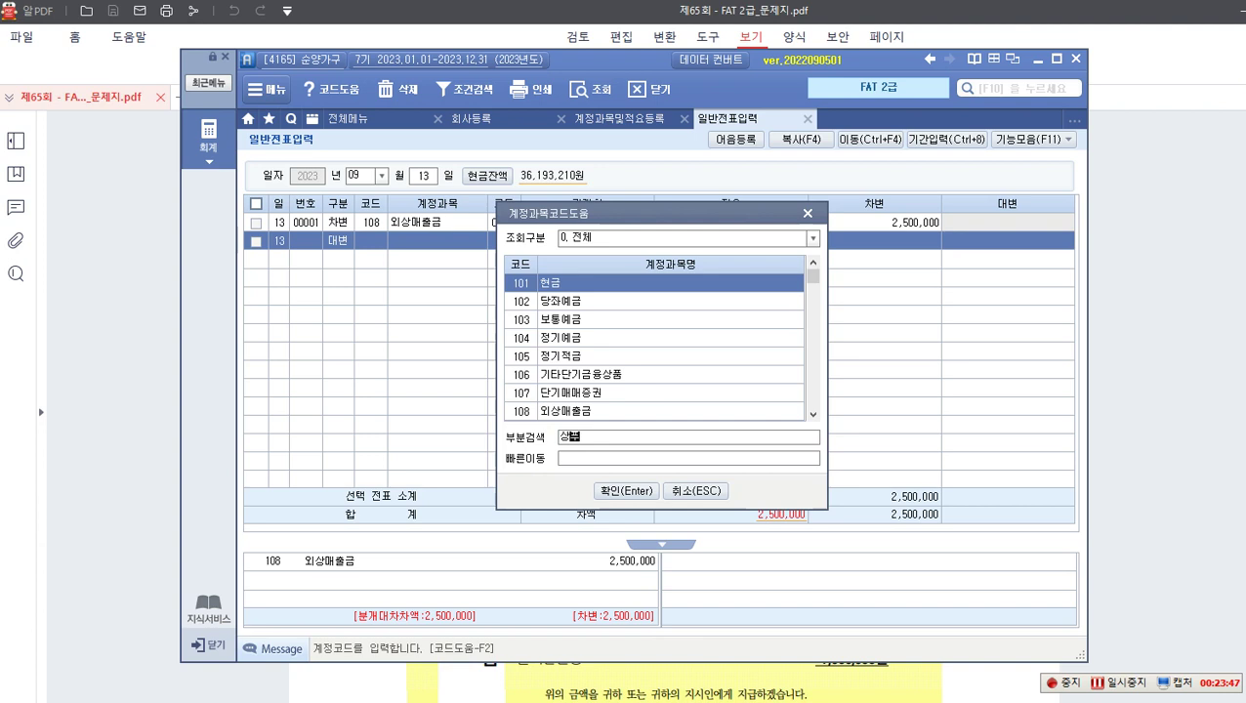
text(매)
key(Return)
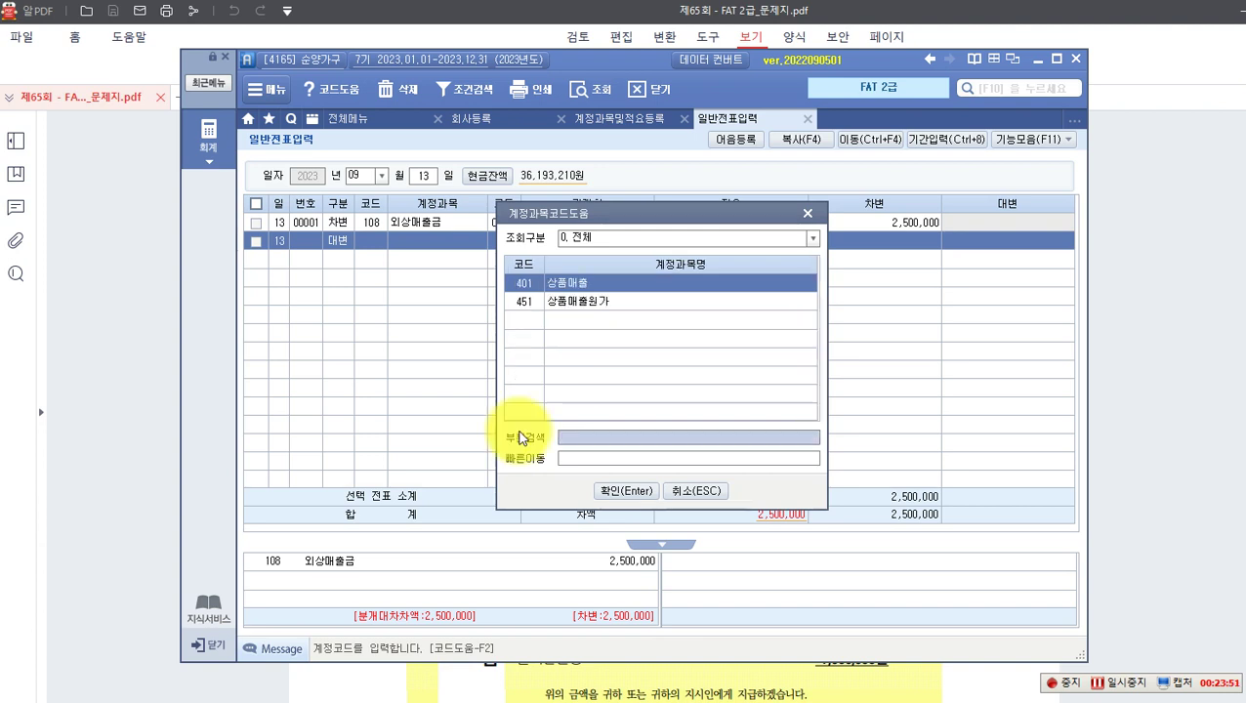
key(Return)
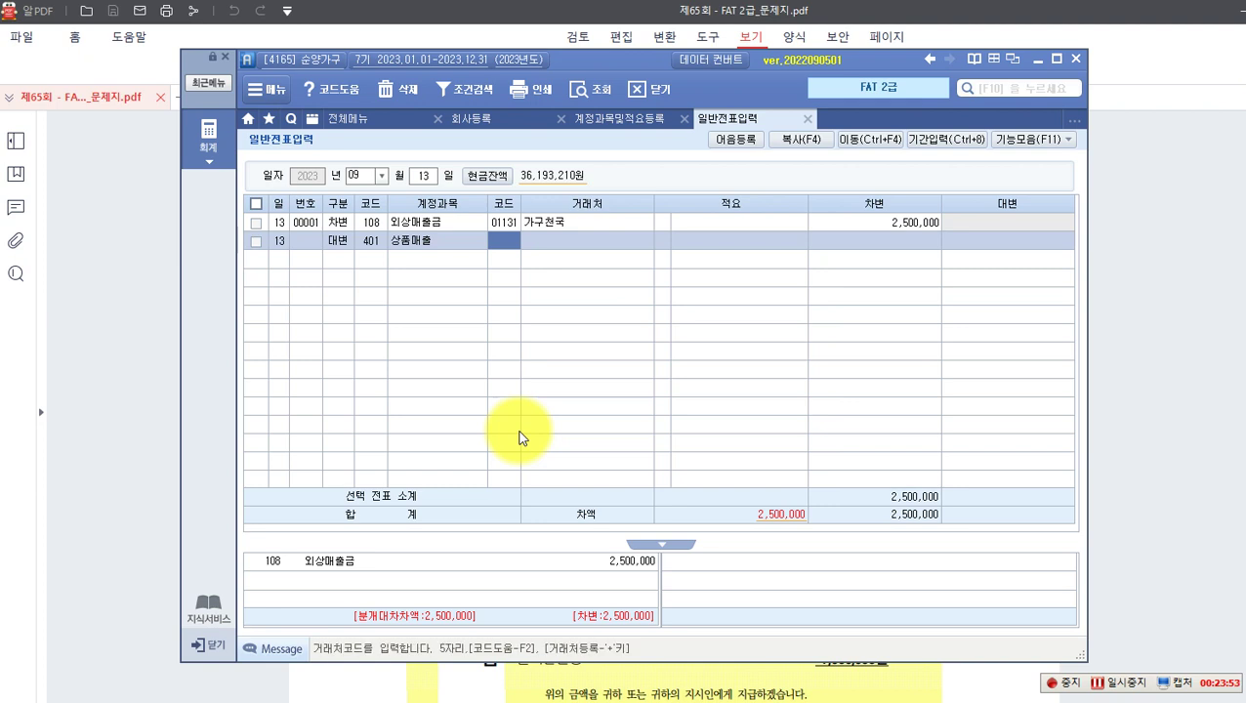
key(Return)
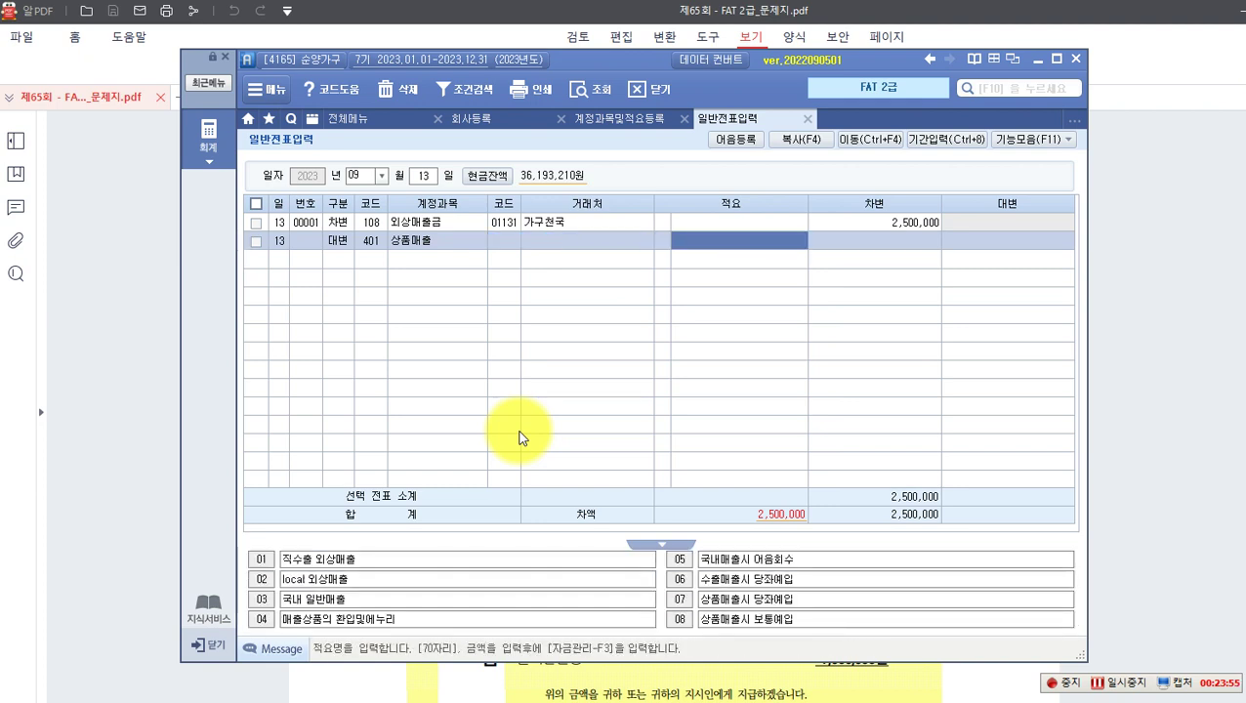
key(Return)
text(2,)
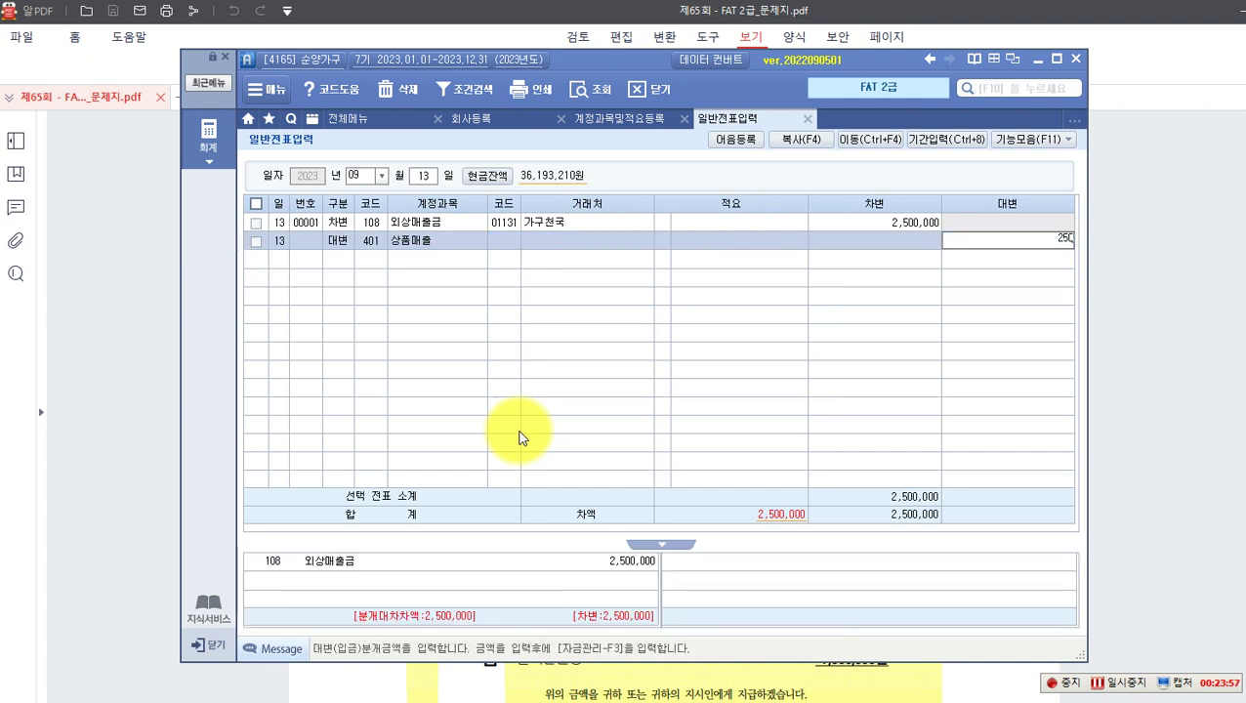
text(500,000)
key(Return)
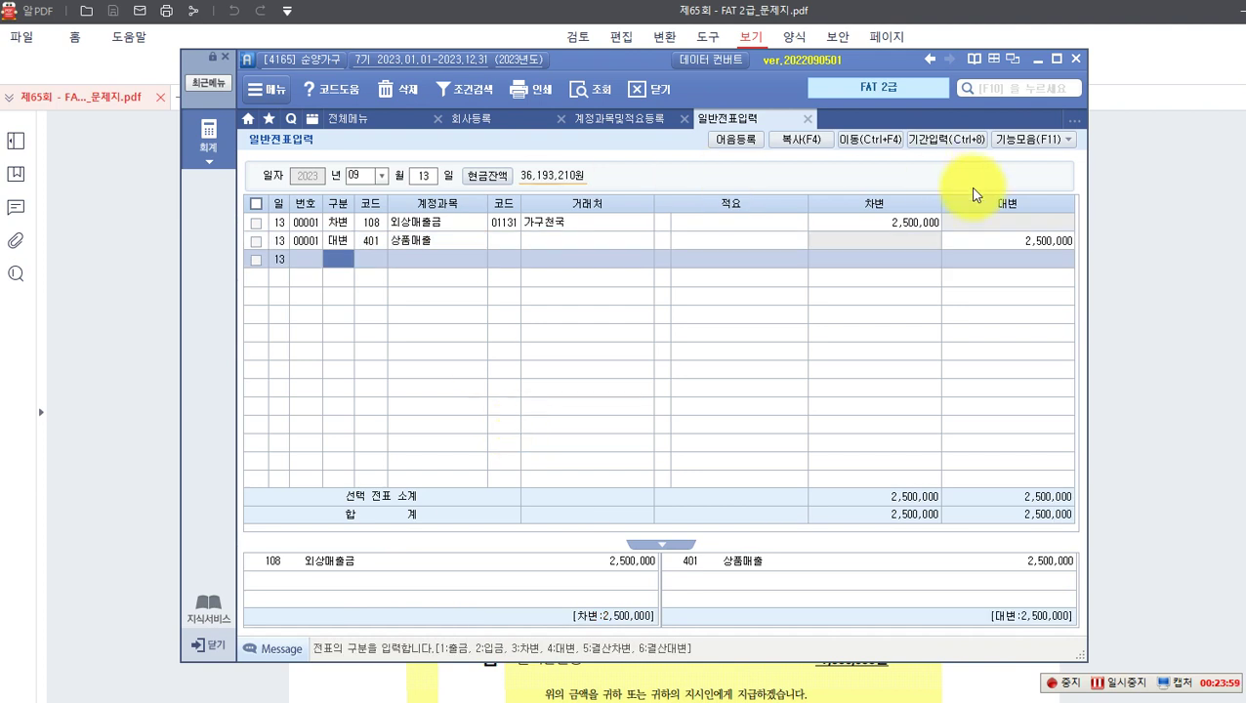
click(1005, 242)
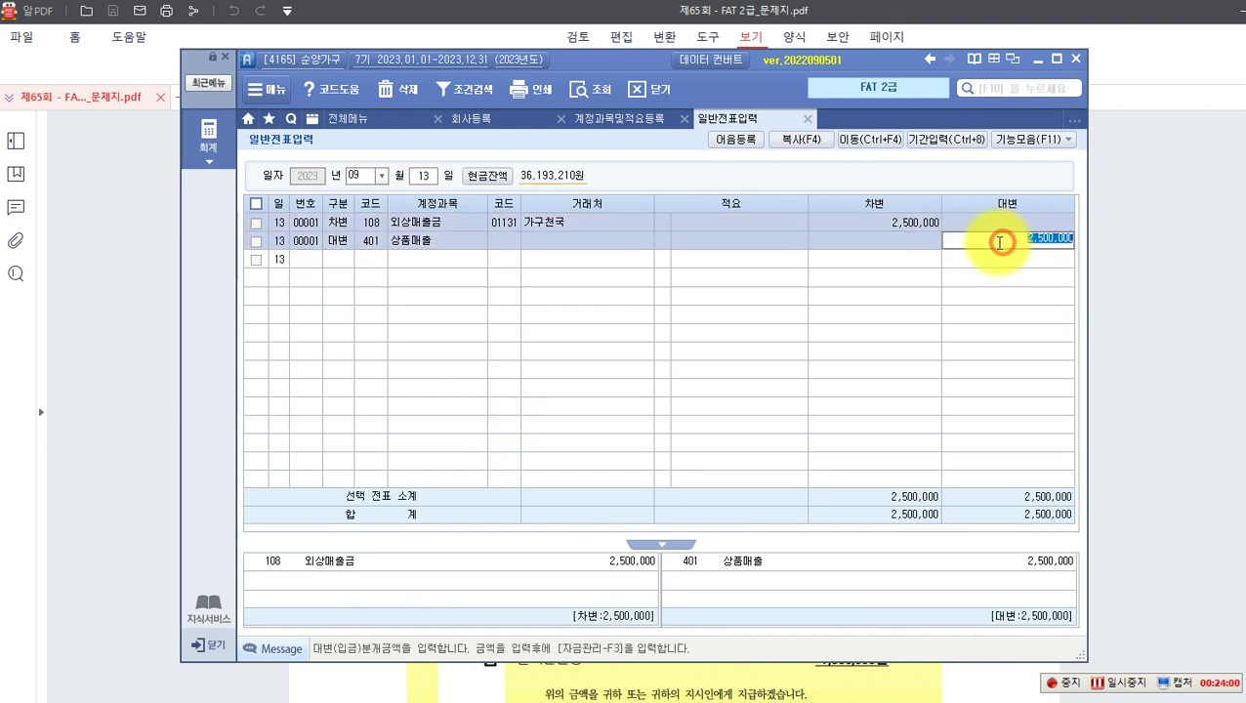
click(901, 225)
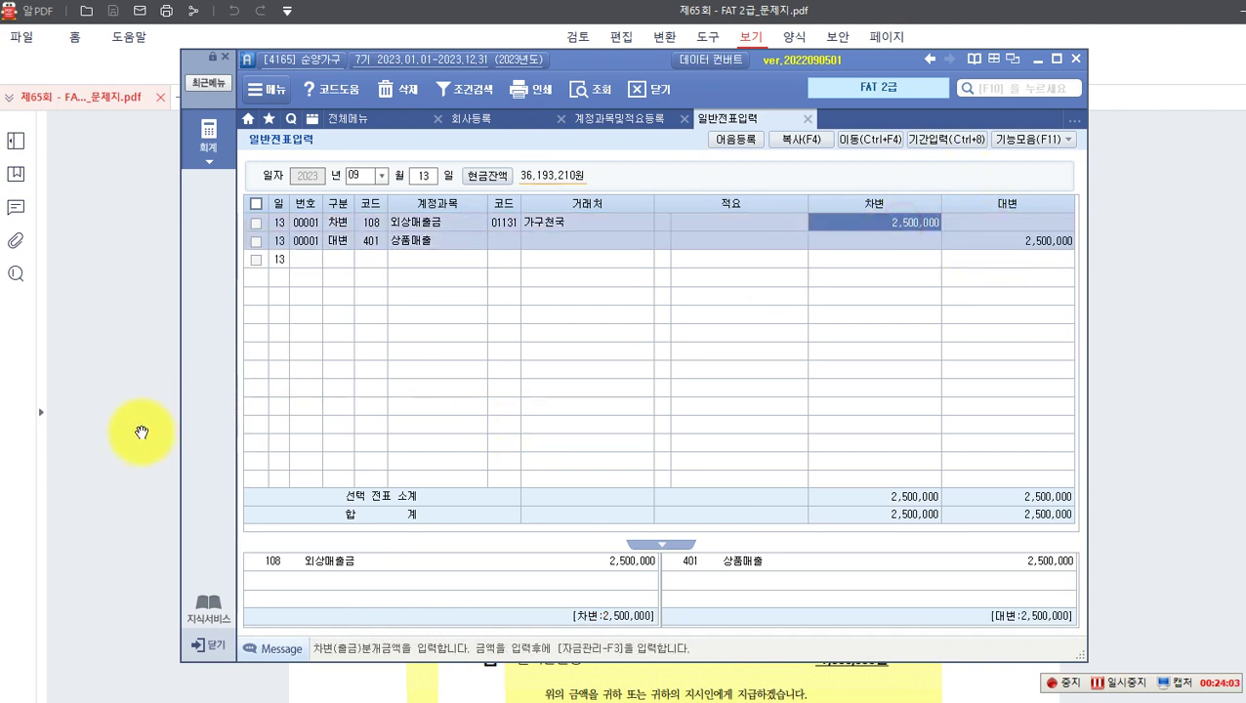
Step: Scroll the exam PDF to problem 6 on page 9 and box its date, 10월 23일
click(152, 405)
scroll(435, 463, down, 4)
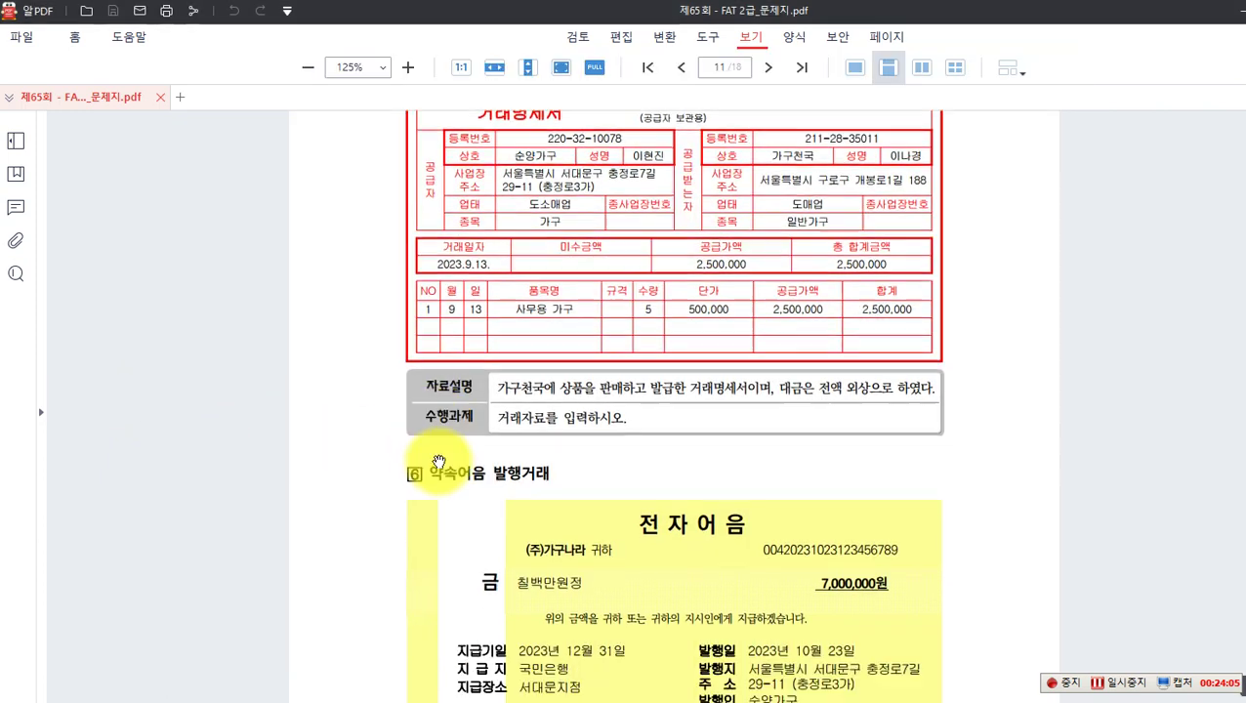
scroll(439, 462, down, 3)
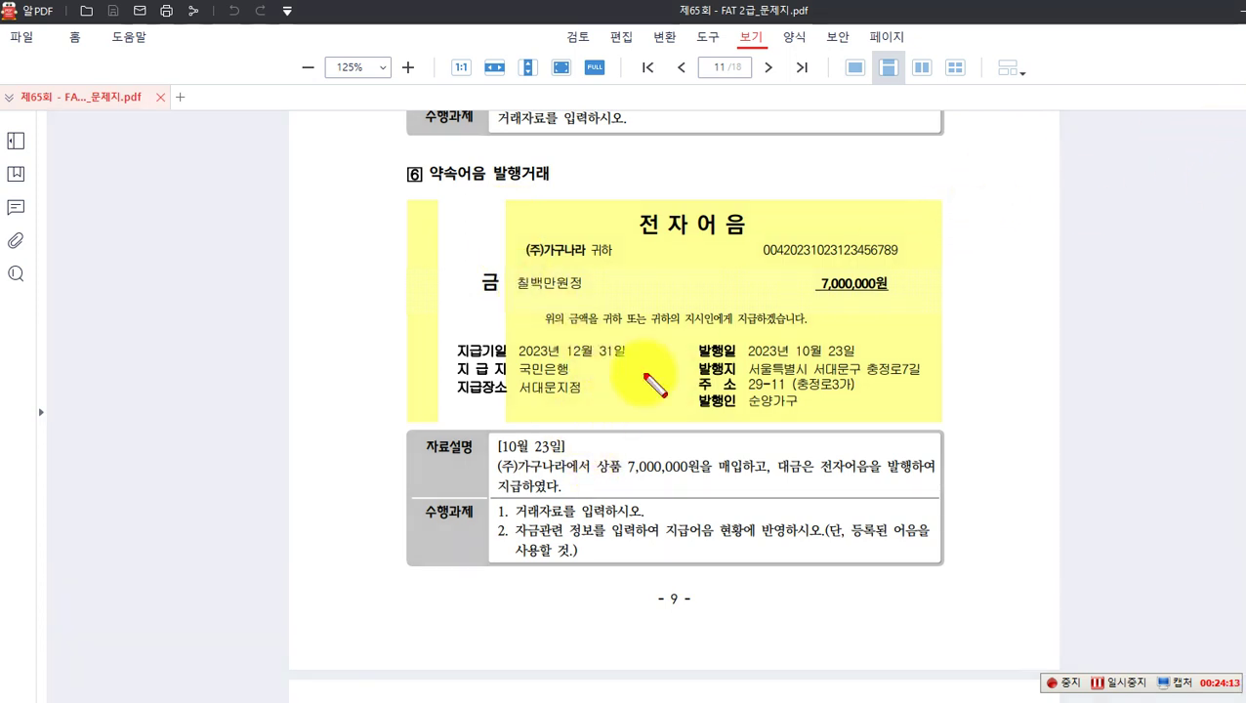
drag(489, 436, 702, 477)
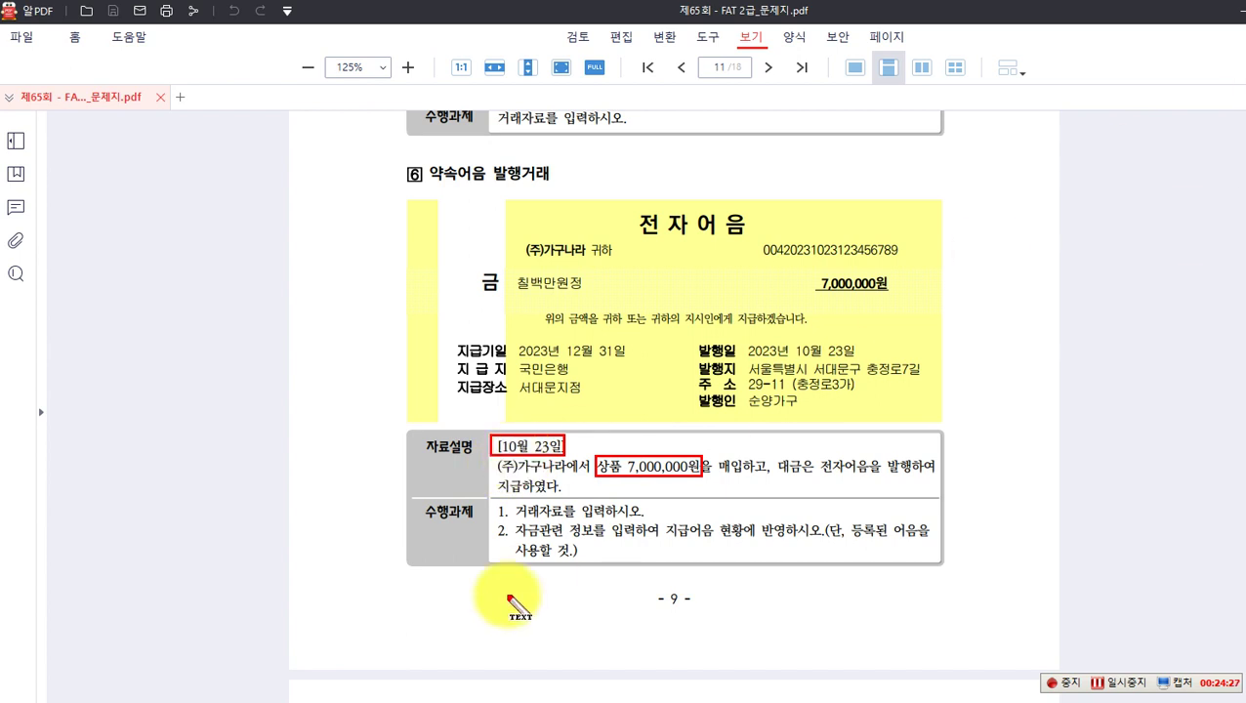
Step: Note the entry (차) 상품 7,000,000 / (대) 지급어음(가구나라) 7,000,000, then clear it and return to the voucher screen
click(477, 601)
text(()
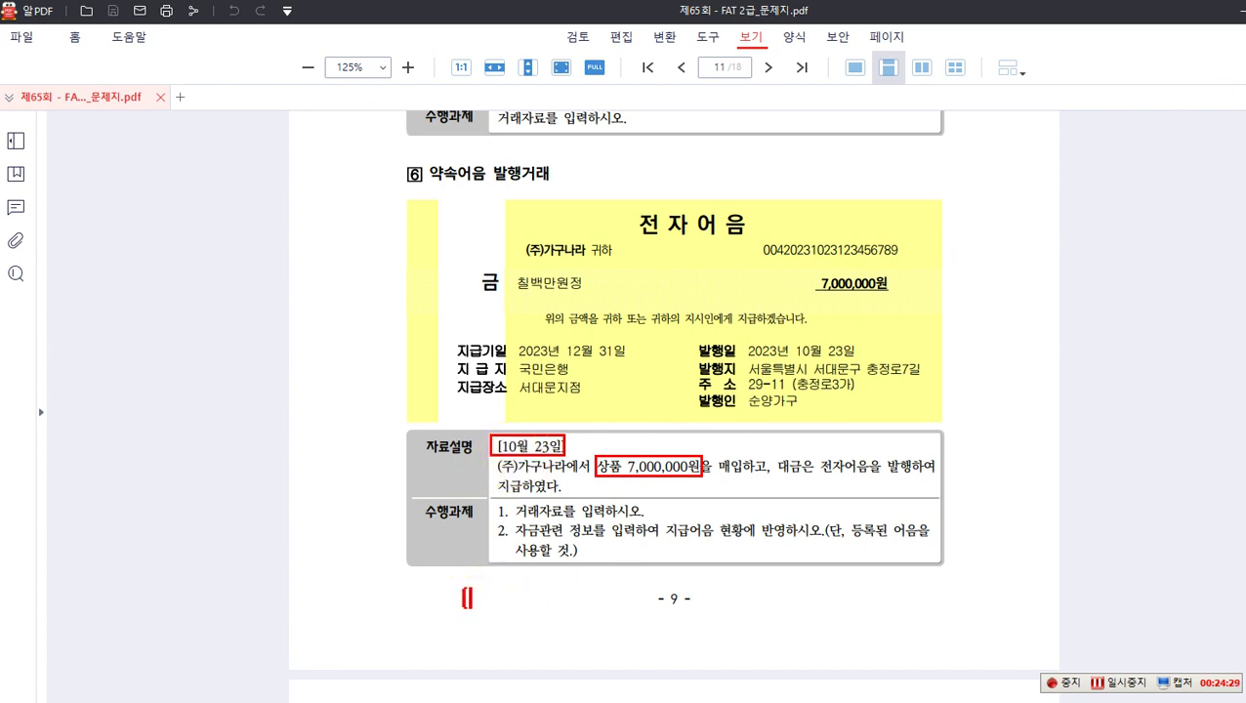
text(차) 상품)
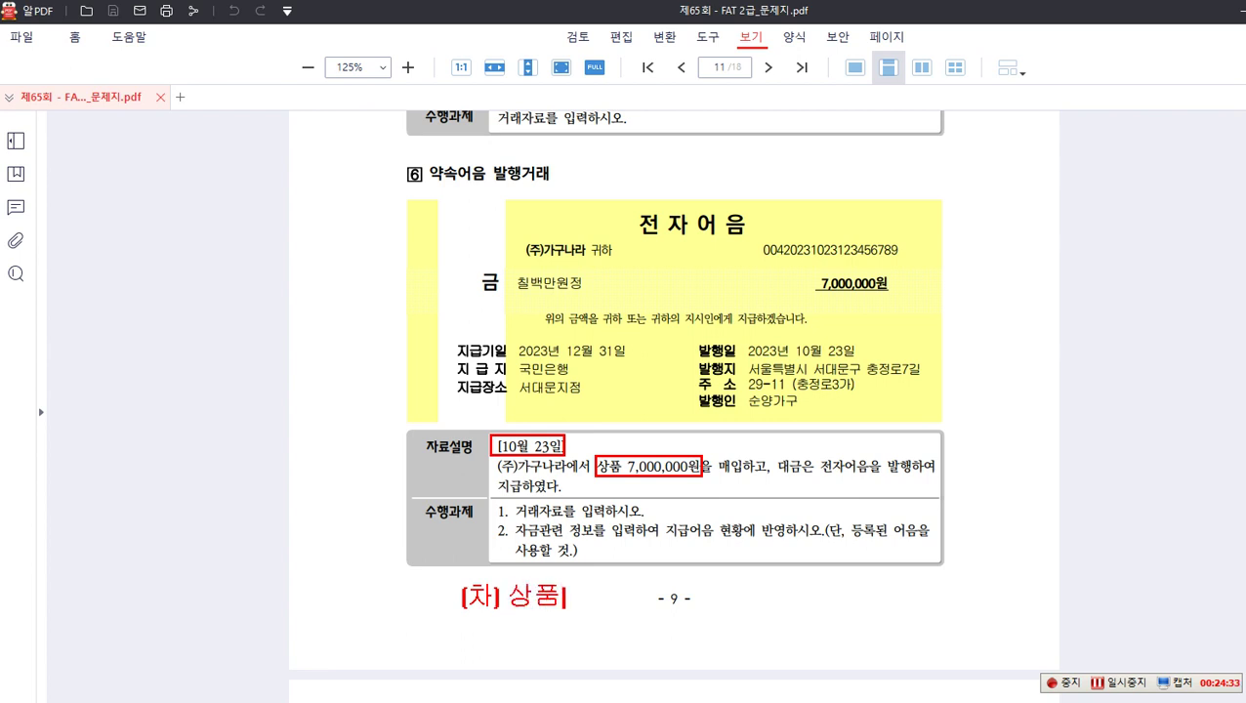
text( 7,000,000)
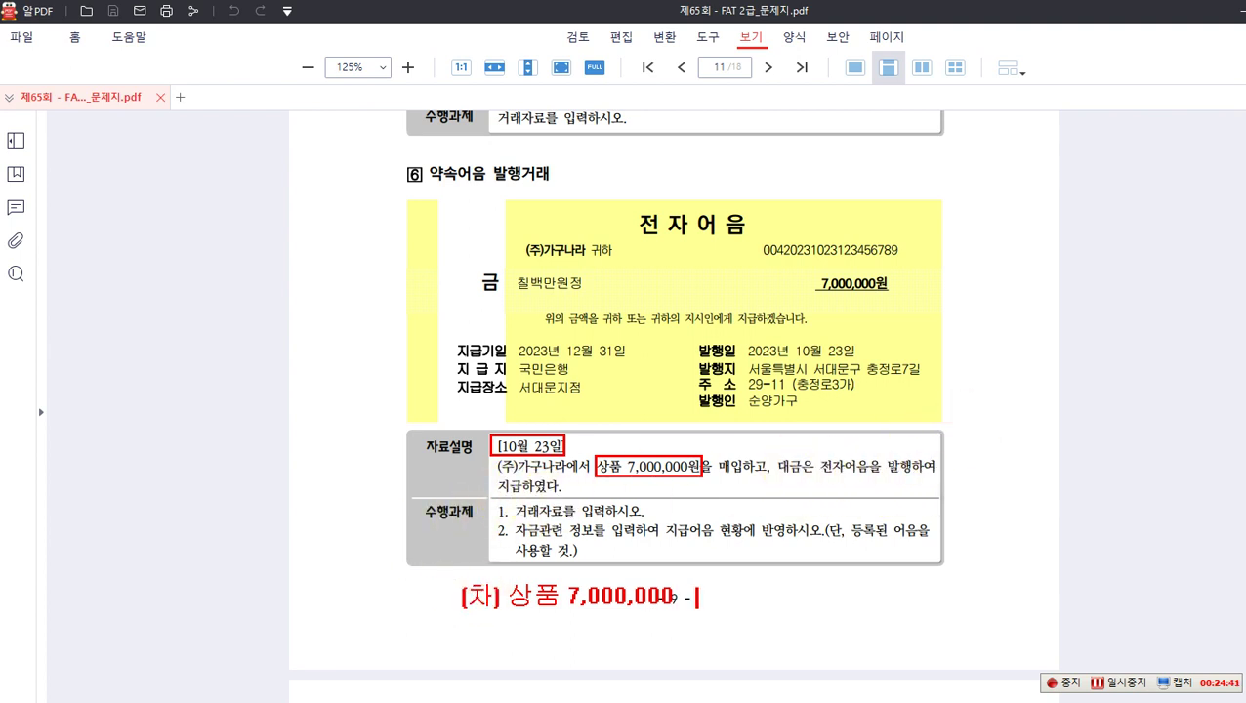
text((대) 지급어음)
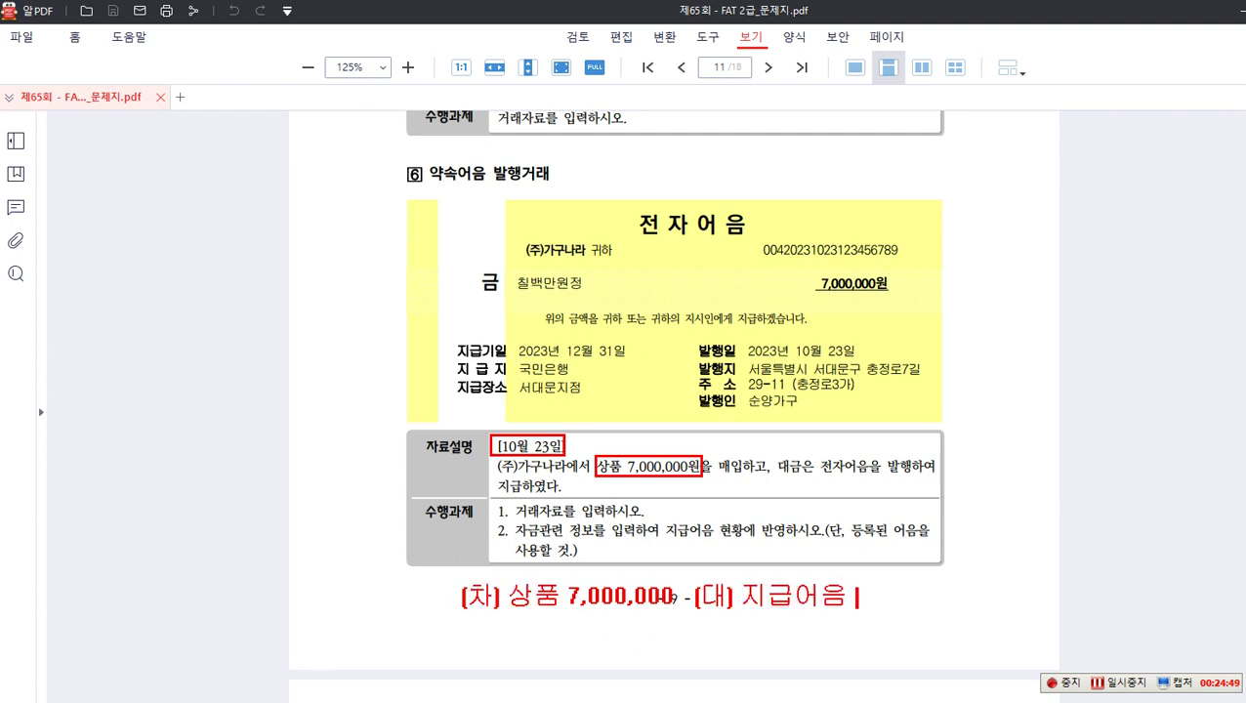
key(BackSpace)
text((가구나)
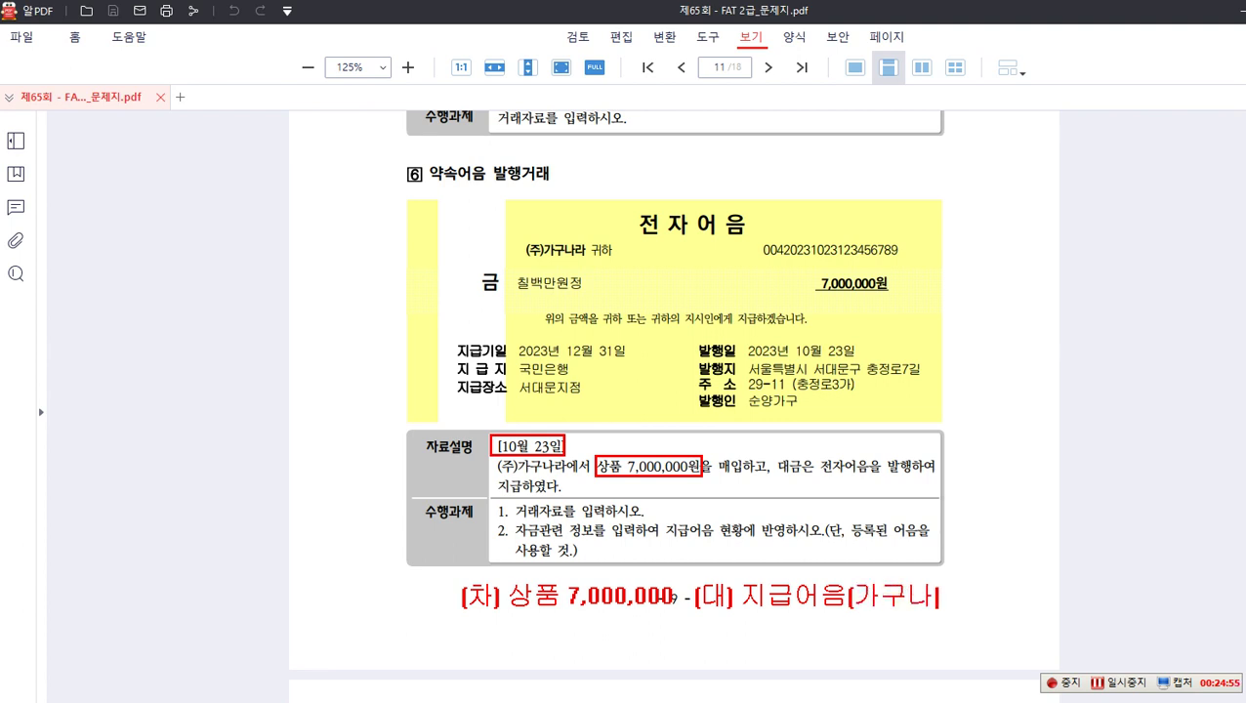
text(라)
text() )
text(7,000)
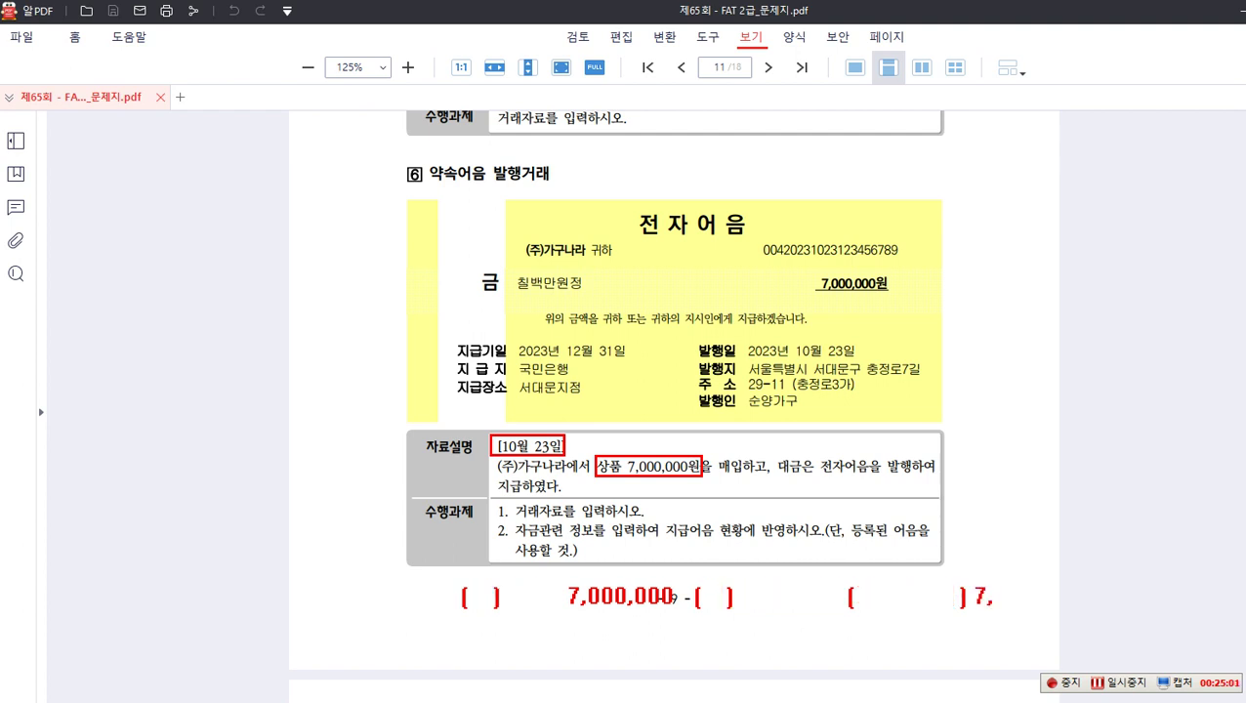
text(,000)
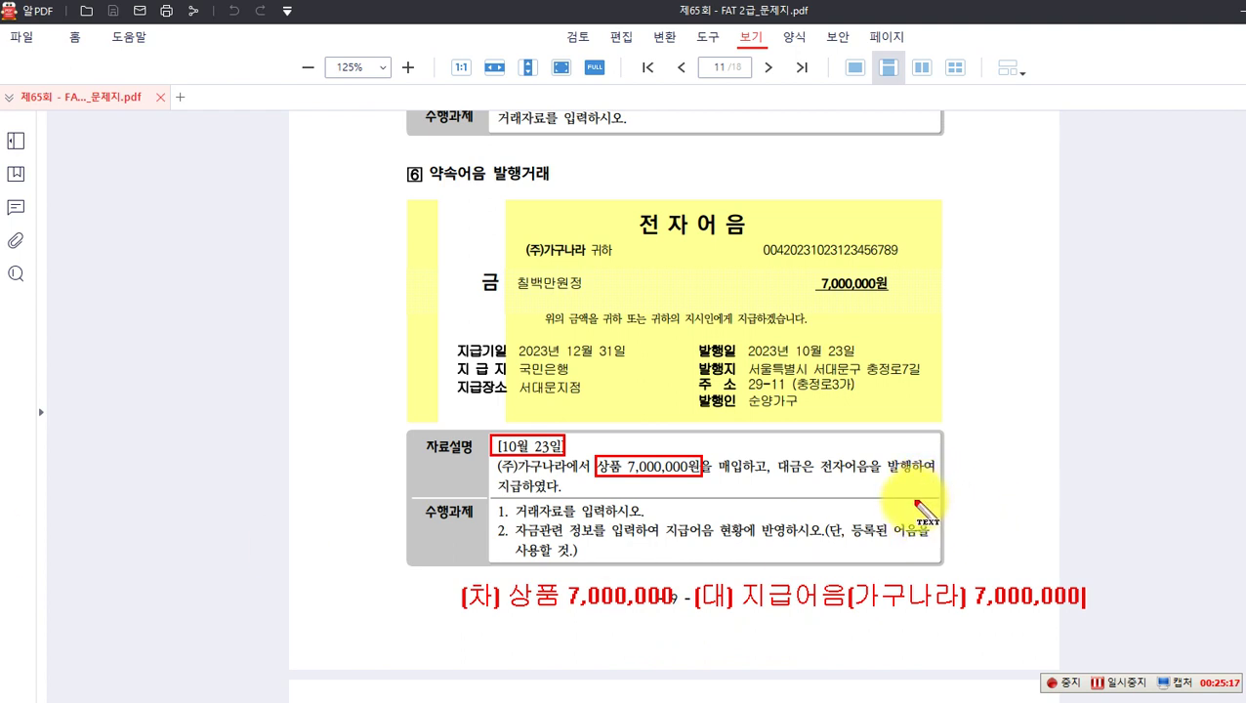
key(Escape)
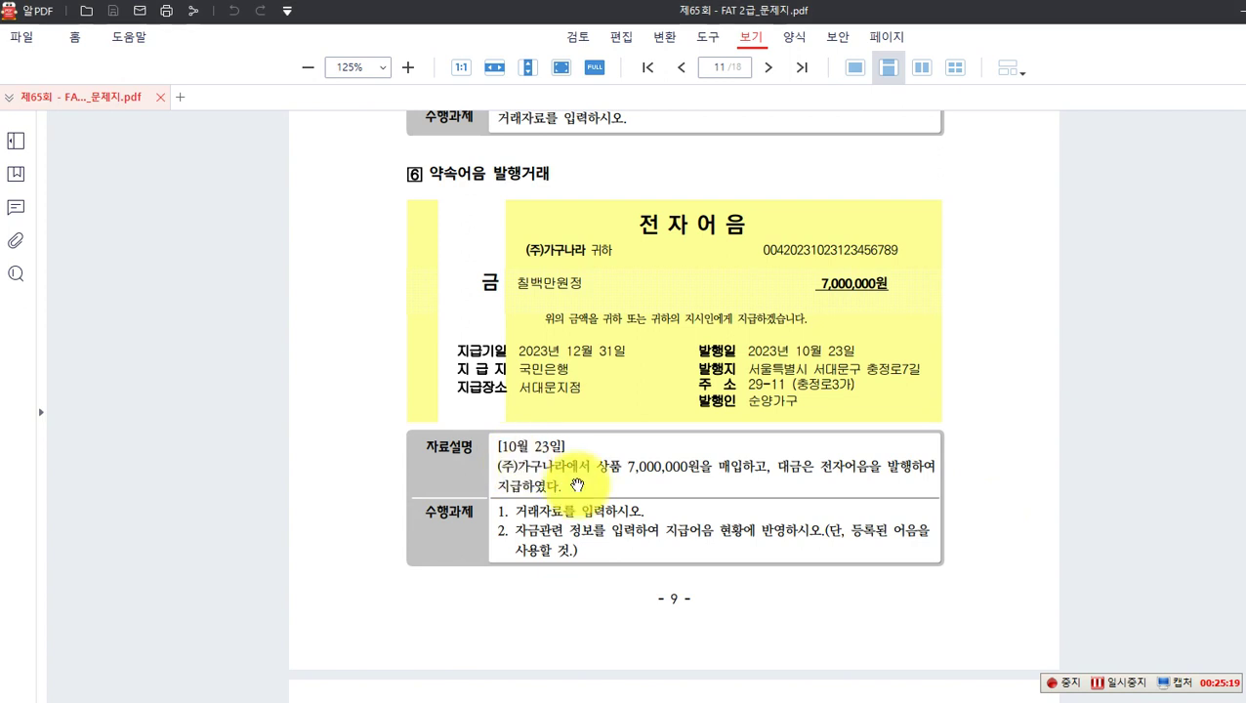
key(alt+Tab)
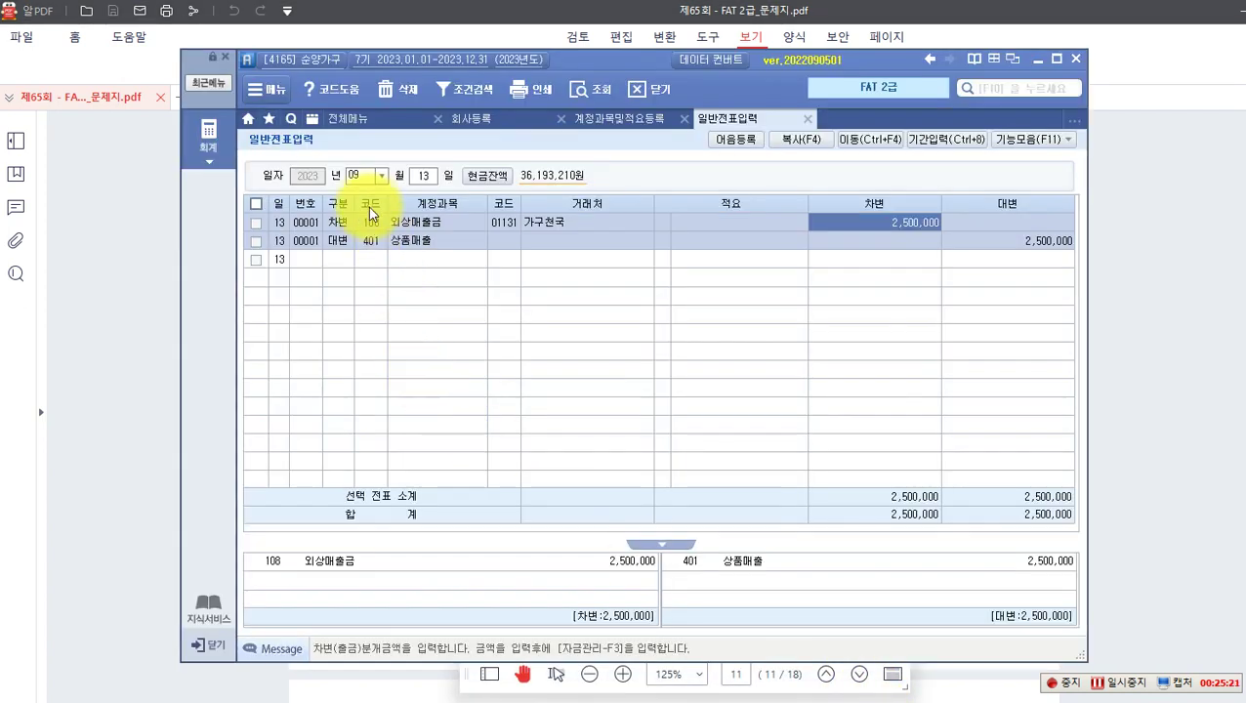
Step: Date the voucher October 23 and make the first line a 차변 (3) entry
click(382, 175)
click(357, 305)
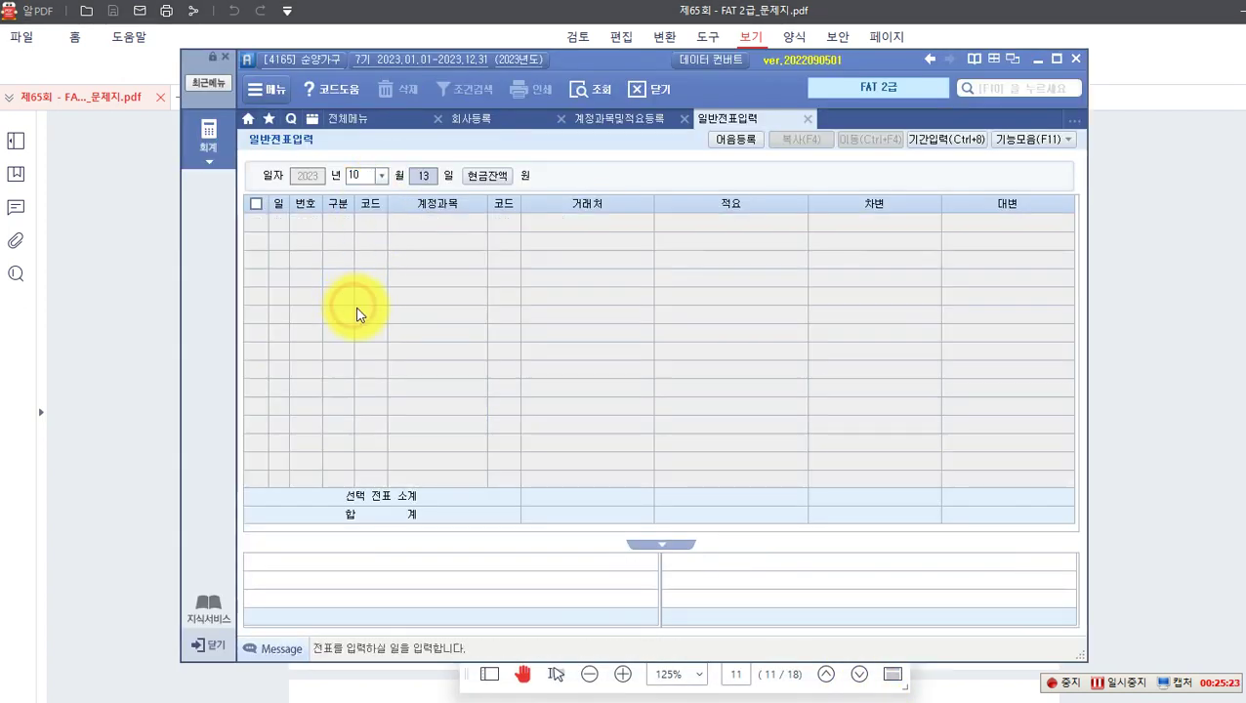
text(23)
key(Return)
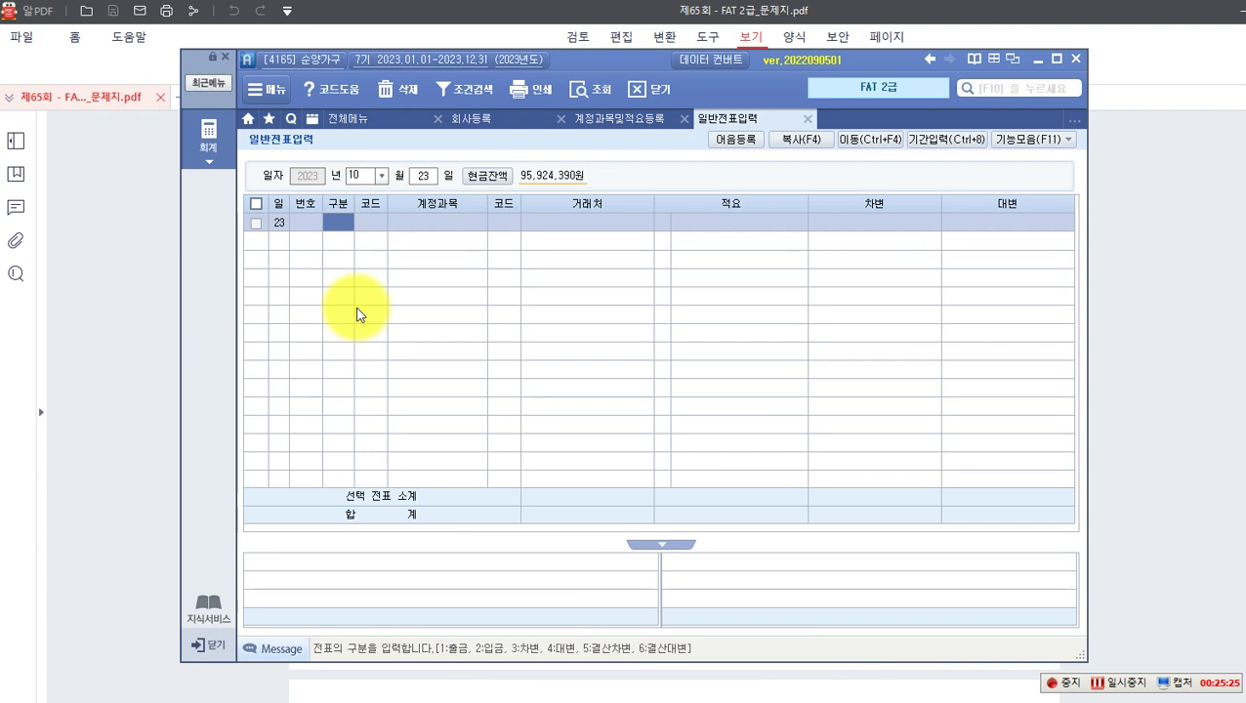
text(3)
key(Return)
Step: Enter the debit line as 146 상품 for 7,000,000
key(F2)
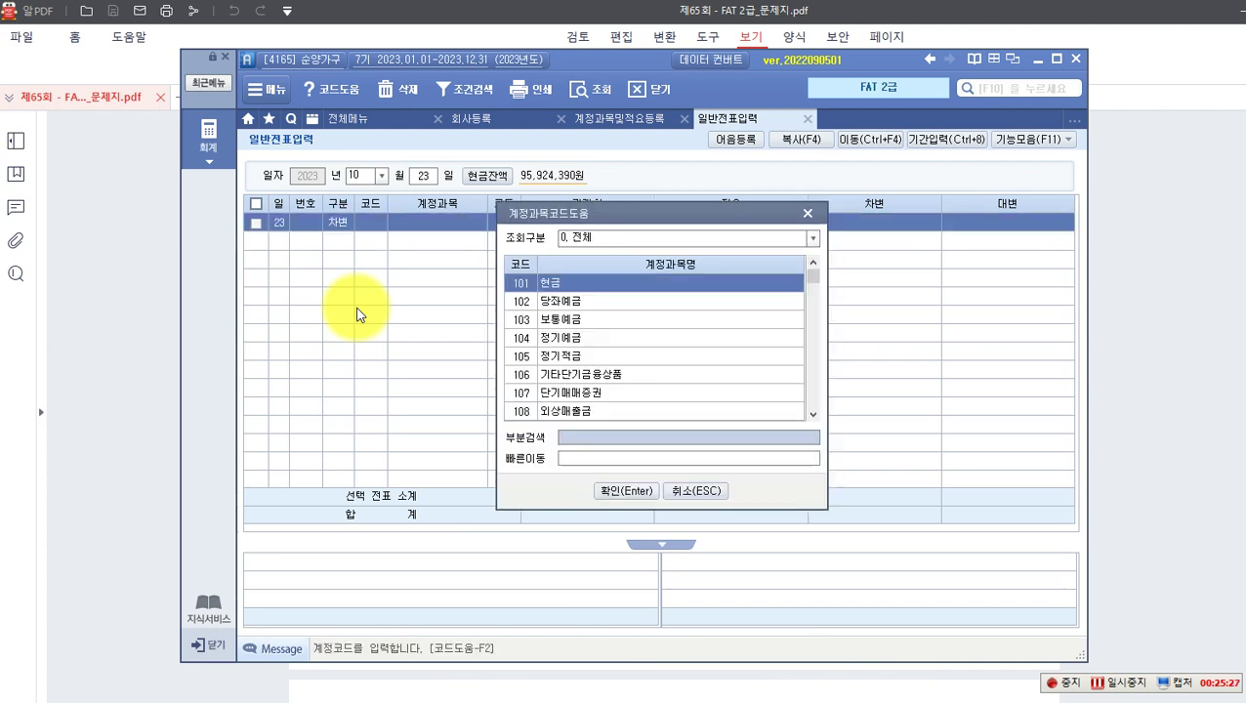
text(사)
text(품)
key(Return)
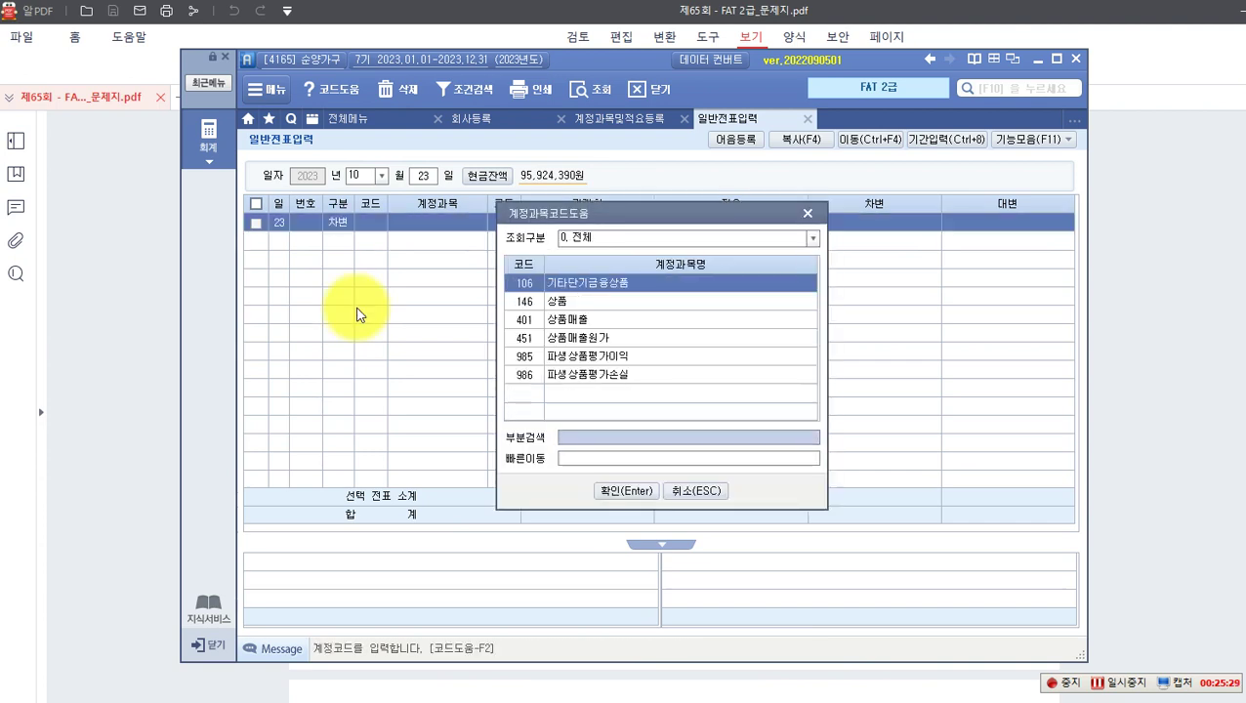
key(Down)
key(Return)
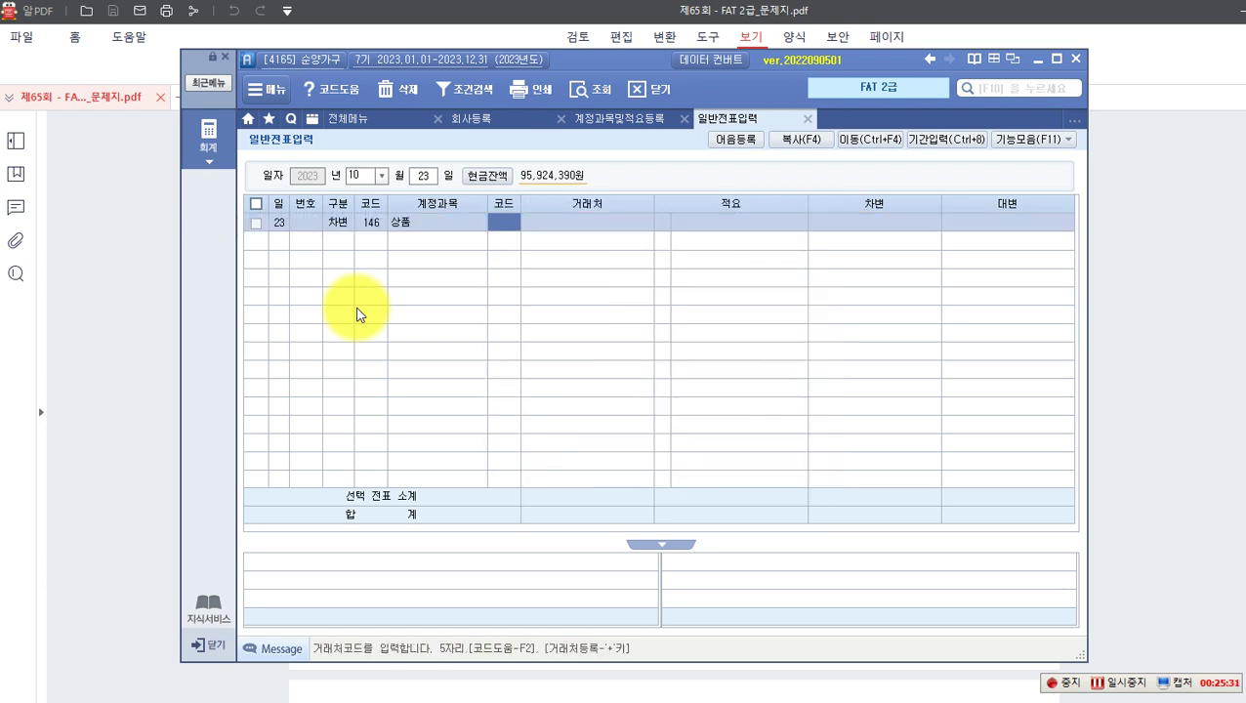
key(Return)
key(Return)
key(Return)
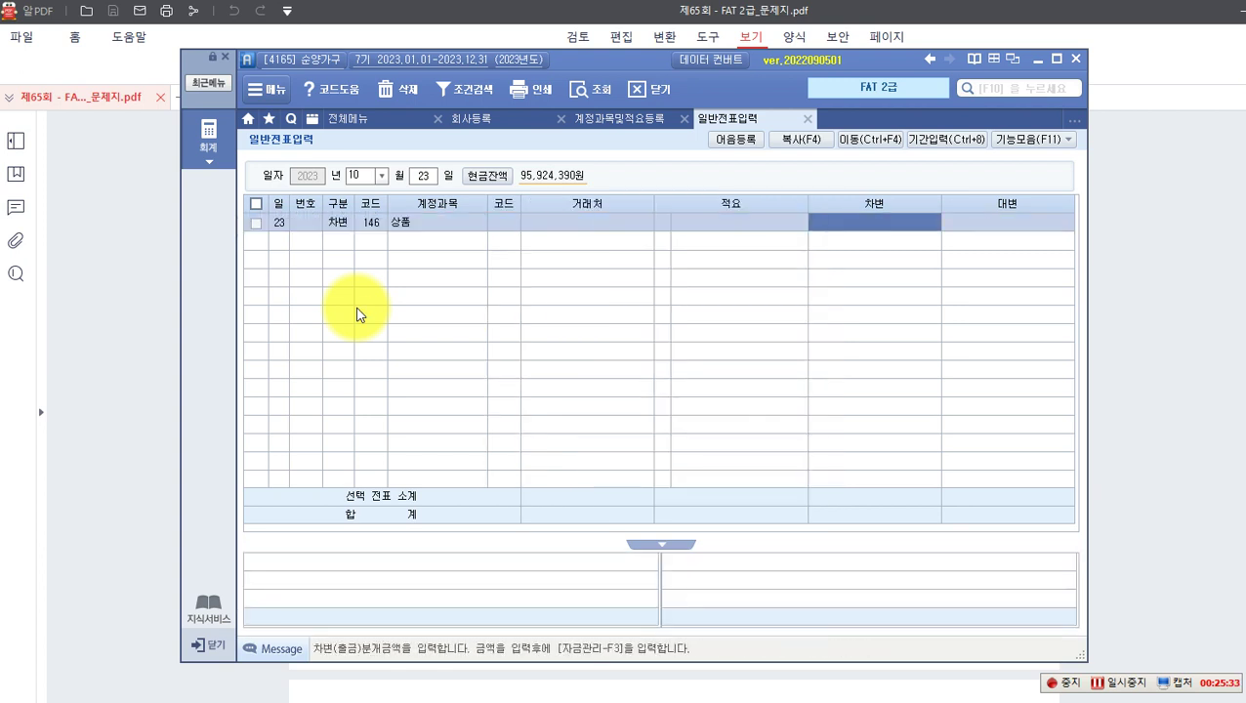
text(7000)
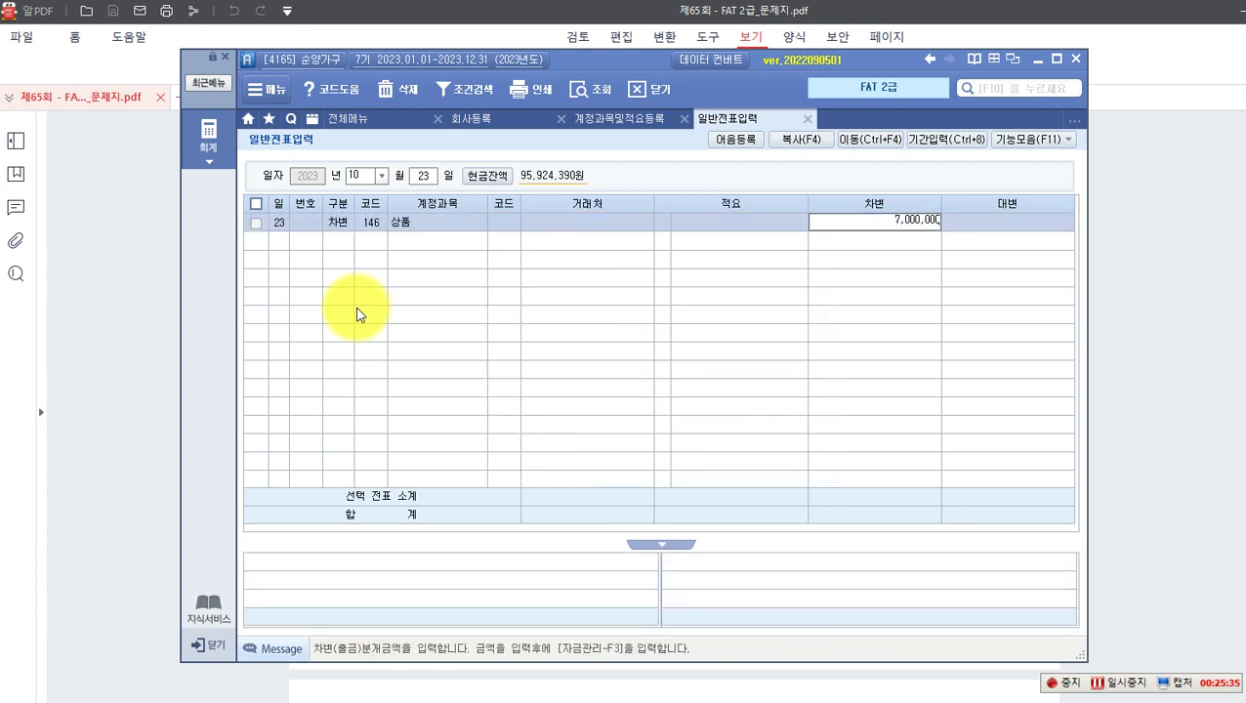
key(Return)
Step: Enter the credit line as 252 지급어음 to (주)가구나라 for 7,000,000
text(4)
key(Return)
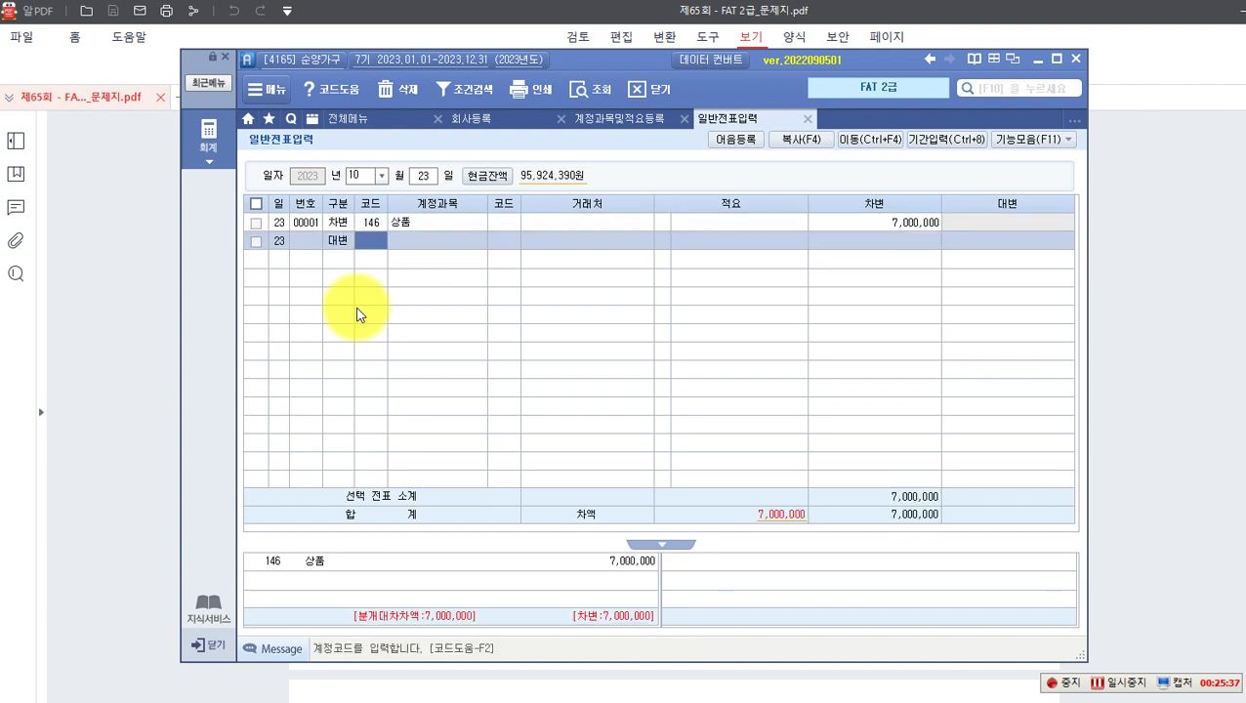
text(252)
key(Return)
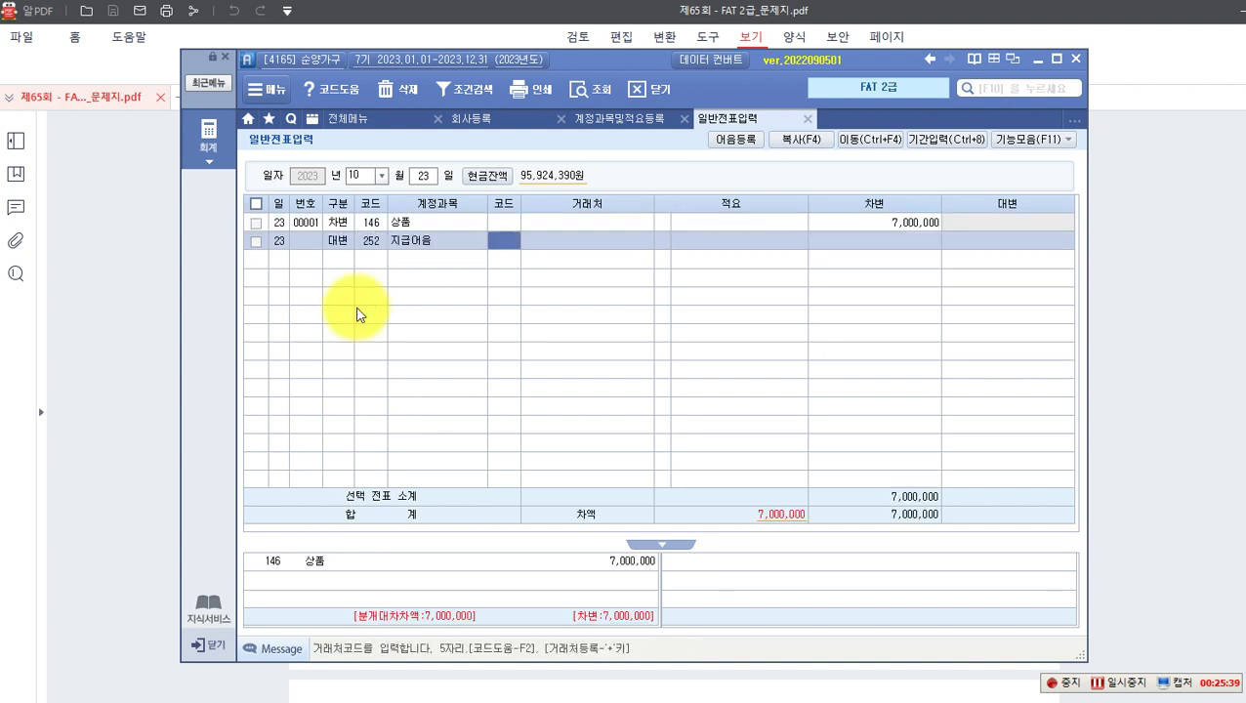
key(F2)
text(가)
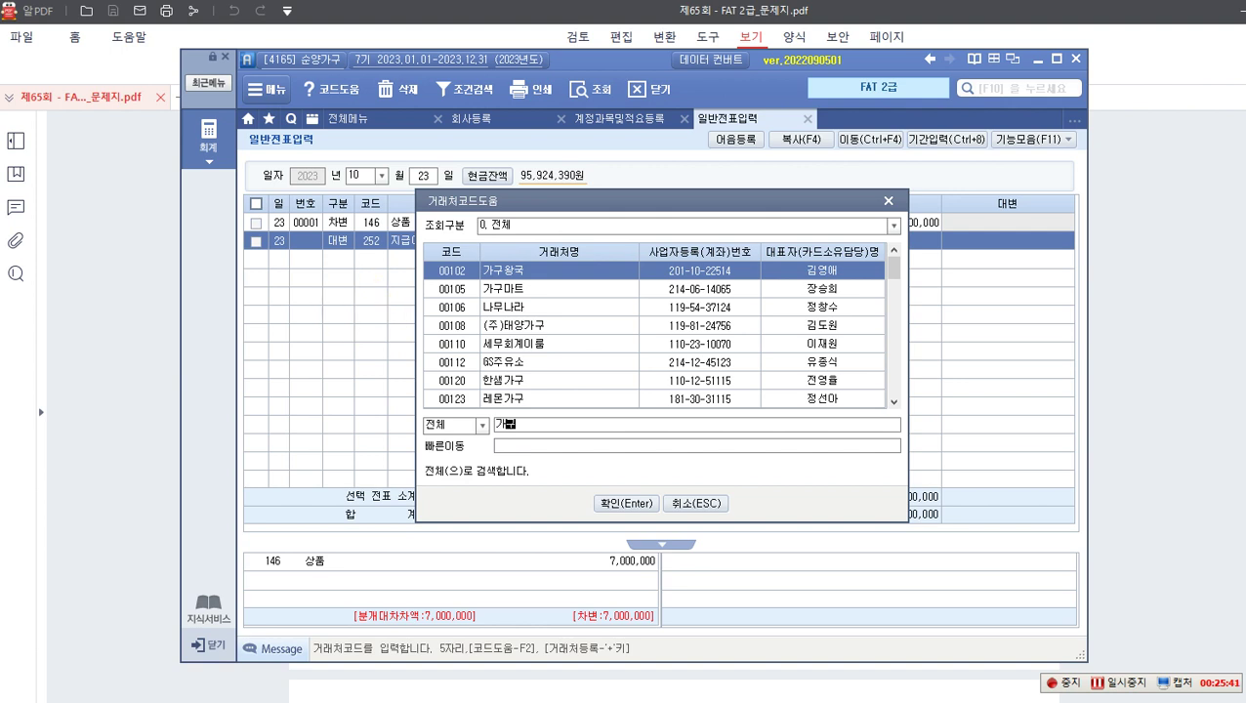
text(구나)
key(Return)
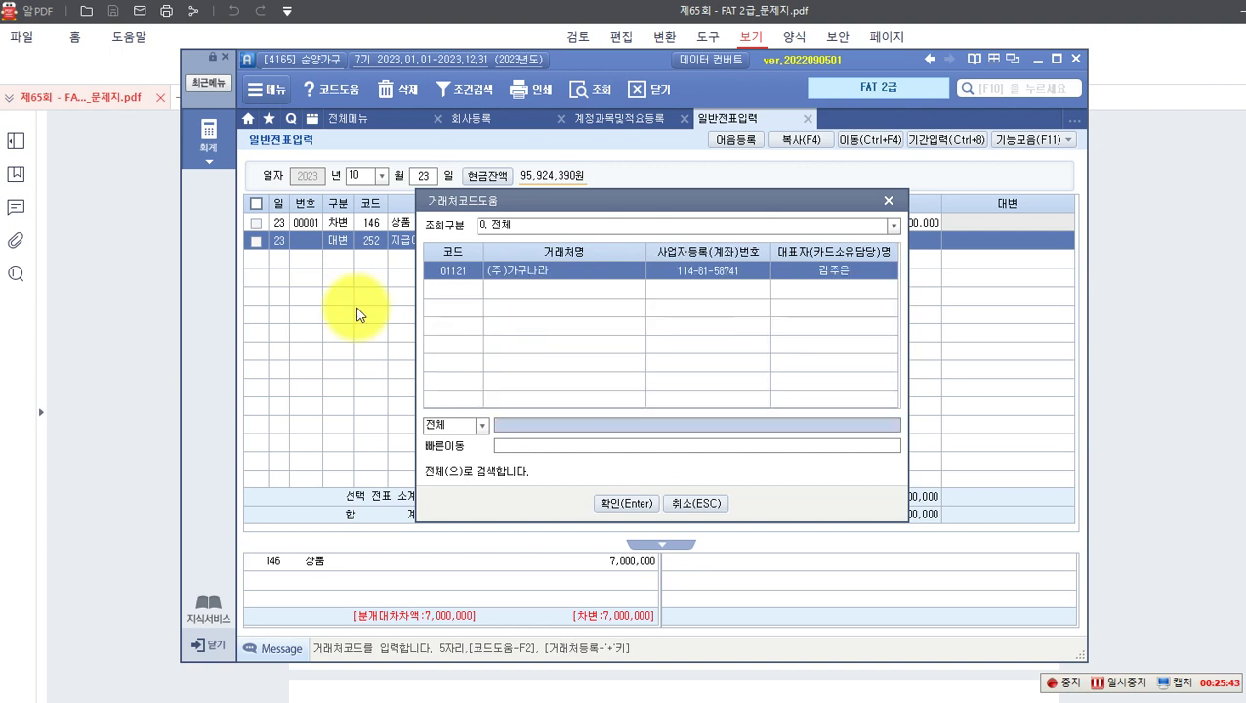
key(Return)
key(Return)
key(Return)
text(7000000)
key(Return)
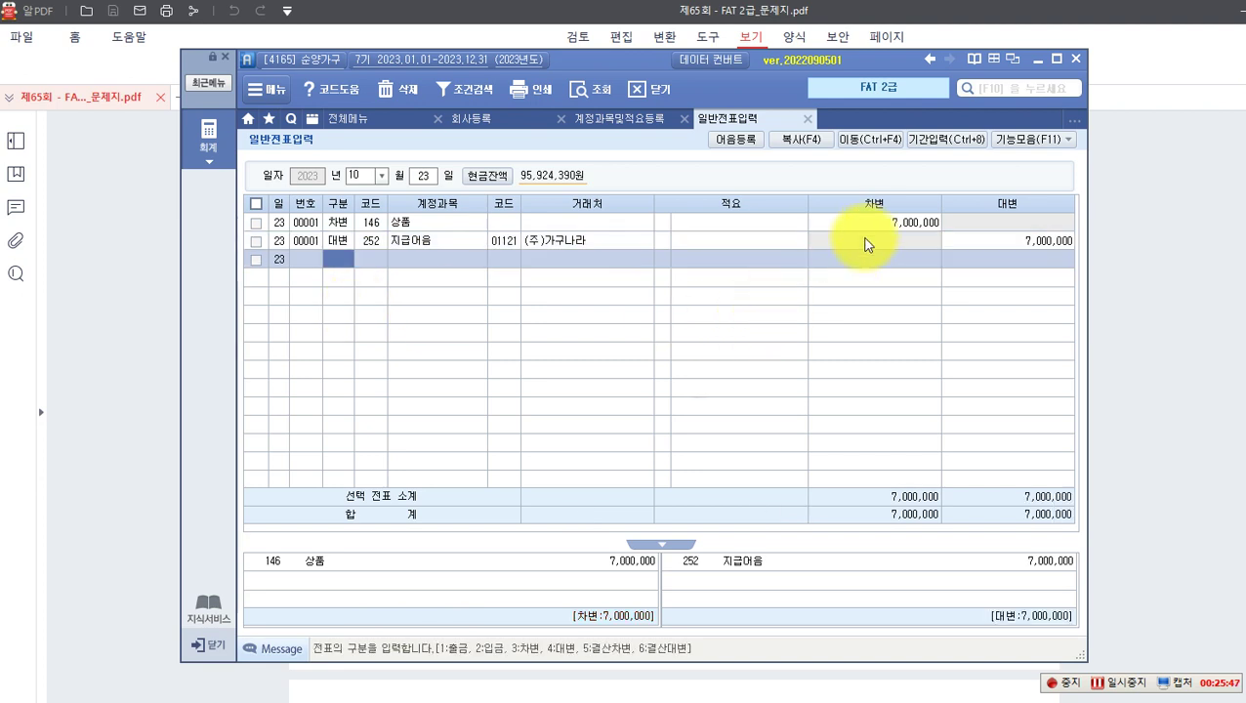
Step: Check that the 상품 debit and 지급어음 credit both show 7,000,000
click(884, 224)
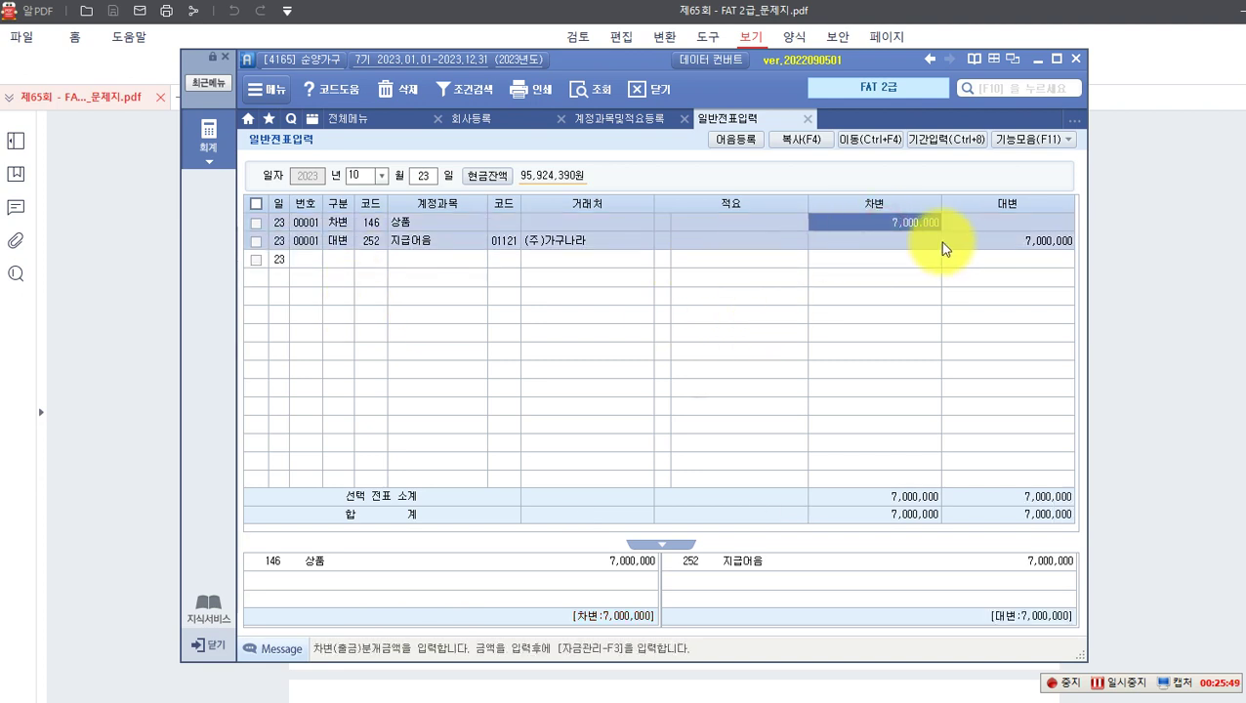
click(970, 244)
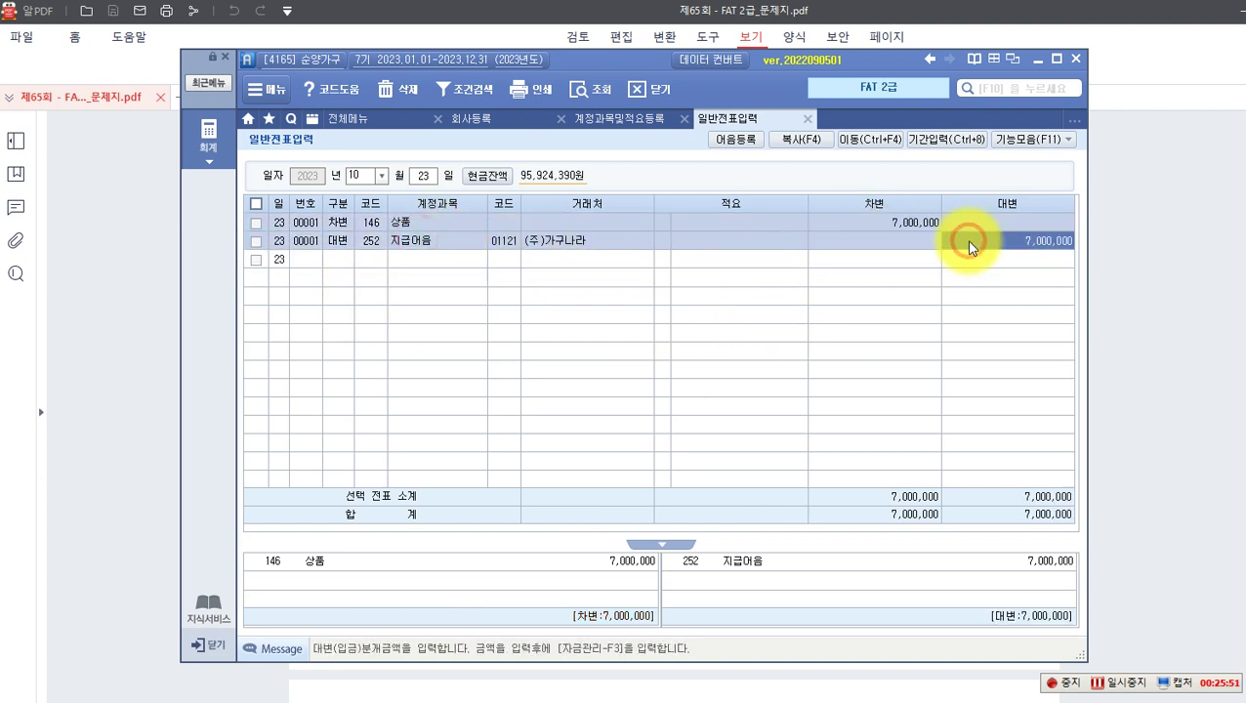
click(865, 228)
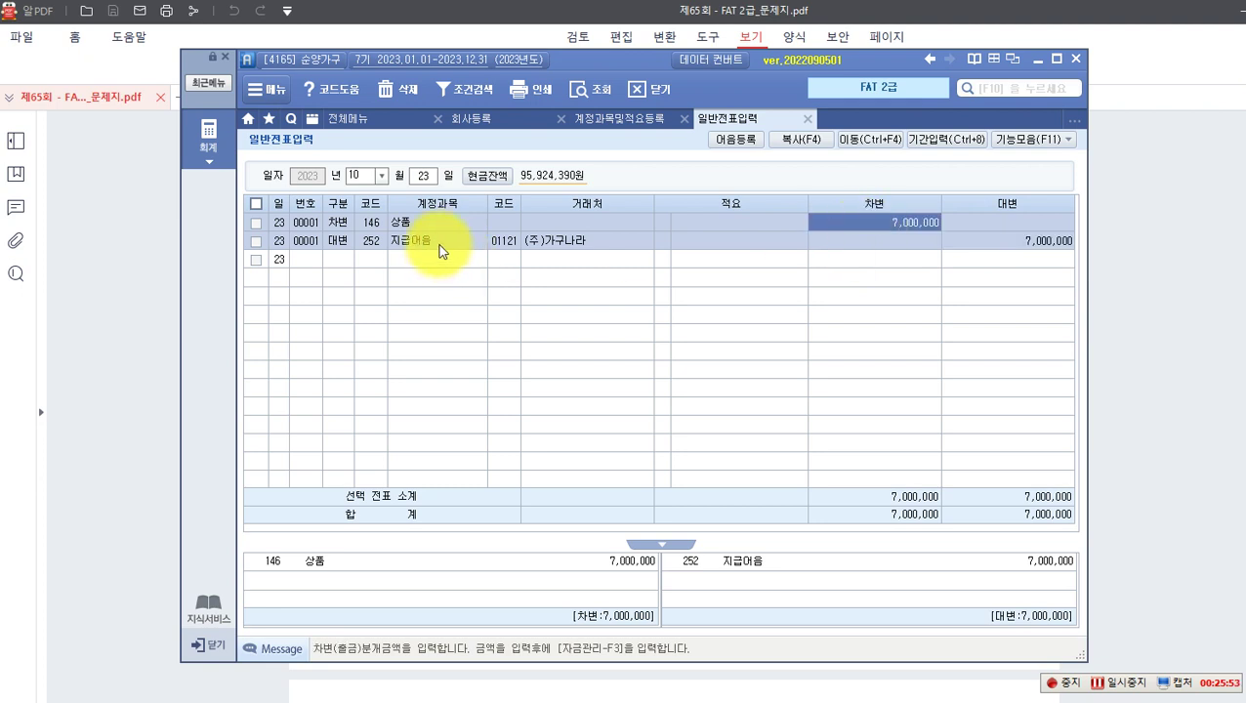
click(1011, 243)
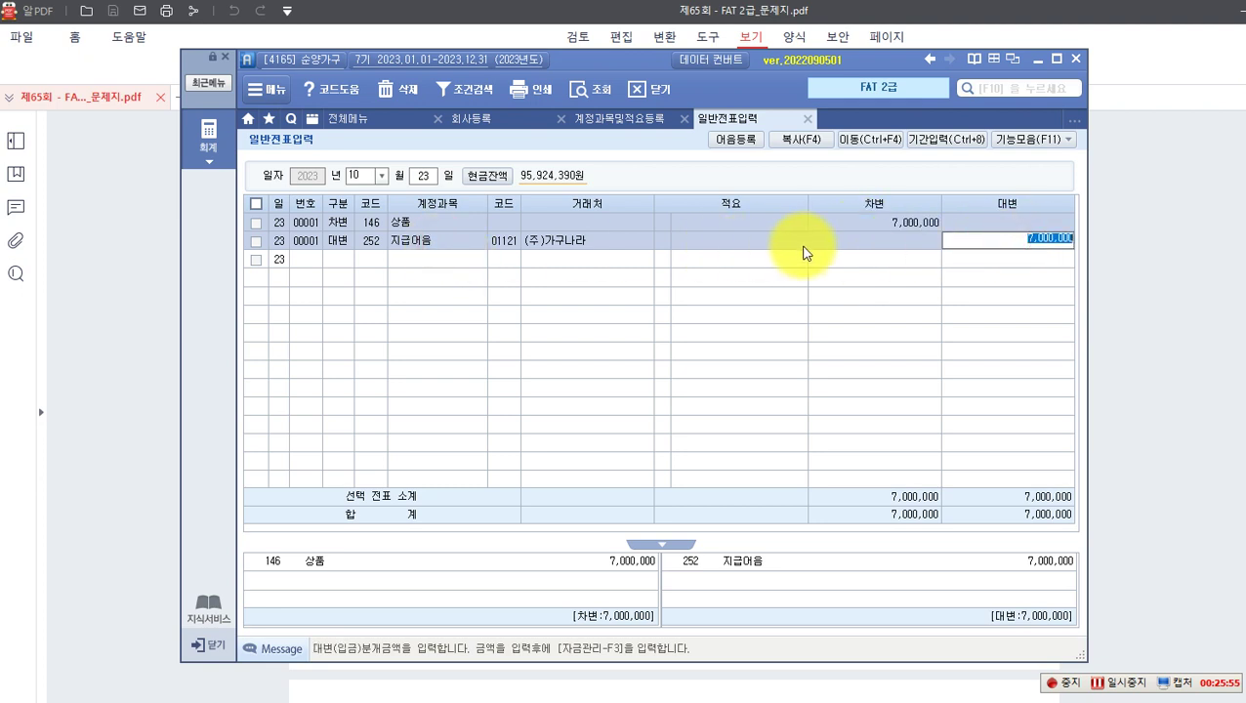
click(462, 242)
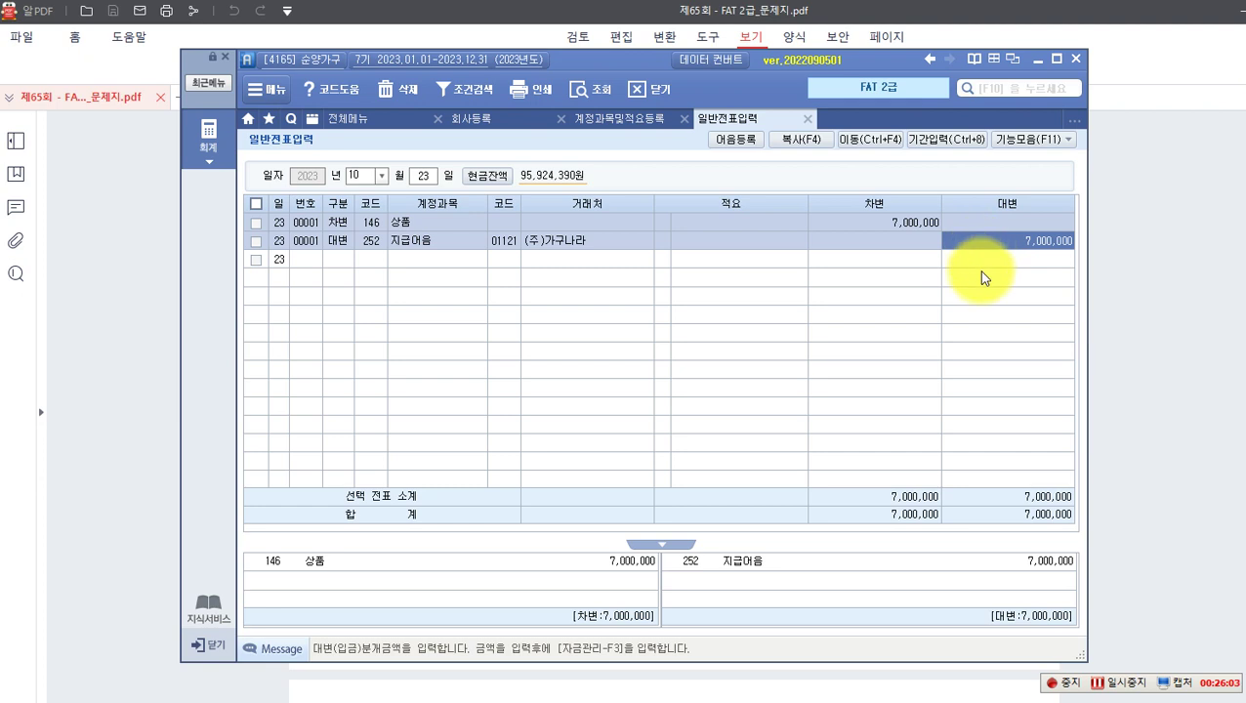
Step: Open 지급어음 관리 for the credit line and bring up the 어음등록코드도움 lookup from 어음번호
key(Return)
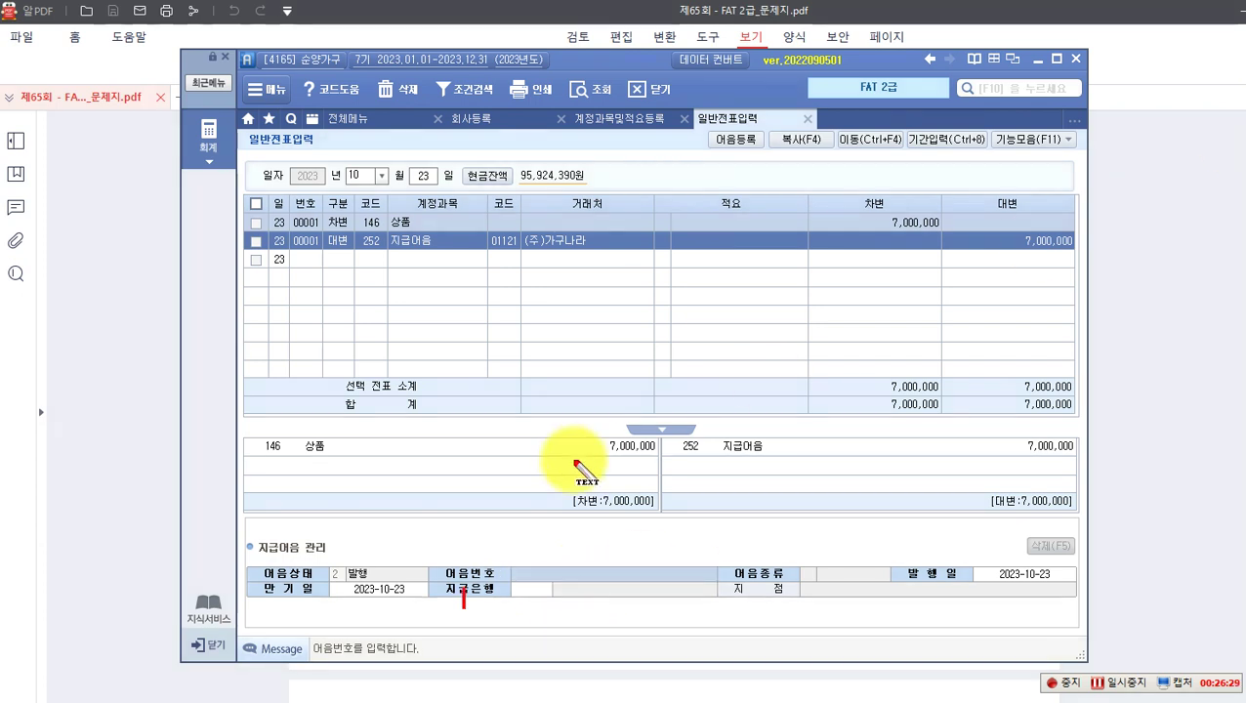
click(551, 548)
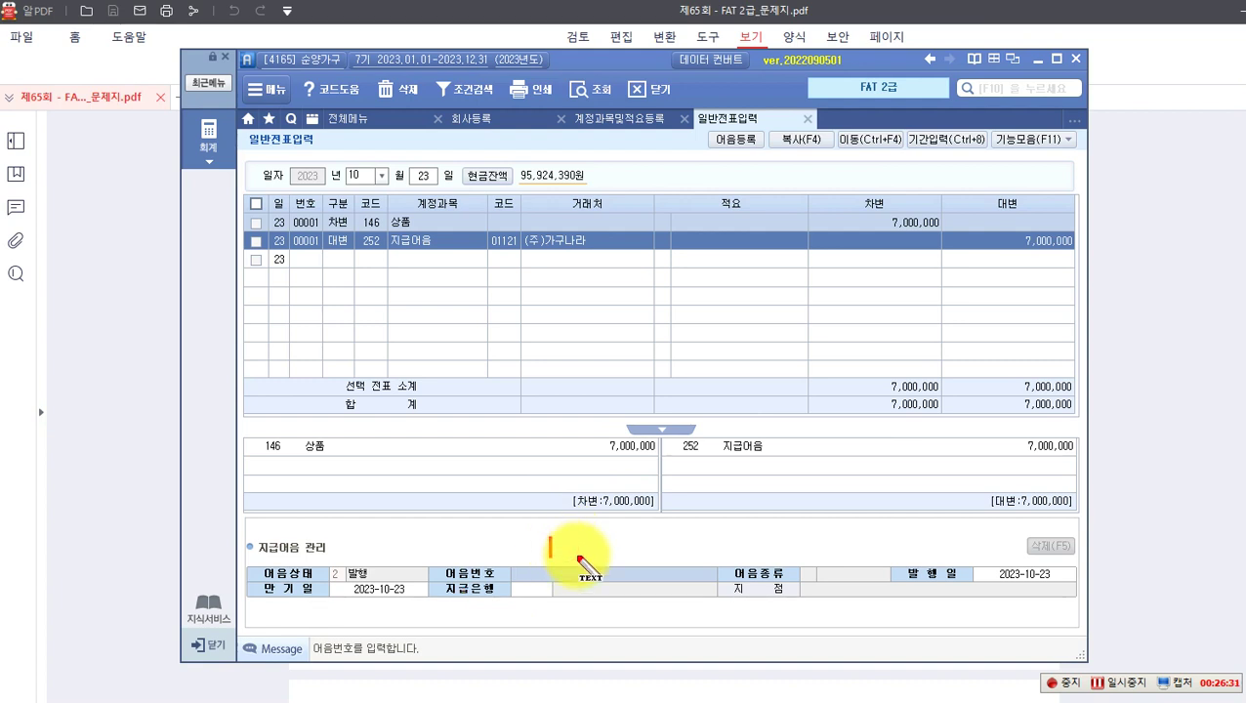
text(리)
key(BackSpace)
text(F2)
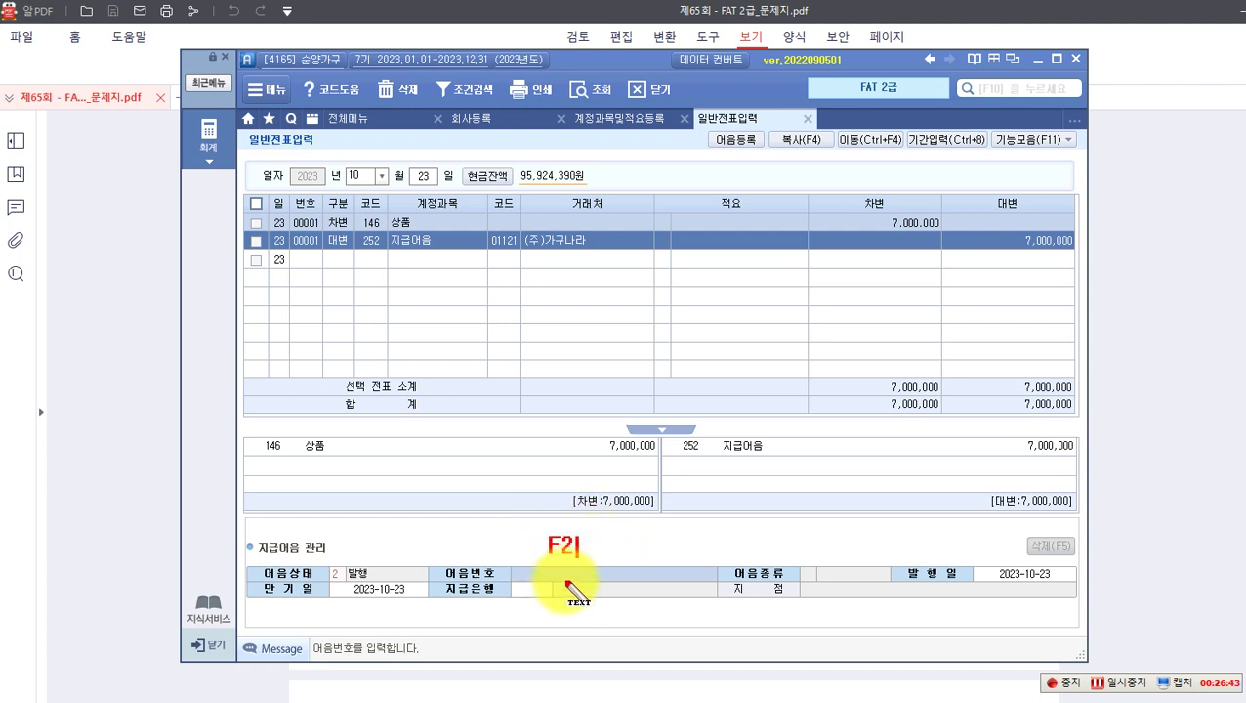
key(F2)
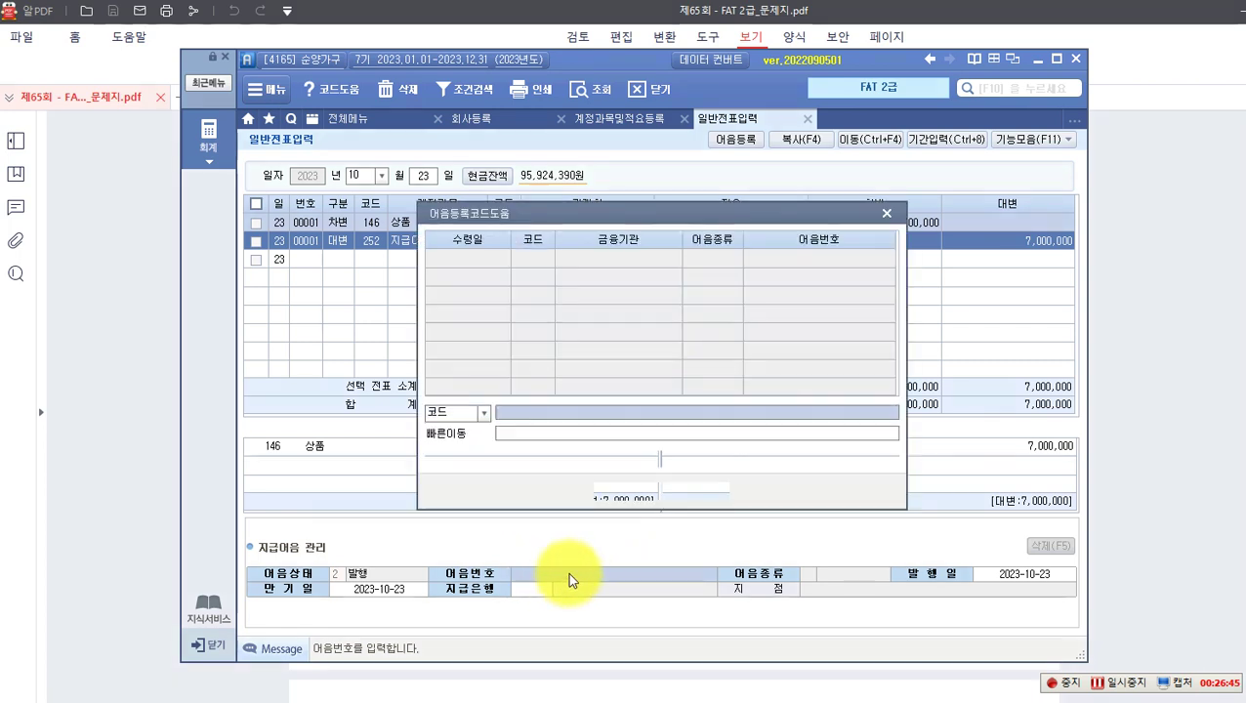
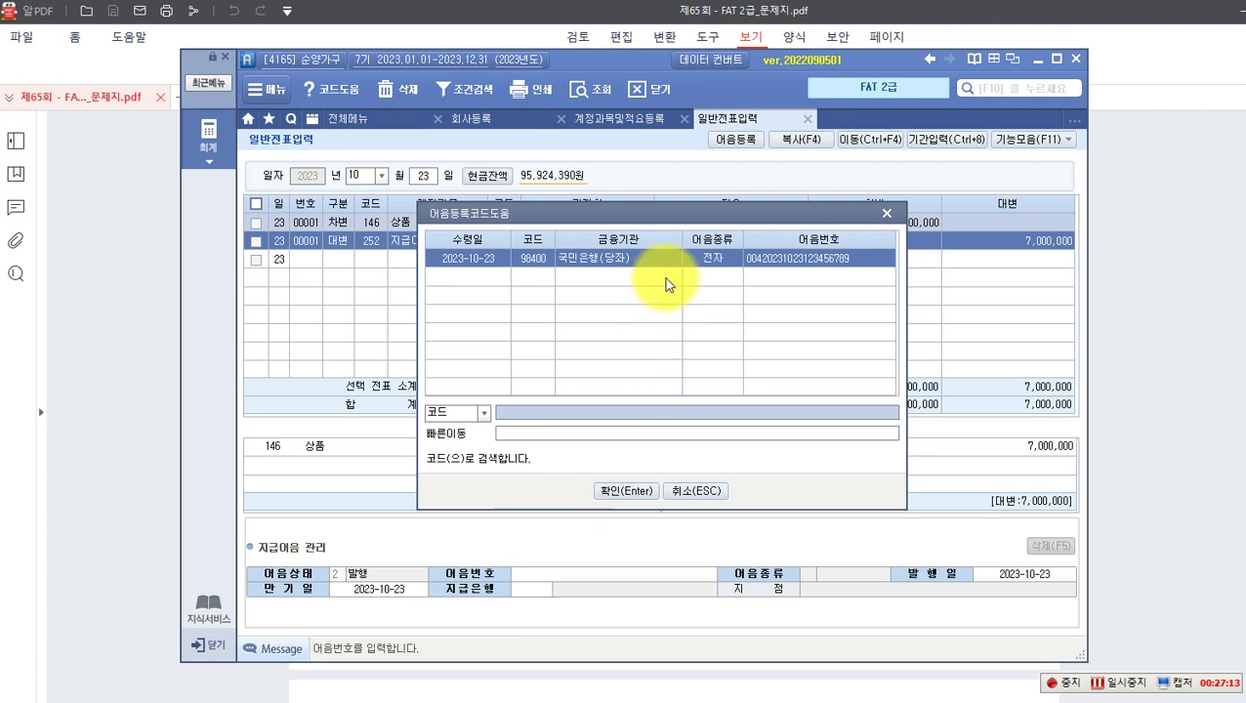
Step: Select the registered 국민은행(당좌) electronic note and accept its 2023-10-23 issue date
click(625, 491)
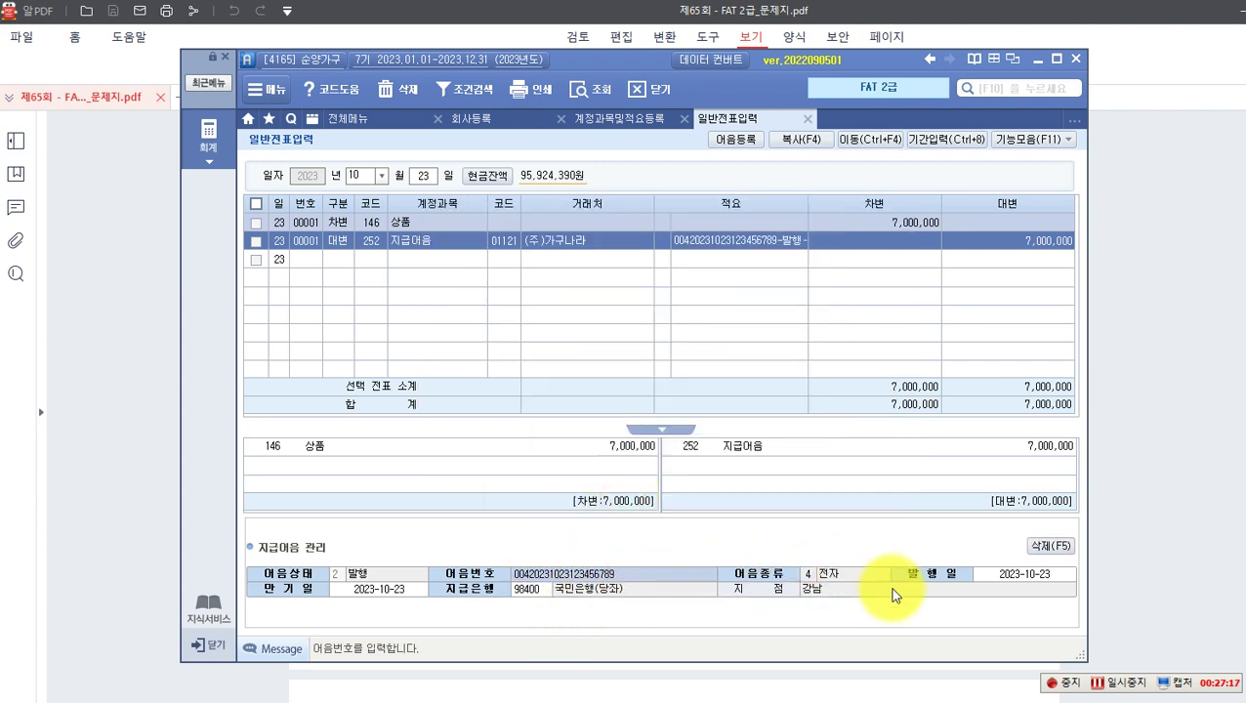
key(Return)
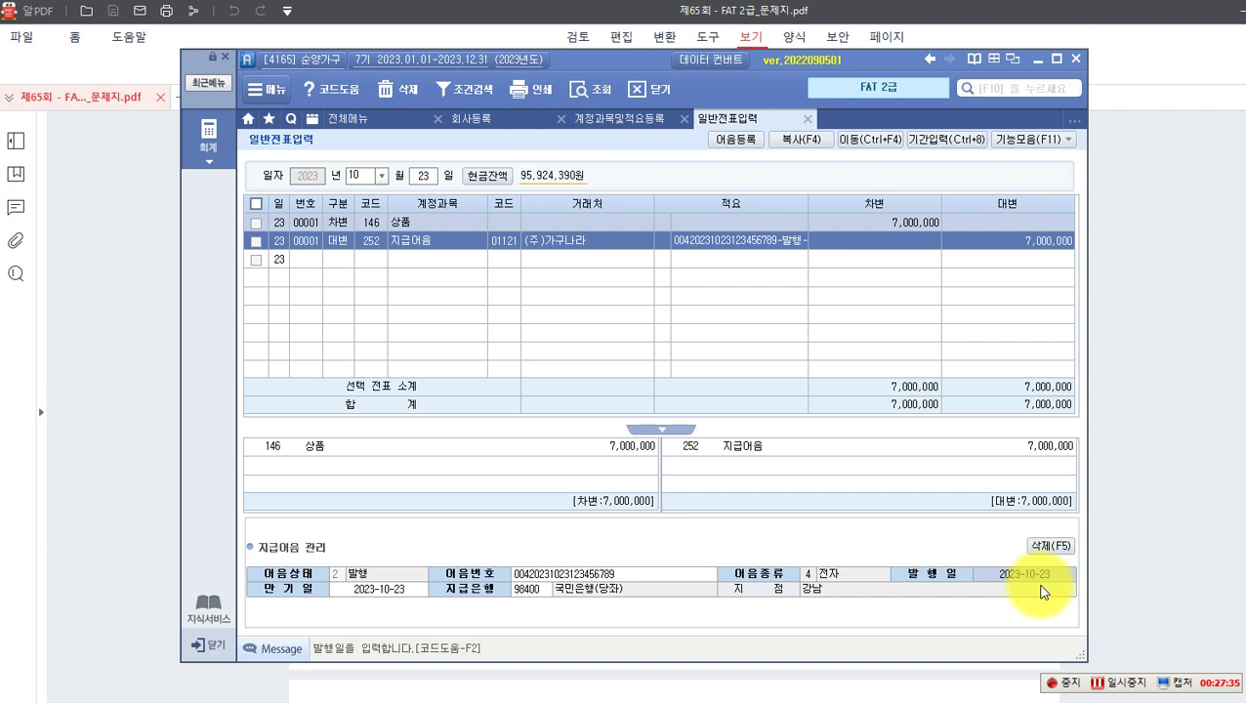
key(Return)
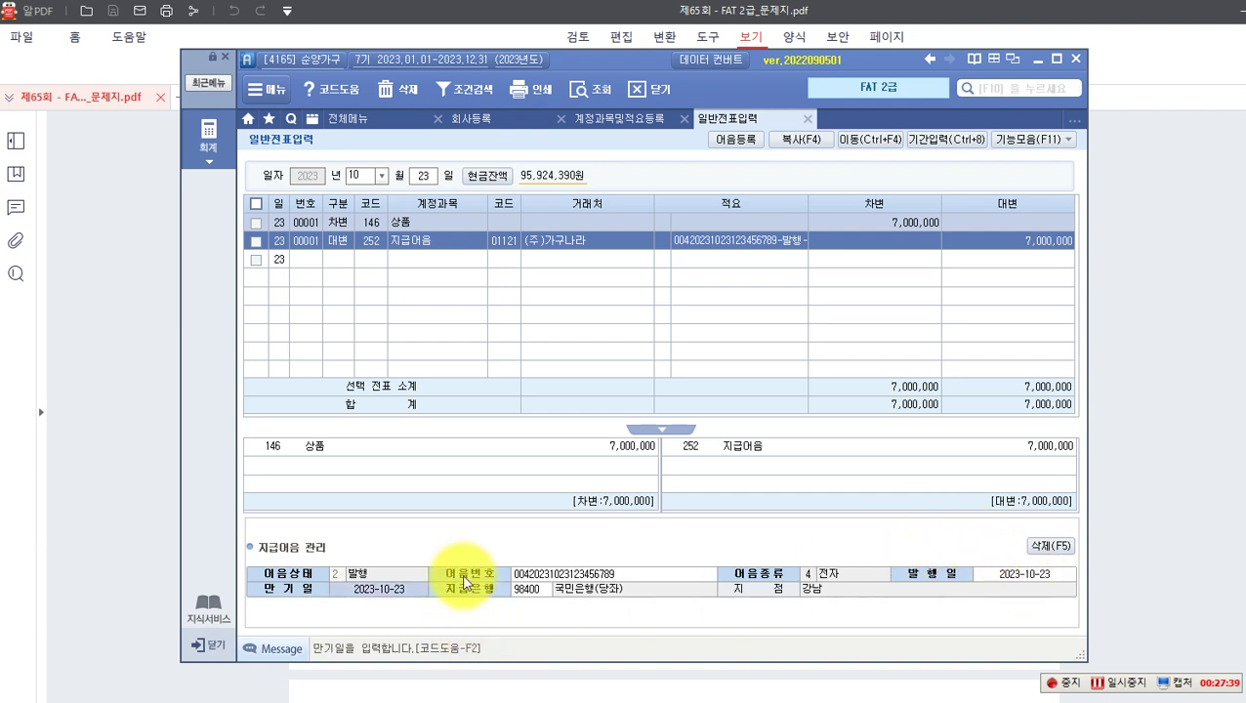
mouse_move(555, 674)
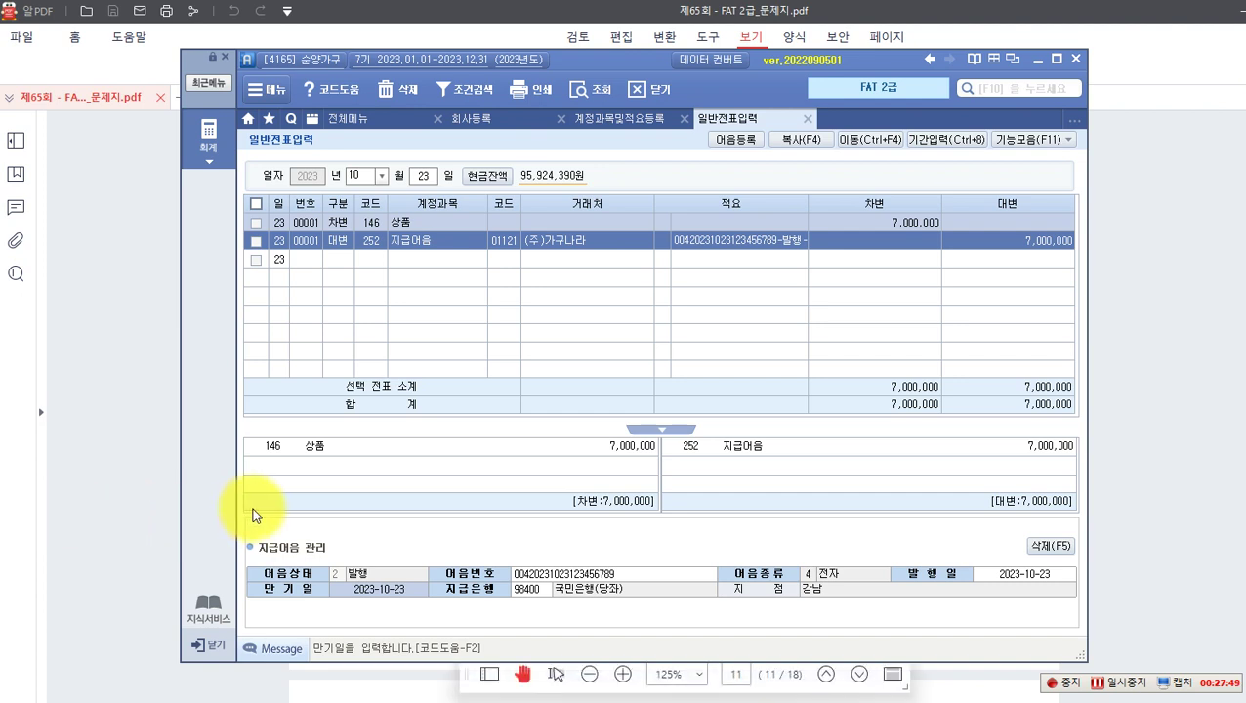
Step: Check the exam sheet, enter maturity date 2023-12-31, and accept the paying bank
click(114, 501)
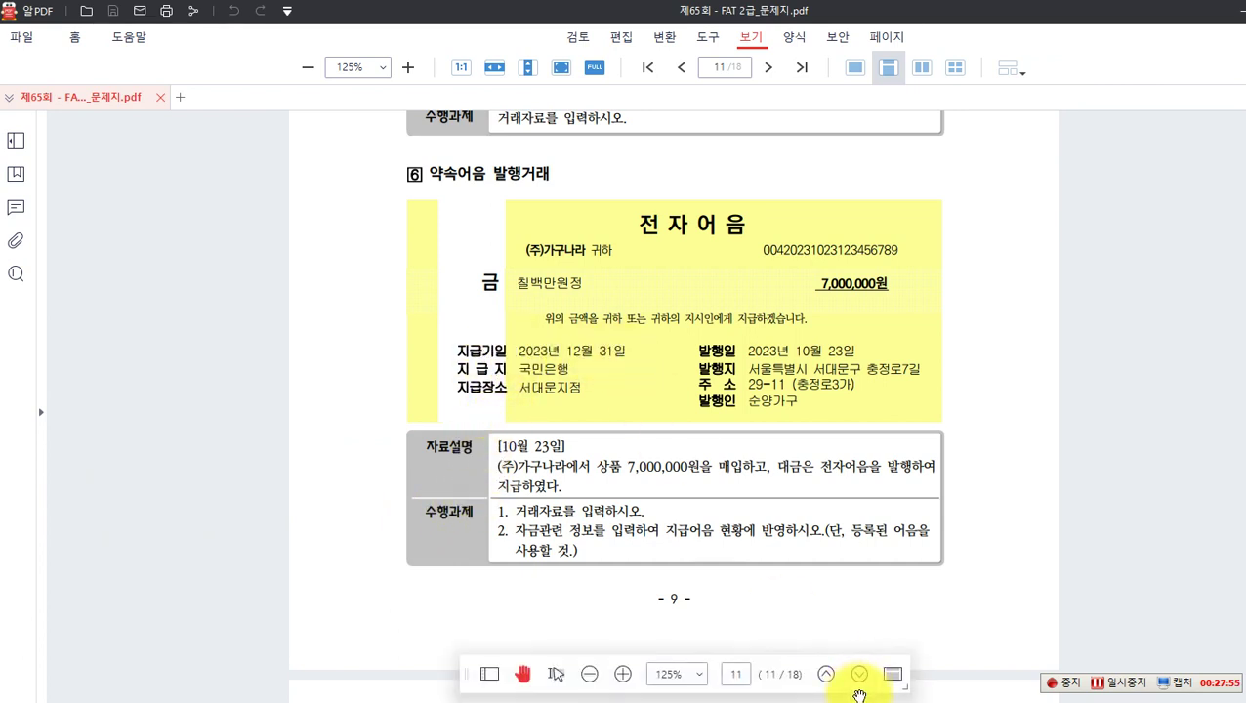
click(869, 701)
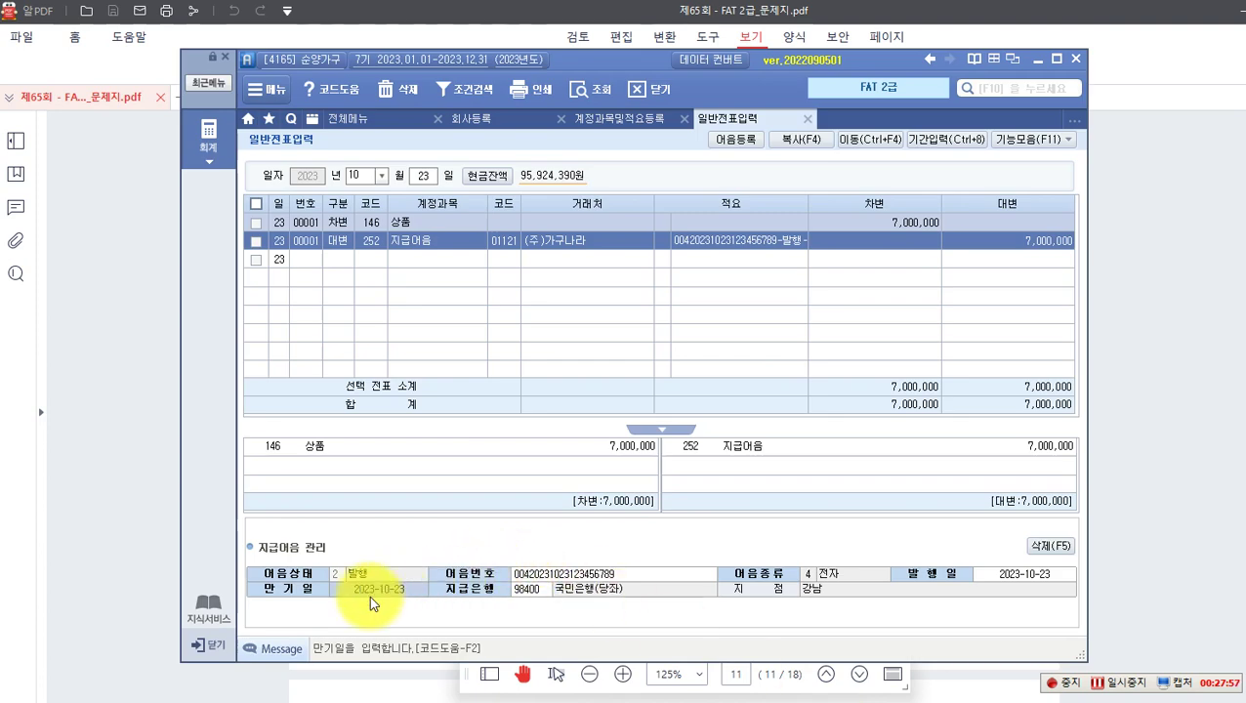
text(202)
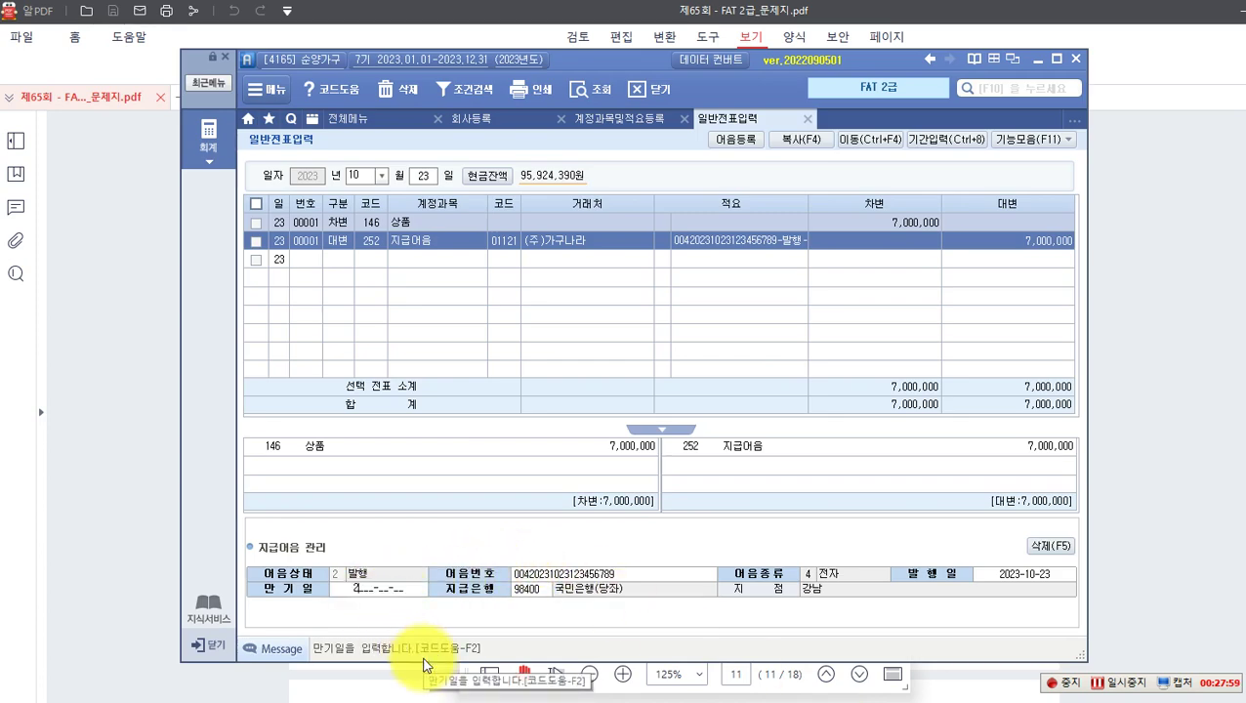
text(3-12-31)
key(Return)
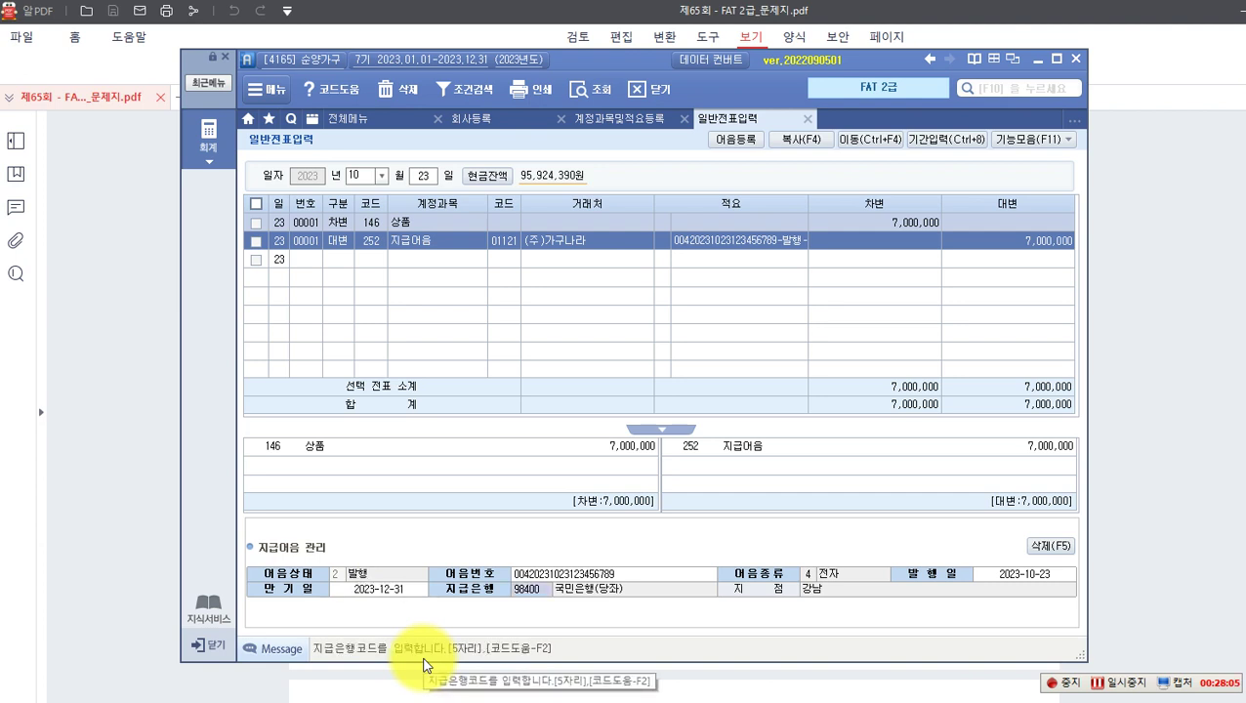
key(Return)
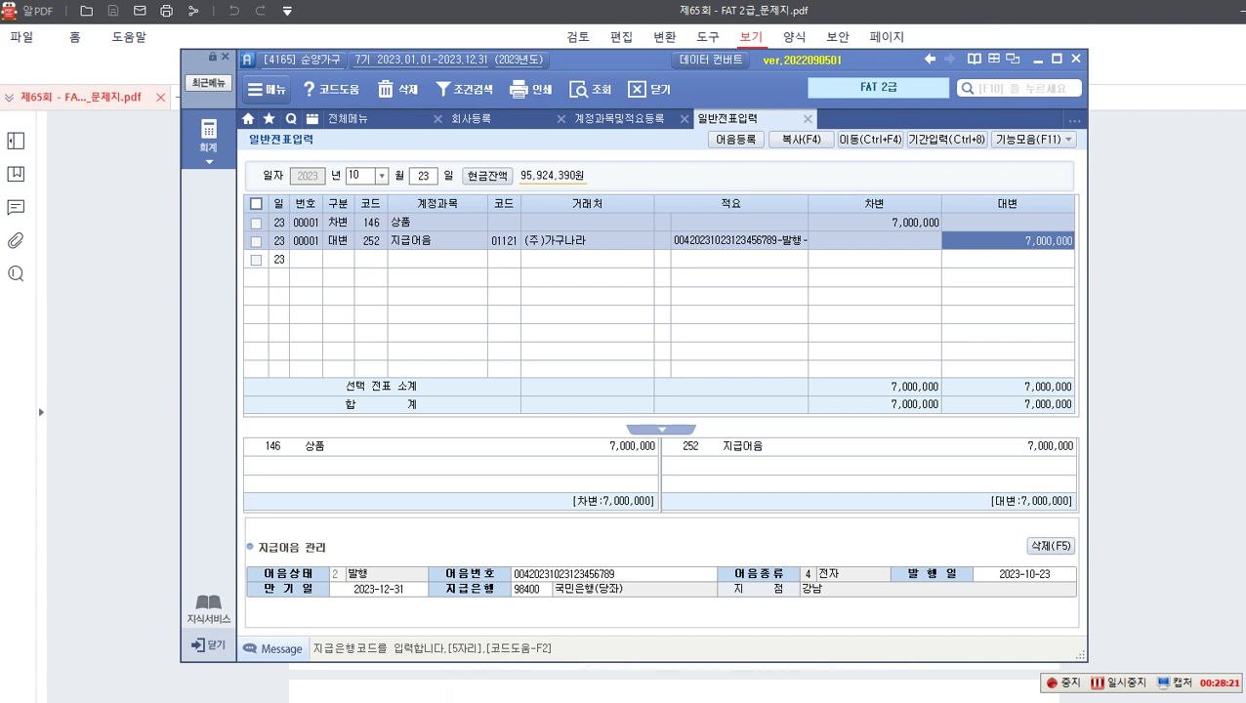
click(114, 411)
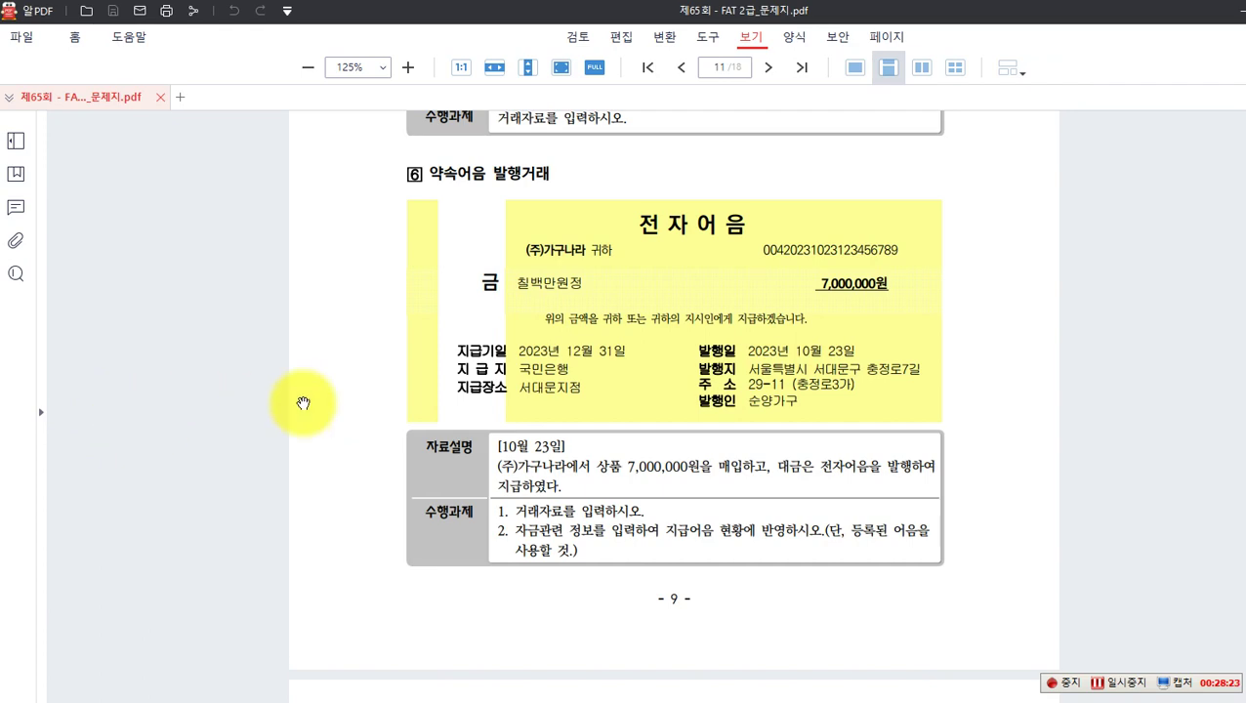
Step: On page 12's problem 7, box 2023-11-22, (주)서영전자 and 농협은행 보통예금 in red
scroll(310, 405, down, 1)
scroll(309, 405, down, 5)
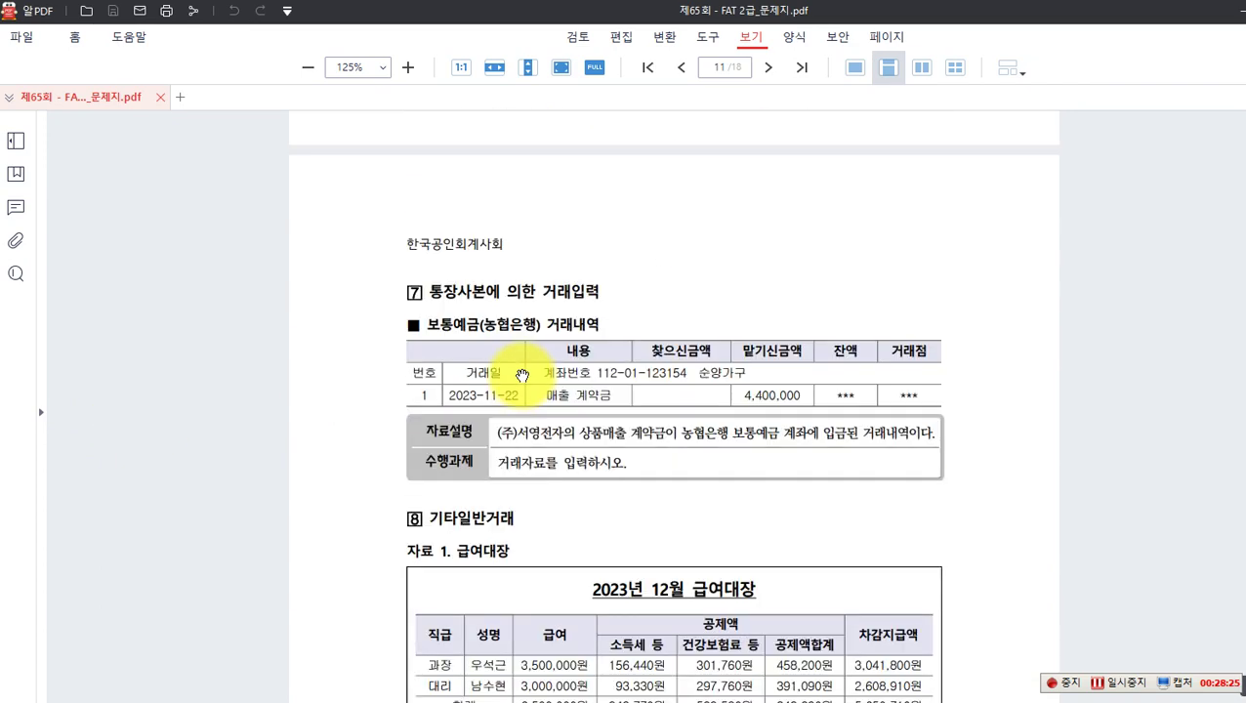
scroll(523, 376, down, 1)
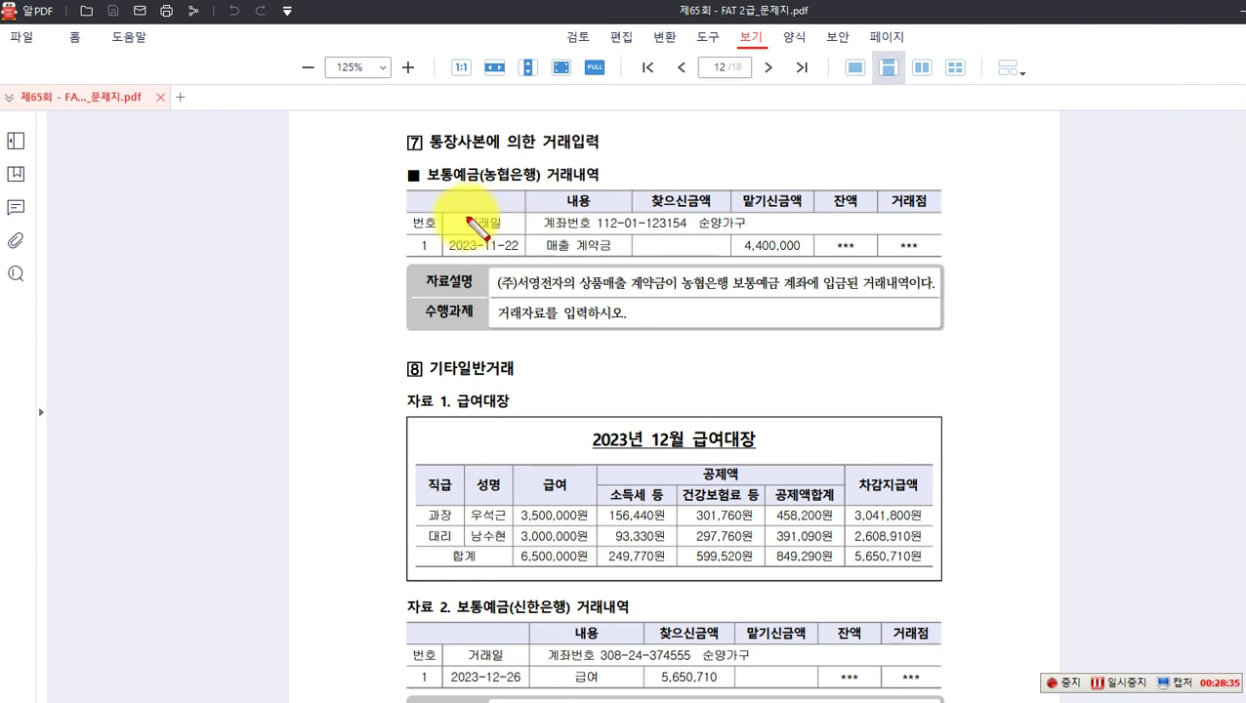
mouse_move(436, 232)
mouse_down()
mouse_move(537, 244)
mouse_move(529, 255)
mouse_up()
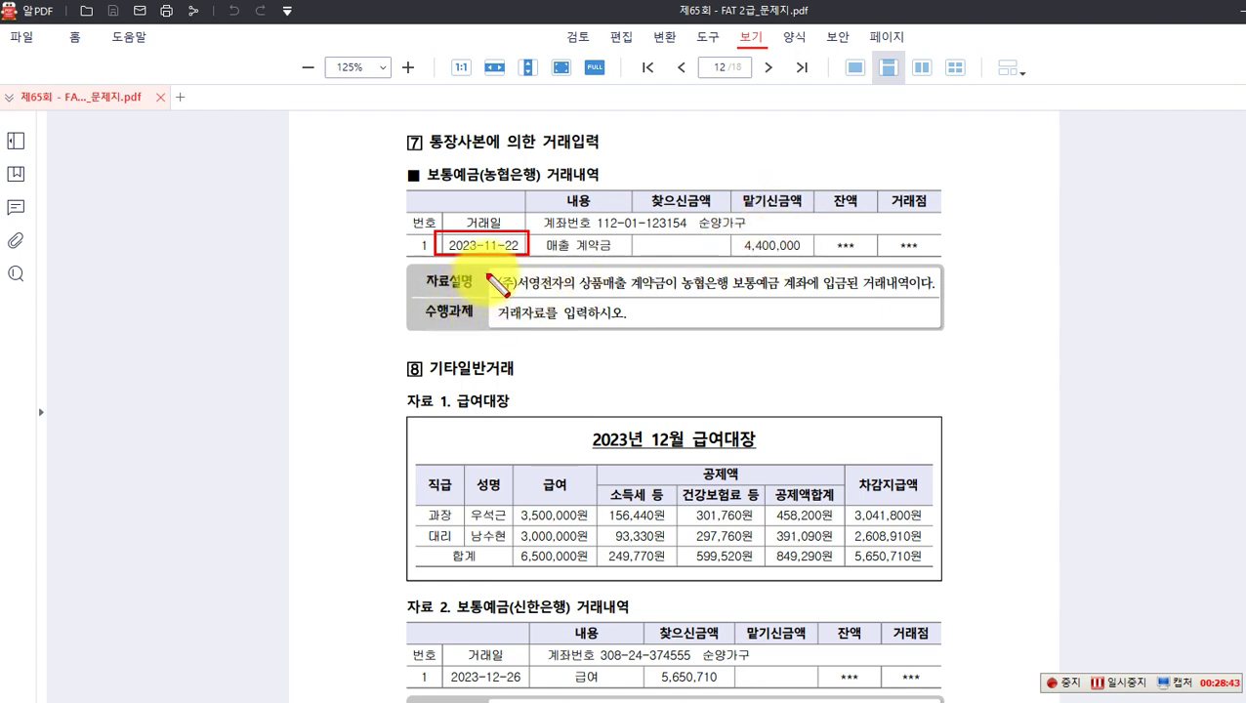
drag(491, 270, 565, 293)
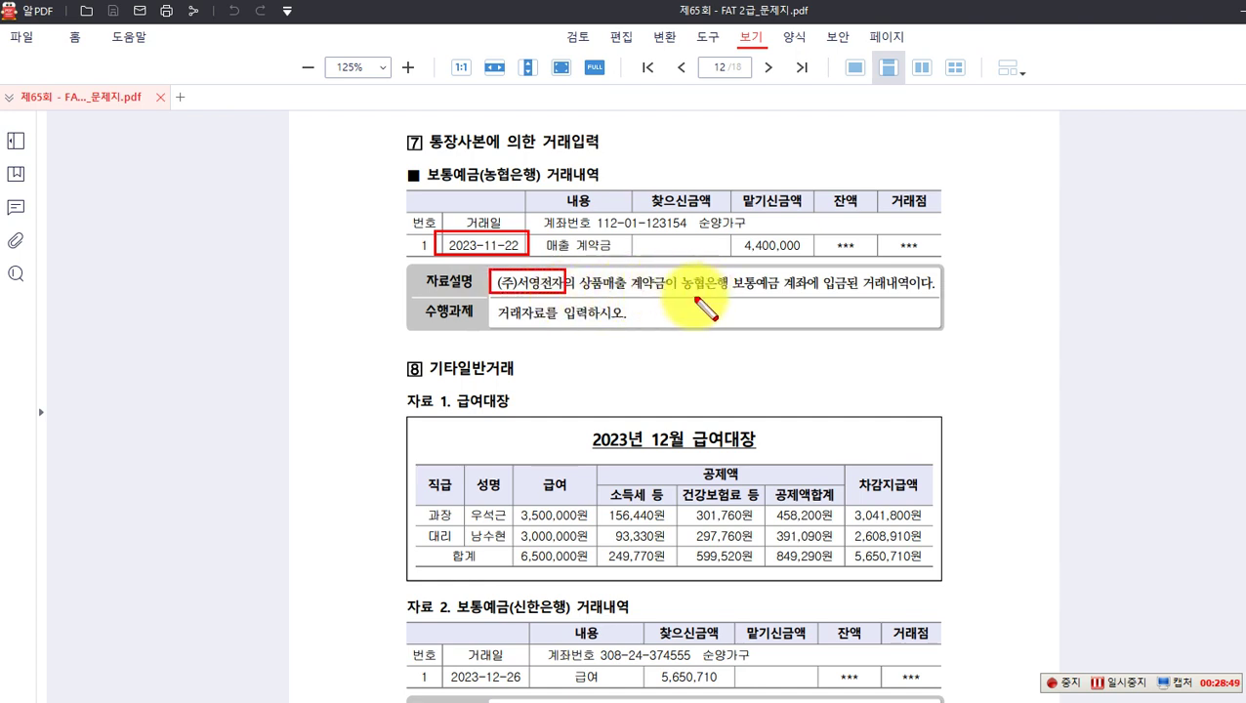
drag(679, 268, 782, 297)
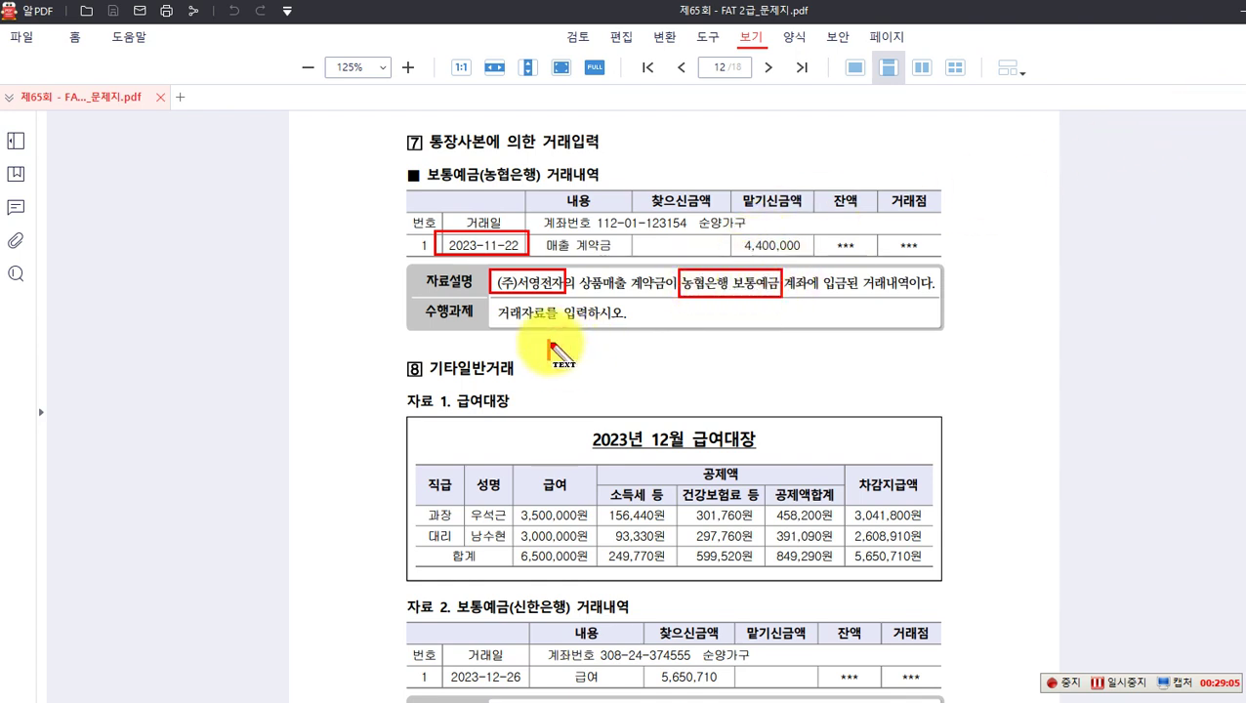
Step: Note '(차) 보통예금(농협은행) 4,400,000 (대) 선수금(서영전자)' on the PDF, then clear the markings
text(ck))
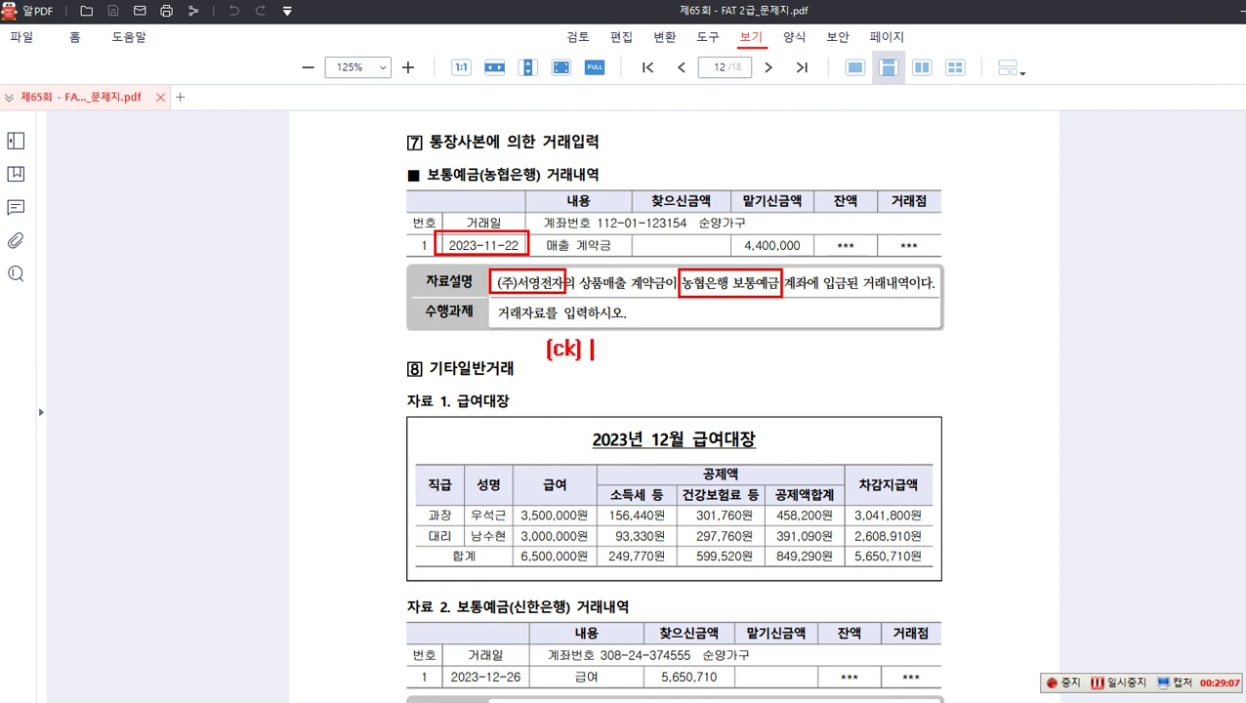
key(BackSpace)
key(BackSpace)
key(BackSpace)
key(BackSpace)
text(차) 보토)
text(예금()
text(농협으)
text(은행)
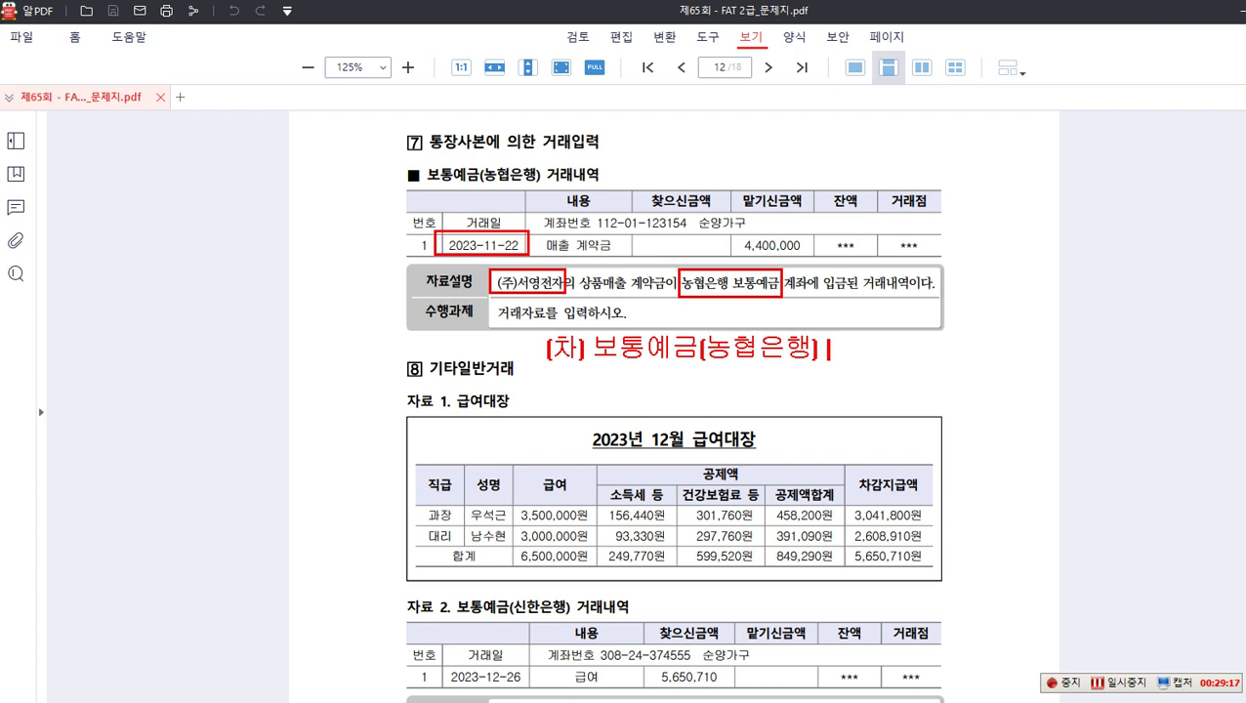
text() 4,400,000)
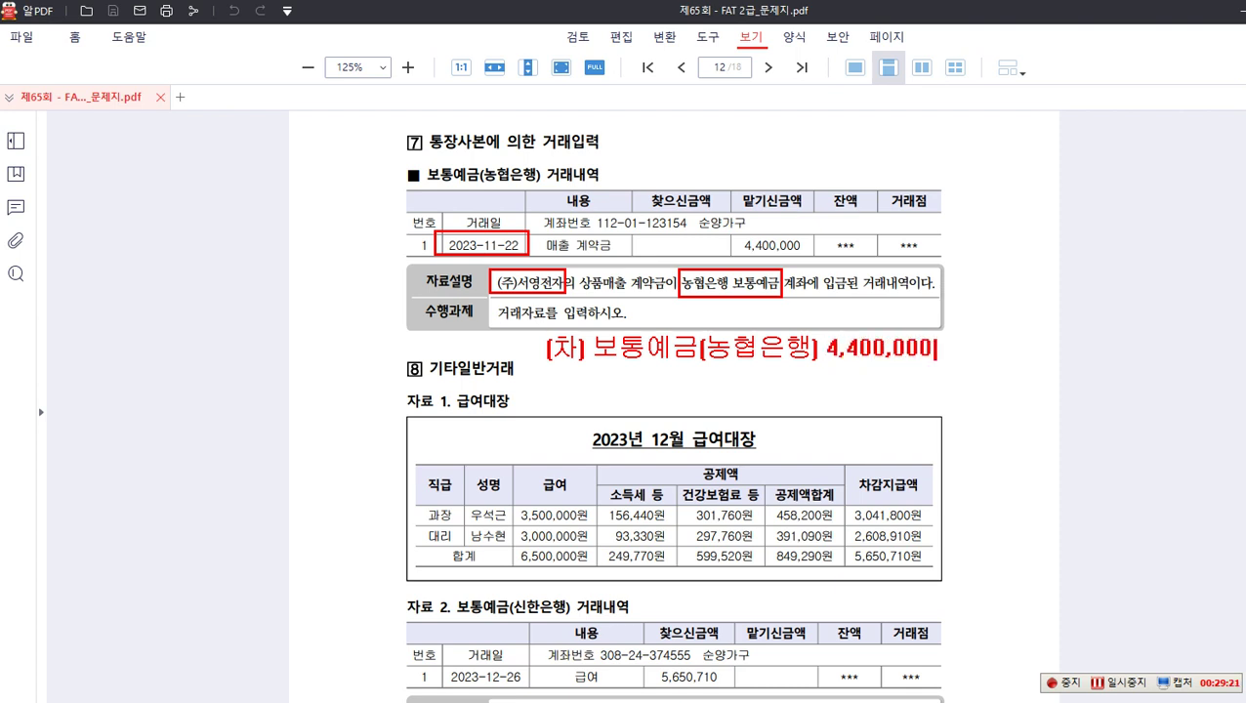
text( (대))
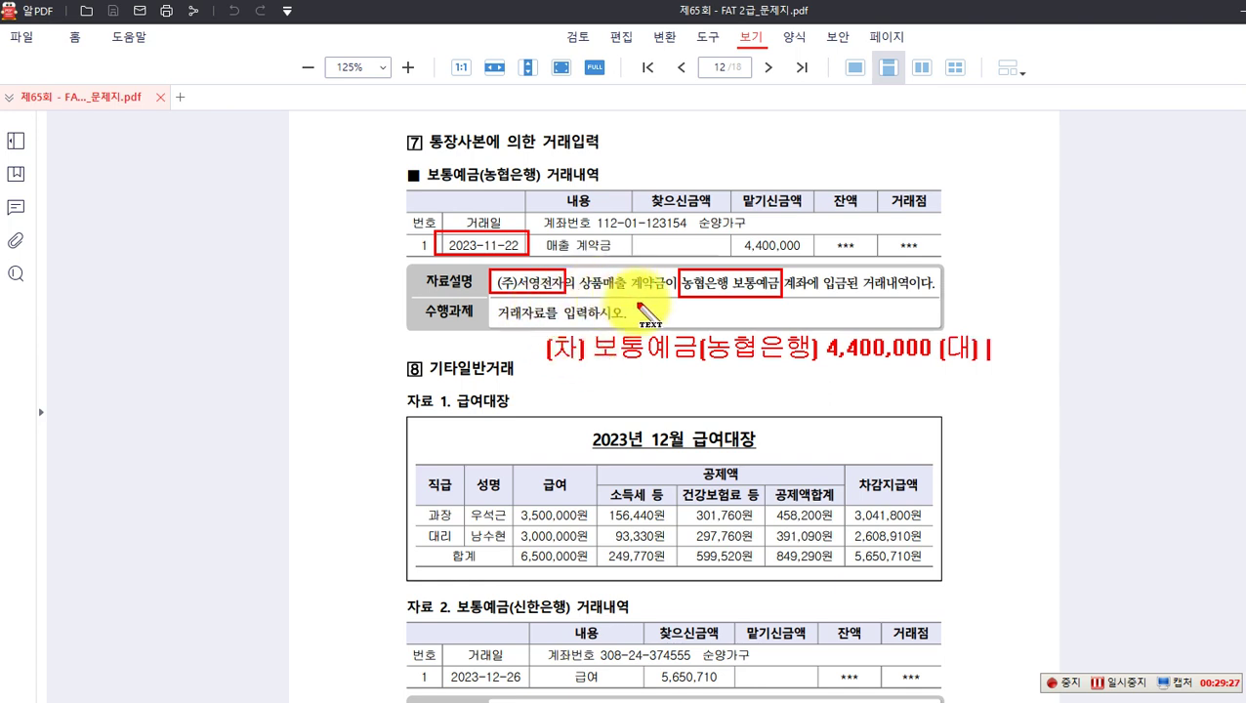
text(선숙)
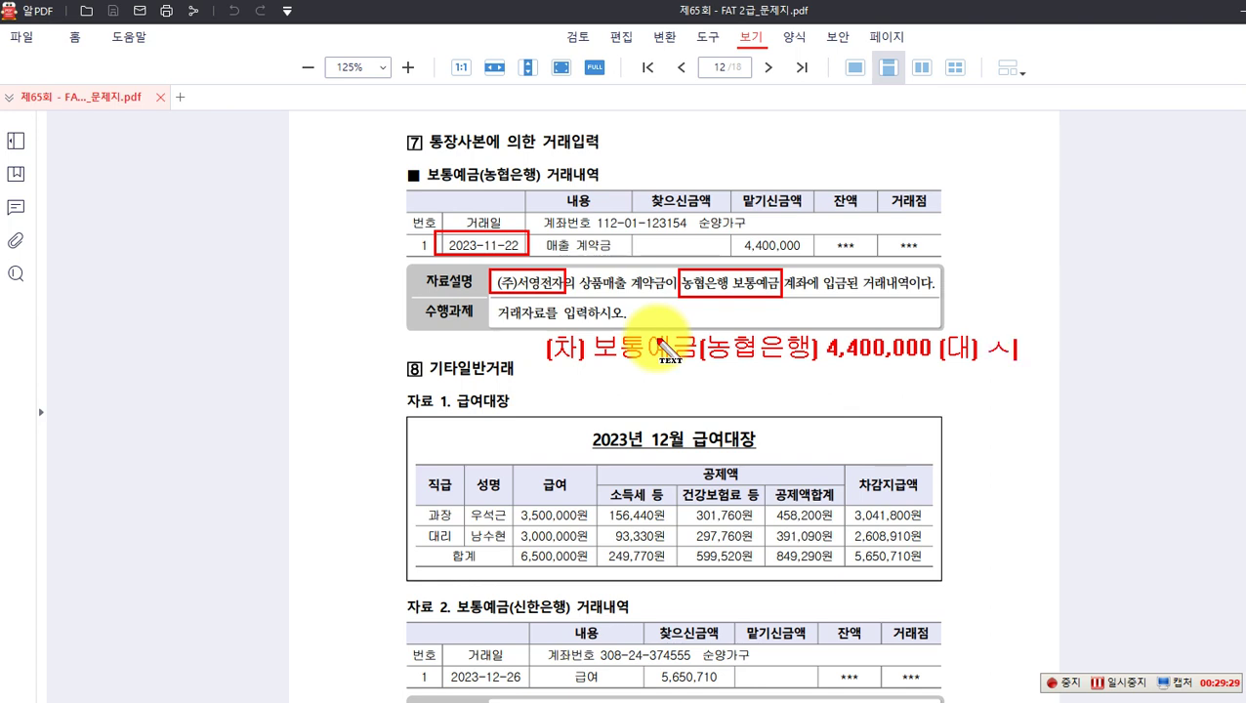
text(금)
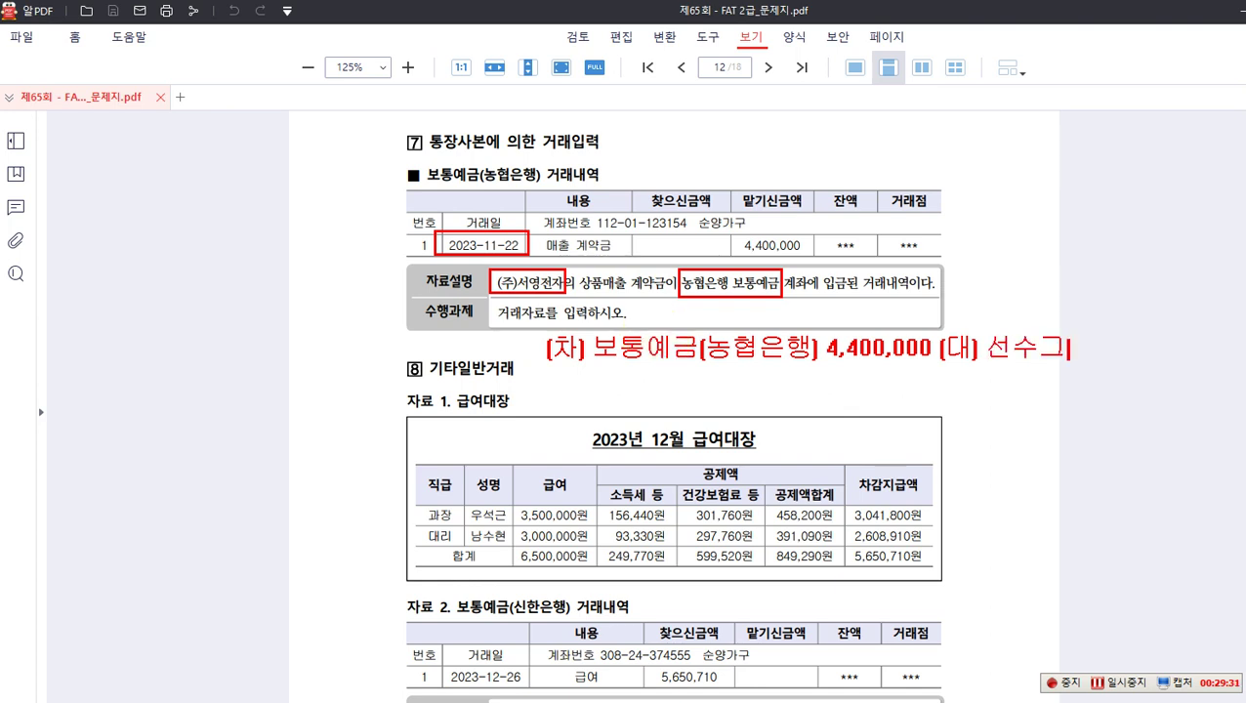
text(()
text(서영전)
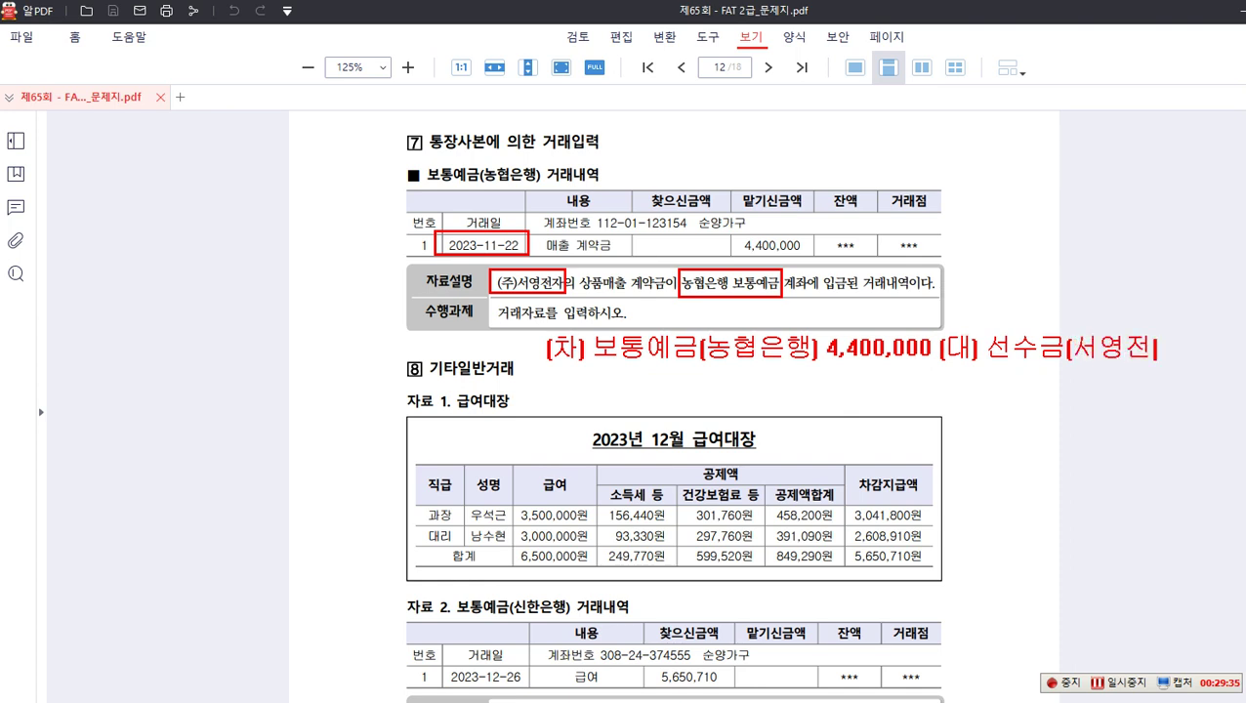
text(자) 4,400)
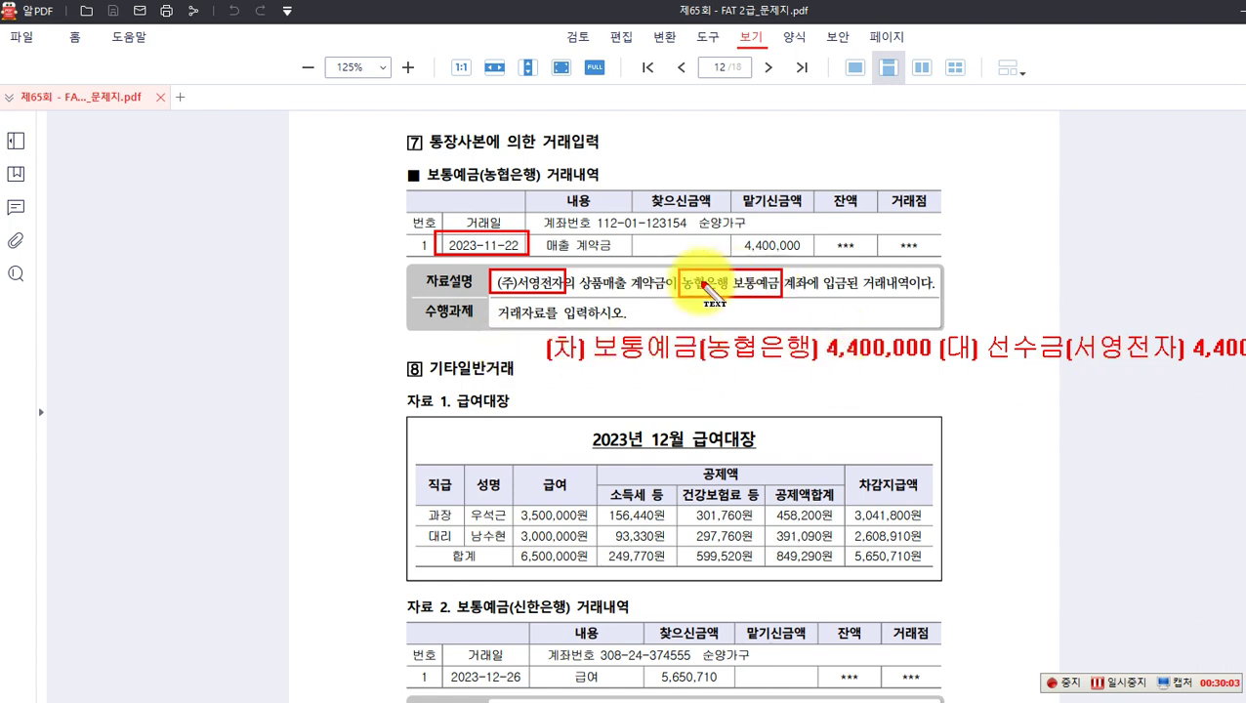
key(Escape)
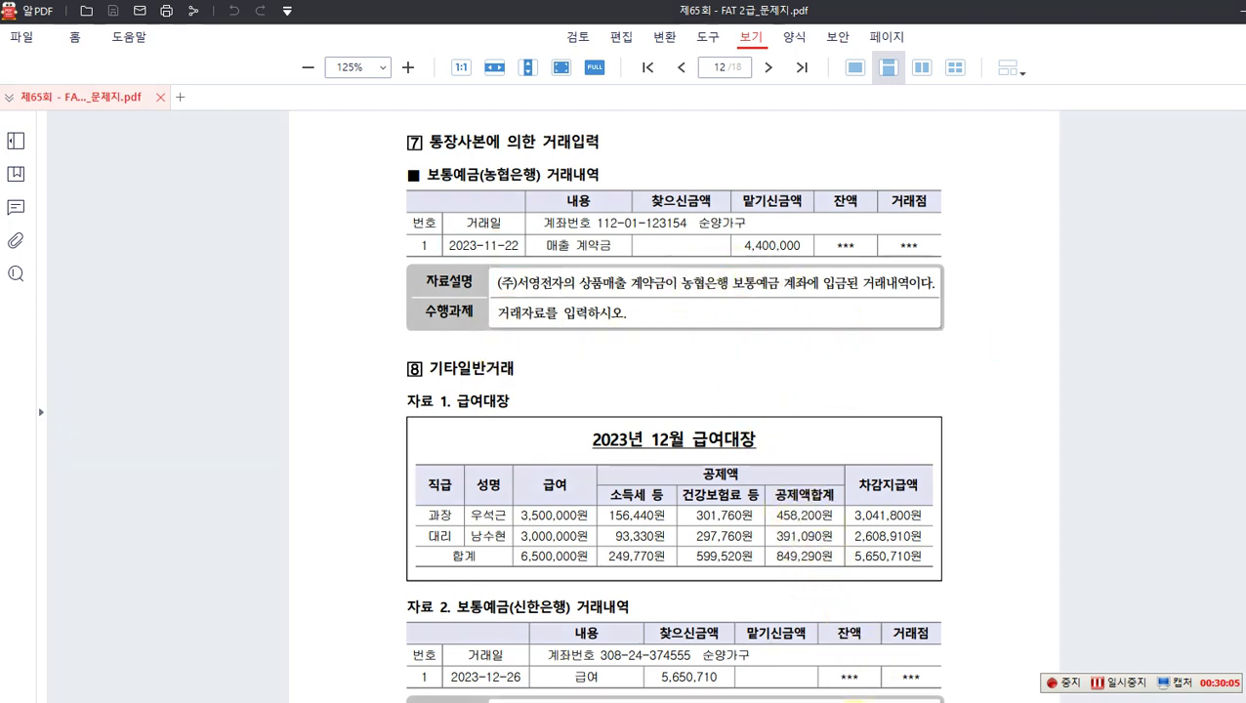
click(858, 702)
Step: Date the voucher November 22 and debit 103 보통예금 (농협은행) 4,400,000
click(380, 176)
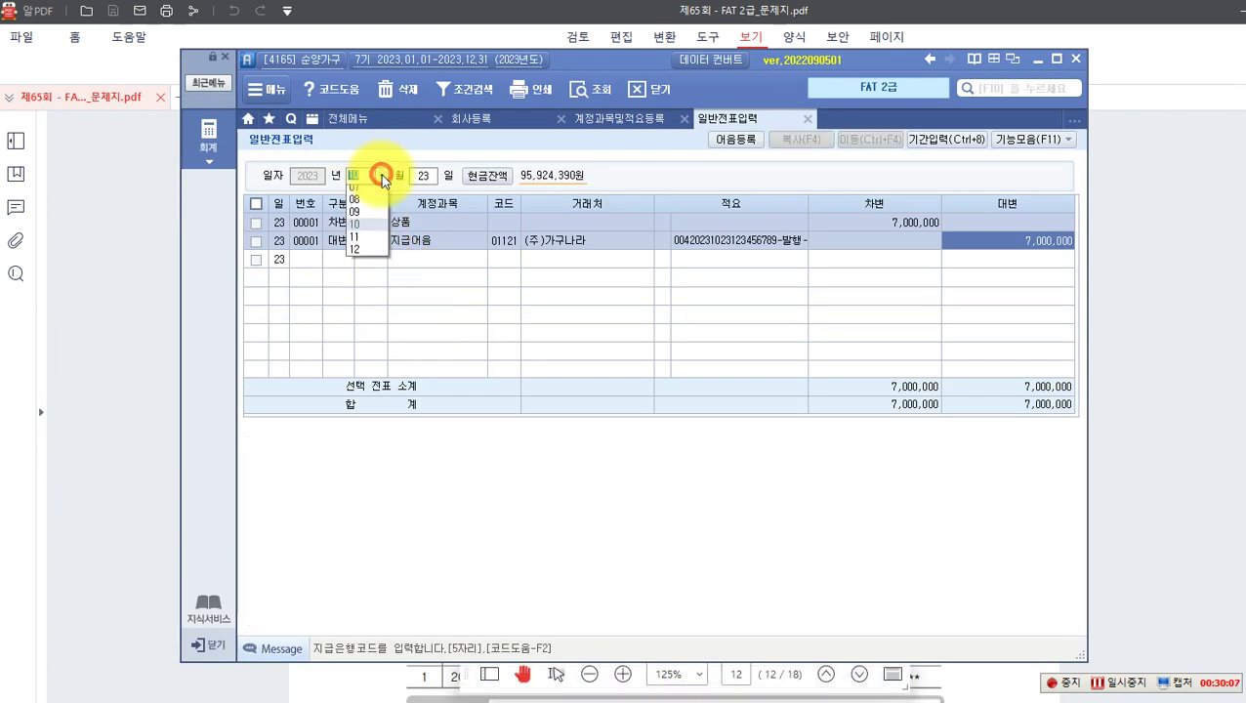
click(356, 315)
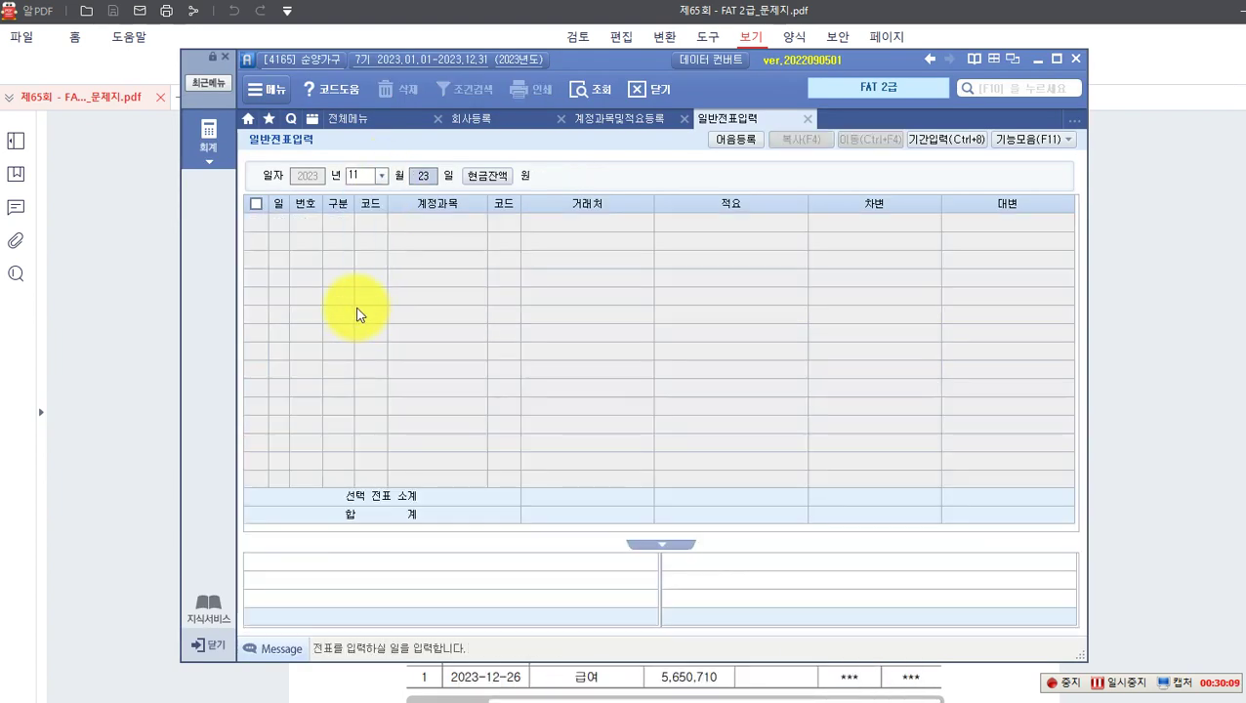
text(22)
key(Return)
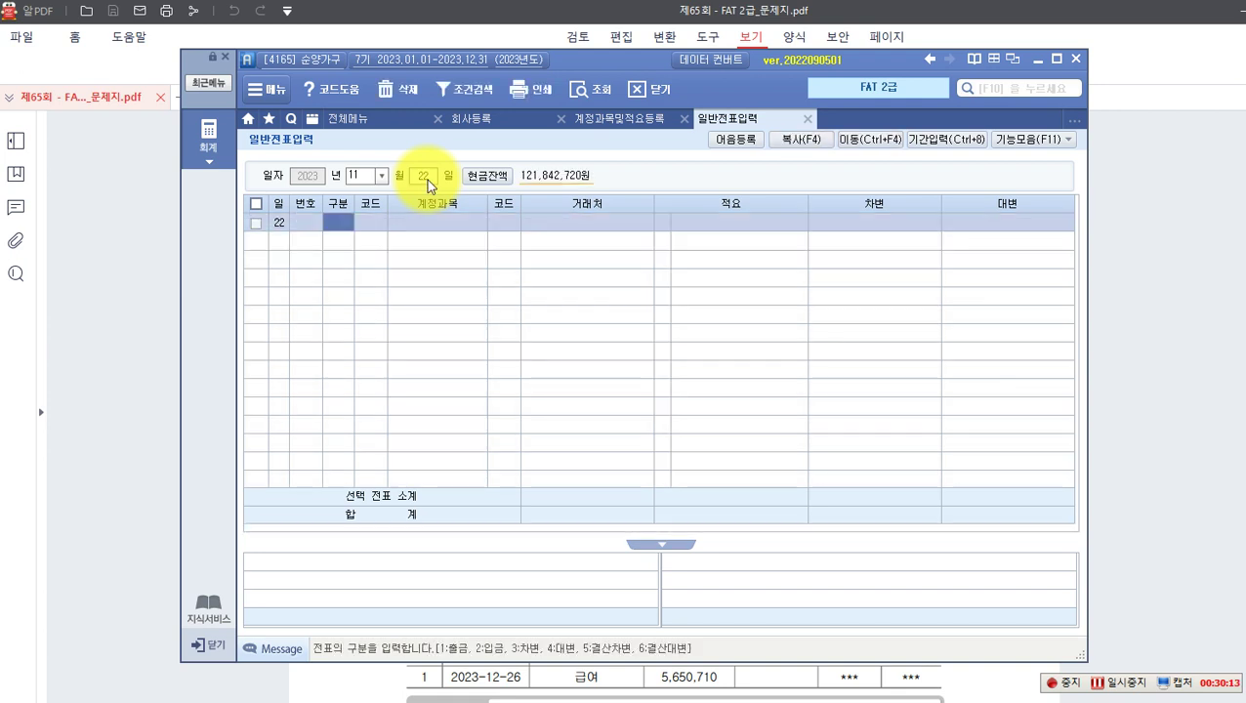
text(3)
key(Return)
text(103)
key(Return)
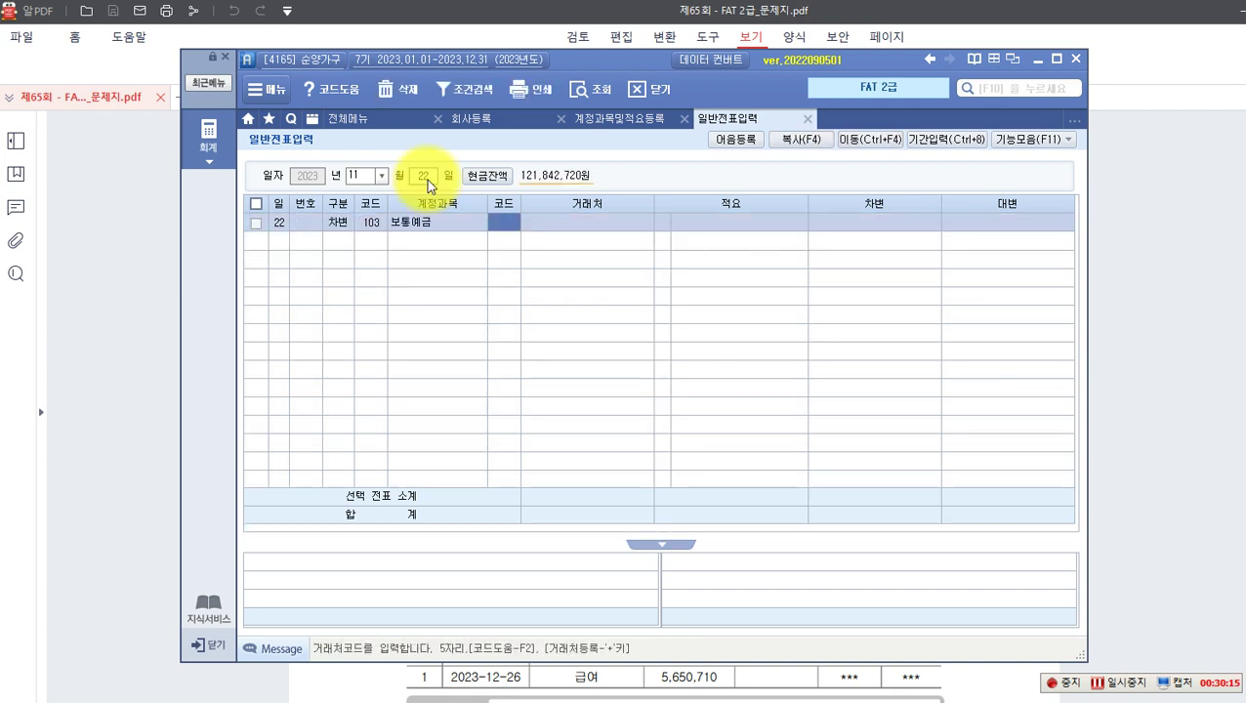
key(F2)
text(ㄴ)
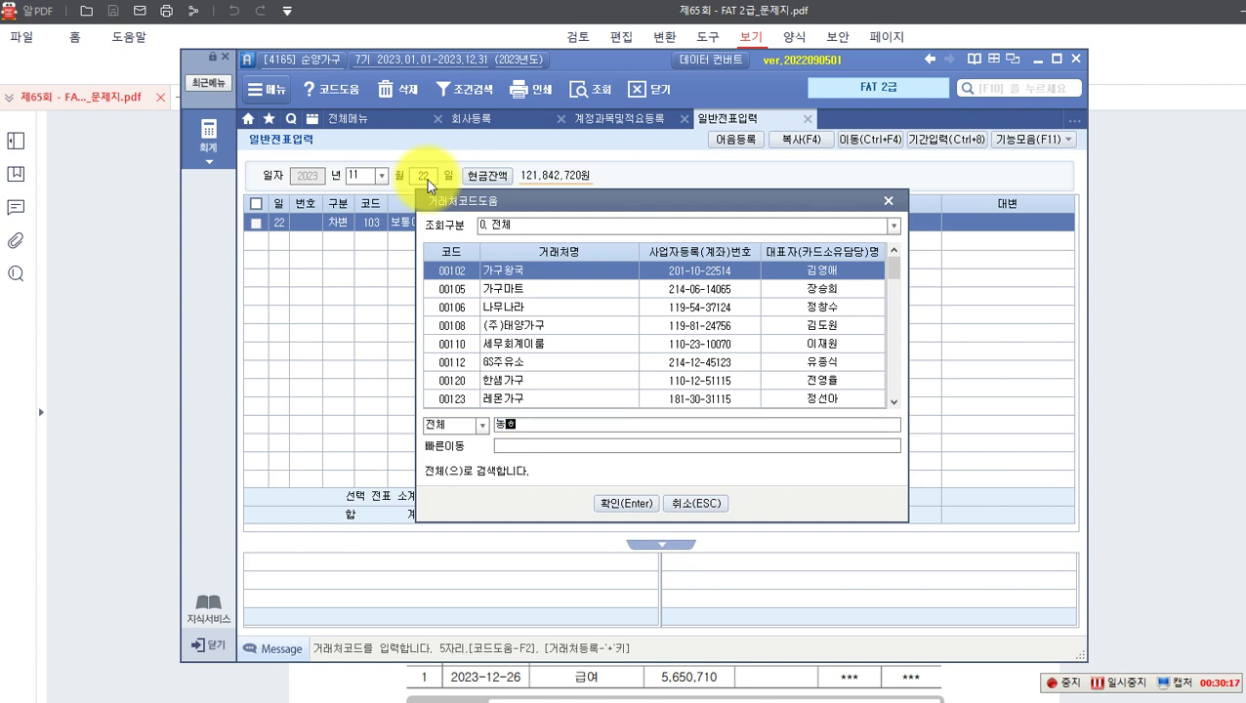
text(농협)
key(Return)
key(Return)
key(Return)
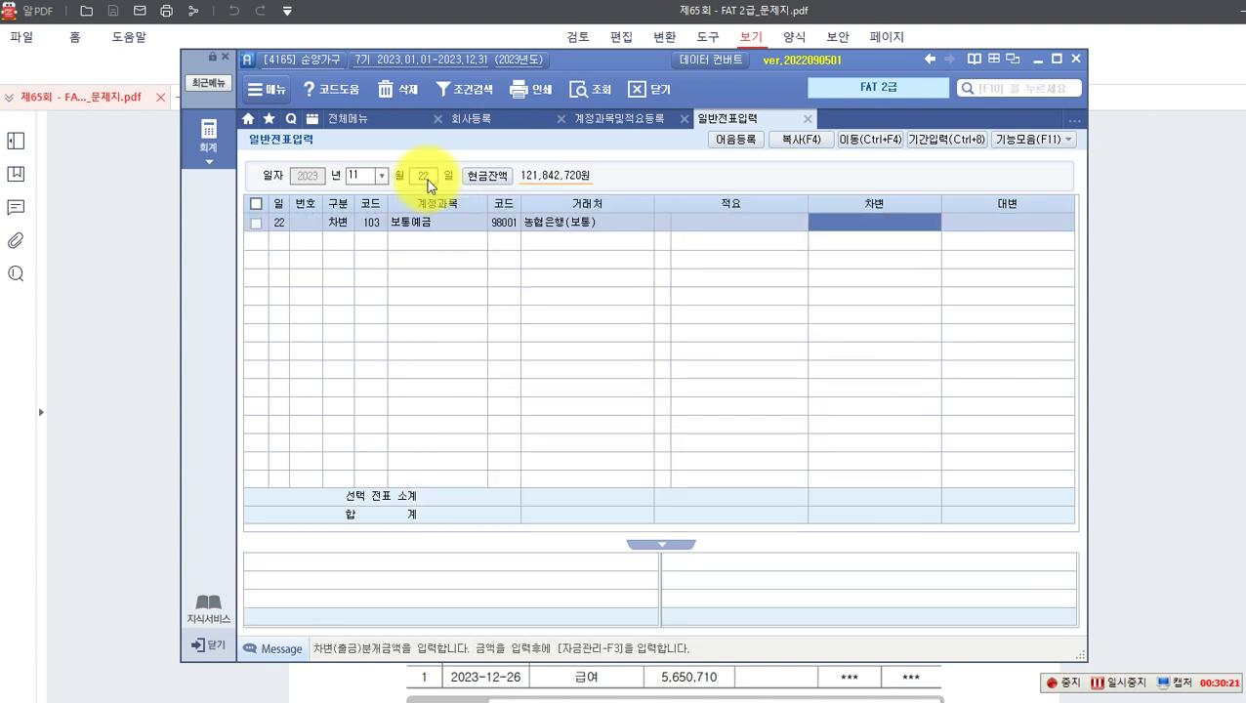
text(4,400,000)
key(Return)
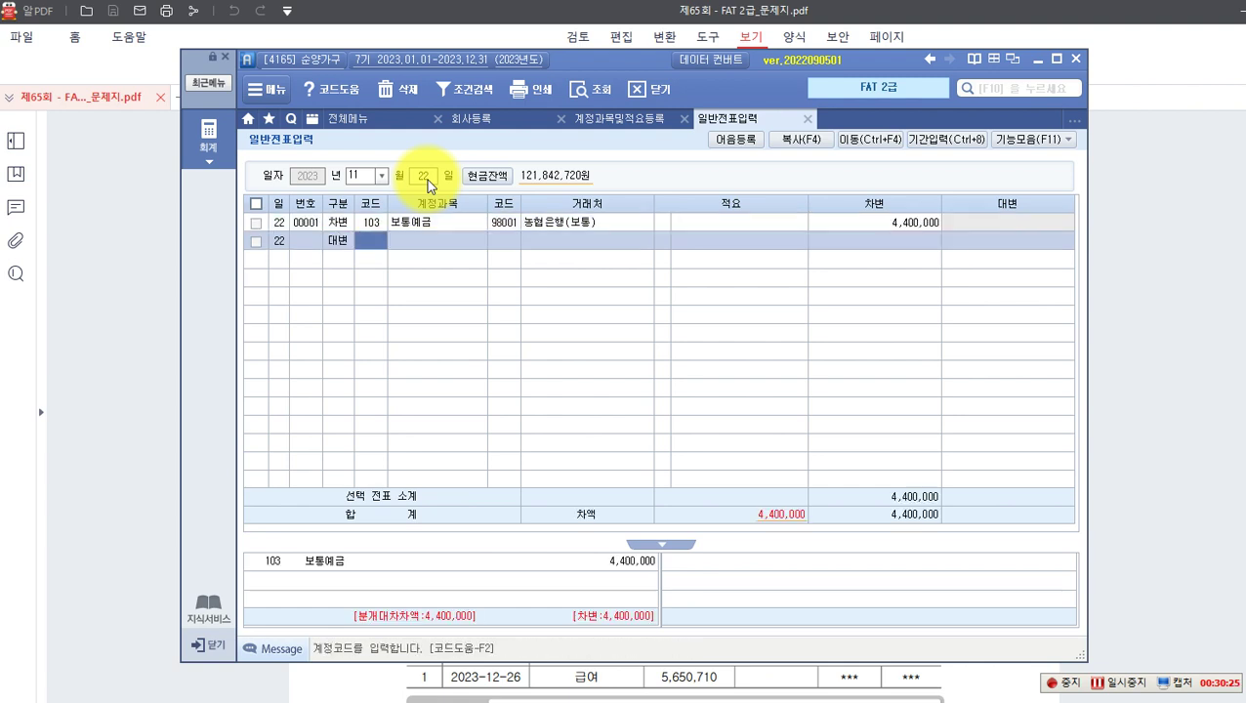
Step: Credit 선수금 with partner (주)서영전자 for 4,400,000 and verify the amount
key(F2)
text(선급)
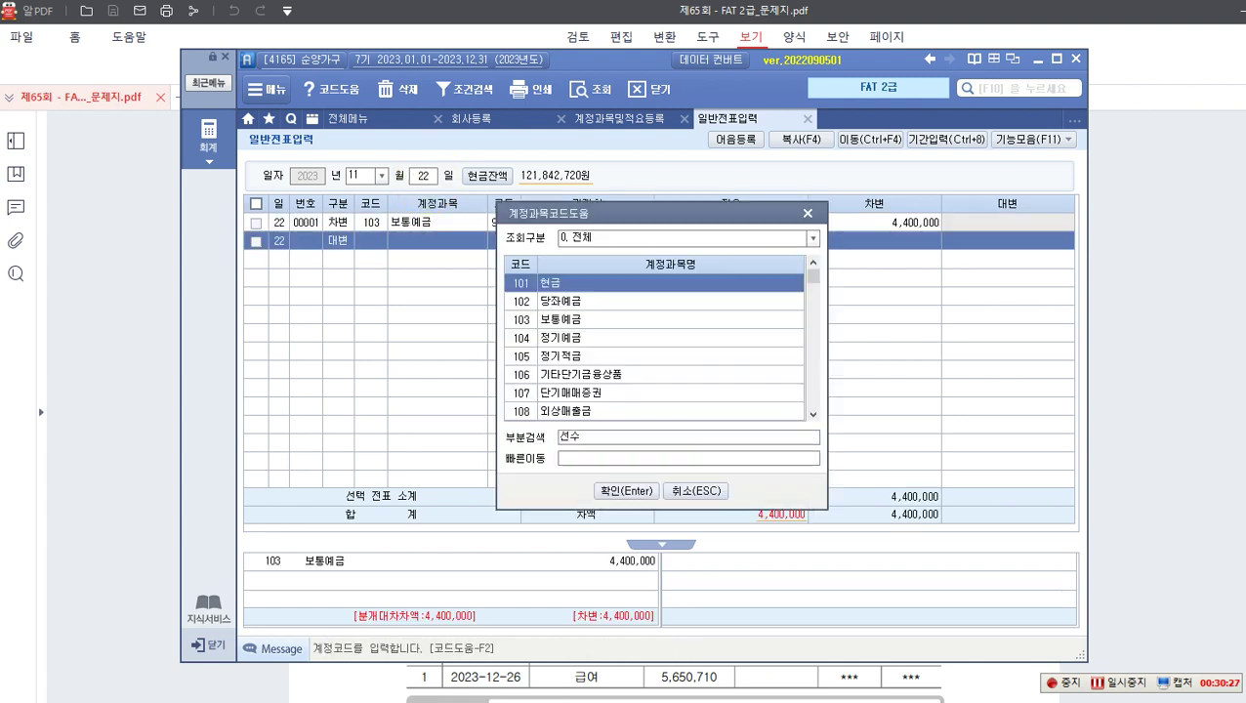
key(Return)
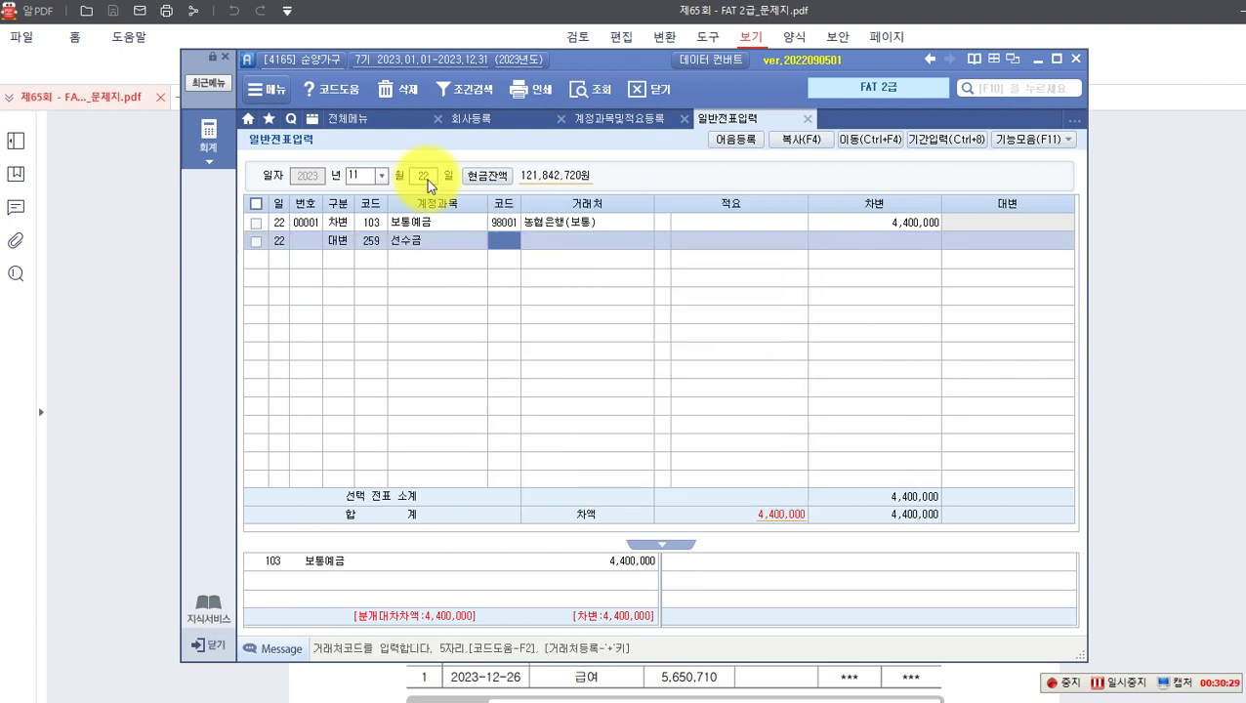
key(F2)
text(삼)
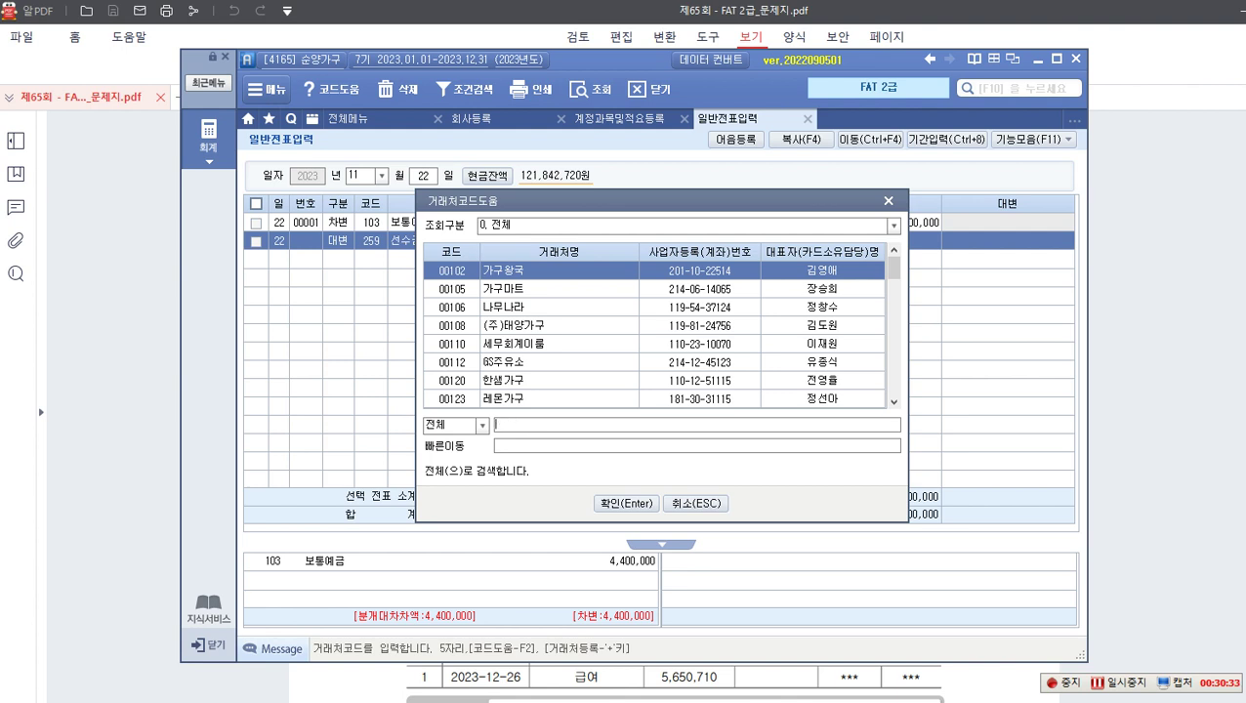
text(영)
key(Return)
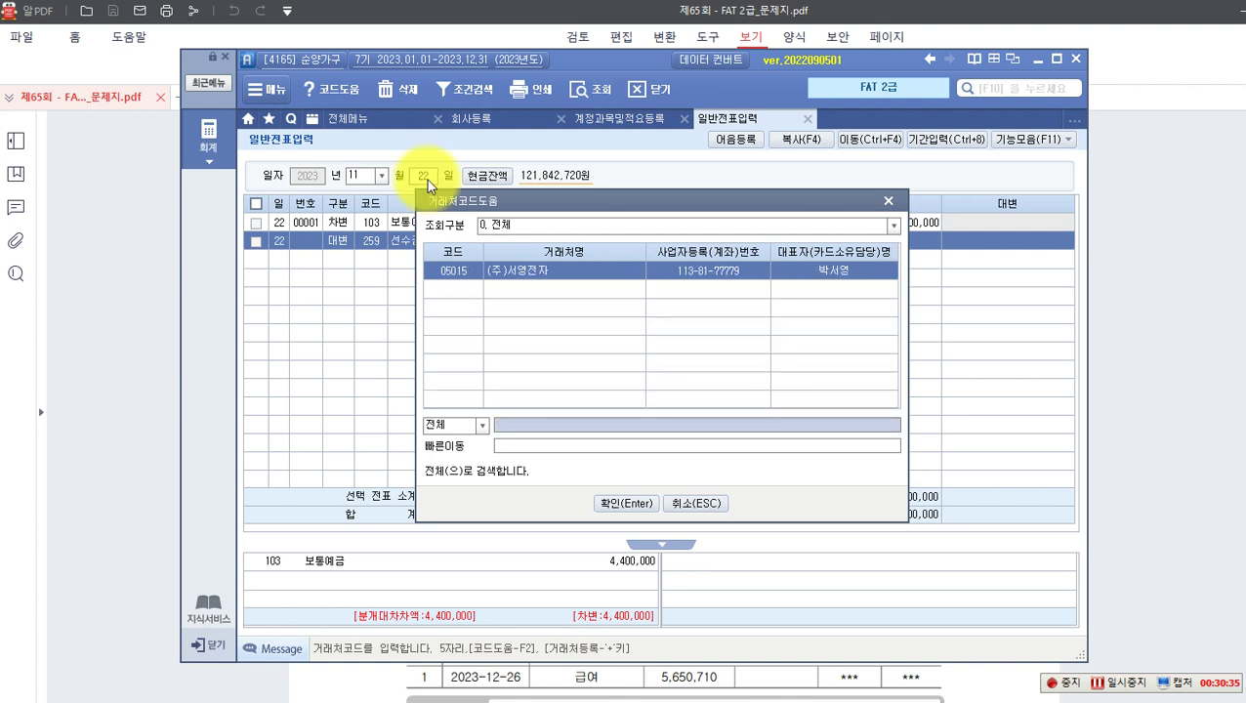
key(Return)
key(Return)
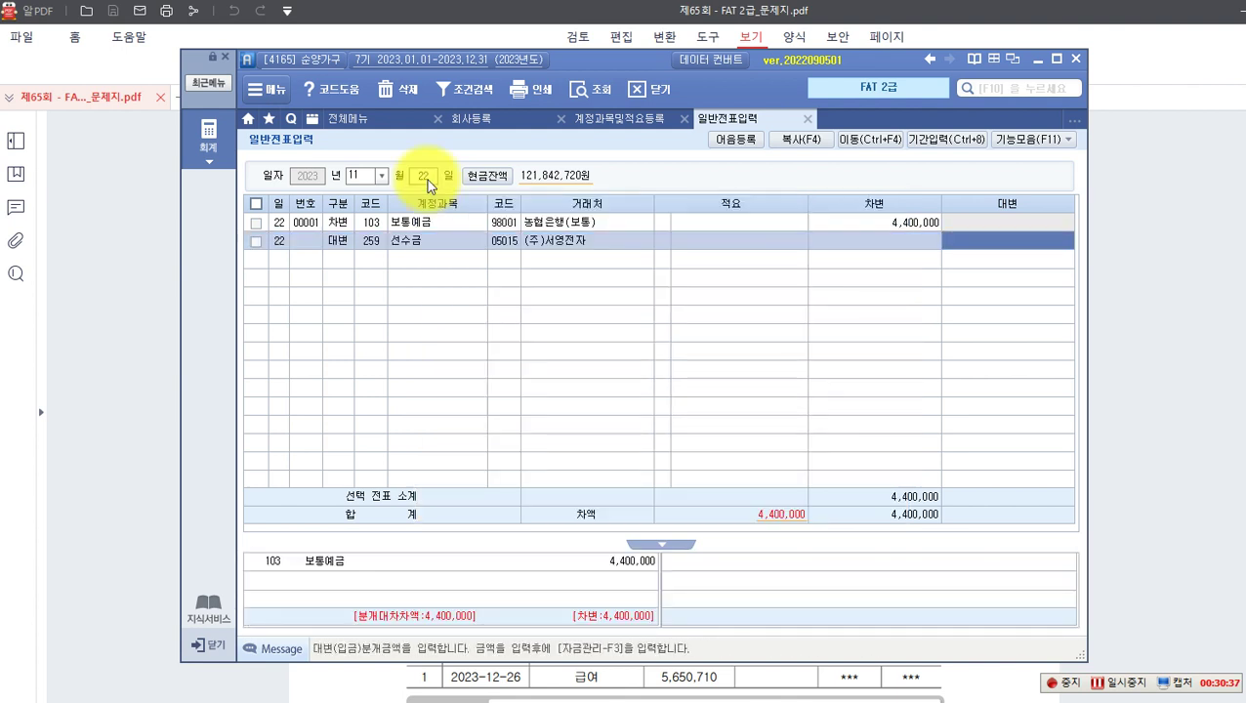
text(440)
key(Return)
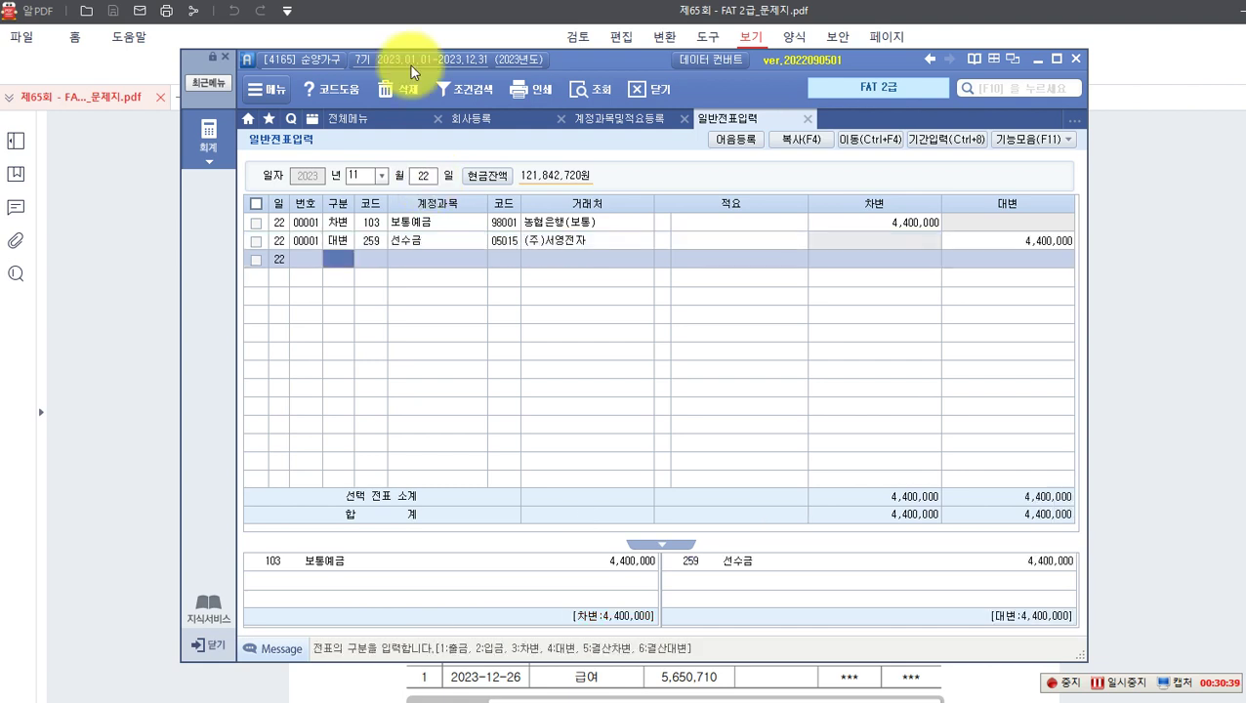
click(986, 243)
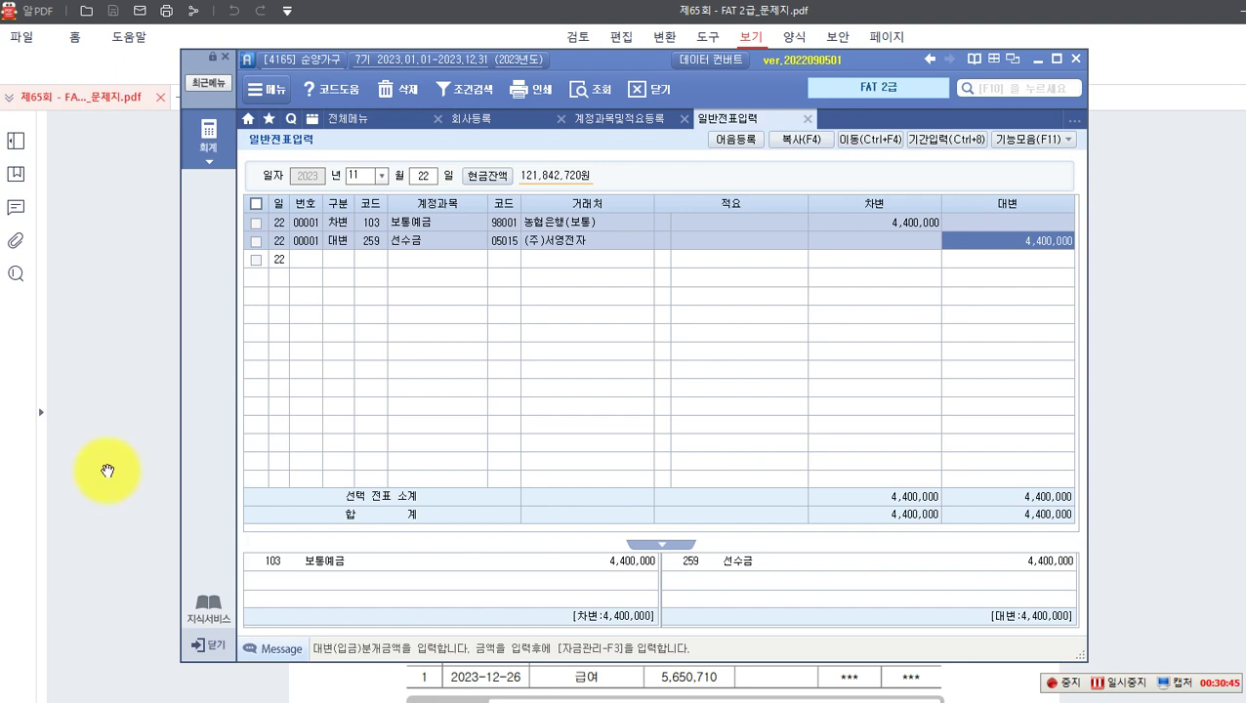
click(105, 447)
Step: Scroll to problem 8, dismiss the 알툴즈 ad, and box both 5,650,710 net-pay amounts
scroll(127, 434, down, 3)
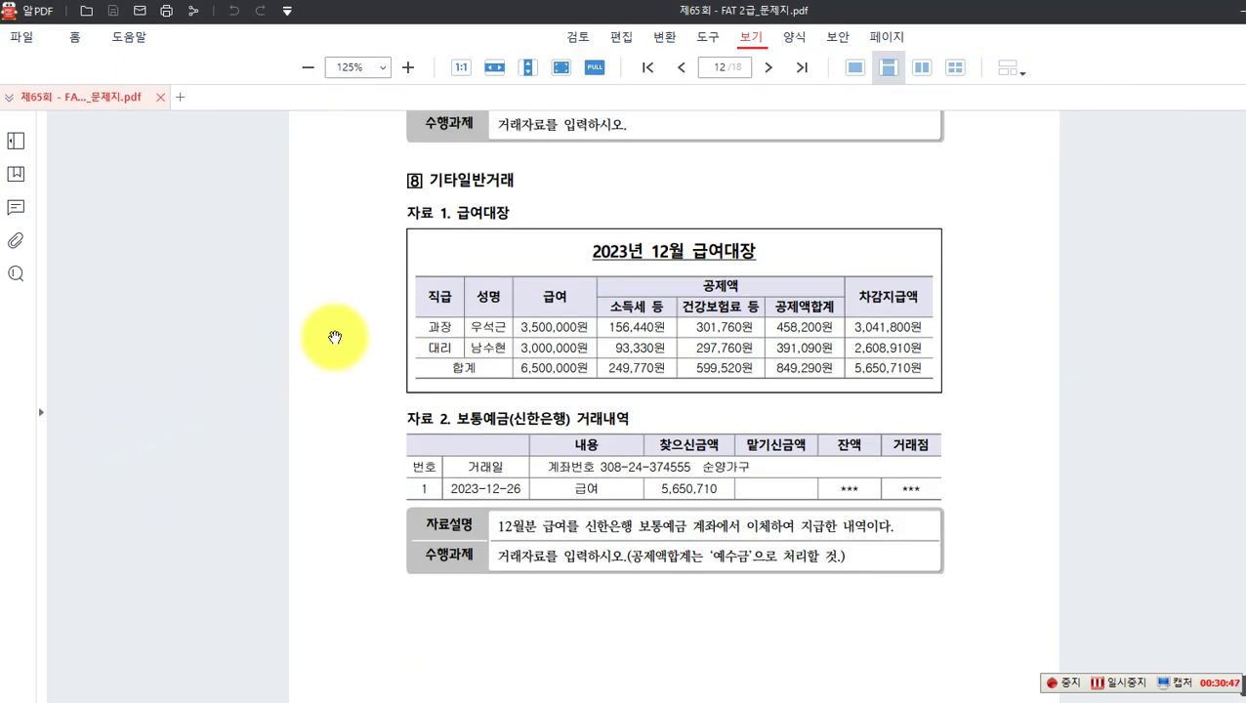
scroll(334, 338, down, 1)
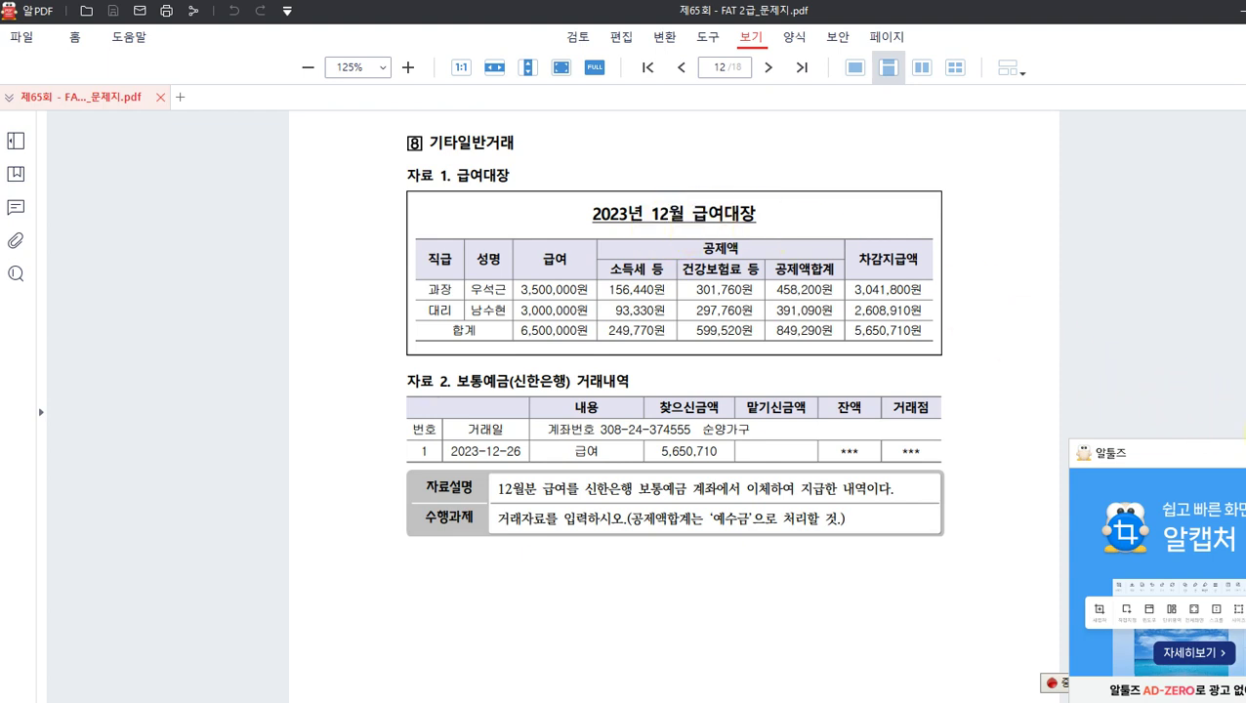
click(1235, 450)
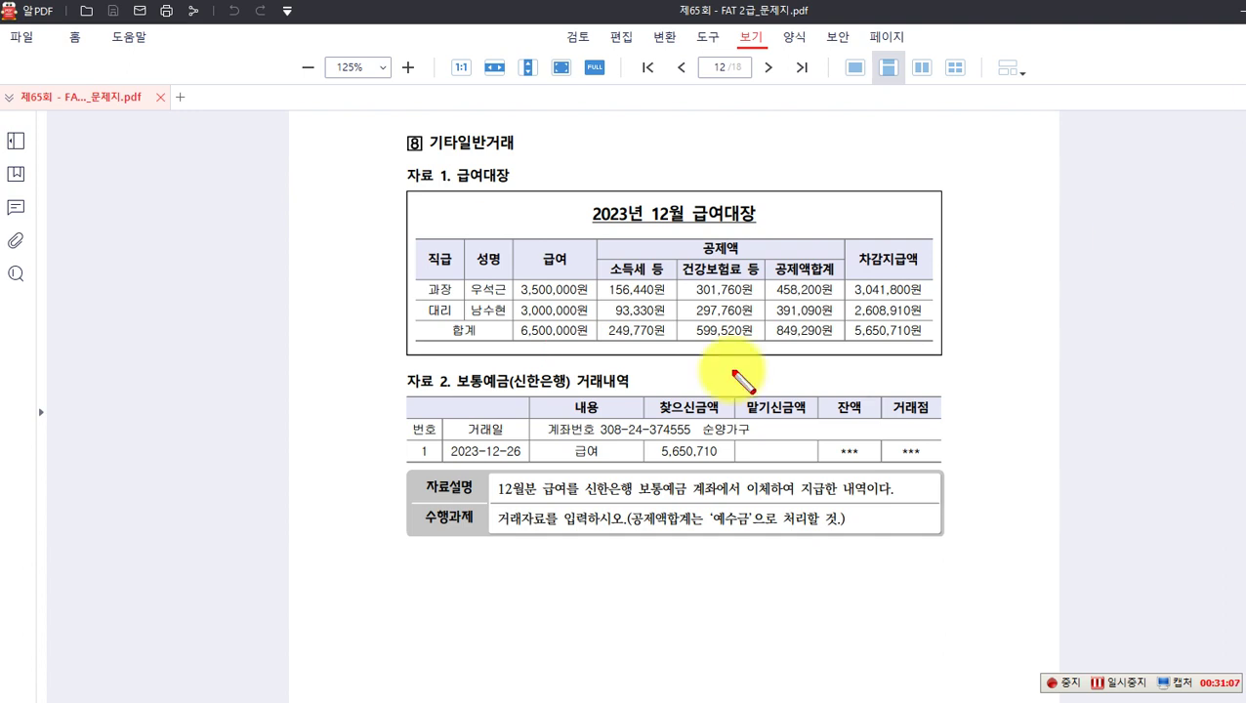
drag(653, 442, 723, 460)
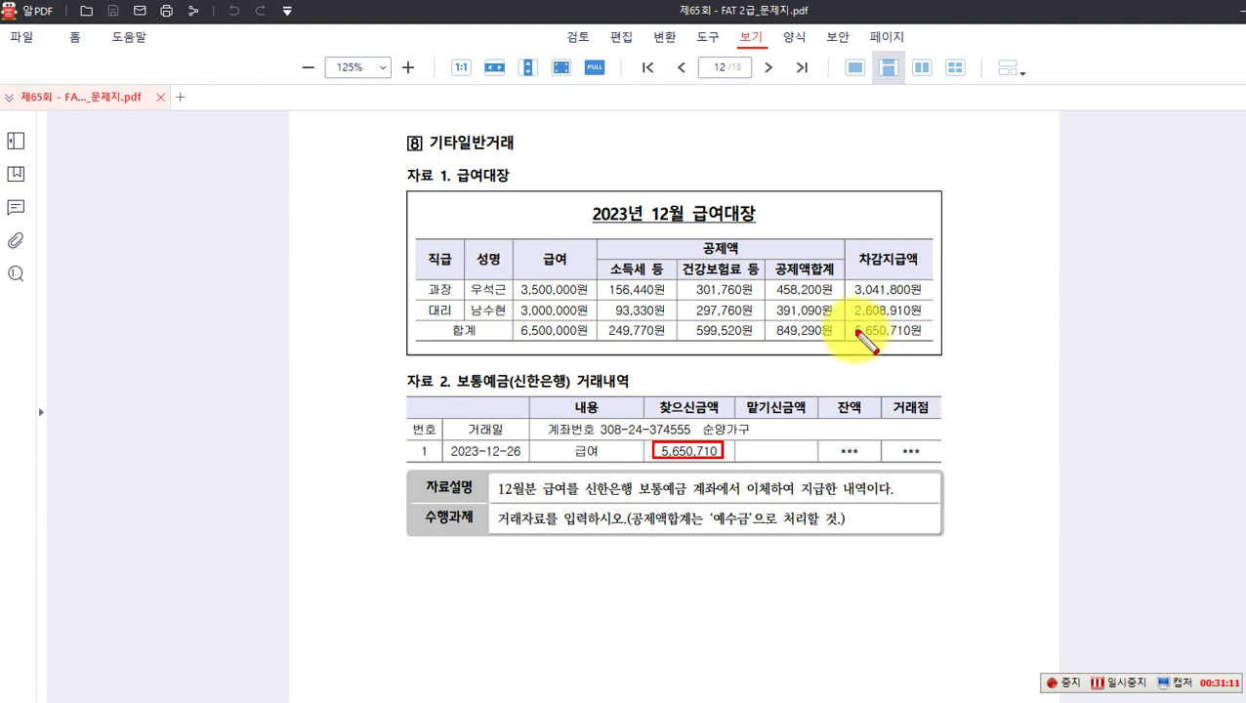
drag(851, 321, 923, 341)
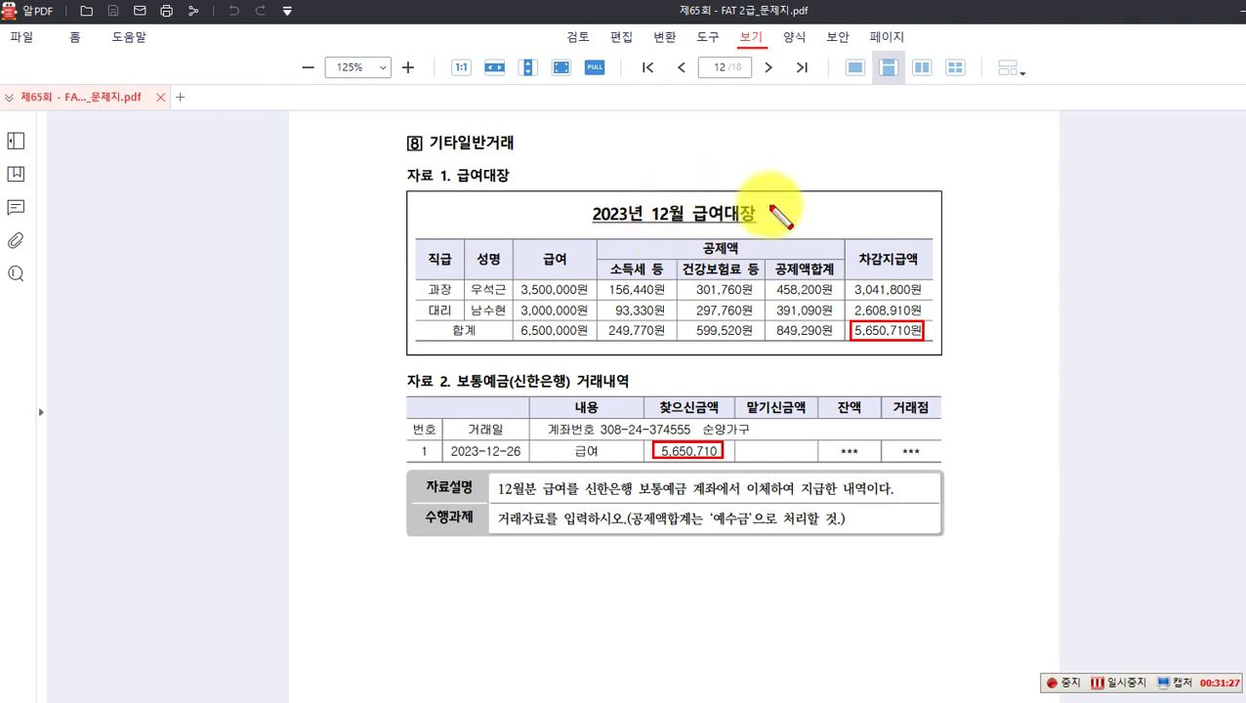
Step: Circle the 급여 header and the 6,500,000 total, then start a red text note
mouse_move(527, 245)
mouse_down()
mouse_move(562, 277)
mouse_move(574, 260)
mouse_move(568, 271)
mouse_up()
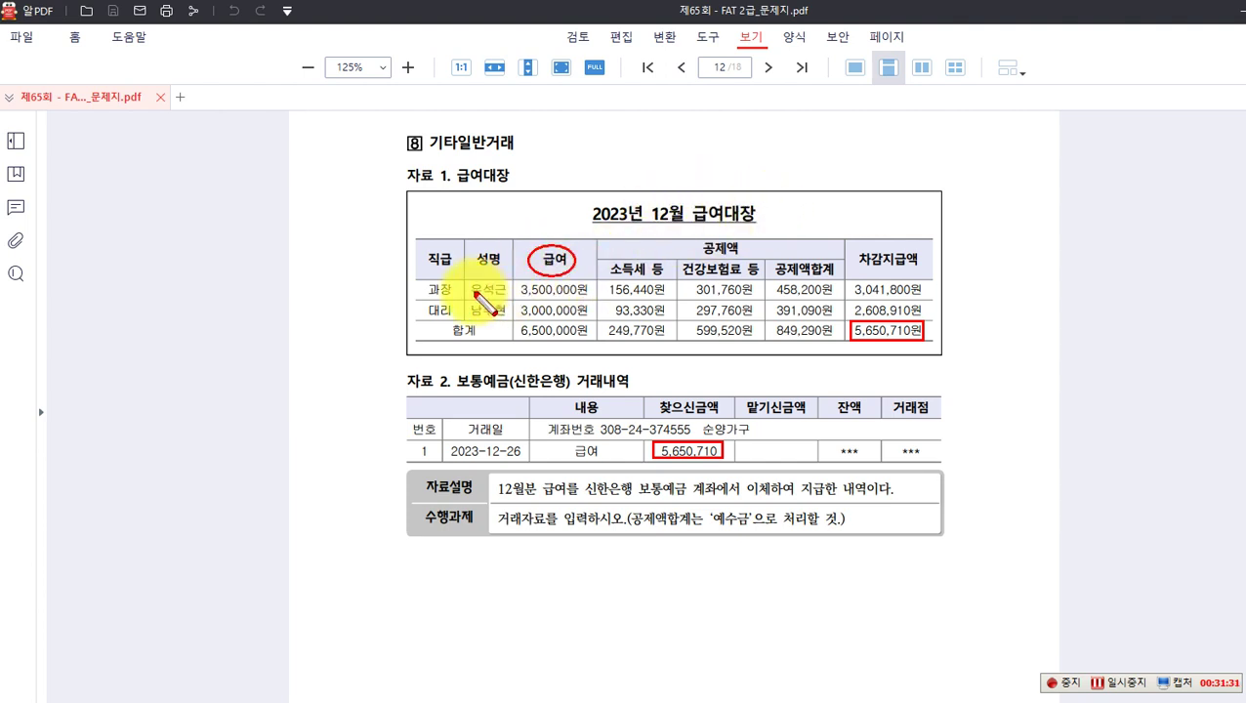
mouse_move(518, 329)
mouse_down()
mouse_move(537, 348)
mouse_move(586, 337)
mouse_move(605, 349)
mouse_move(598, 342)
mouse_up()
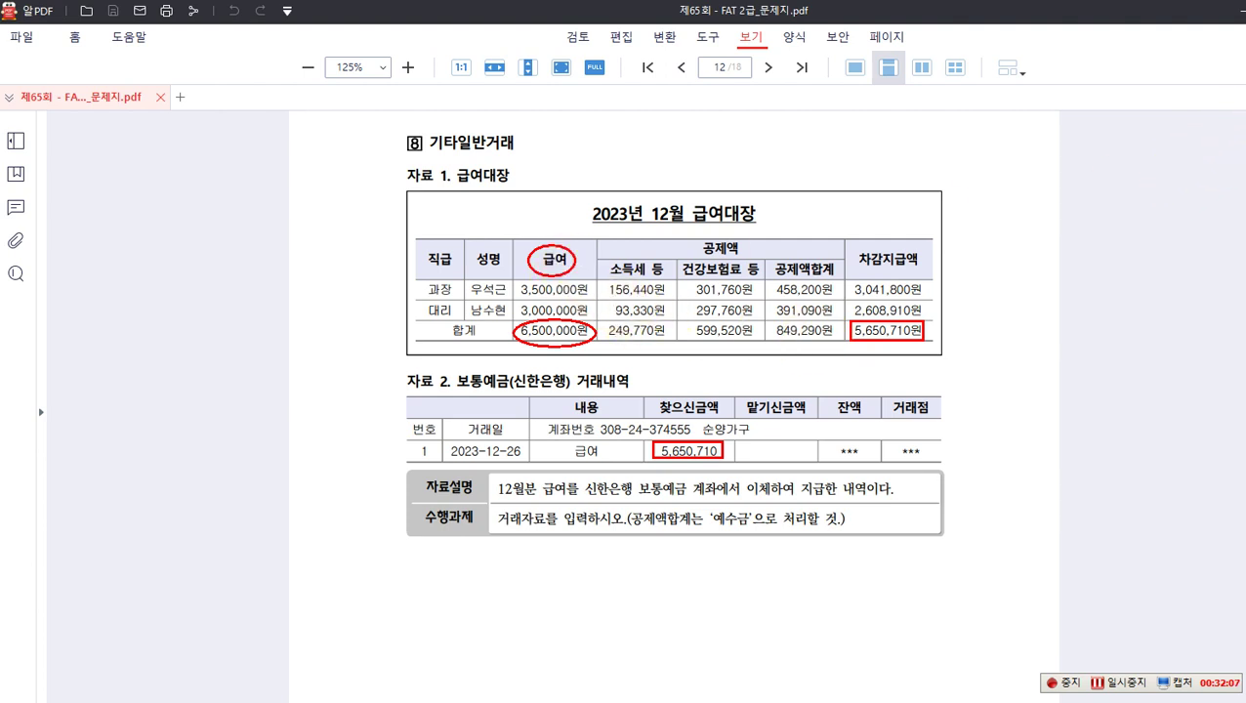
click(430, 574)
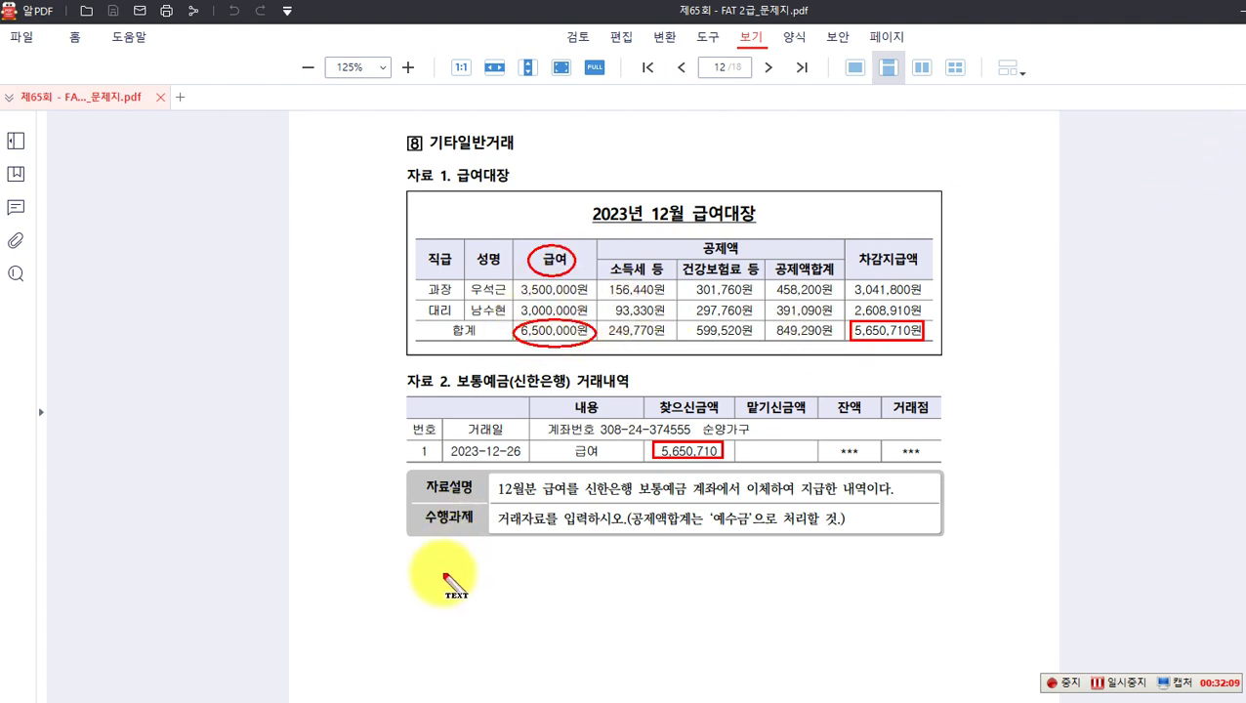
text((차) 급여)
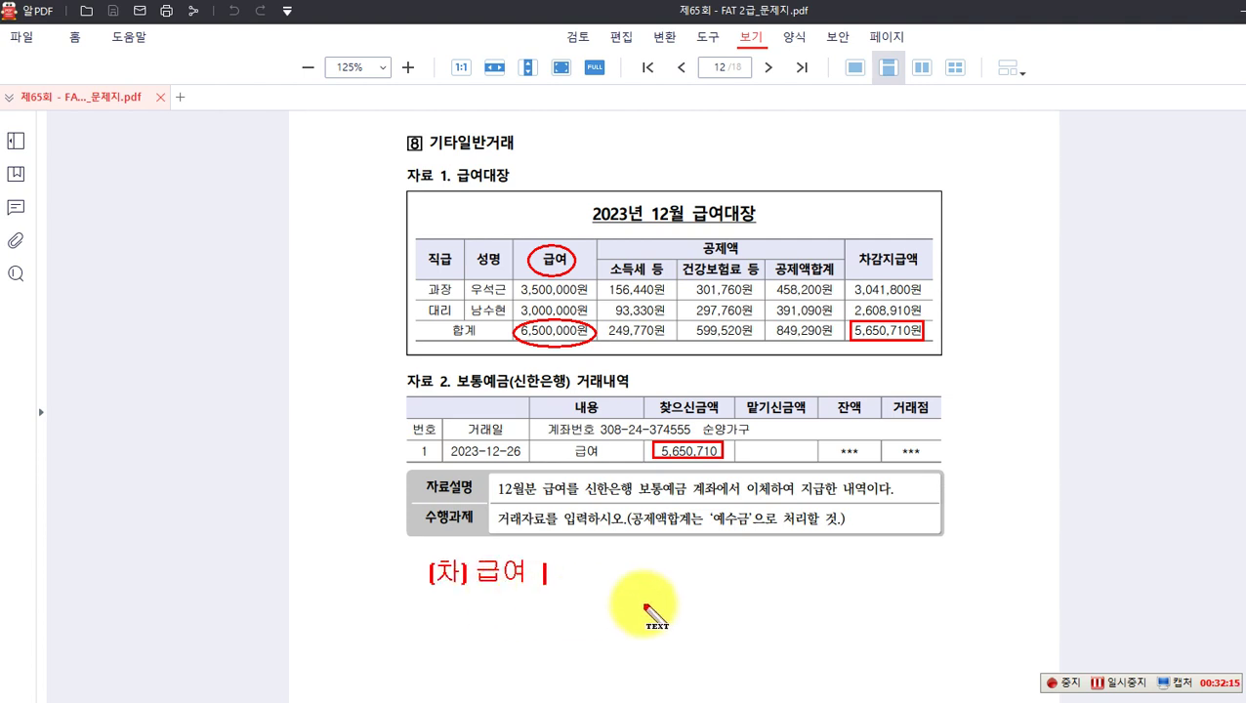
Step: Type '(차) 급여 6,500,000 (대' into the red note below the 수행과제 box
text(6,500,000)
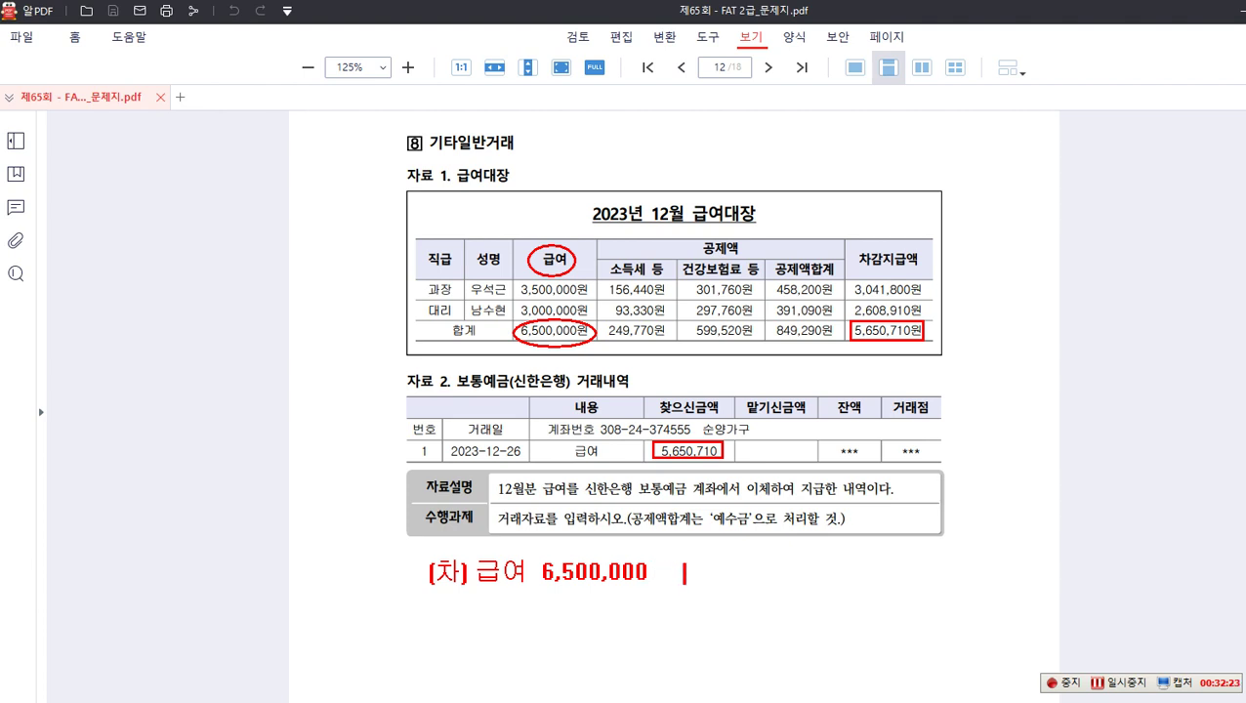
text(대)
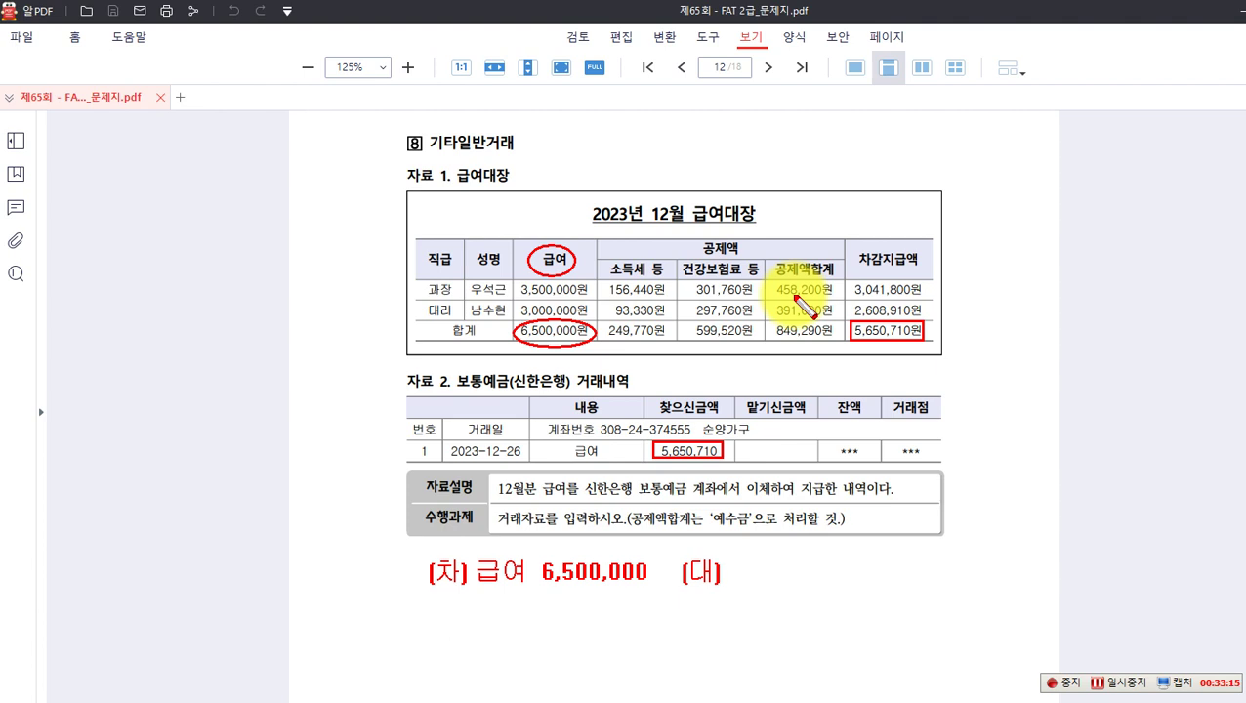
Step: Circle 849,290, note credits 예수금 849,290 and 보통예금(신한은행) 5,650,710, then erase all markup
mouse_move(785, 319)
mouse_down()
mouse_move(772, 338)
mouse_move(836, 355)
mouse_up()
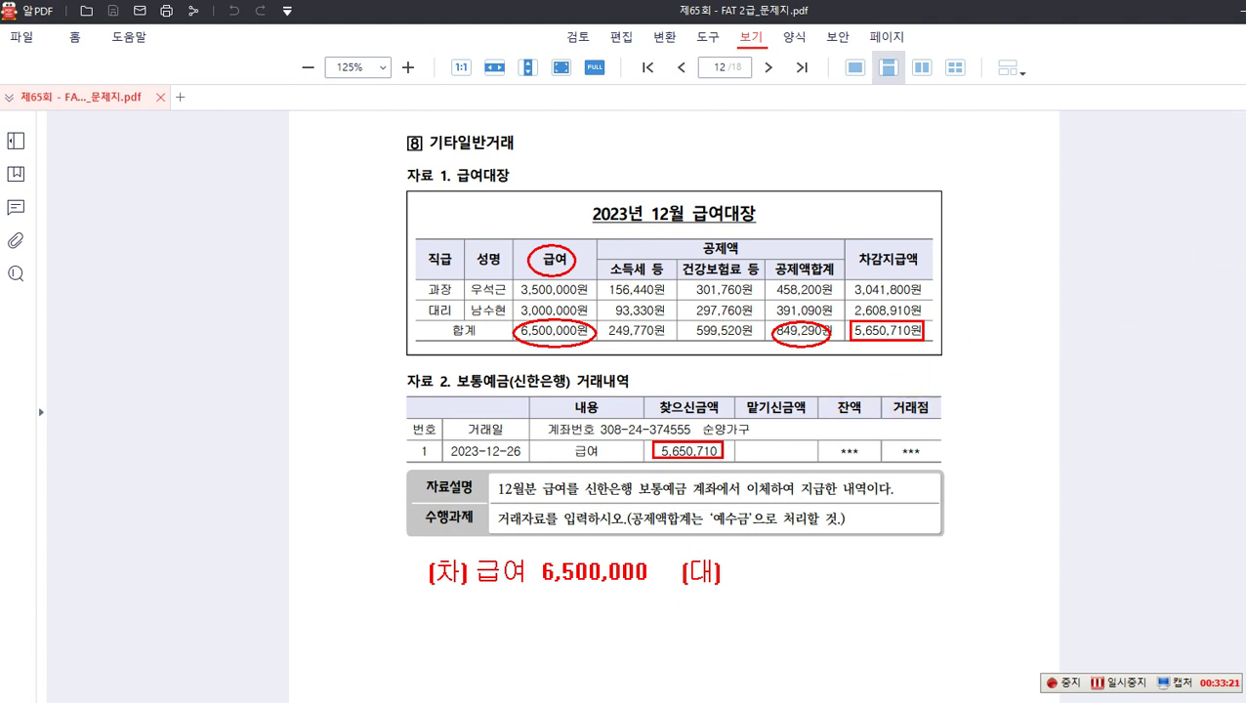
key(t)
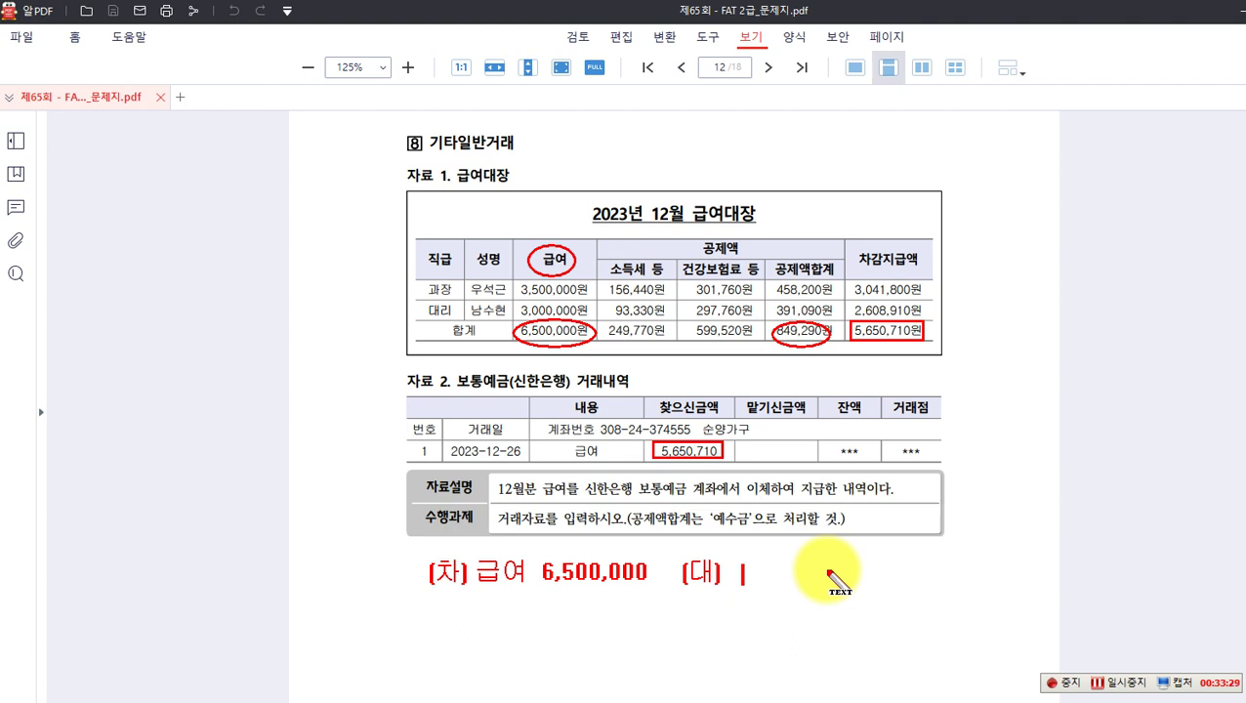
text(예수금)
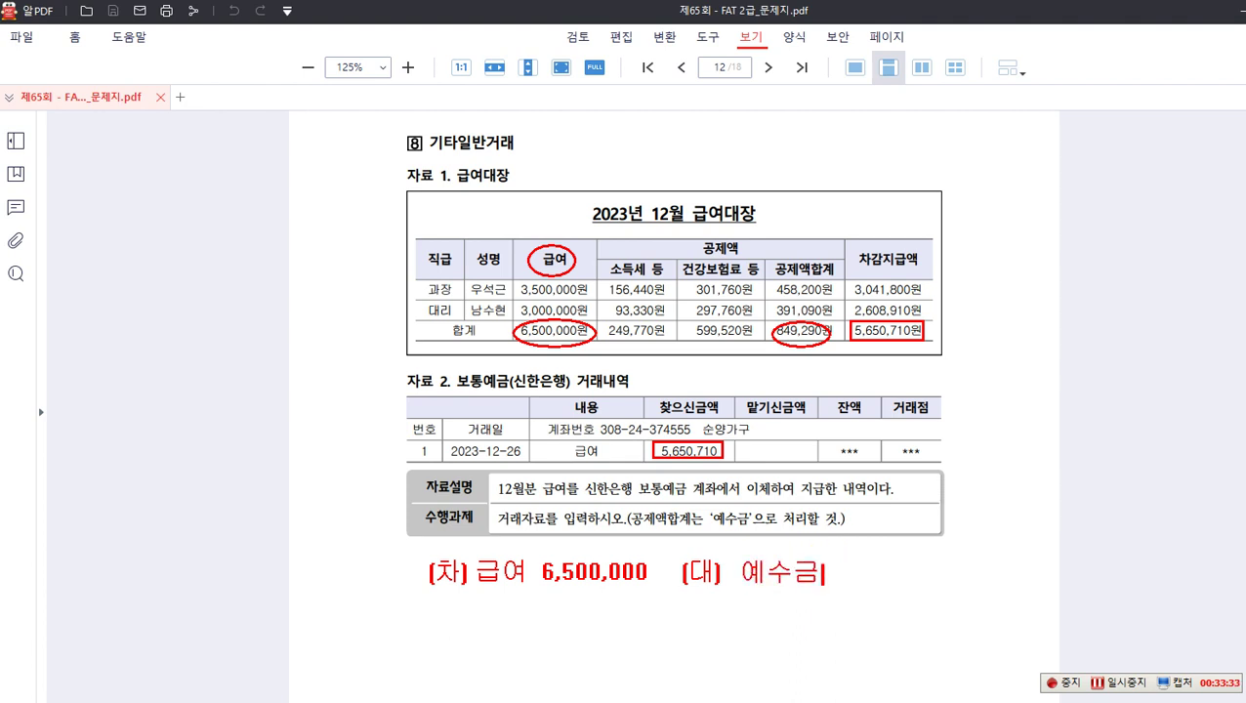
text(849,290)
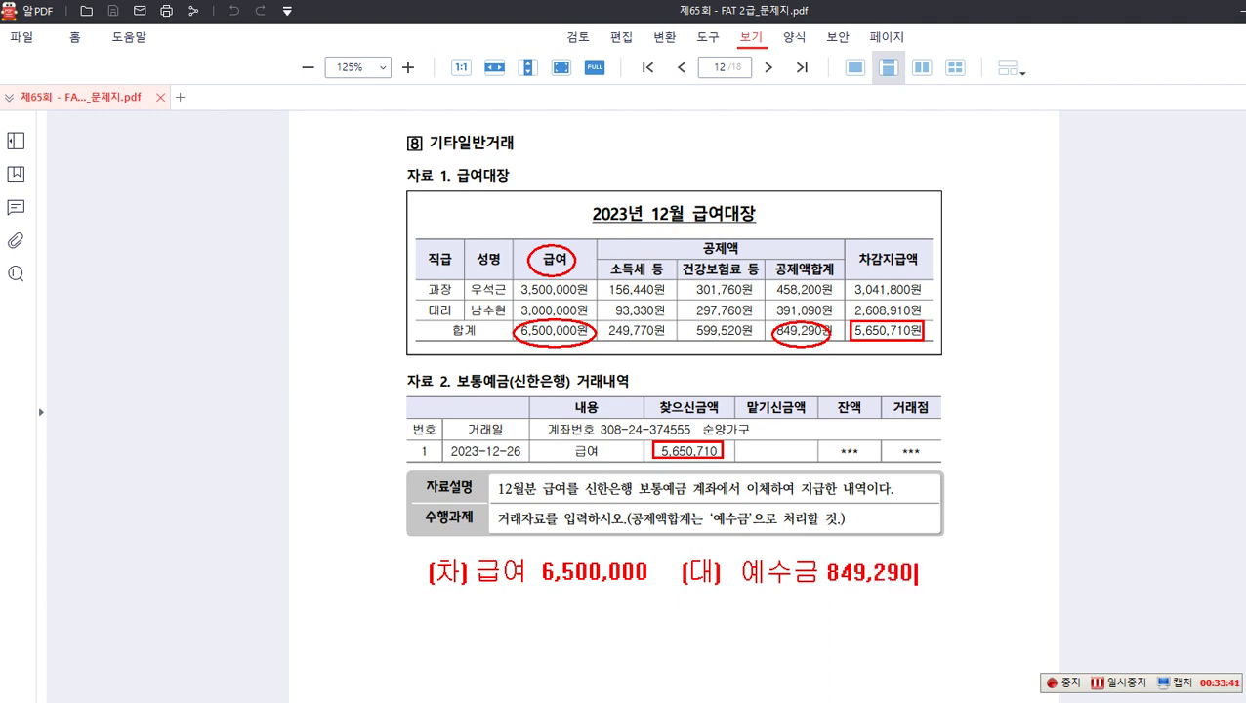
text( -> )
text(유동ㅂ)
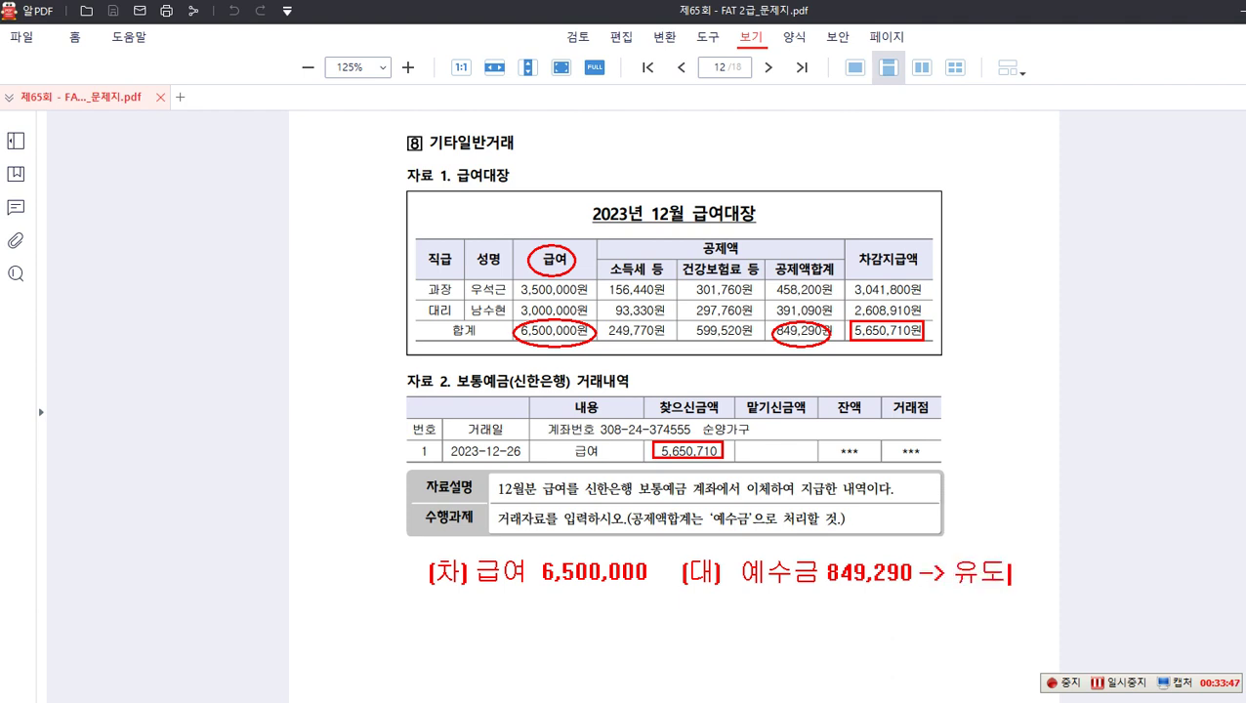
text(부채)
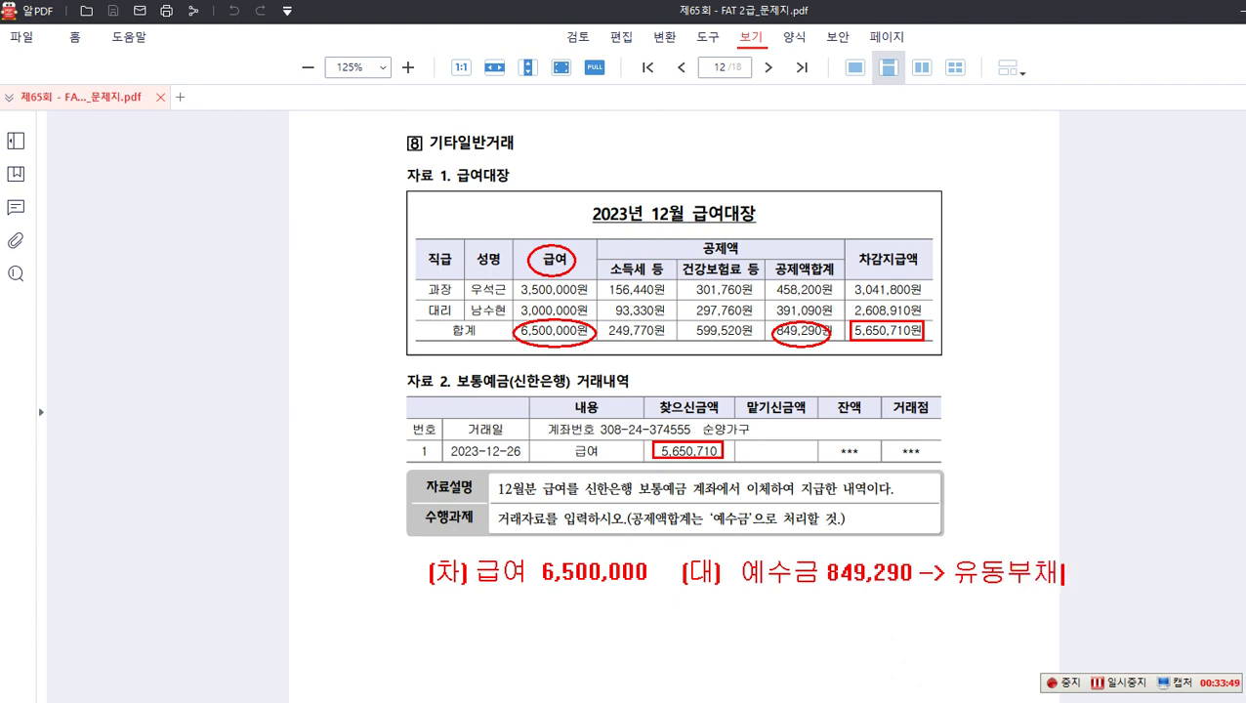
key(Return)
key(Return)
text(보통예그ㅁ)
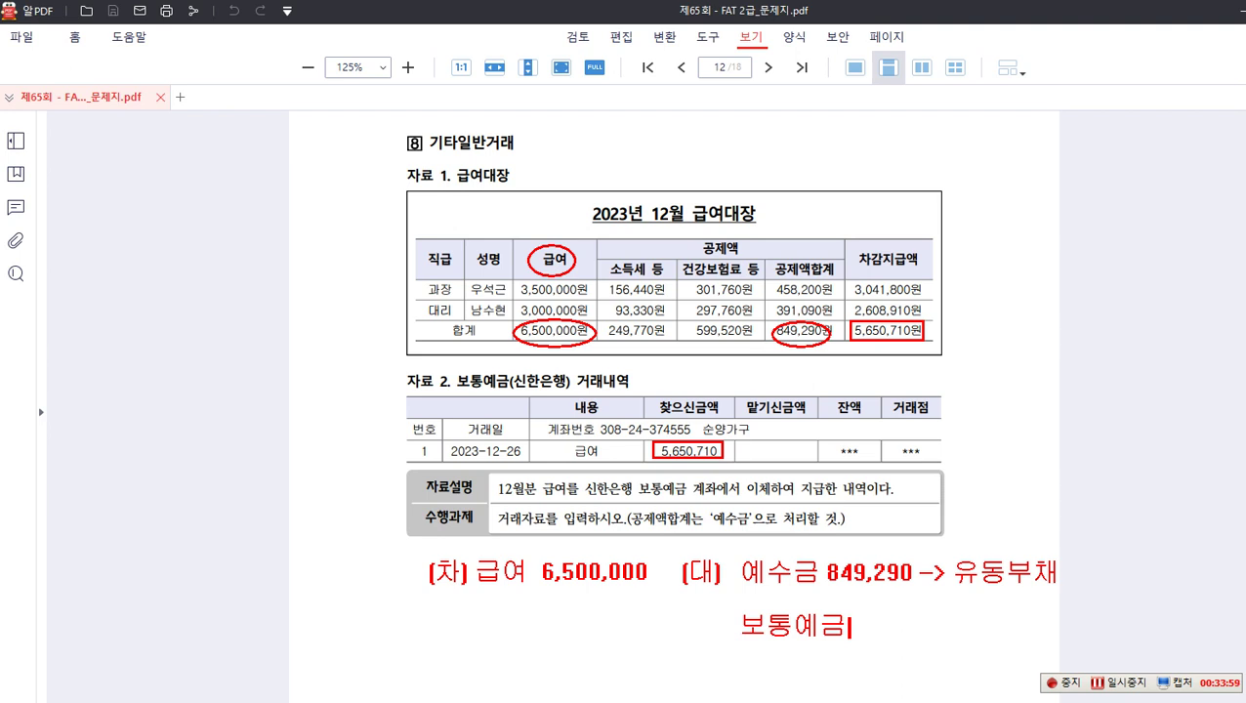
text((신한은해)
text(ㅇ))
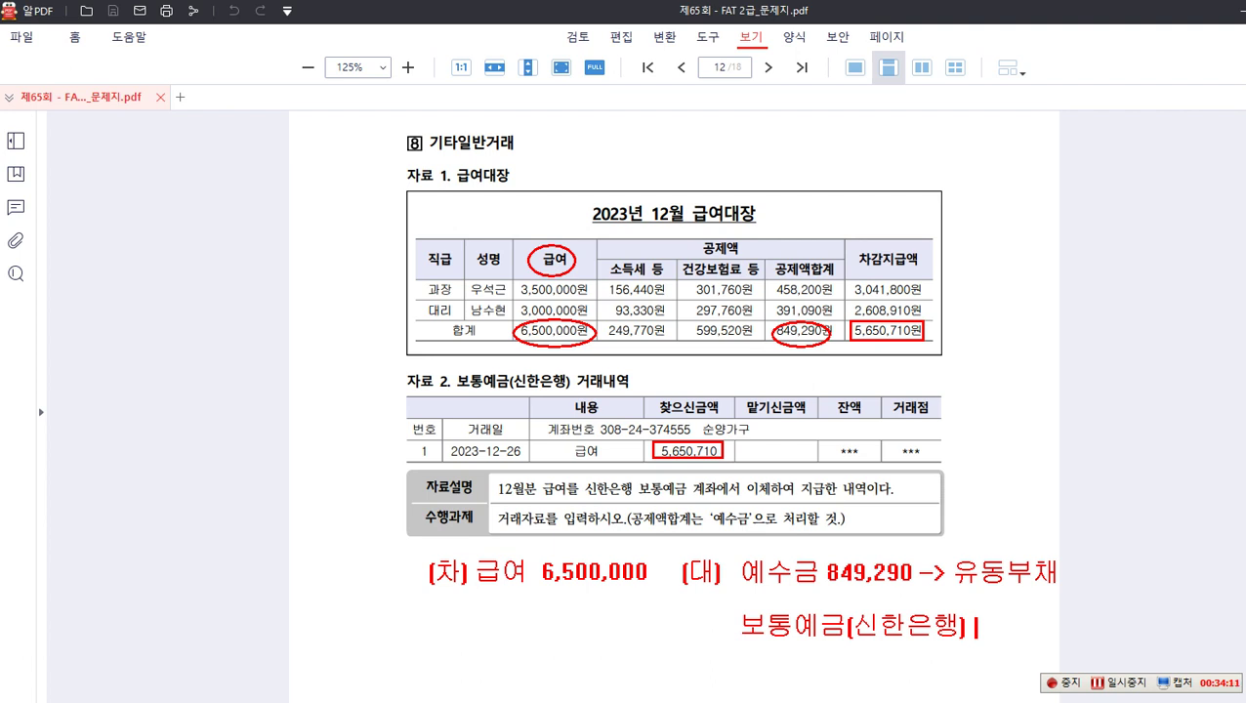
text(5,650,710)
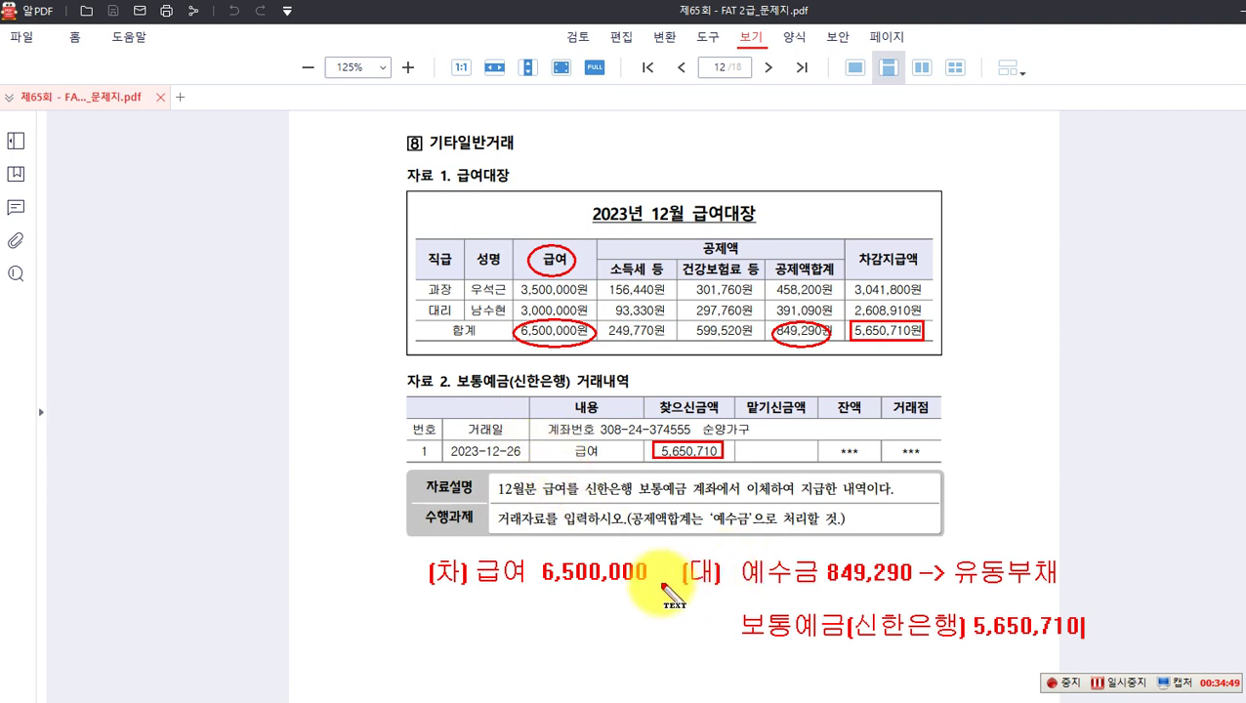
key(Escape)
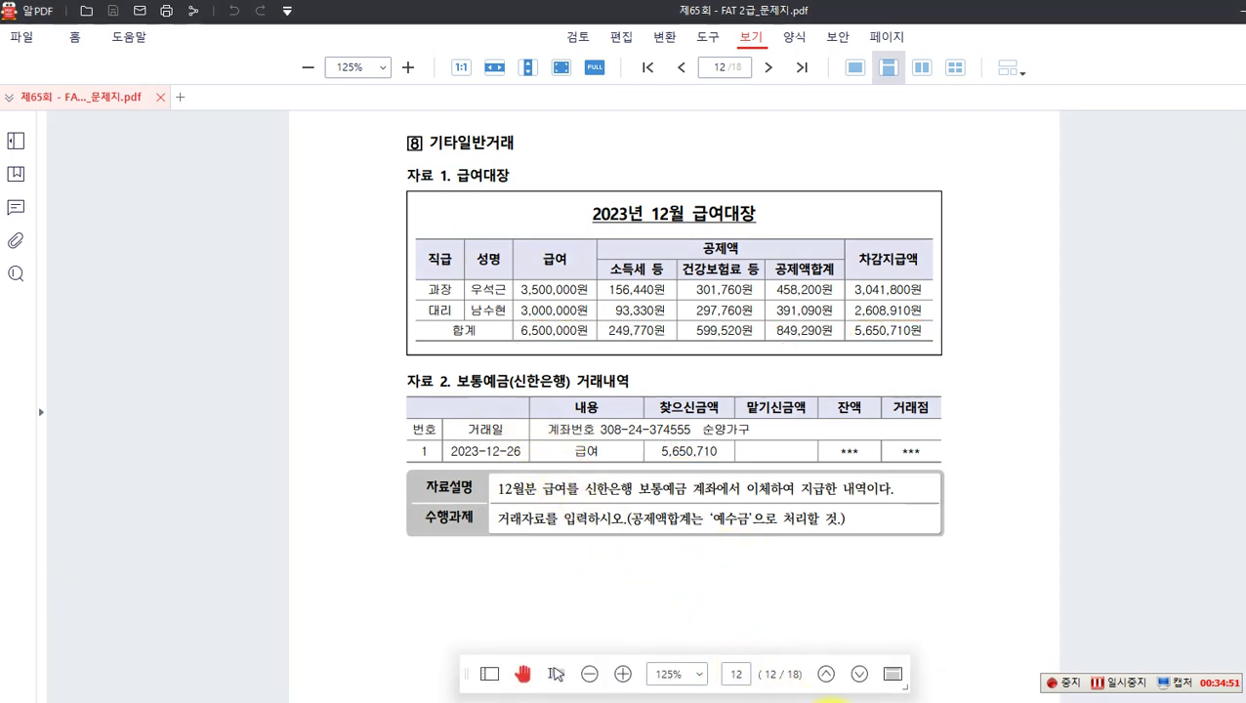
Step: Date the voucher December 26 and debit 801 급여 6,500,000
click(828, 702)
click(380, 178)
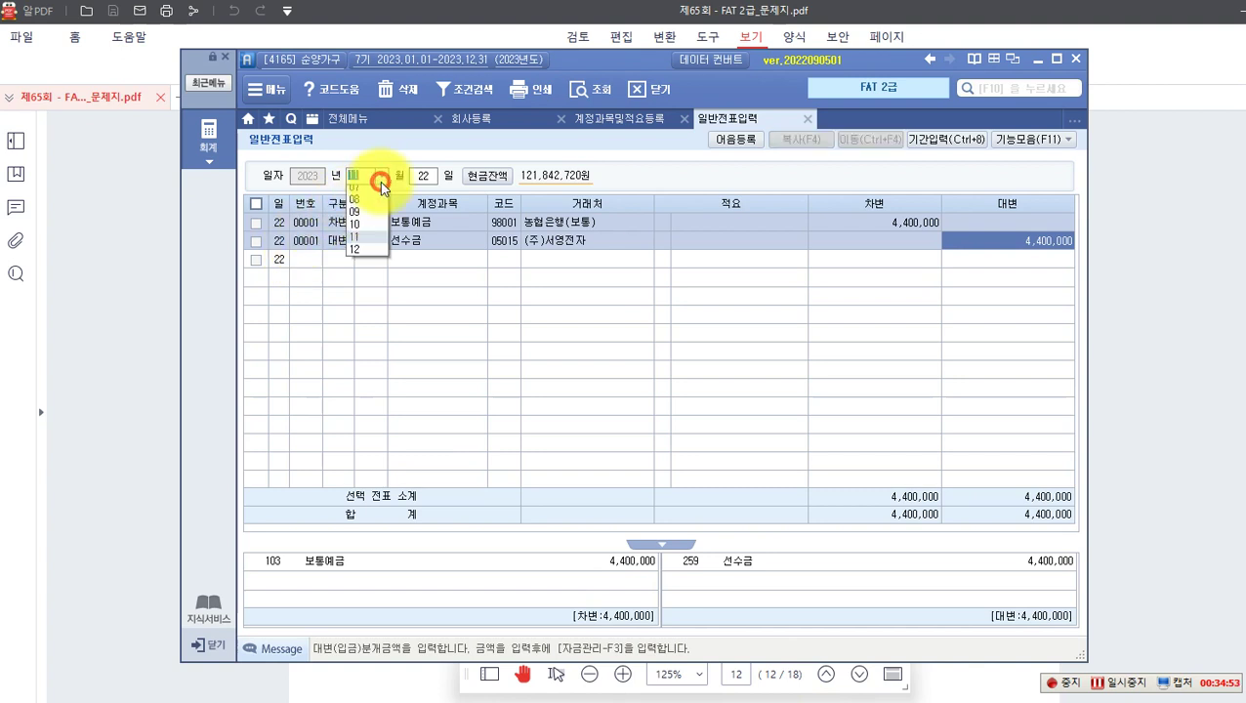
click(354, 330)
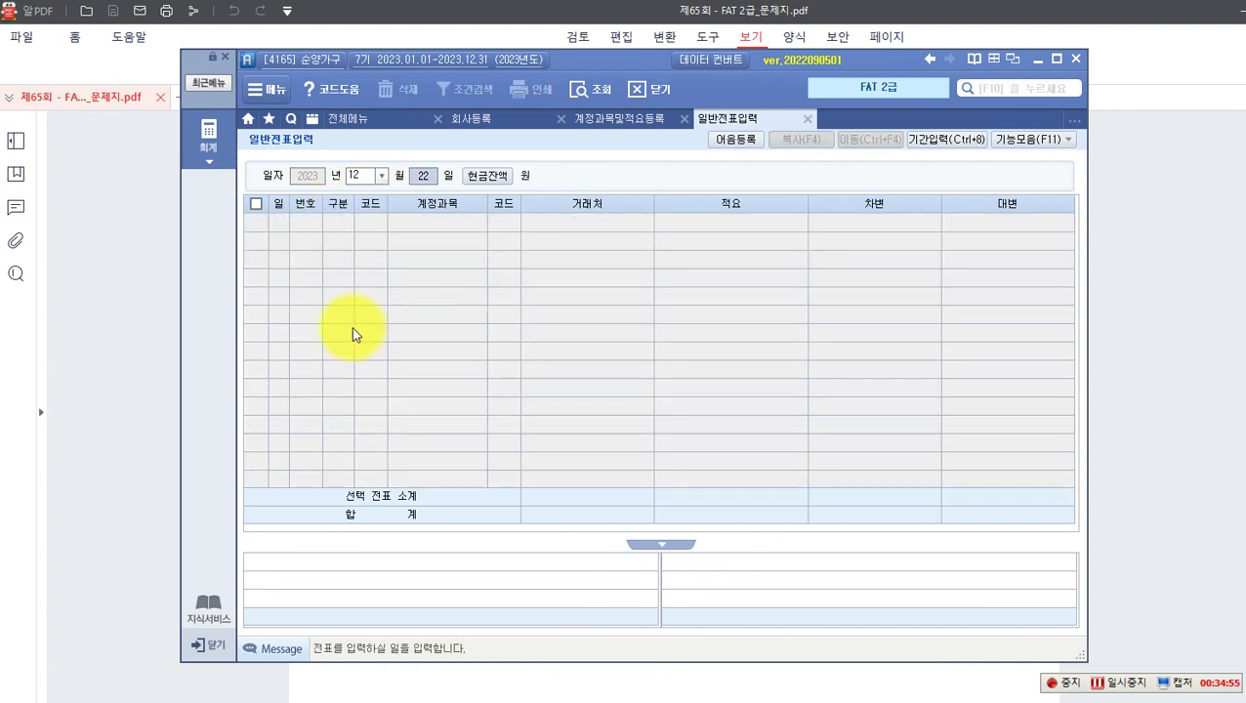
text(26)
key(Return)
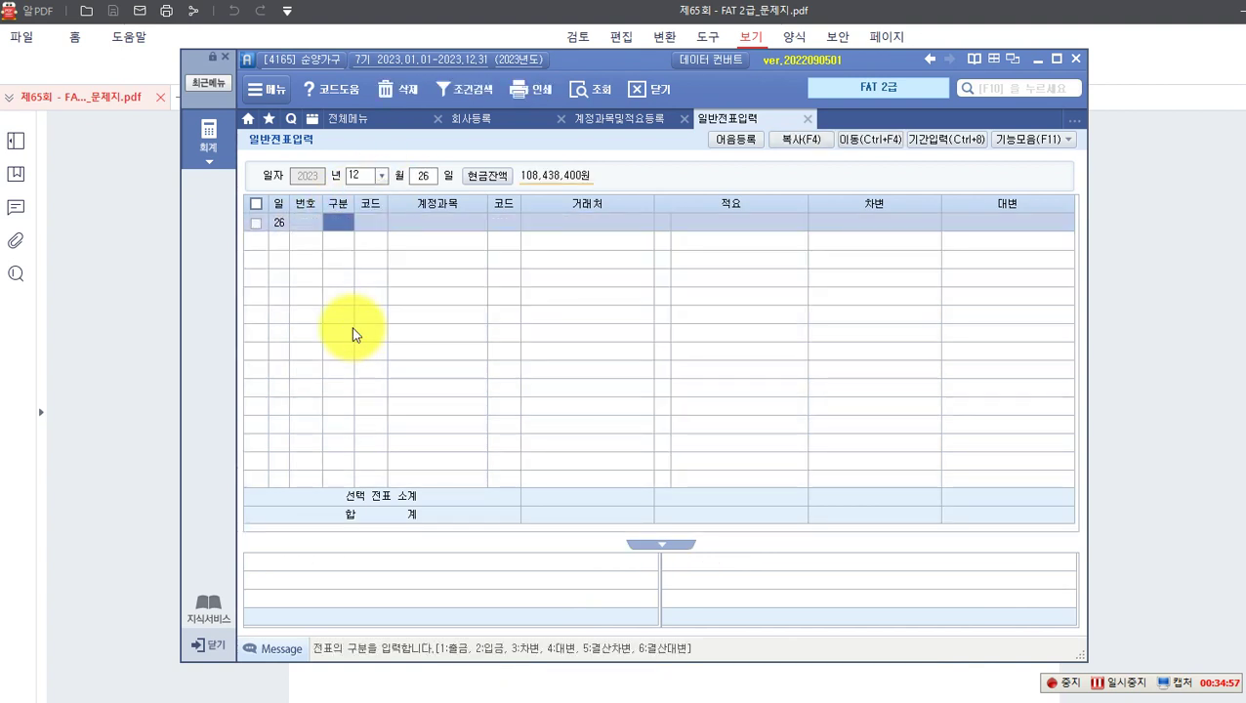
text(3)
key(Return)
key(F2)
text(금여)
key(Return)
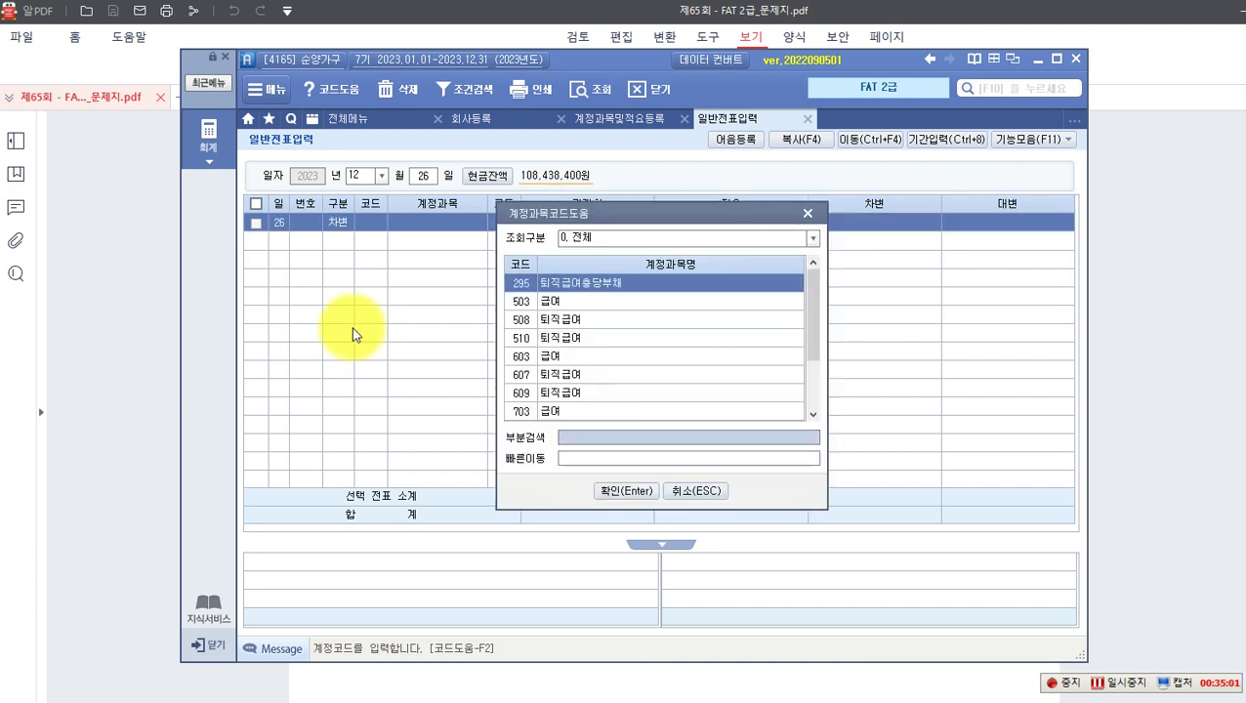
key(Down)
key(Down)
key(Down)
key(Down)
key(Down)
key(Down)
key(Down)
key(Down)
key(Down)
key(Down)
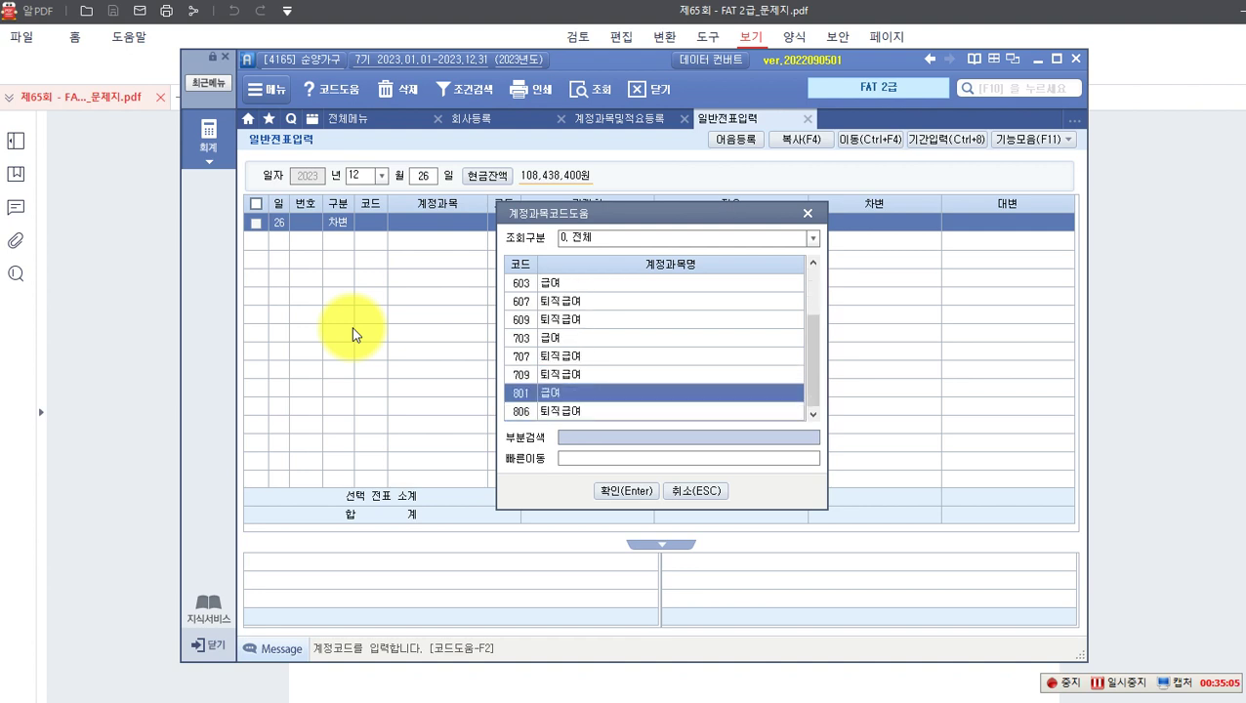
key(Return)
key(Return)
key(Return)
key(Return)
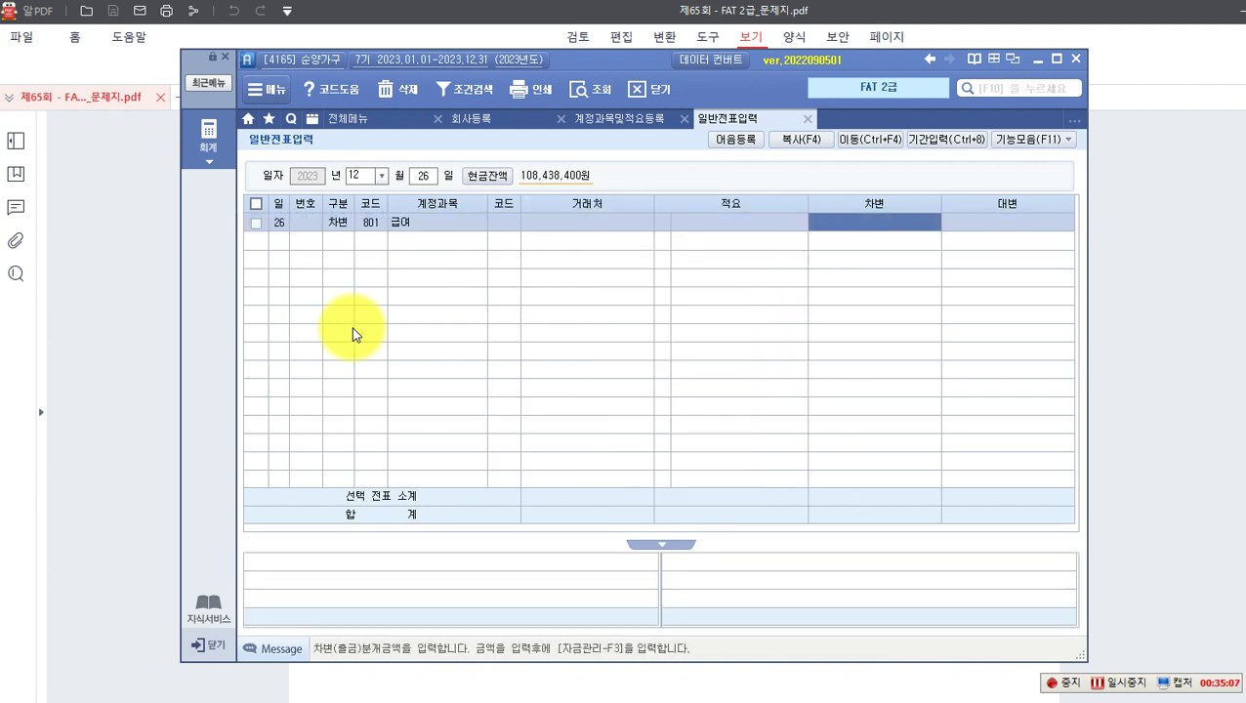
text(6,500,000)
key(Return)
Step: Credit 254 예수금 for 849,290
text(4)
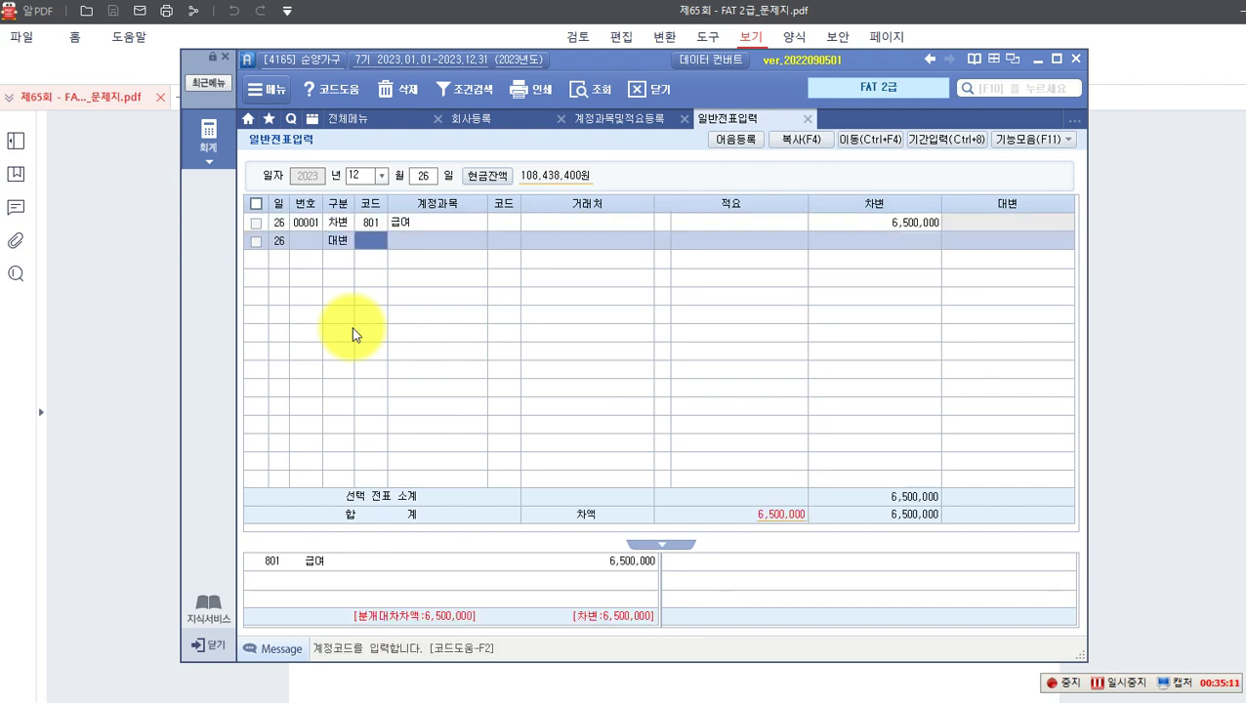
text(254)
key(Return)
key(Return)
key(Return)
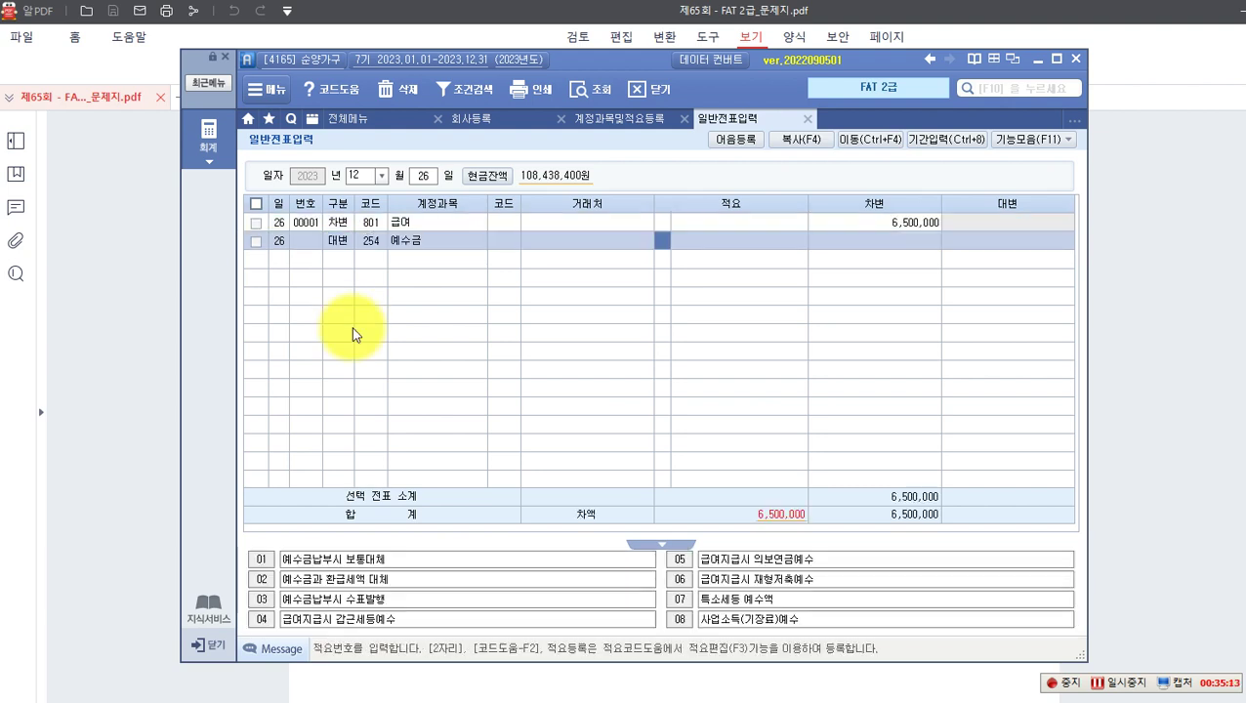
key(Return)
key(Return)
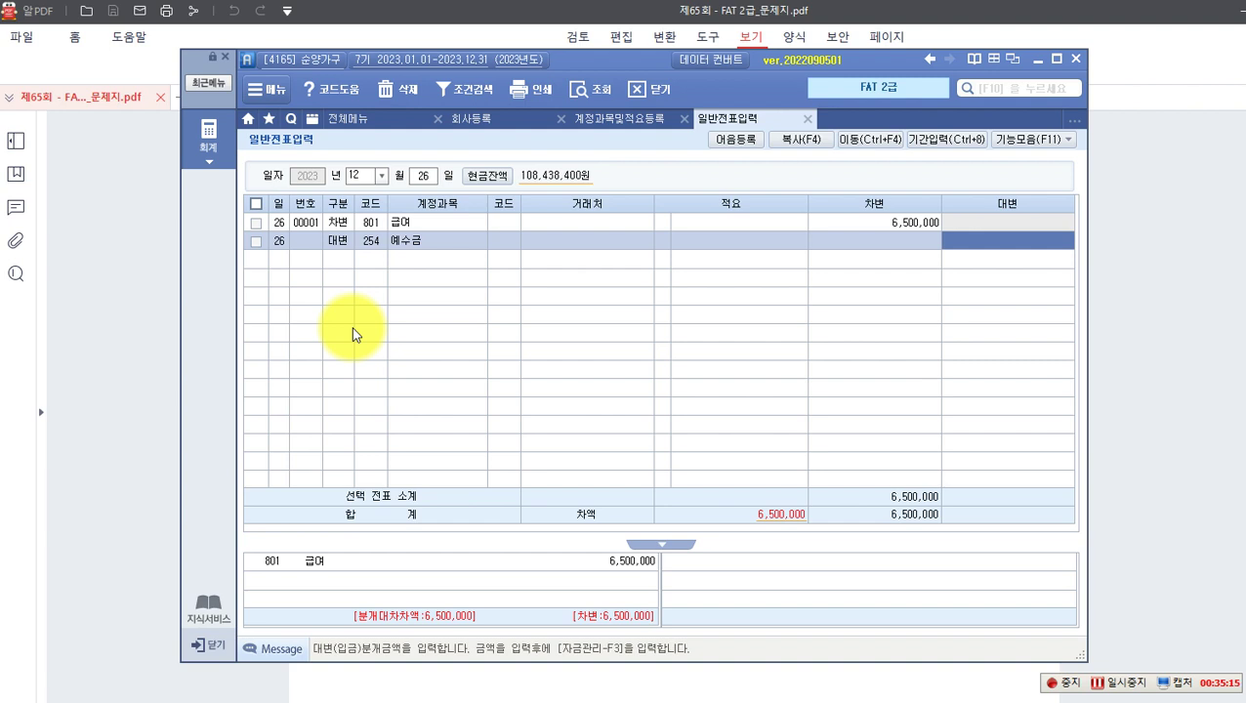
text(849,290)
key(Return)
Step: Credit 103 보통예금 with partner 신한은행(보통) for 5,650,710 and review the voucher
text(4)
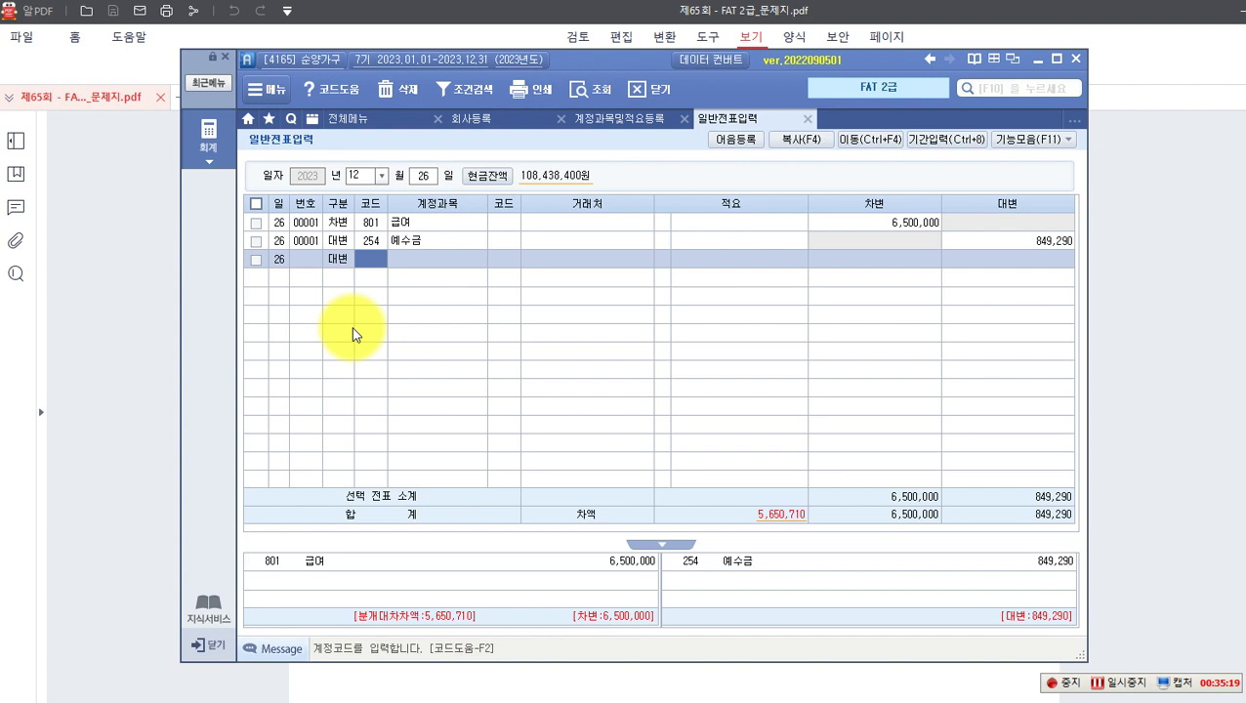
text(13)
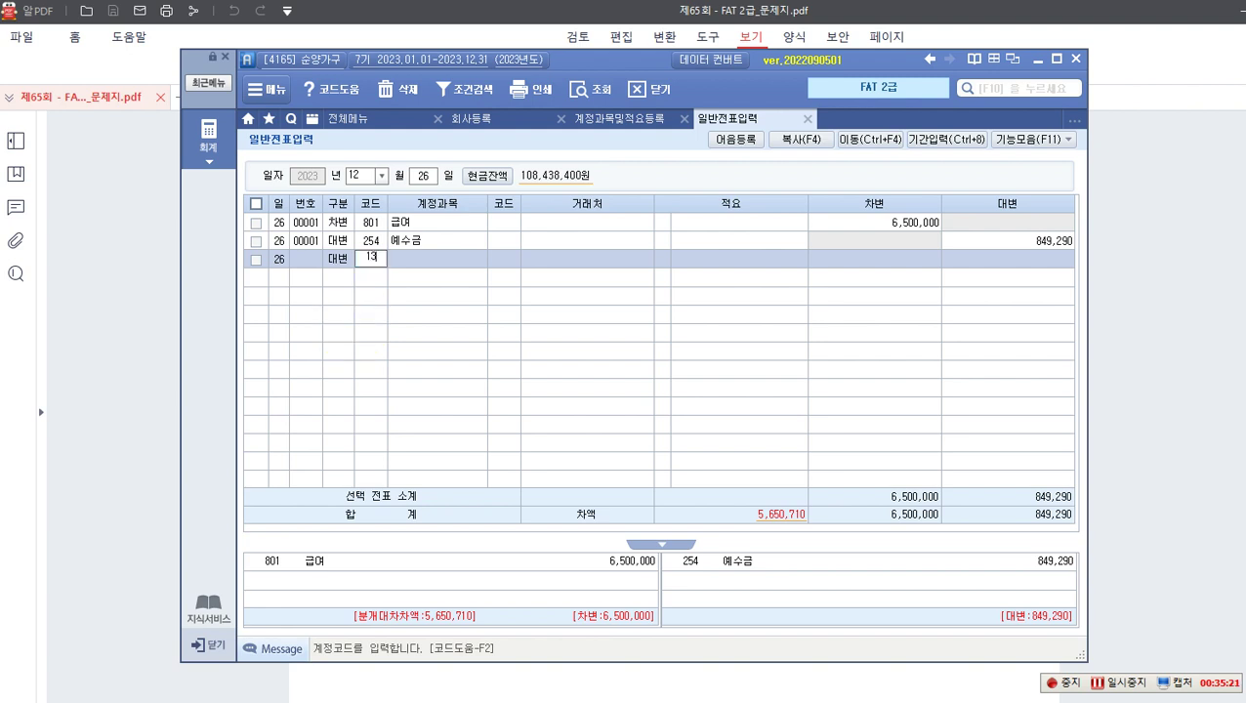
text(03)
key(Return)
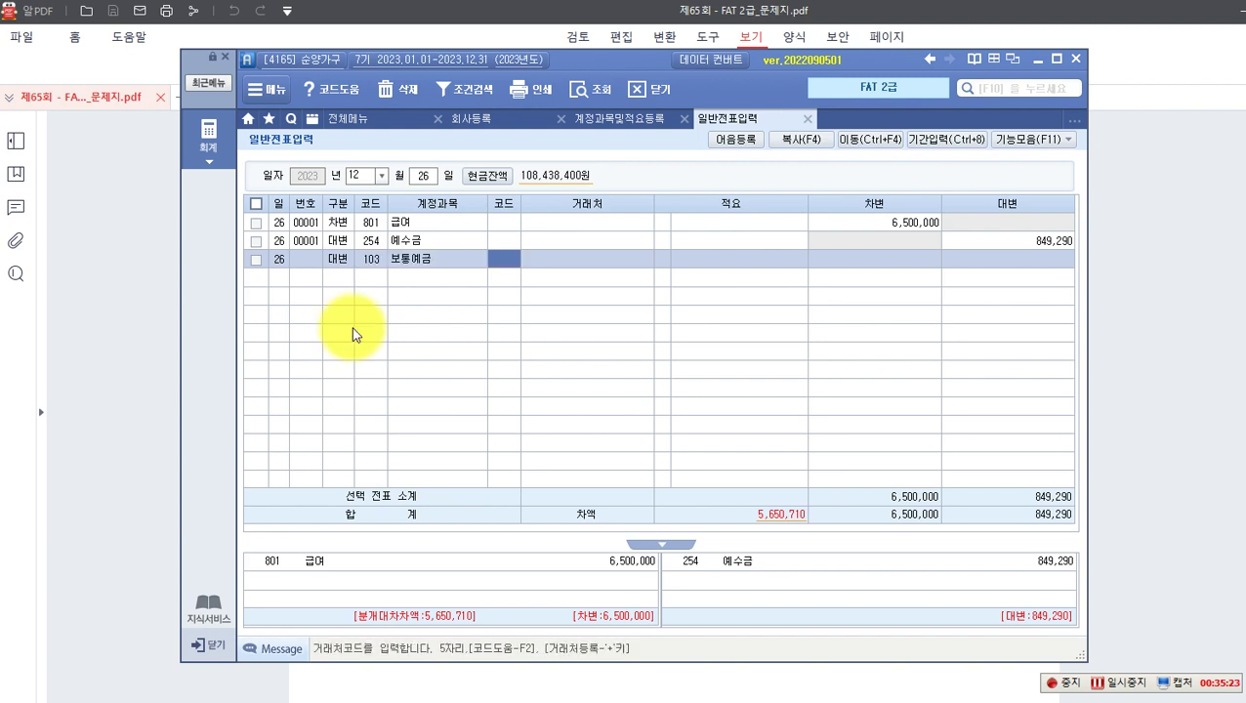
key(F2)
text(신협)
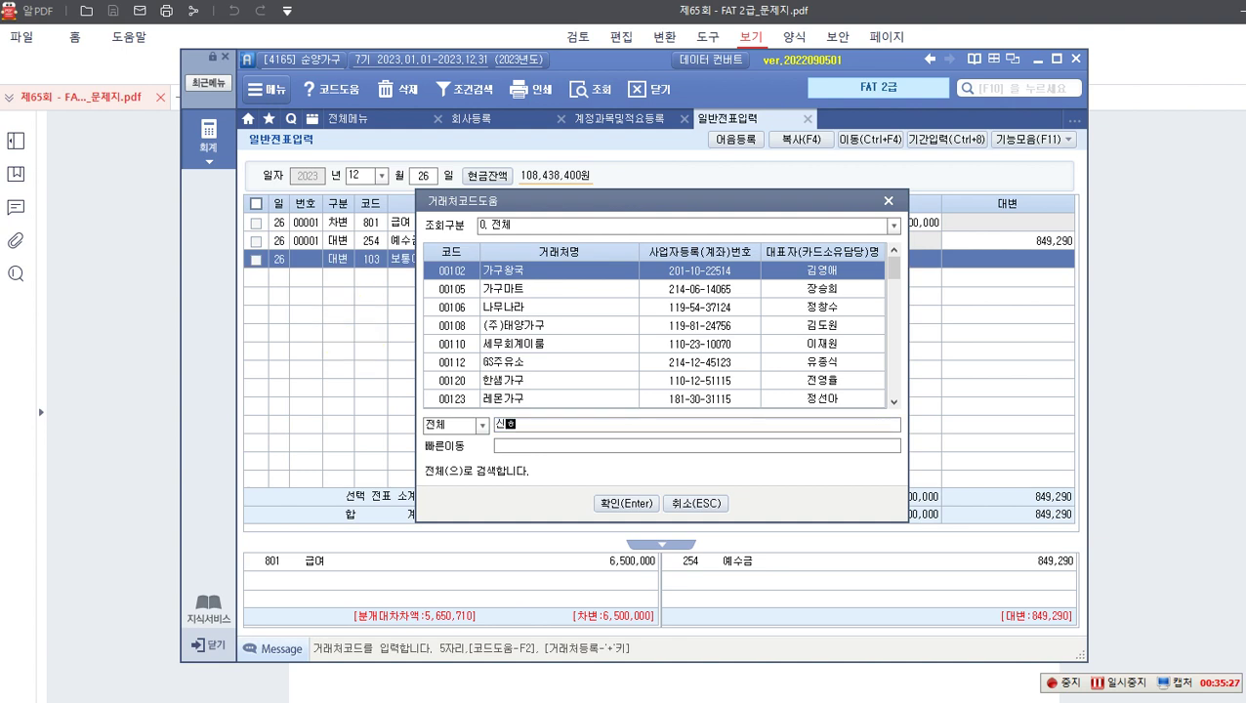
key(Return)
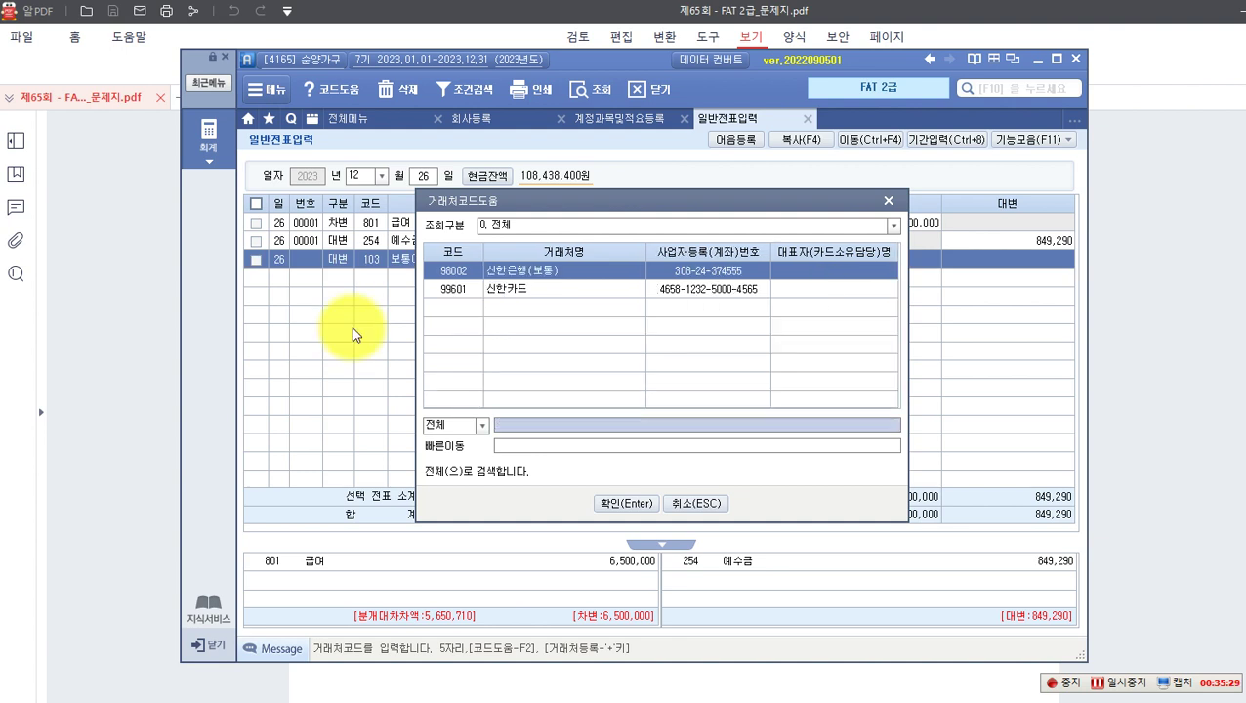
key(Return)
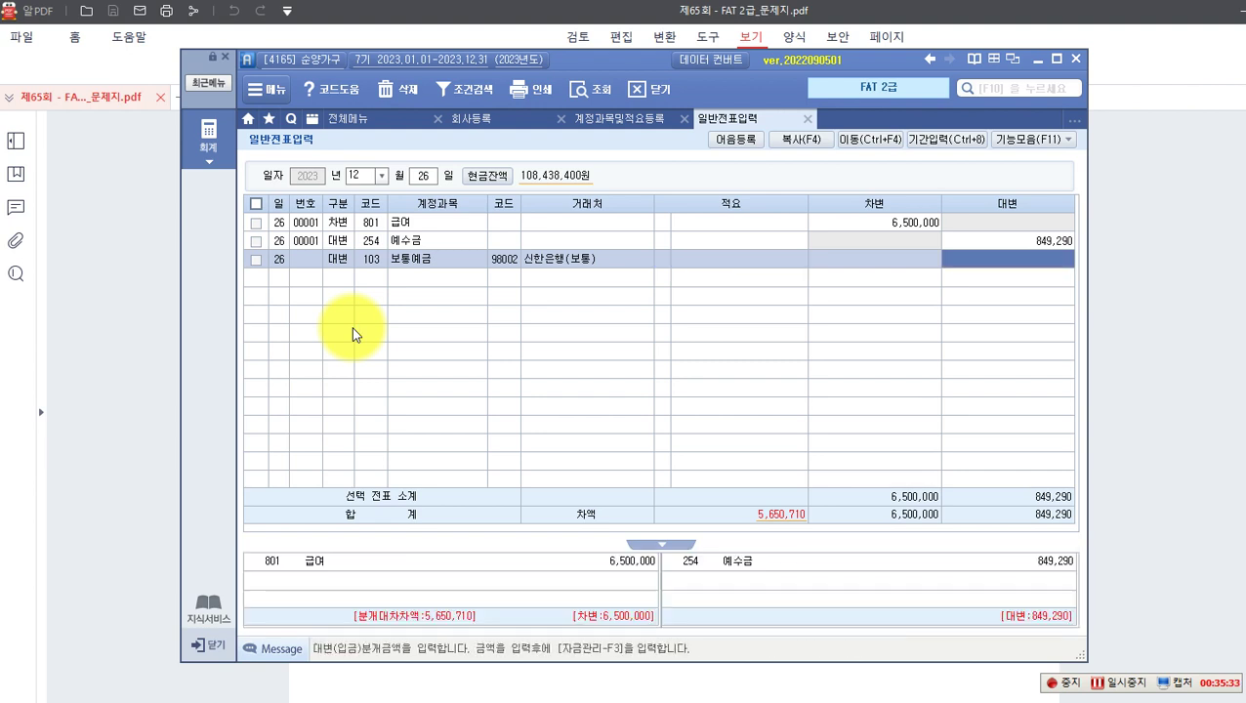
text(5,6)
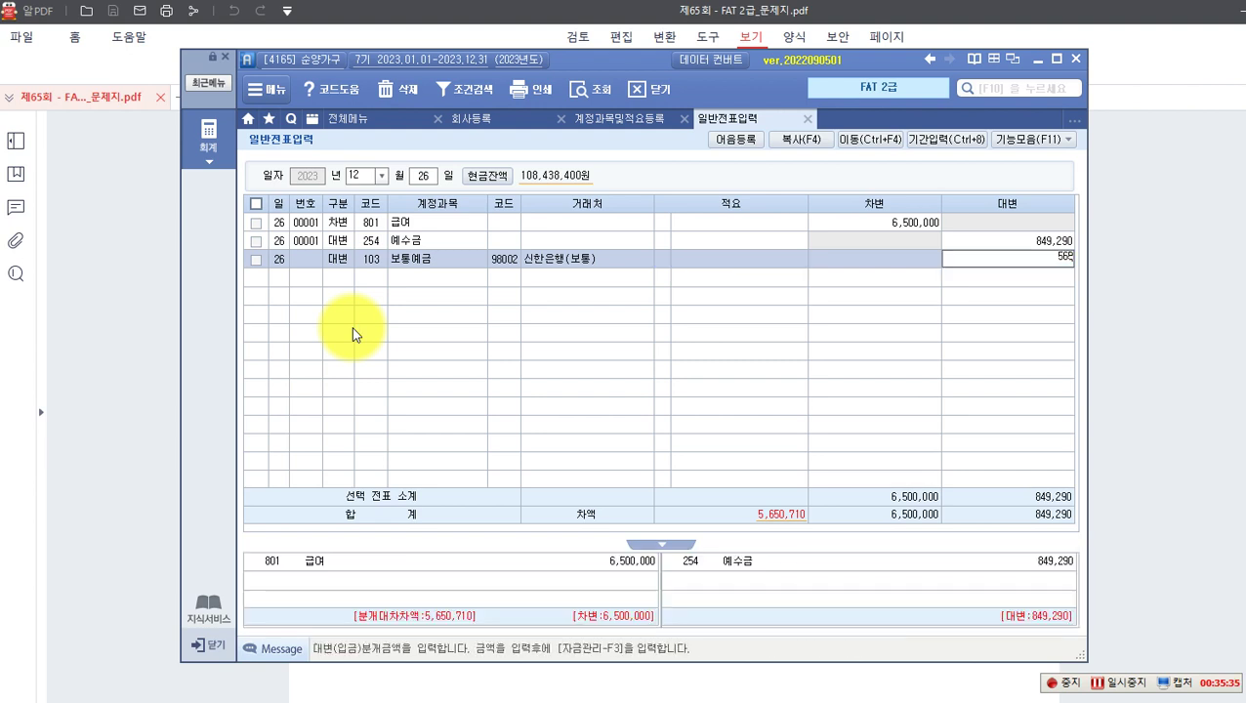
text(50,710)
key(Return)
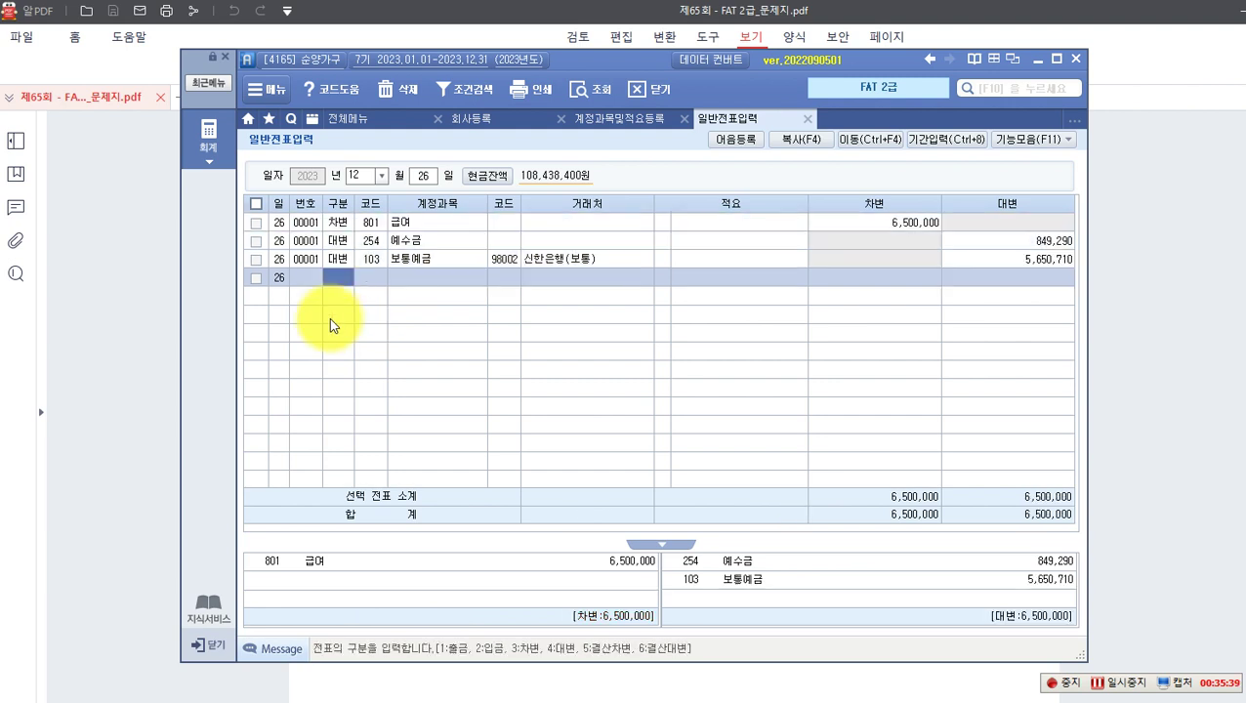
click(996, 259)
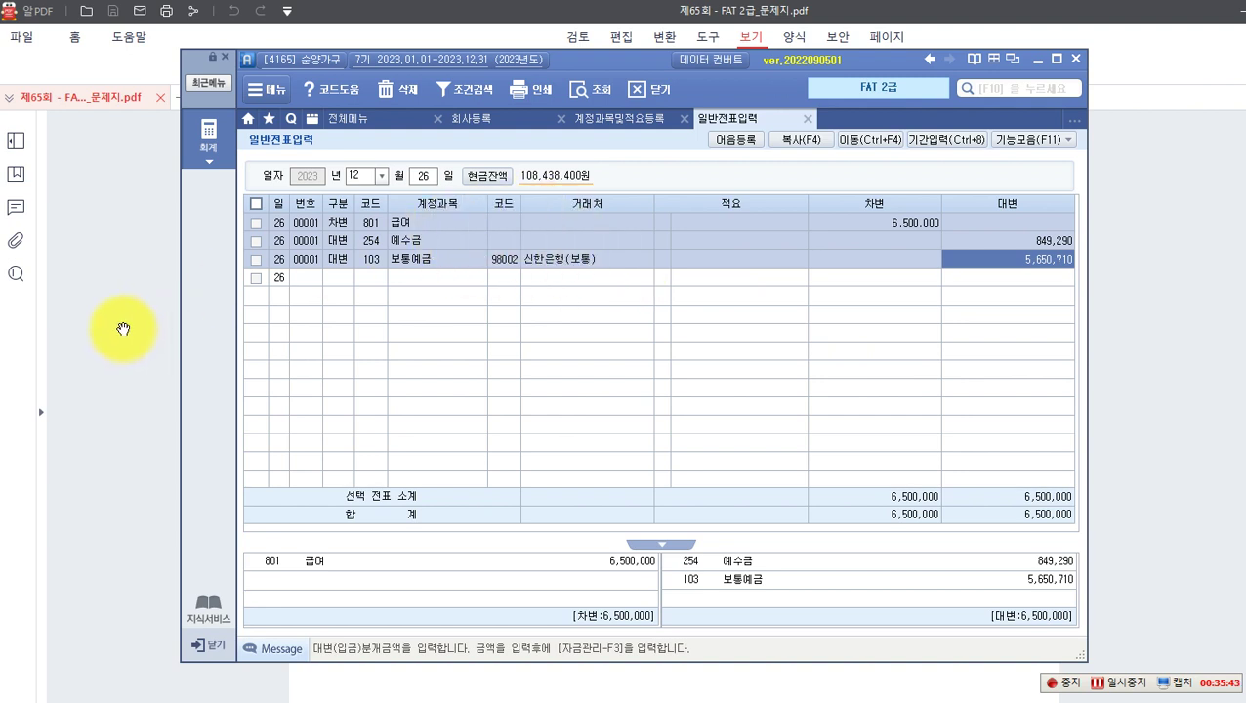
click(123, 330)
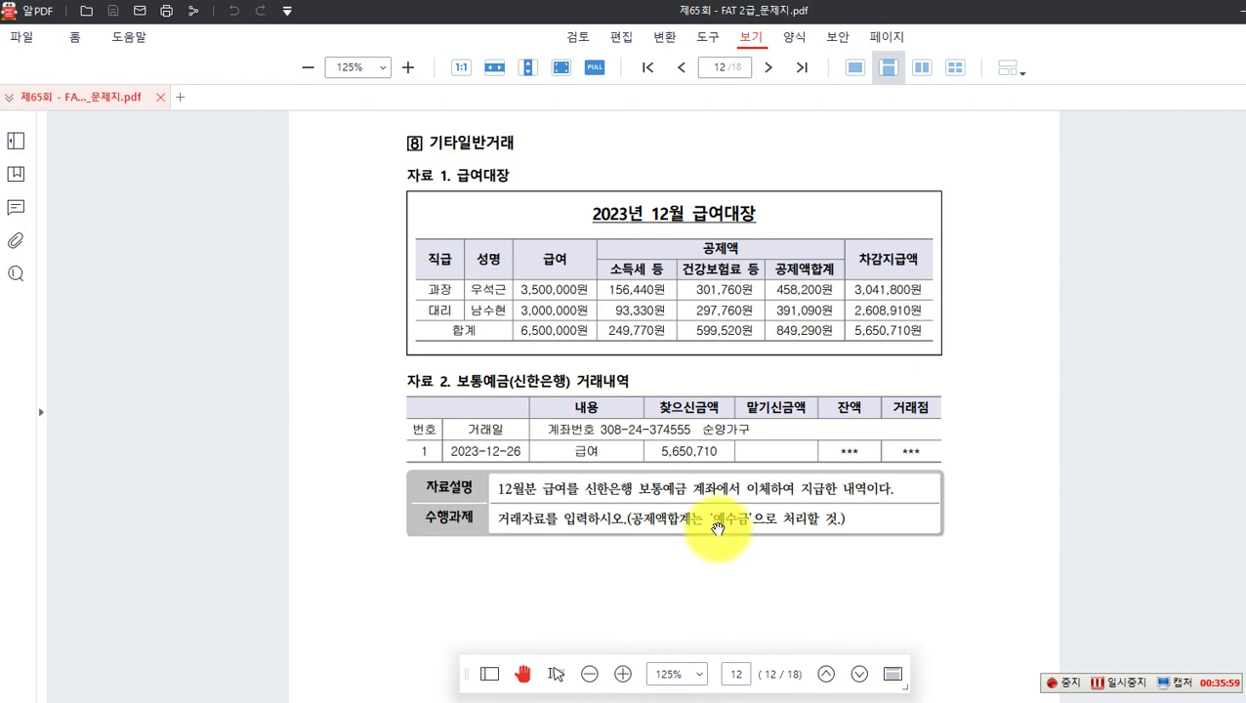
Step: On page 13's 전표수정 problem [1], box 2023.2.15., 배달용 차량을 and 미수금 in red
scroll(717, 524, down, 8)
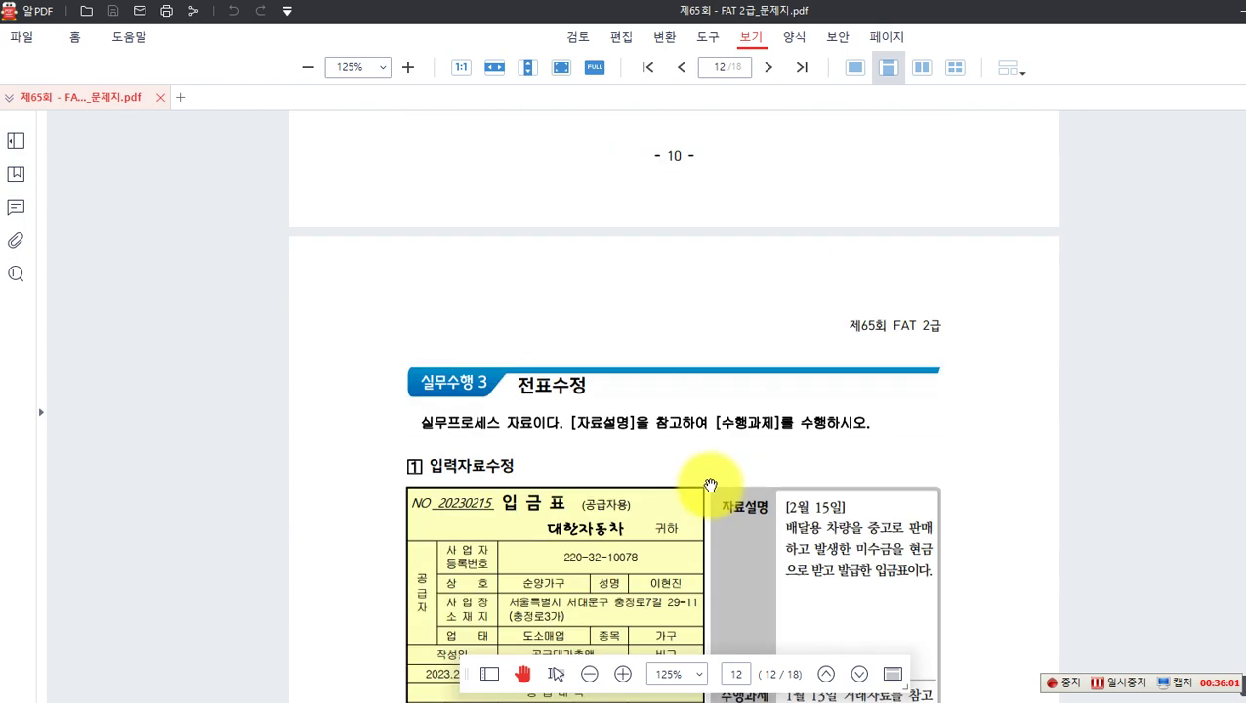
scroll(710, 485, down, 1)
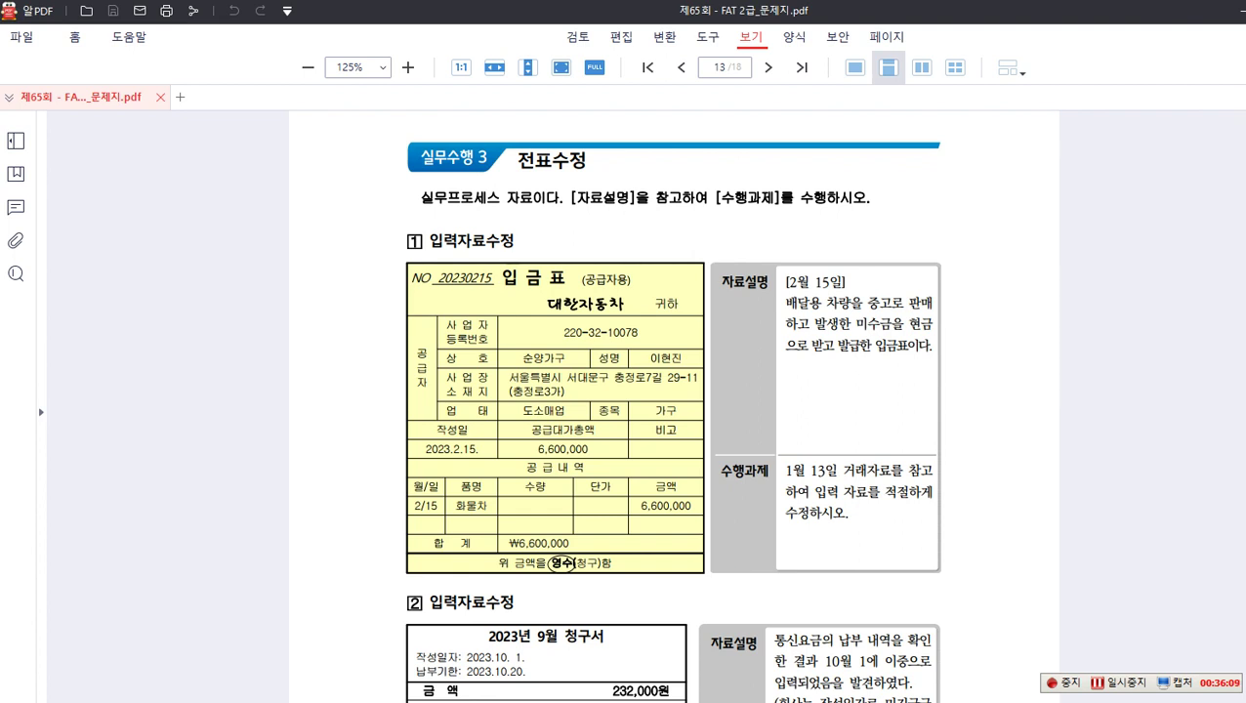
drag(410, 436, 487, 462)
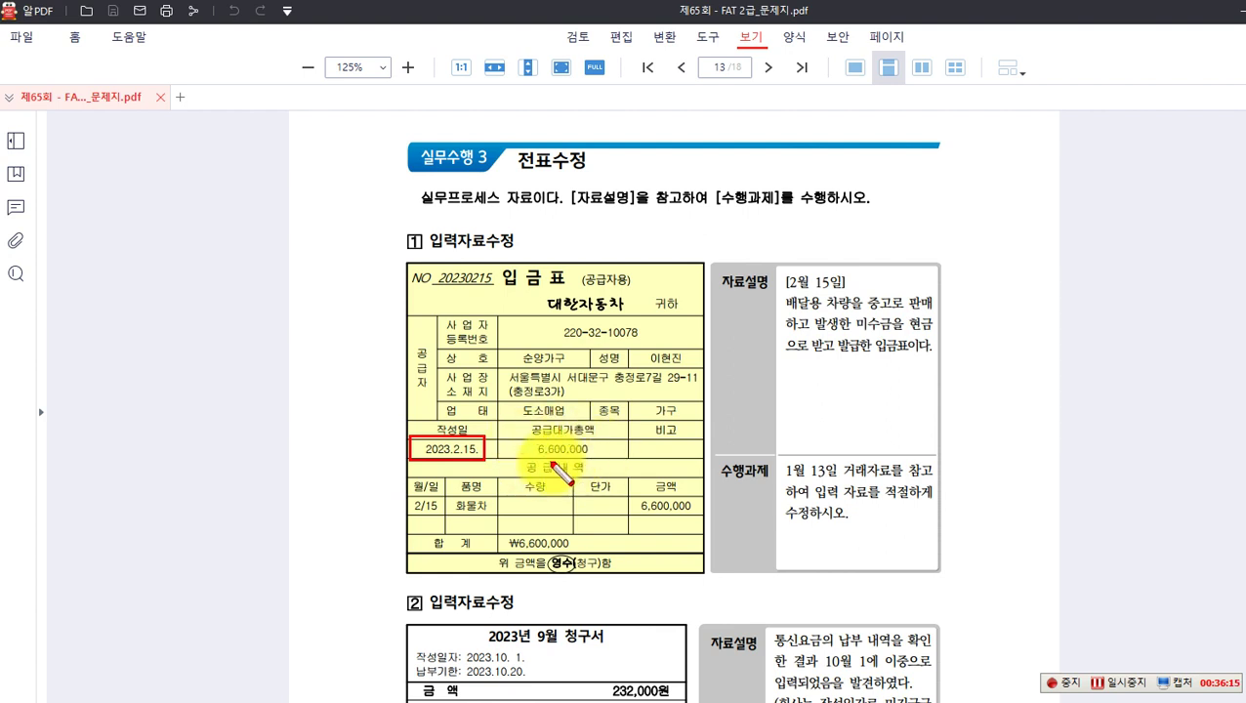
drag(784, 292, 862, 310)
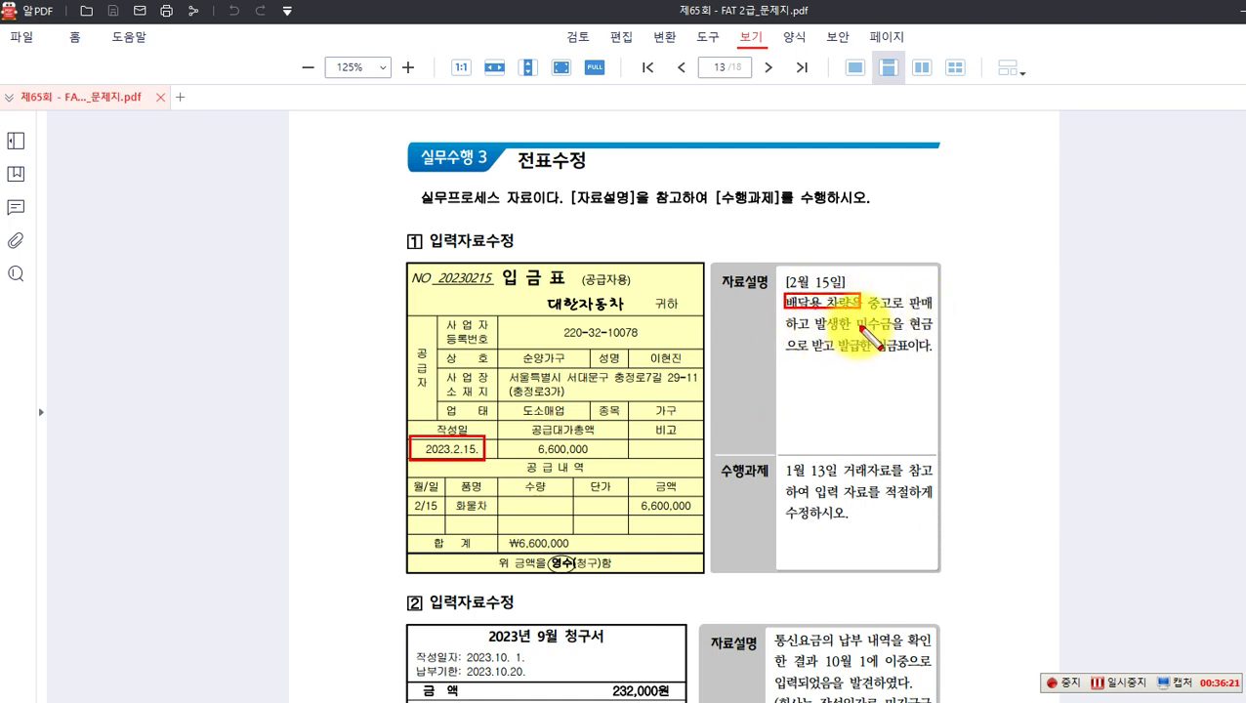
drag(853, 313, 892, 331)
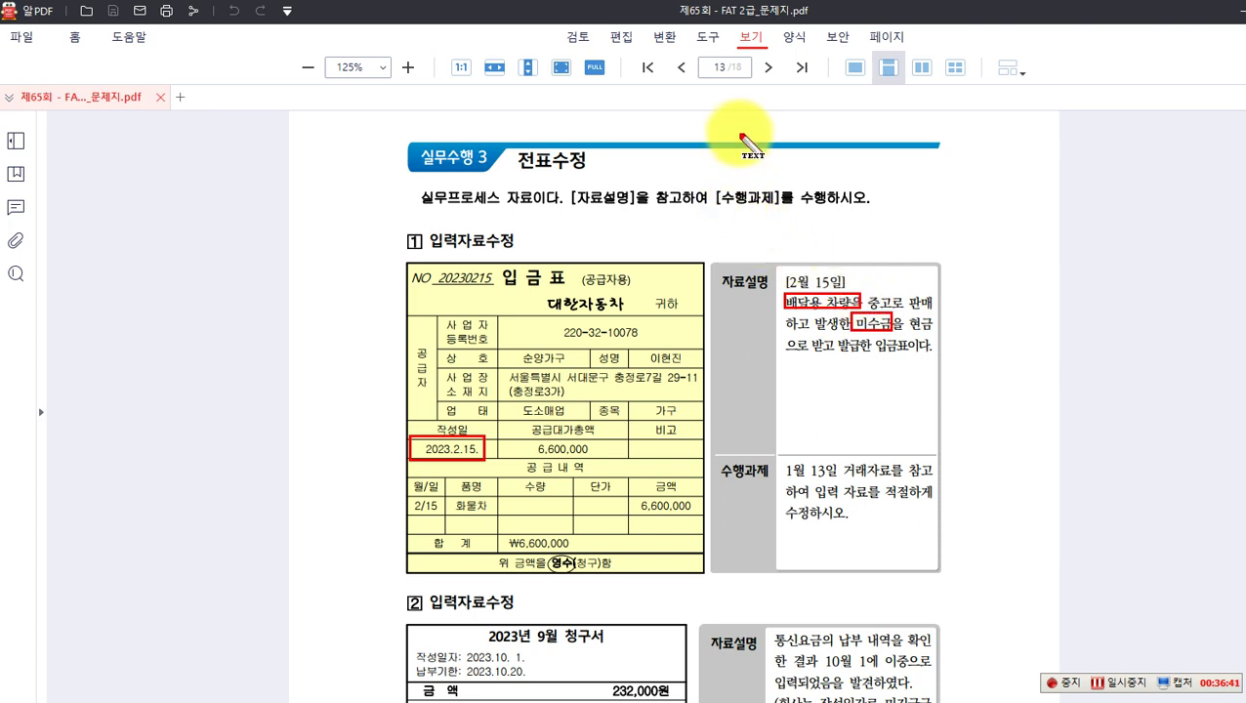
mouse_move(686, 118)
mouse_down()
mouse_move(691, 139)
mouse_move(710, 121)
mouse_up()
Step: Write the note '[차] 미수금 6,600,000 (대) 차량운반구' above the answer heading
drag(703, 123, 694, 138)
drag(704, 128, 711, 138)
drag(716, 114, 716, 140)
drag(723, 116, 732, 139)
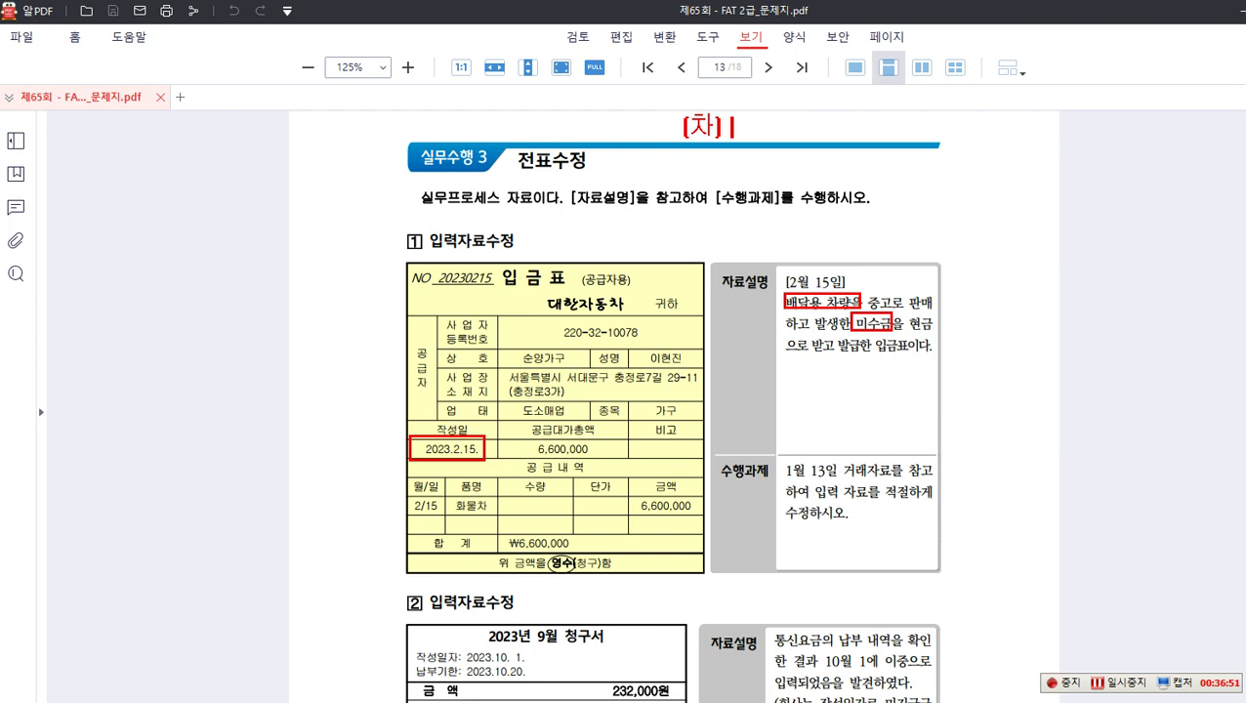
text(미)
text(수금)
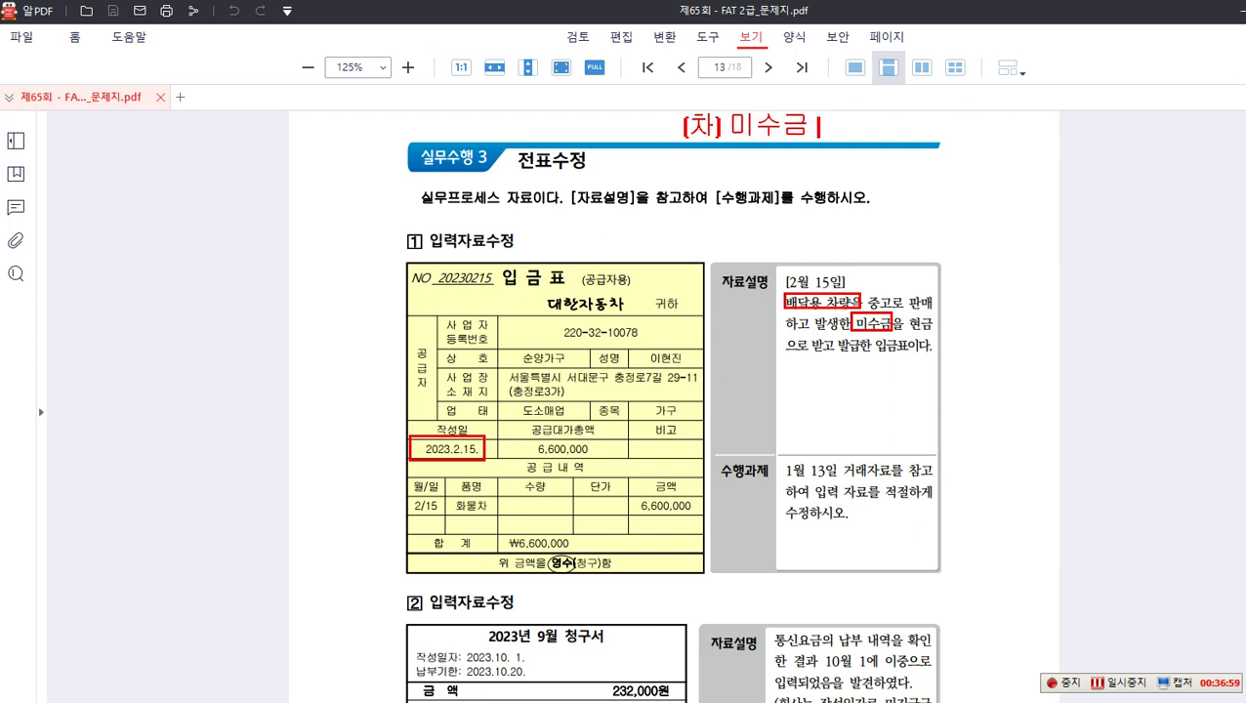
text( 6,600,000)
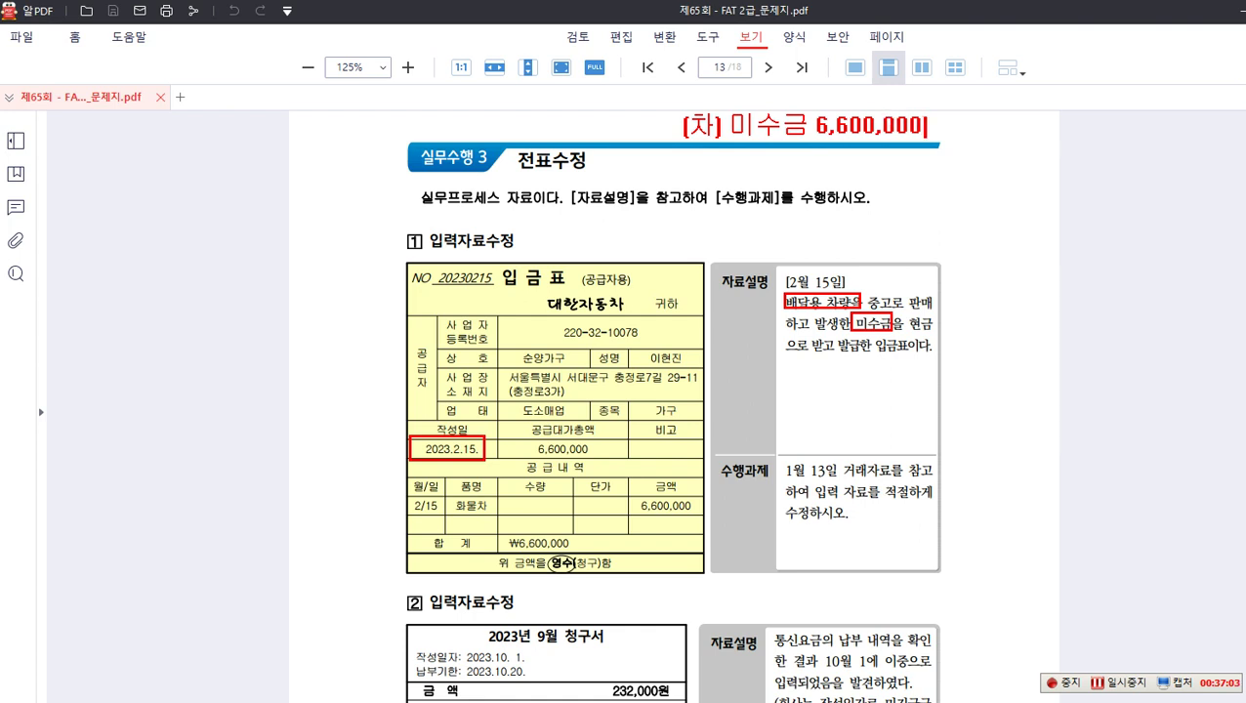
text( (대))
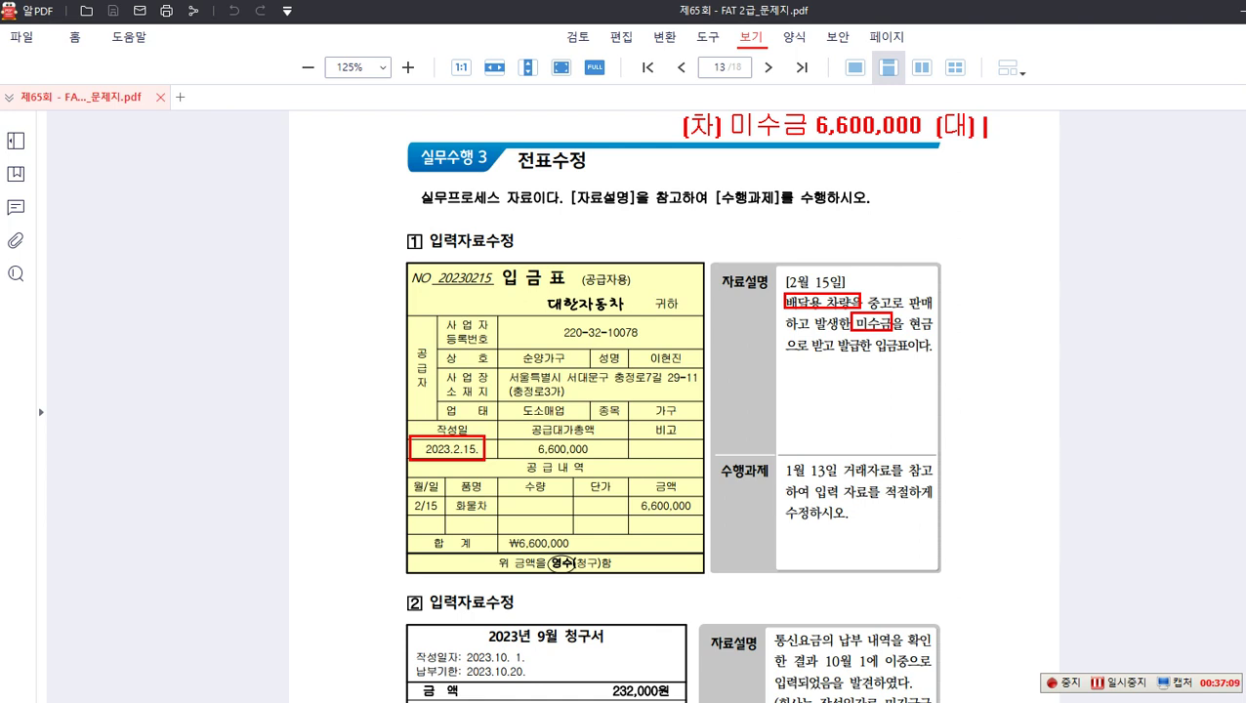
text(ㅊ)
text(량운반구 6,600,000)
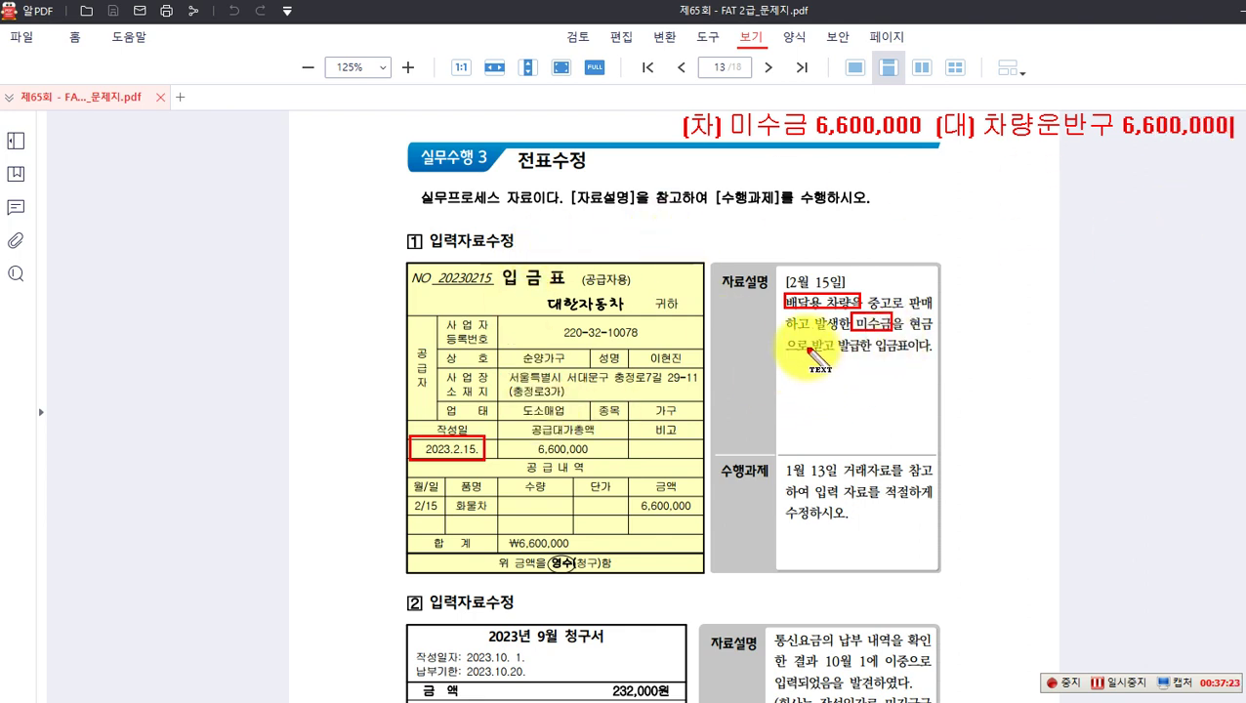
Step: Box 대한자동차 and the 미수금 entry, and write '(대) 미수금(대한자동차) 6,600,000 / (차) 현금' beside the arrow
drag(813, 346, 869, 346)
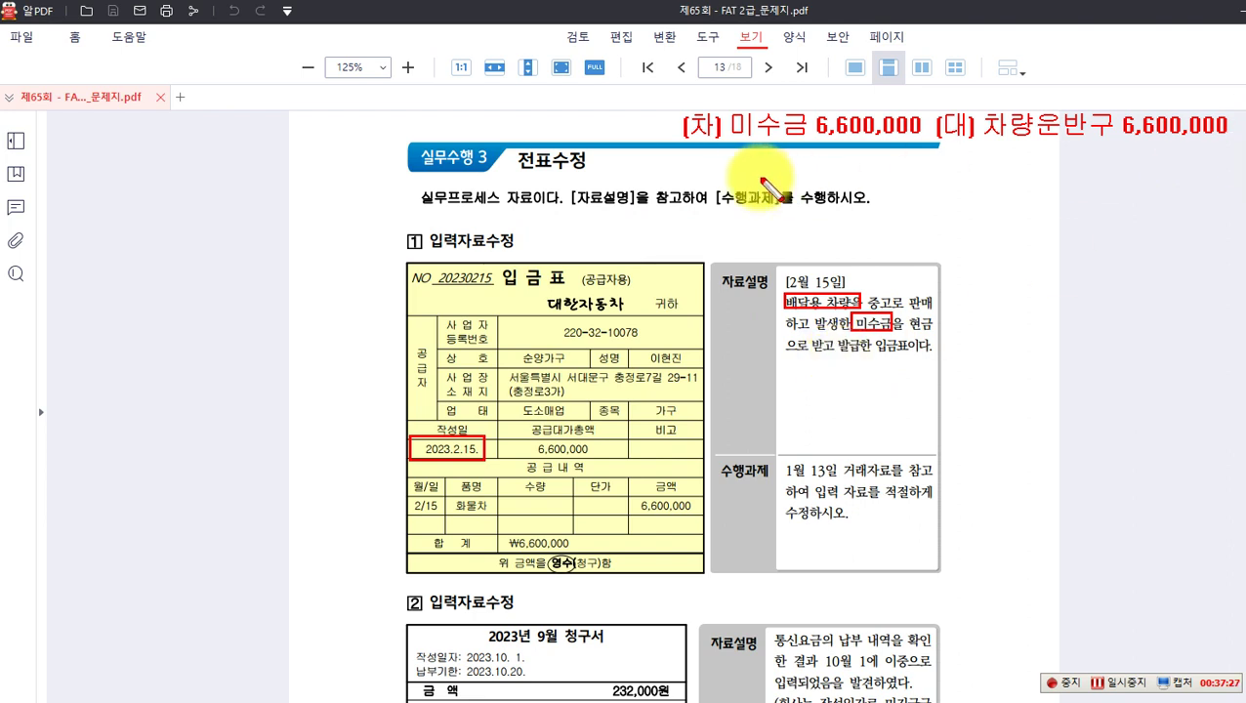
mouse_move(525, 284)
mouse_down()
mouse_move(547, 312)
mouse_move(628, 319)
mouse_up()
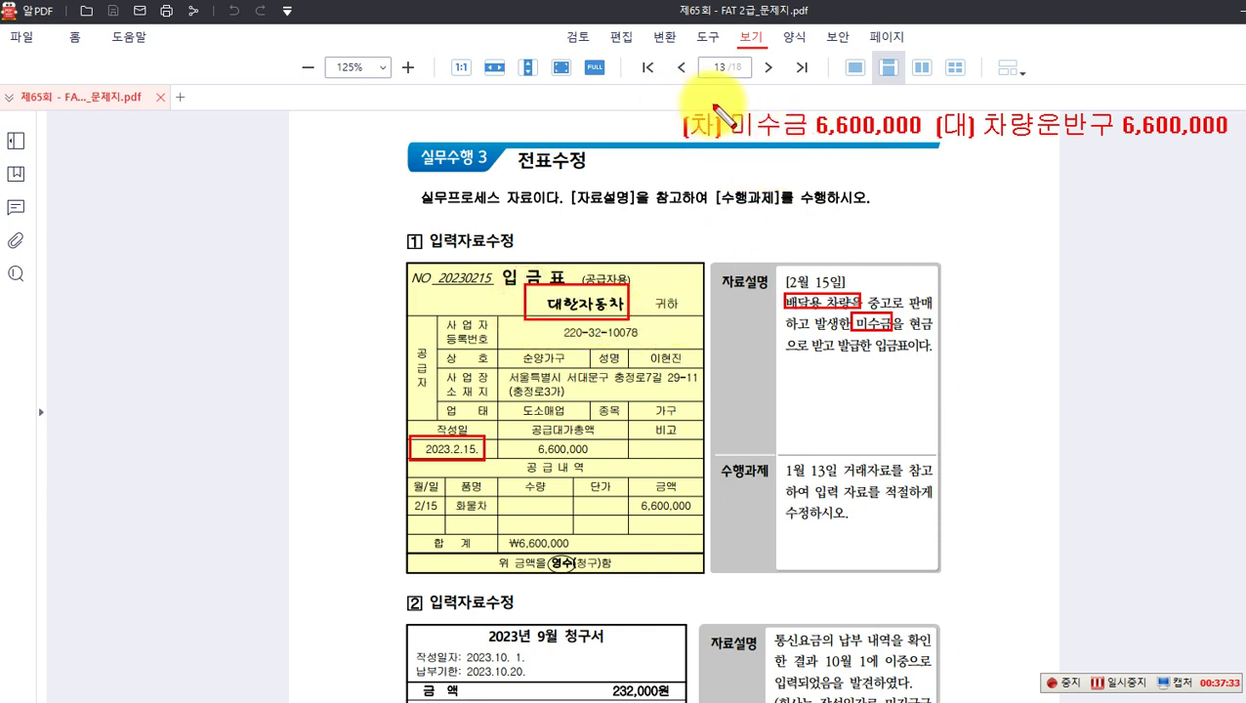
drag(723, 99, 926, 142)
drag(748, 152, 923, 235)
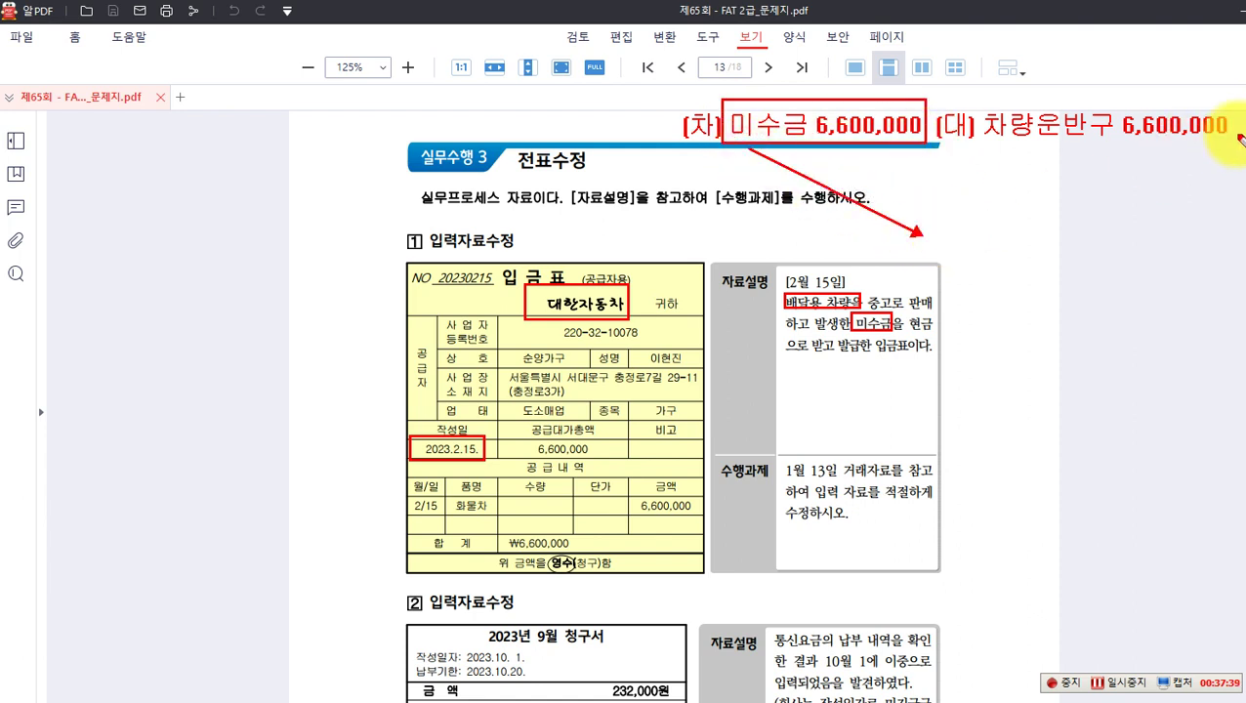
click(947, 244)
text(()
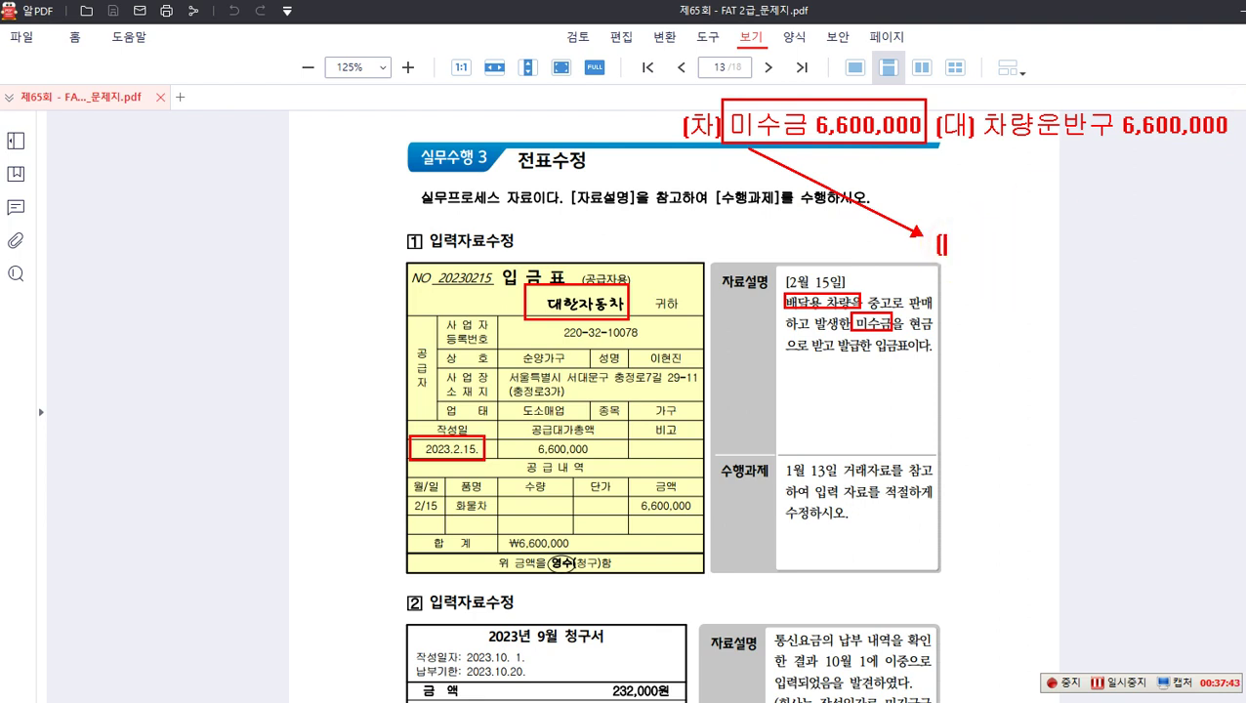
text(대) 미)
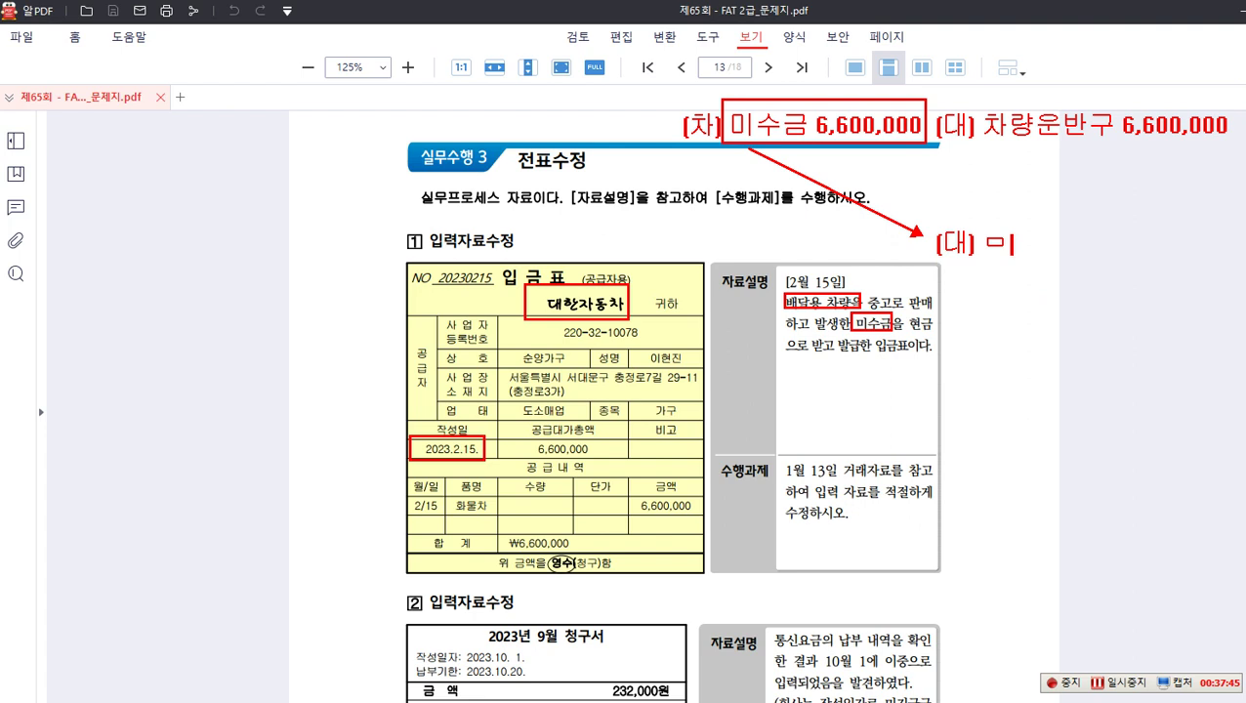
text(수금(대한자동)
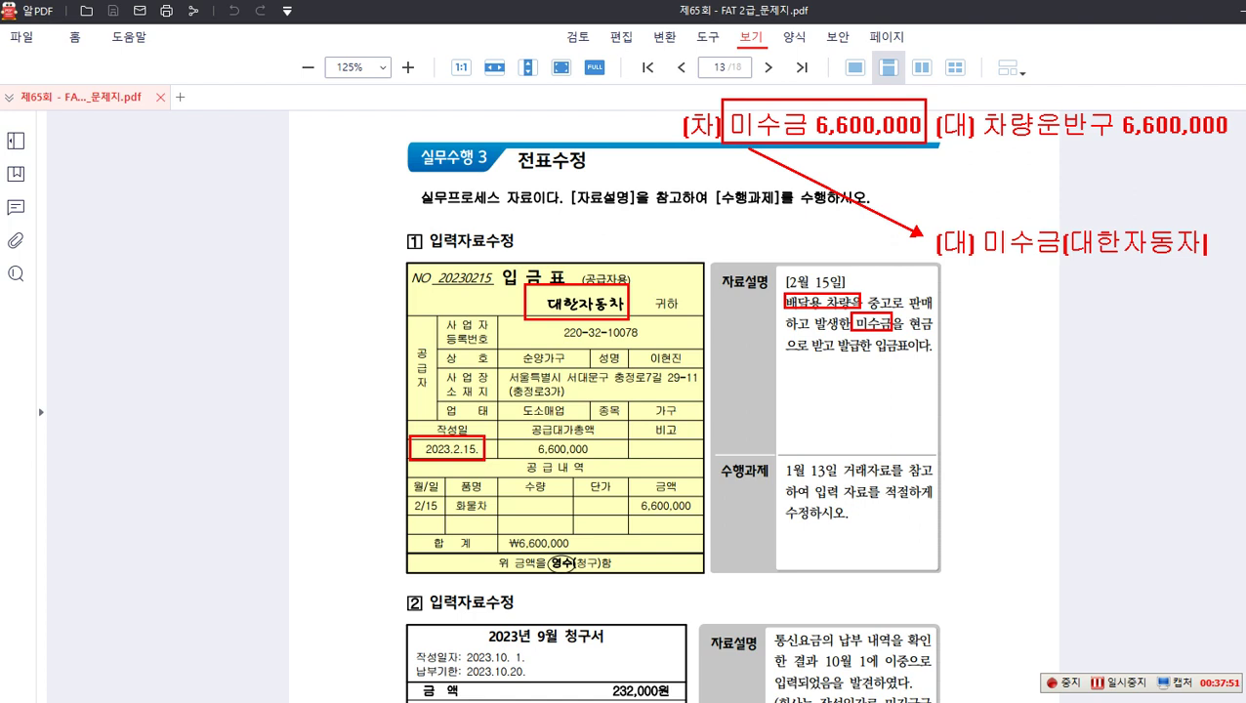
text(차) 6,600,000)
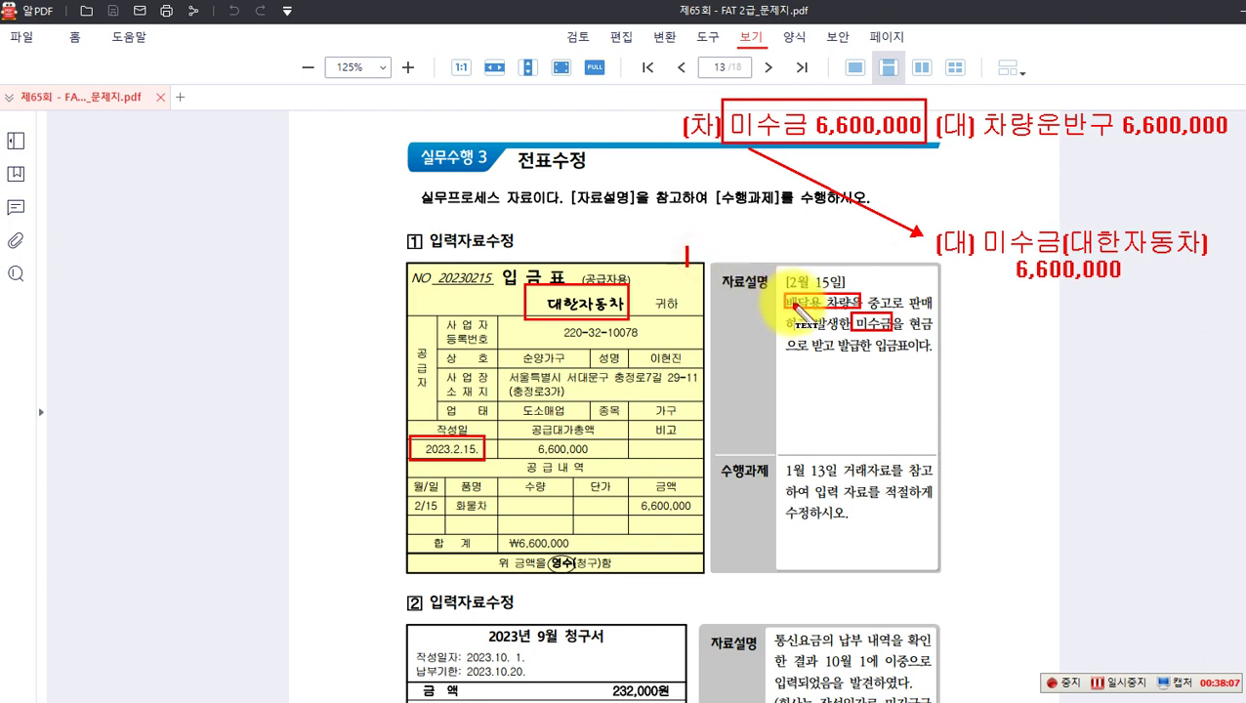
text([ㅊㅏ] 현금)
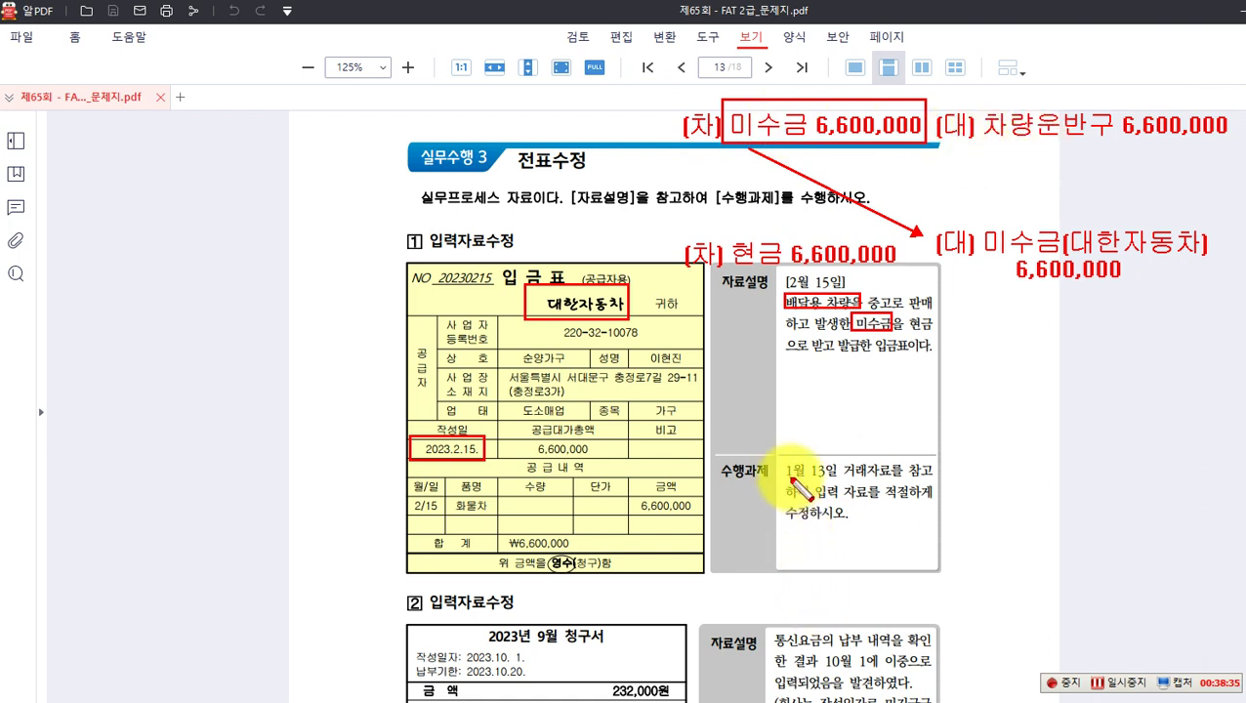
Step: Mark the 1월 13일 거래자료 wording, then erase all red annotations
mouse_move(778, 458)
mouse_down()
mouse_move(780, 479)
mouse_move(889, 484)
mouse_move(779, 473)
mouse_move(790, 470)
mouse_up()
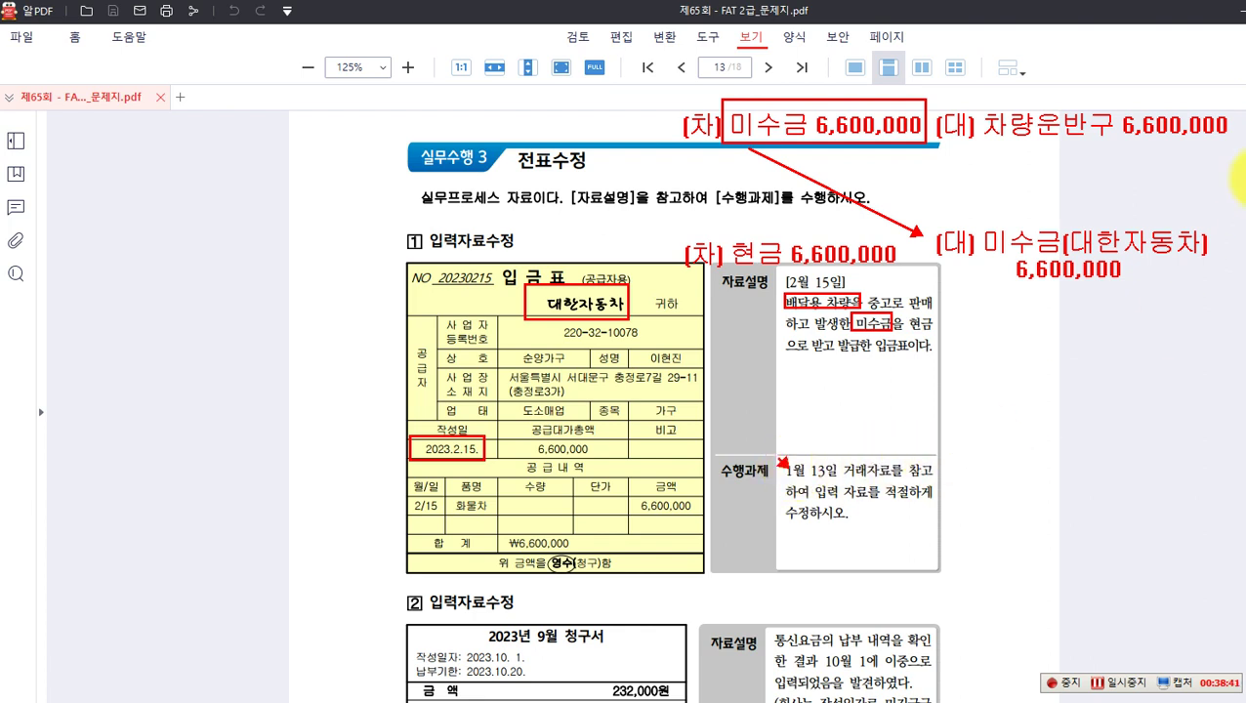
drag(772, 454, 867, 483)
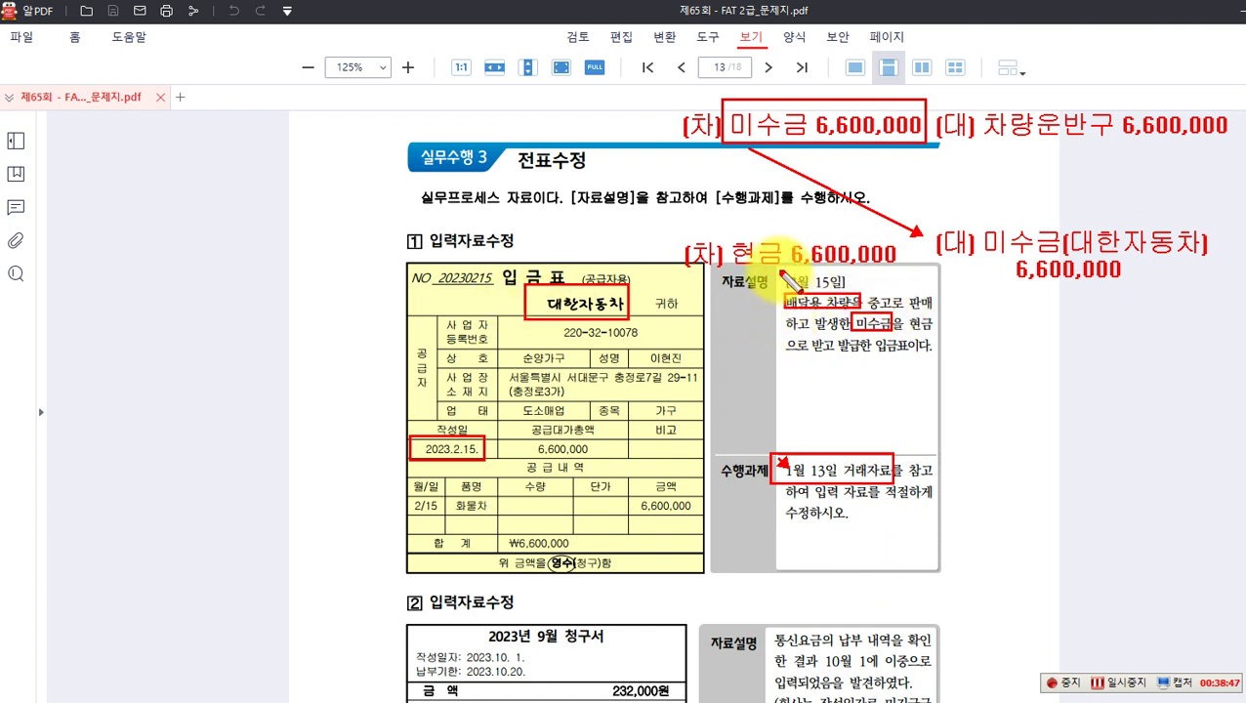
drag(846, 298, 859, 311)
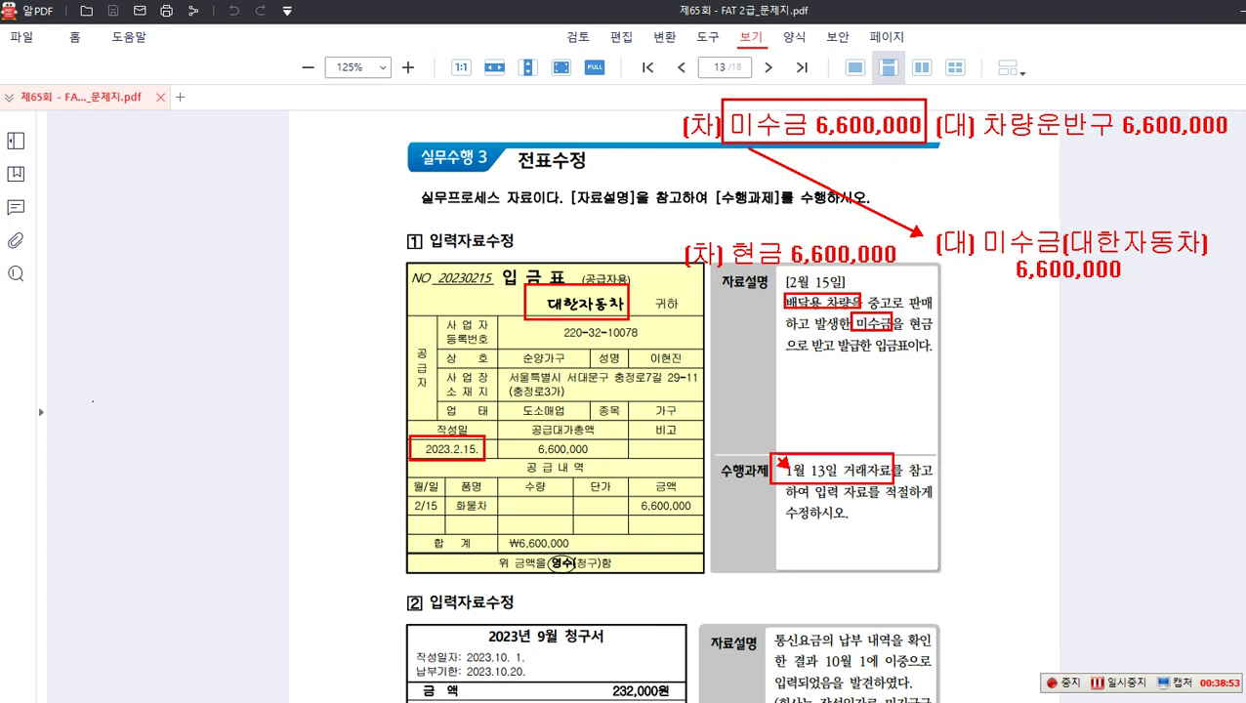
key(Escape)
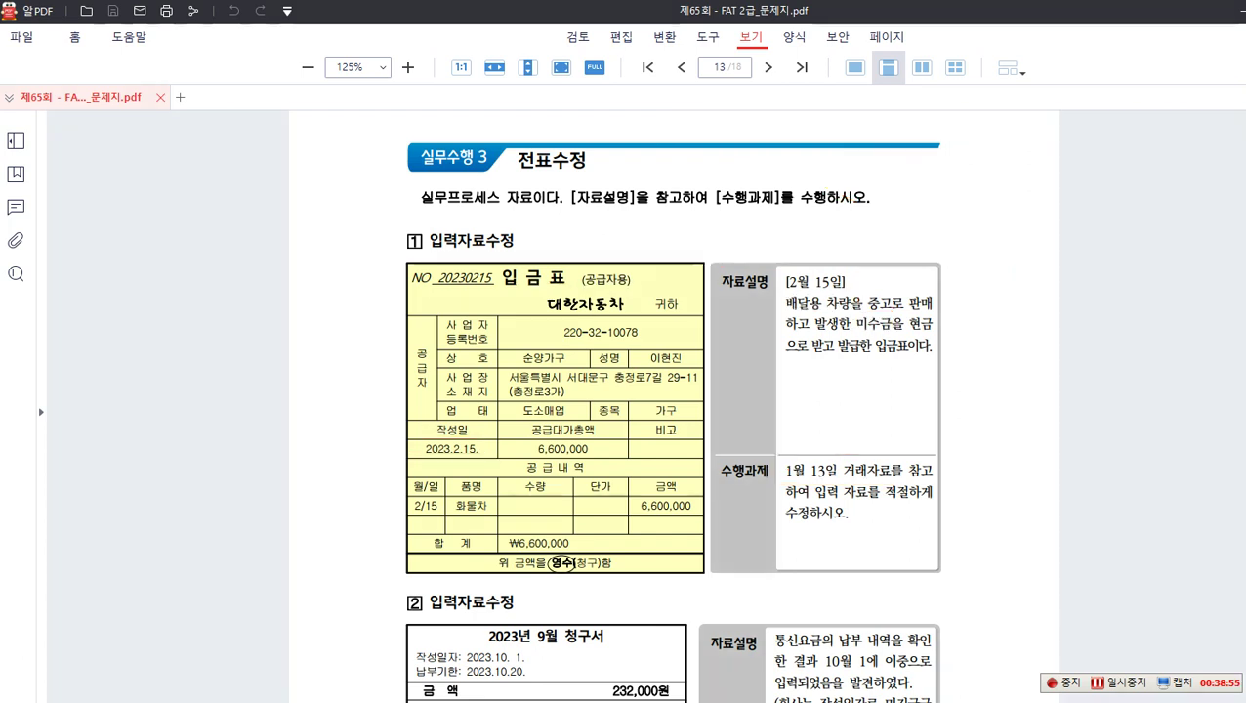
Step: Load the January 13 voucher and inspect its 미수금 and 차량운반구 6,600,000 lines
click(847, 702)
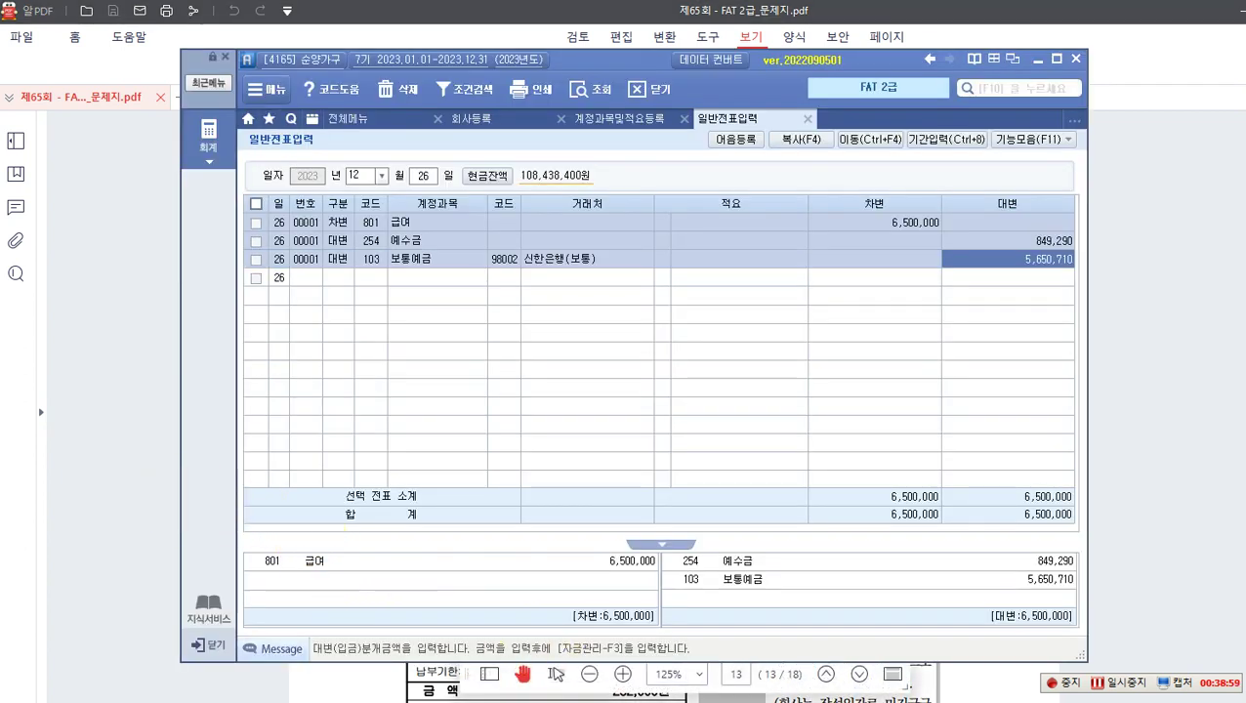
click(382, 176)
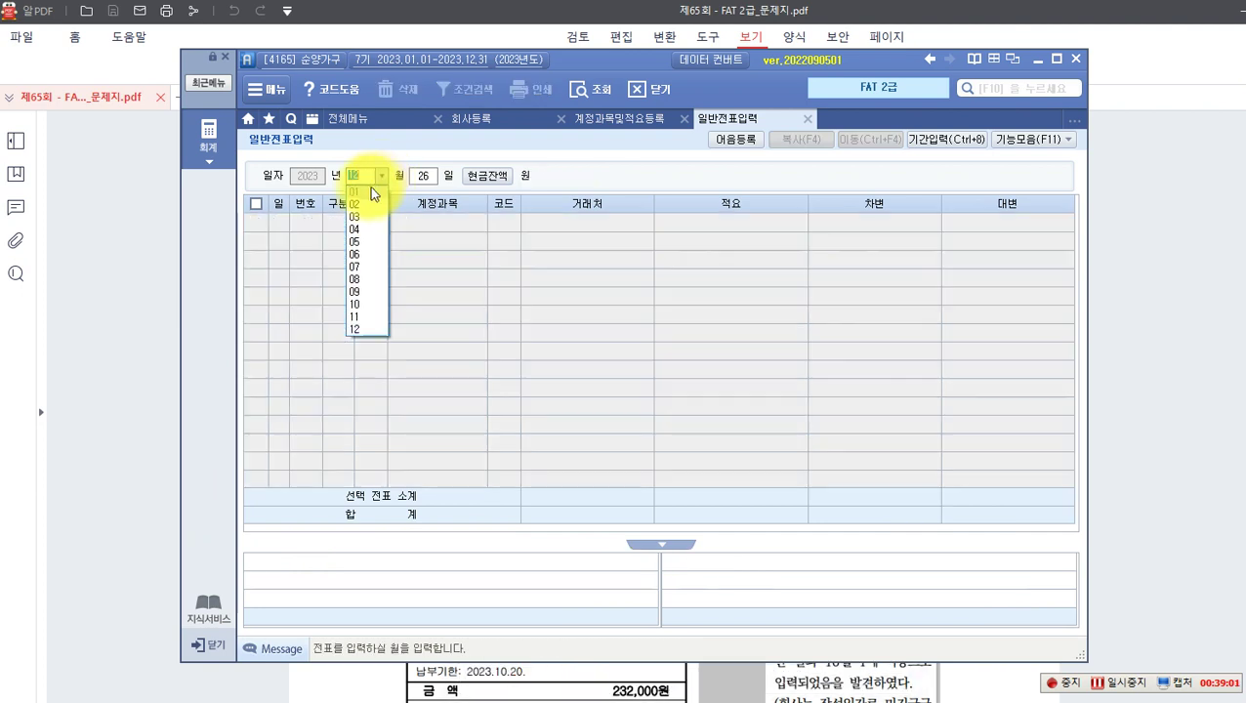
click(361, 190)
text(3)
key(Return)
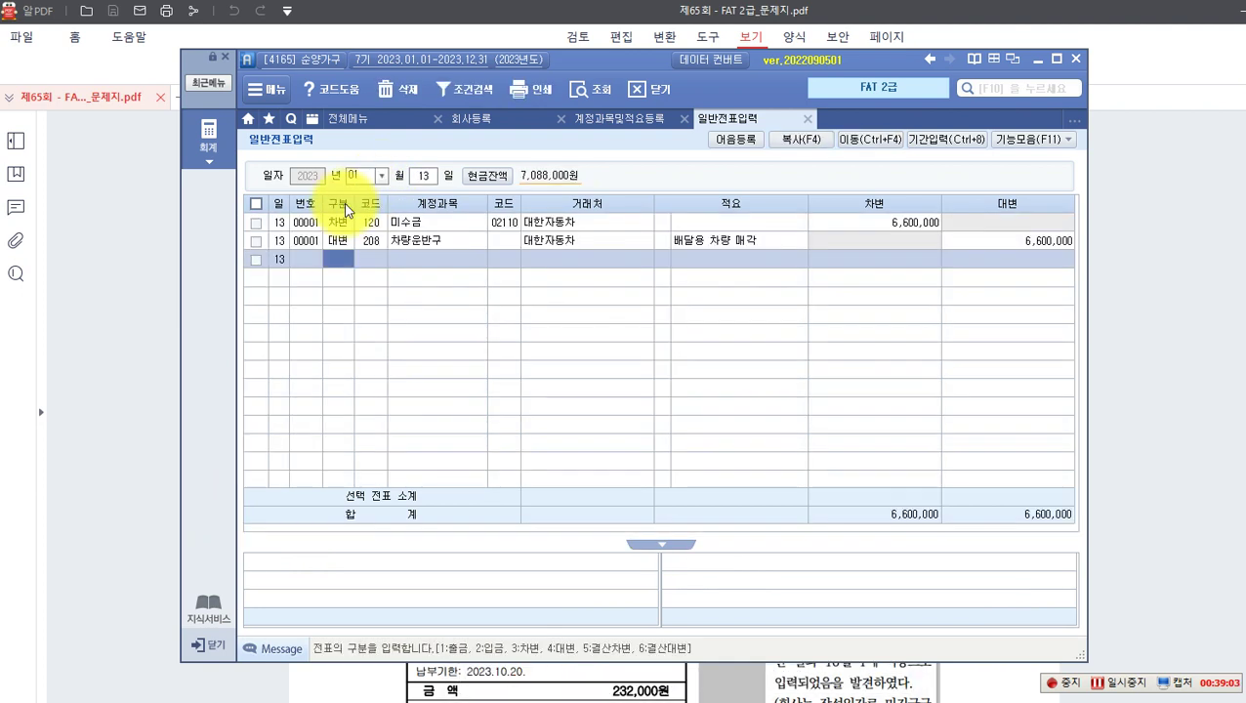
click(432, 222)
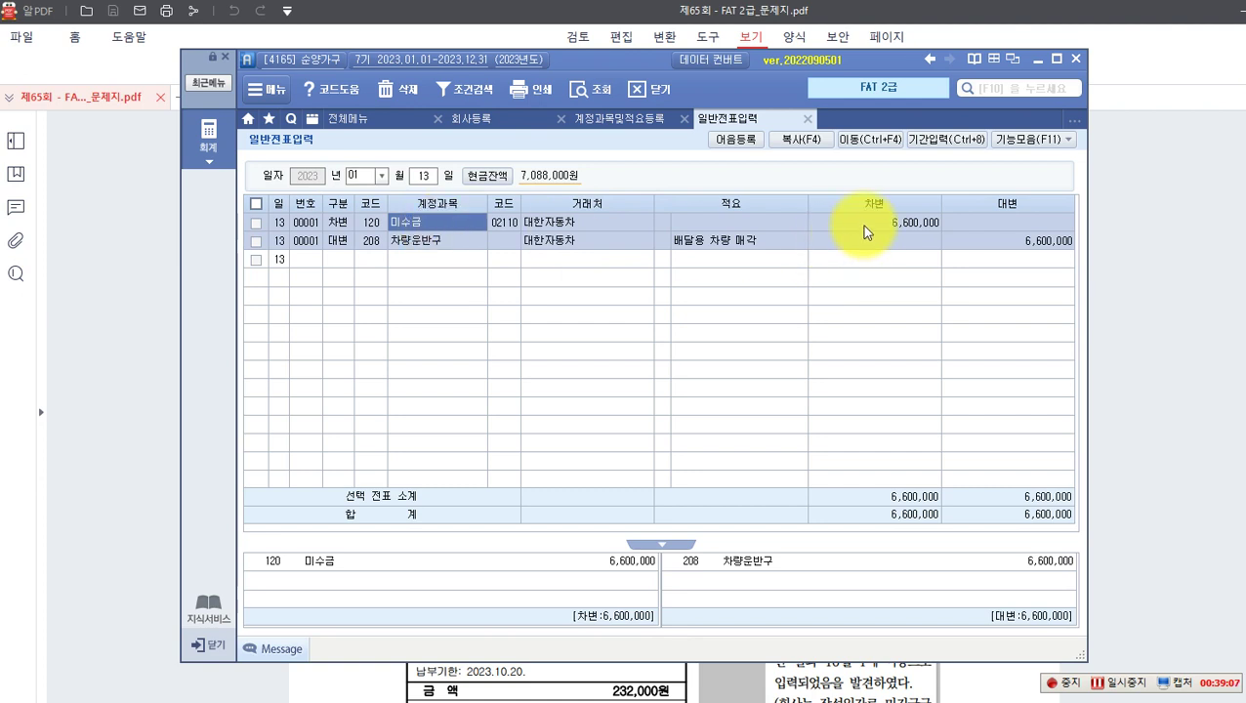
click(441, 241)
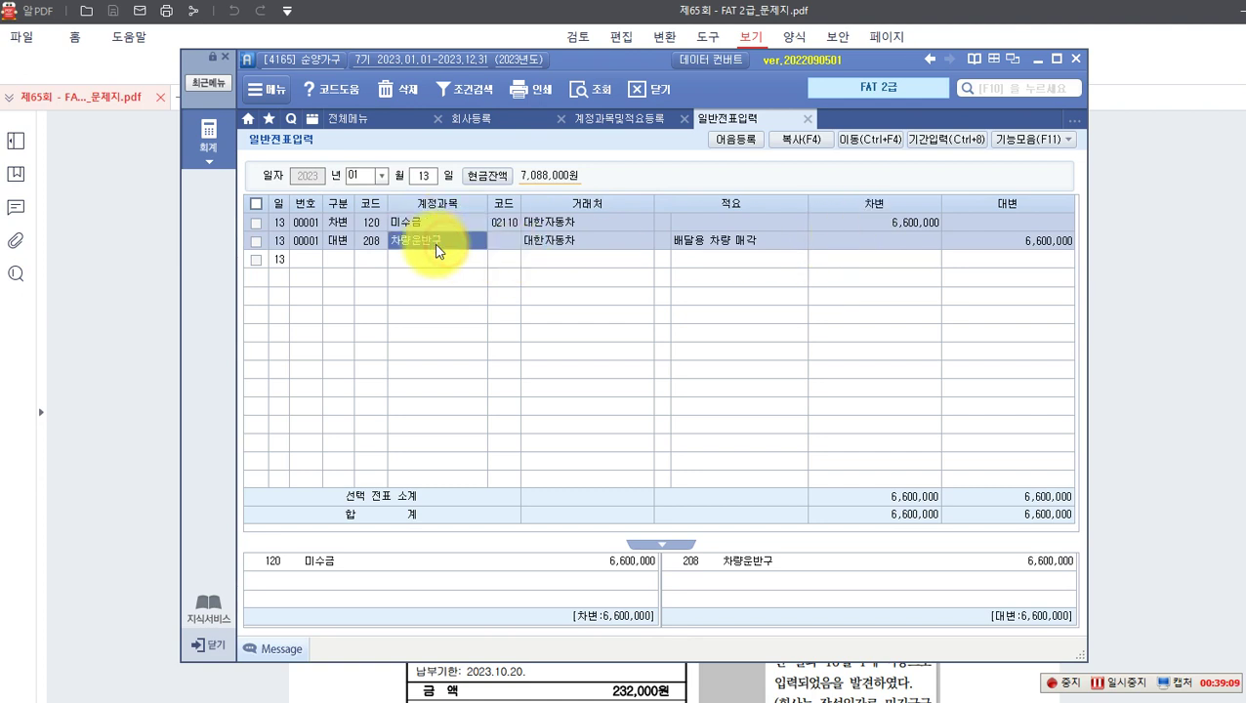
click(998, 246)
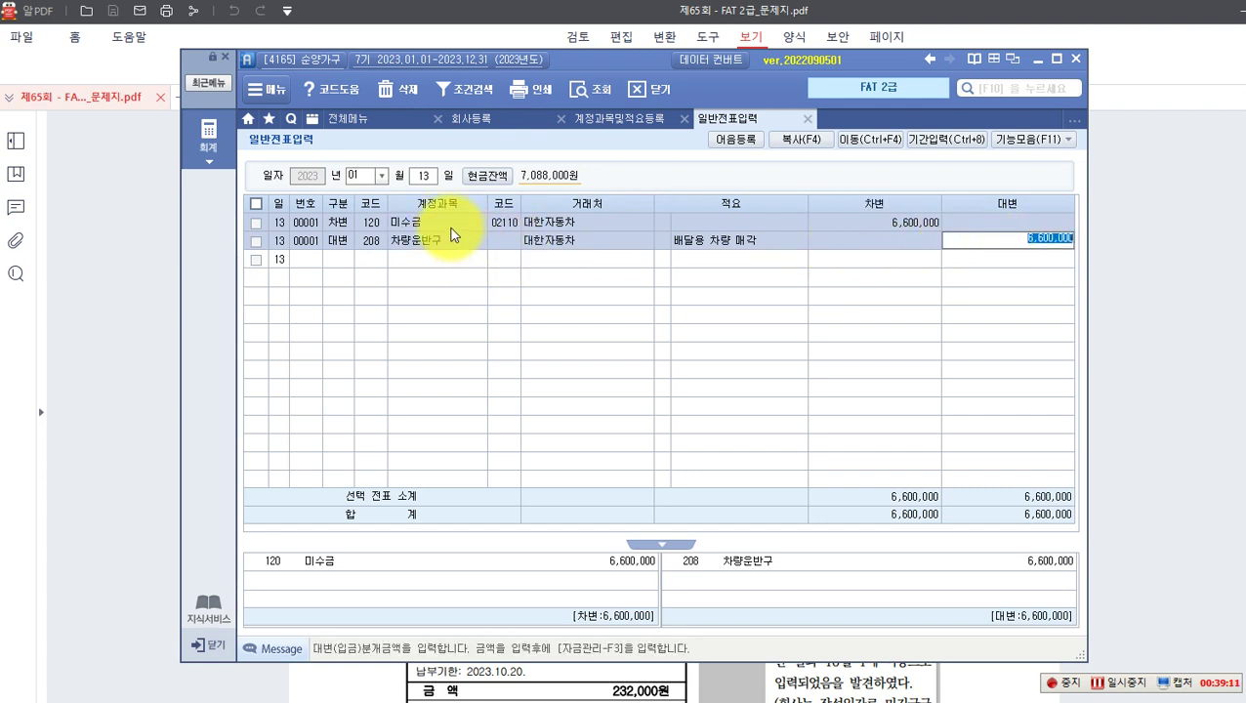
Step: Outline the 120 미수금/대한자동차 line, clear the annotation, and choose a different voucher month
key(ctrl+2)
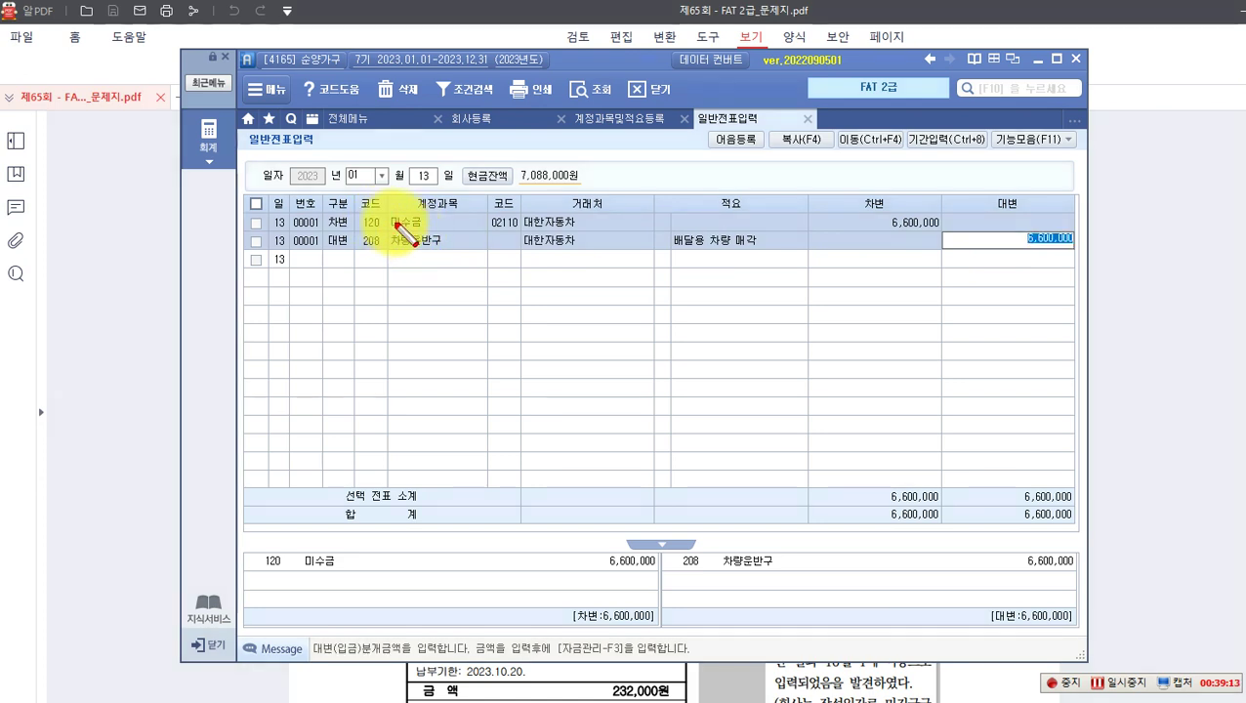
mouse_move(355, 205)
mouse_down()
mouse_move(409, 224)
mouse_move(573, 232)
mouse_up()
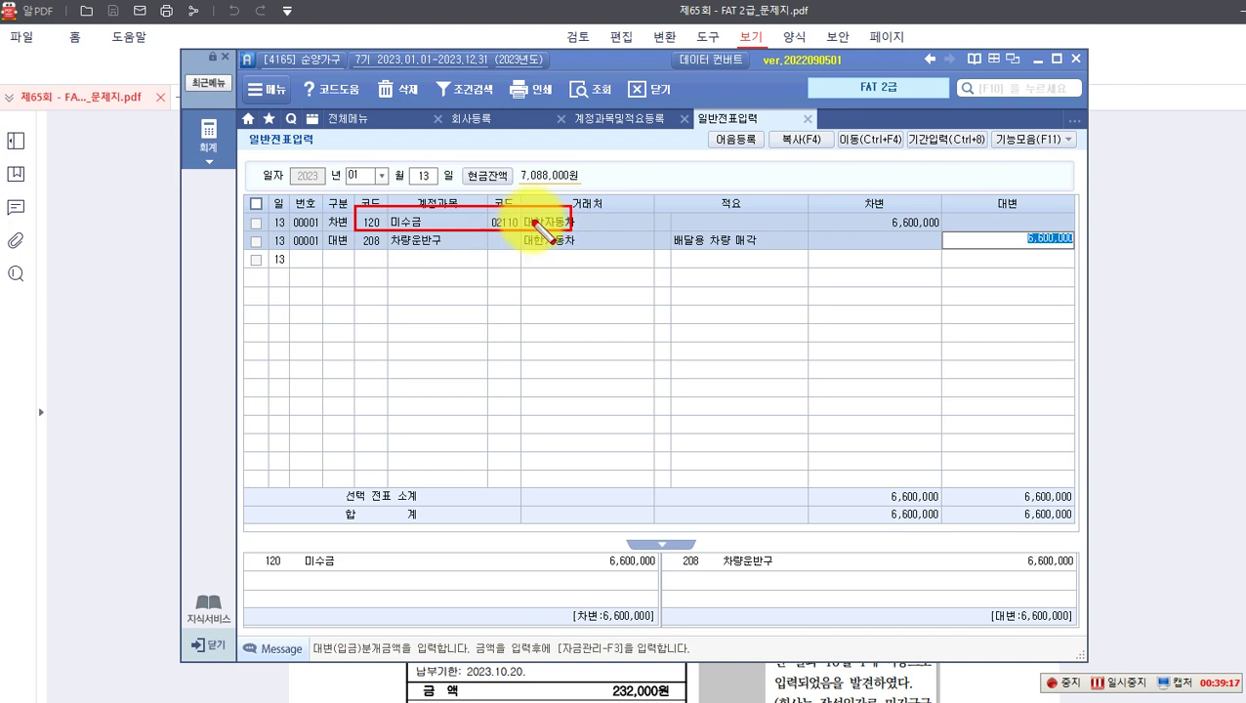
key(Escape)
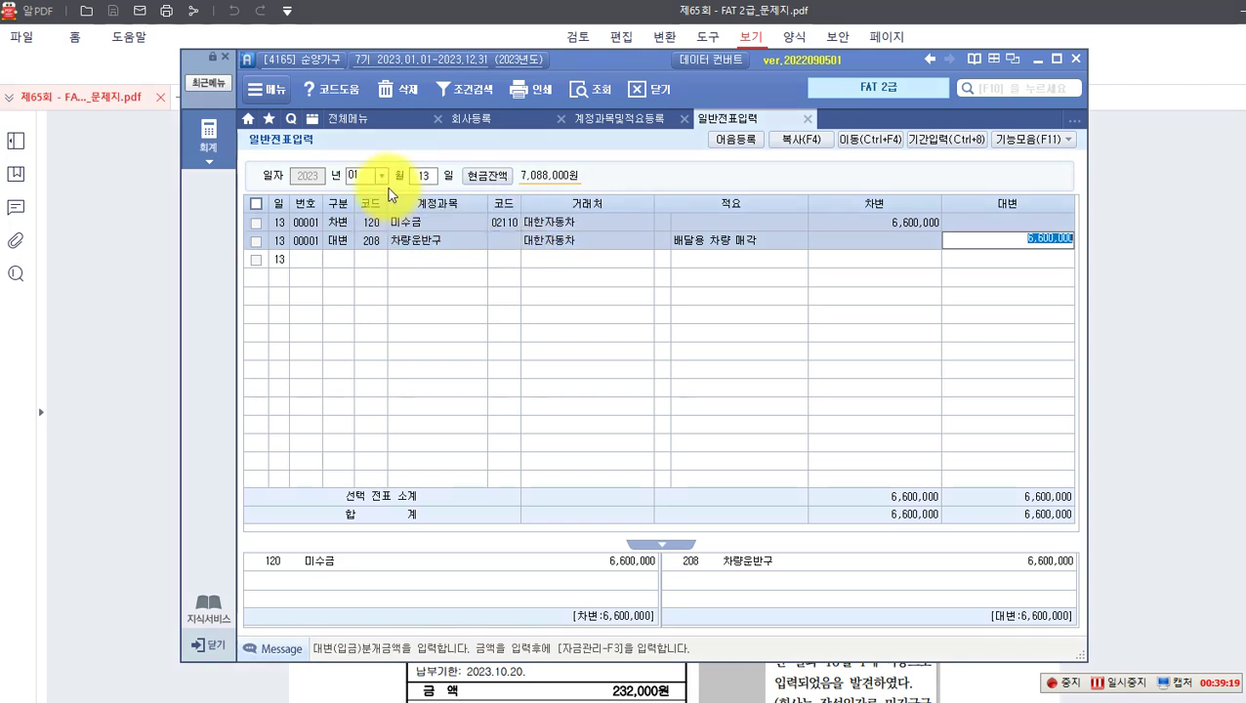
click(381, 176)
click(361, 216)
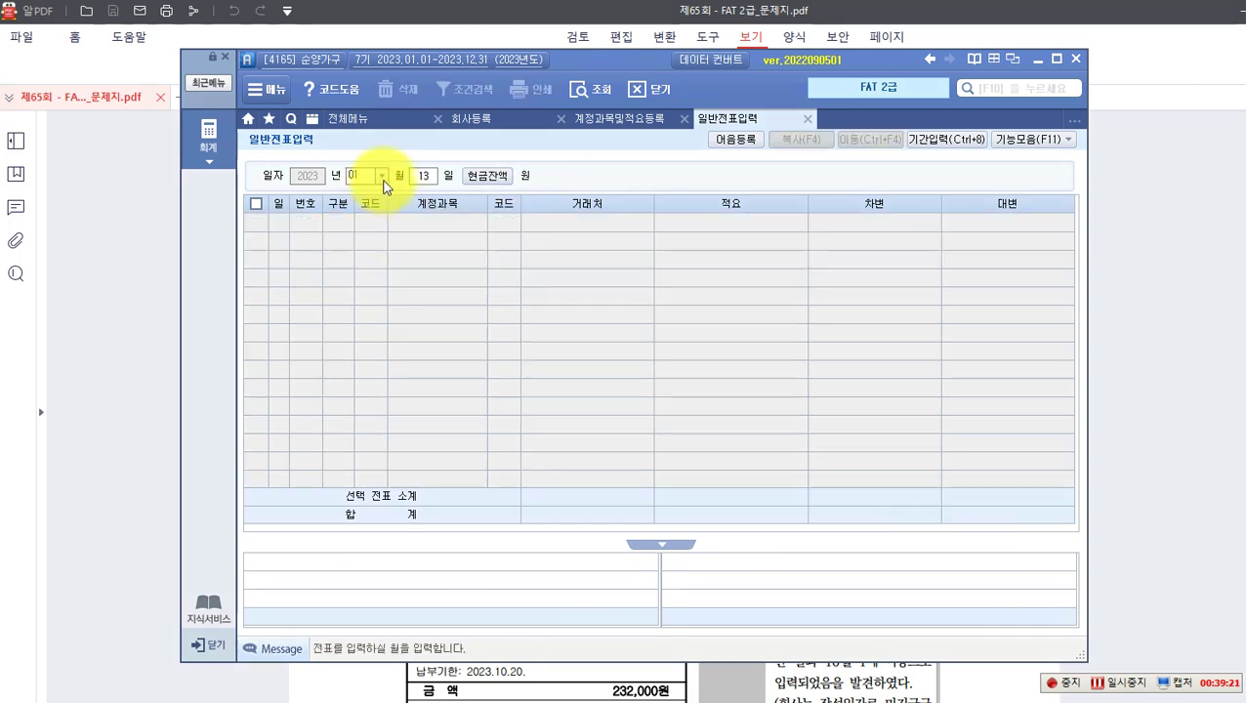
click(382, 176)
Step: On February 15, change the 대한자동차 receipt's credit account from 외상매출금 to 120 미수금 for 6,600,000
click(369, 205)
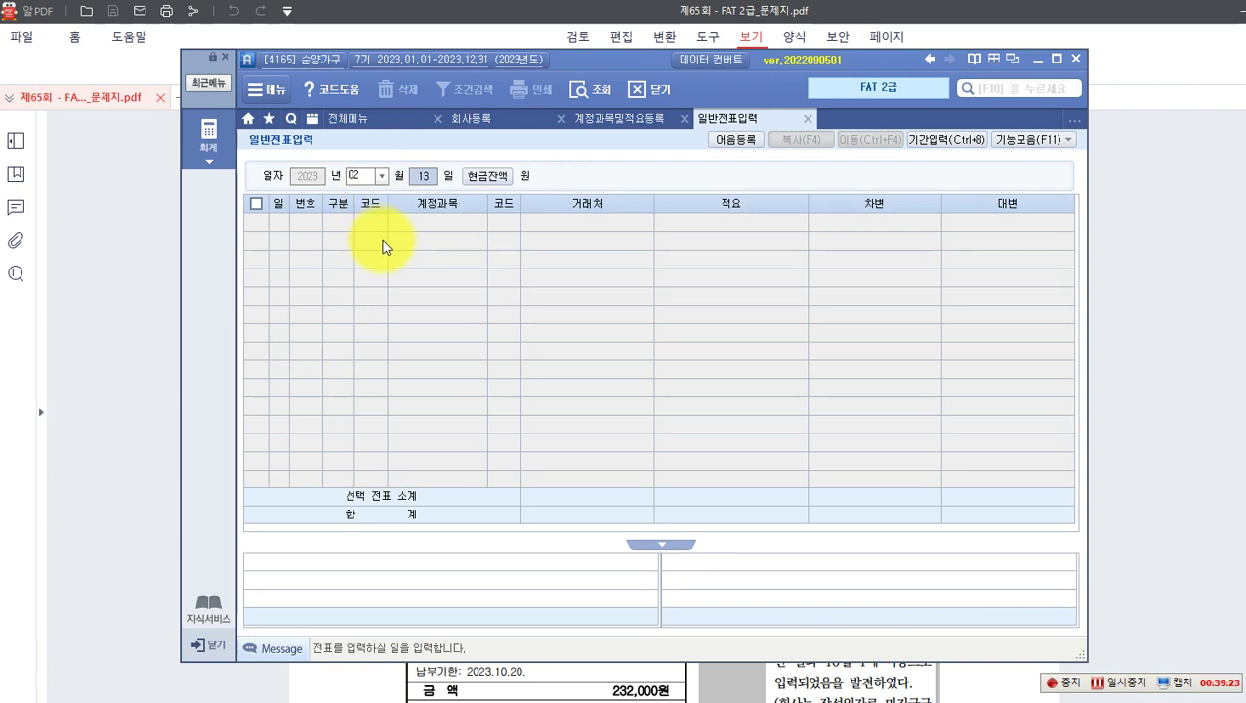
text(15)
key(Return)
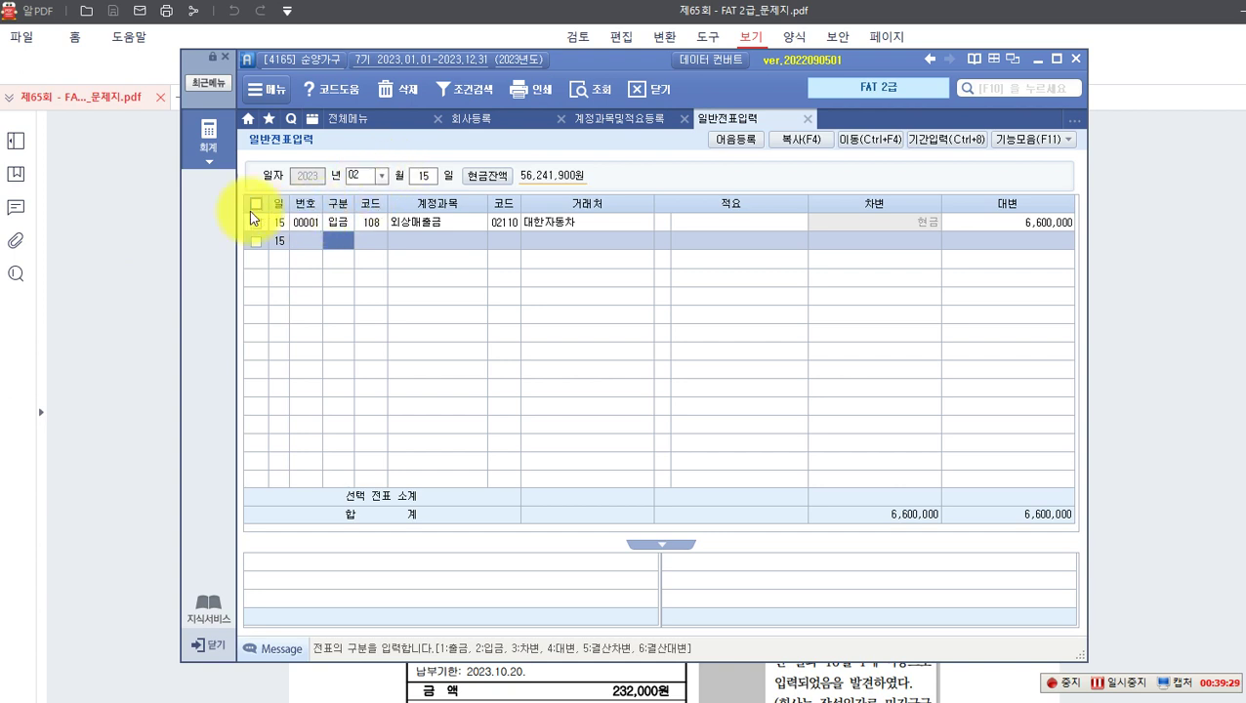
click(378, 225)
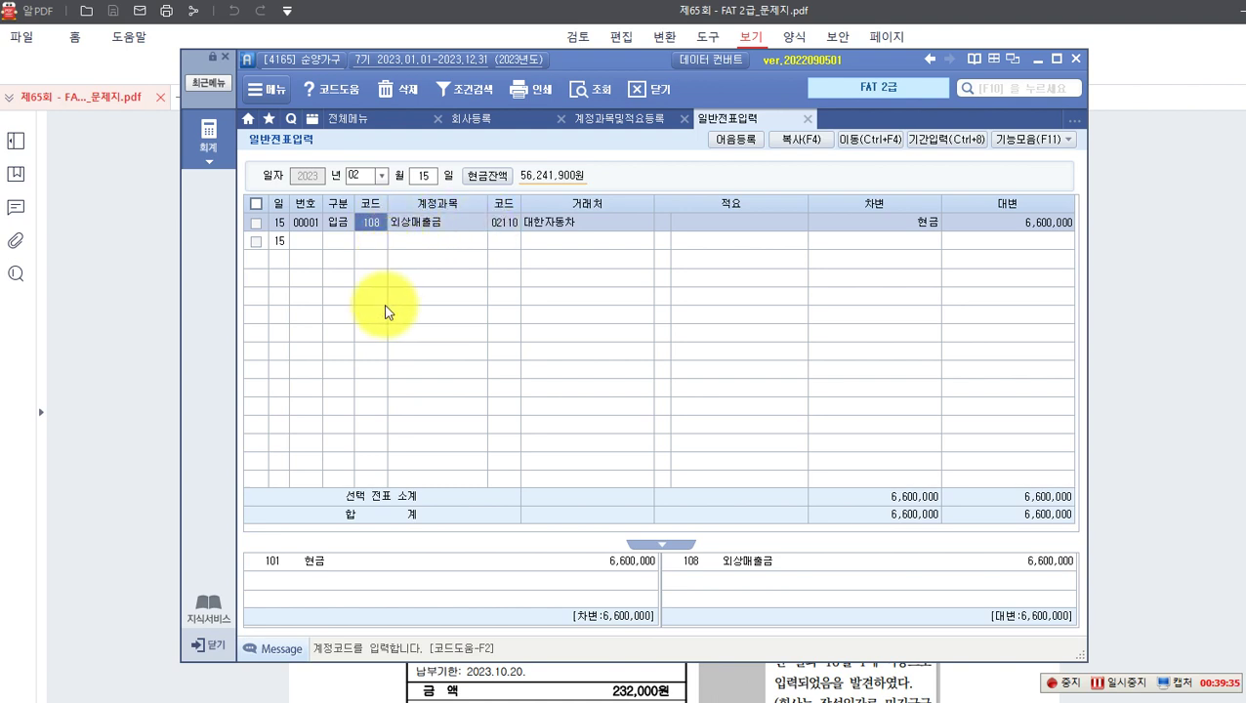
key(F2)
text(미출)
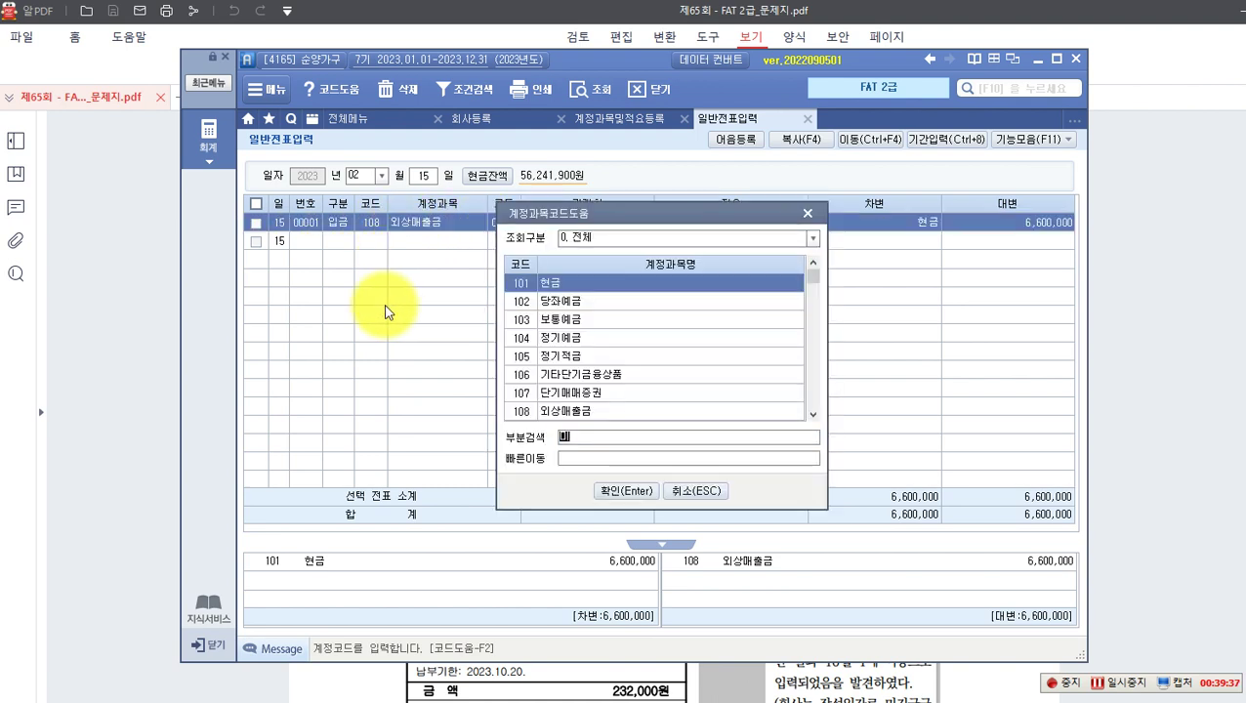
text(금)
key(Return)
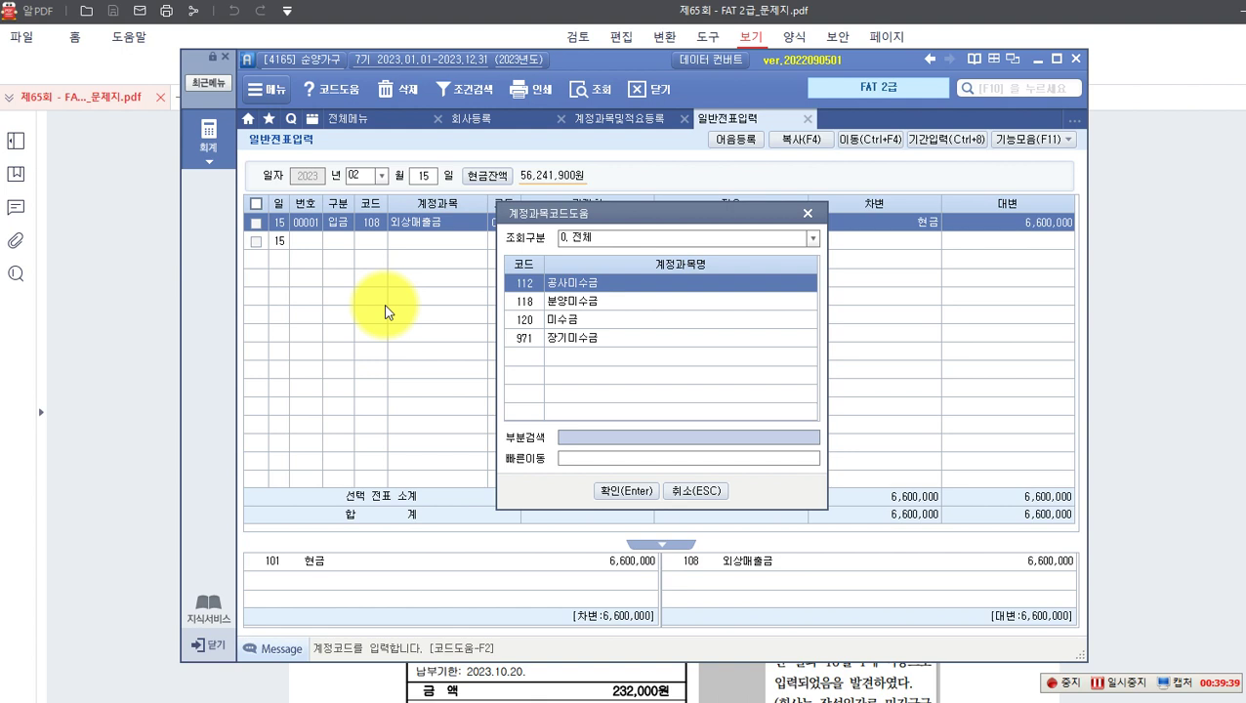
key(Down)
key(Down)
key(Return)
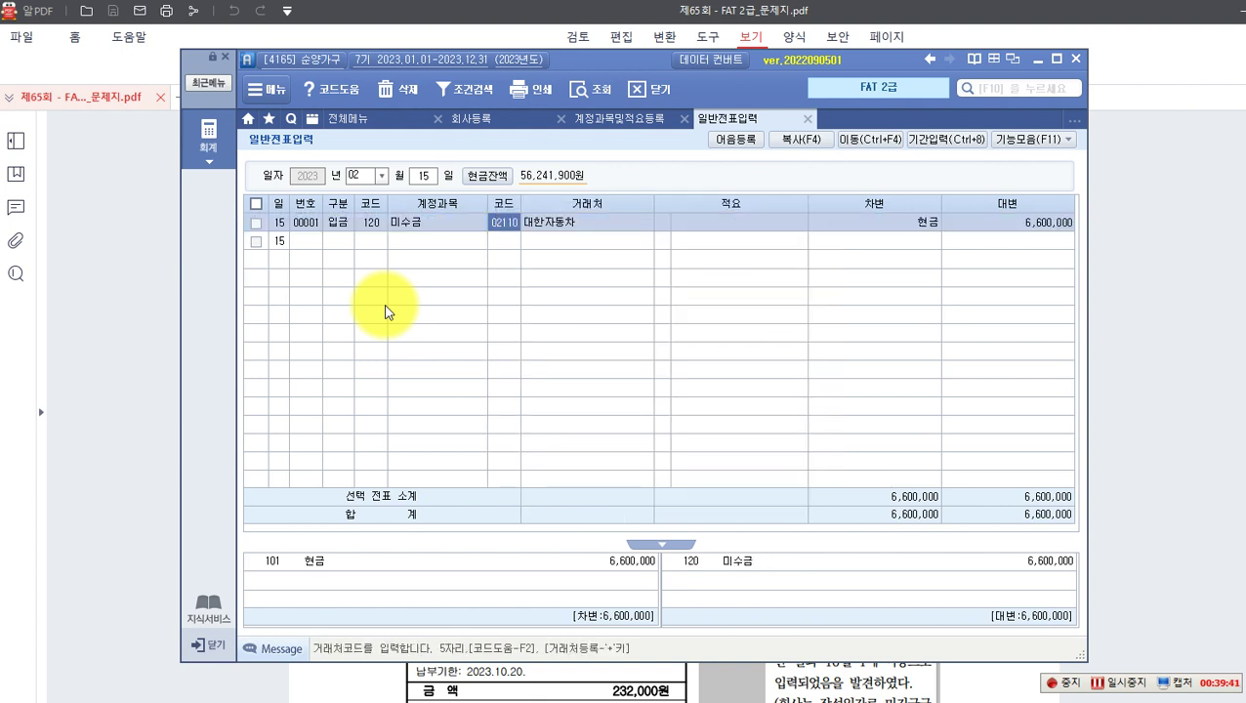
key(Return)
key(Return)
key(Return)
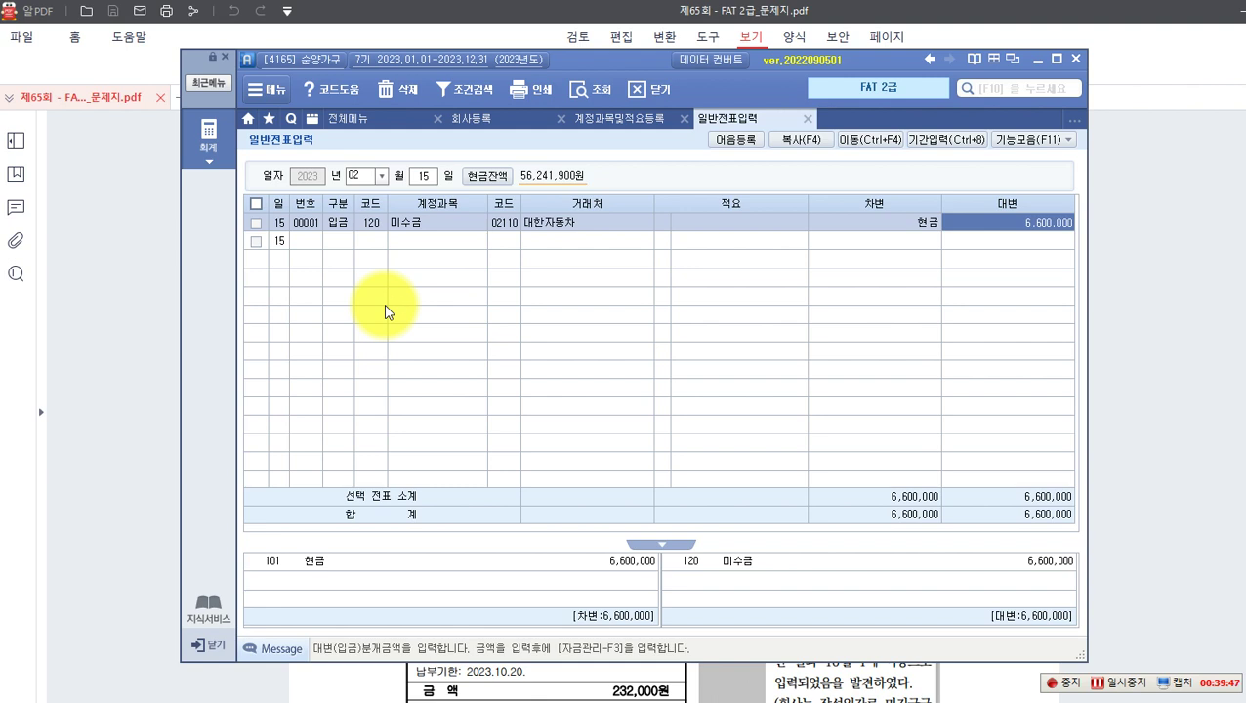
key(Return)
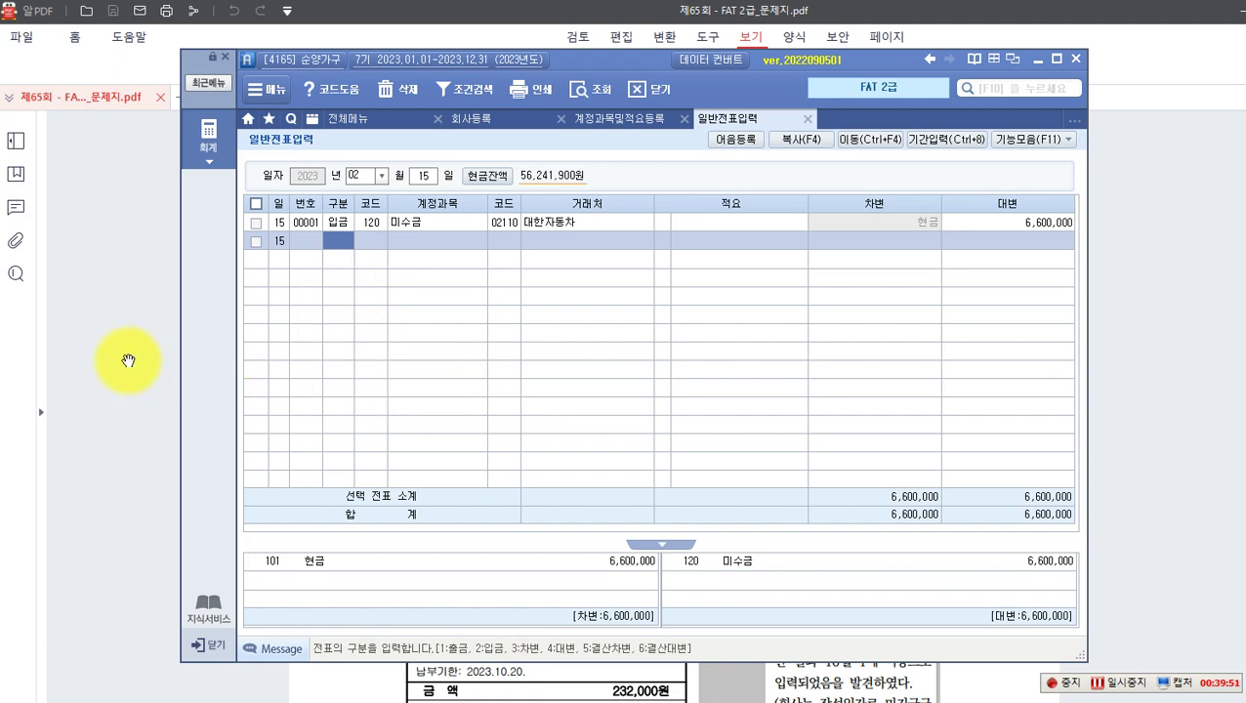
click(112, 349)
Step: Draw red boxes around 통신요금, 10월 1, 작성일자, the bill's issue date and 9월분 청구서
scroll(147, 347, down, 5)
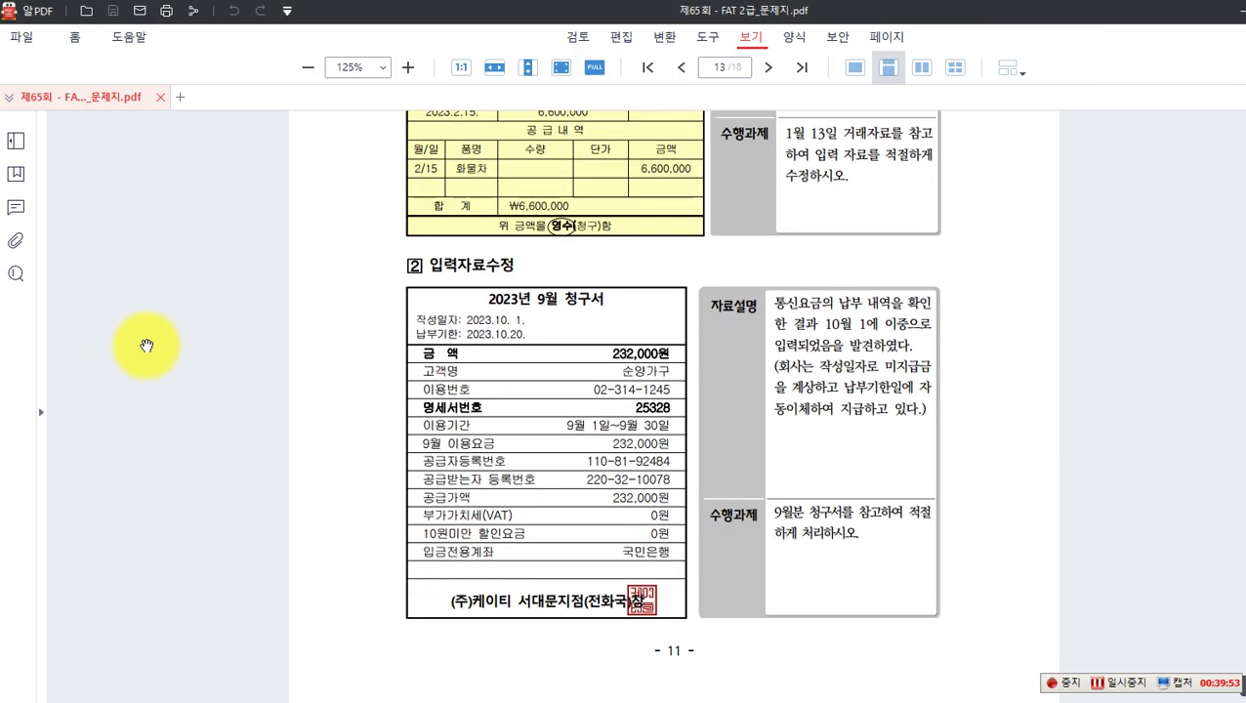
scroll(151, 340, up, 1)
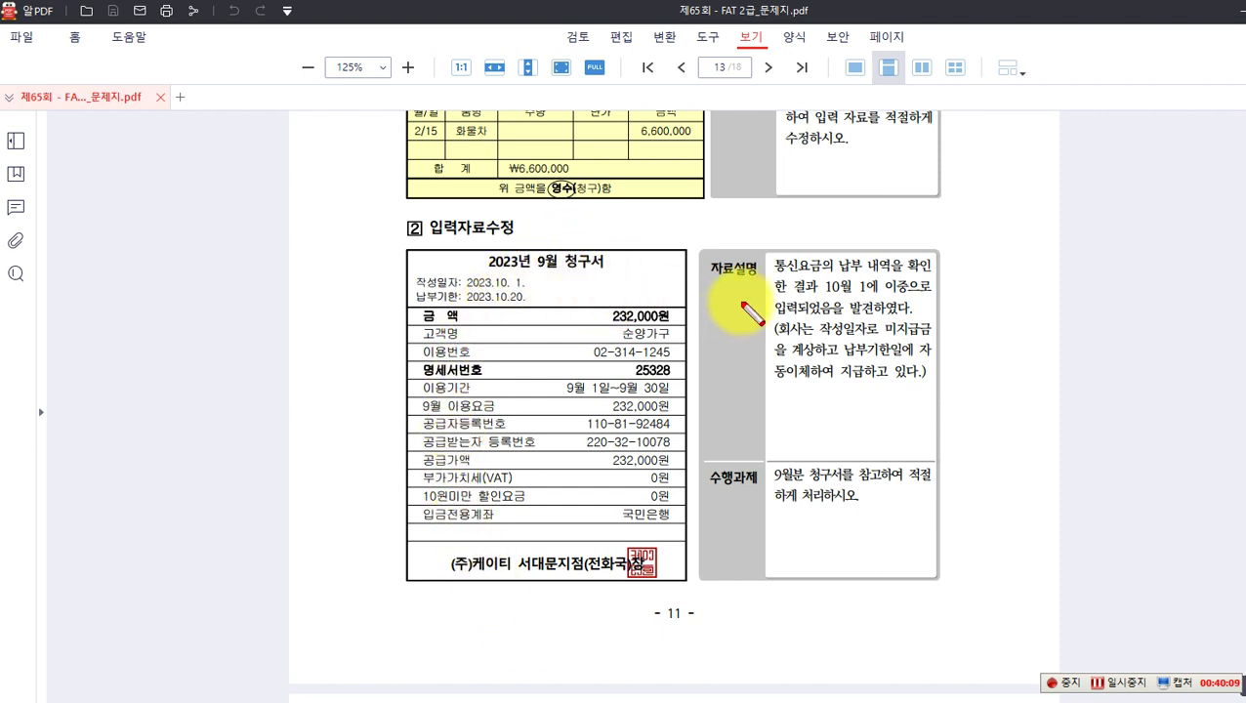
drag(769, 255, 830, 274)
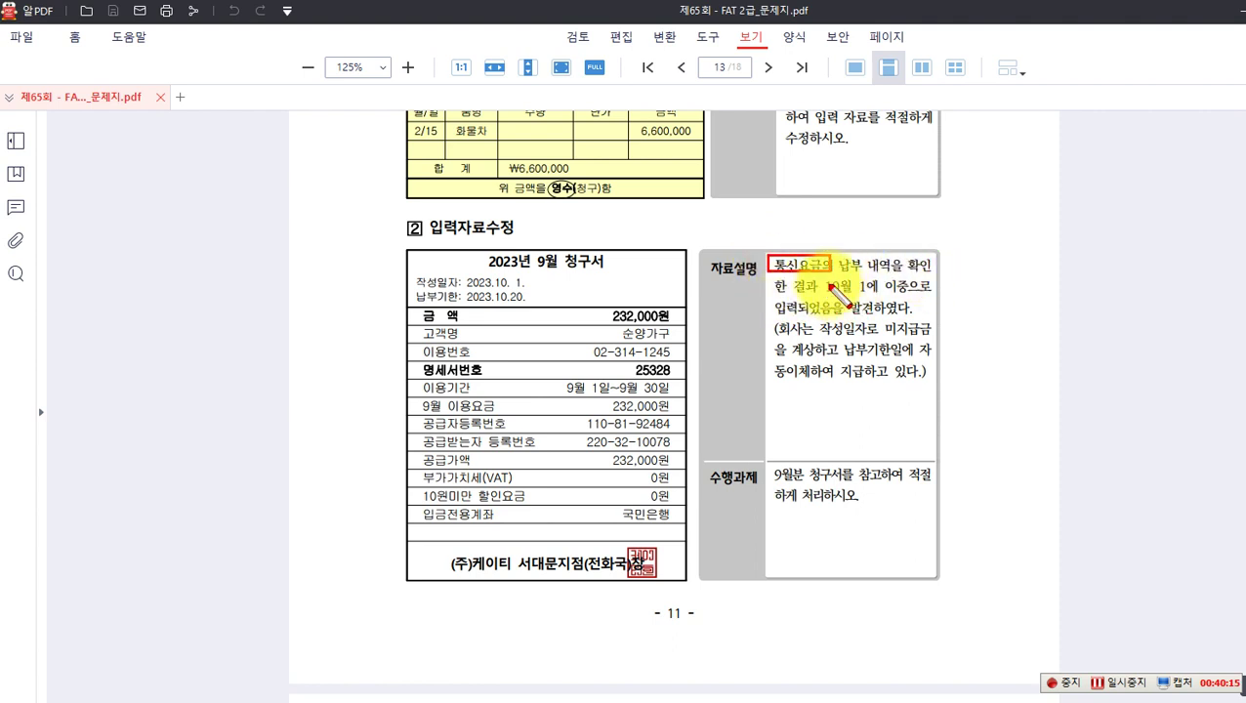
drag(820, 278, 869, 295)
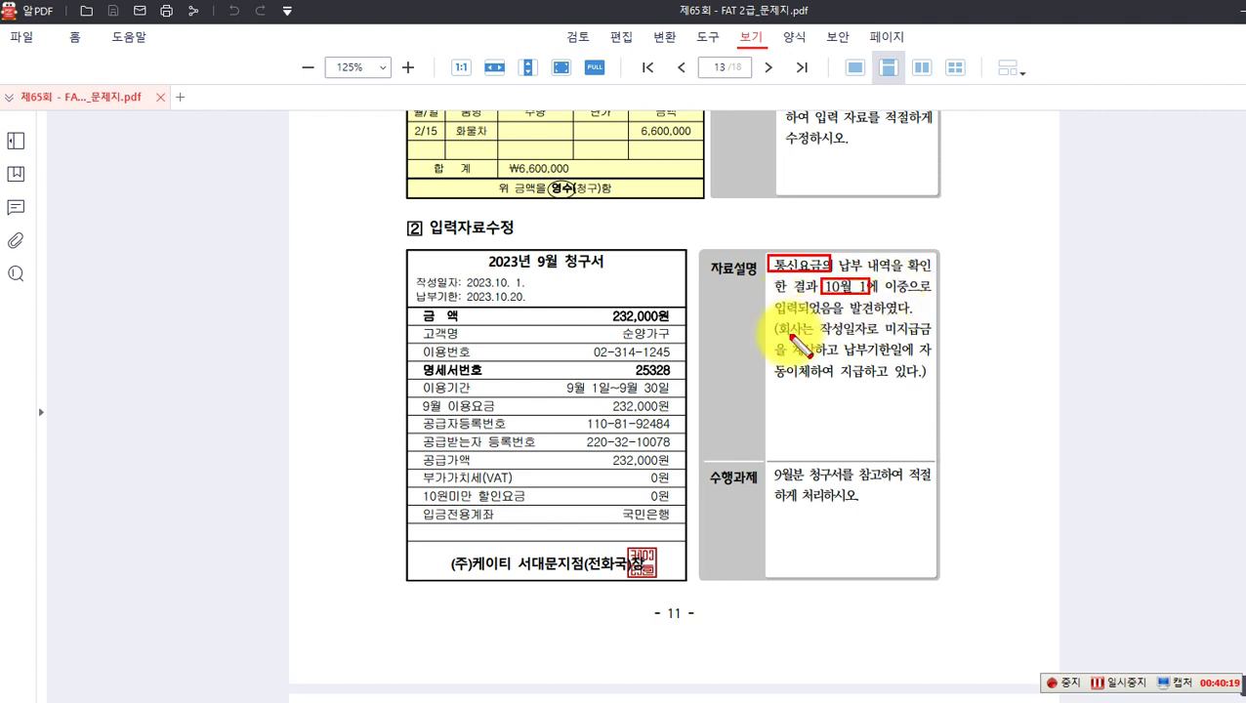
drag(818, 324, 865, 339)
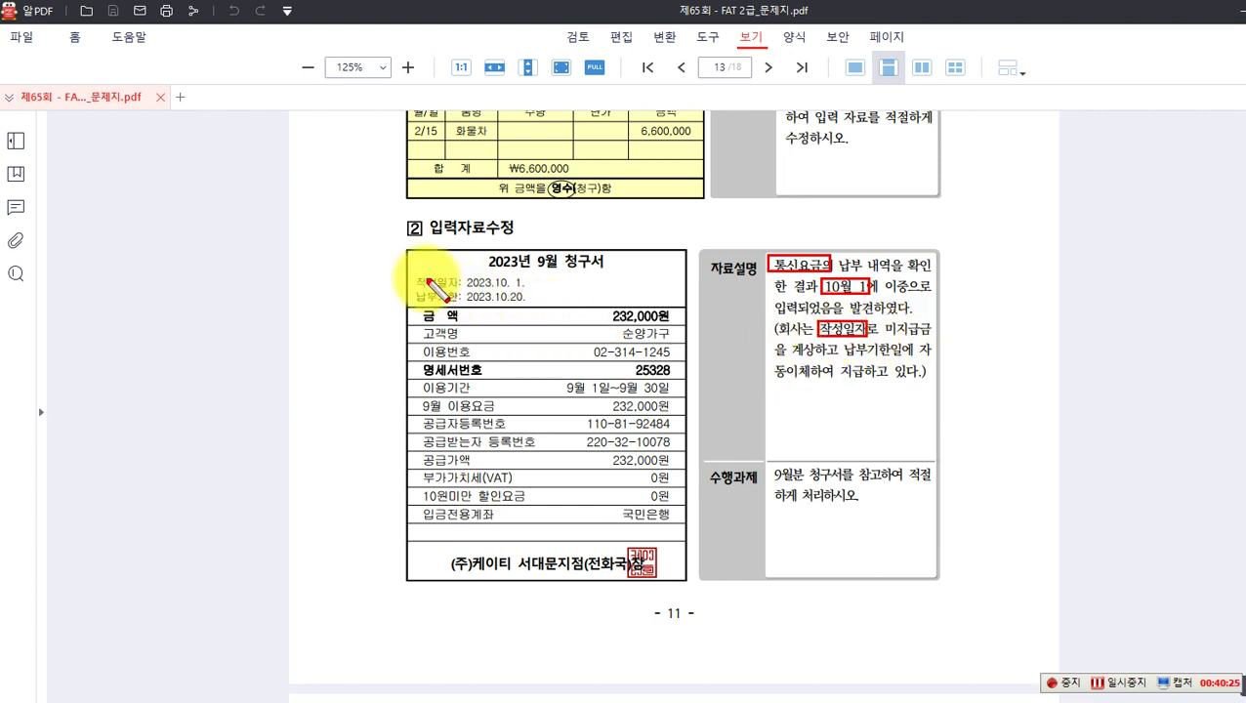
drag(408, 270, 531, 289)
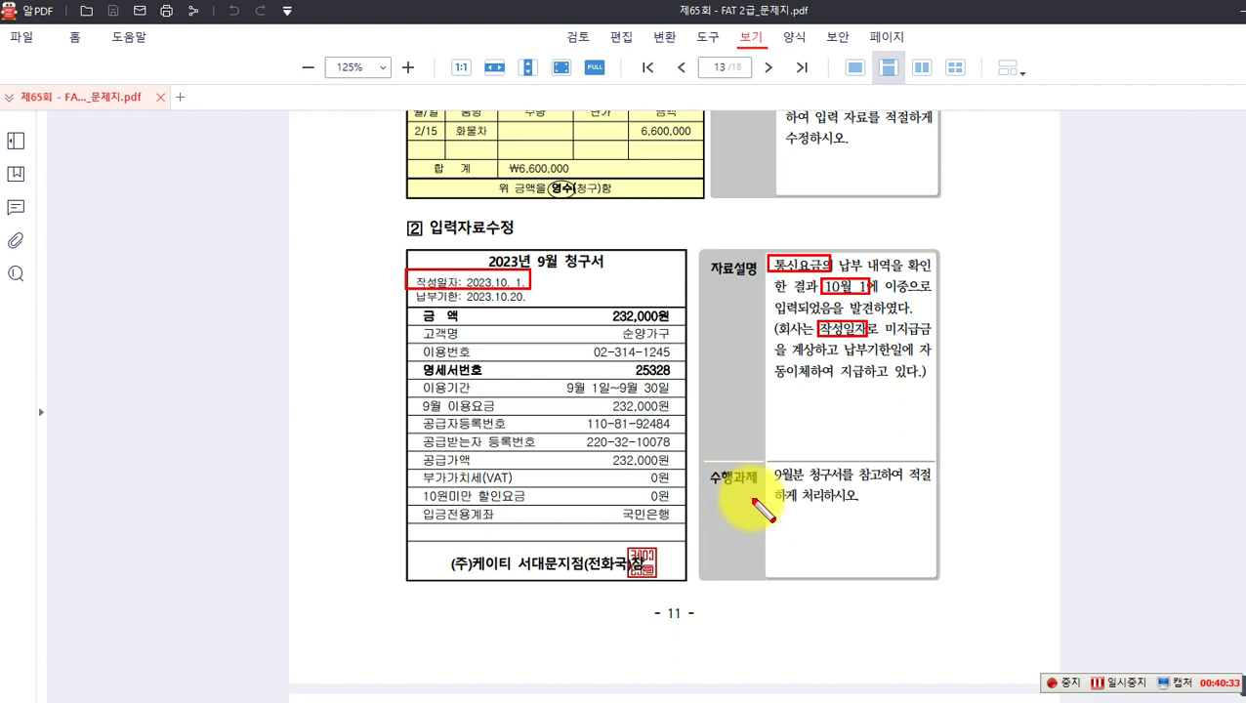
drag(772, 464, 849, 482)
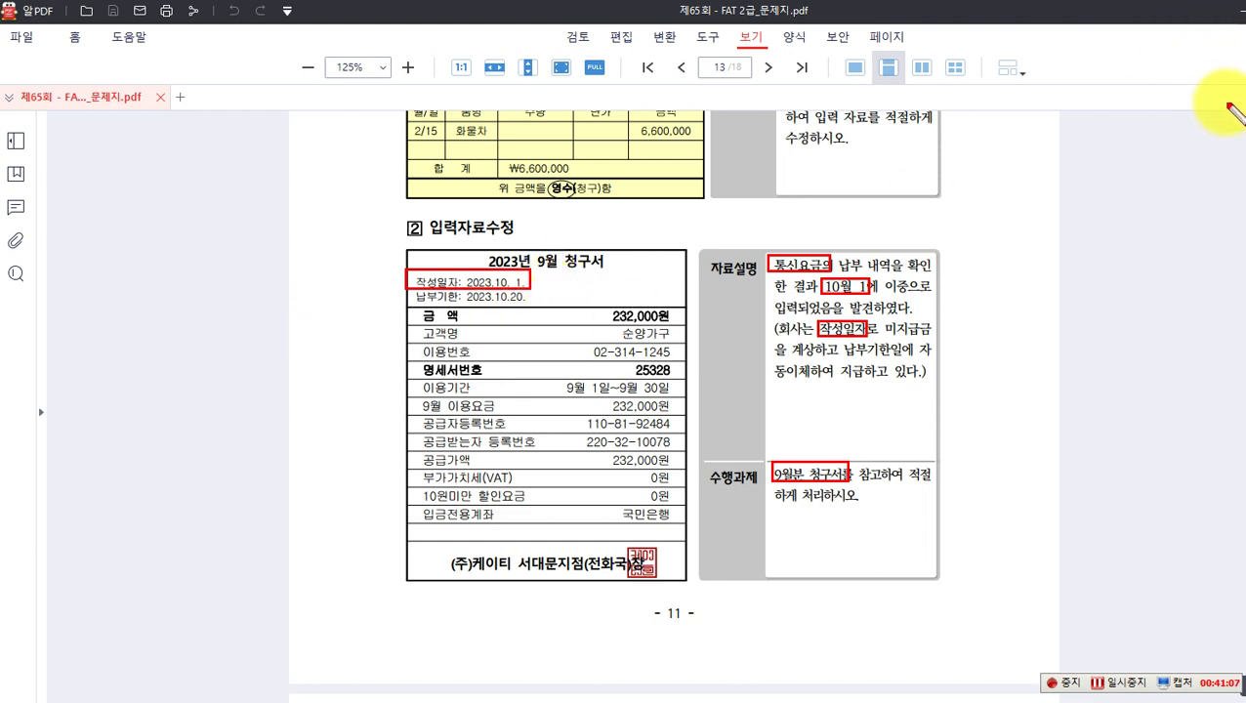
Step: Write '10.01 (차) 통신비 232,000 (대) 미지급금(케이티) 232,000' below the bill, then clear the markup
click(412, 604)
text(10.01)
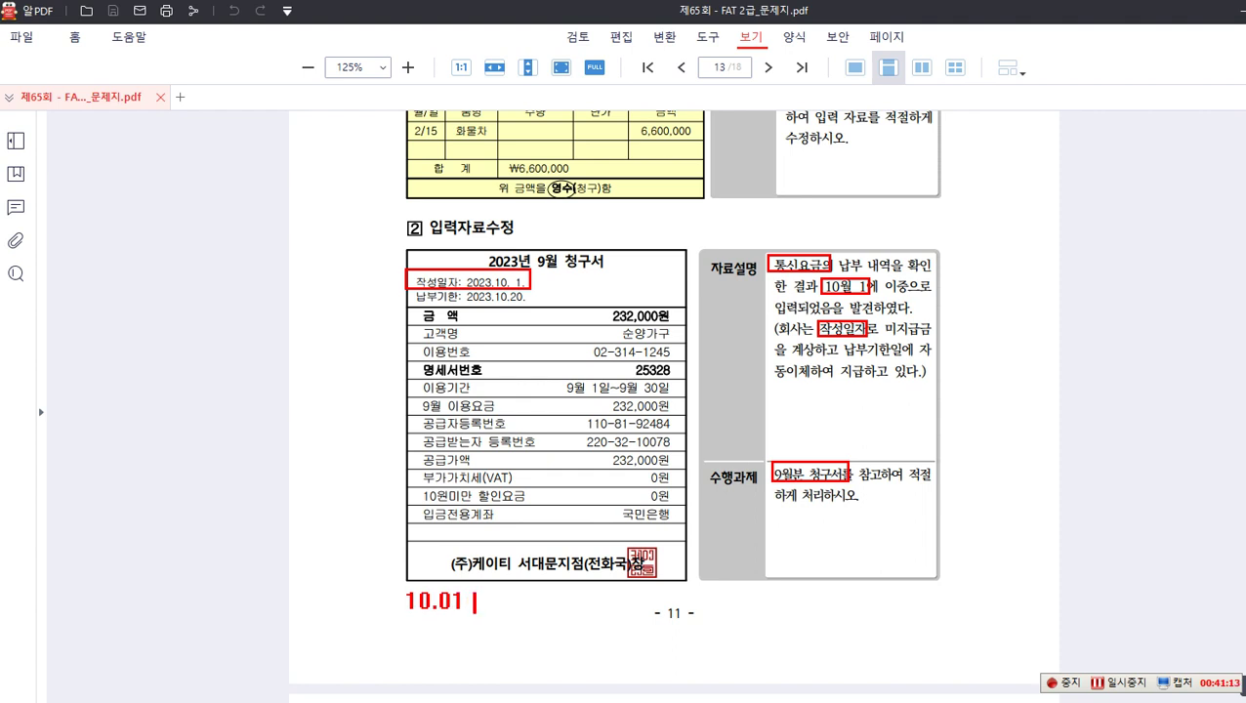
text( (차)
text() ㅌ)
text(신비 )
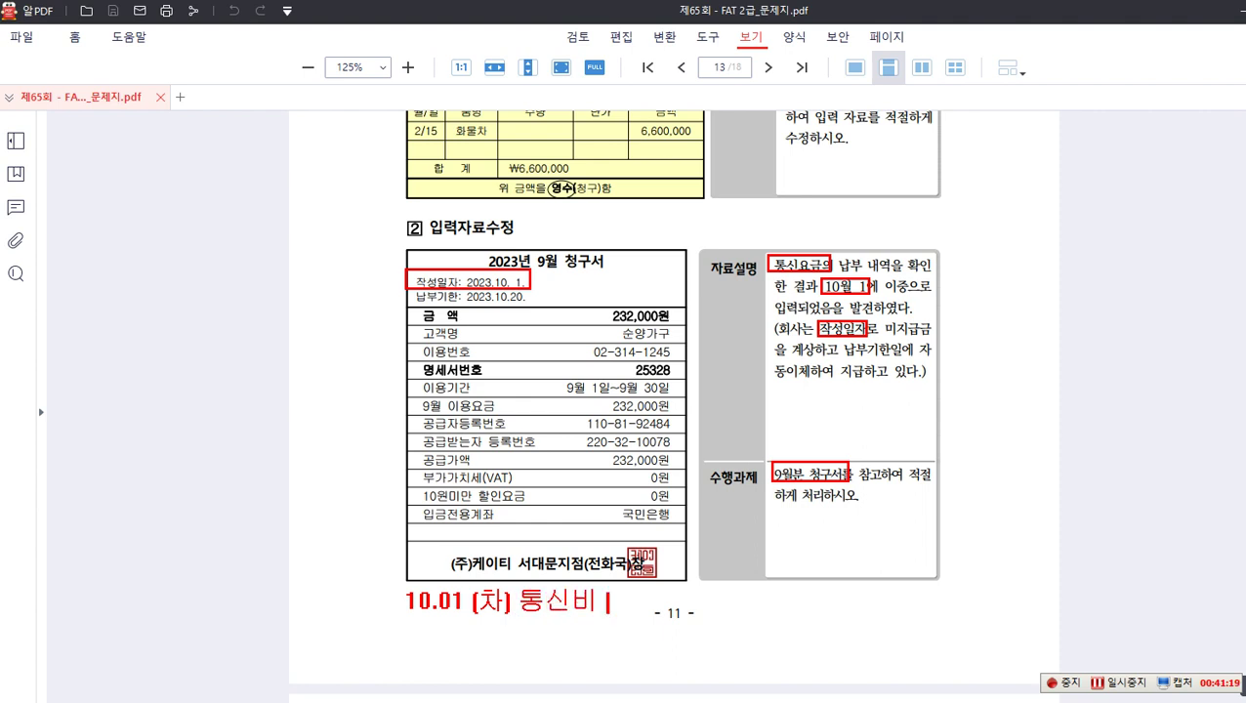
text(232,000   (대) 미지급금)
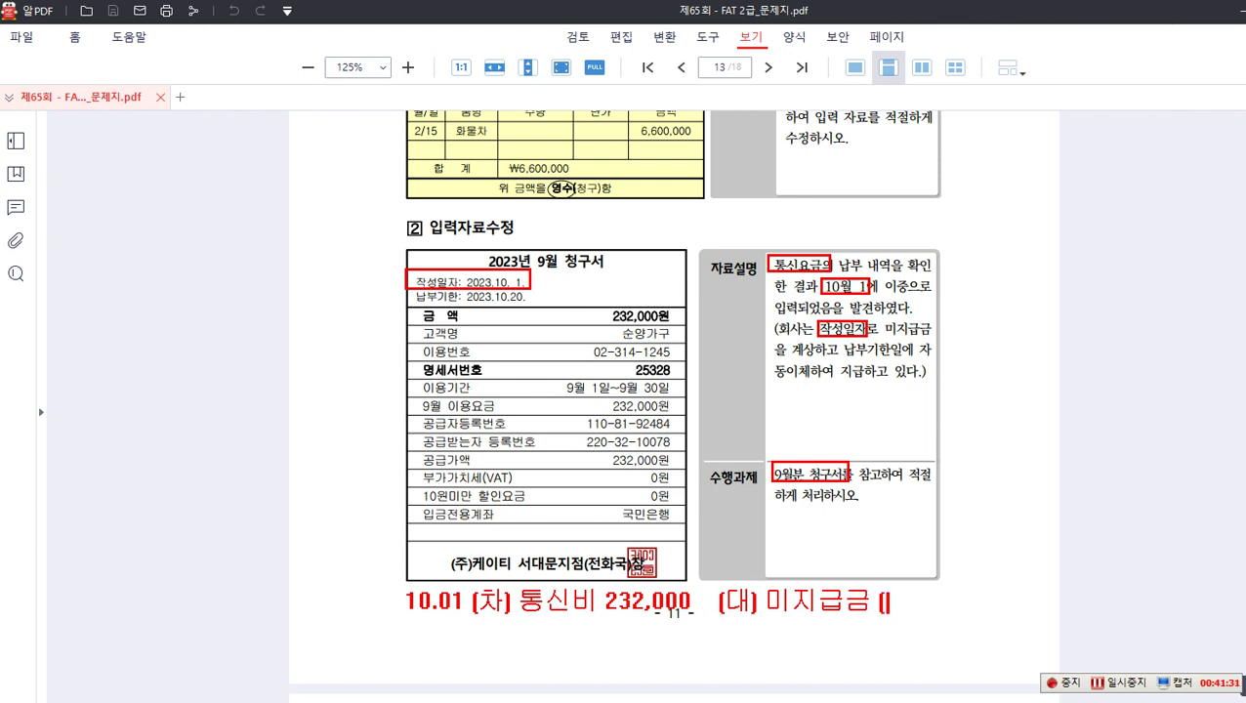
text((케이티)
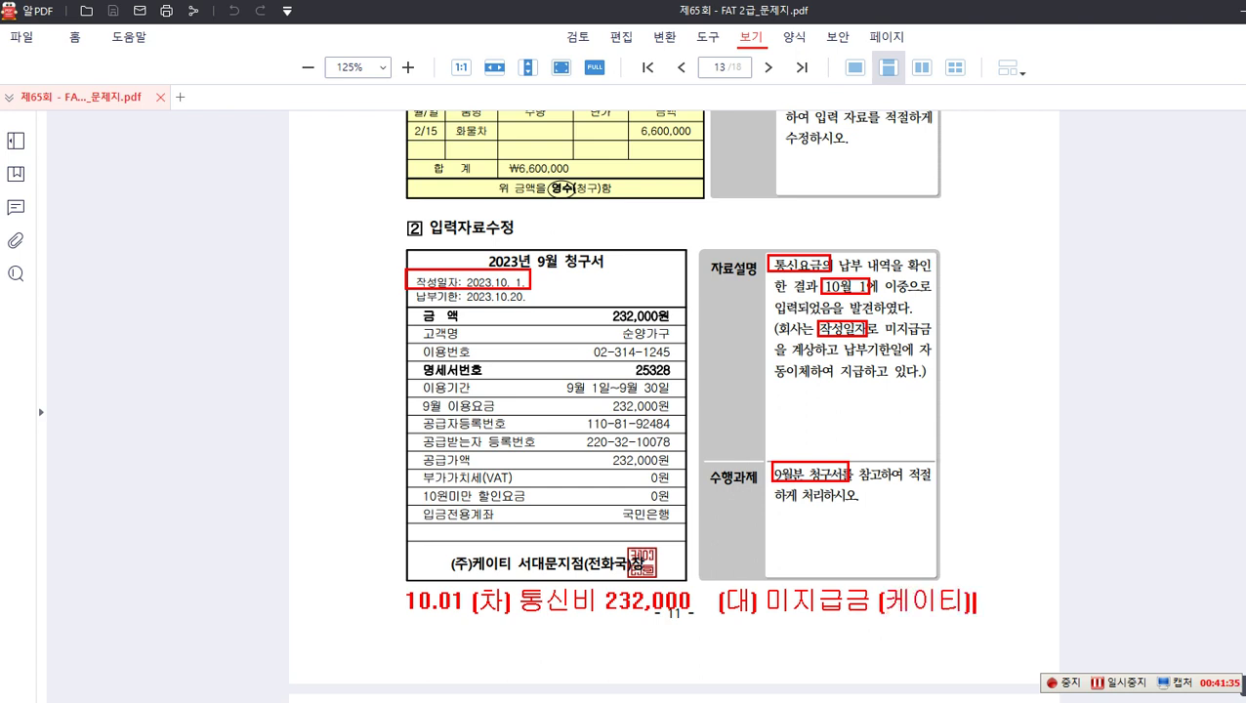
text() 232,000)
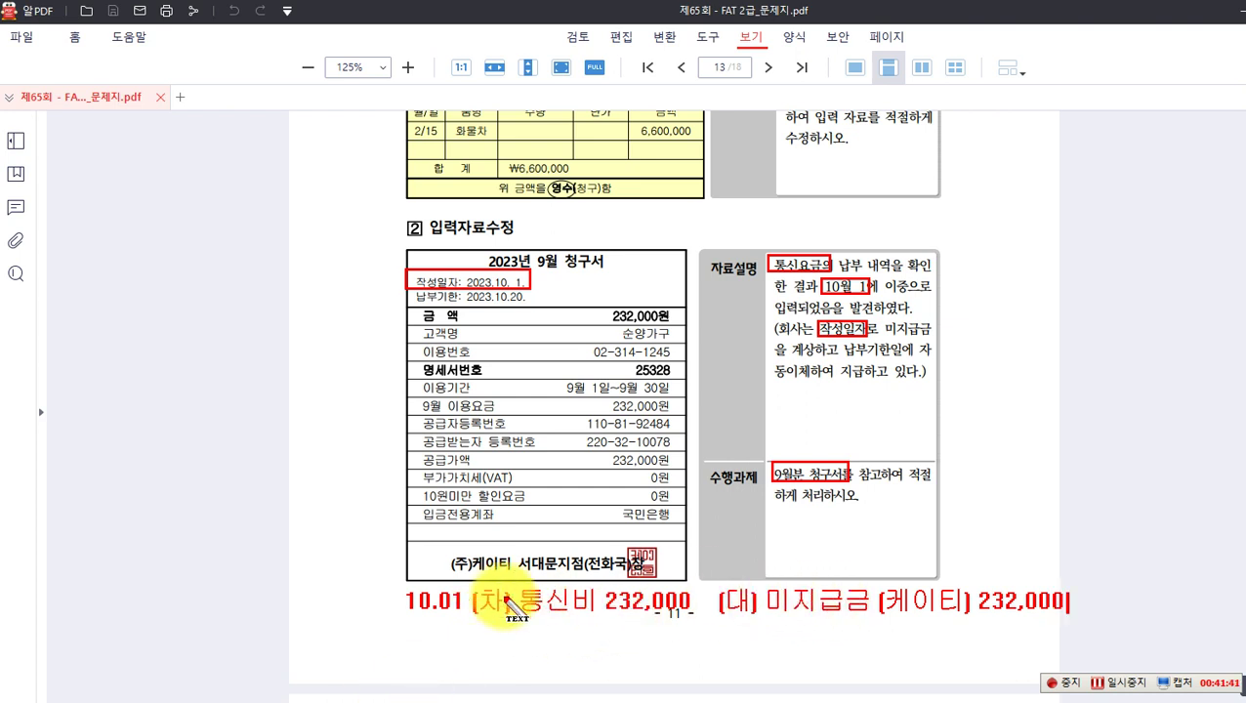
key(Escape)
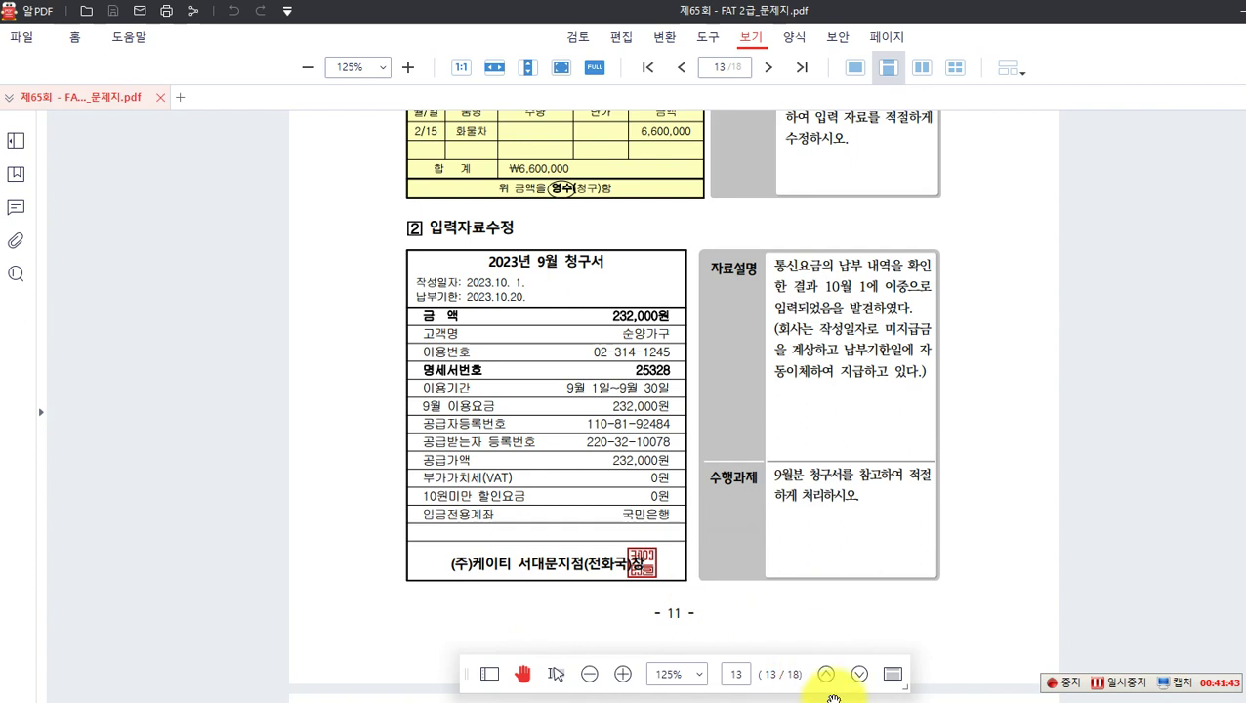
click(851, 701)
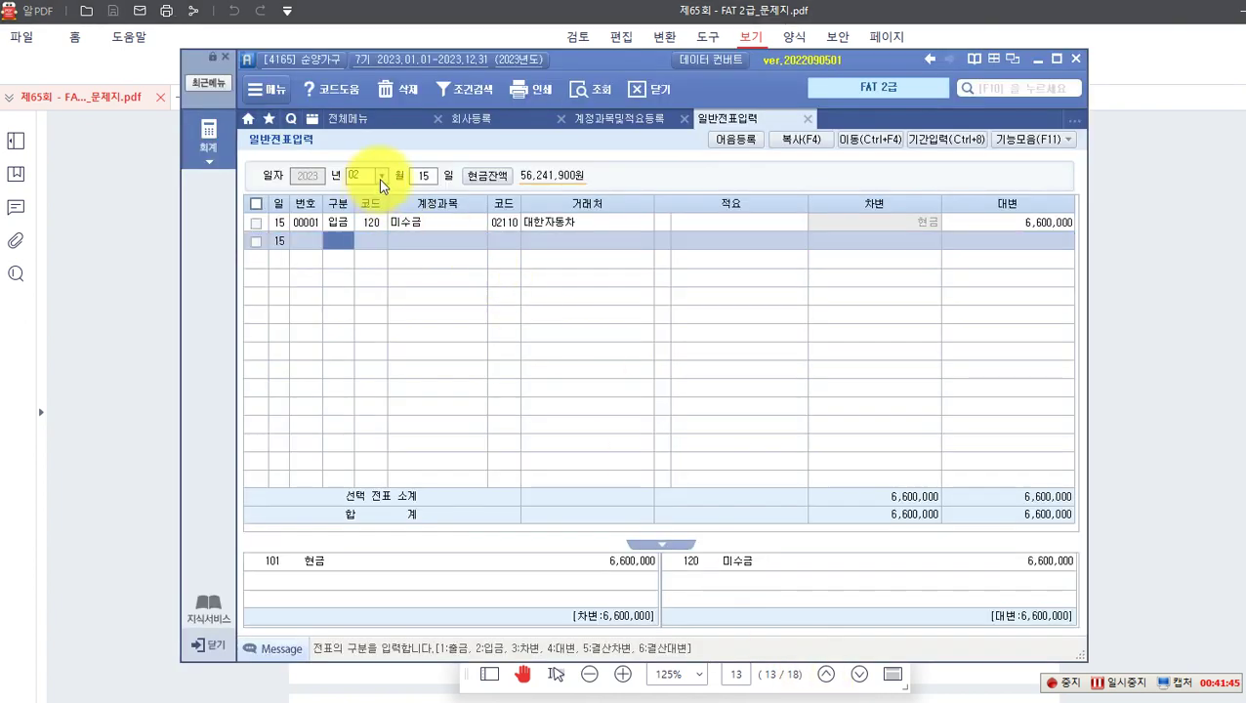
Step: Load the October 1 vouchers and locate the duplicate voucher 00002
click(381, 176)
click(359, 305)
text(11)
key(Return)
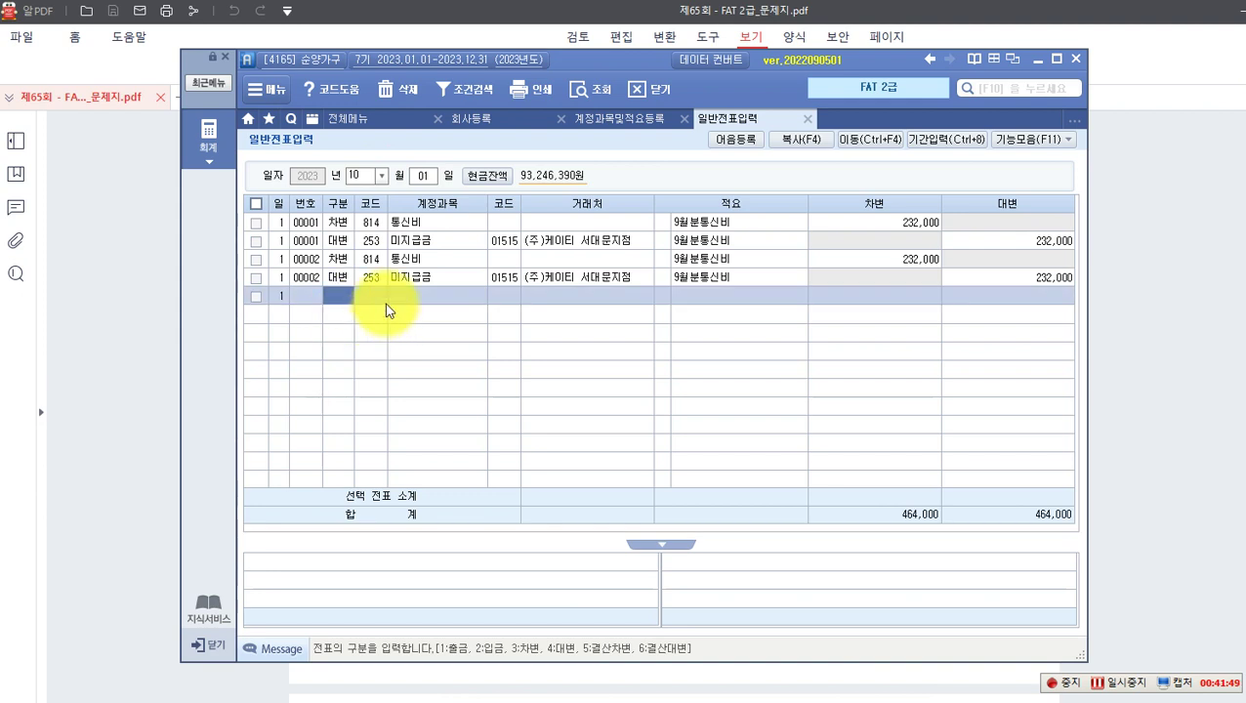
click(422, 225)
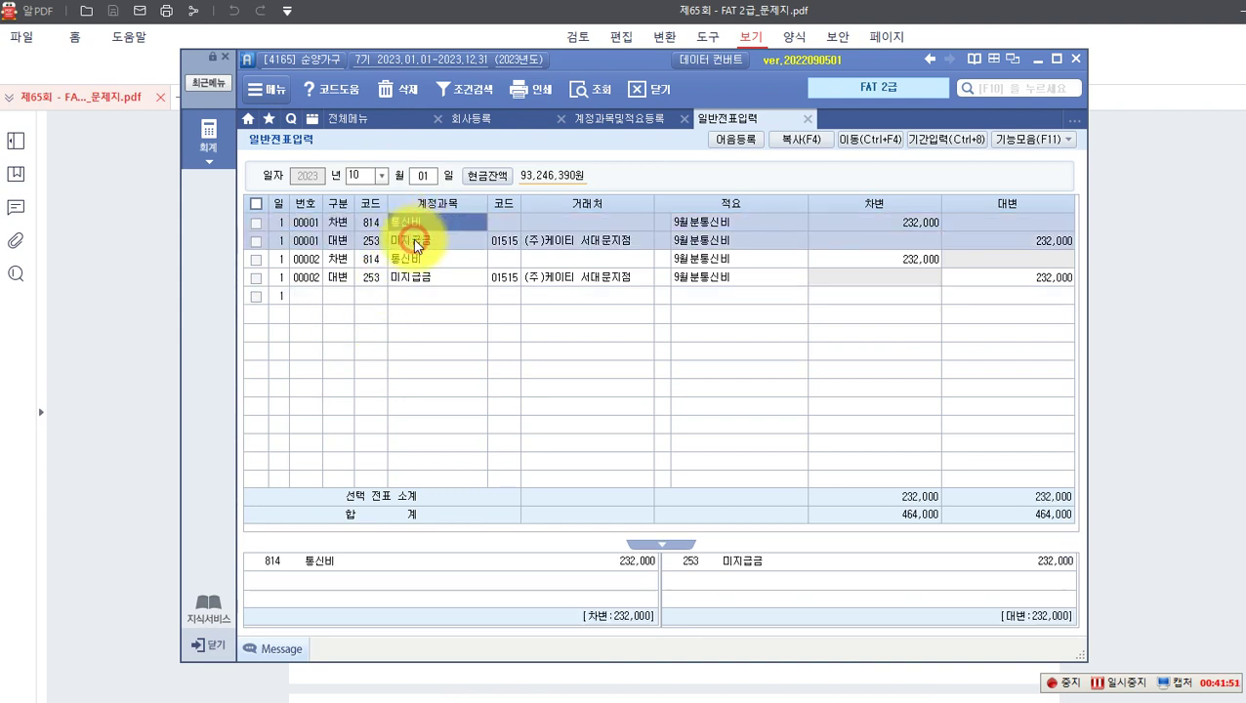
click(418, 262)
click(418, 275)
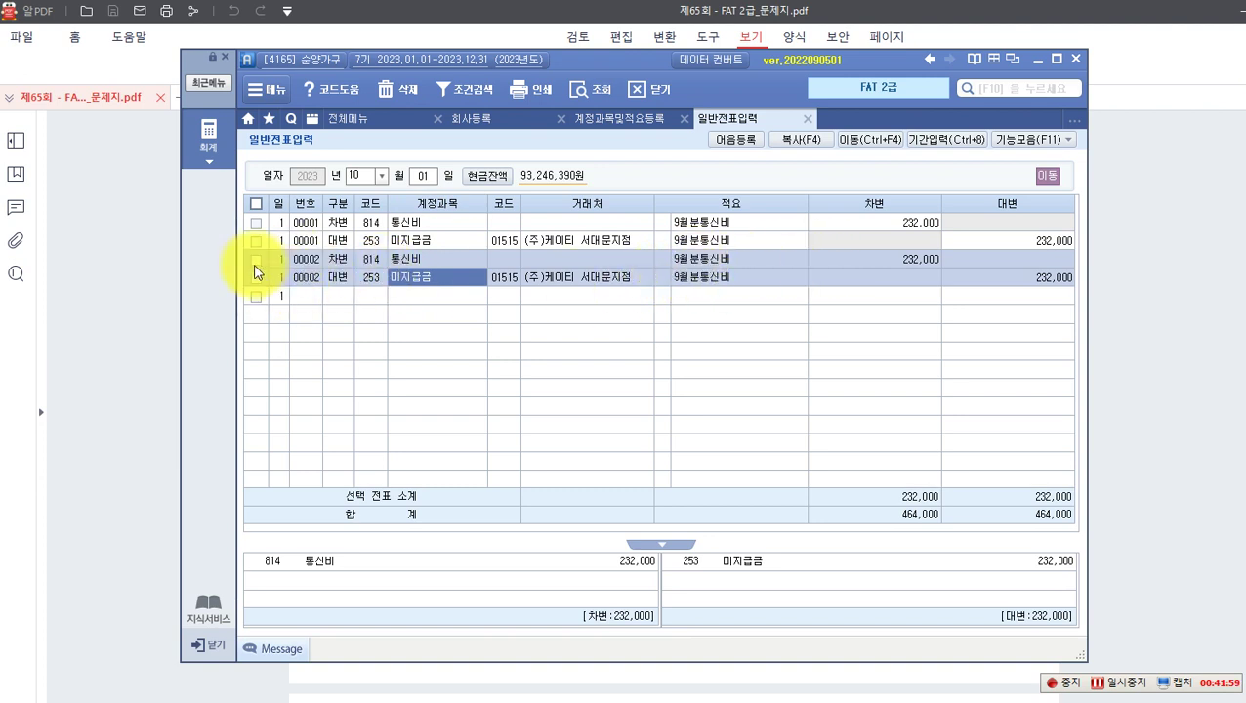
Step: Tick both 00002 lines and delete them, confirming the deletion
click(256, 277)
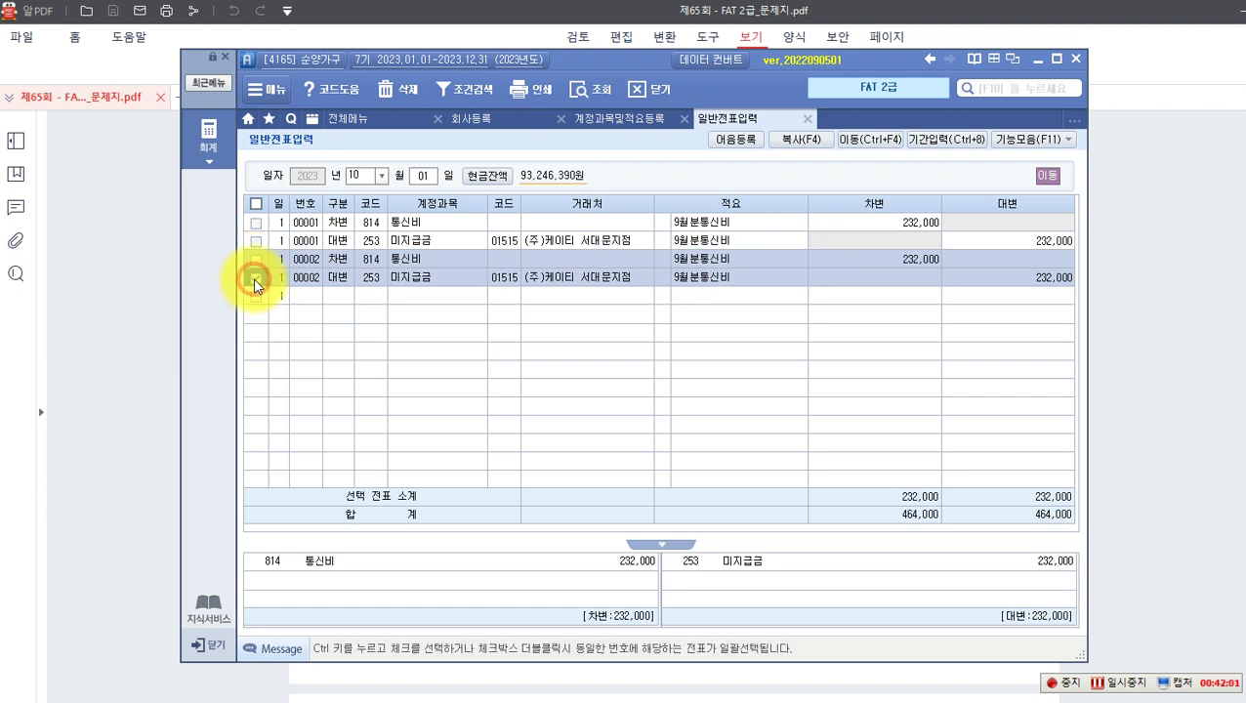
click(259, 261)
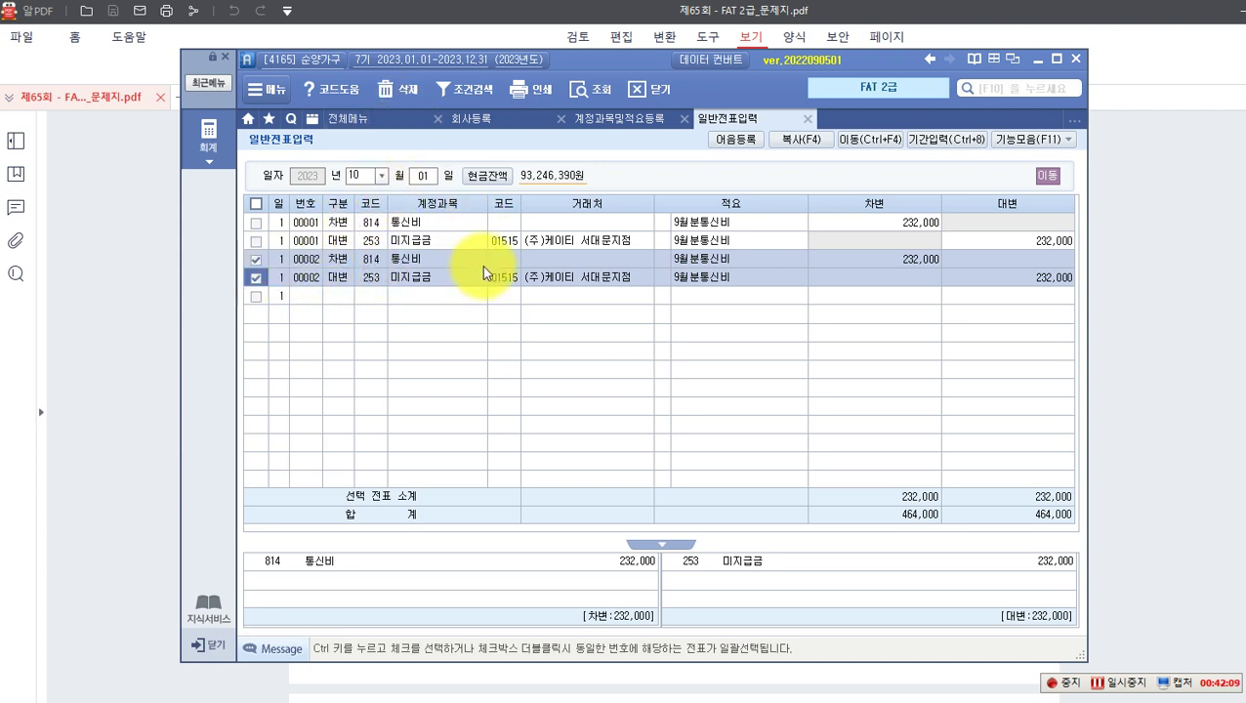
click(395, 89)
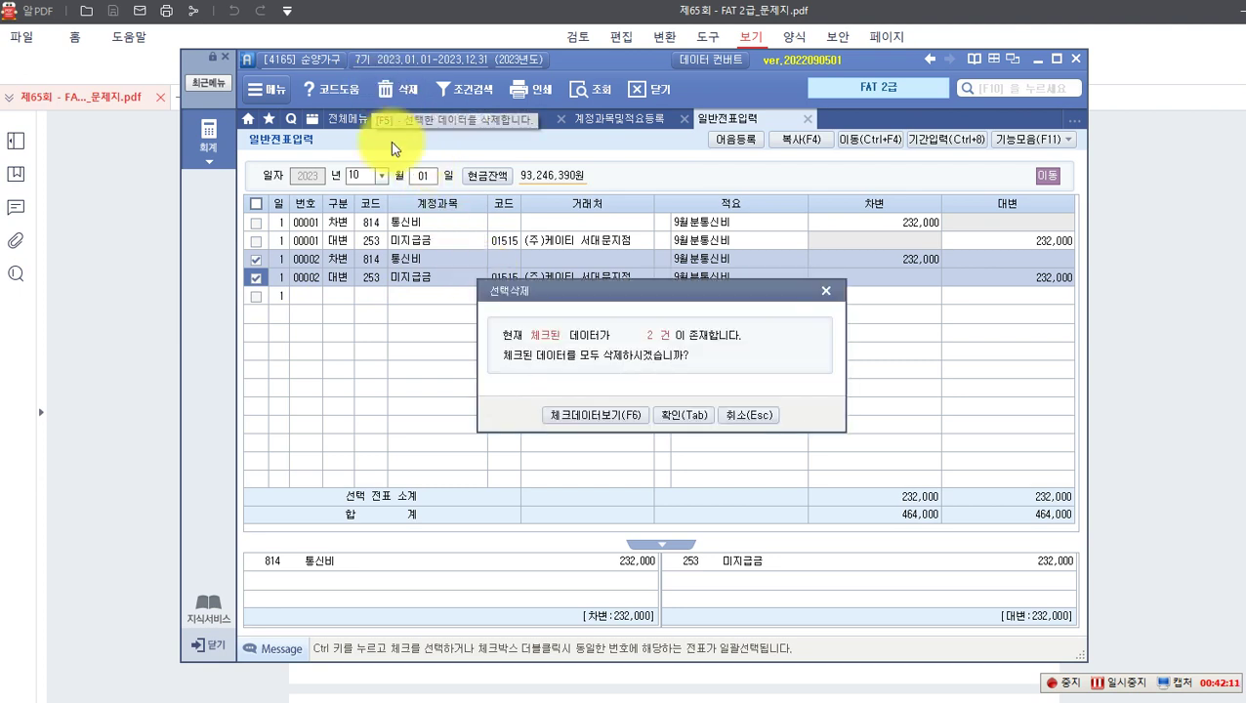
click(683, 416)
click(382, 302)
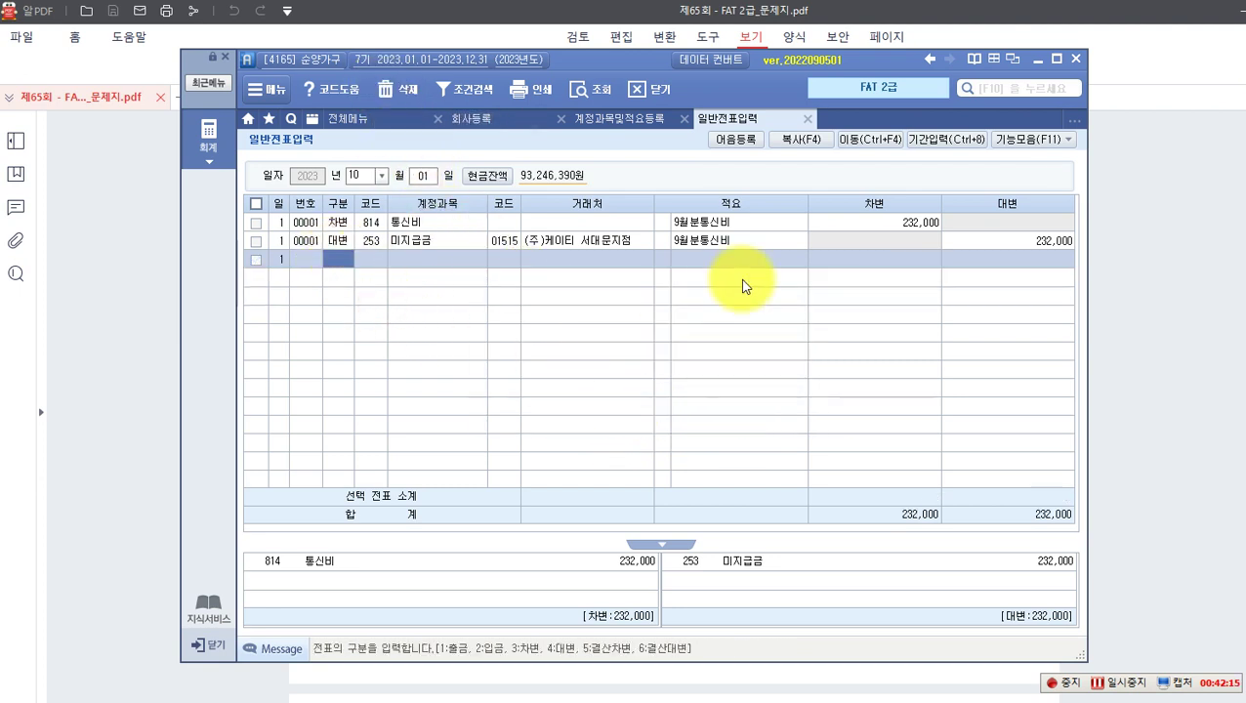
click(687, 287)
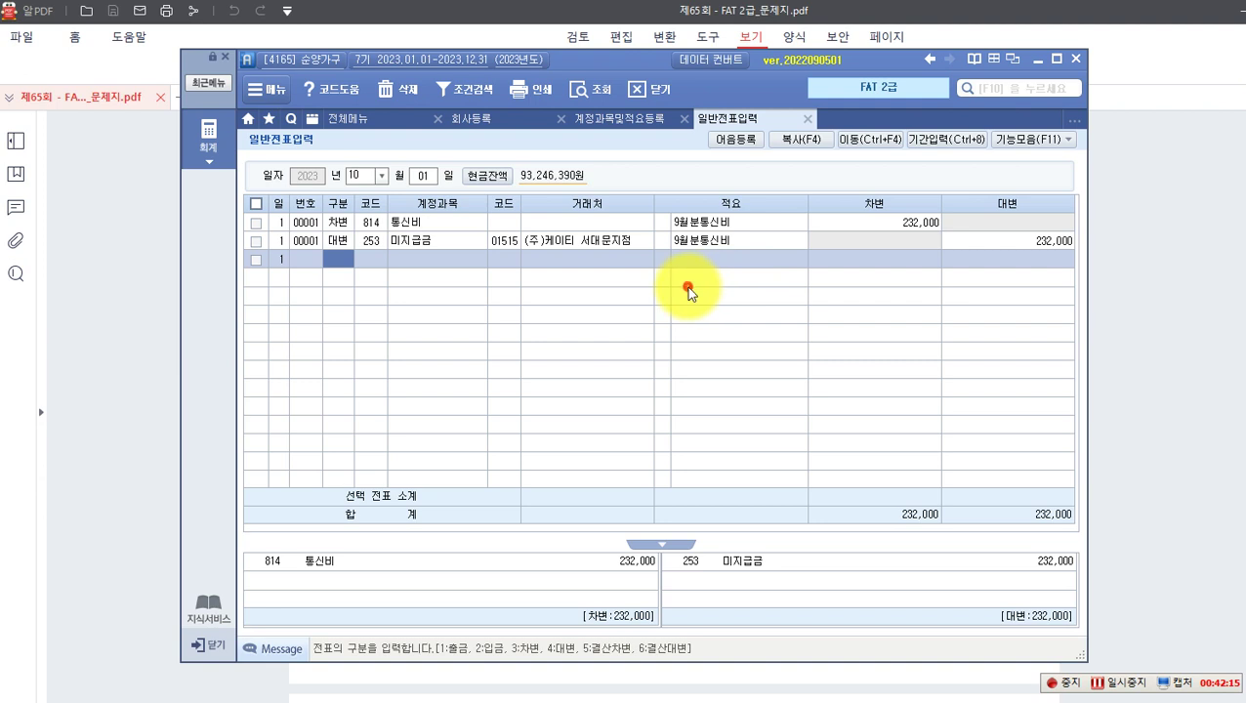
Step: Verify the remaining 통신비/미지급금 232,000 voucher and its trading partner
click(422, 225)
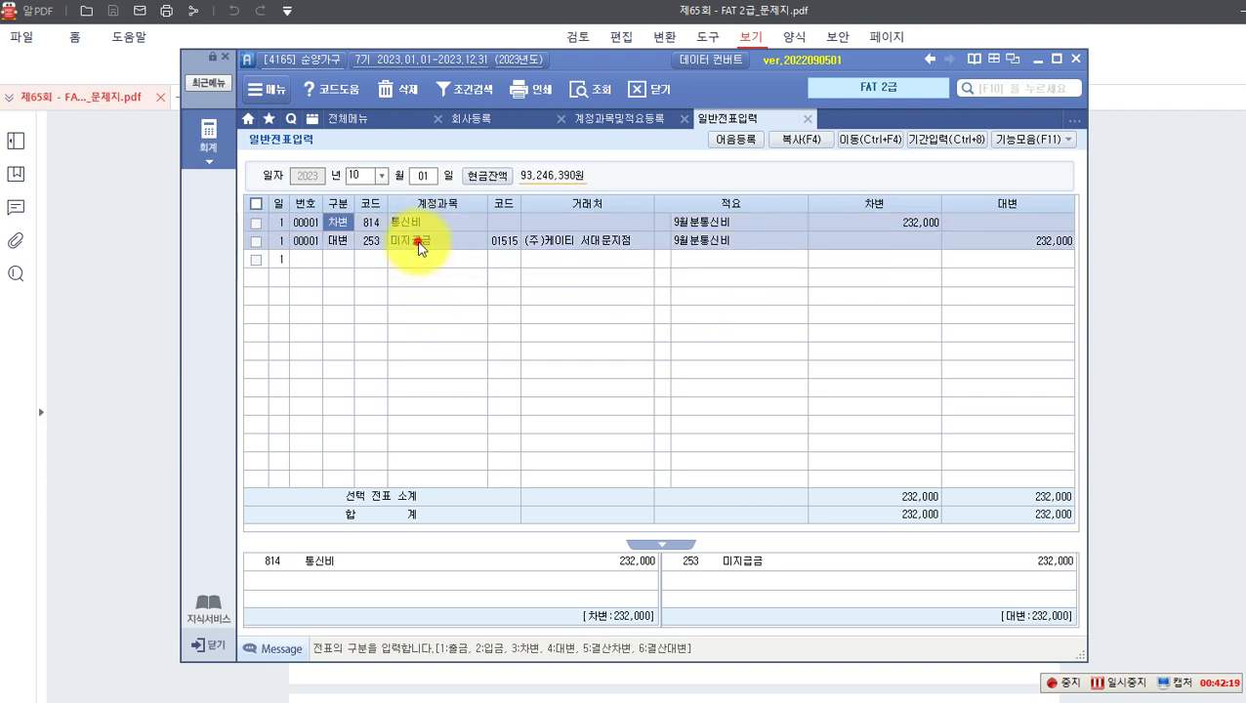
click(422, 248)
click(549, 246)
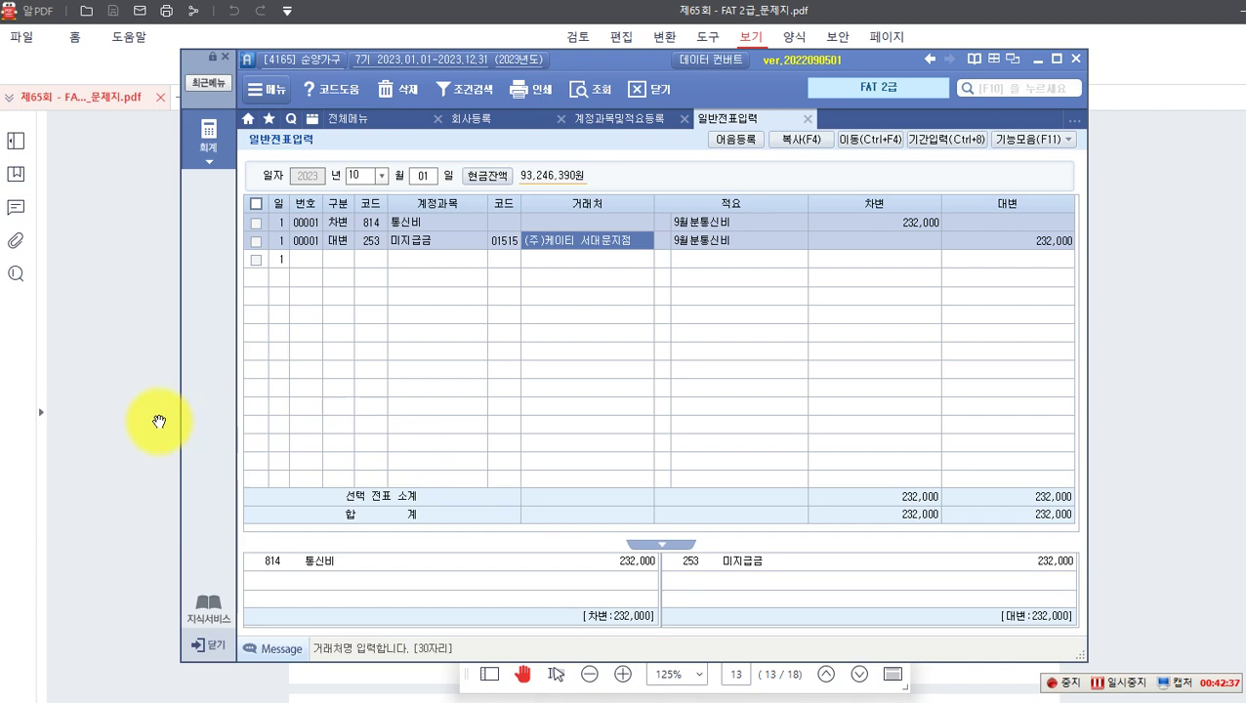
click(159, 422)
Step: Circle 수동결산 and 자동결산, and note '일반전표입력 (차) ... (대) ...' in the left margin
scroll(348, 479, down, 10)
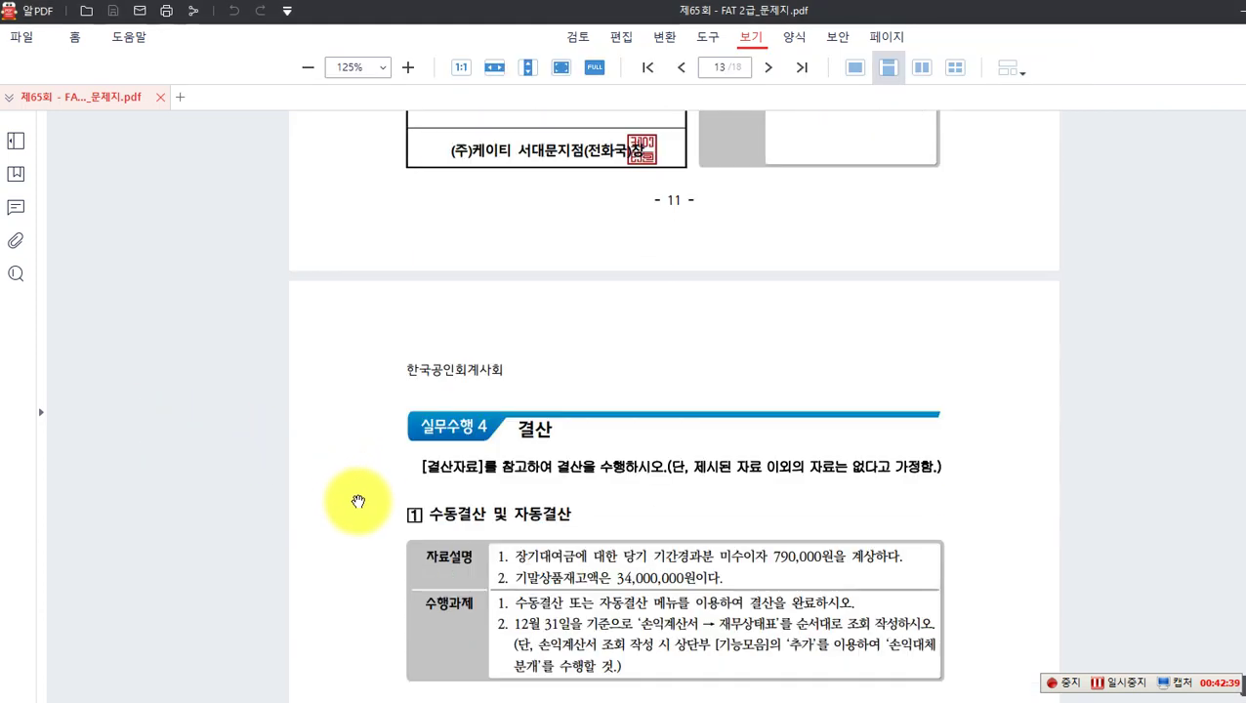
scroll(360, 501, down, 1)
scroll(359, 501, down, 1)
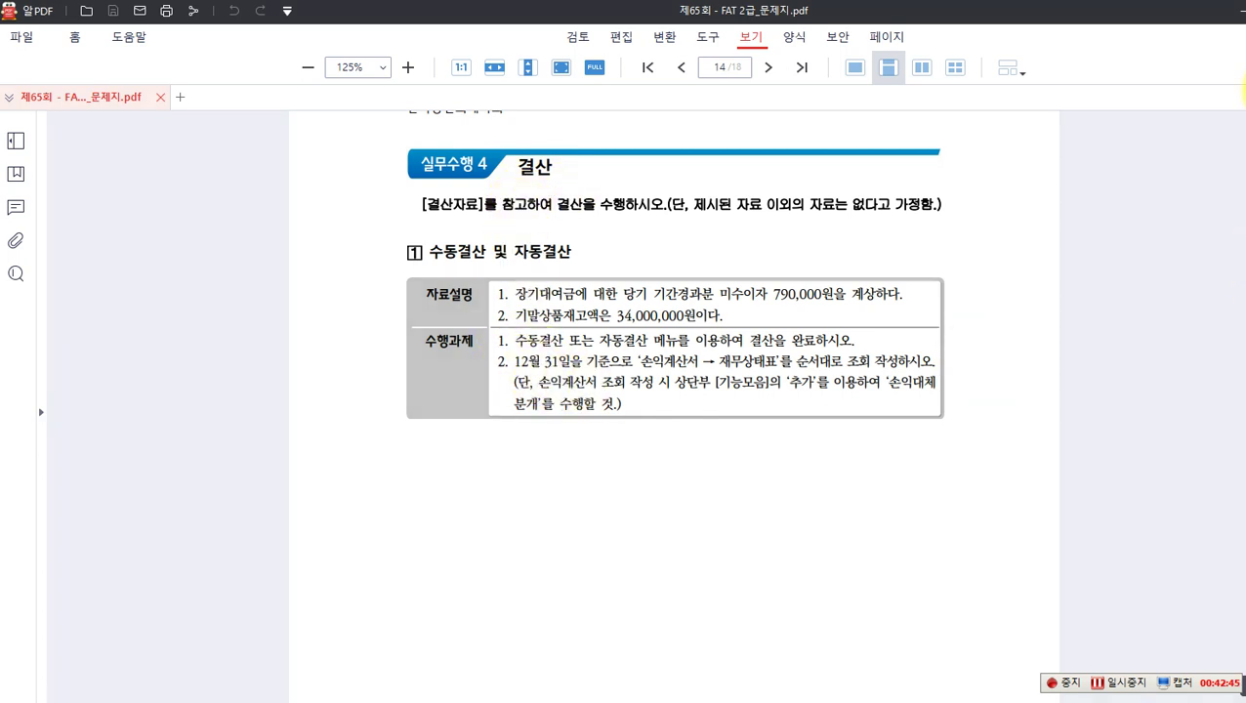
mouse_move(457, 234)
mouse_down()
mouse_move(409, 246)
mouse_move(485, 276)
mouse_up()
mouse_move(508, 225)
mouse_down()
mouse_move(578, 286)
mouse_move(597, 256)
mouse_up()
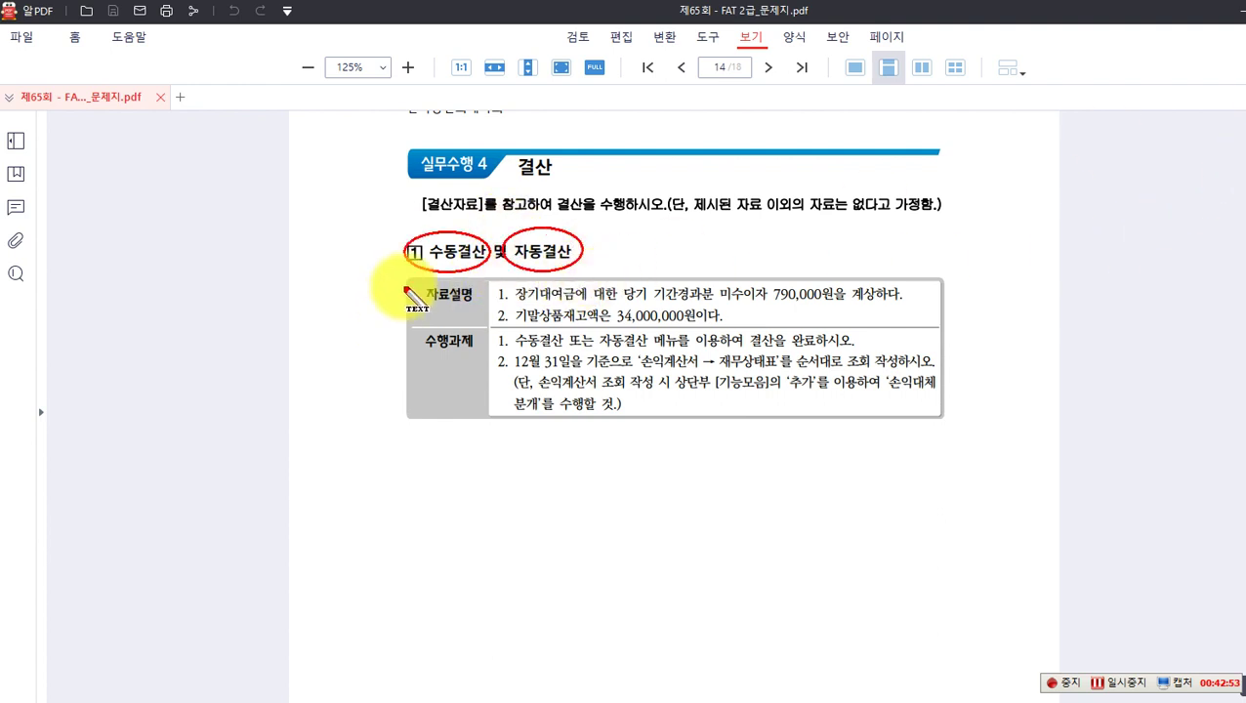
click(131, 258)
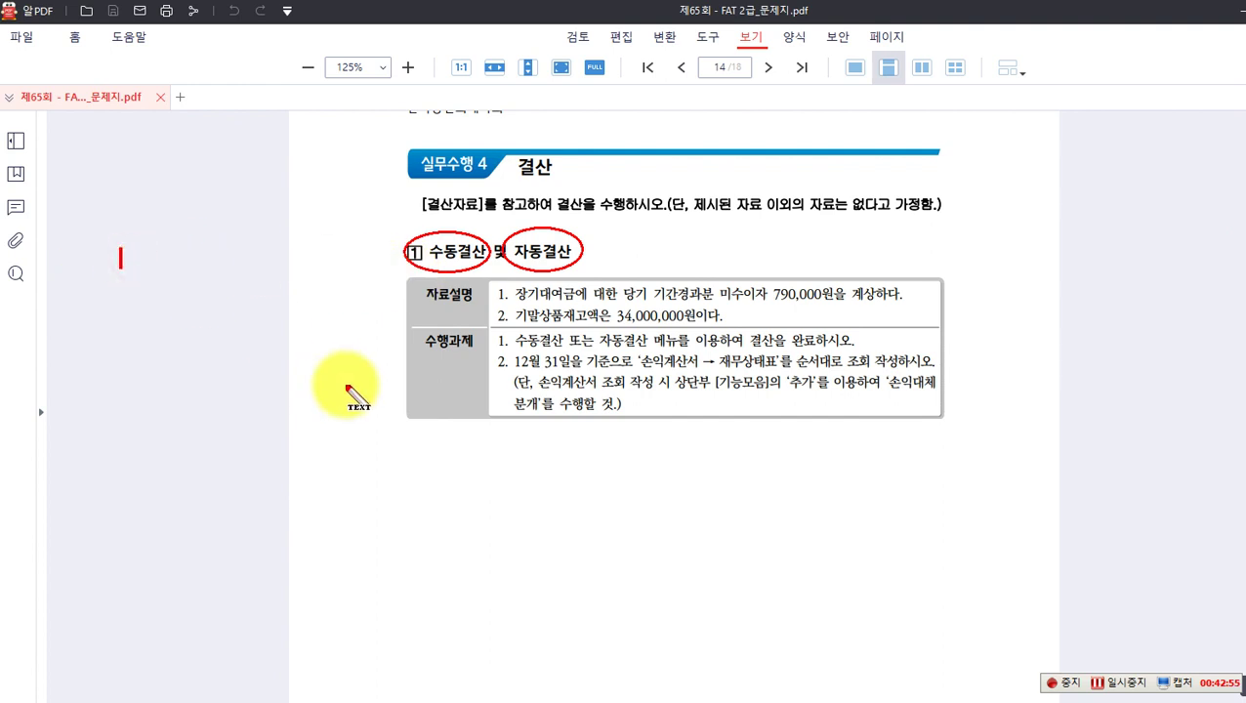
text(일밙)
text(전표입력)
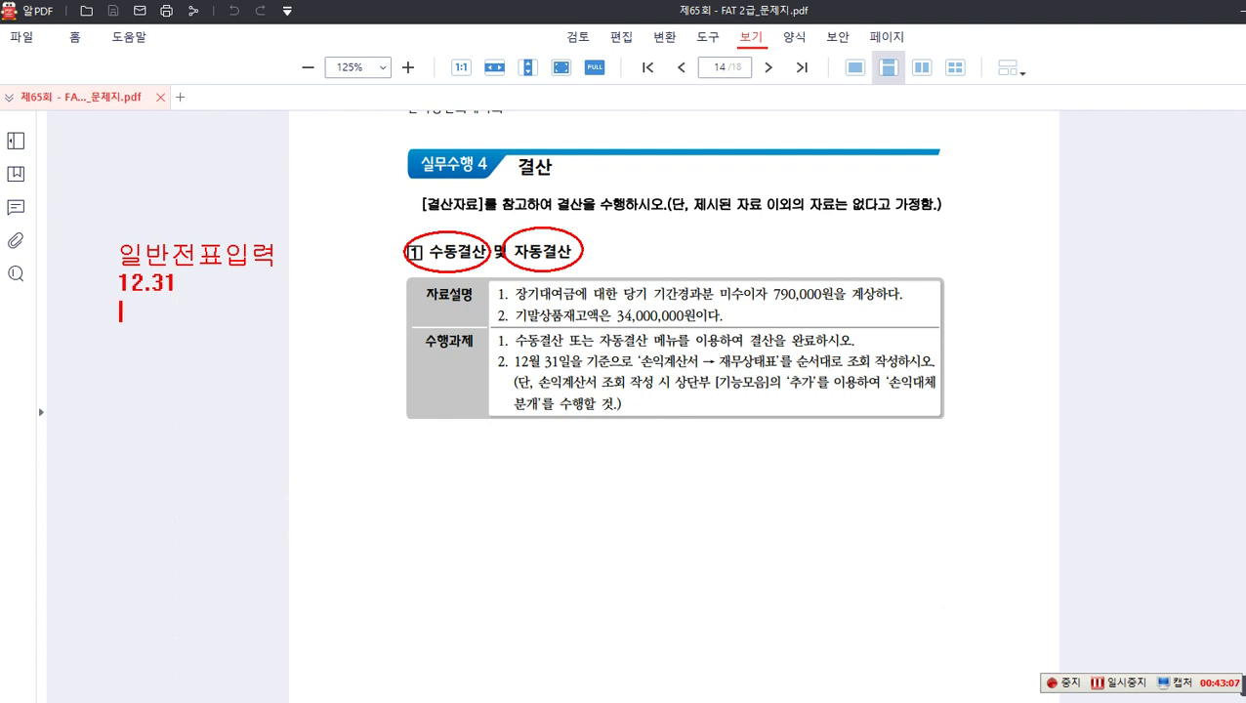
text((차) ... (대)
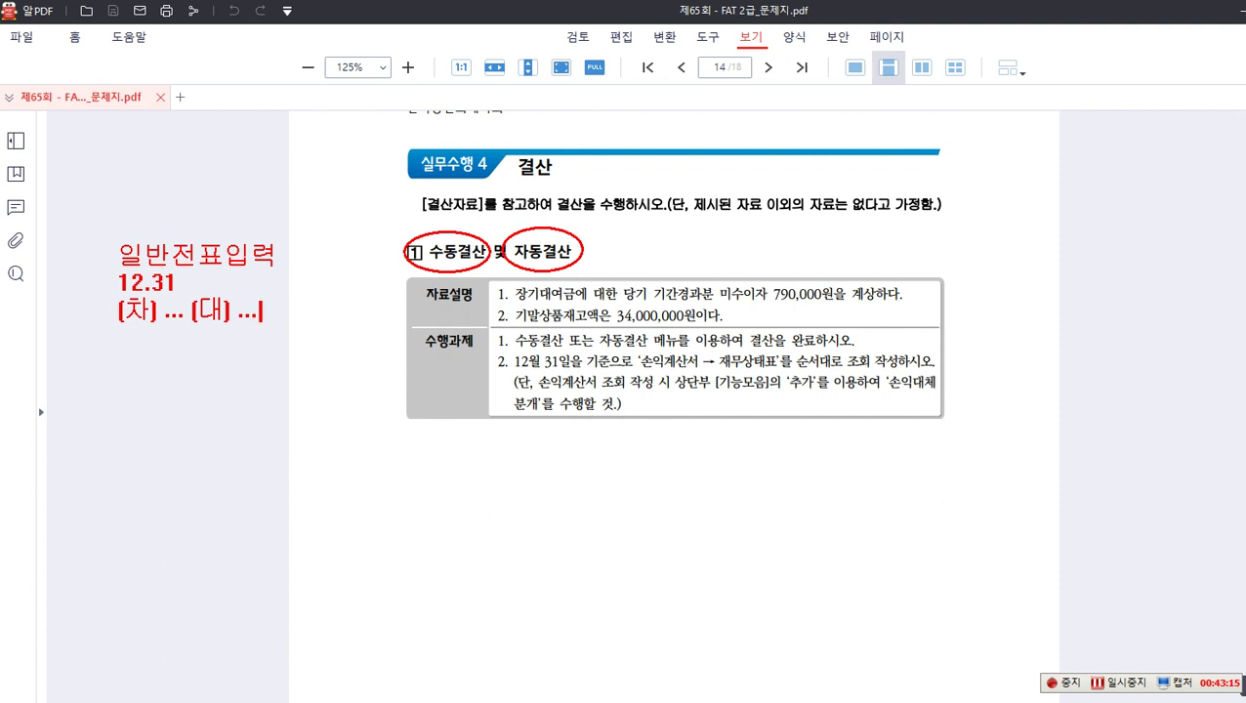
text() ...)
Step: Write '결산자료입력...해당 계정..해당 금액...F3(전표발행)' beside the 자동결산 heading
click(601, 250)
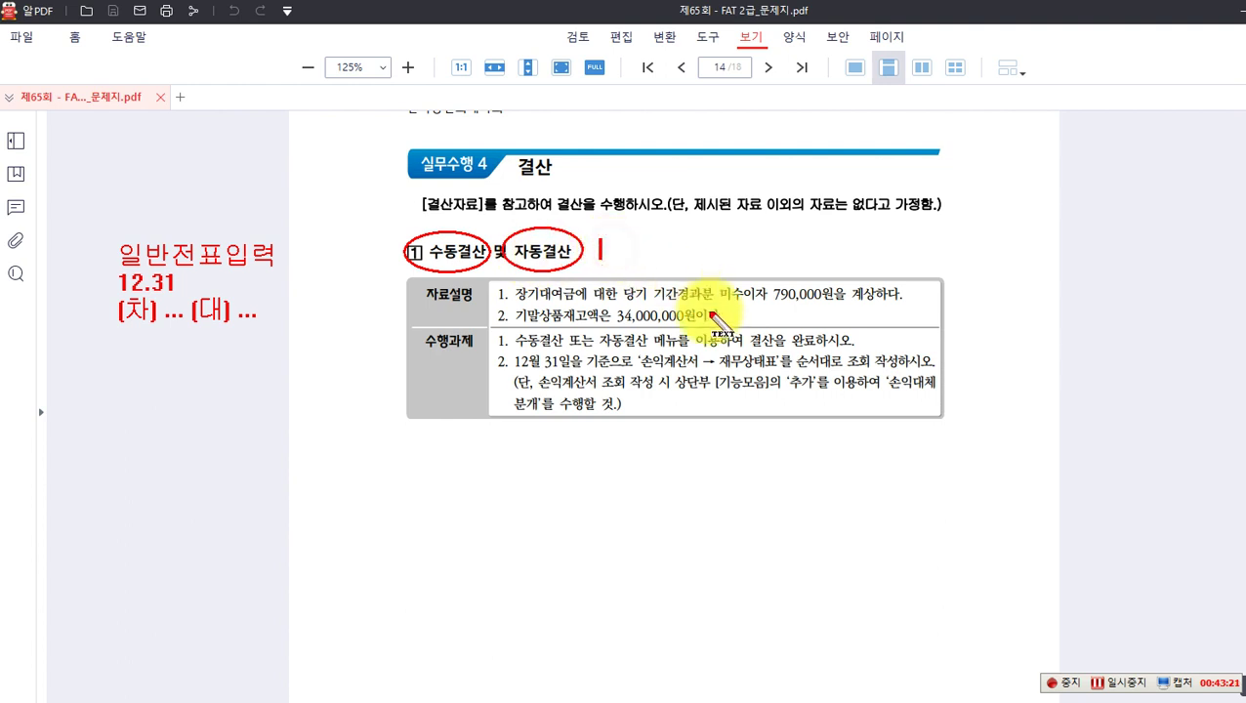
text(결사)
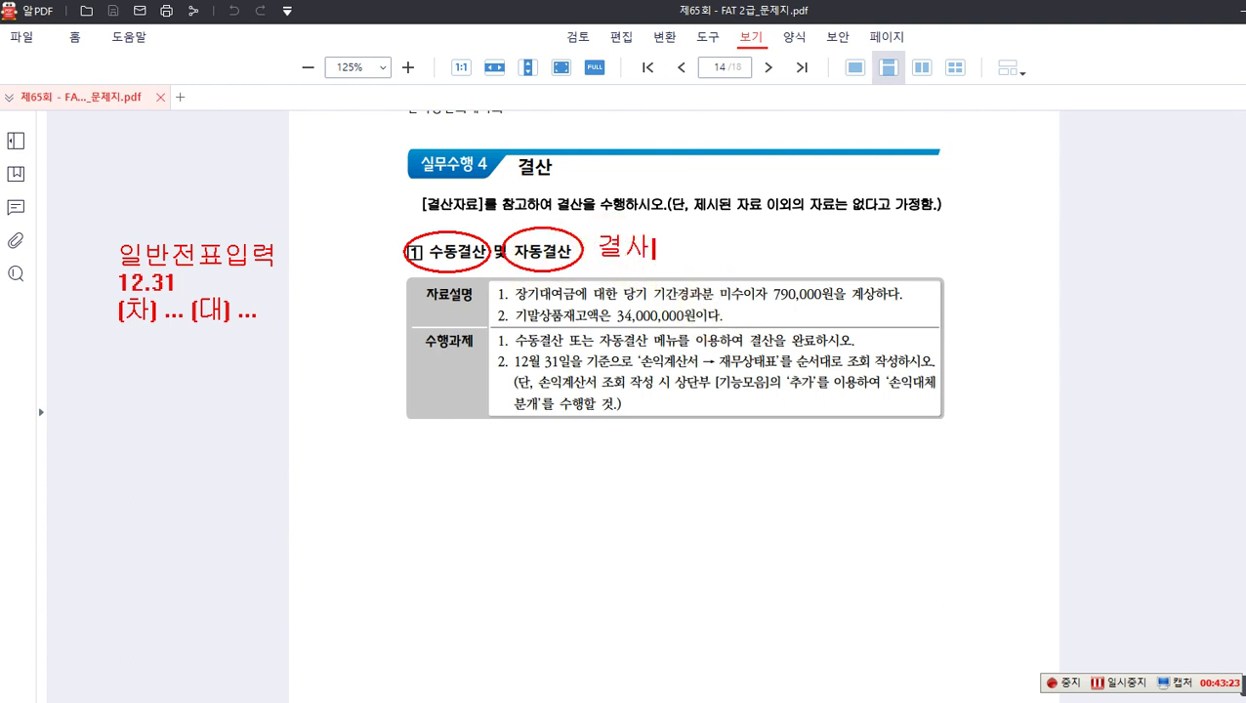
text(자료입)
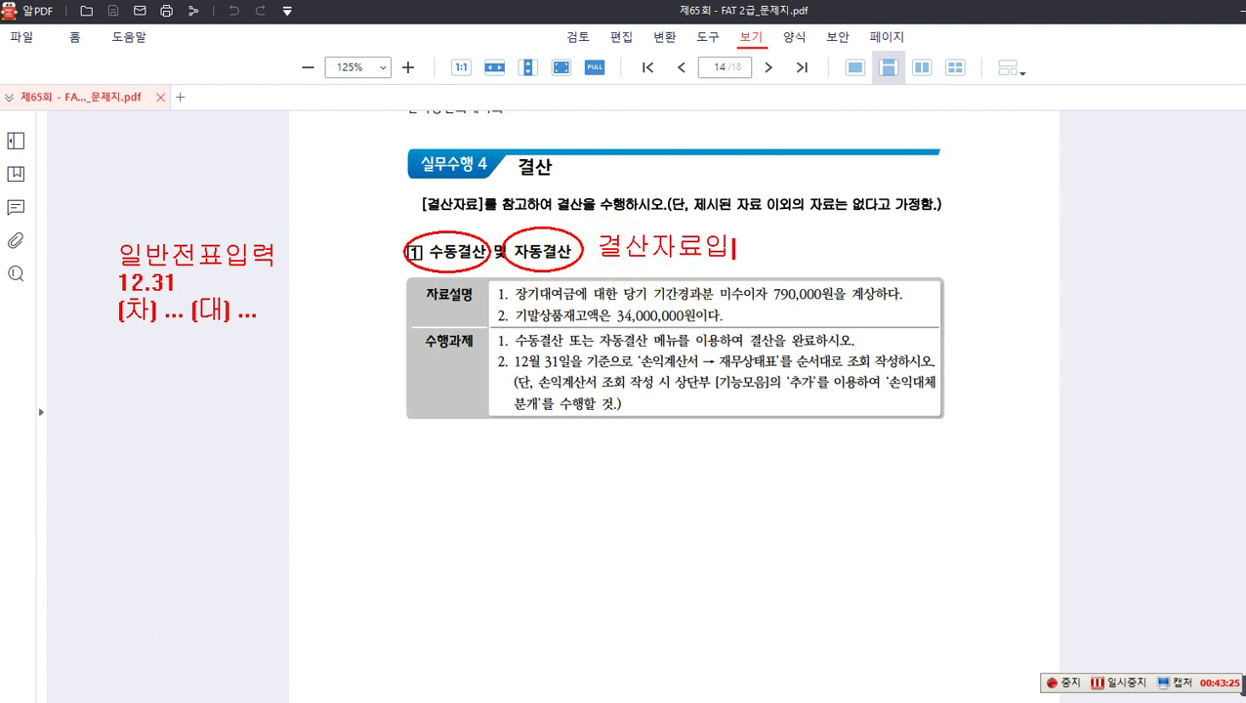
text(력...해당 계저)
text(ㅇ..ㅎ)
text(당 금액...F3)
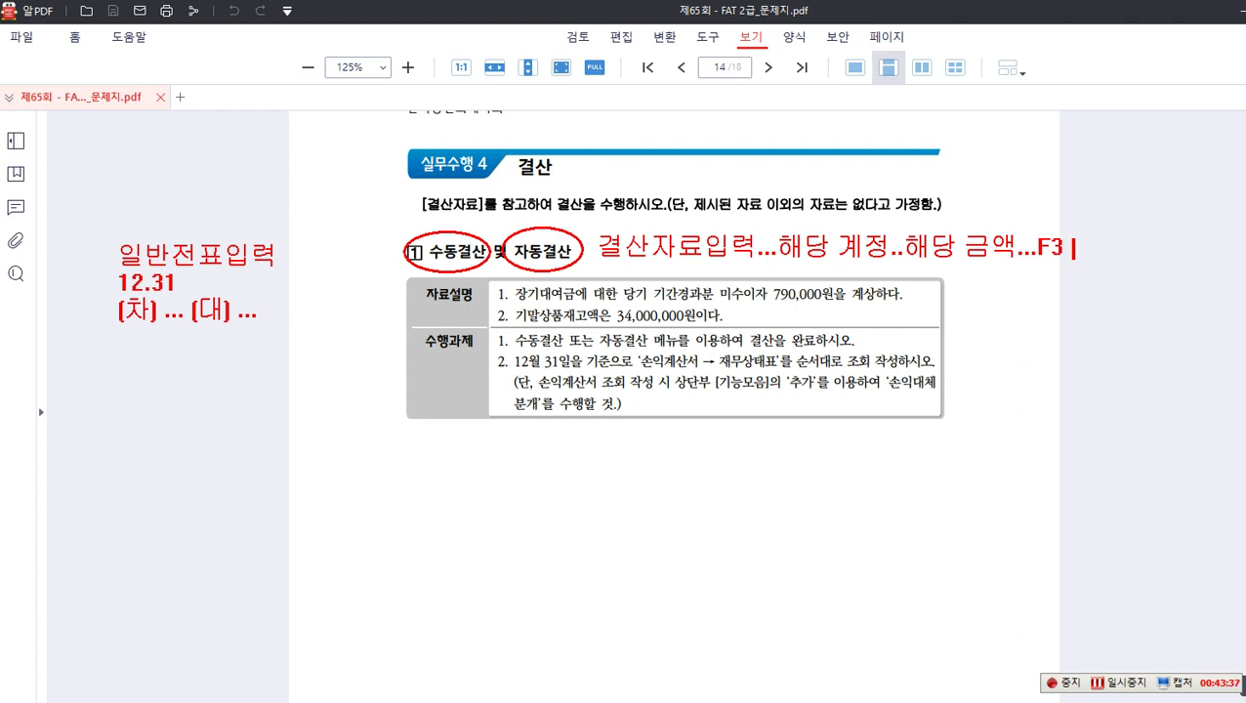
text((wj)
key(BackSpace)
text(전표발행)
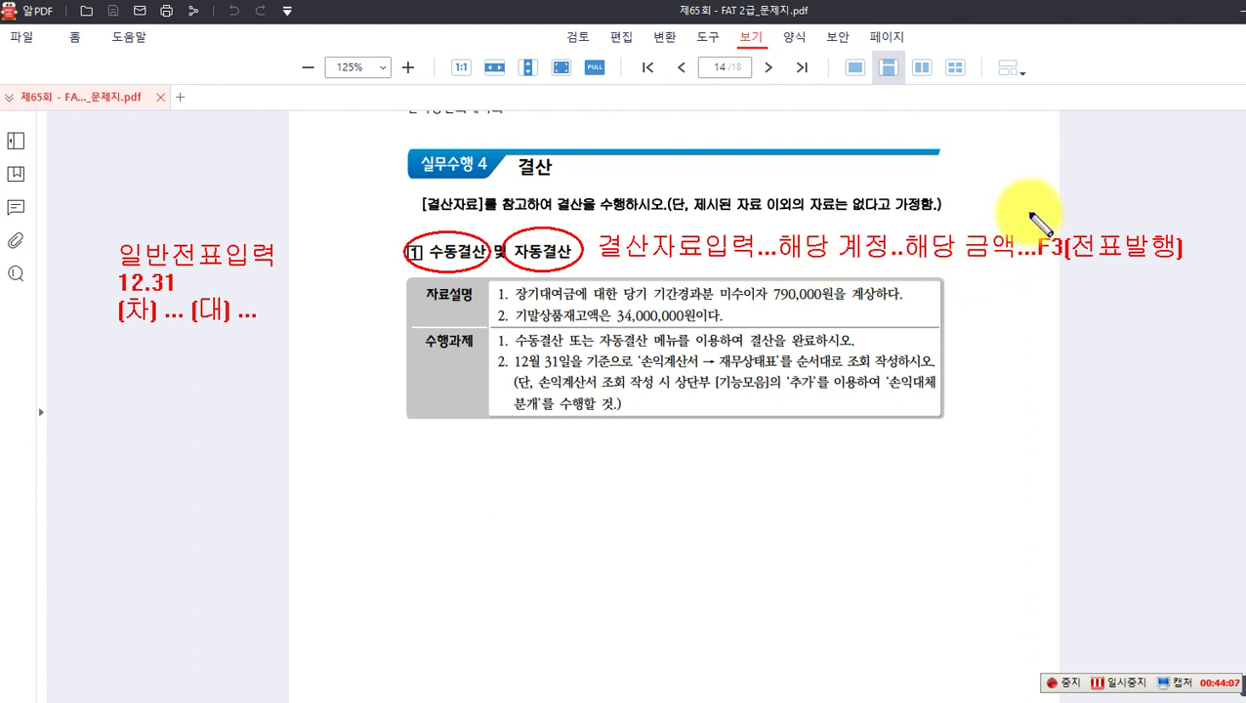
Step: Circle F3, box 장기대여금 and 기간경과분, and note 발생주의 in the margin
drag(1072, 273, 1072, 269)
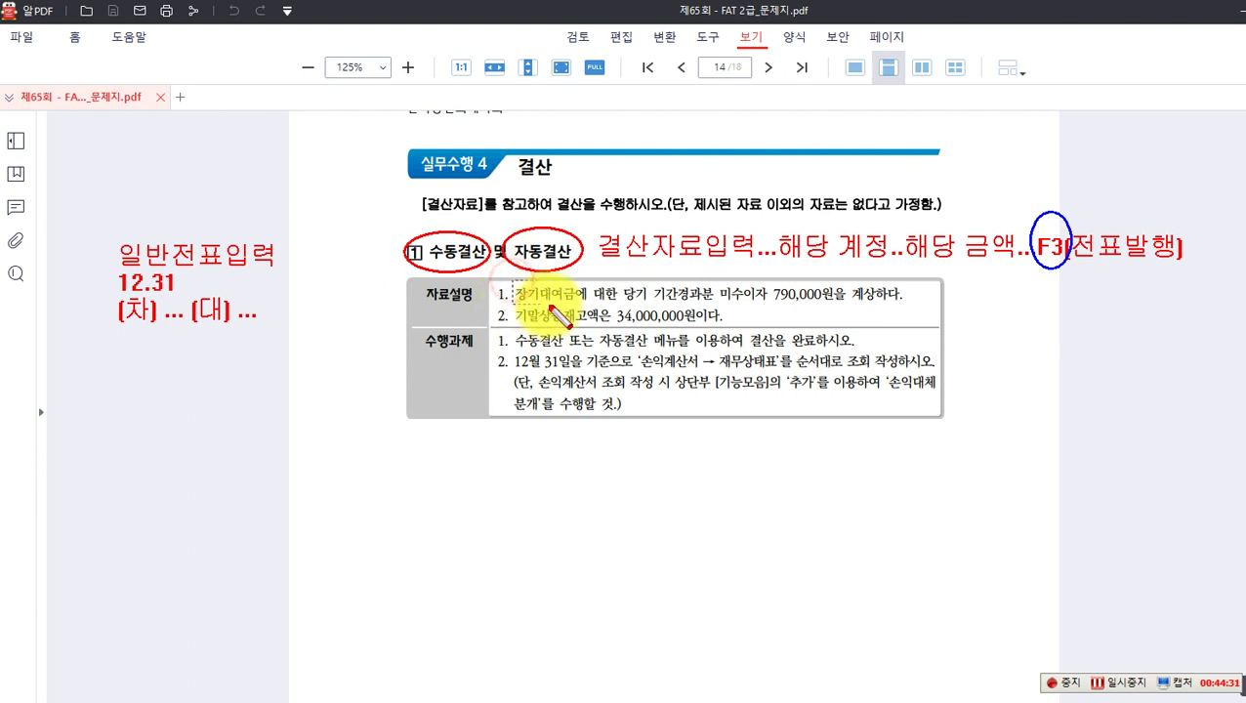
drag(513, 281, 579, 306)
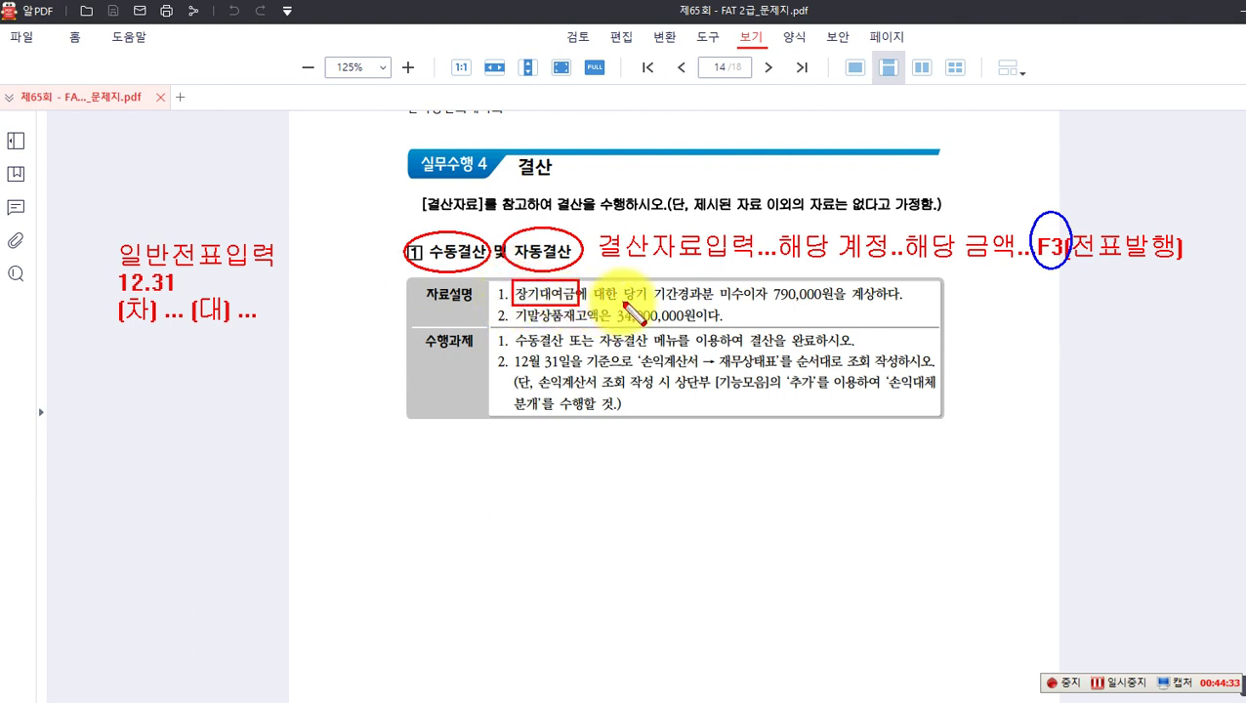
mouse_move(652, 281)
mouse_down()
mouse_move(760, 304)
mouse_move(719, 303)
mouse_up()
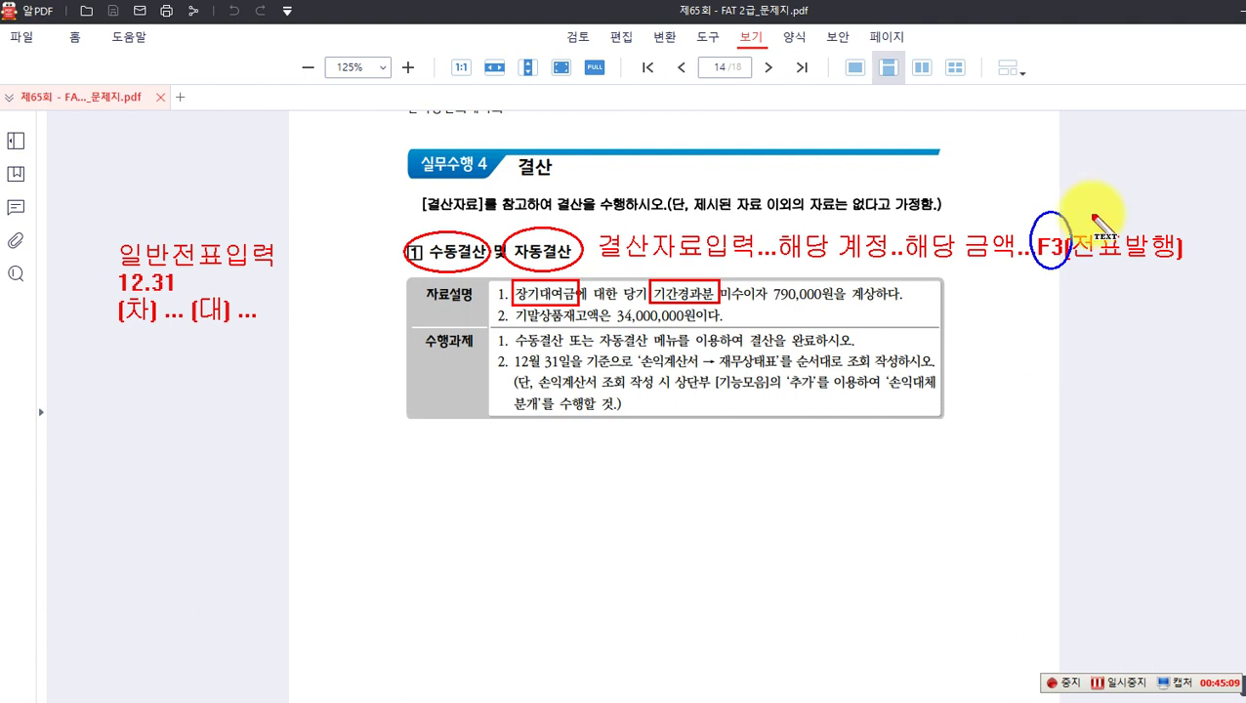
click(304, 291)
text(발생주의)
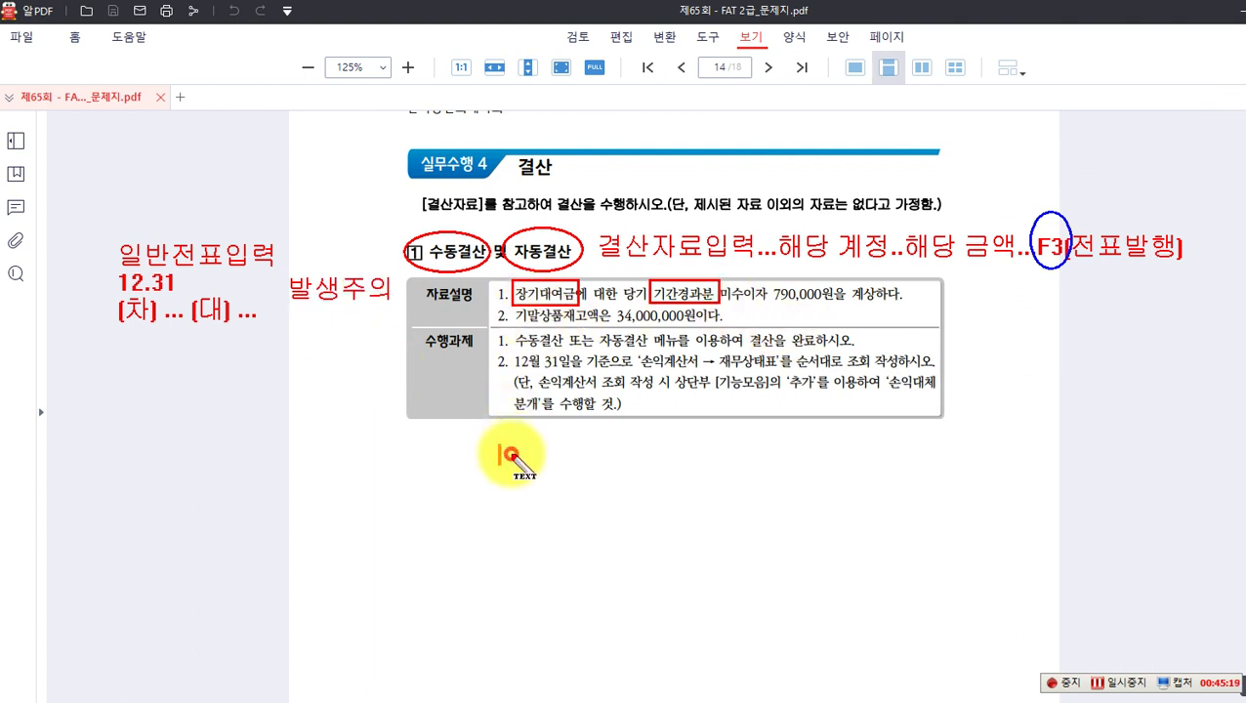
Step: Write the entry '12.31 (차) 미수이자(미수금) 790,000 (대) 이자수익 790,000'
text([ㅊ)
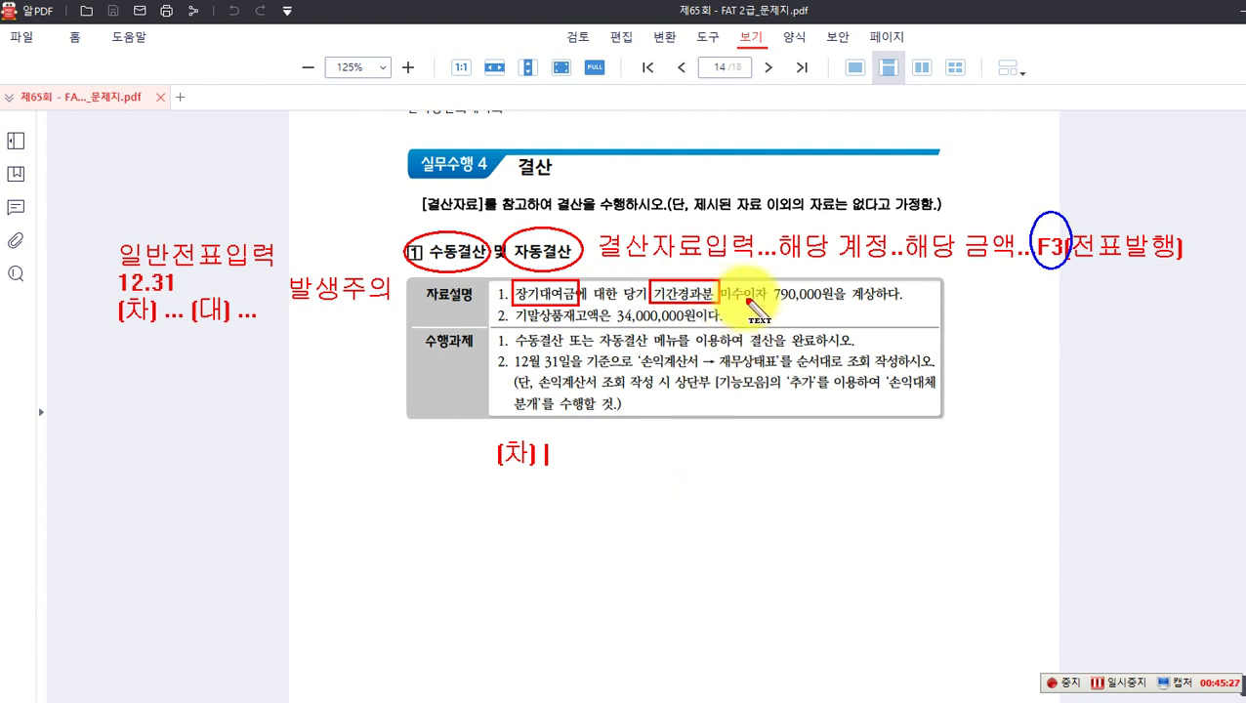
text(미수이자)
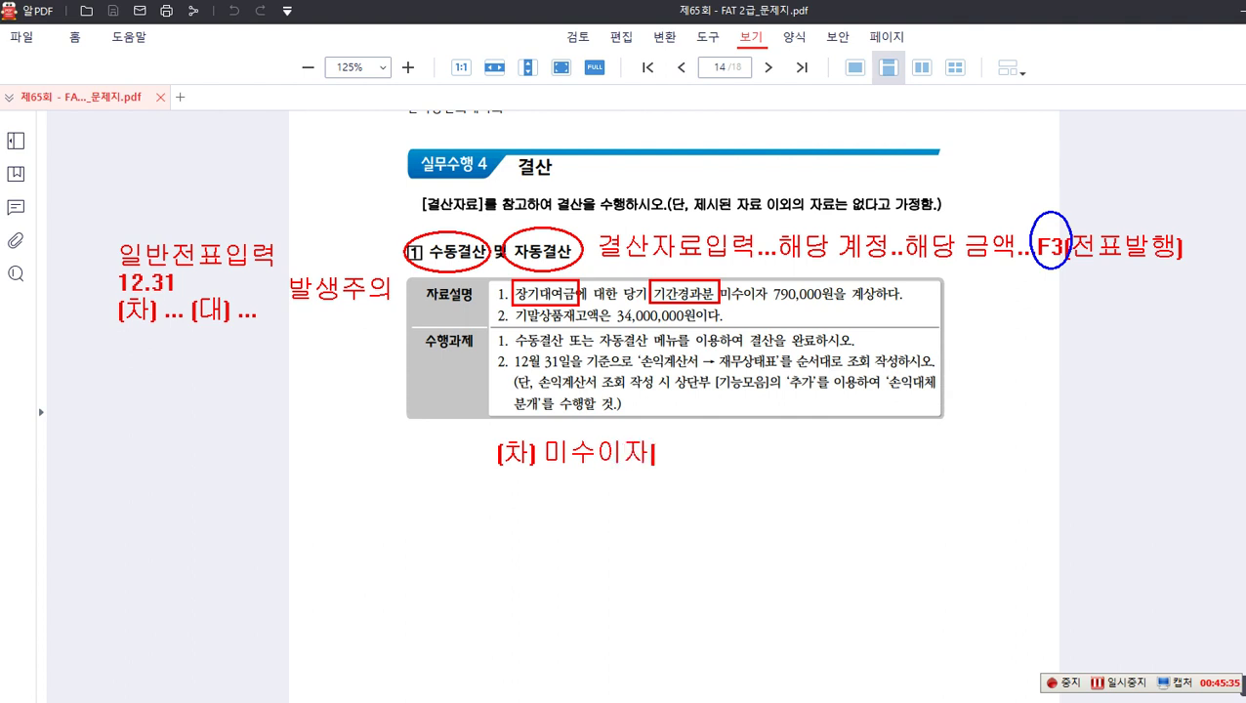
text((미수금) 79)
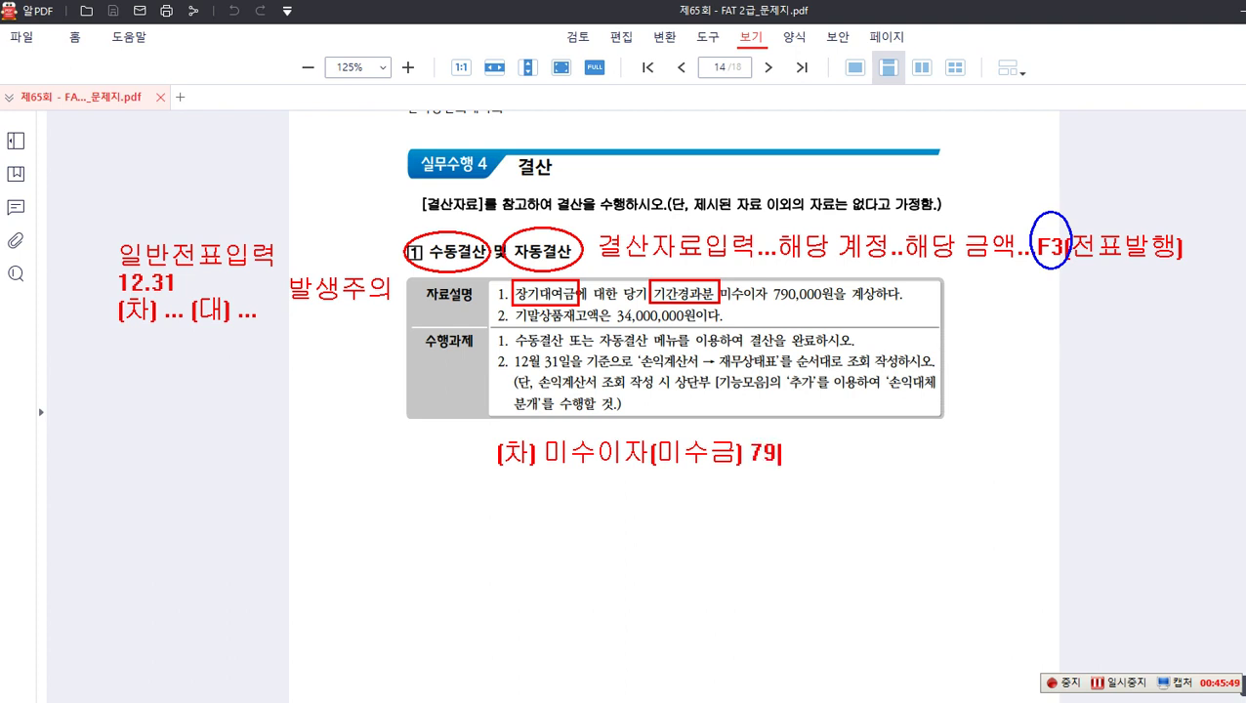
text(0,000)
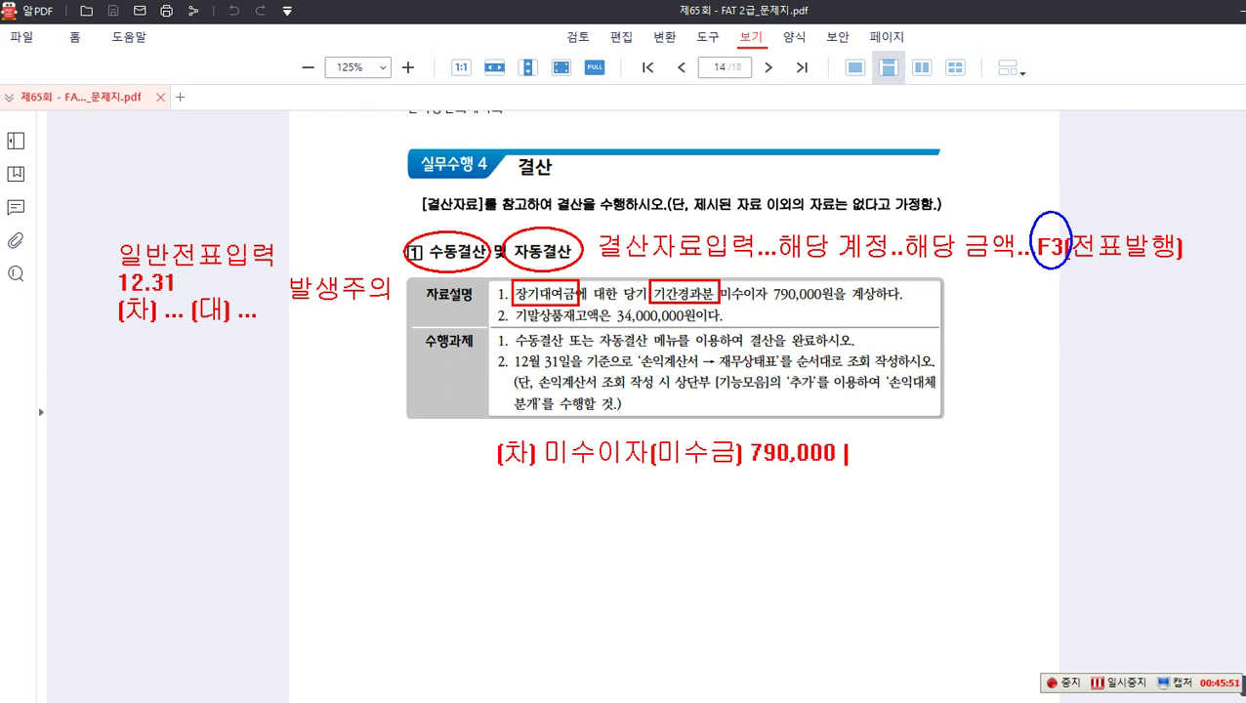
text(  (대)
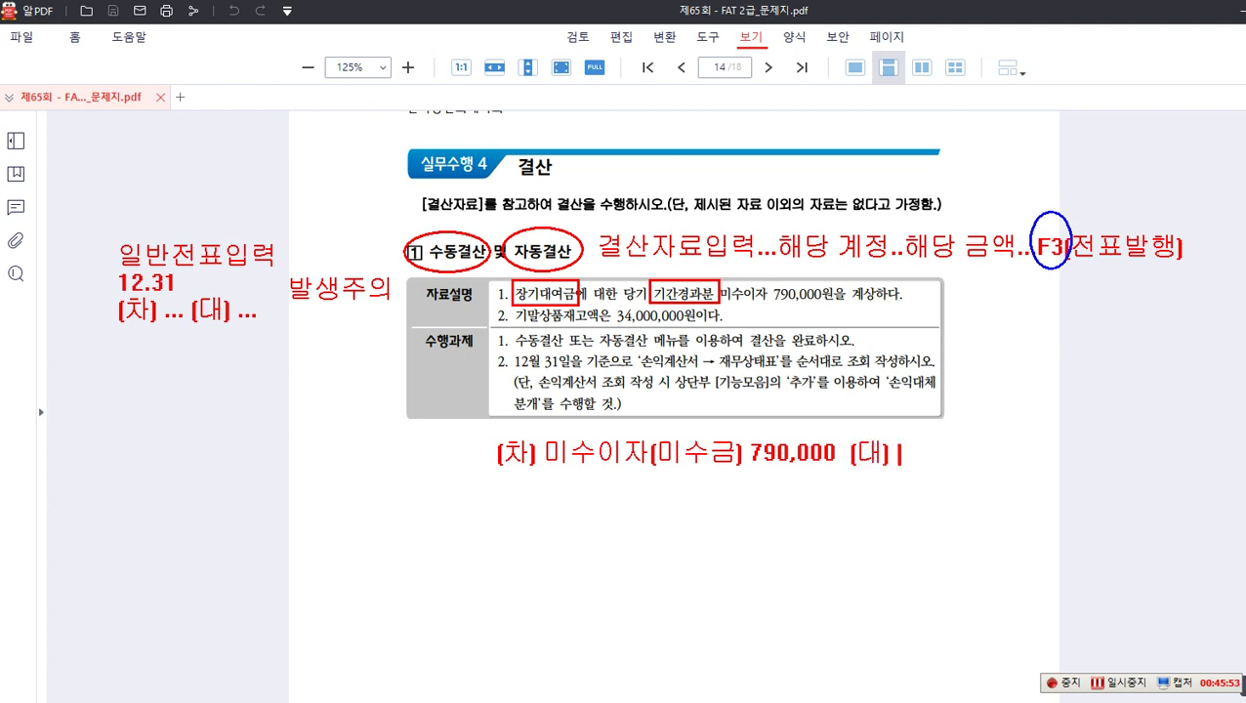
text() 이자수익)
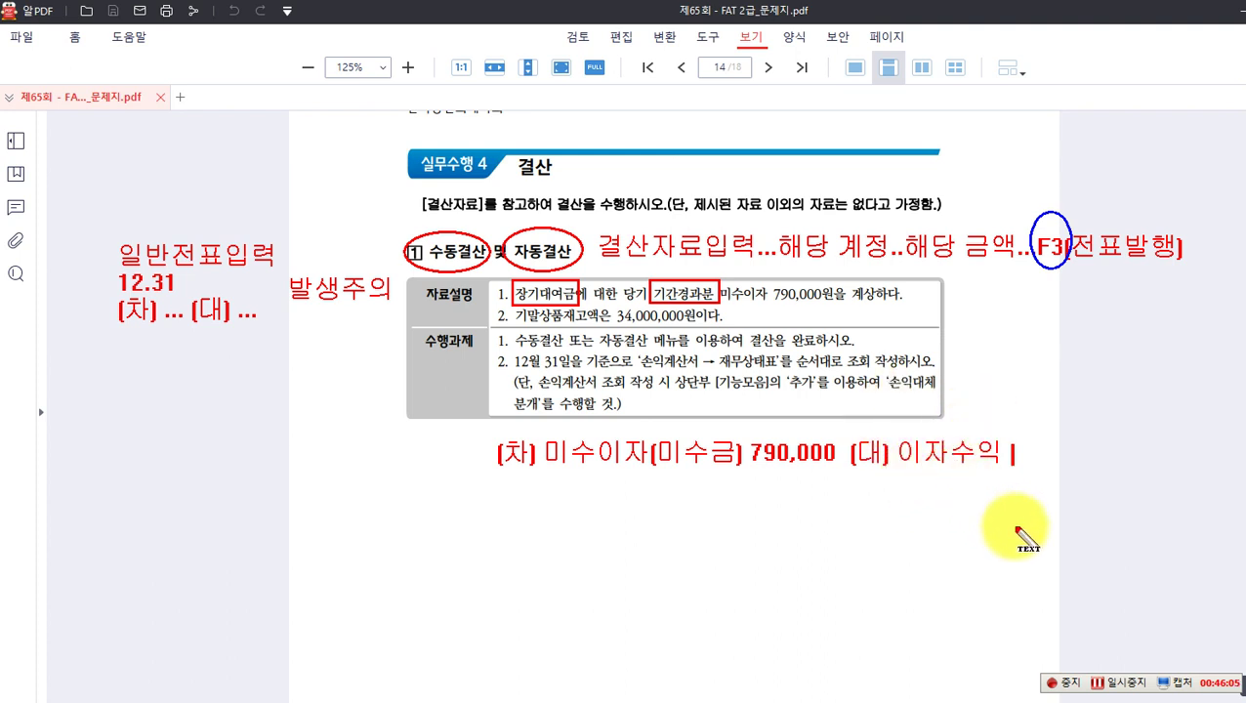
text(790,000)
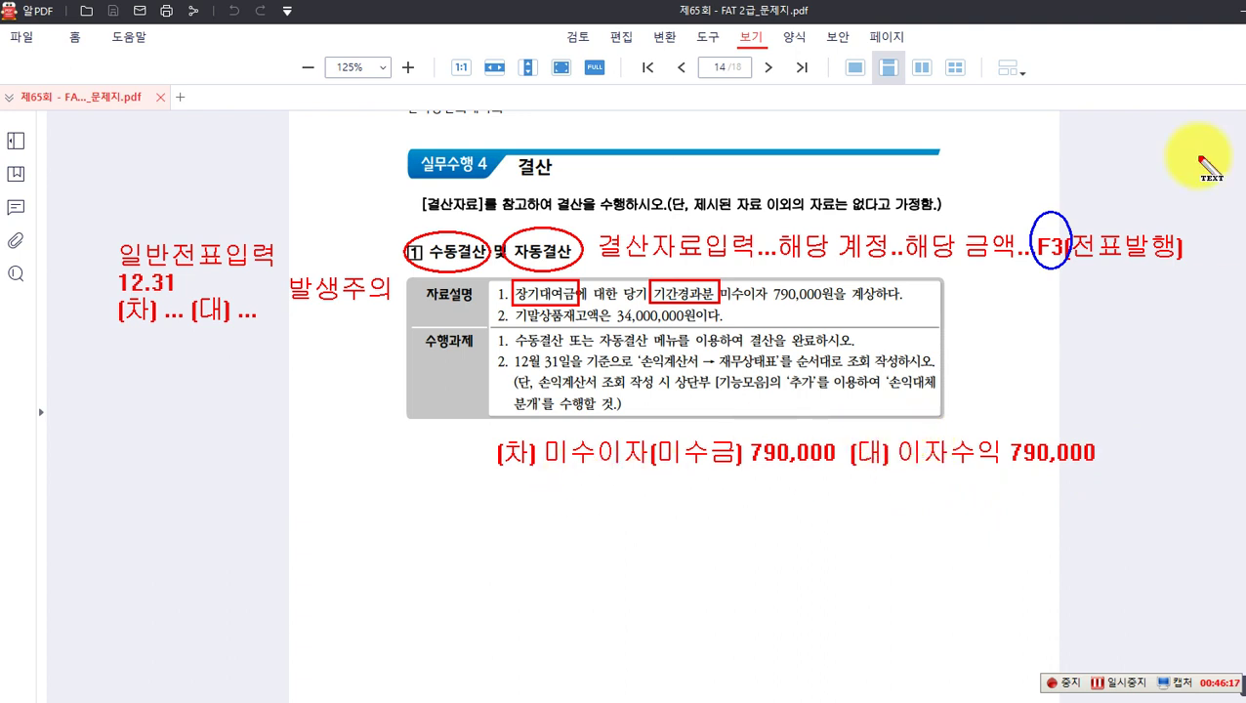
click(362, 455)
text(12.31.)
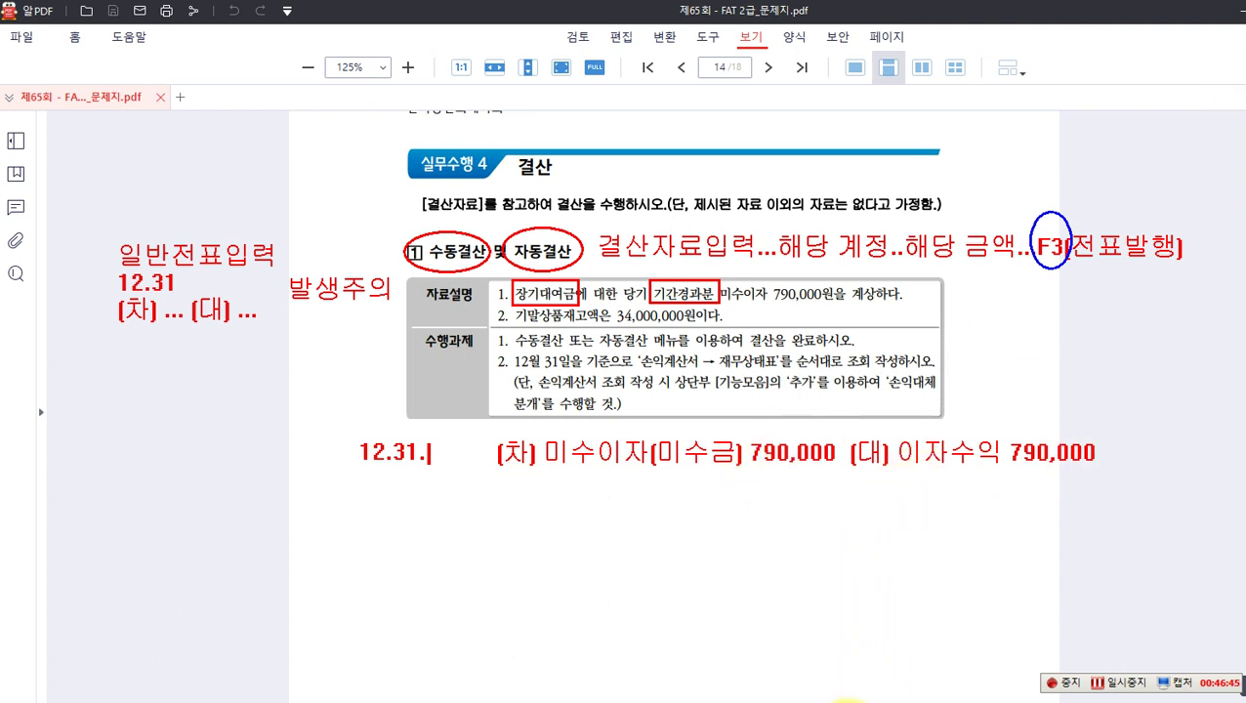
key(alt+Tab)
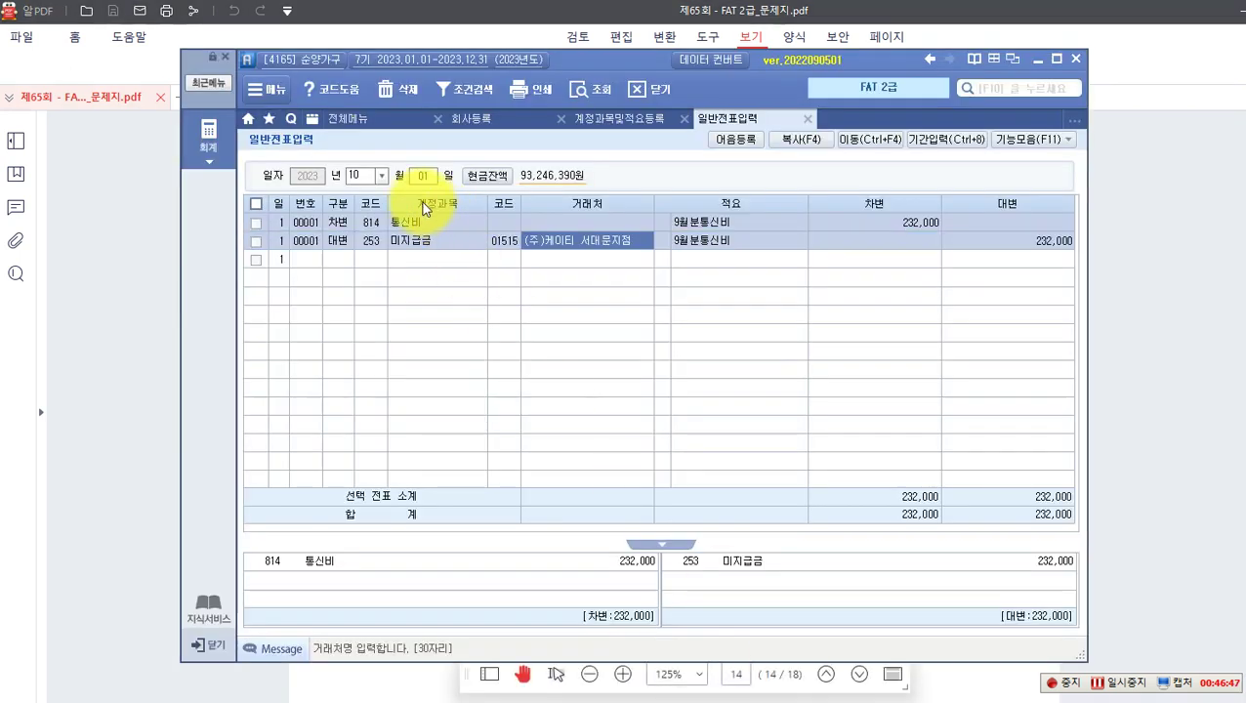
Step: Start a December 31 voucher with a 차변 line of 116 미수수익 790,000
click(381, 174)
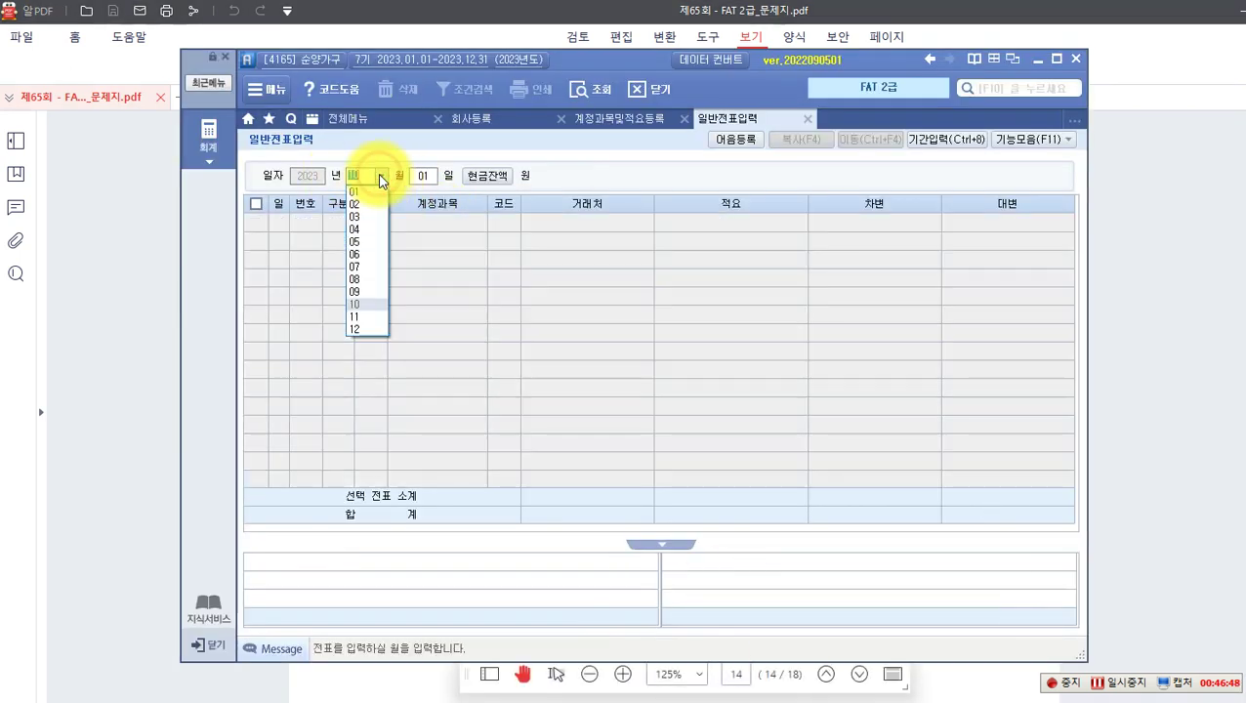
click(361, 332)
text(1)
key(Return)
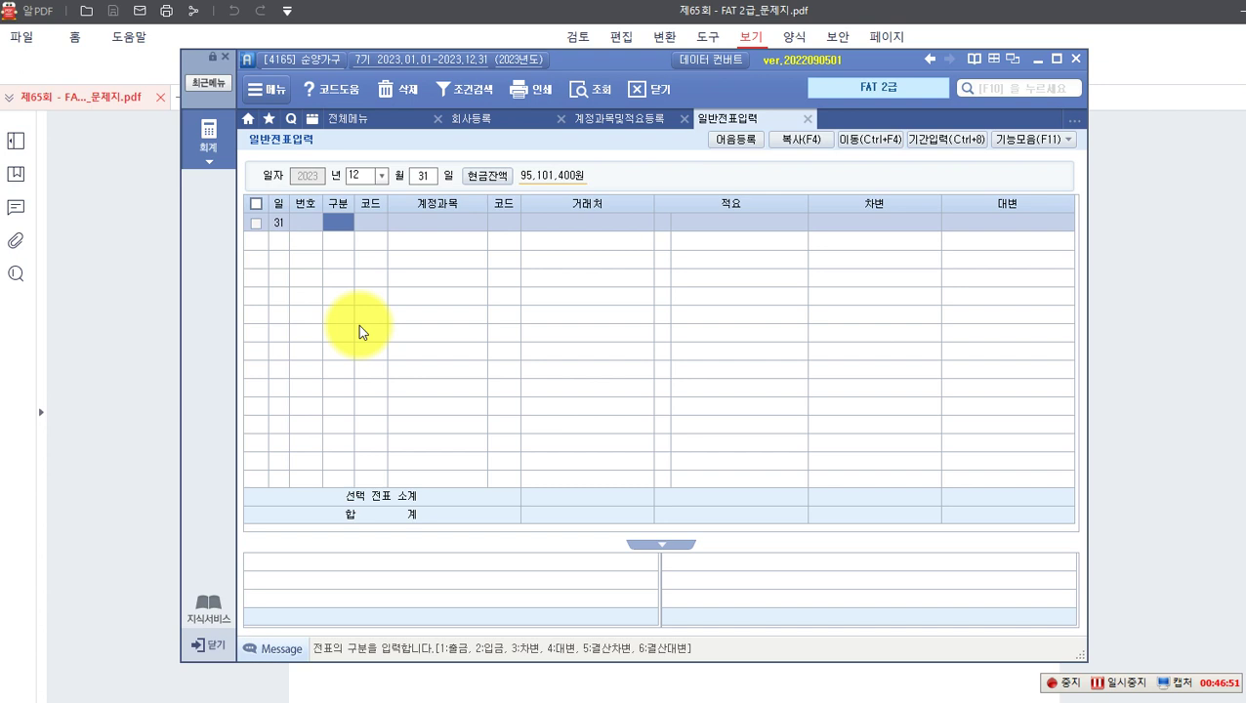
text(3)
key(Return)
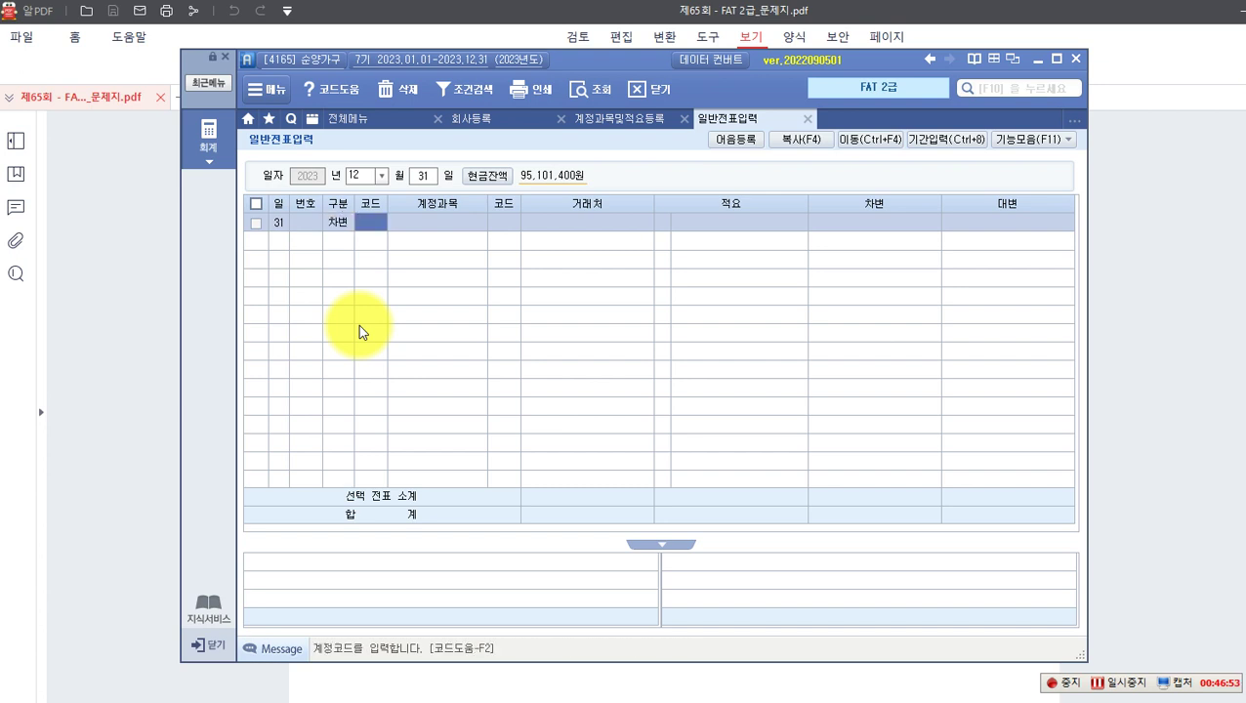
key(F2)
text(미수이자)
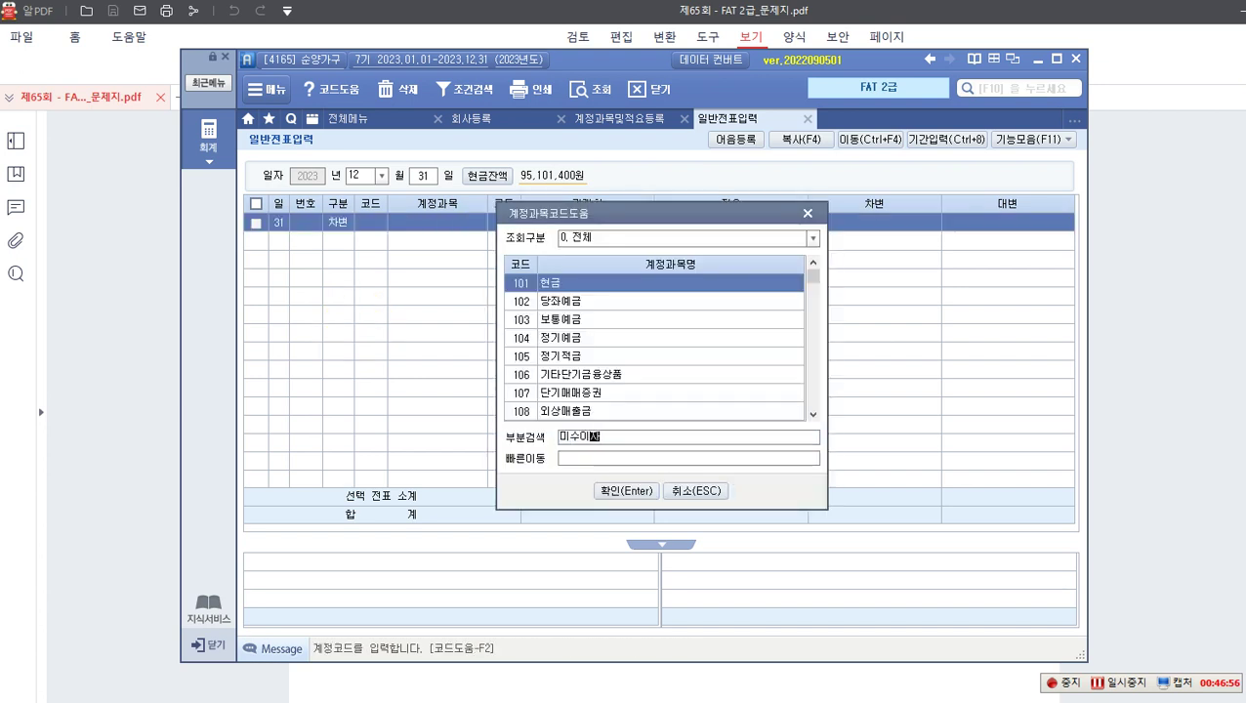
key(Return)
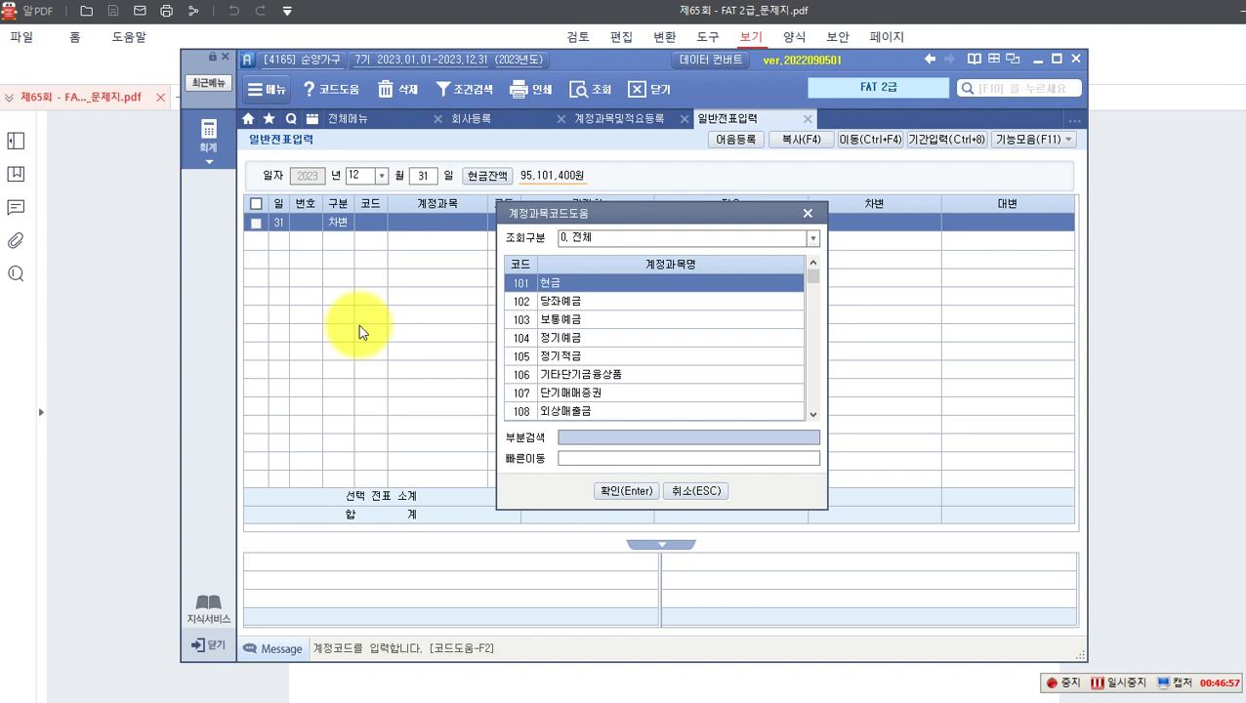
text(ㅁ)
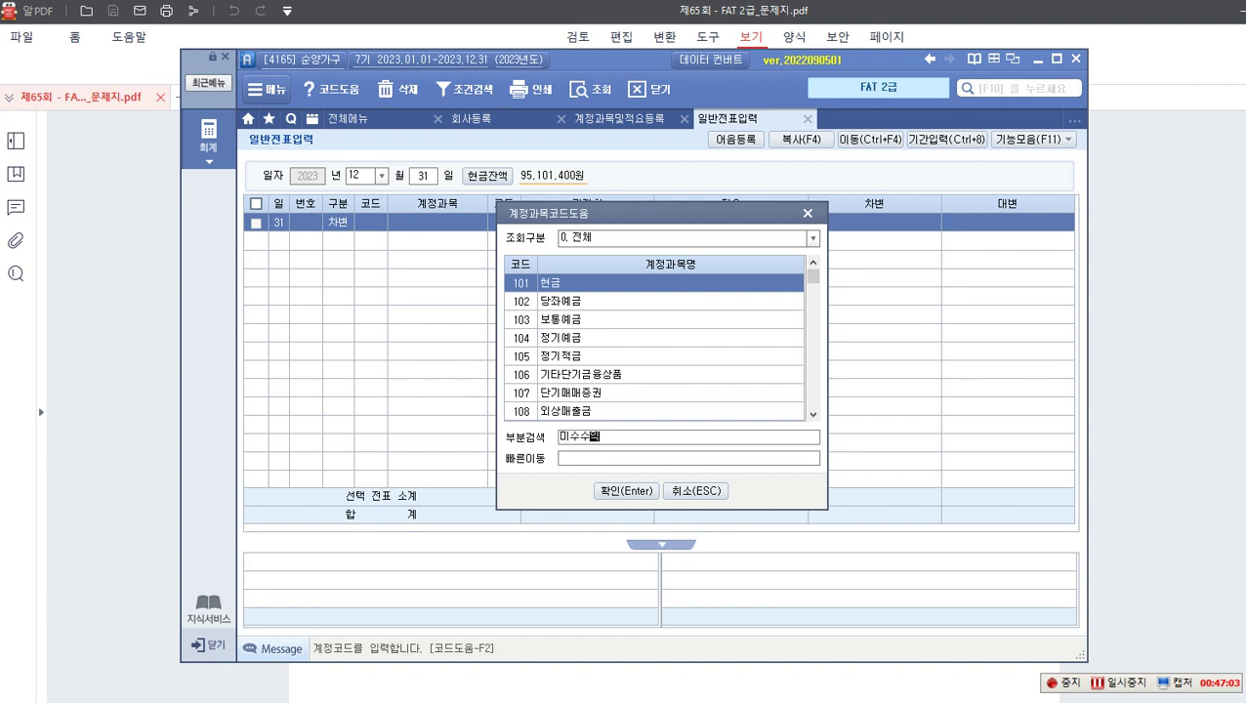
key(Return)
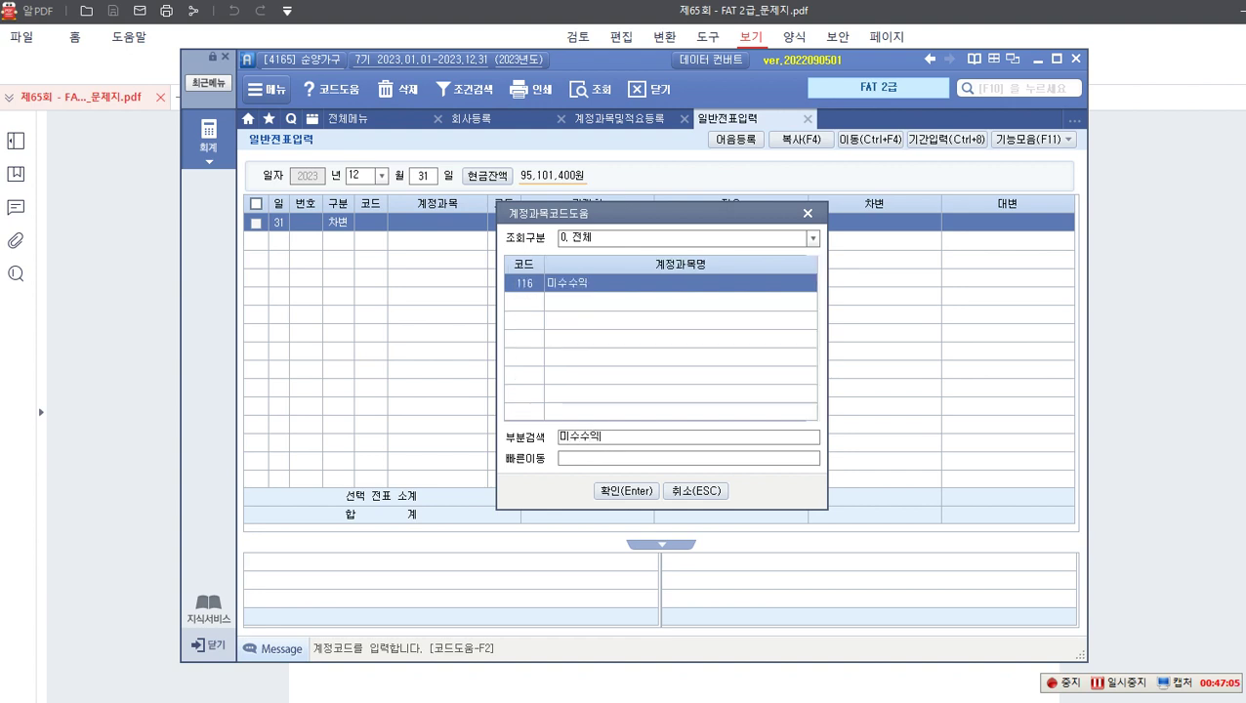
key(Return)
key(Return)
key(Return)
key(Return)
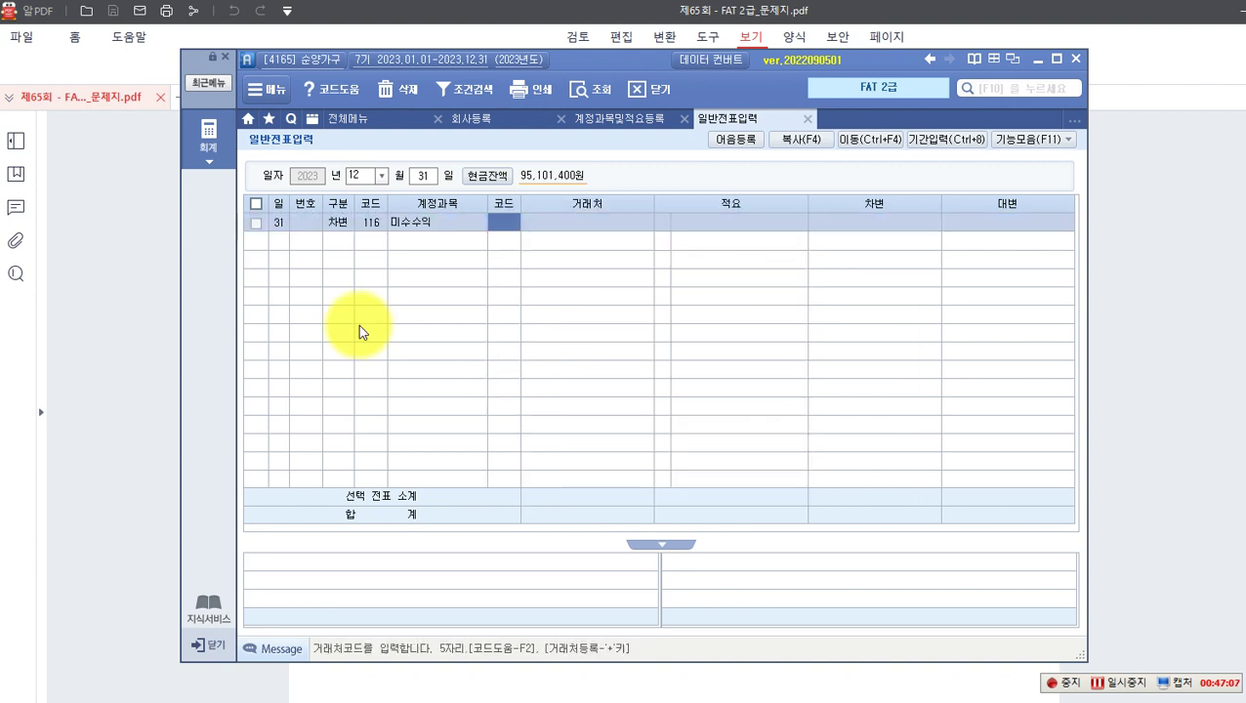
key(Return)
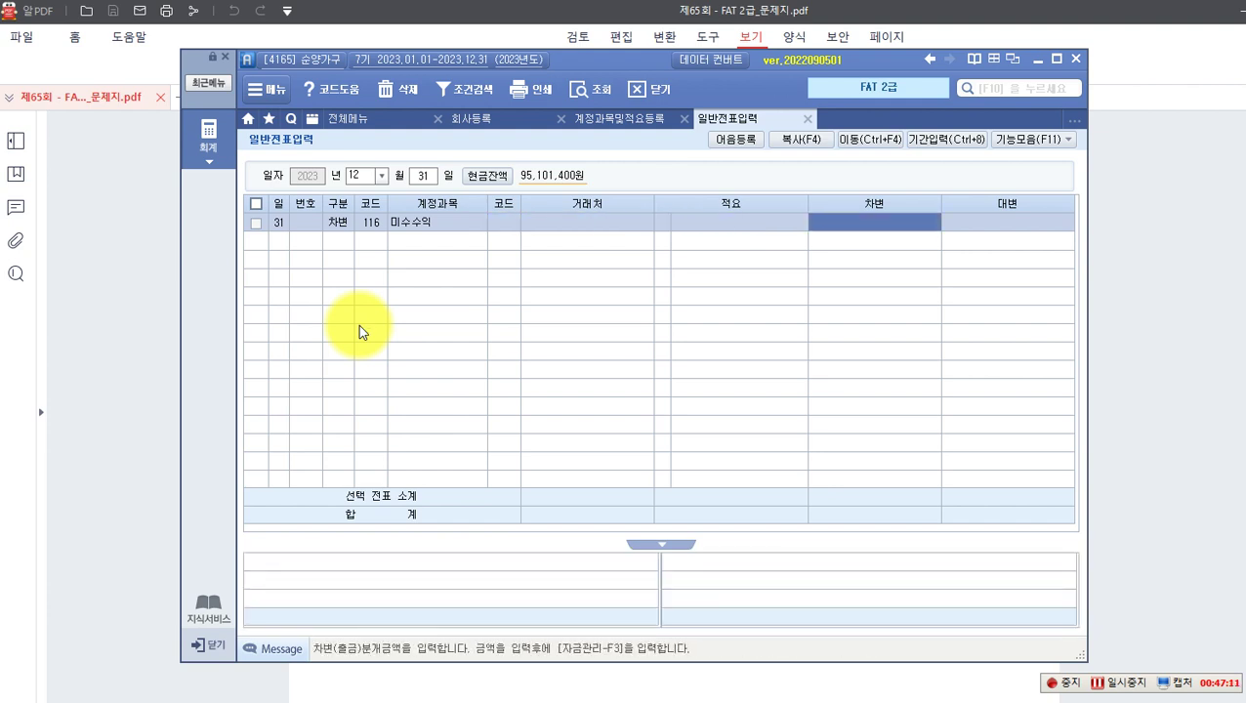
text(7900000)
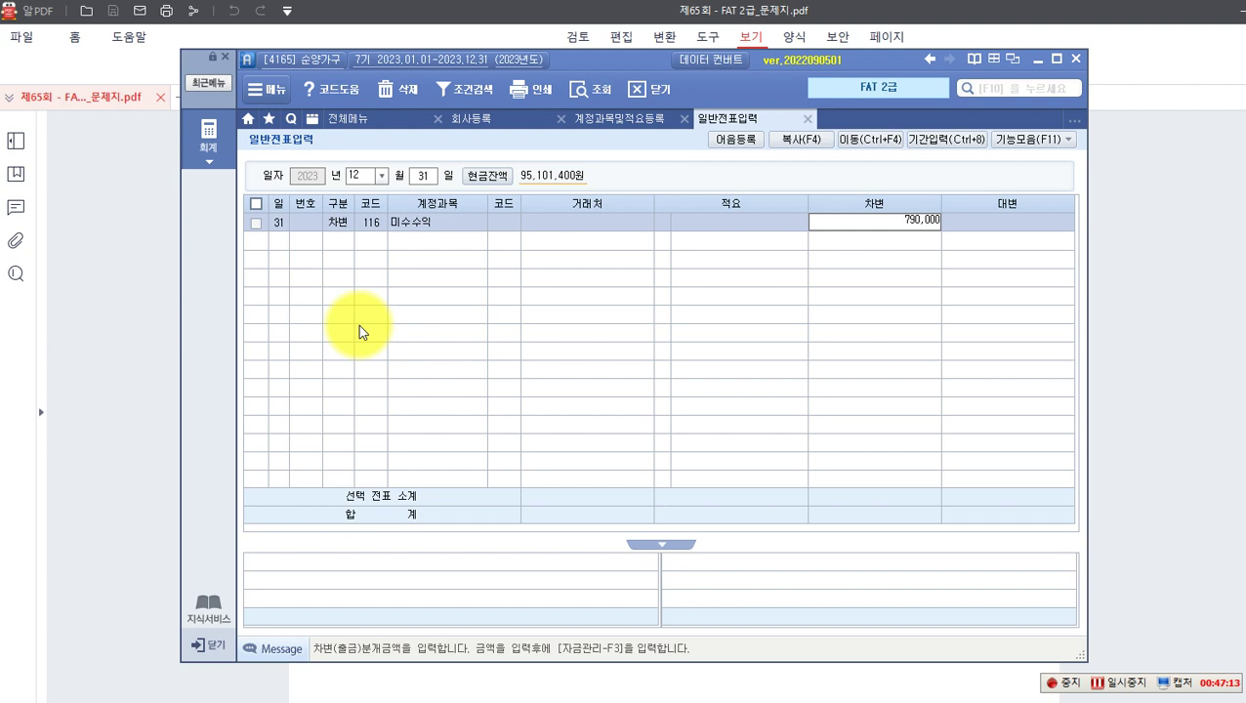
key(Return)
Step: Add the 대변 line 901 이자수익 790,000 and check the completed entry
text(3)
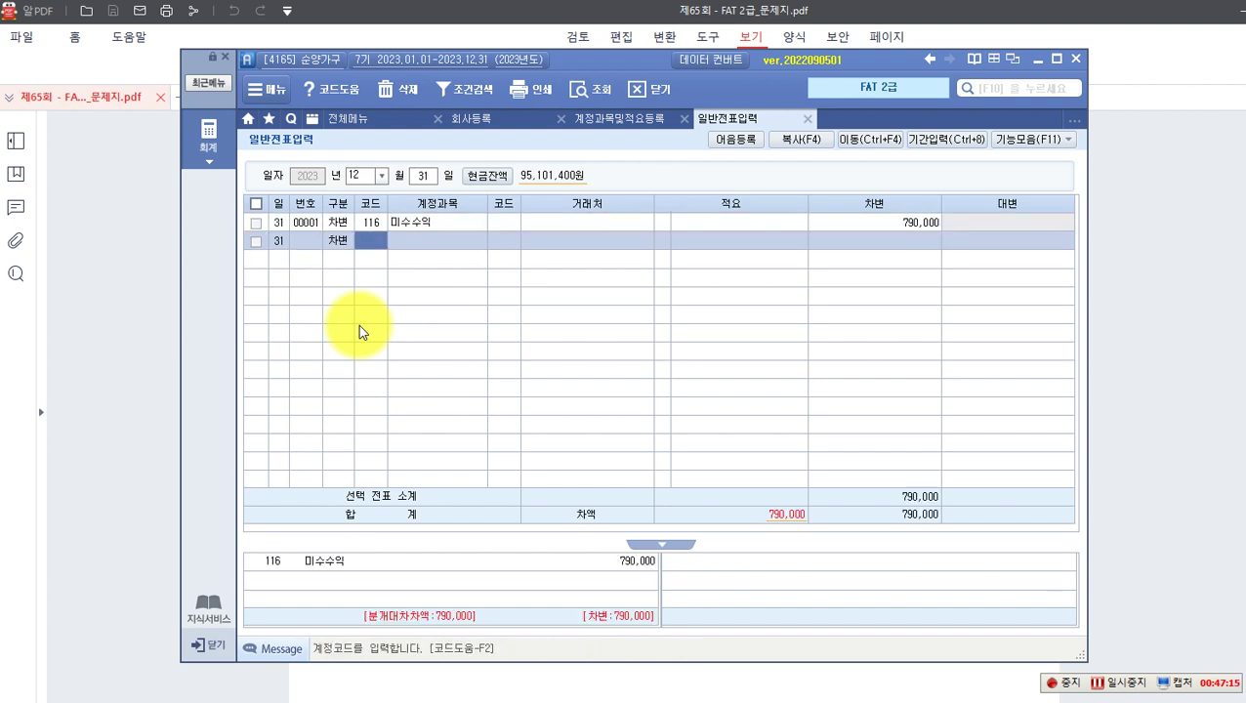
key(Left)
text(4)
key(F2)
text(이자)
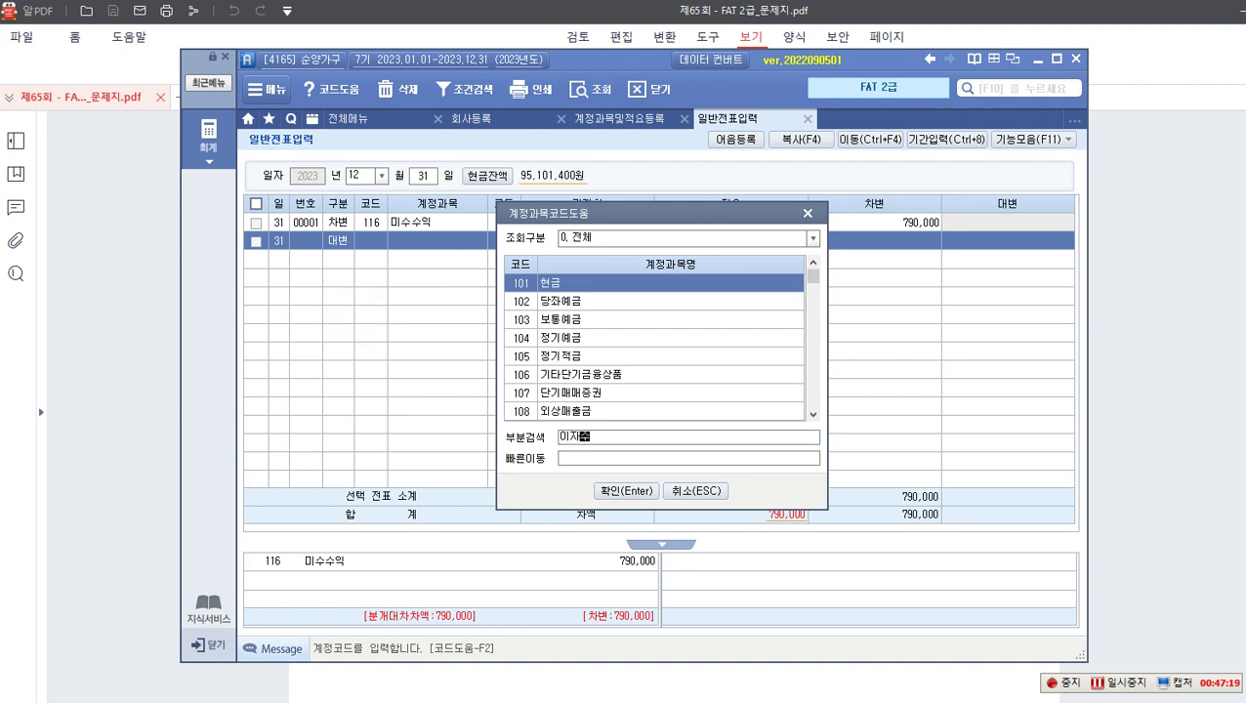
text(수)
key(Return)
key(Return)
key(Return)
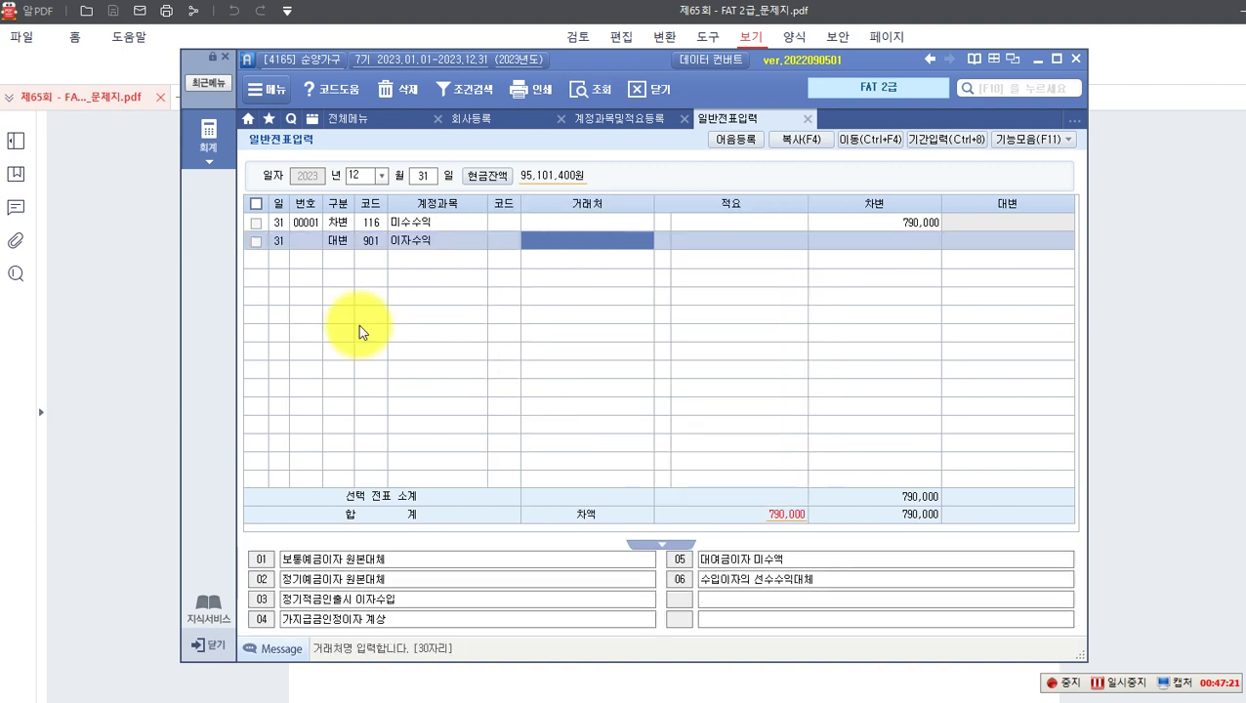
key(Return)
key(Return)
text(790,000)
key(Return)
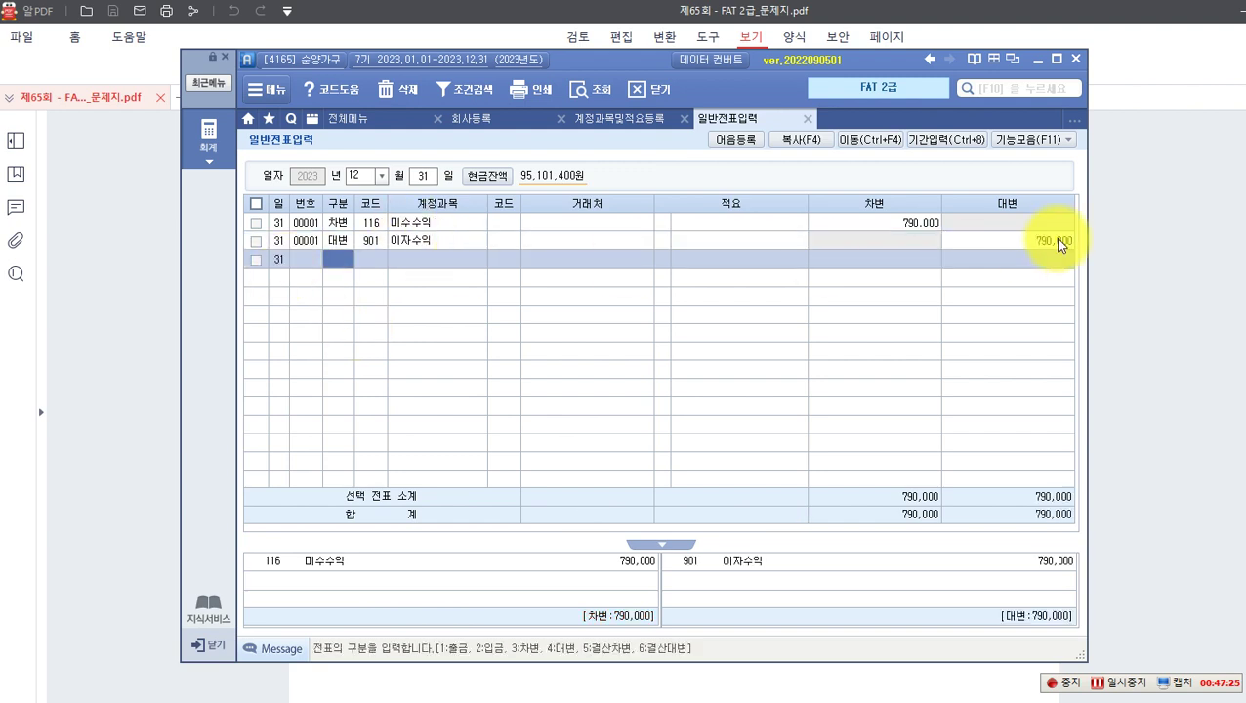
click(1059, 244)
click(479, 261)
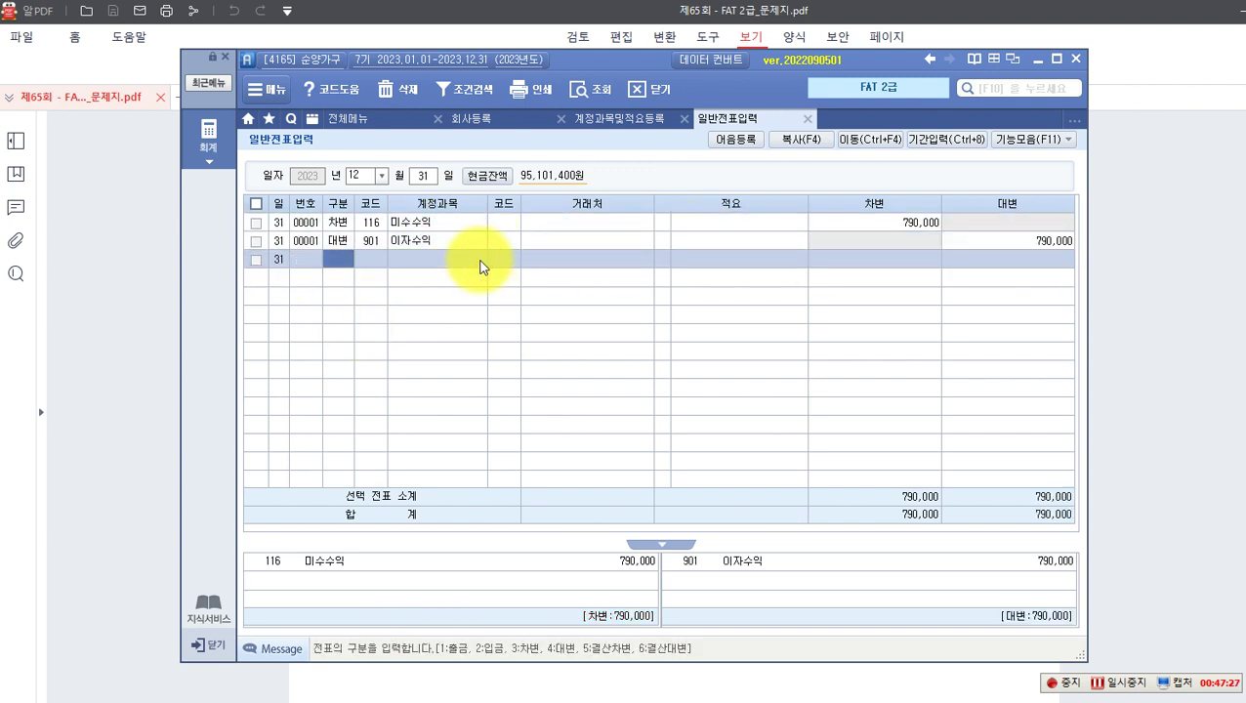
click(153, 348)
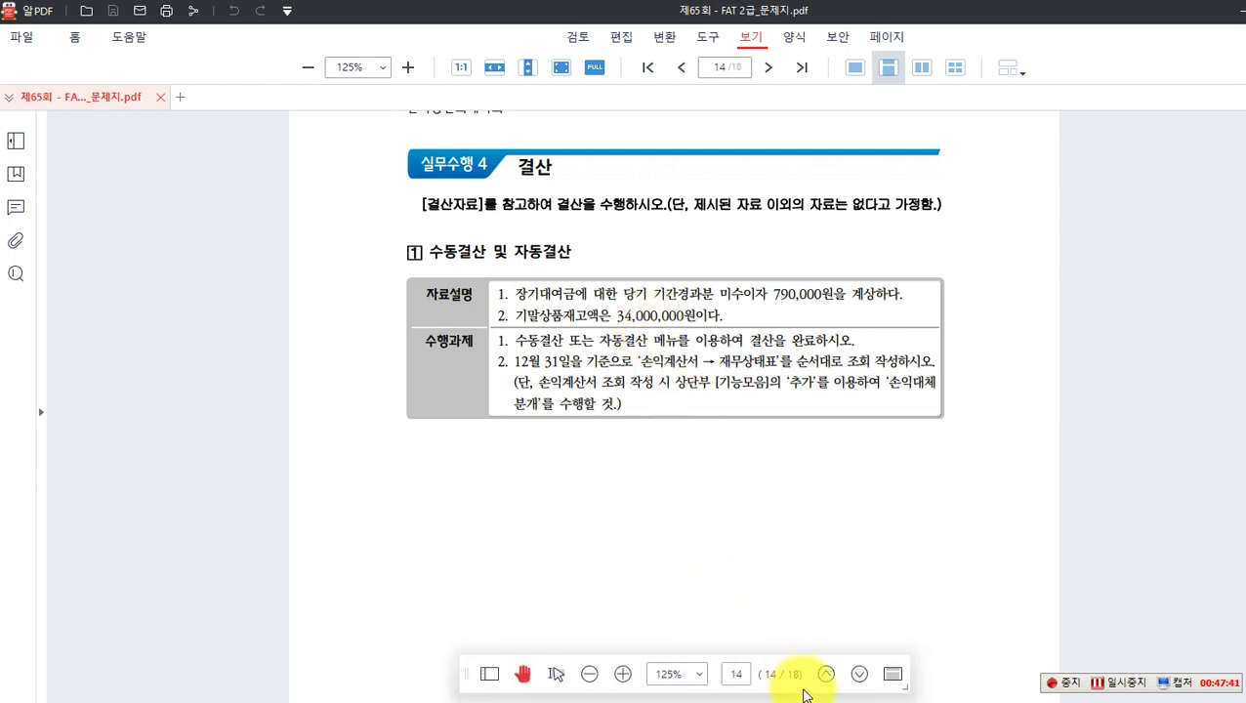
Step: Load 결산자료입력 for months 01–12, confirm 매출원가 및 경비선택, and go to 기말 상품 재고액
click(810, 701)
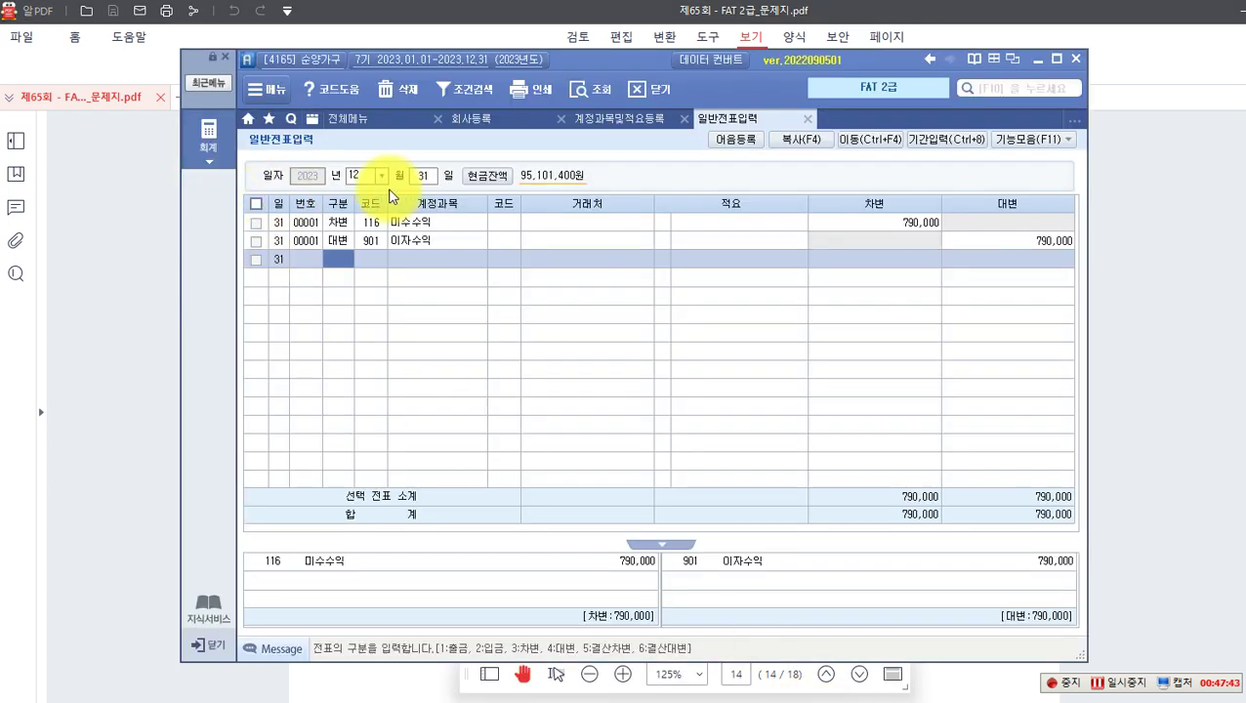
click(208, 133)
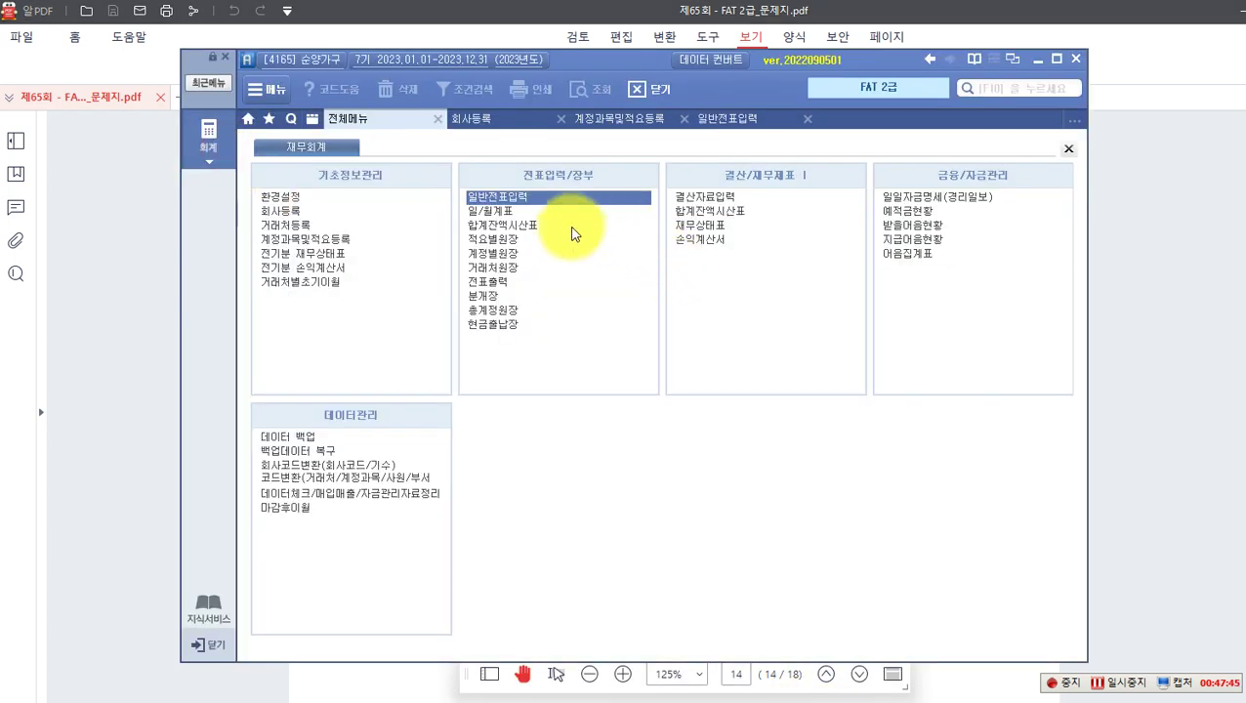
click(693, 200)
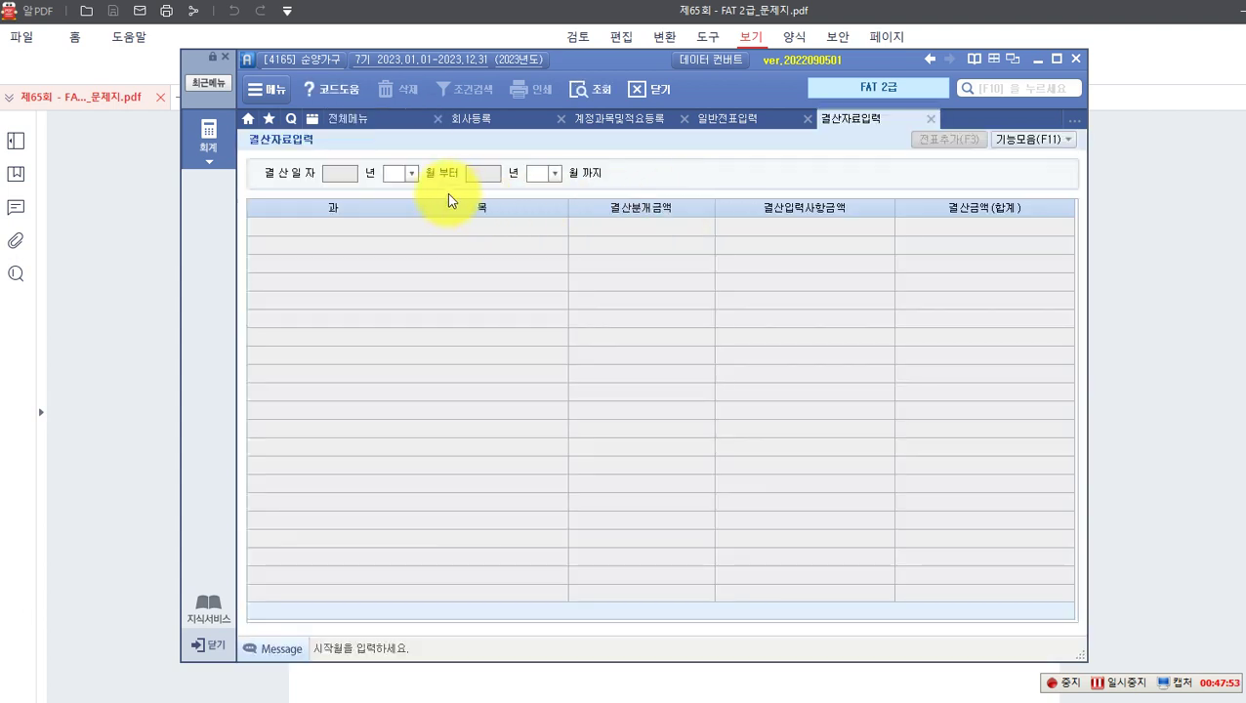
click(411, 174)
click(399, 190)
click(554, 174)
click(538, 330)
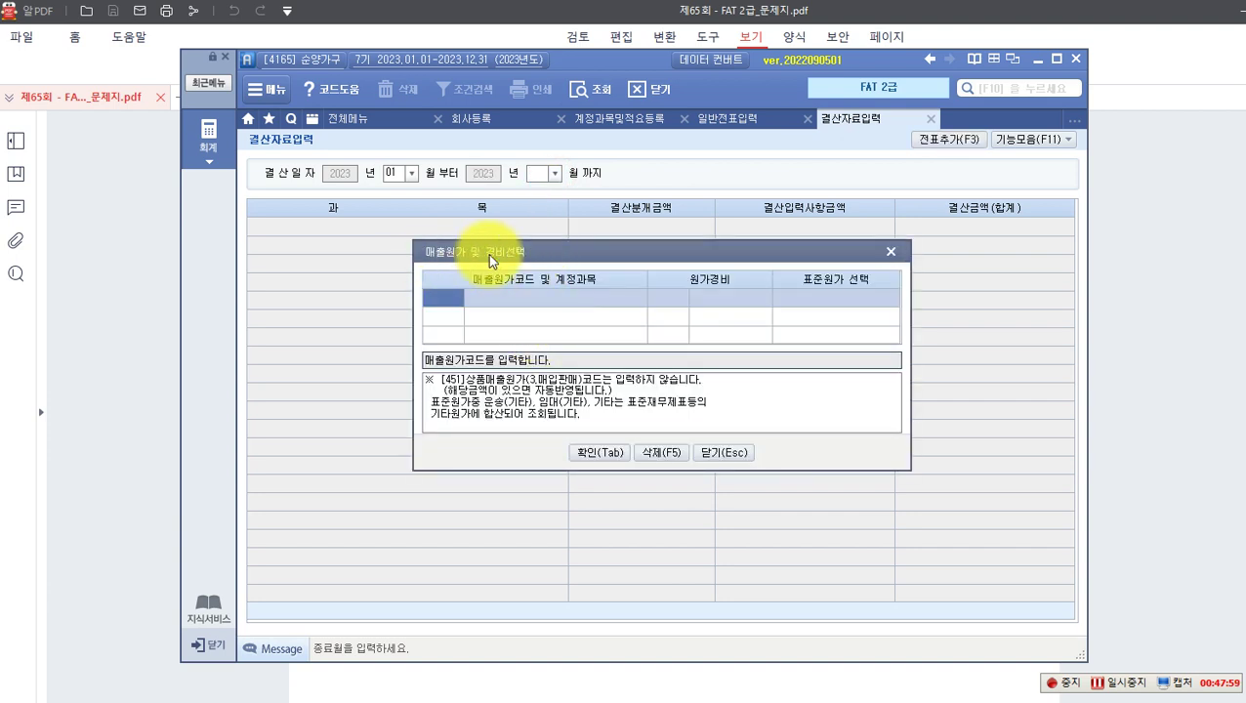
click(605, 454)
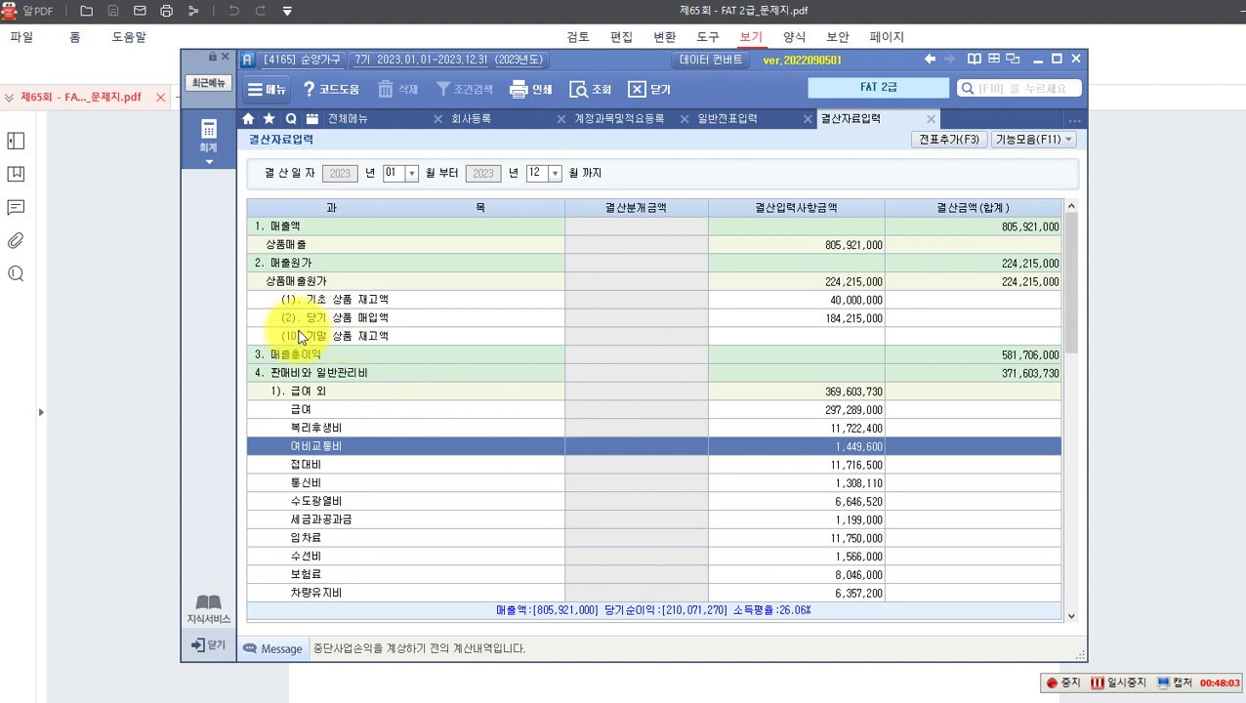
click(312, 339)
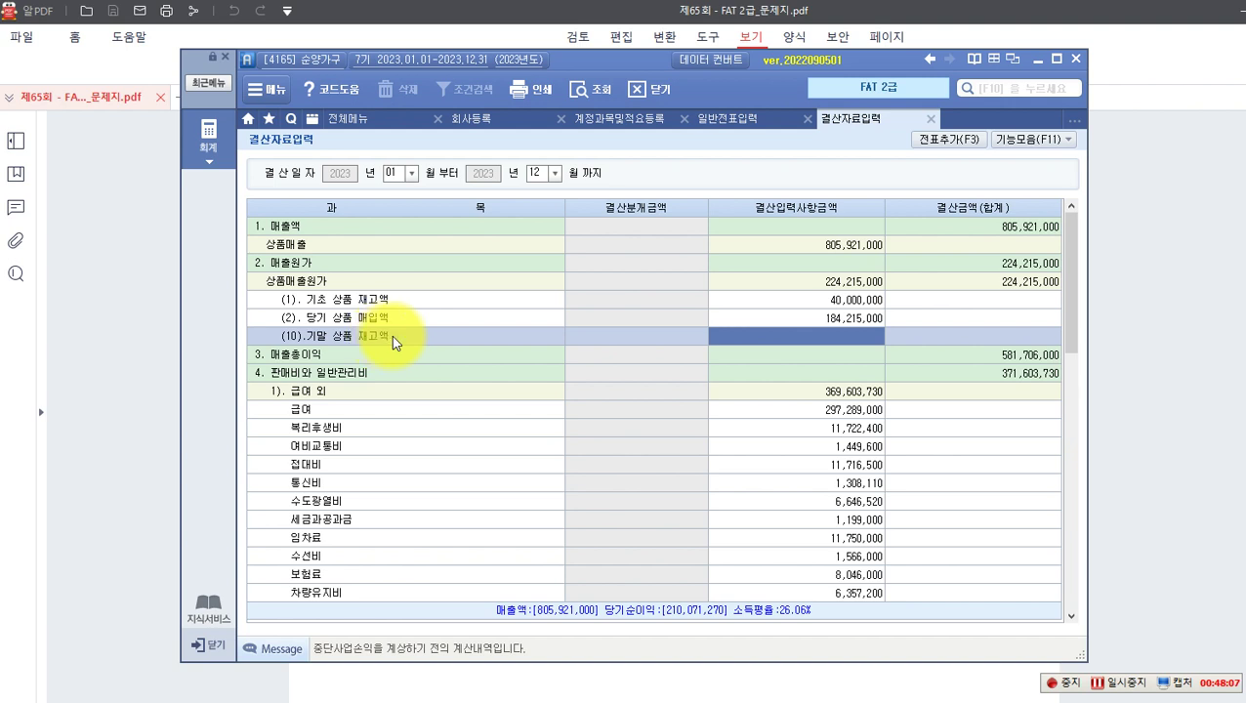
Step: Enter 34,000,000 as ending merchandise inventory, add the closing entries to the journal, and return to the PDF
text(5)
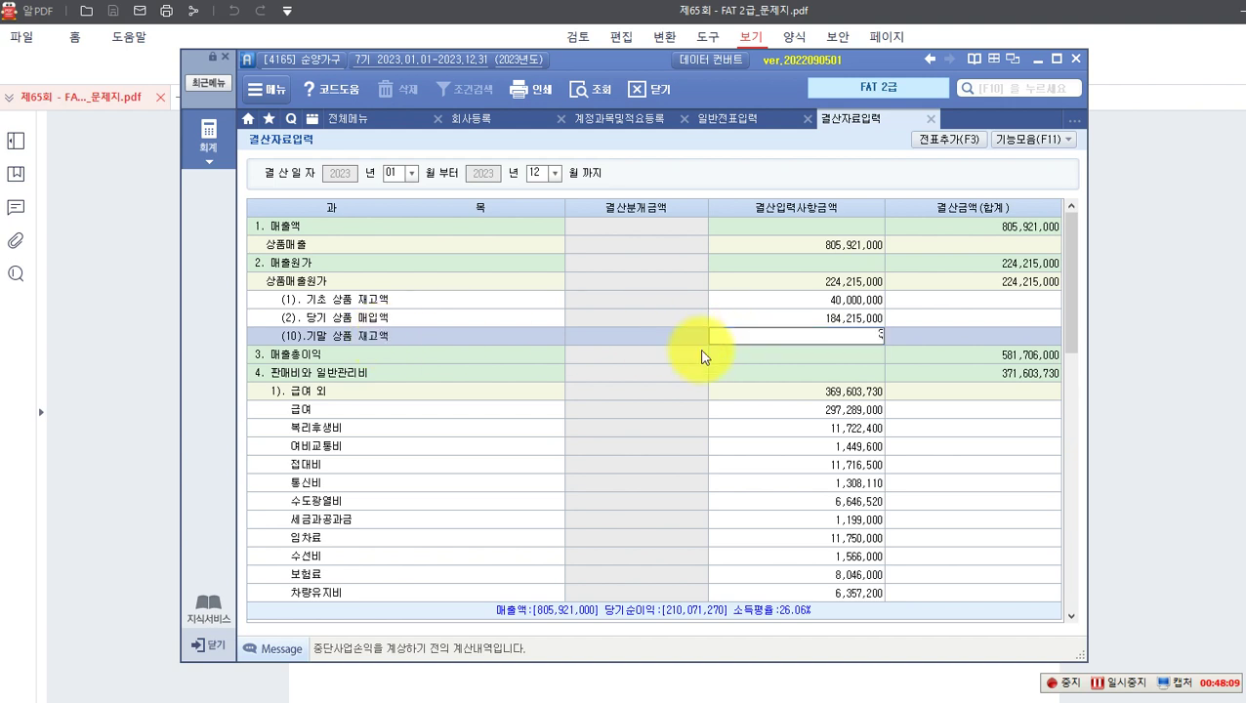
key(Return)
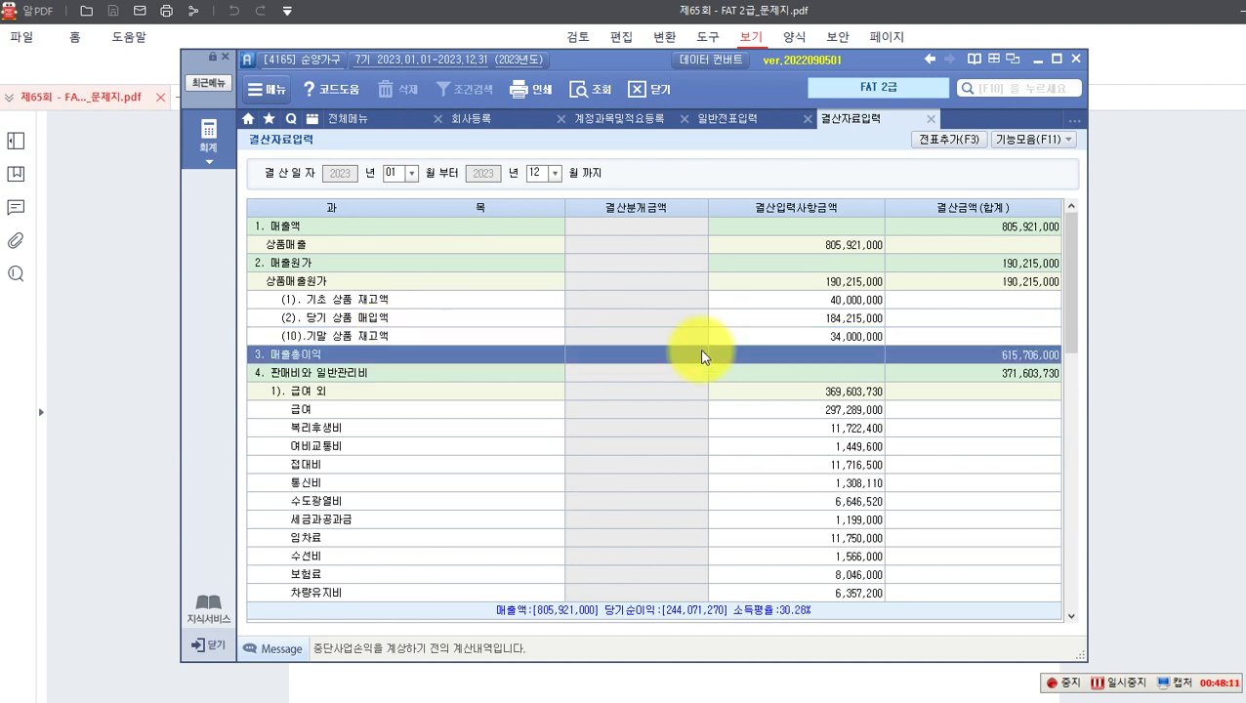
click(946, 142)
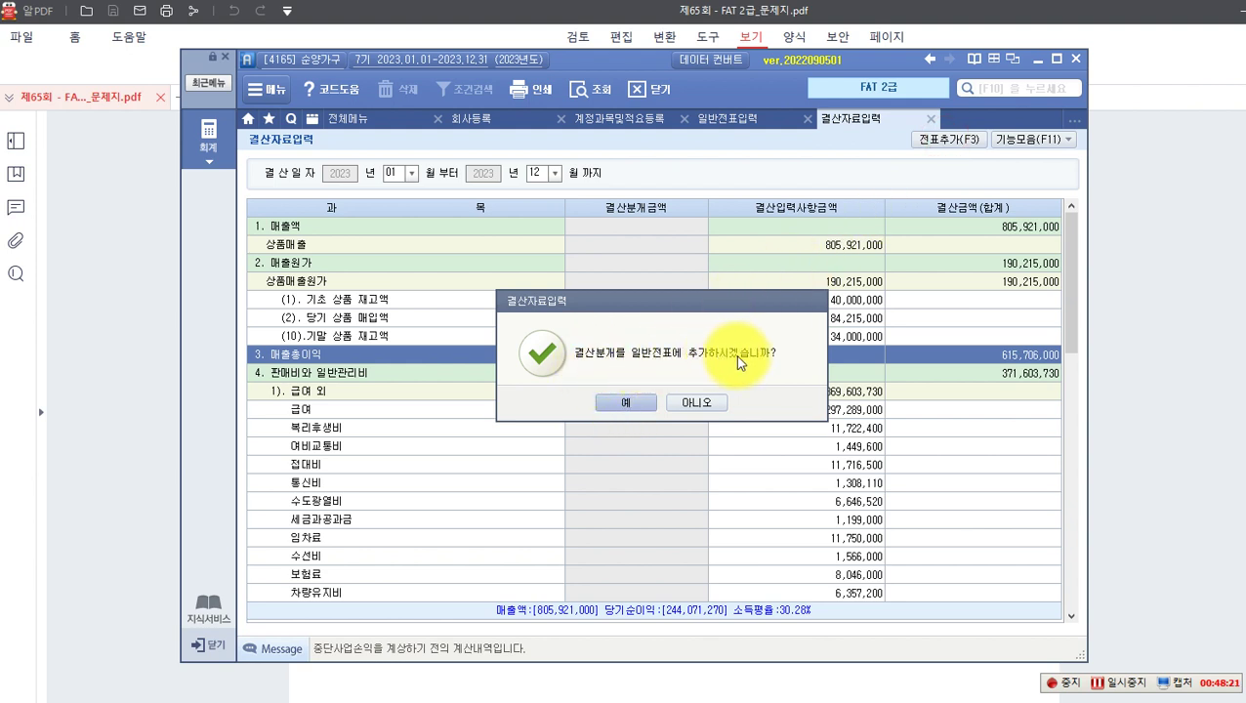
click(627, 404)
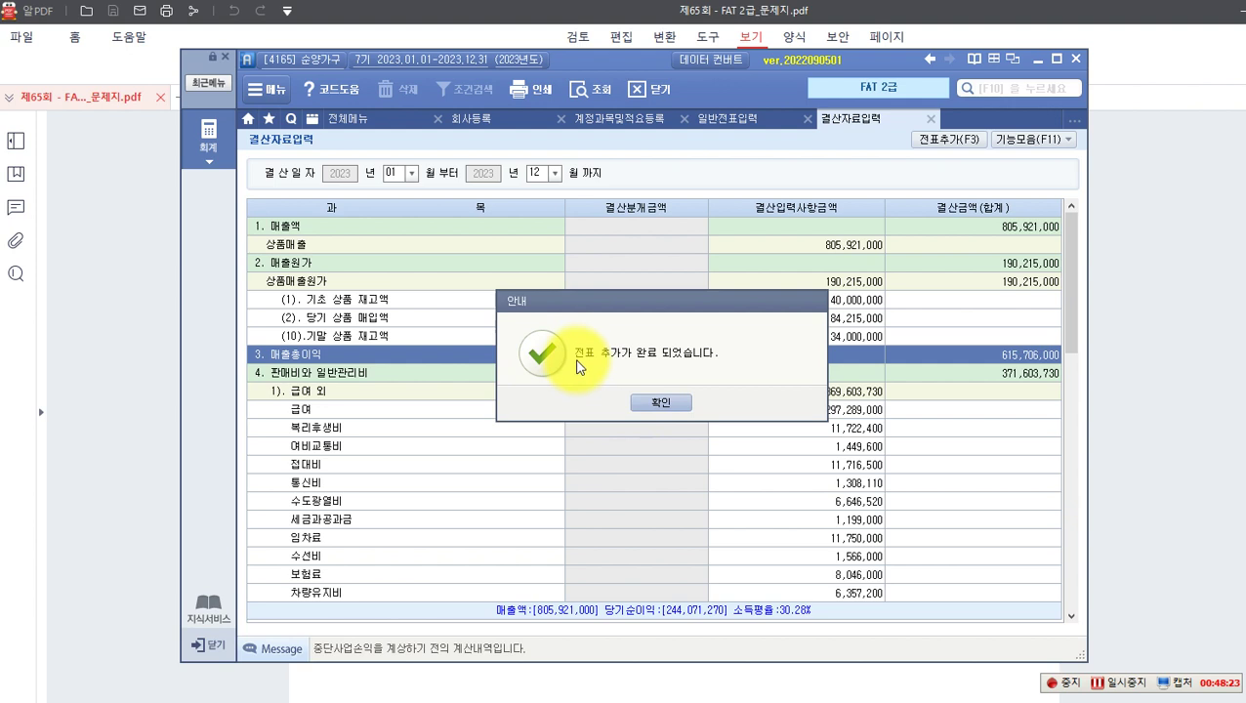
click(663, 402)
click(180, 307)
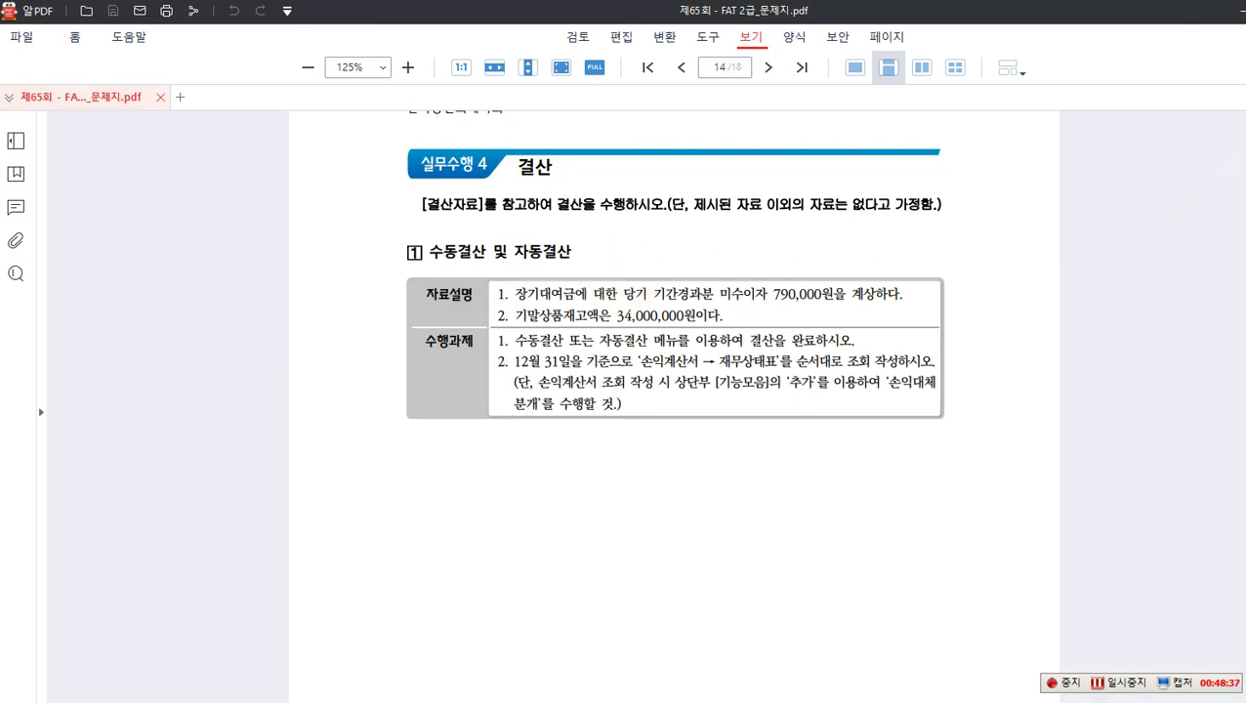
click(515, 331)
drag(515, 344, 647, 352)
drag(743, 330, 818, 350)
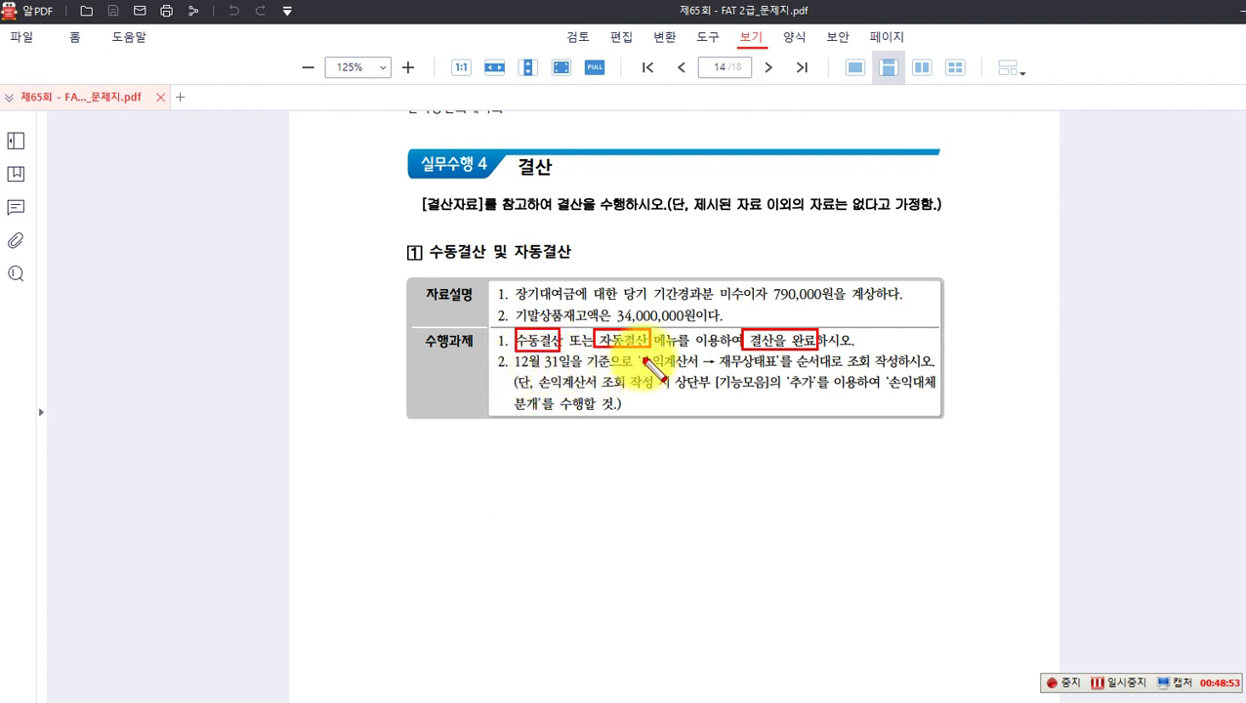
drag(637, 351, 780, 373)
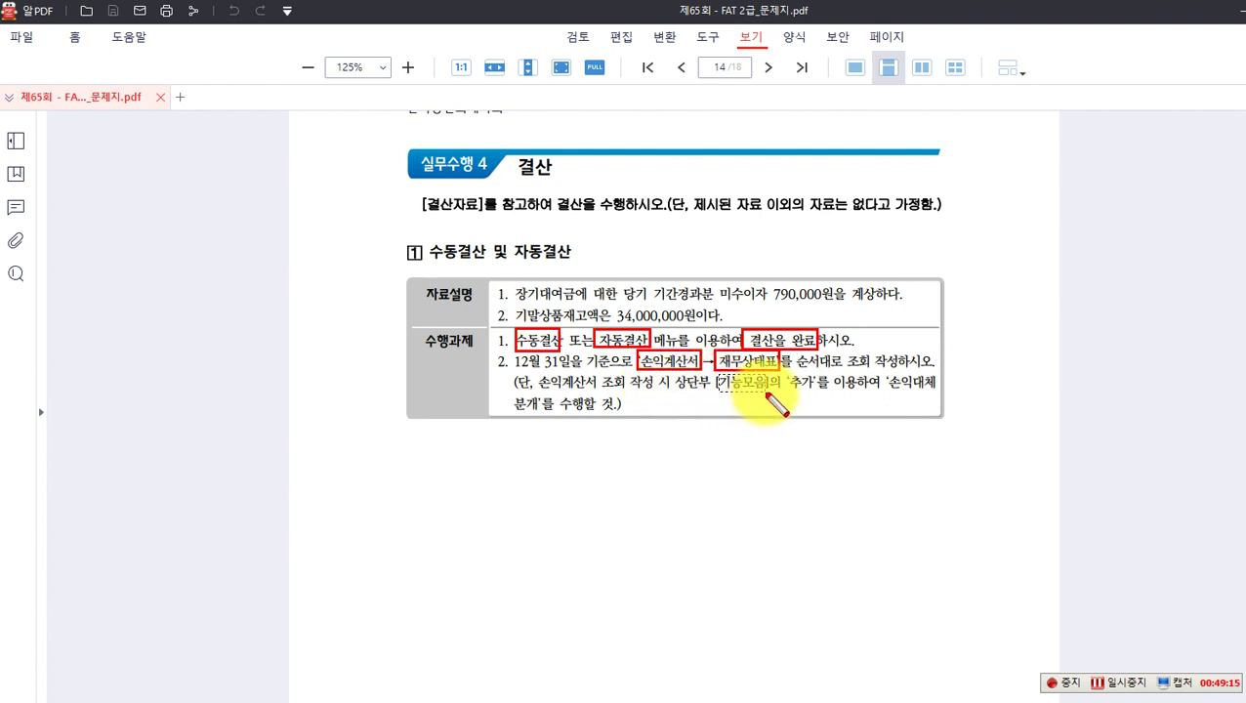
drag(766, 392, 768, 392)
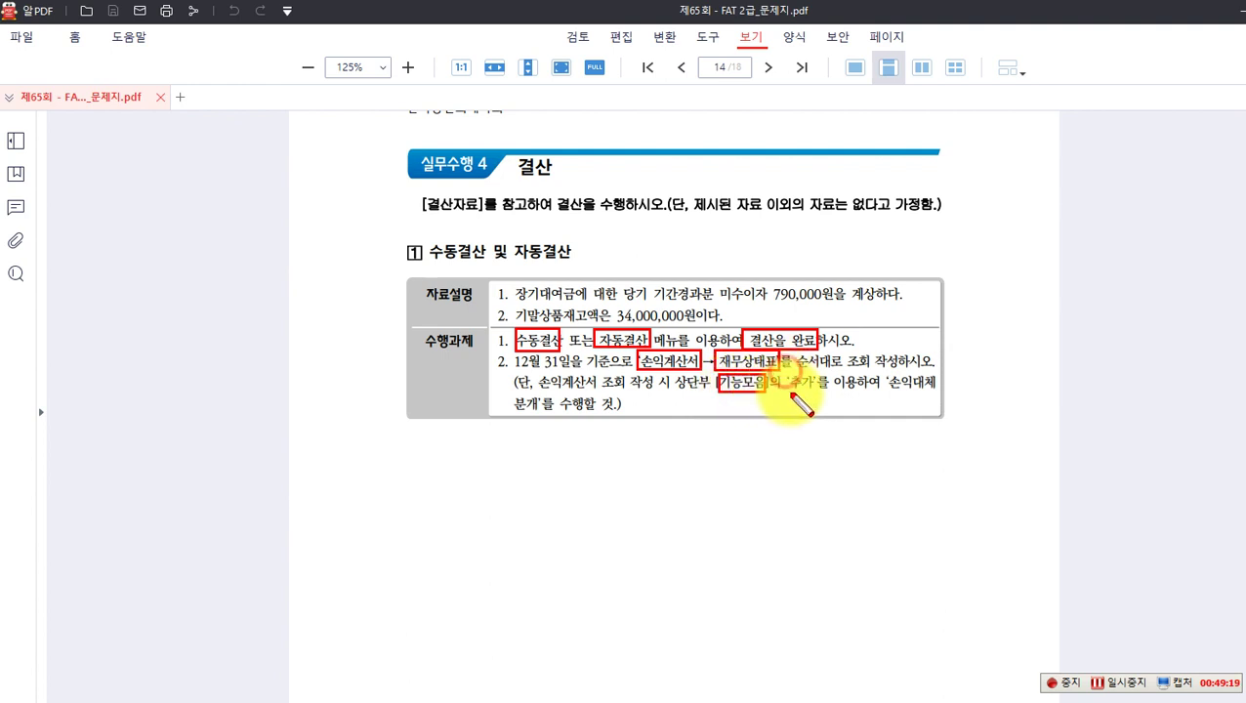
drag(788, 382, 812, 383)
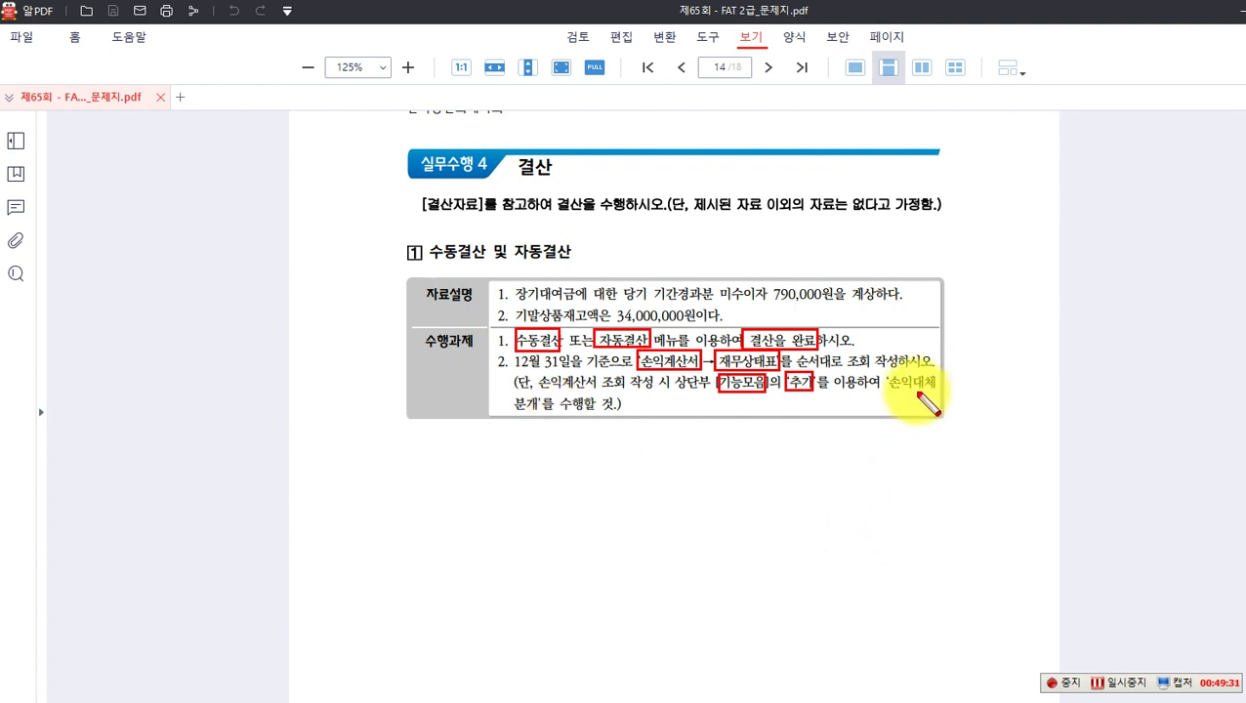
drag(887, 372, 939, 391)
mouse_move(504, 396)
mouse_down()
mouse_move(553, 422)
mouse_move(610, 415)
mouse_up()
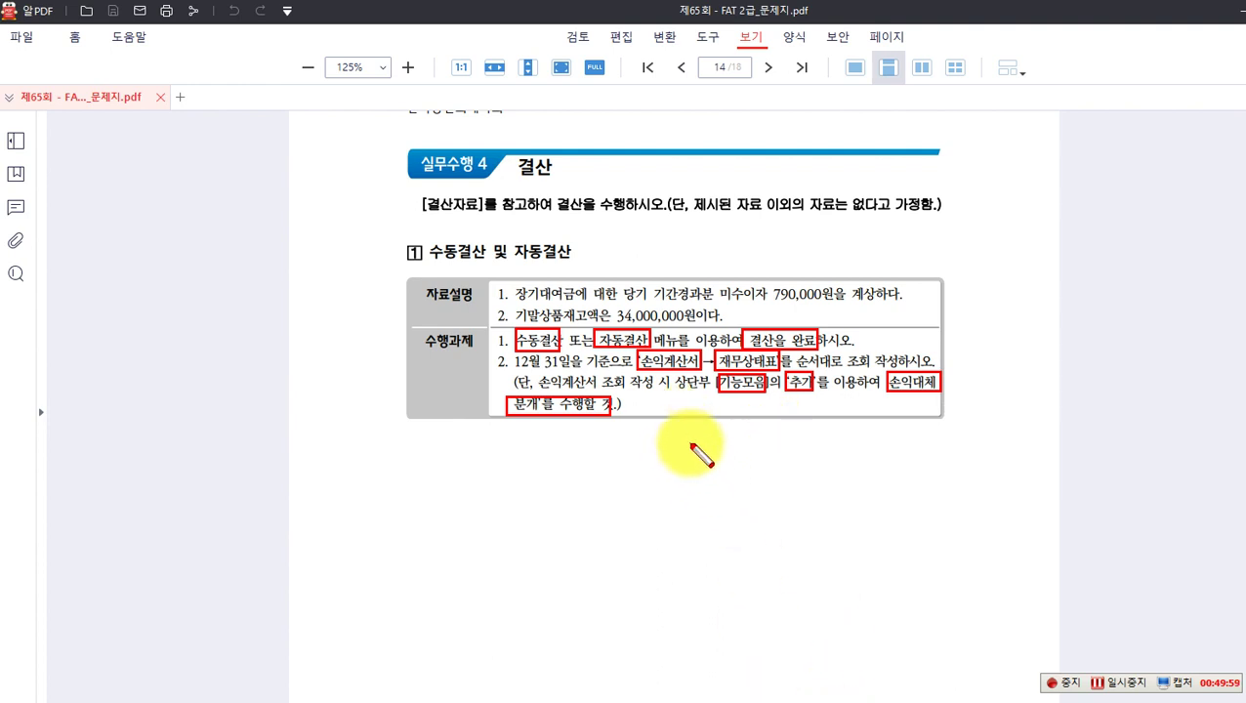
key(Escape)
Step: Open the 손익계산서 for 2023 through December
click(835, 696)
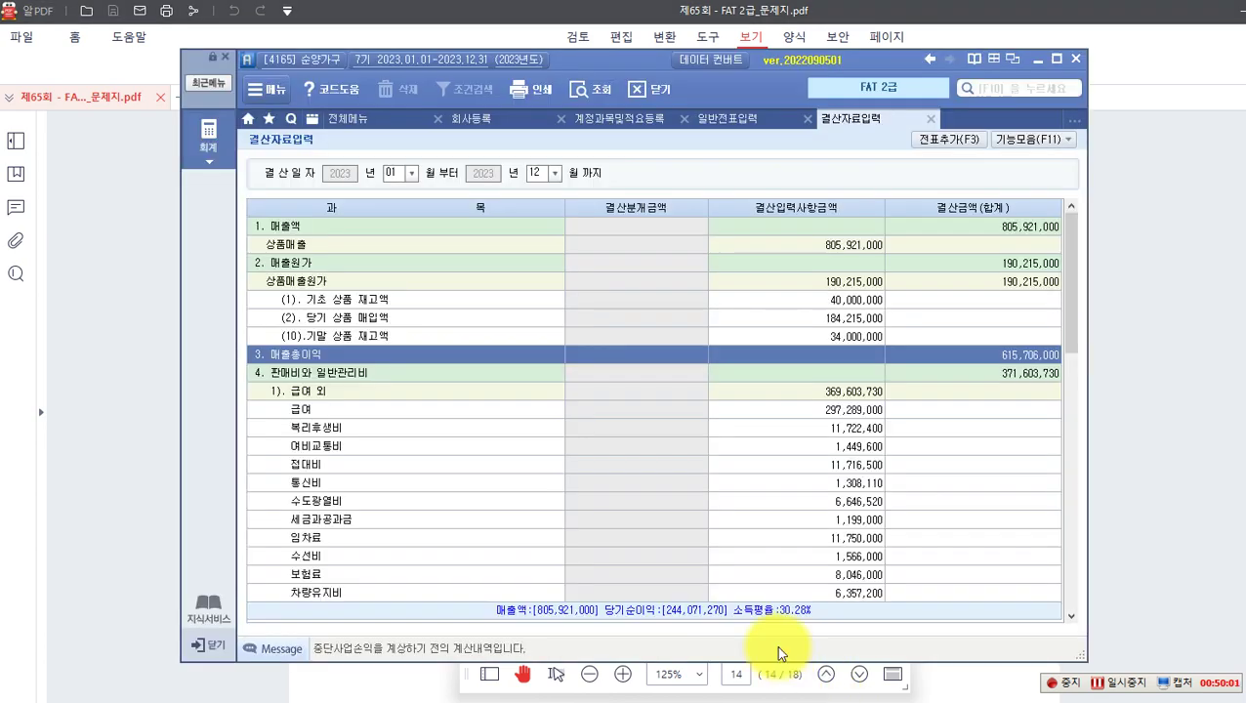
click(208, 136)
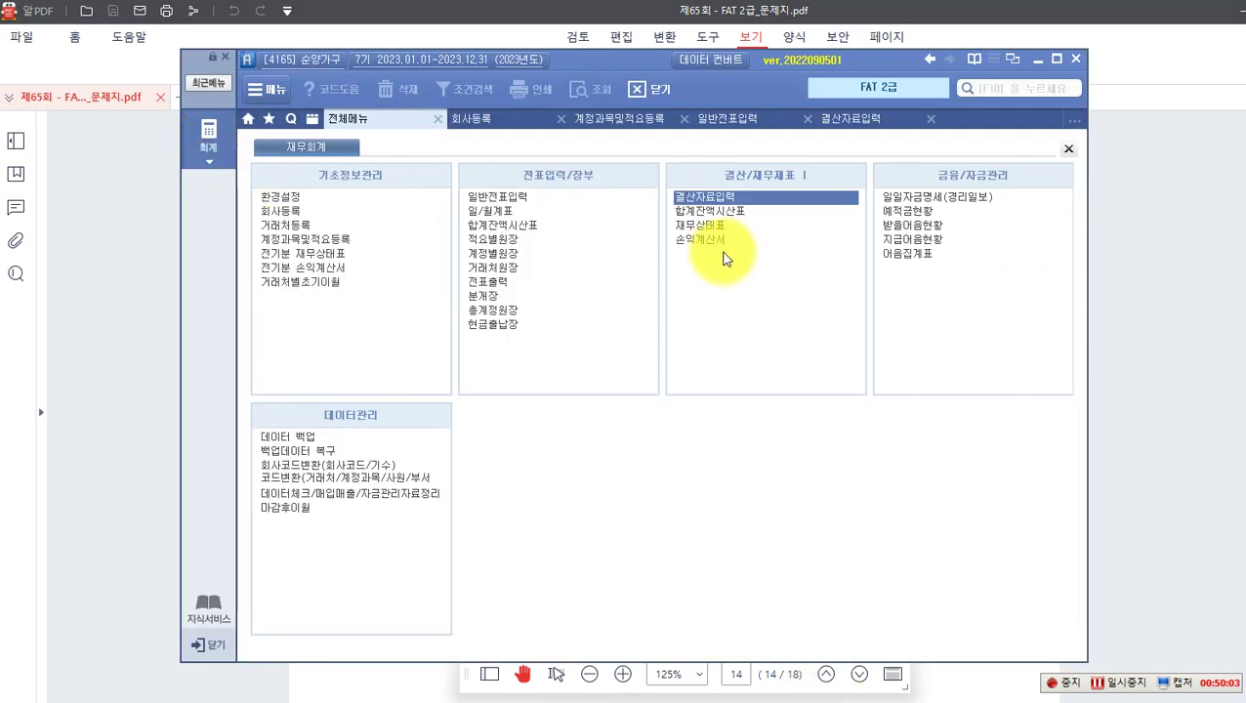
click(692, 241)
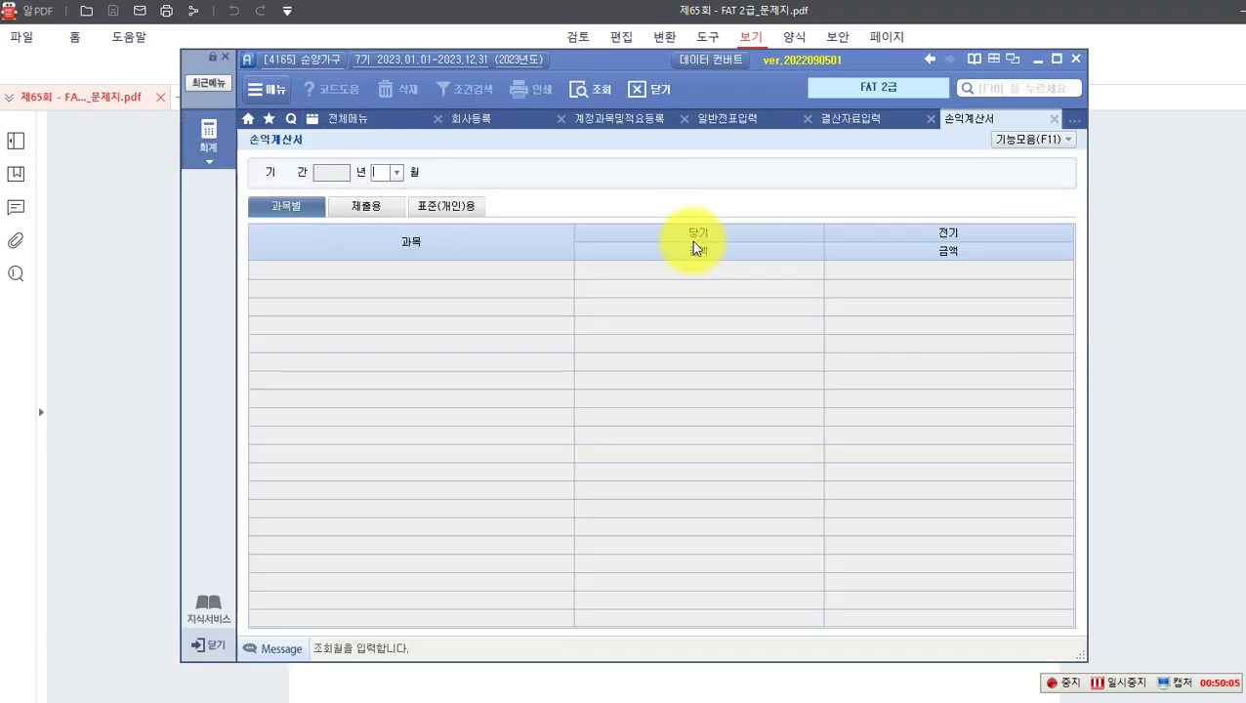
click(397, 172)
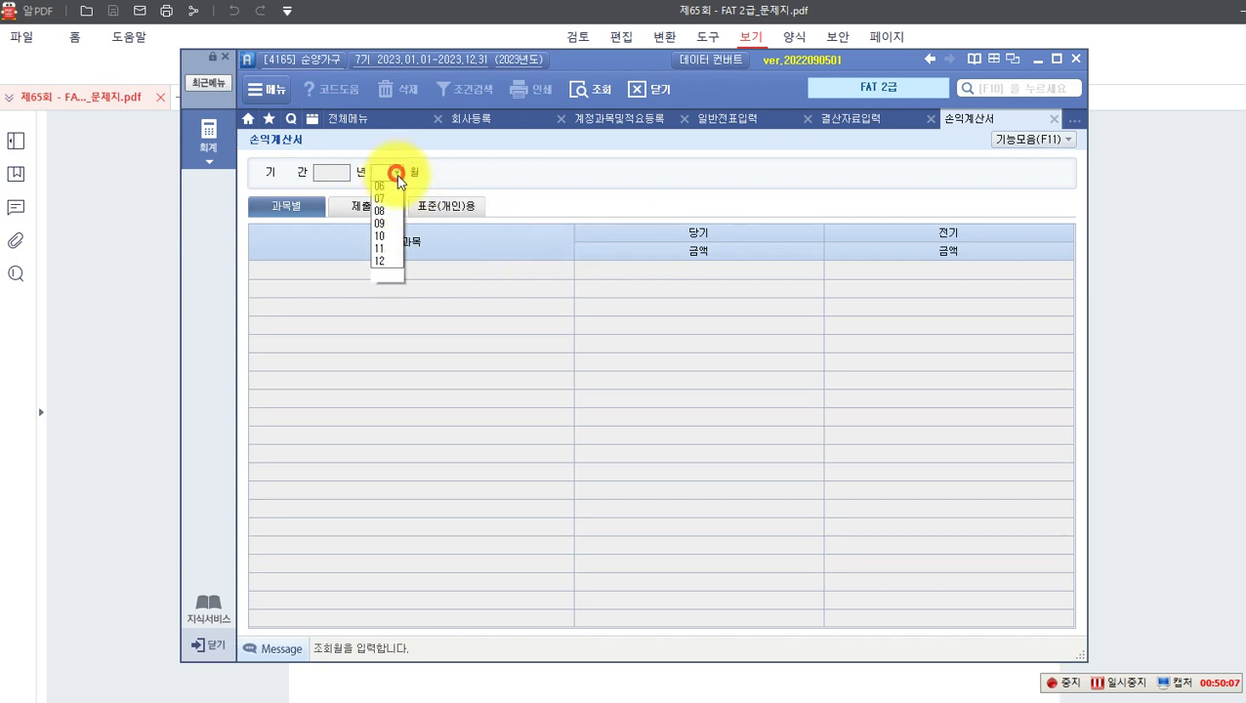
click(380, 325)
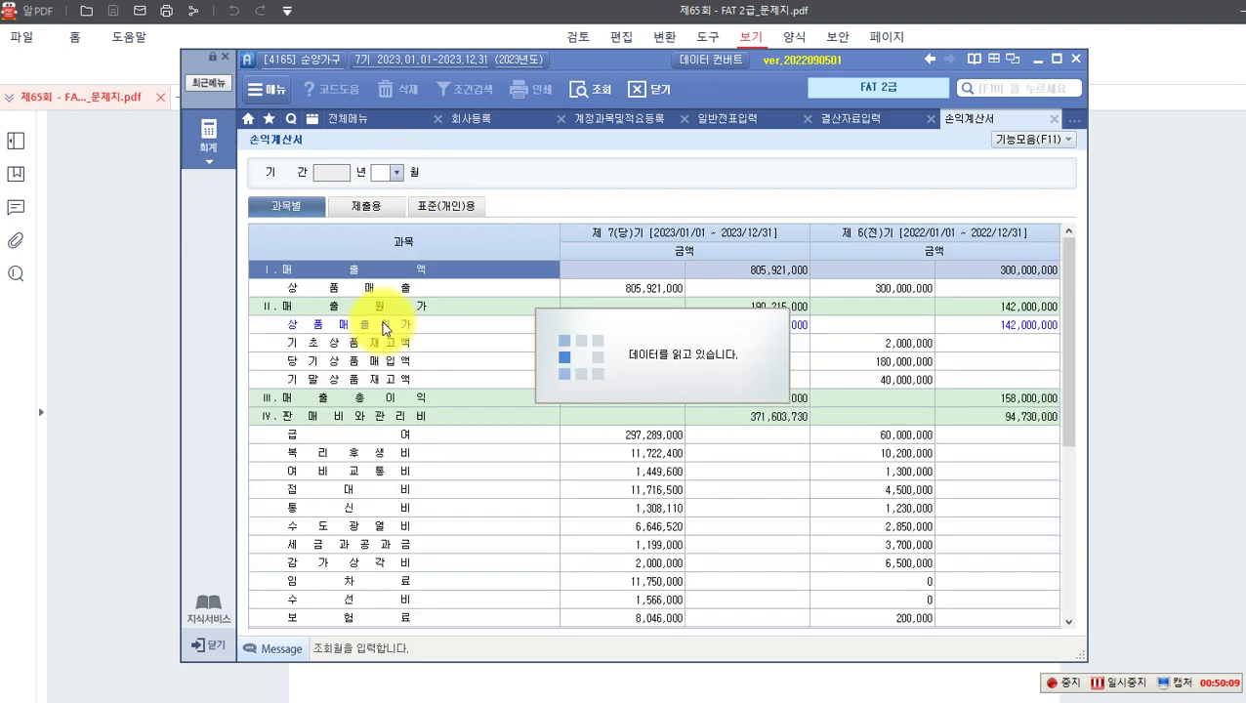
Step: Add the 27 손익대체 closing entries via 기능모음 > 추가, then glance at the exam PDF
click(1068, 140)
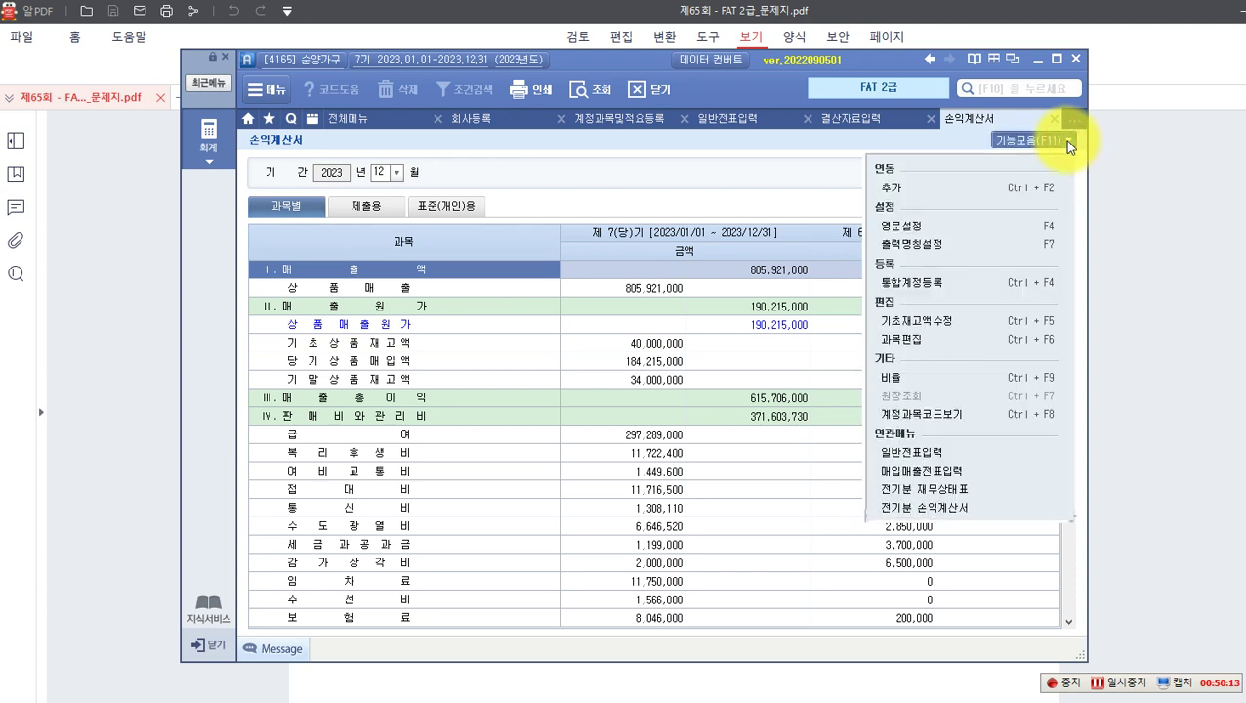
click(929, 198)
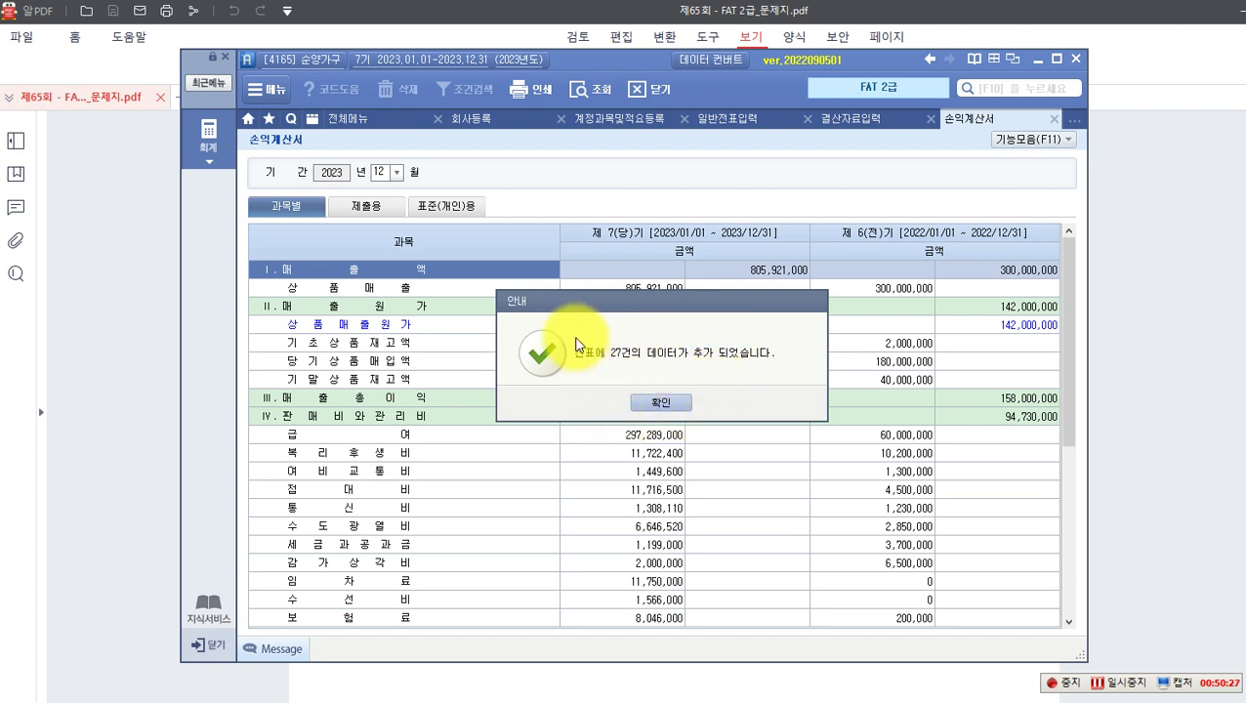
click(661, 404)
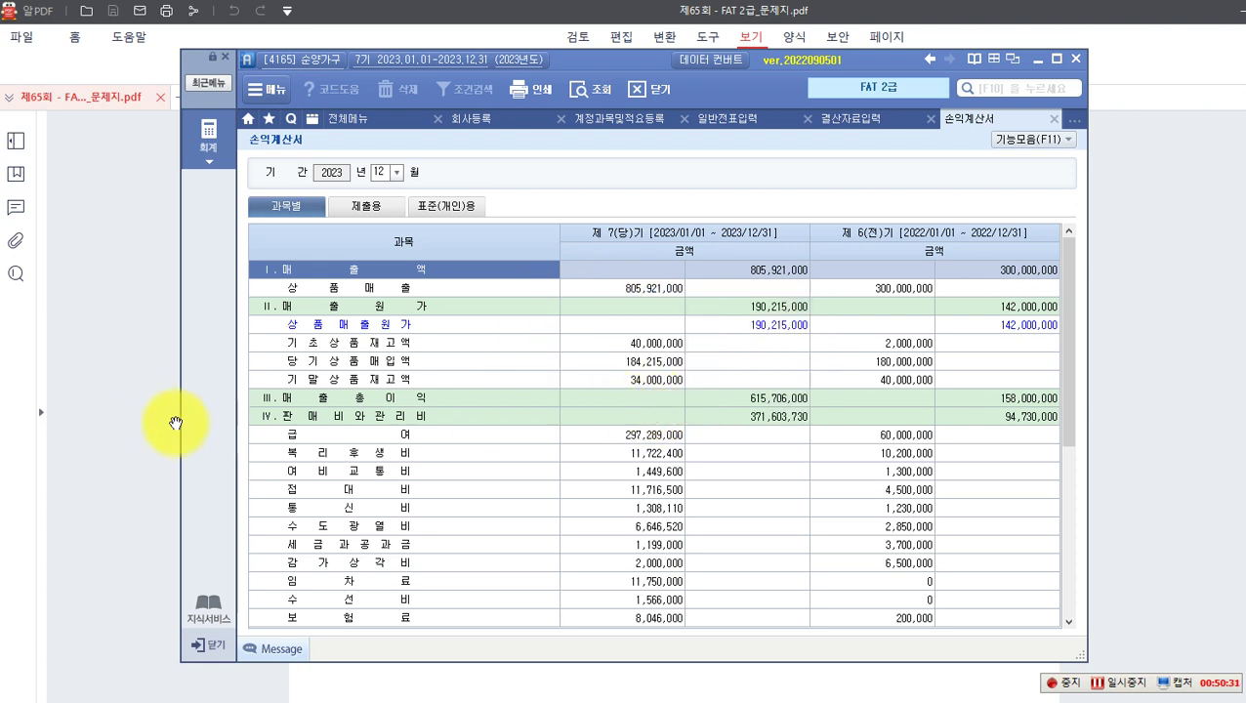
click(157, 416)
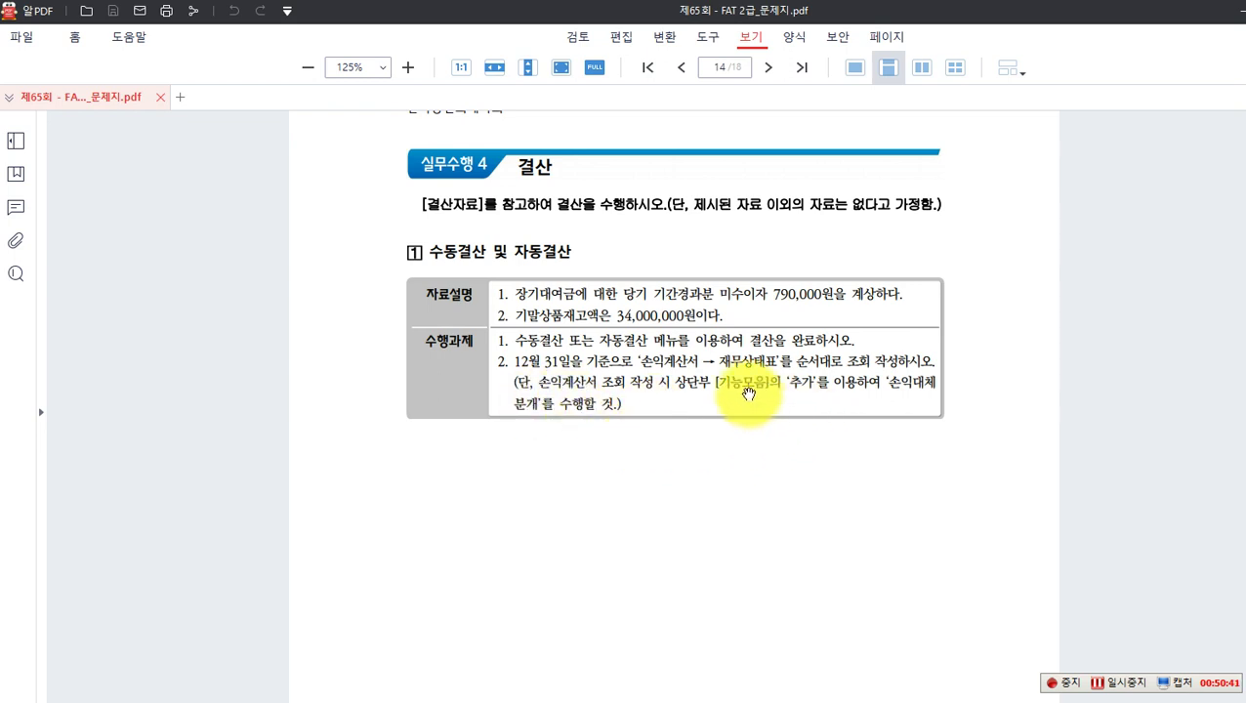
mouse_move(793, 659)
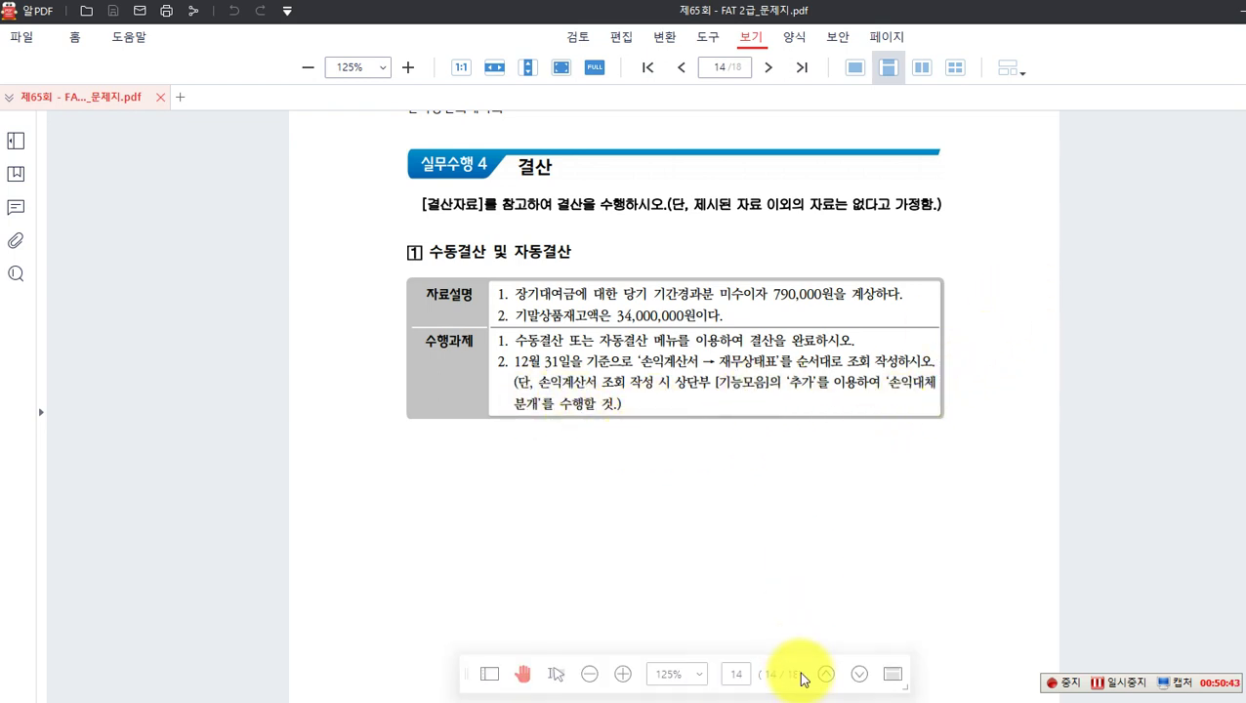
key(alt+Tab)
click(205, 135)
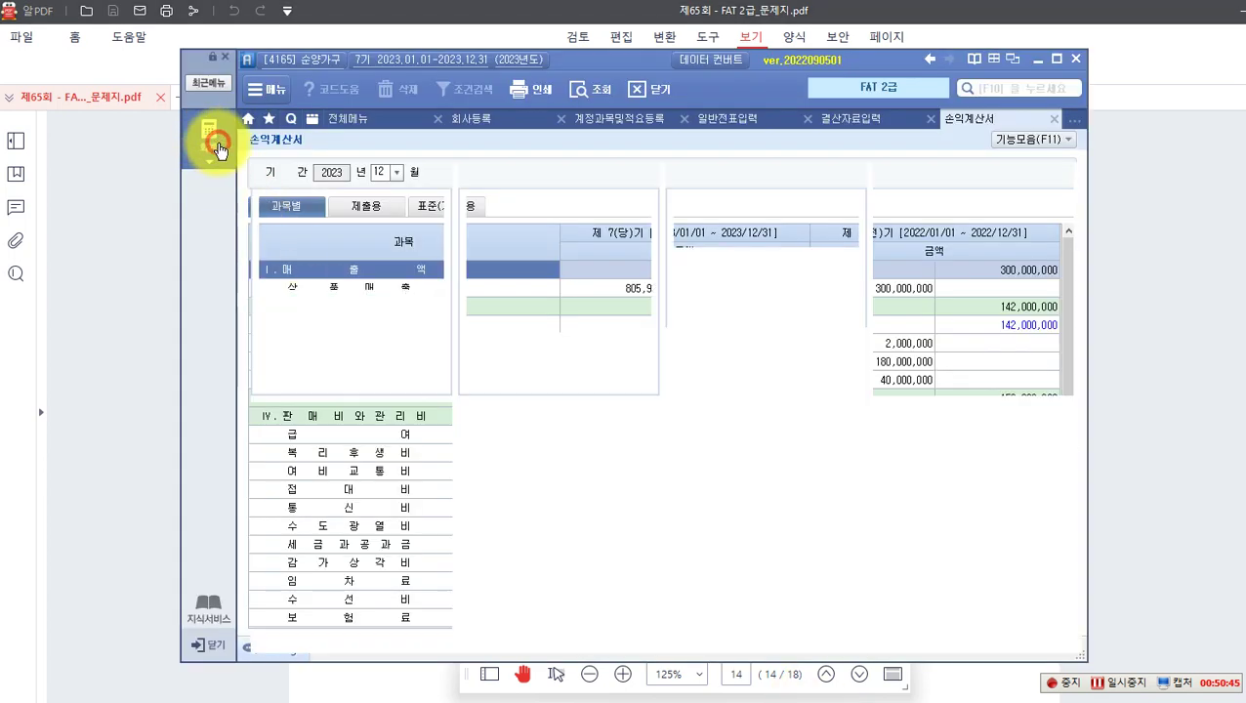
Step: Load the December 2023 재무상태표 (유동자산 598,501,690), then return to the exam PDF
click(696, 226)
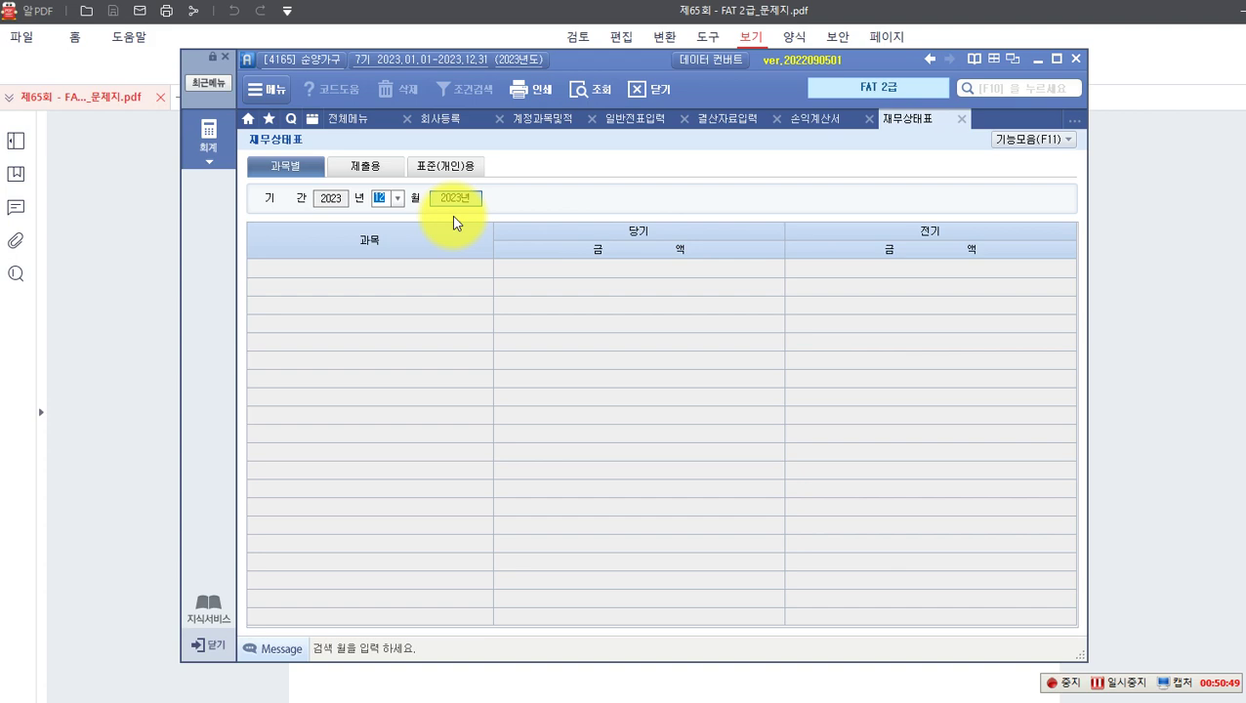
key(Return)
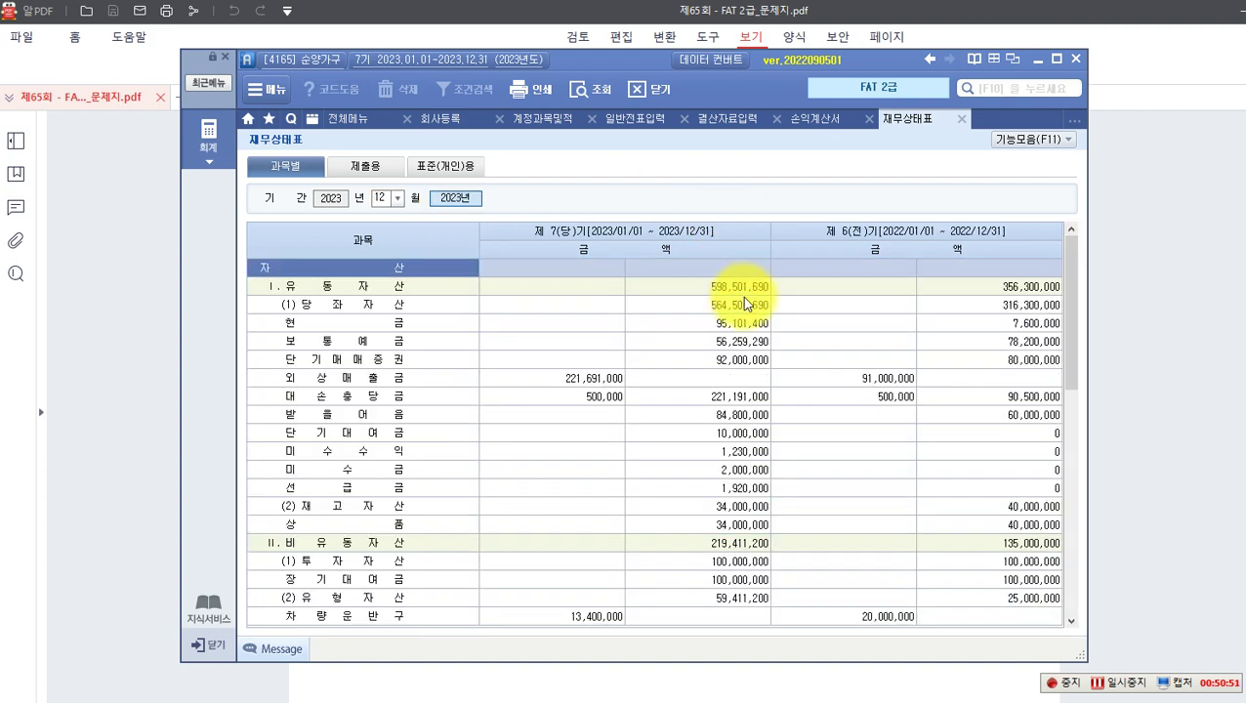
scroll(745, 304, down, 5)
scroll(749, 311, up, 5)
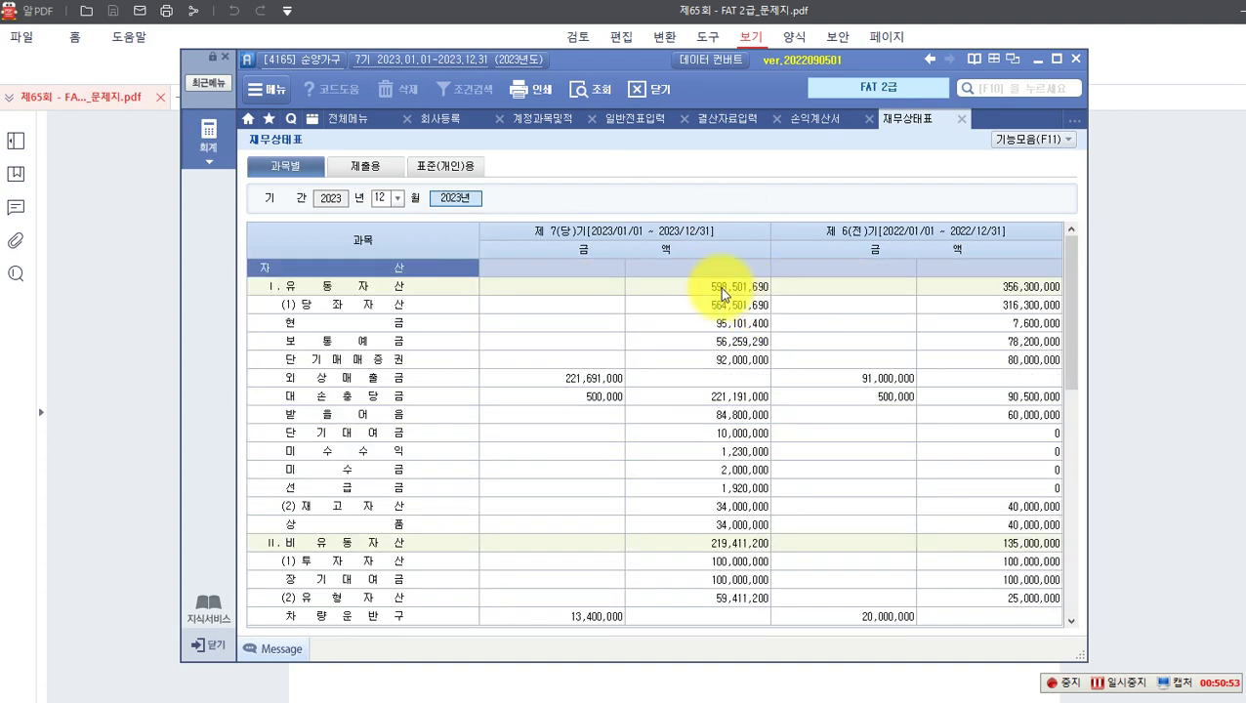
click(715, 274)
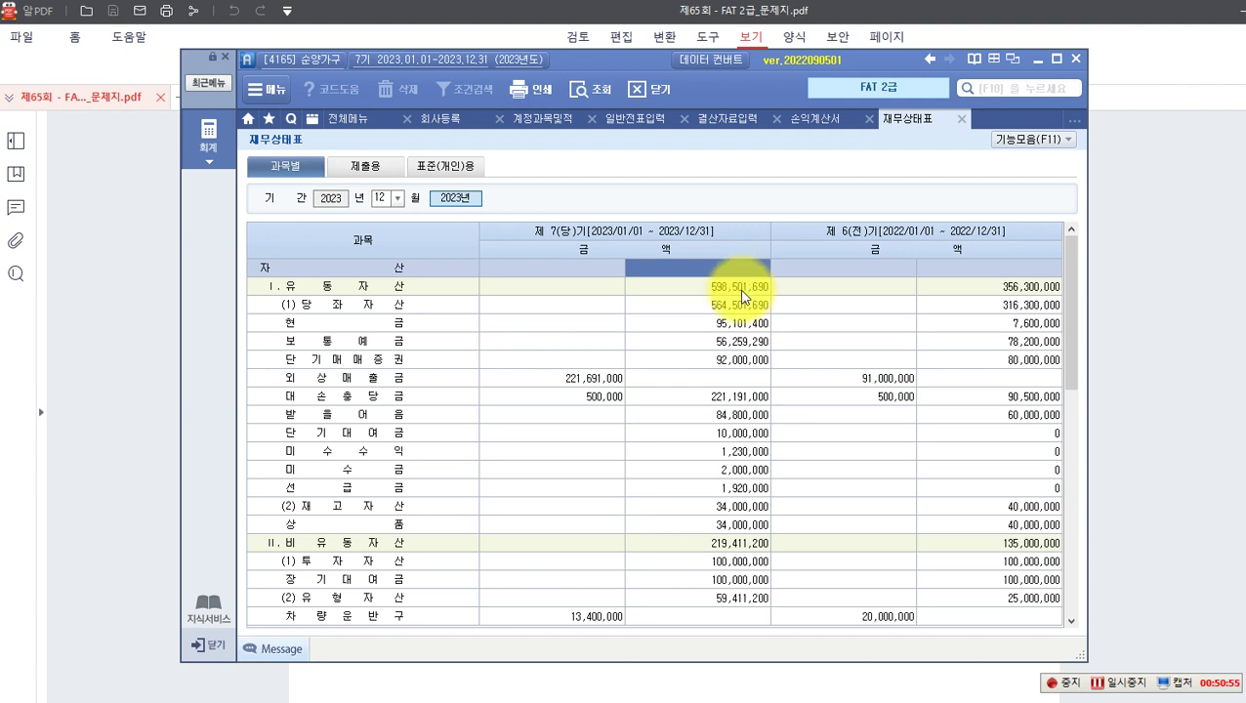
click(159, 312)
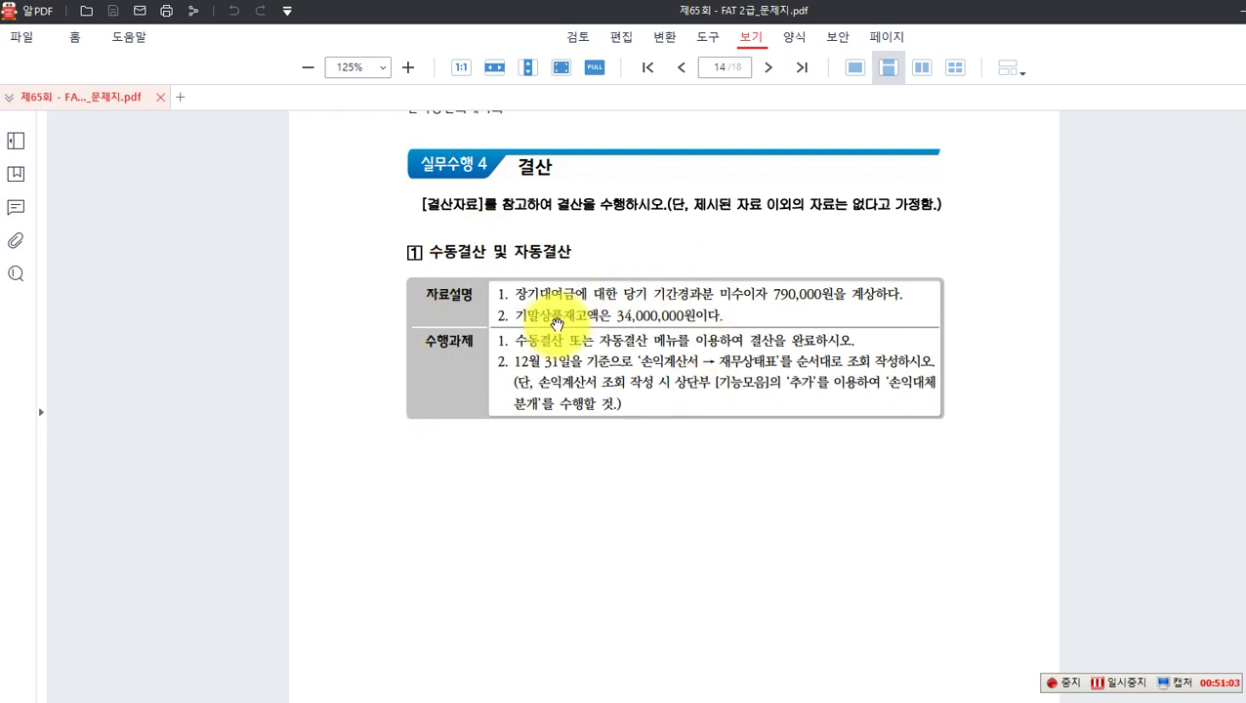
Step: Scroll the exam PDF to page 16 with 평가문제 11–16
scroll(557, 324, down, 7)
scroll(586, 325, down, 3)
scroll(547, 322, up, 1)
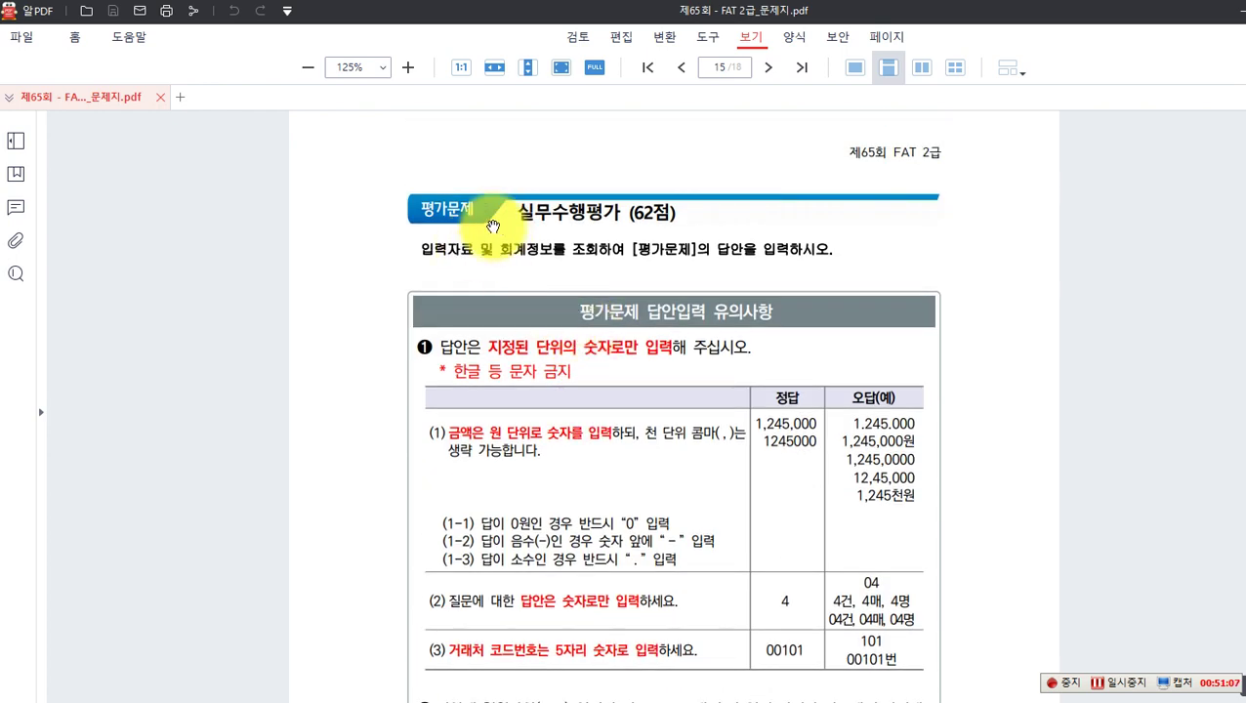
scroll(545, 245, down, 4)
scroll(547, 266, down, 9)
scroll(546, 278, up, 1)
scroll(527, 279, down, 2)
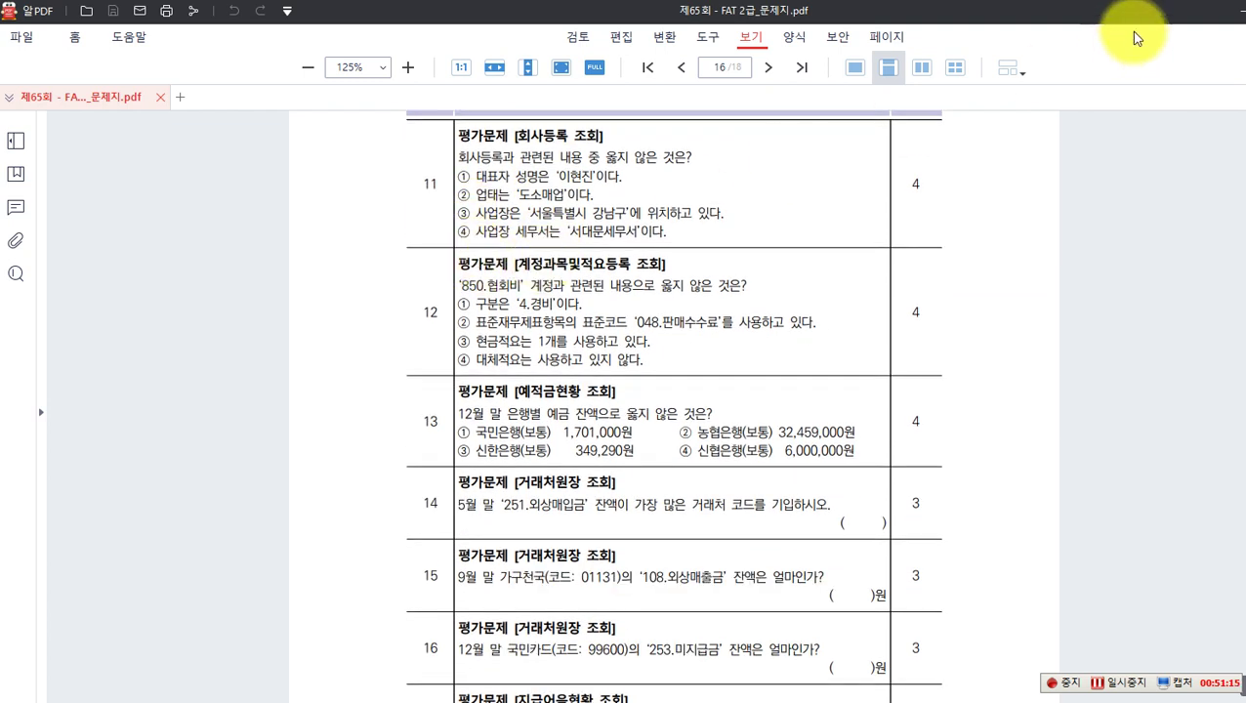
Step: Place the PDF window on the left half and the accounting program on the right
click(1245, 11)
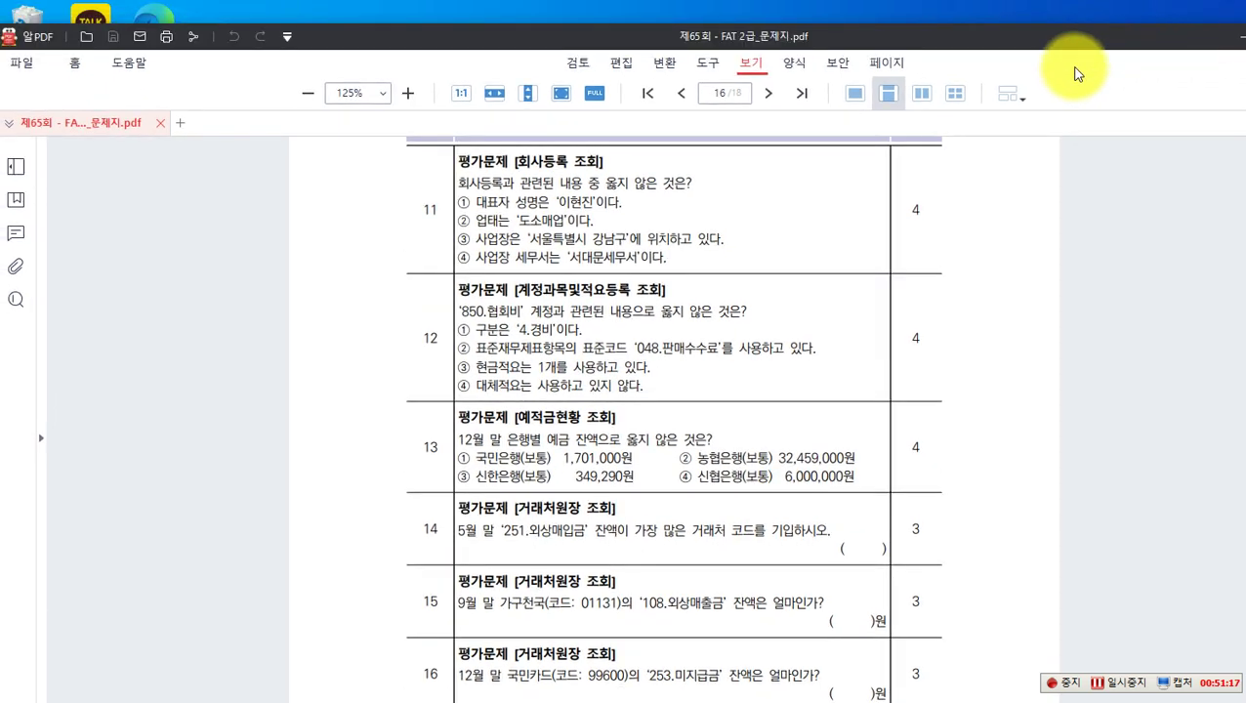
drag(1089, 49, 942, 46)
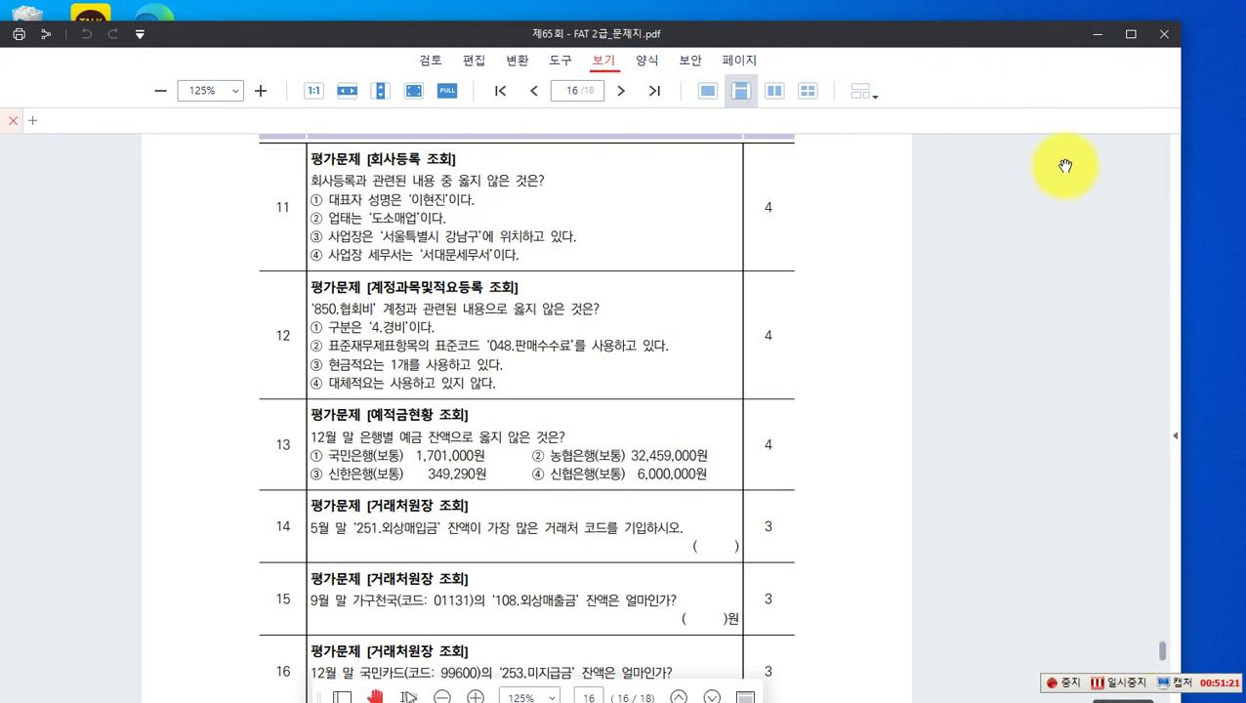
drag(1181, 433, 535, 436)
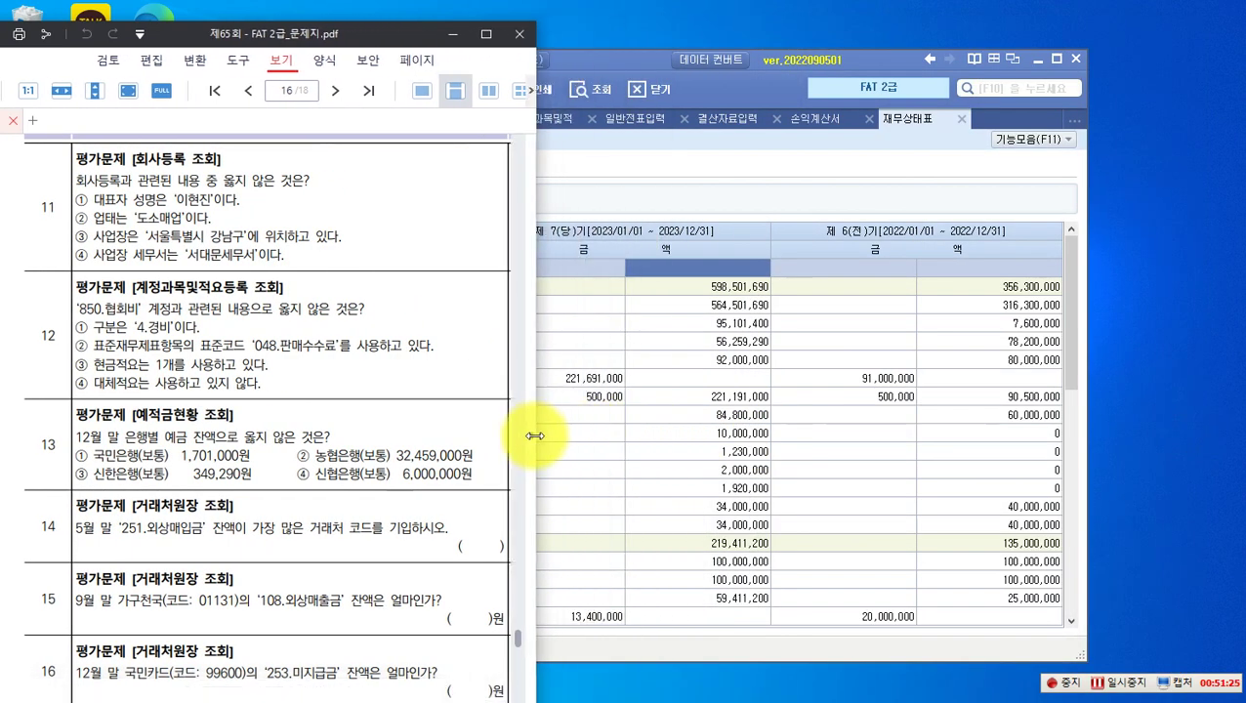
drag(167, 33, 174, 13)
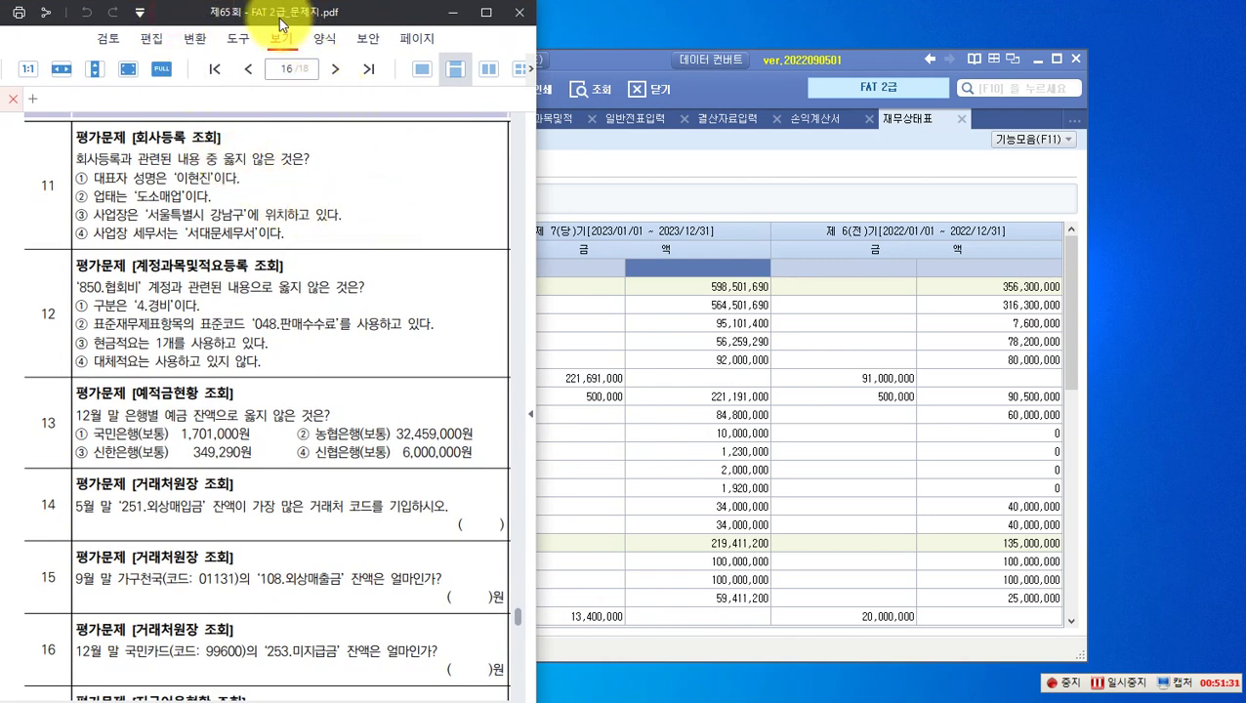
drag(192, 19, 146, 19)
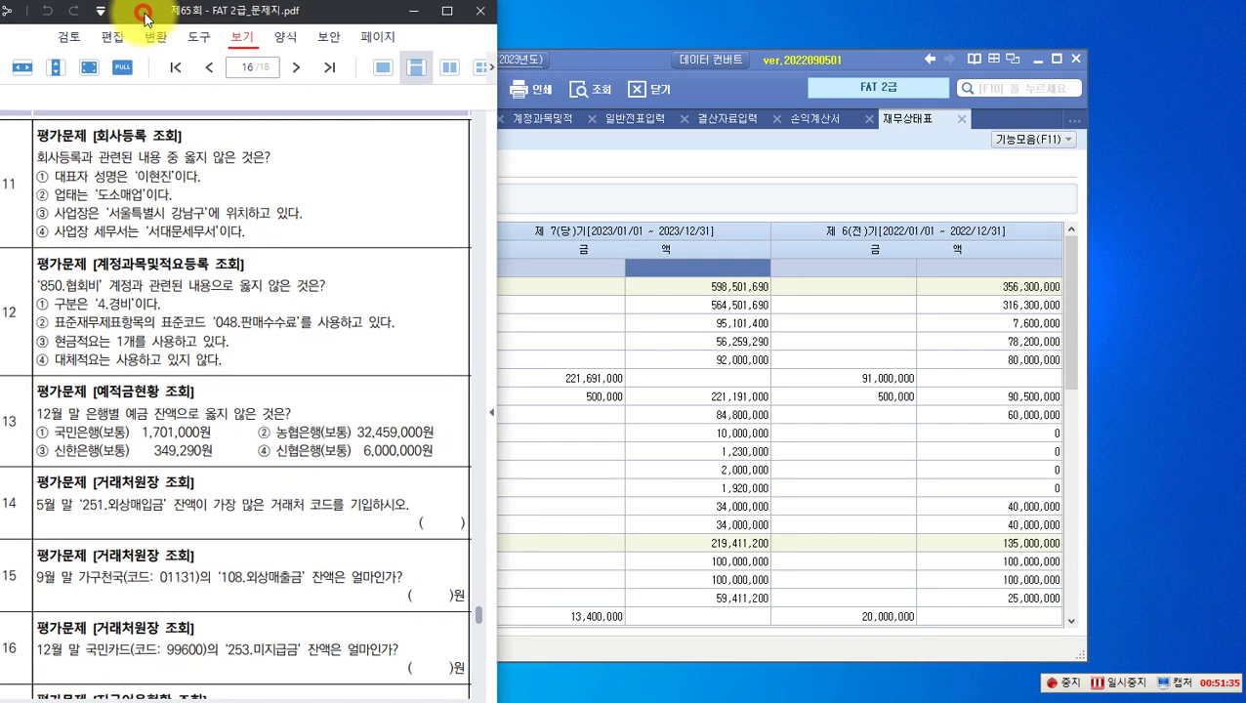
drag(592, 69, 855, 46)
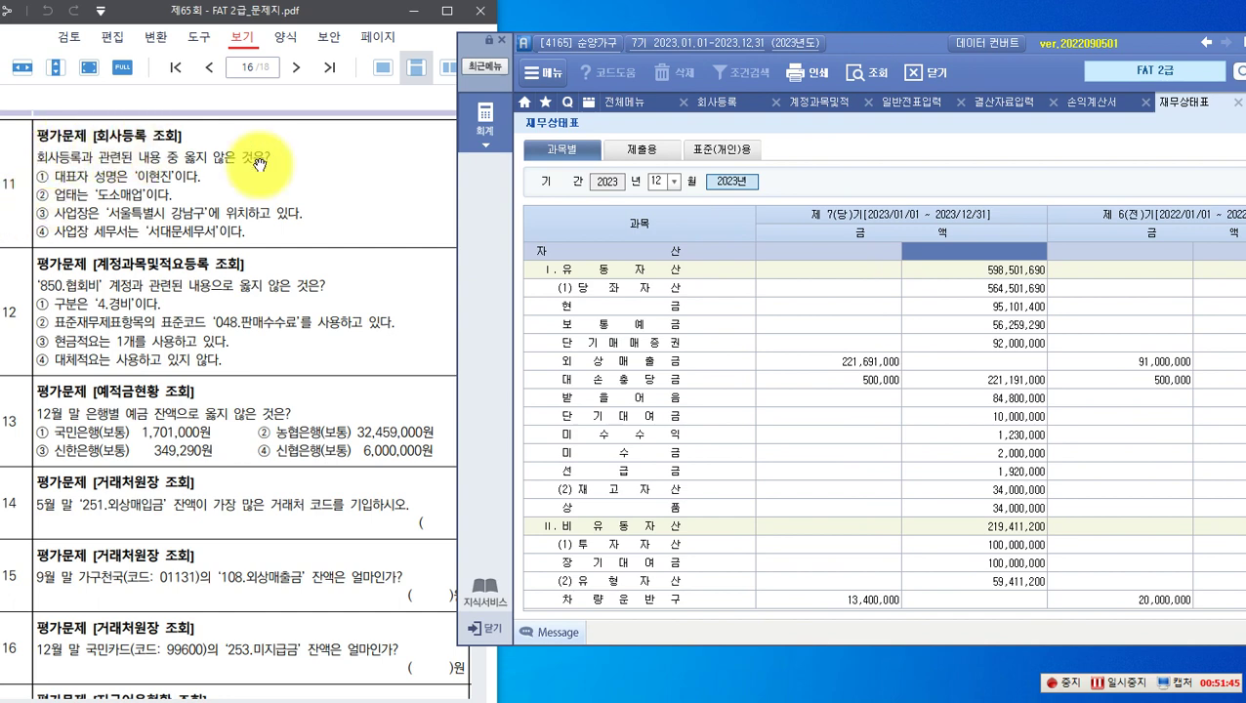
Step: Open 회사등록 and load company 4165 순양가구's registration details
click(484, 118)
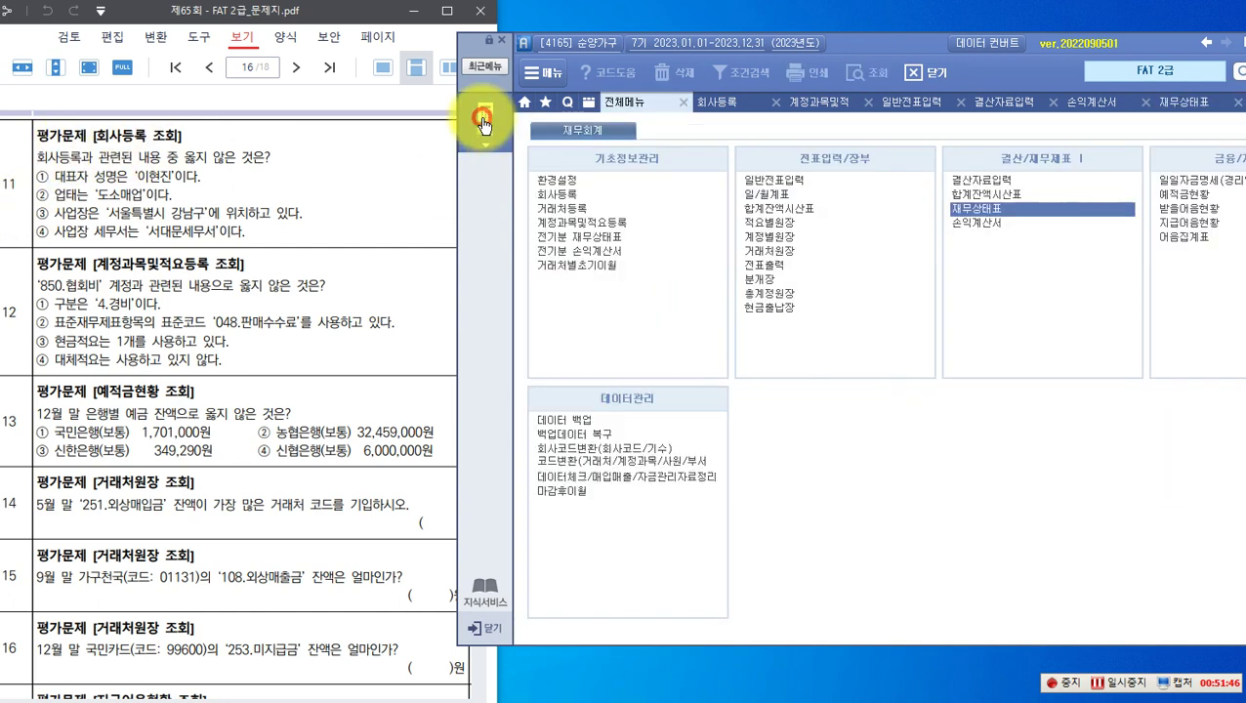
click(547, 194)
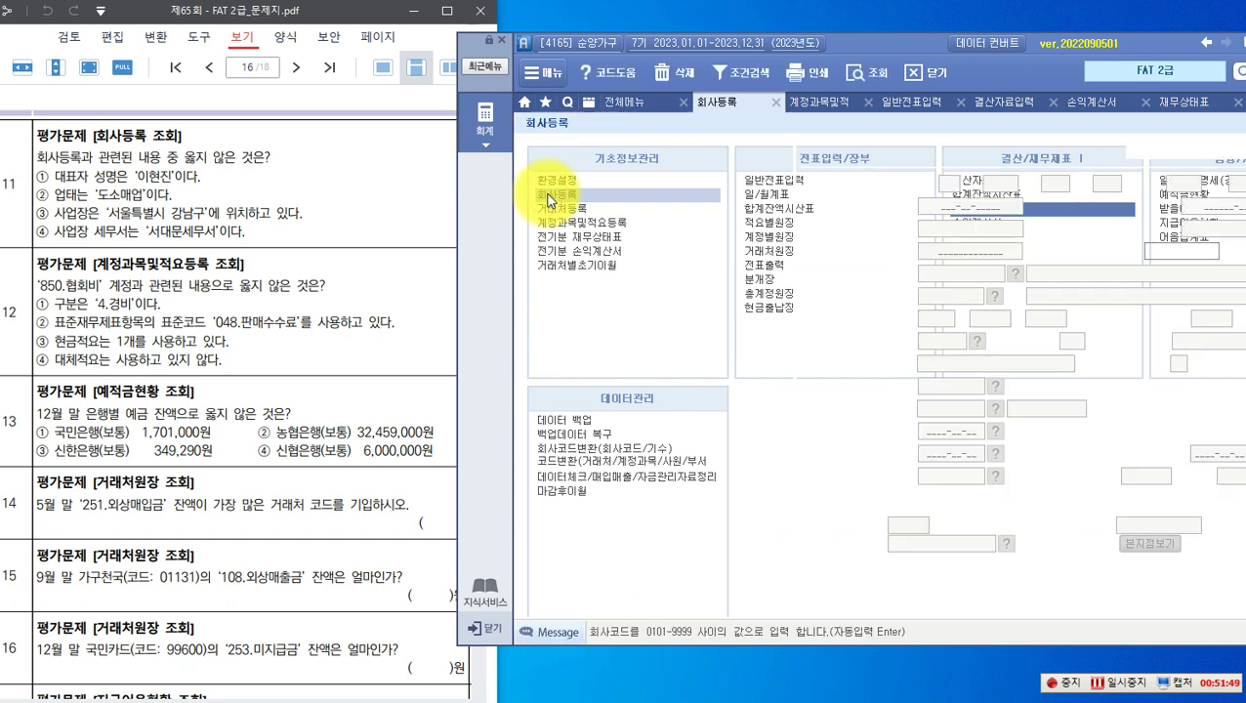
click(569, 179)
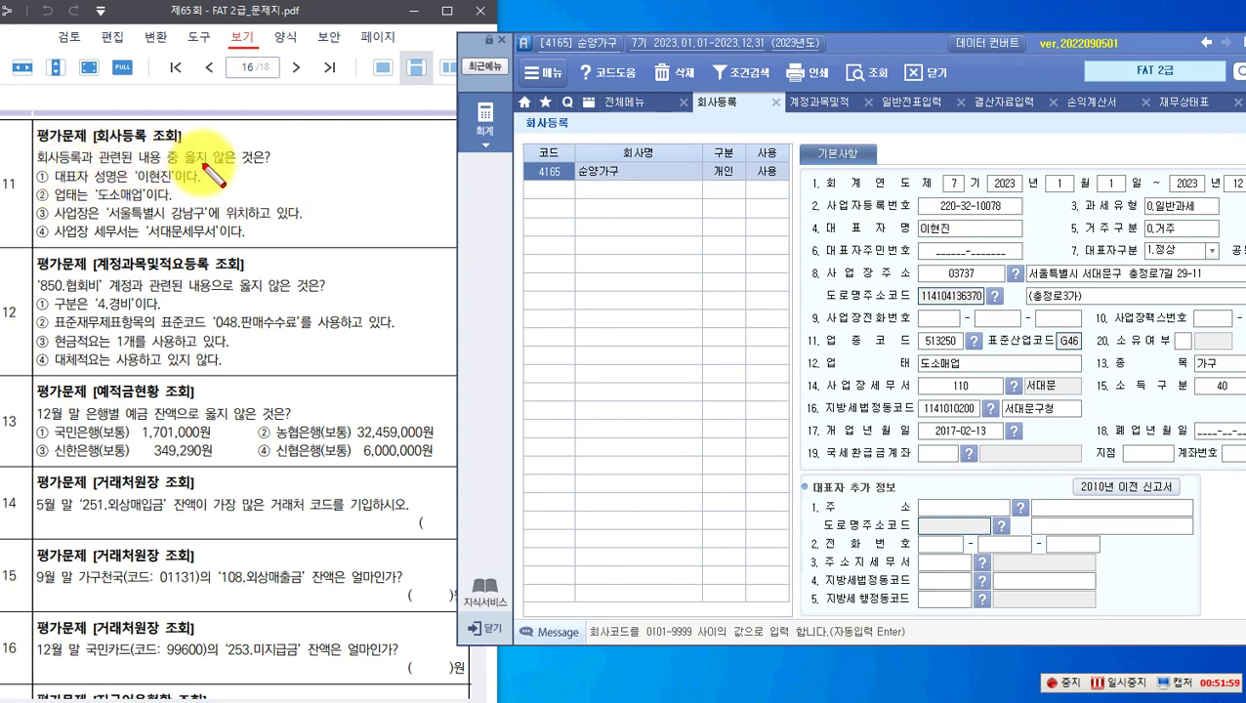
Step: Check question 11's options against the representative, 도소매업 type, 서대문구 address and tax office fields
drag(208, 150, 235, 167)
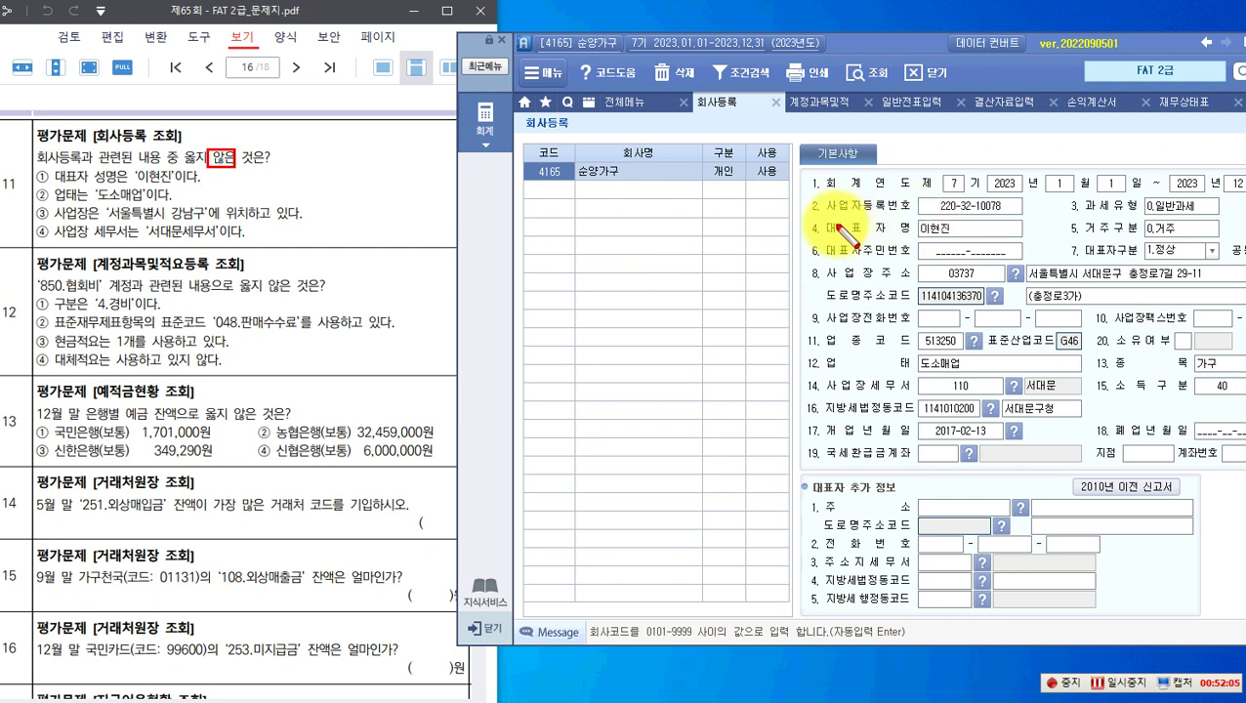
drag(821, 219, 955, 237)
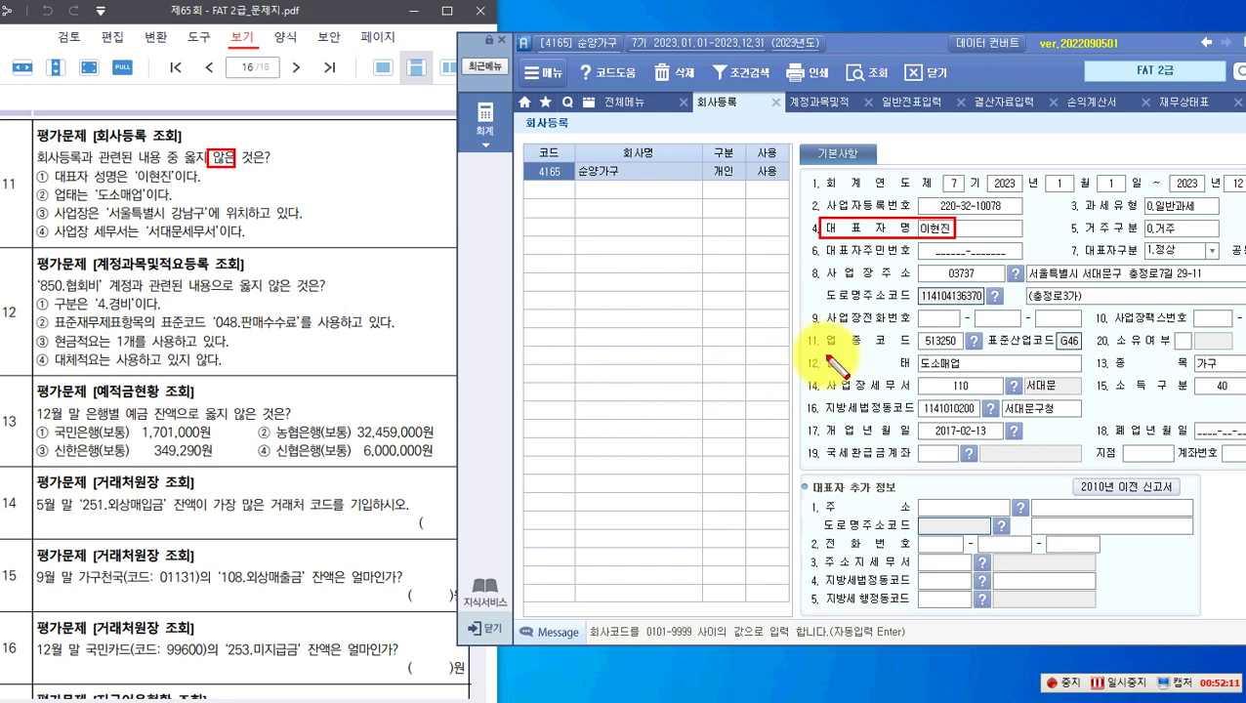
drag(821, 354, 964, 374)
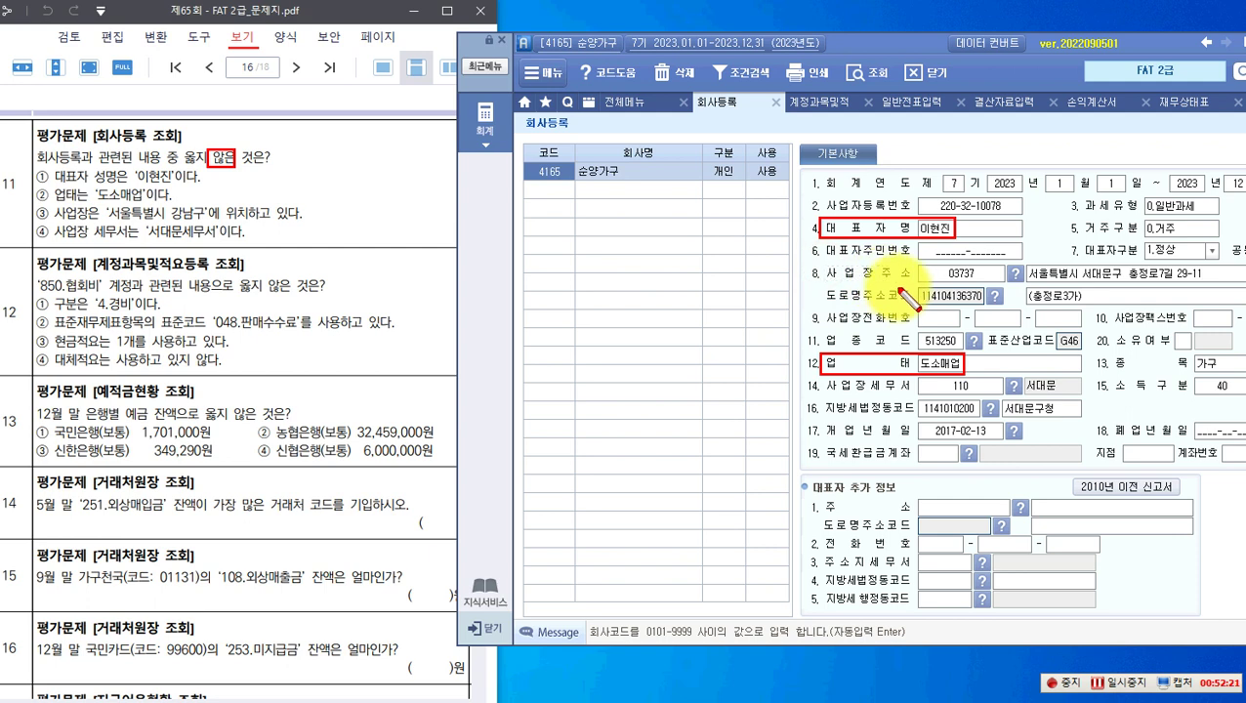
drag(923, 286, 920, 283)
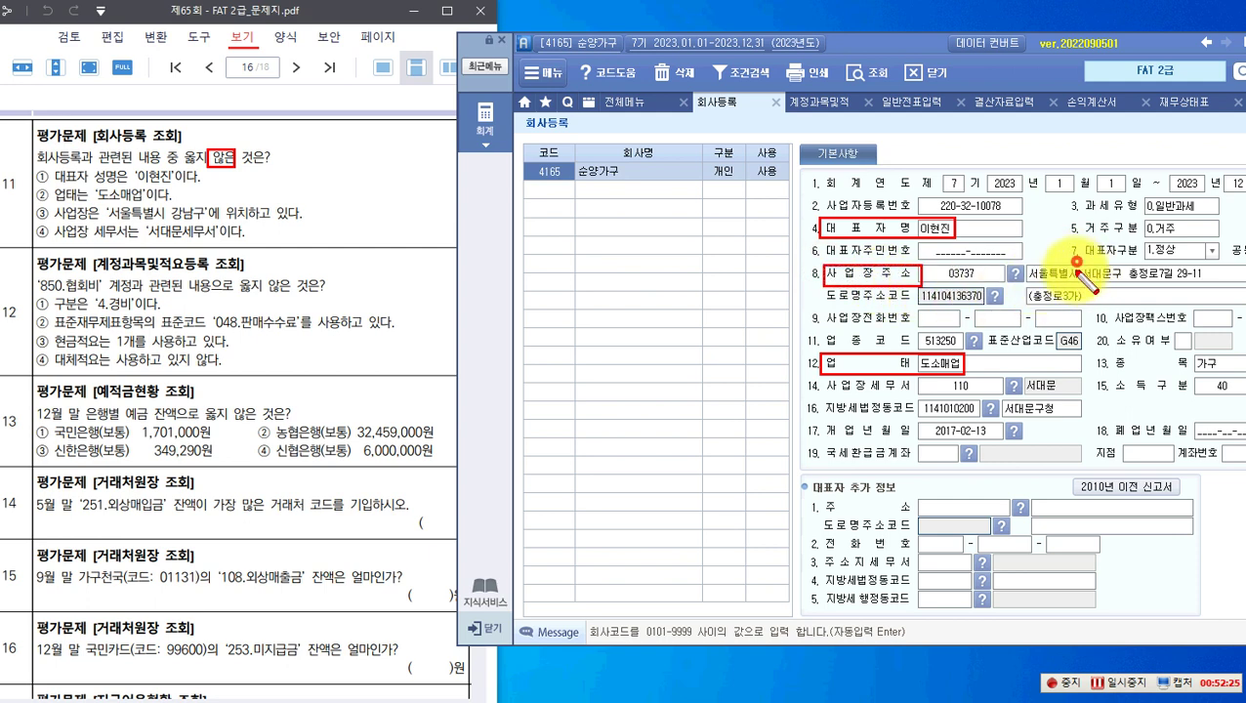
drag(1163, 288, 1160, 285)
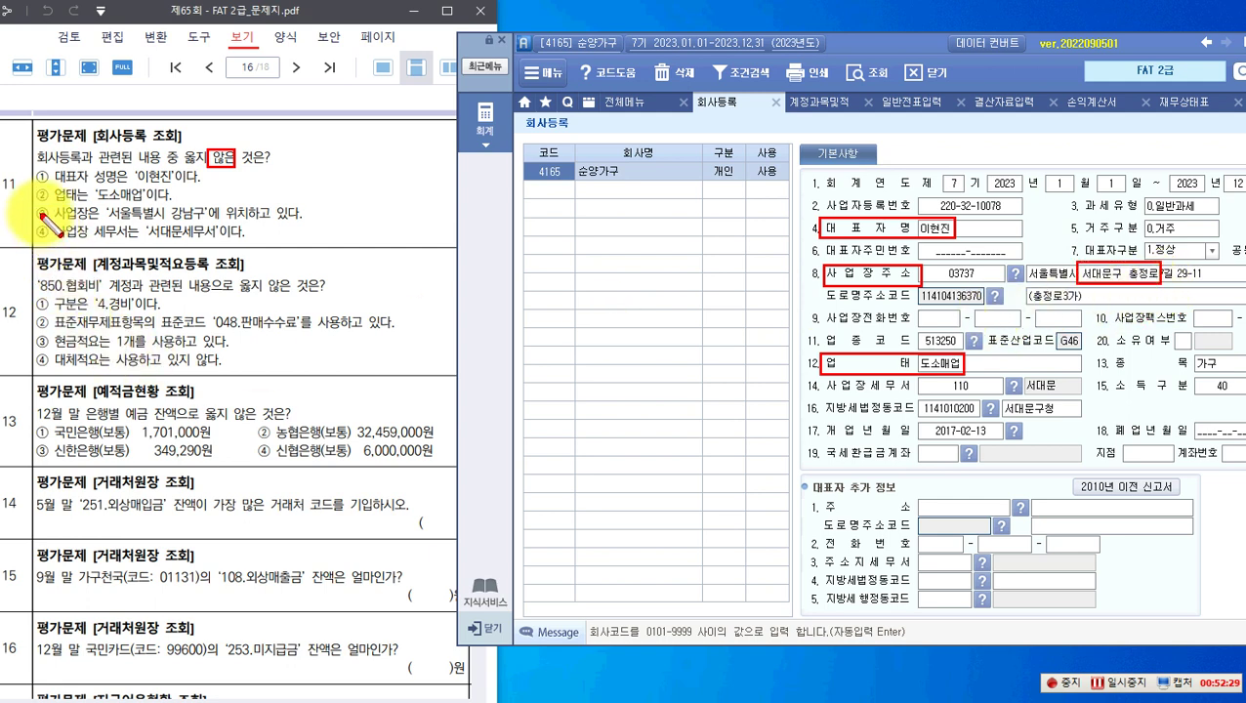
mouse_move(38, 204)
mouse_down()
mouse_move(129, 222)
mouse_move(302, 224)
mouse_up()
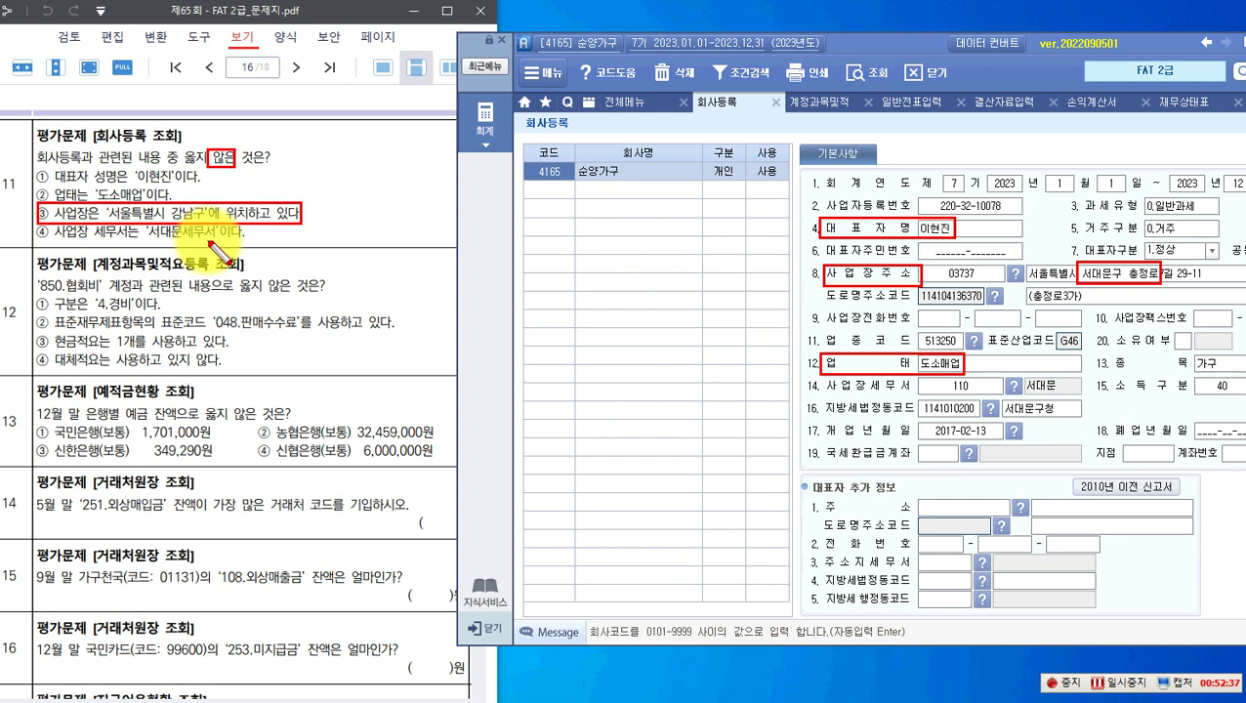
mouse_move(823, 379)
mouse_down()
mouse_move(861, 395)
mouse_move(1069, 395)
mouse_up()
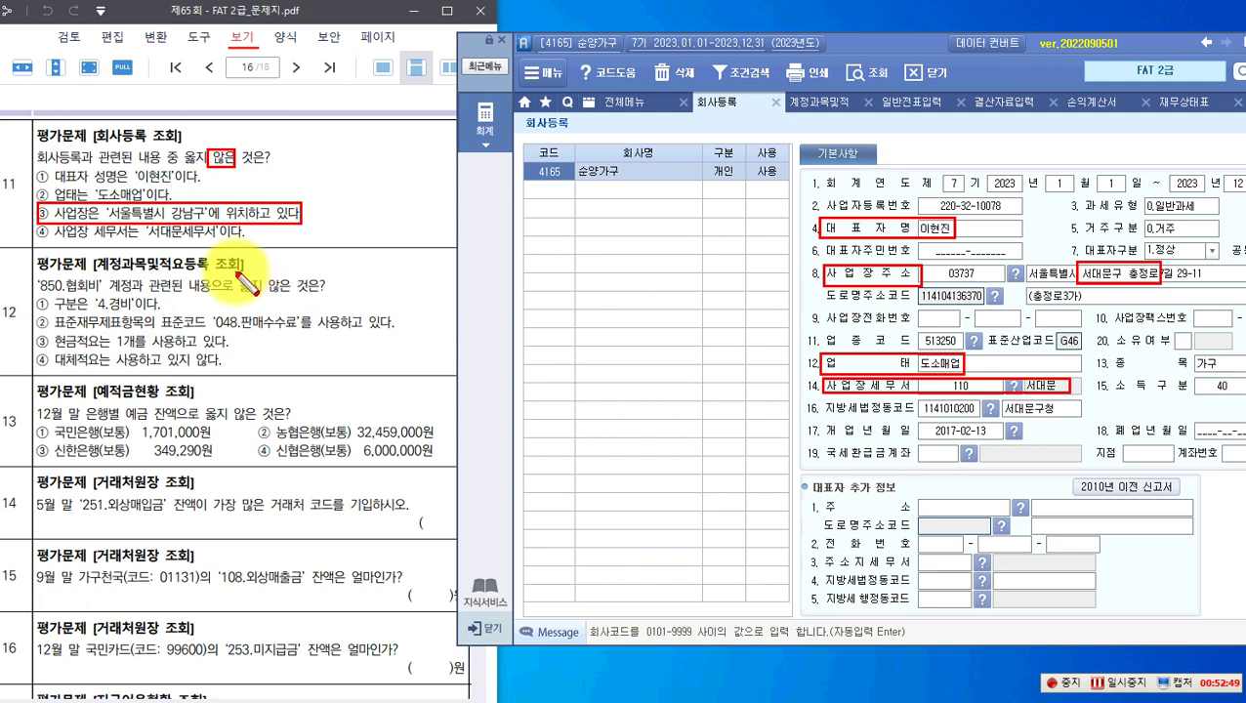
click(498, 141)
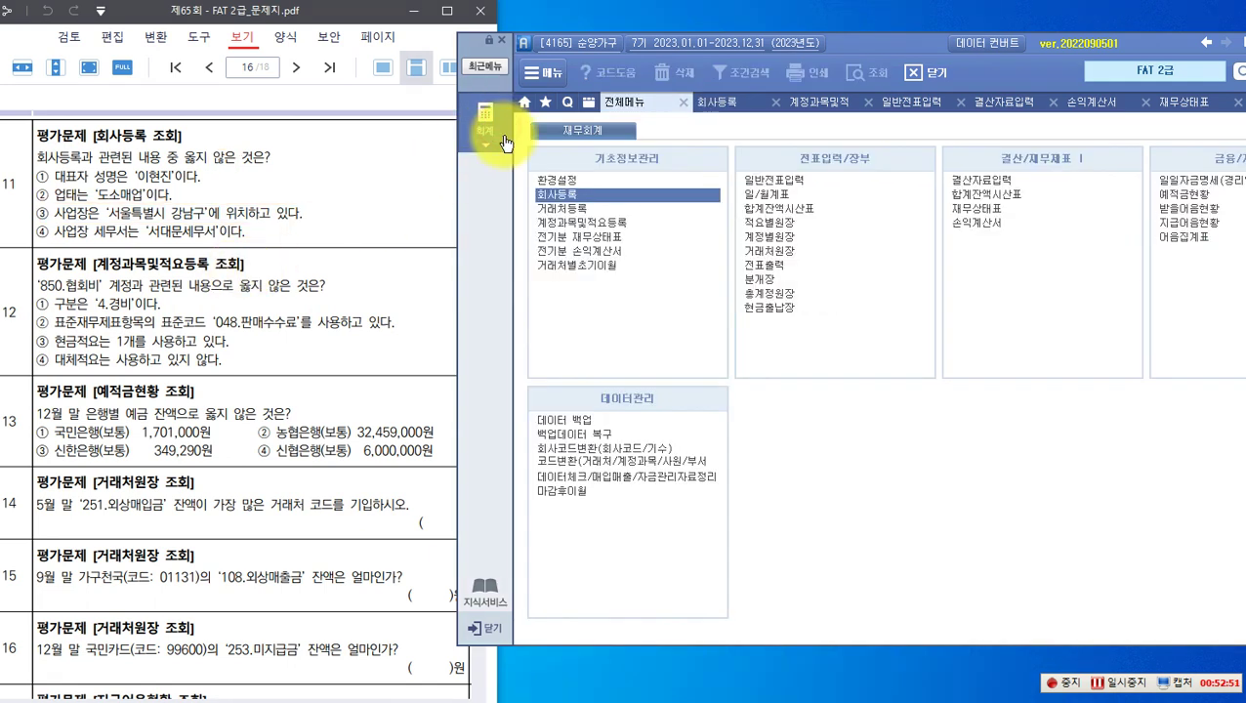
Step: Open 계정과목및적요등록 under 기초정보관리 to view account 850 협회비
click(564, 224)
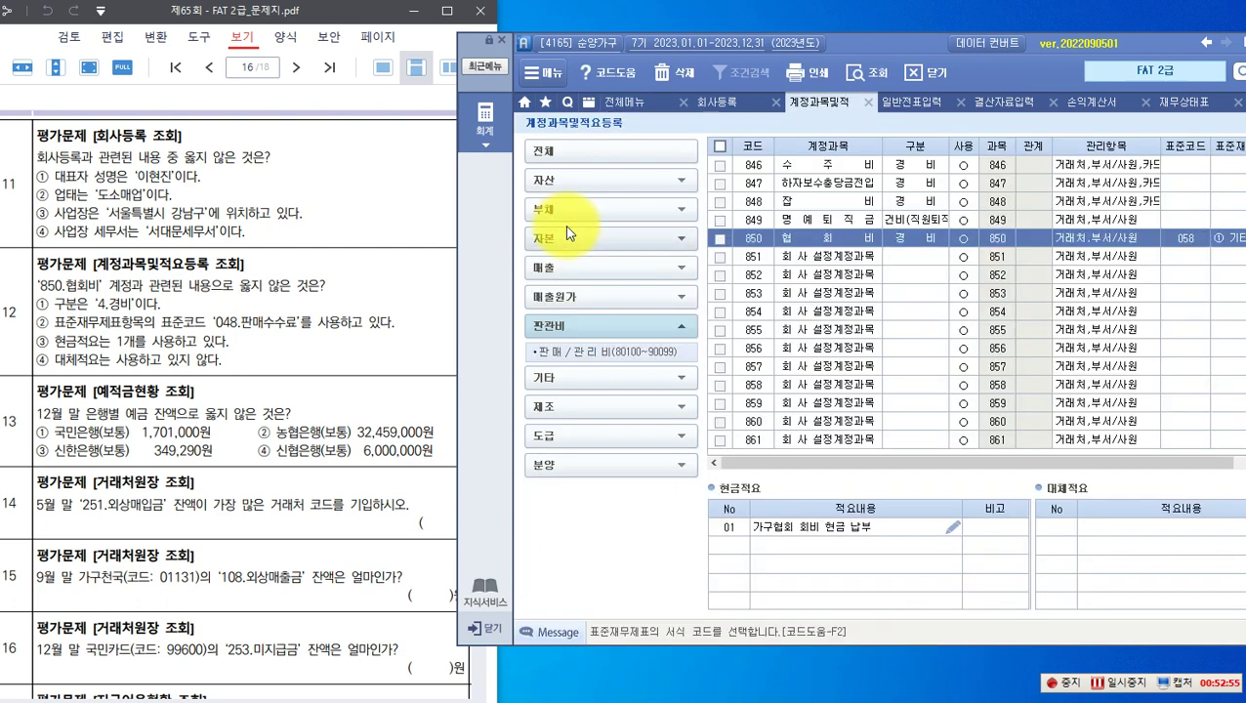
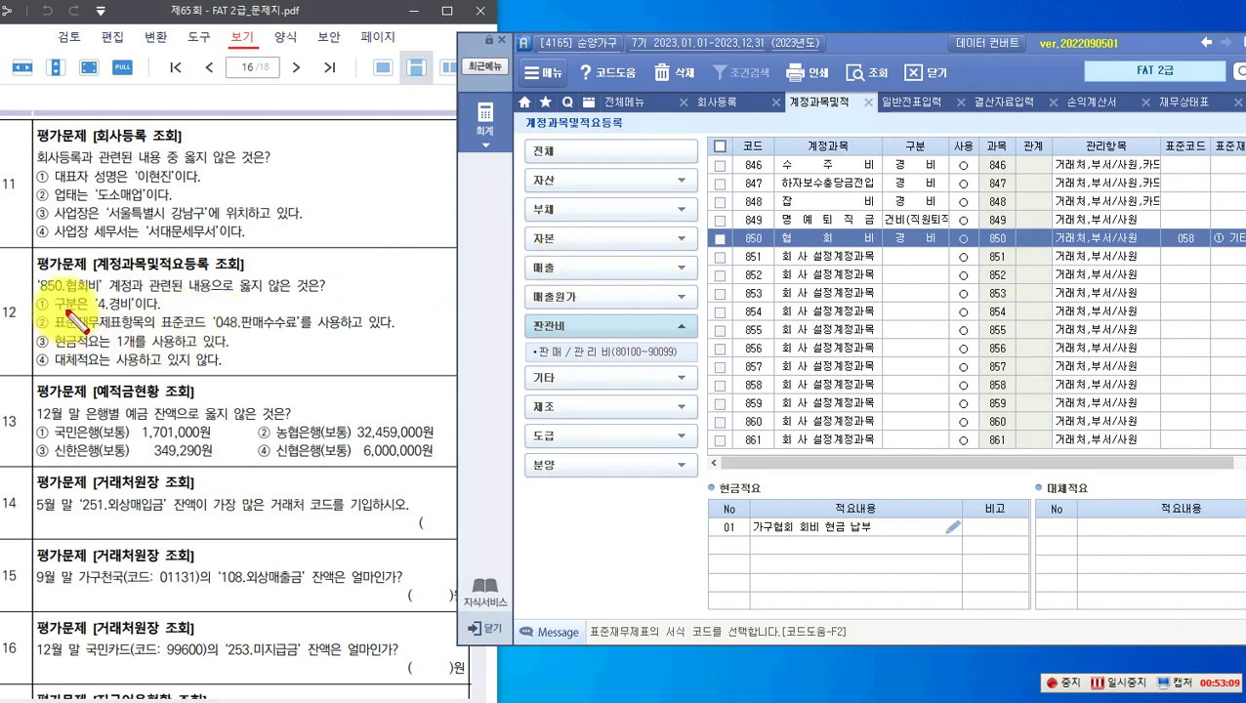
Step: Mark account 850 협회비 and its 경비 classification against question 12's statements
drag(29, 274, 130, 311)
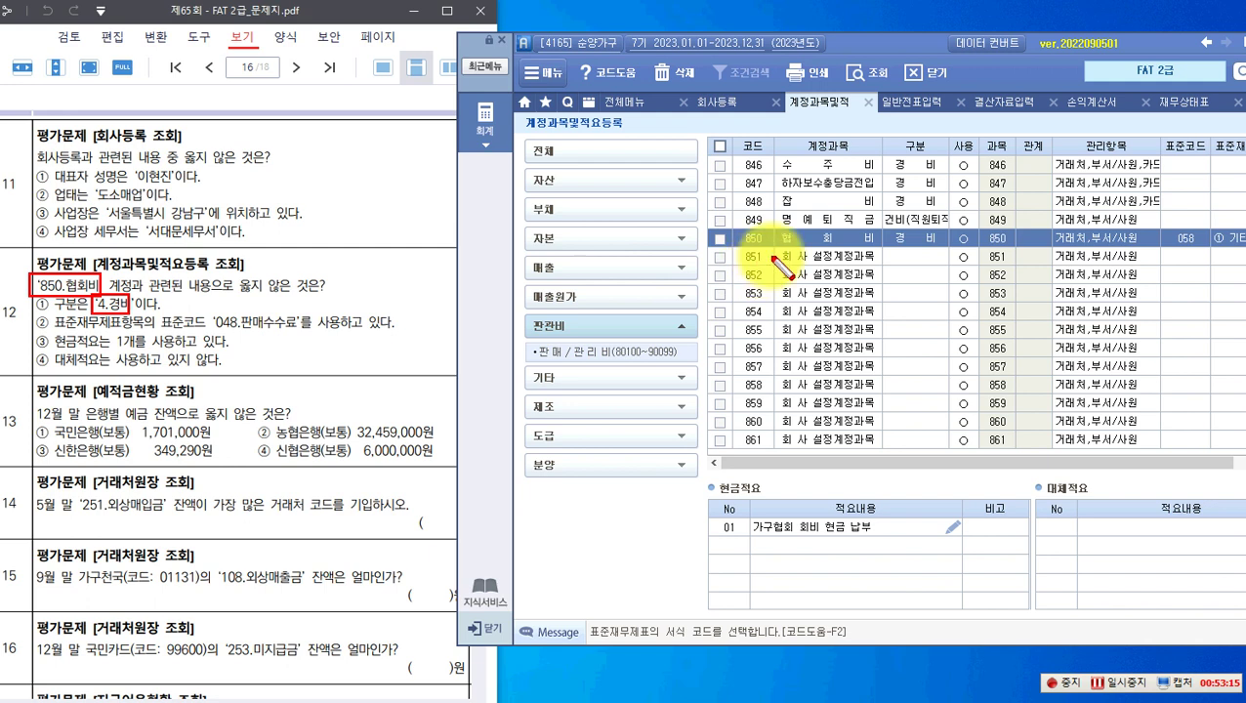
drag(732, 229, 882, 246)
drag(898, 132, 929, 154)
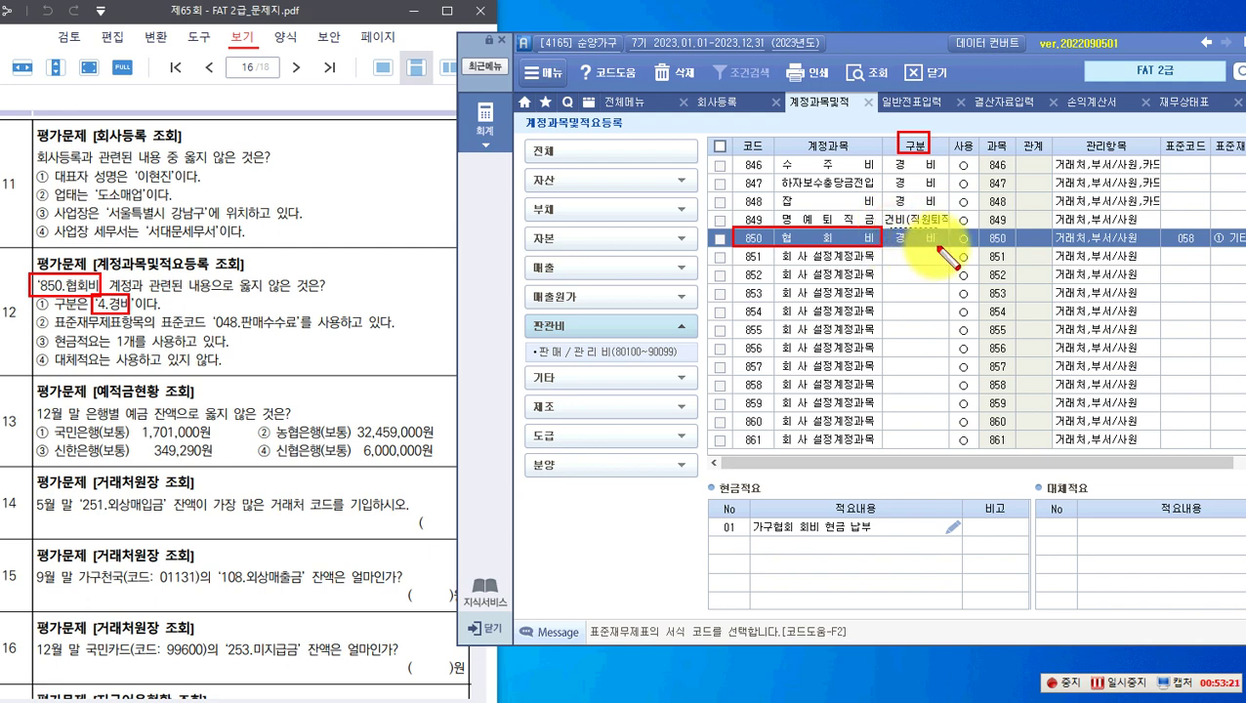
drag(941, 247, 940, 246)
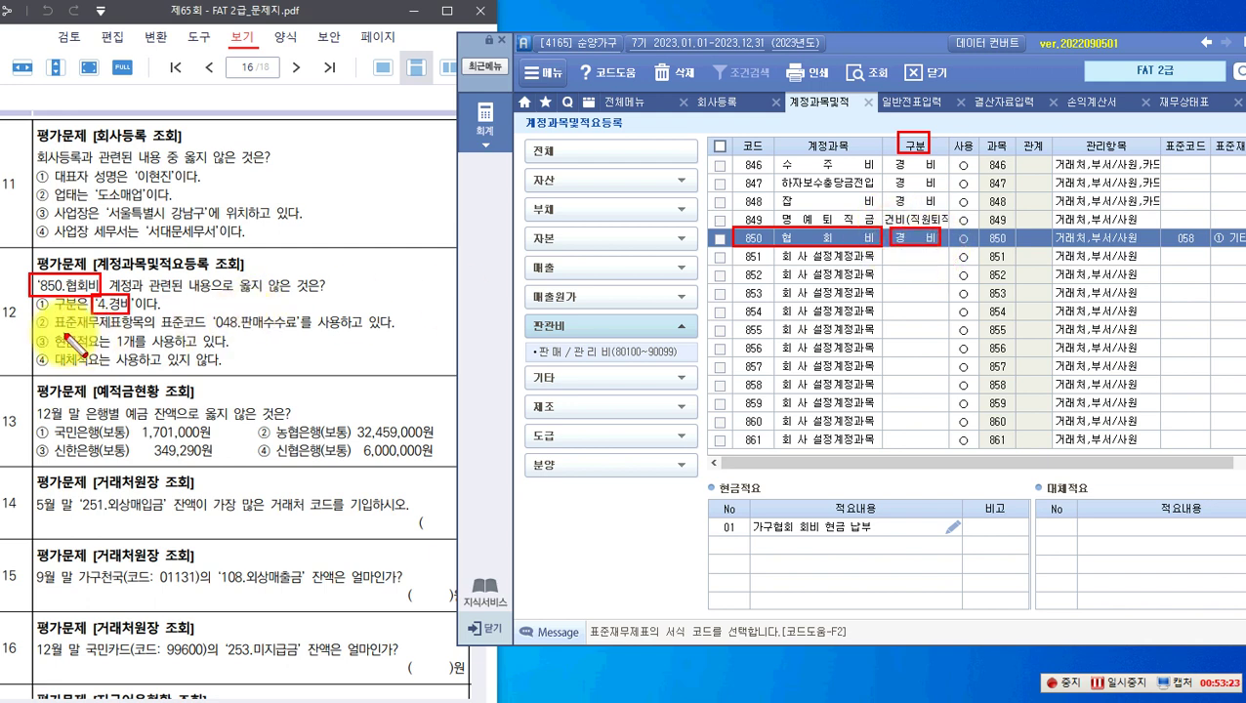
mouse_move(54, 314)
mouse_down()
mouse_move(74, 330)
mouse_move(298, 331)
mouse_up()
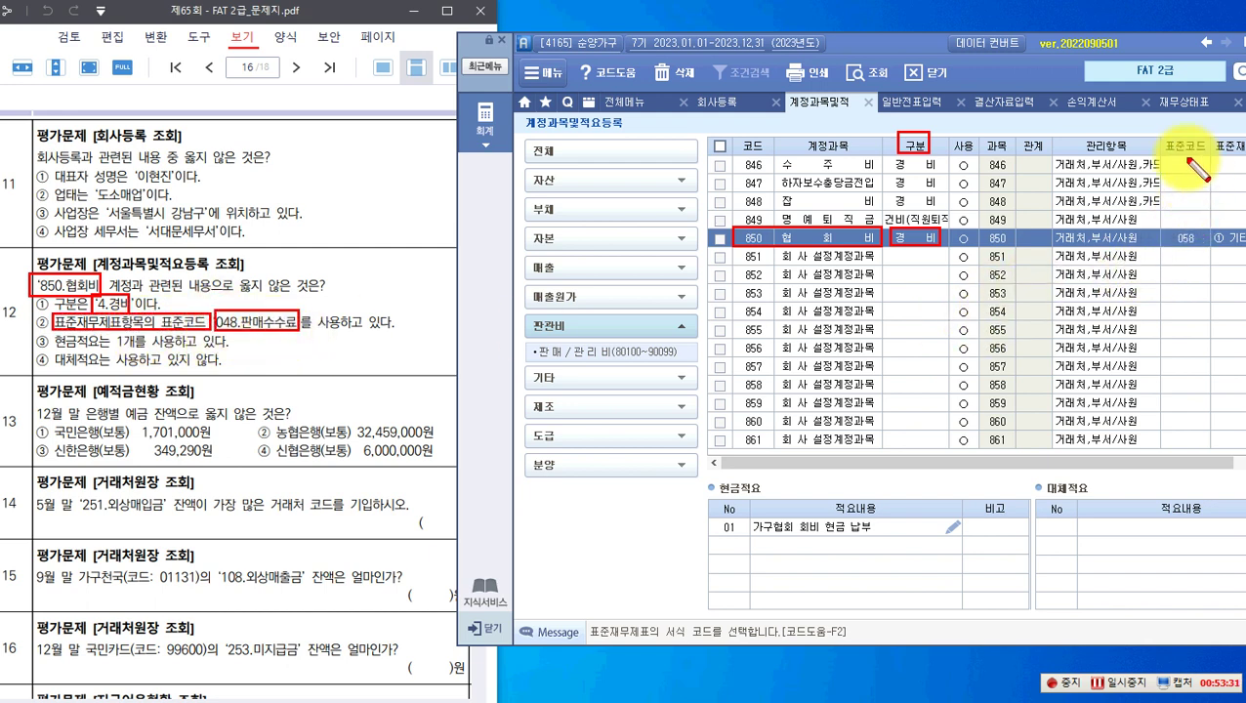
Step: Highlight the 058 표준코드 and the empty 대체적요 section for question 12, then clear the marks
click(1162, 137)
drag(1209, 156, 1209, 154)
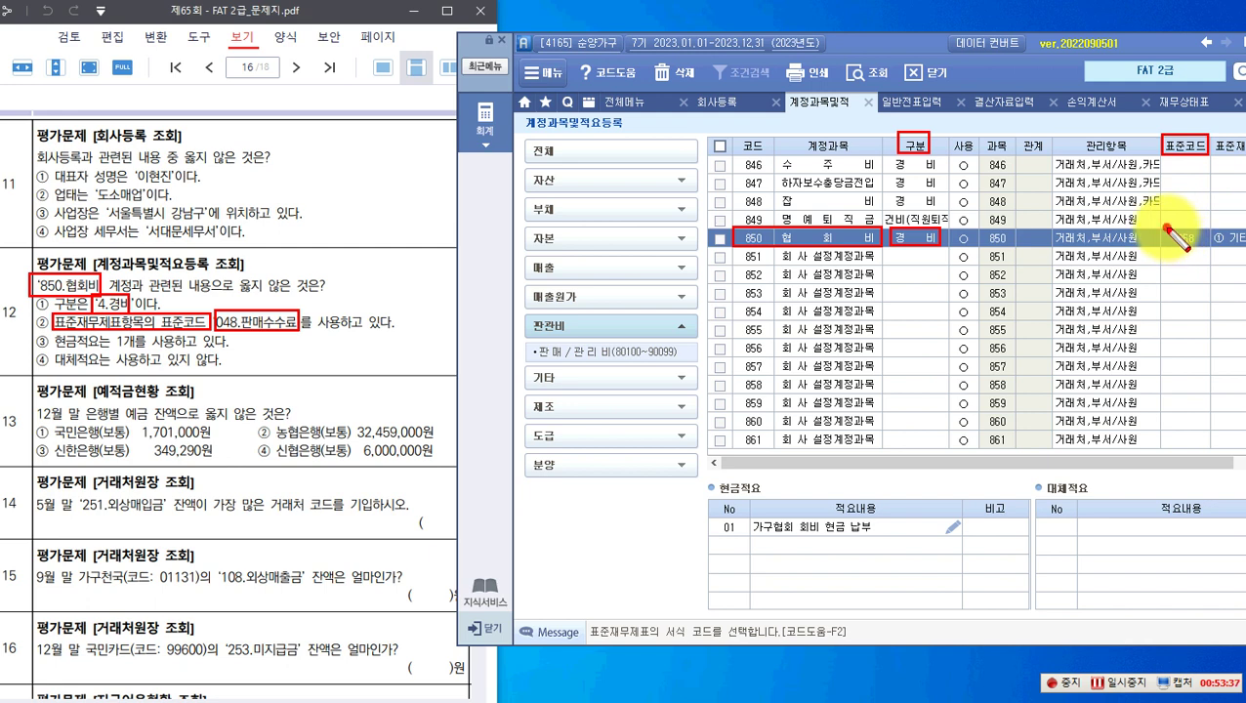
drag(1192, 244, 1204, 246)
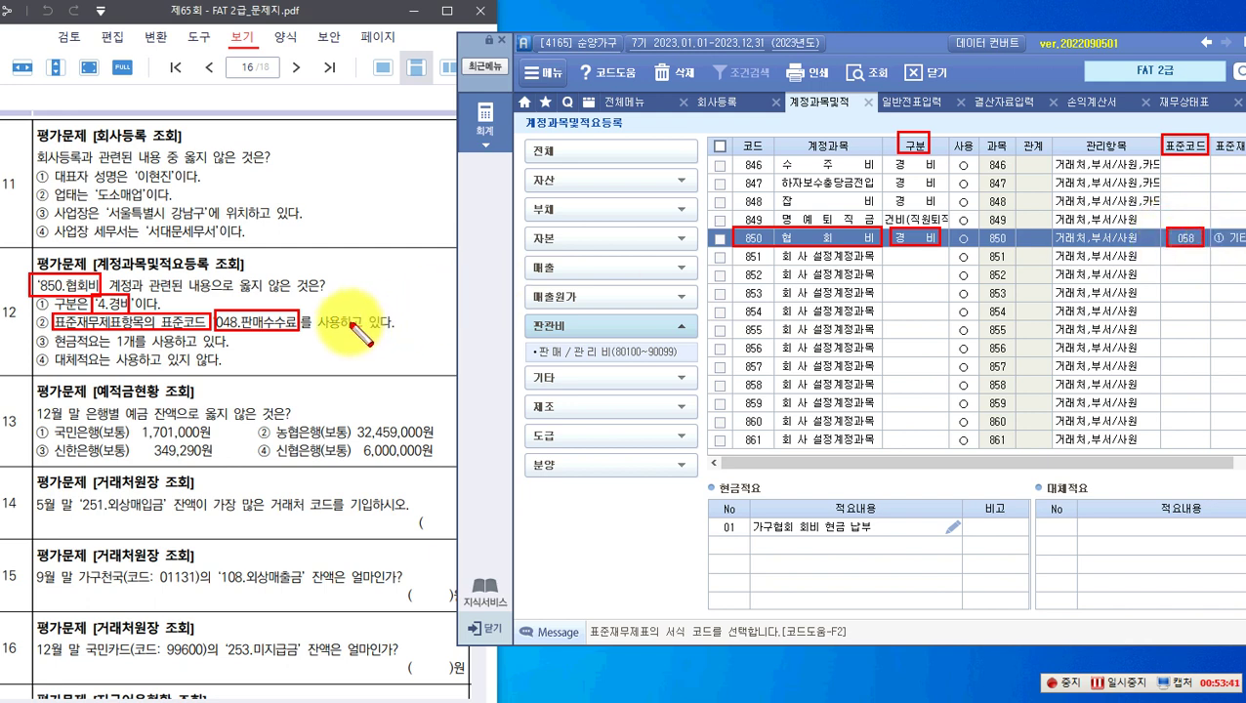
drag(29, 315, 407, 331)
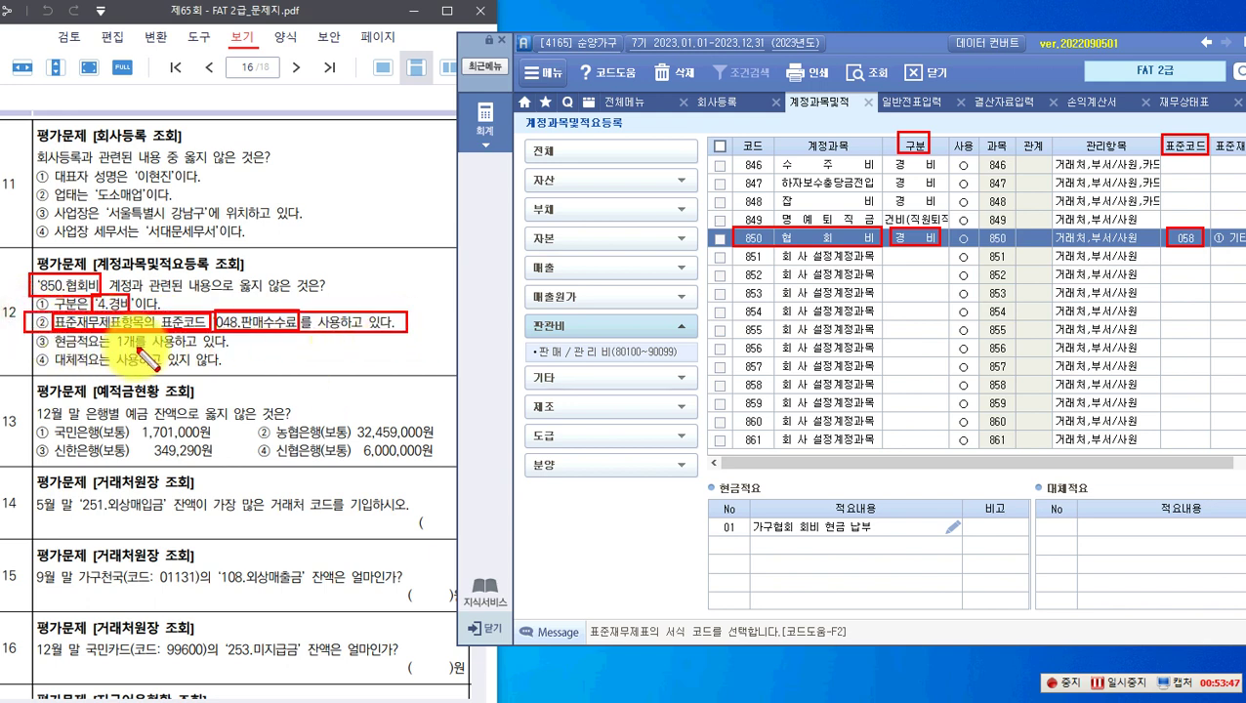
drag(705, 481, 895, 538)
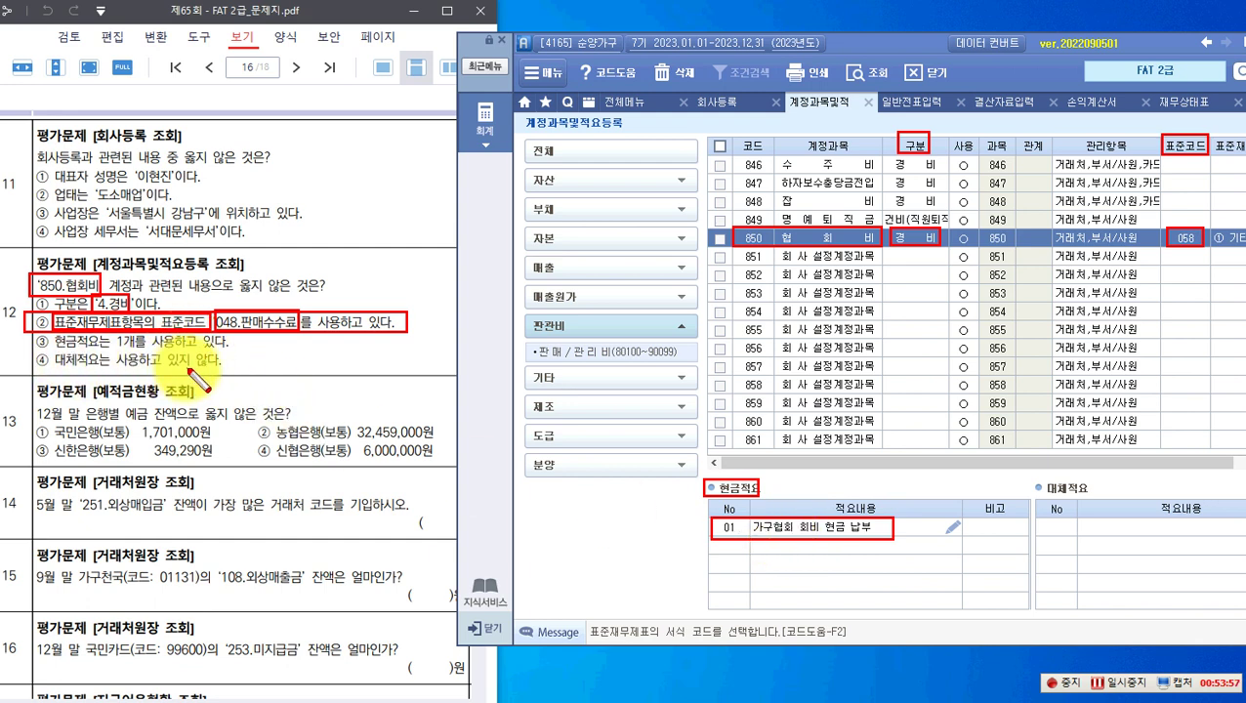
drag(1036, 480, 1098, 496)
mouse_move(1037, 526)
mouse_down()
mouse_move(1143, 591)
mouse_move(1240, 606)
mouse_up()
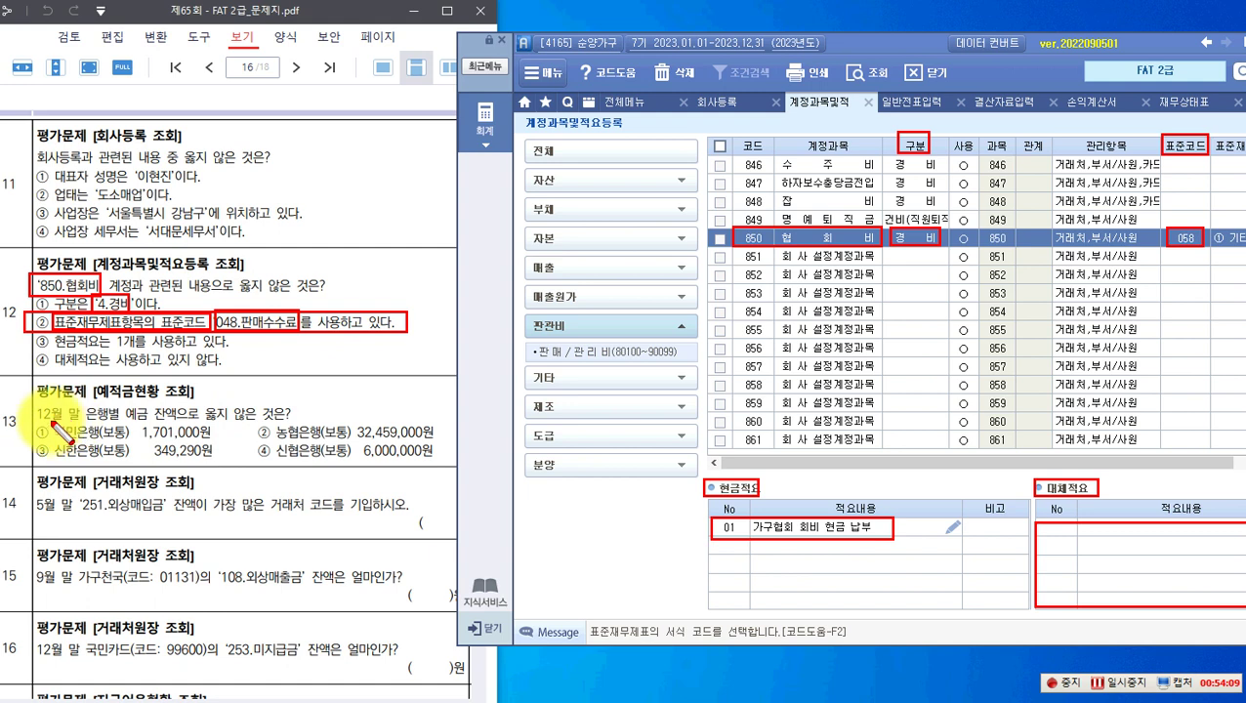
key(Escape)
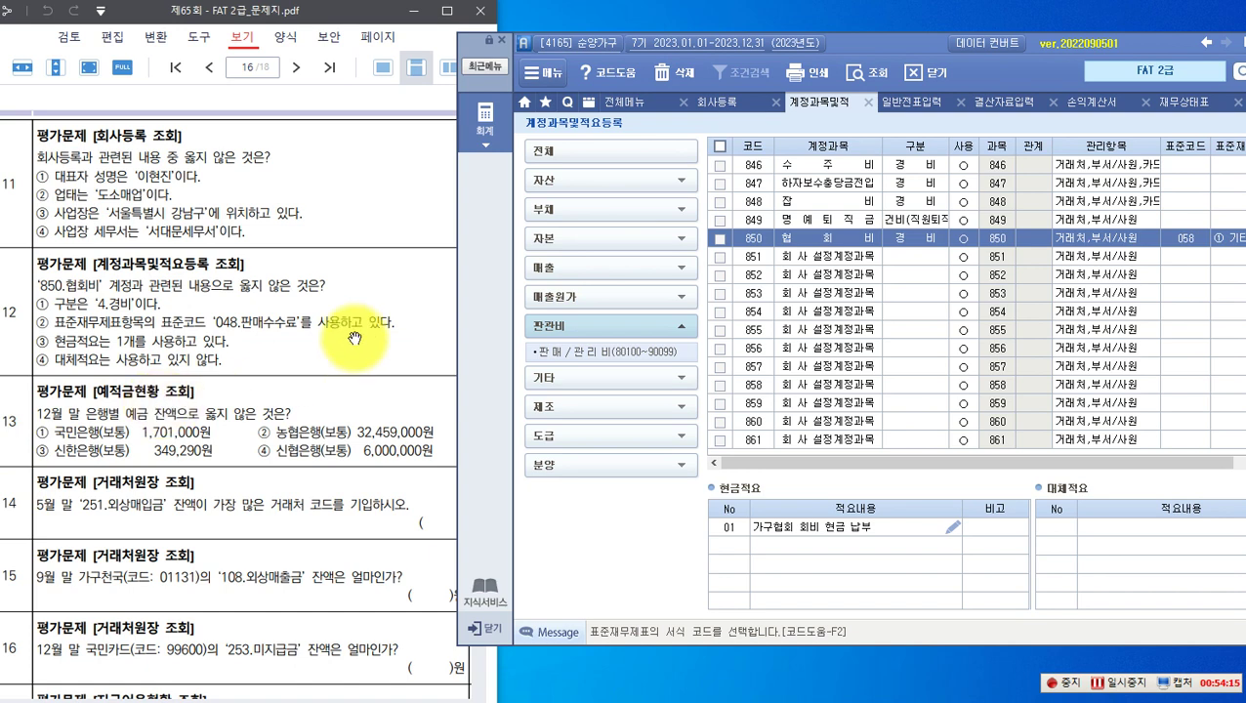
Step: Query 예적금현황 for bank deposit balances as of 2023-12-31
click(488, 125)
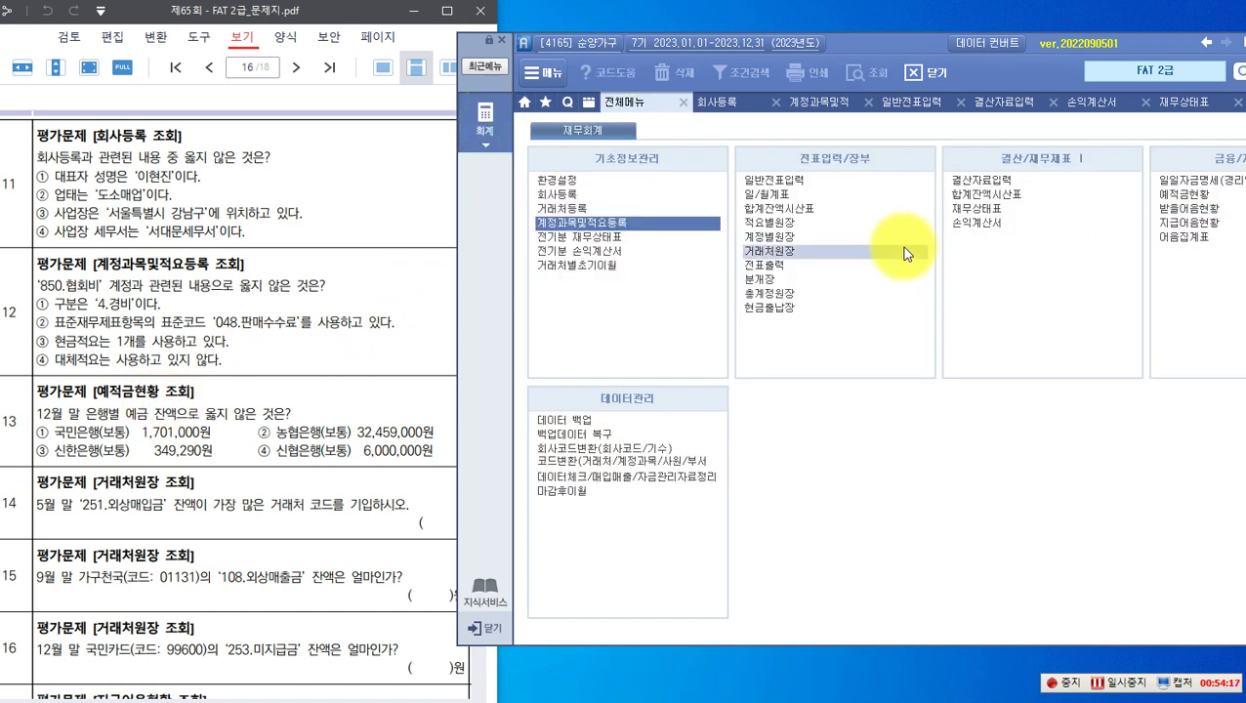
drag(898, 46, 872, 42)
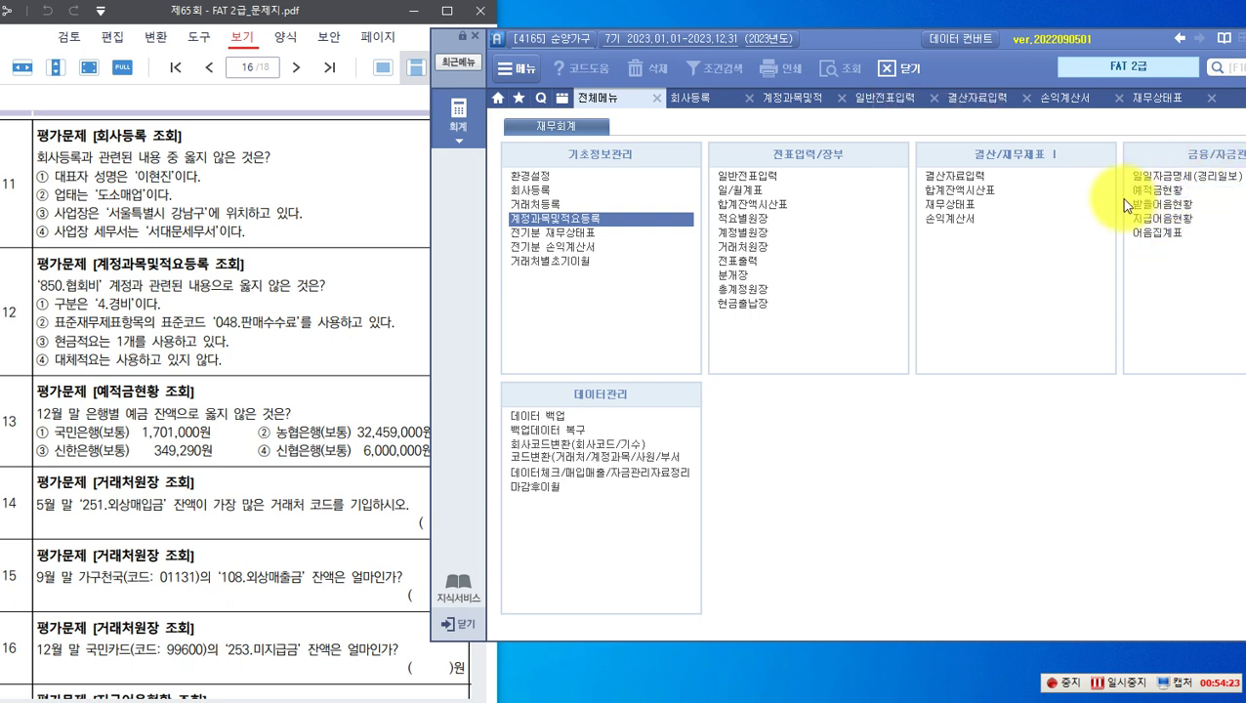
click(1153, 194)
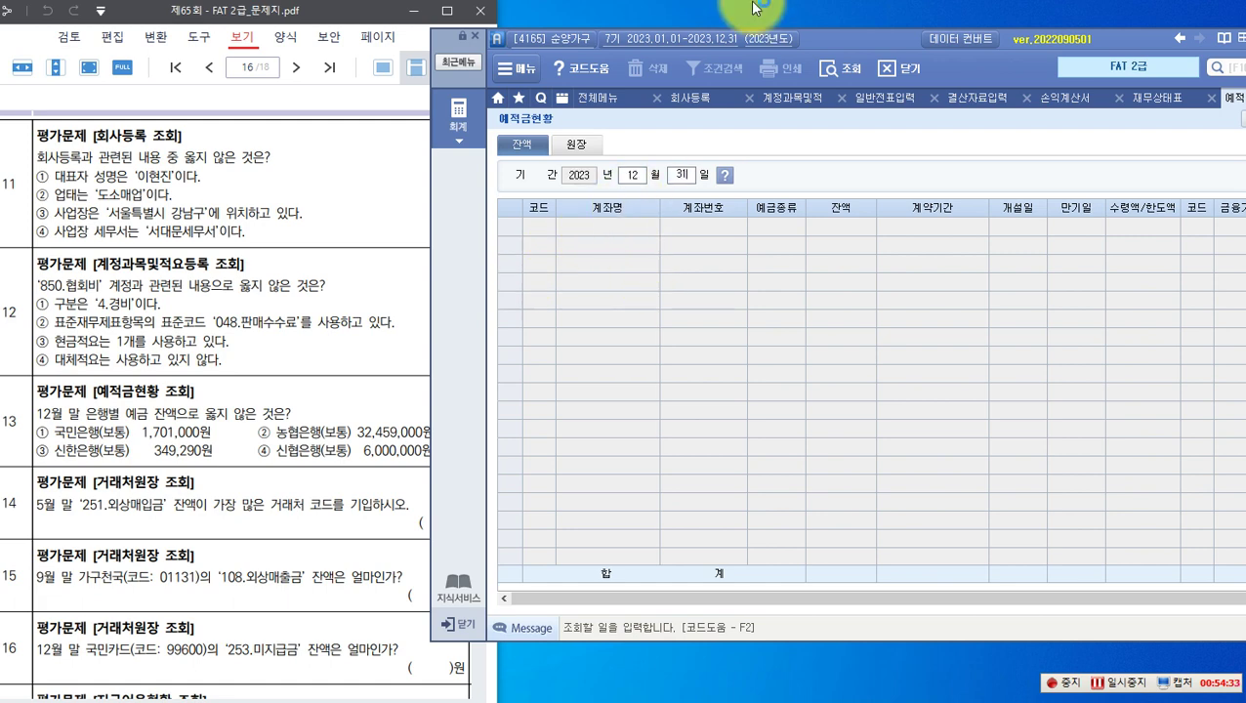
key(Return)
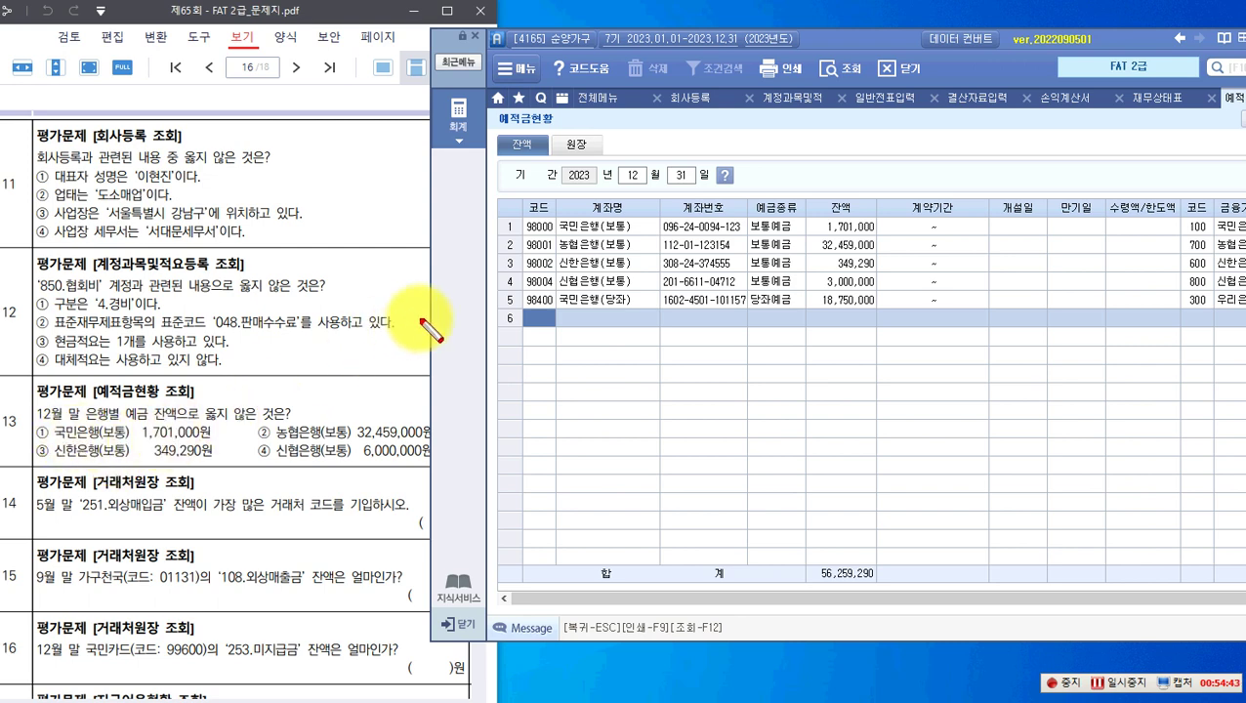
Step: Compare each bank row and flag option ④ 신협은행 6,000,000원 as the mismatch
drag(554, 218, 879, 236)
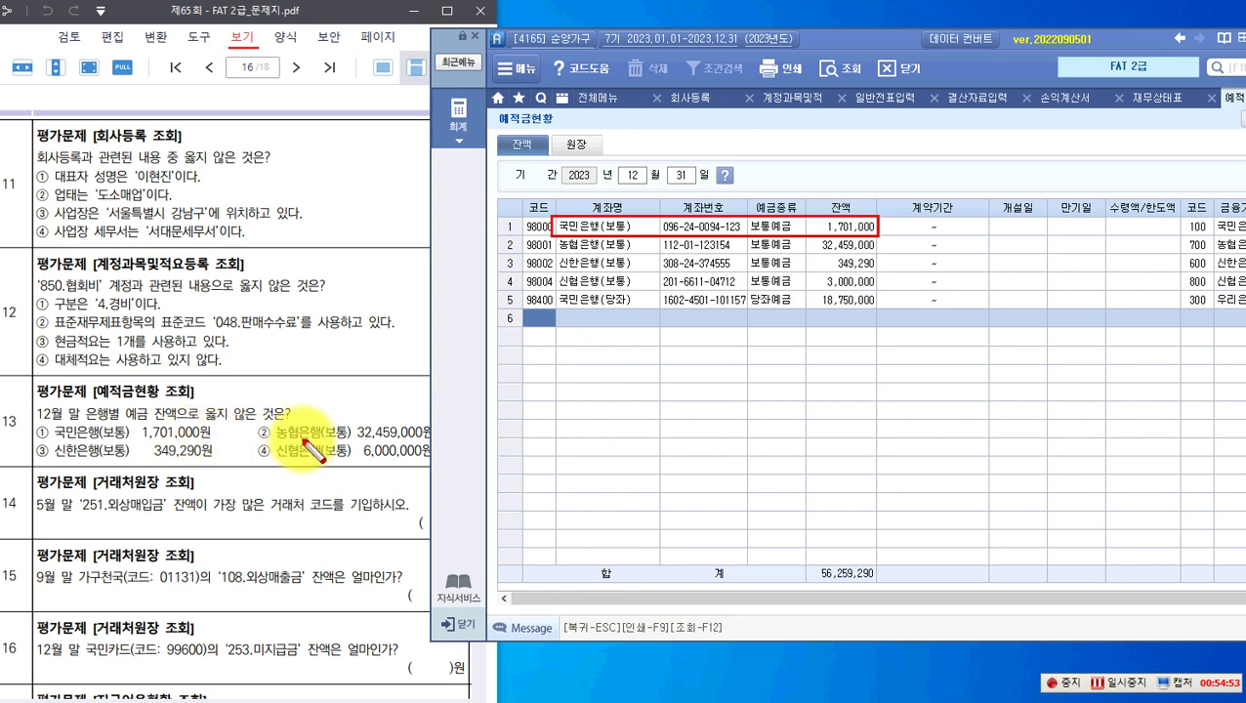
drag(554, 239, 876, 255)
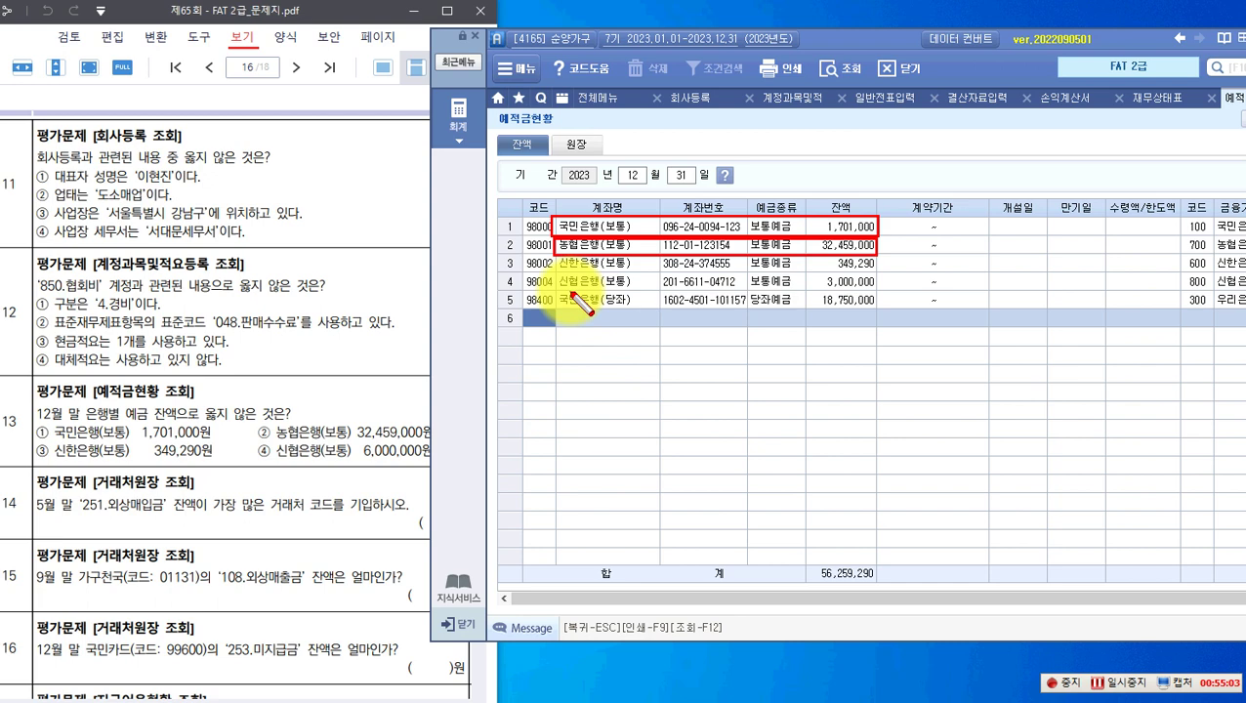
drag(556, 255, 874, 272)
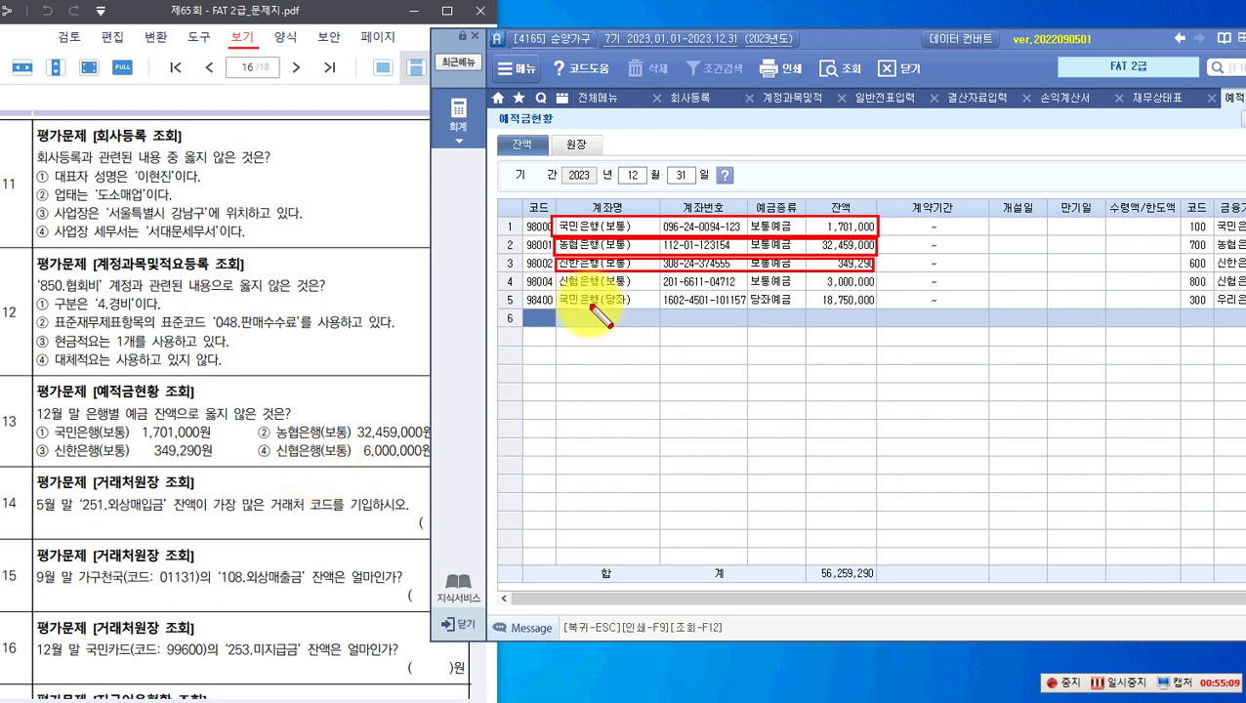
drag(563, 277, 877, 292)
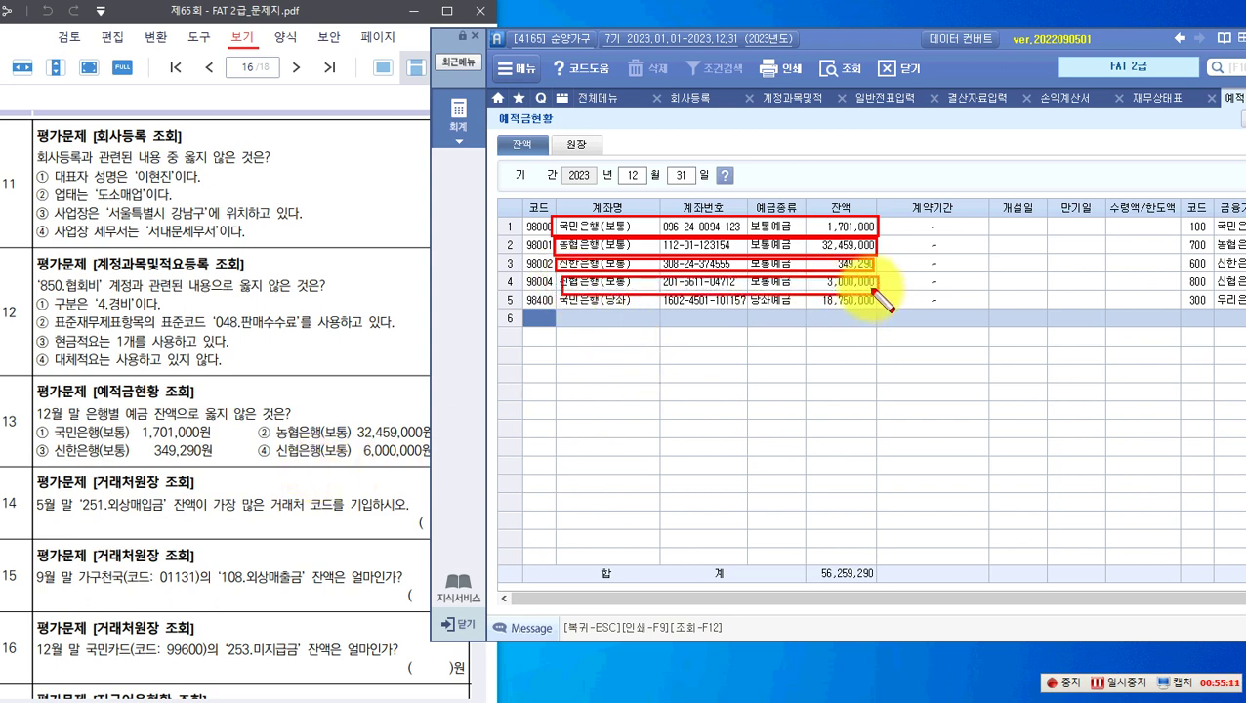
drag(245, 440, 431, 461)
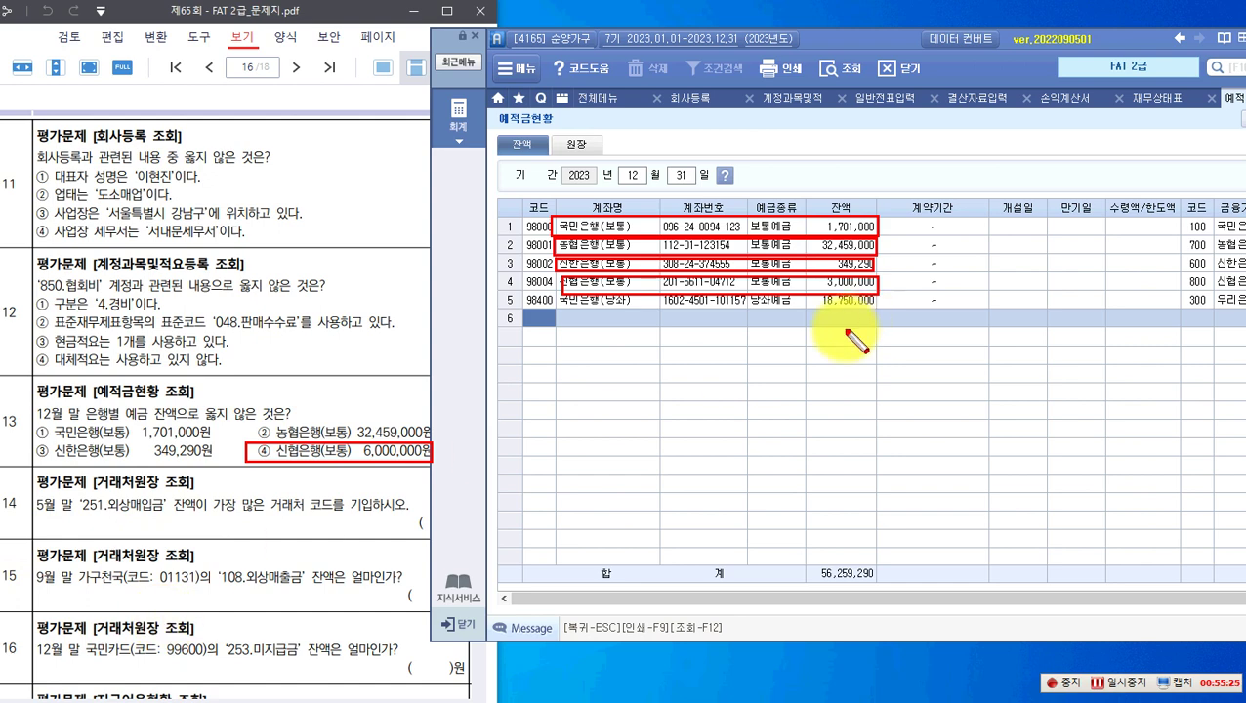
key(Escape)
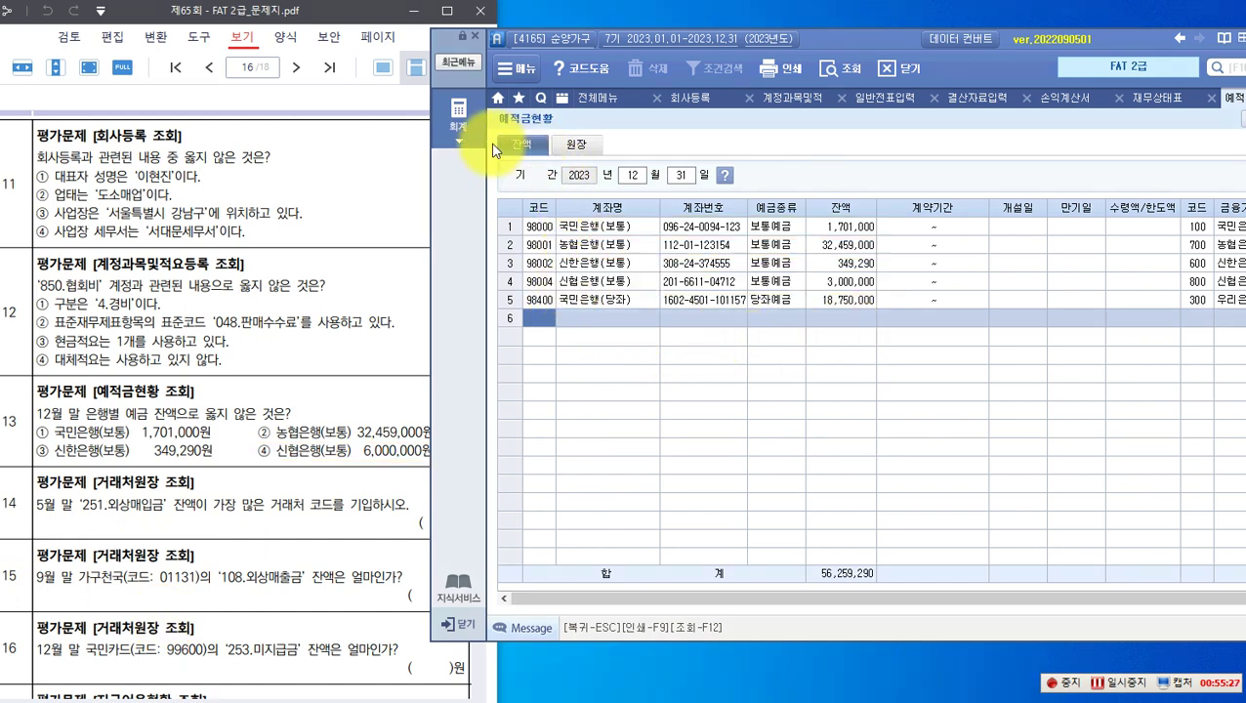
click(459, 122)
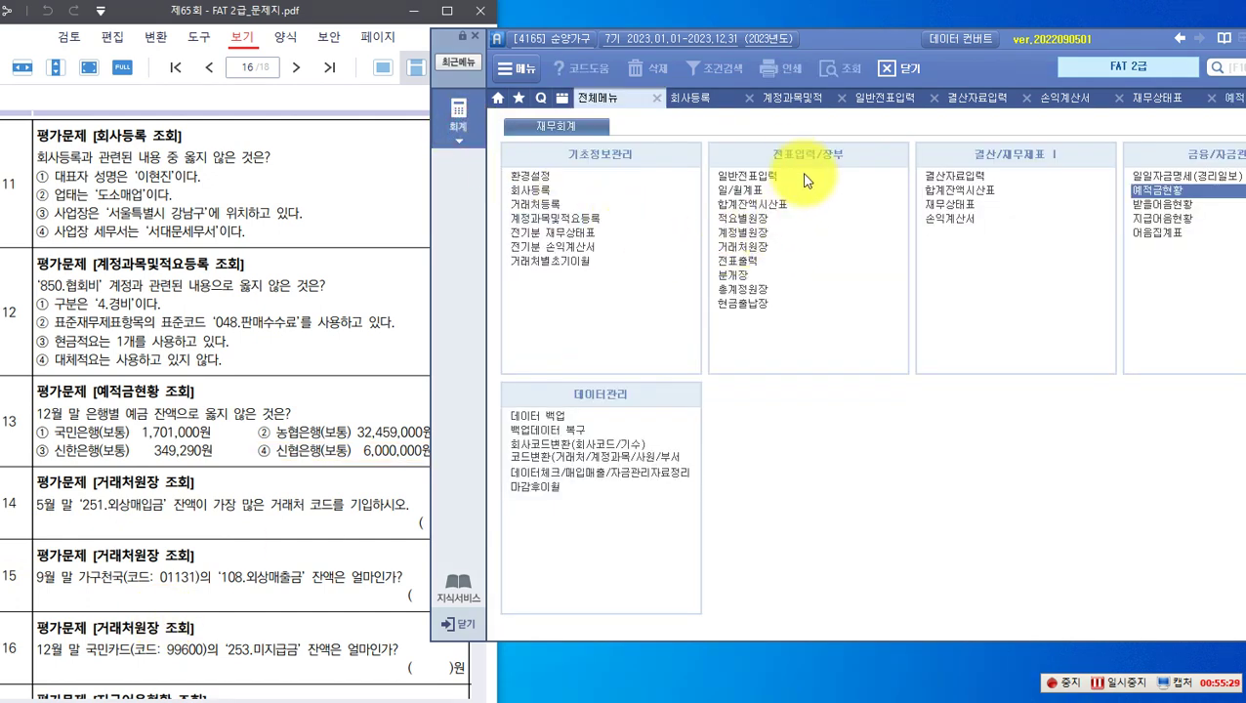
Step: Set 거래처원장 to 2023-01-01–2023-05-31, account 251 외상매입금, all partners
click(760, 247)
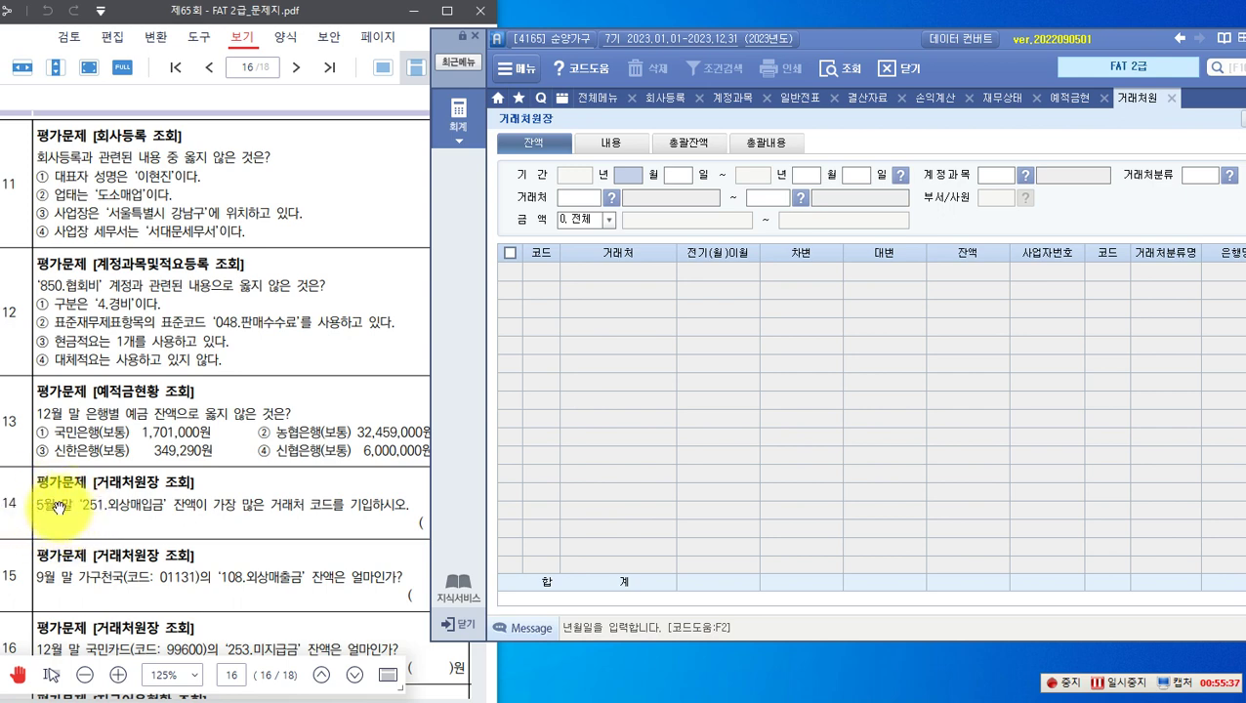
text(0)
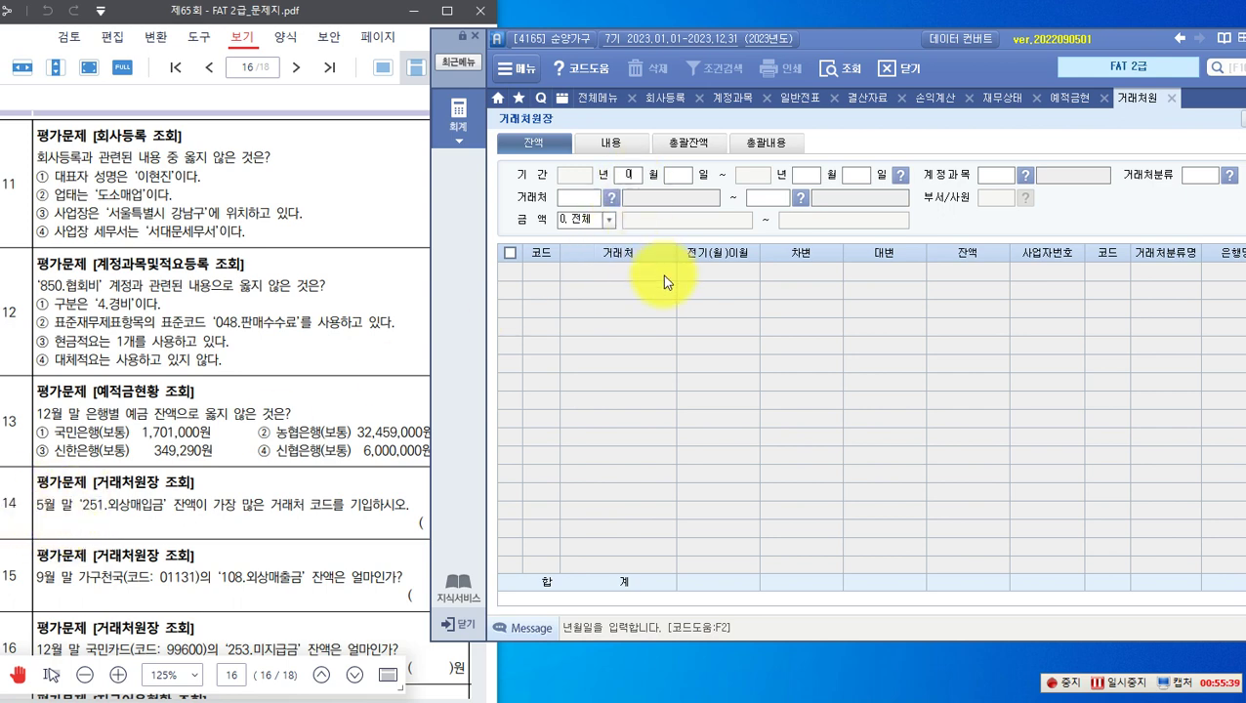
text(10105)
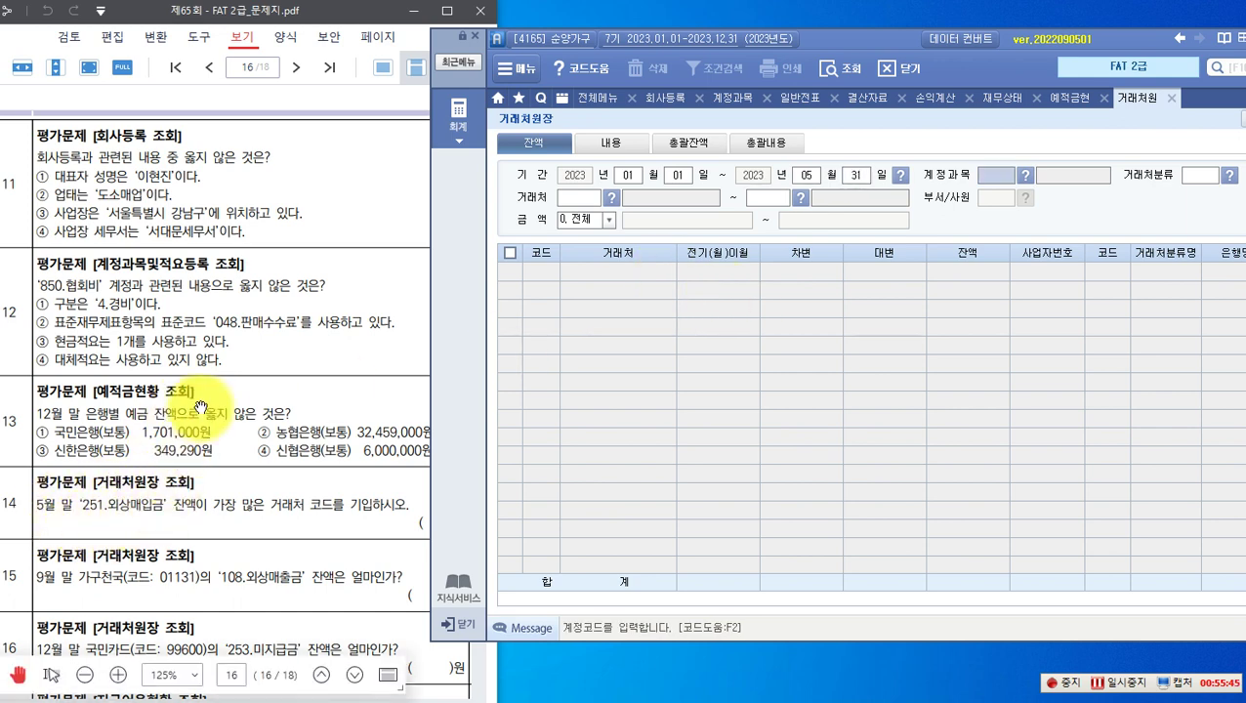
text(1)
key(Return)
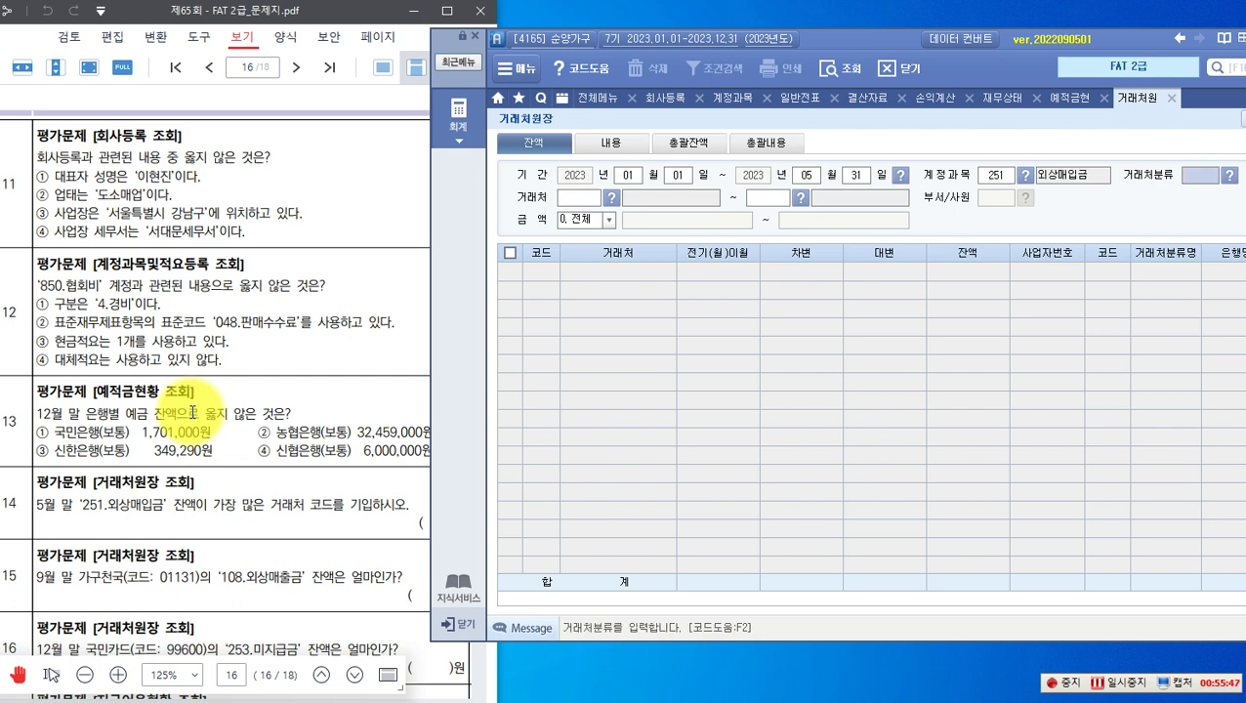
key(Return)
key(Return)
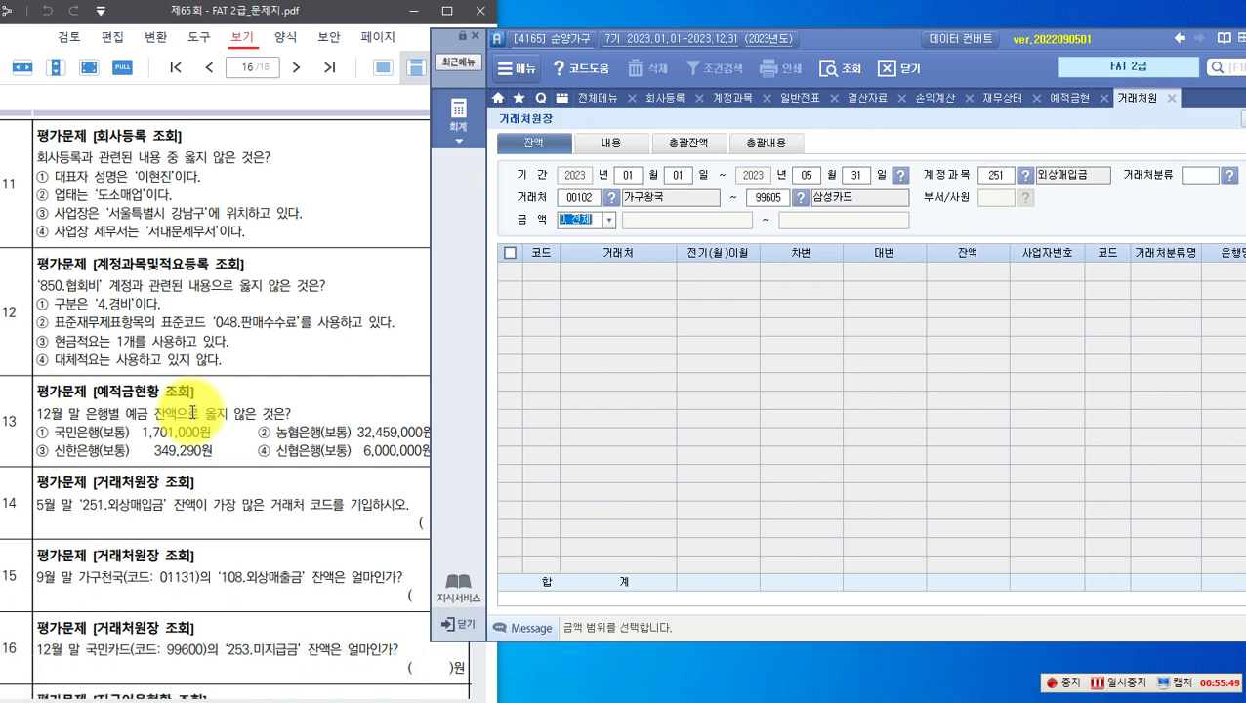
key(Return)
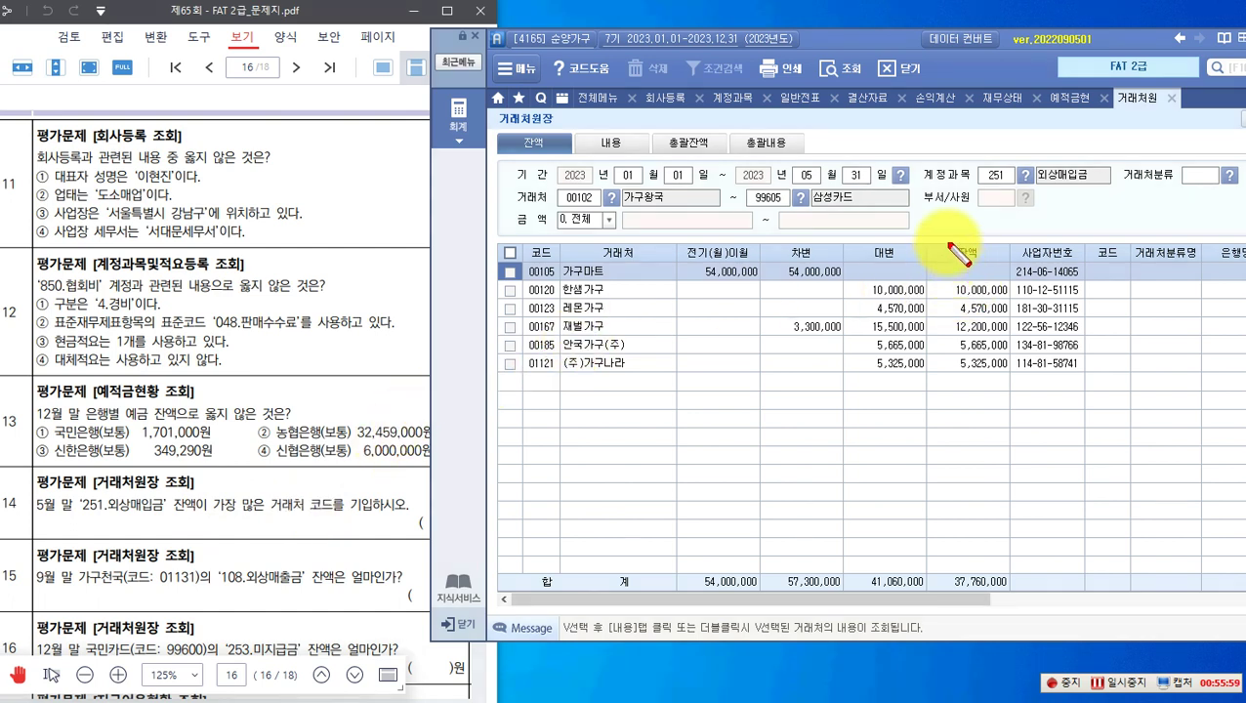
Step: Mark 재벌가구 (00167) as the largest 외상매입금 balance and note 00167 for question 14
click(982, 170)
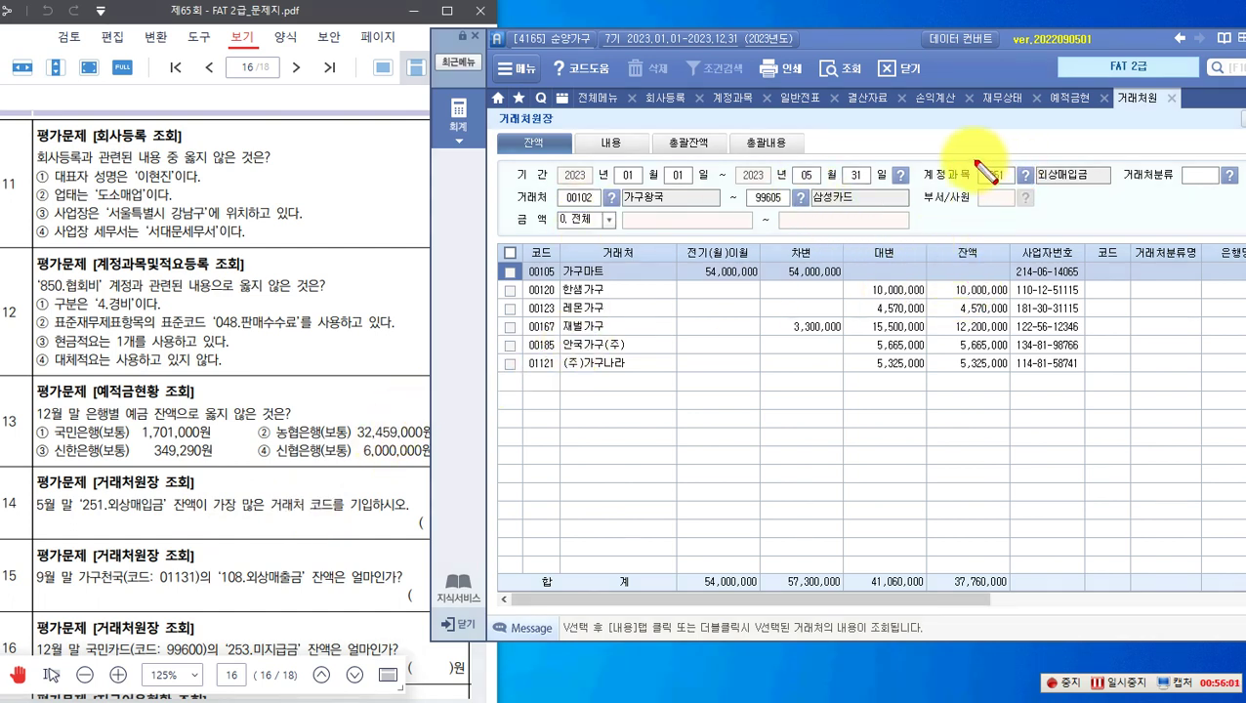
drag(1116, 185, 1113, 184)
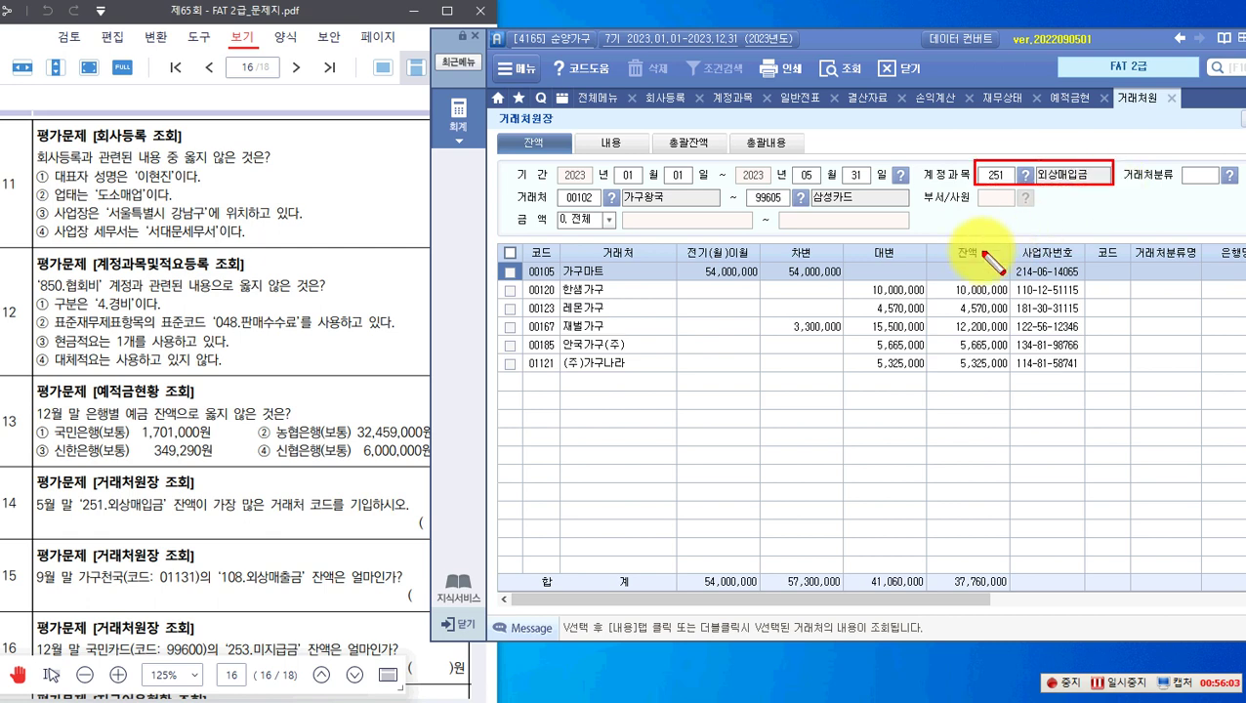
drag(945, 243, 987, 260)
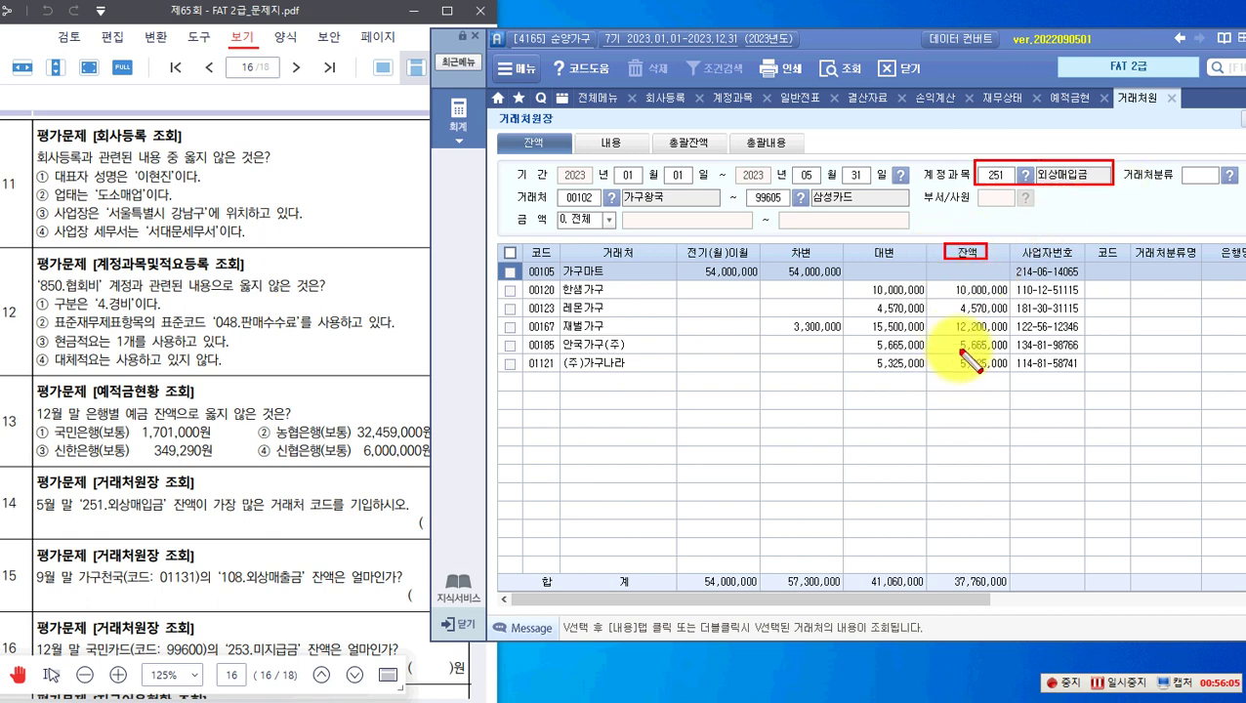
mouse_move(526, 317)
mouse_down()
mouse_move(971, 326)
mouse_move(1010, 338)
mouse_up()
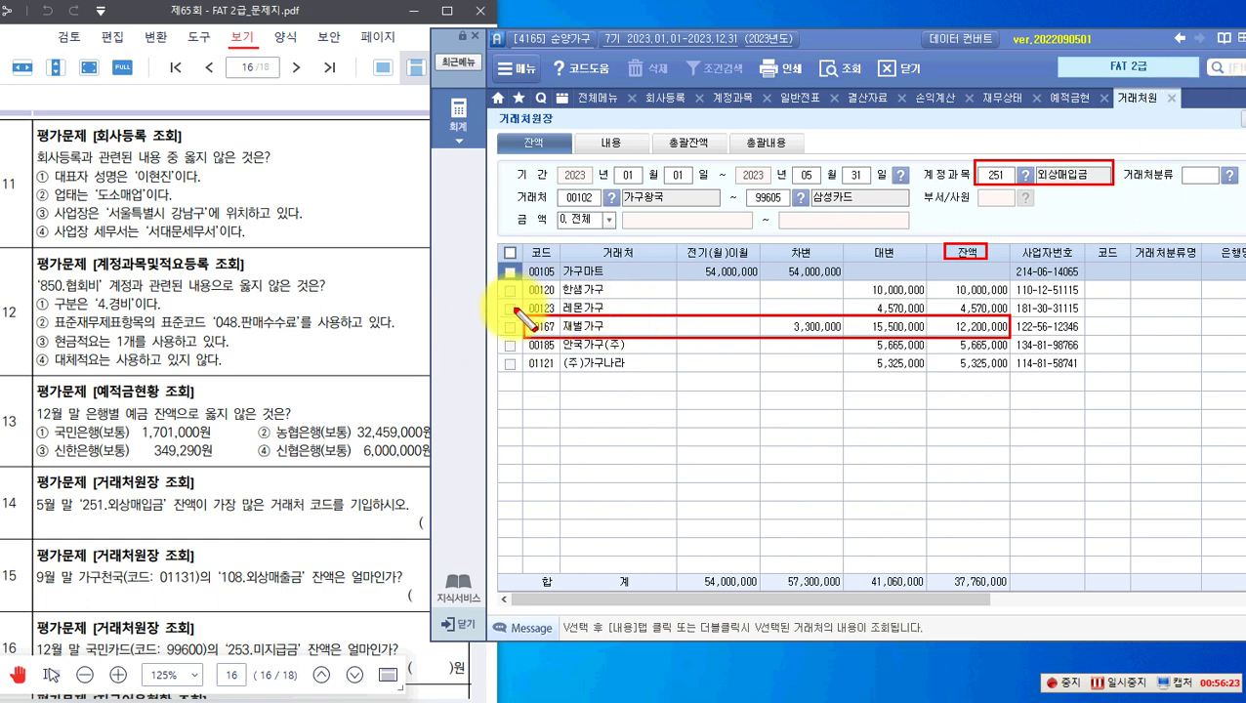
drag(565, 352, 561, 324)
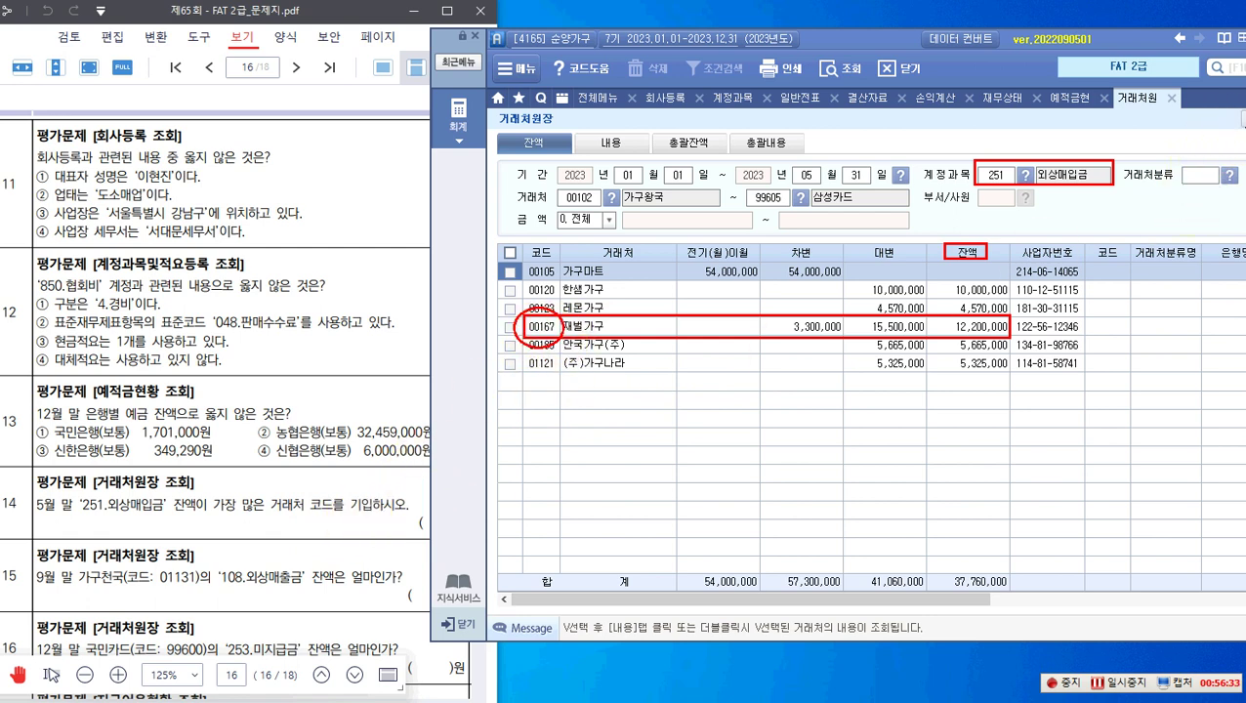
drag(326, 519, 333, 538)
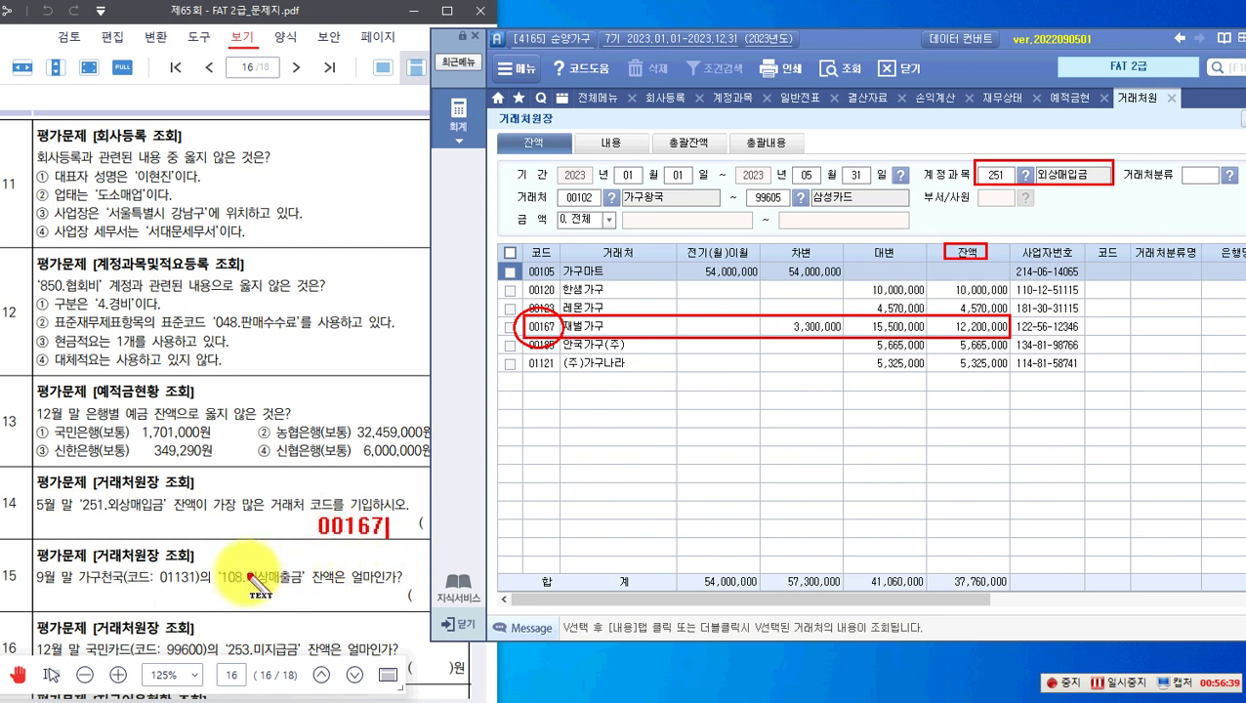
key(Escape)
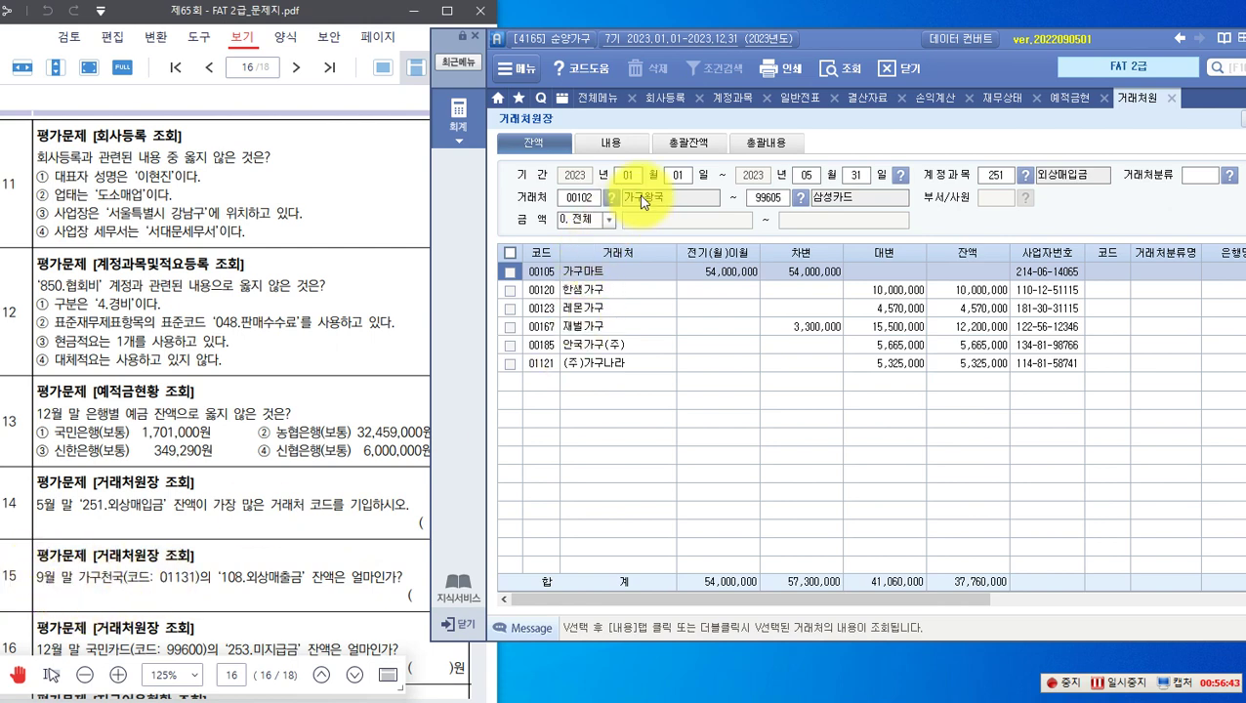
click(806, 175)
Step: Query 108 외상매출금 customer balances through September across all customers
text(0)
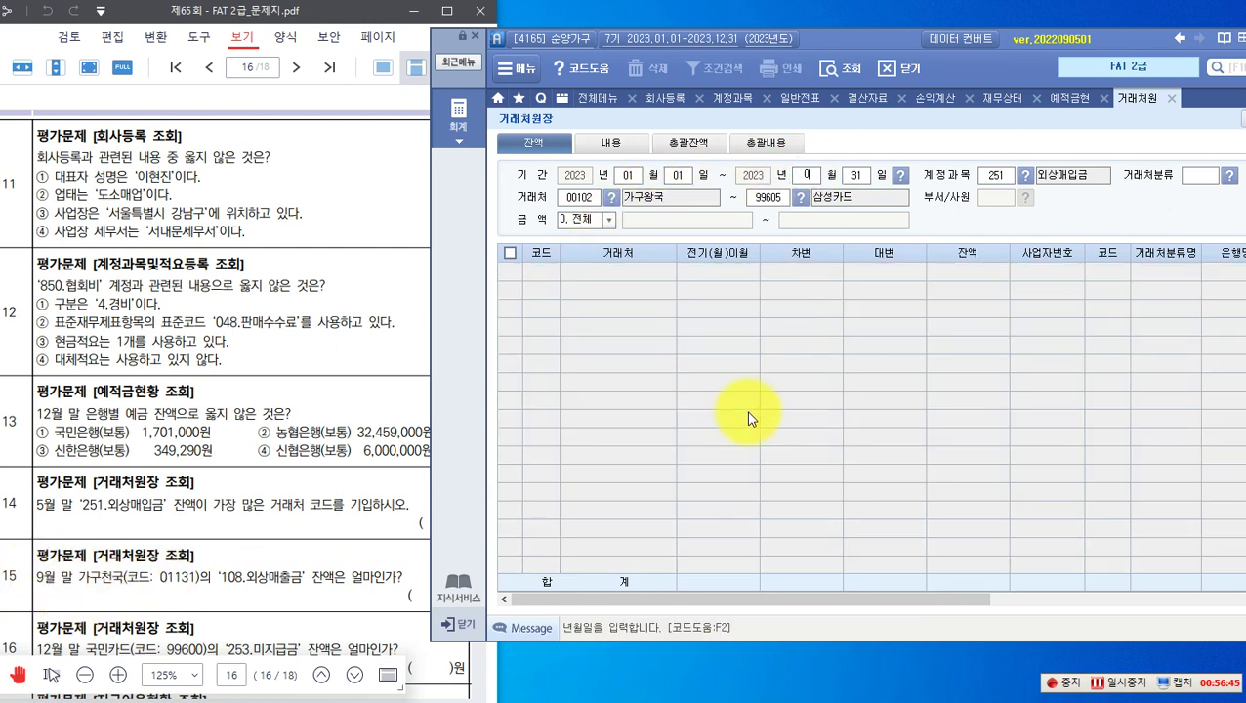
text(9)
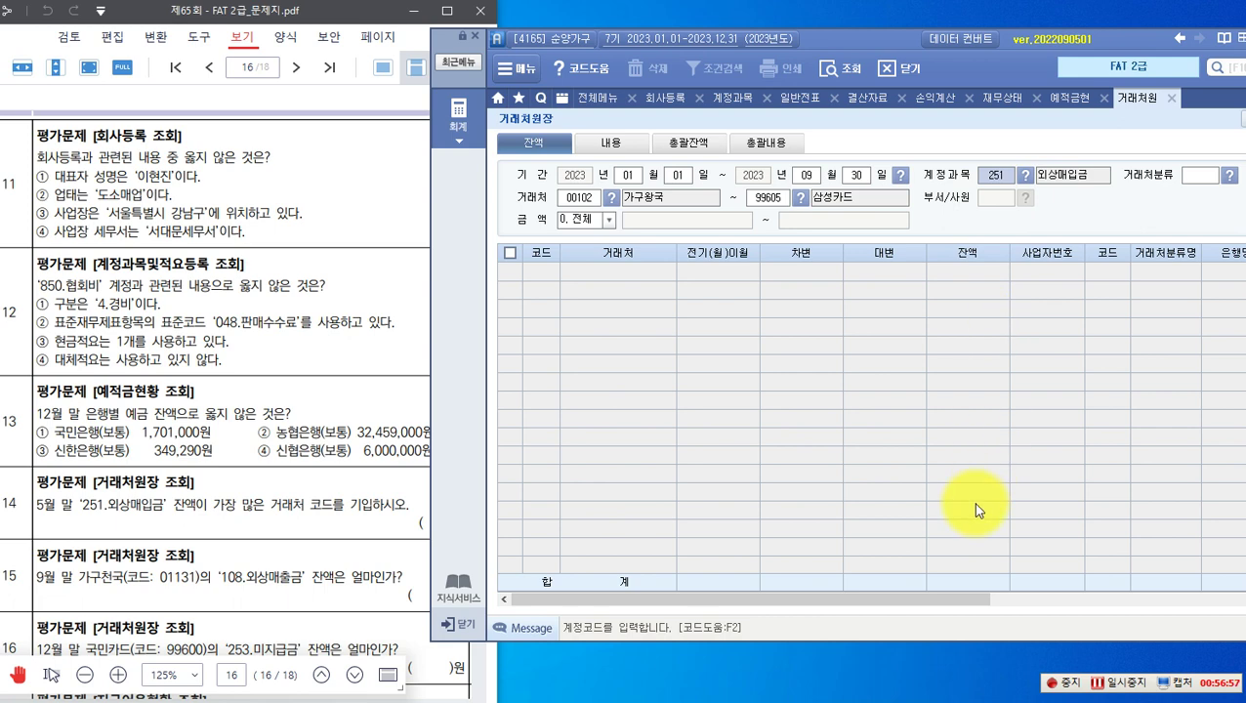
text(108)
key(Return)
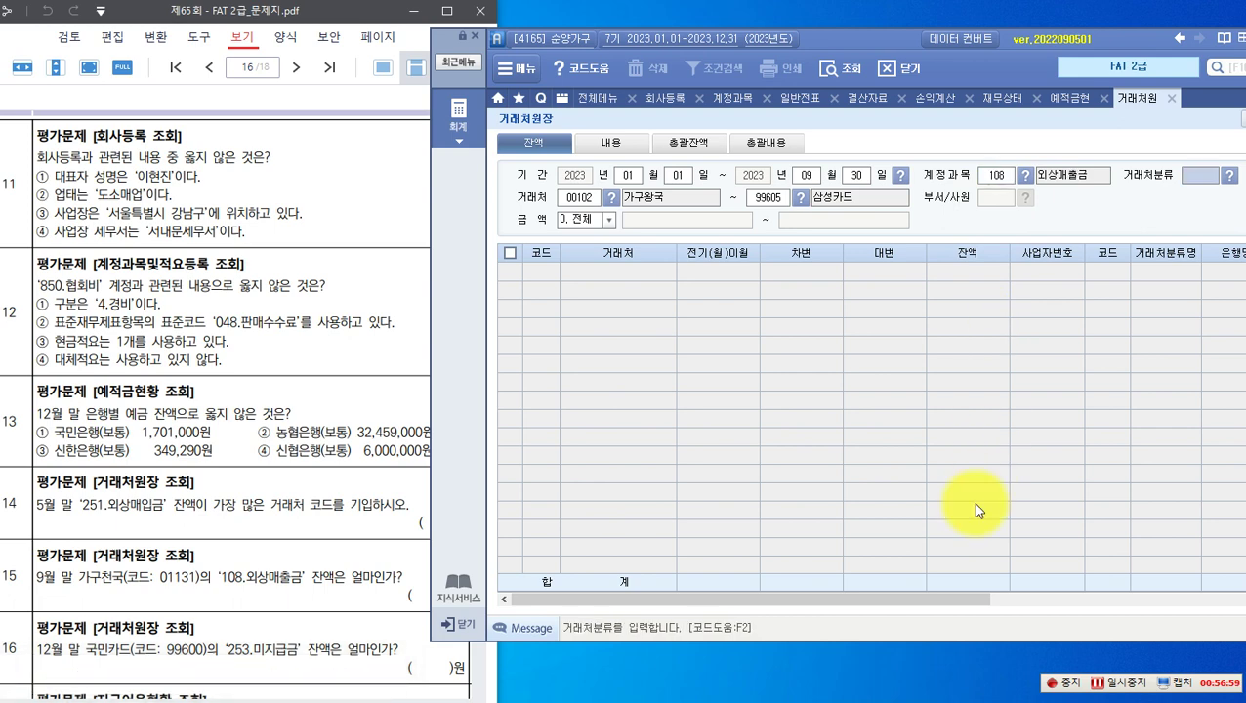
key(Return)
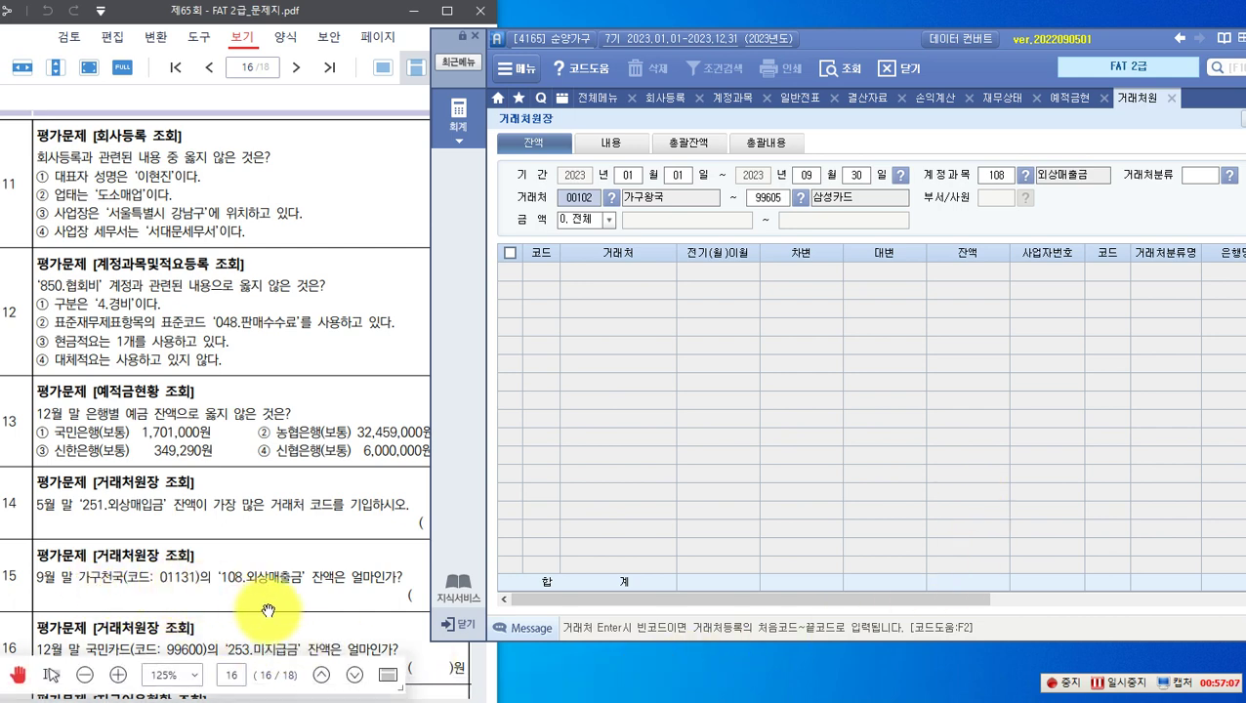
key(Return)
key(Return)
key(Return)
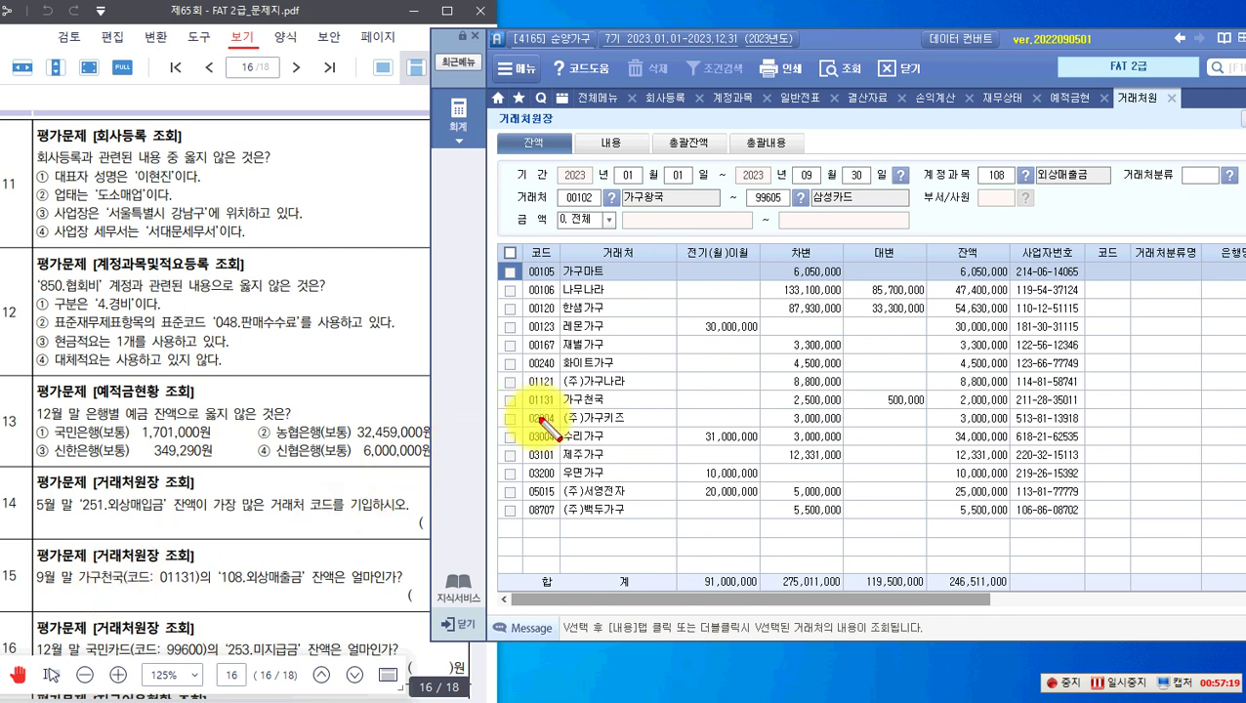
Step: Mark 가구천국 (01131)'s 2,000,000 balance as question 15's answer
drag(517, 391, 1090, 408)
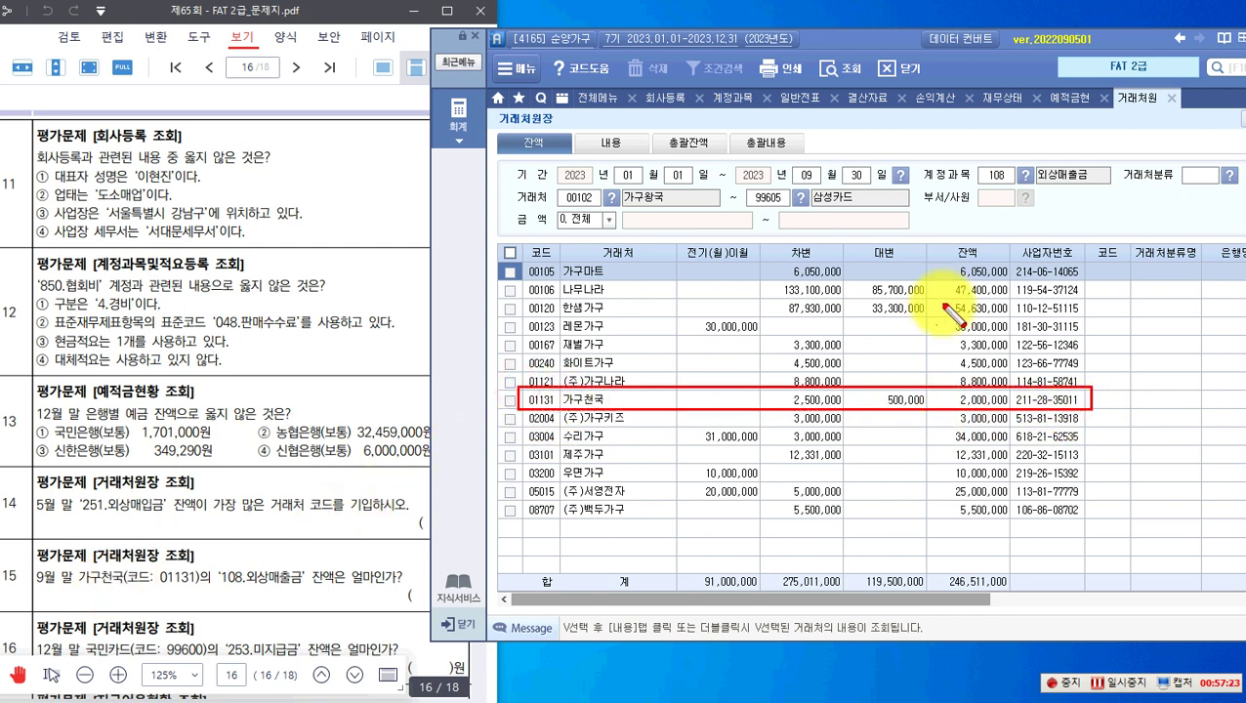
drag(945, 241, 1008, 262)
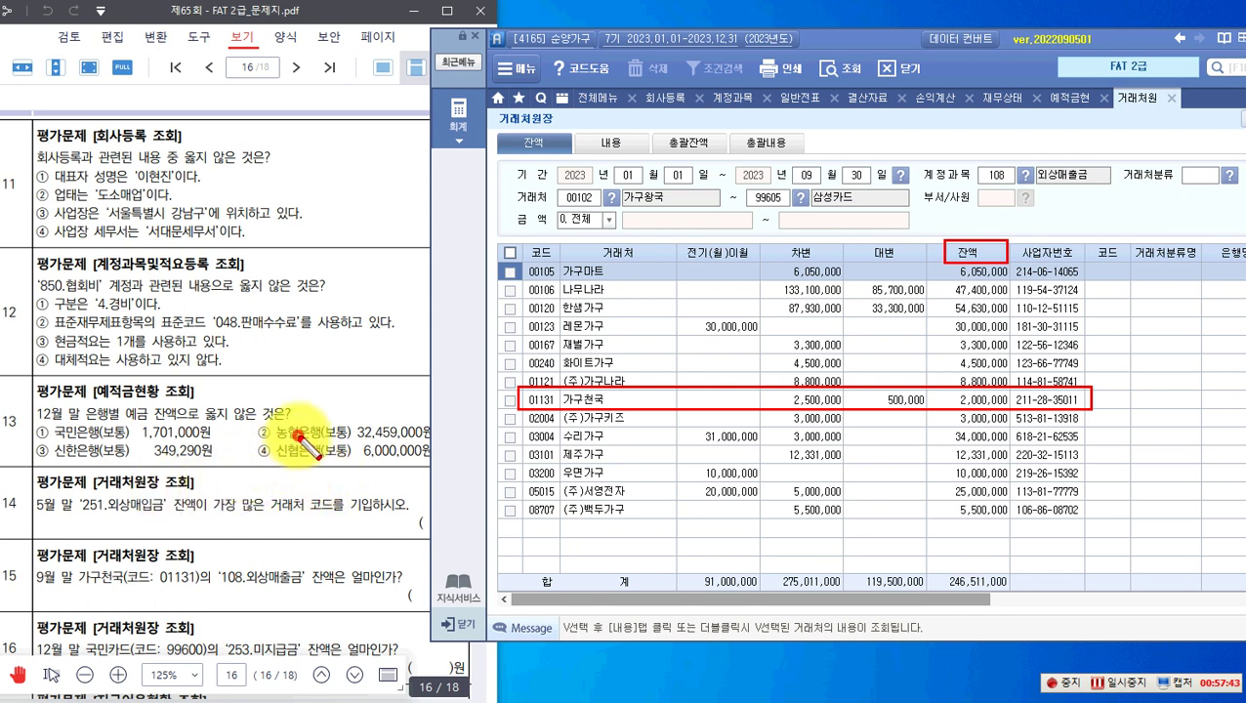
key(Escape)
scroll(303, 435, down, 5)
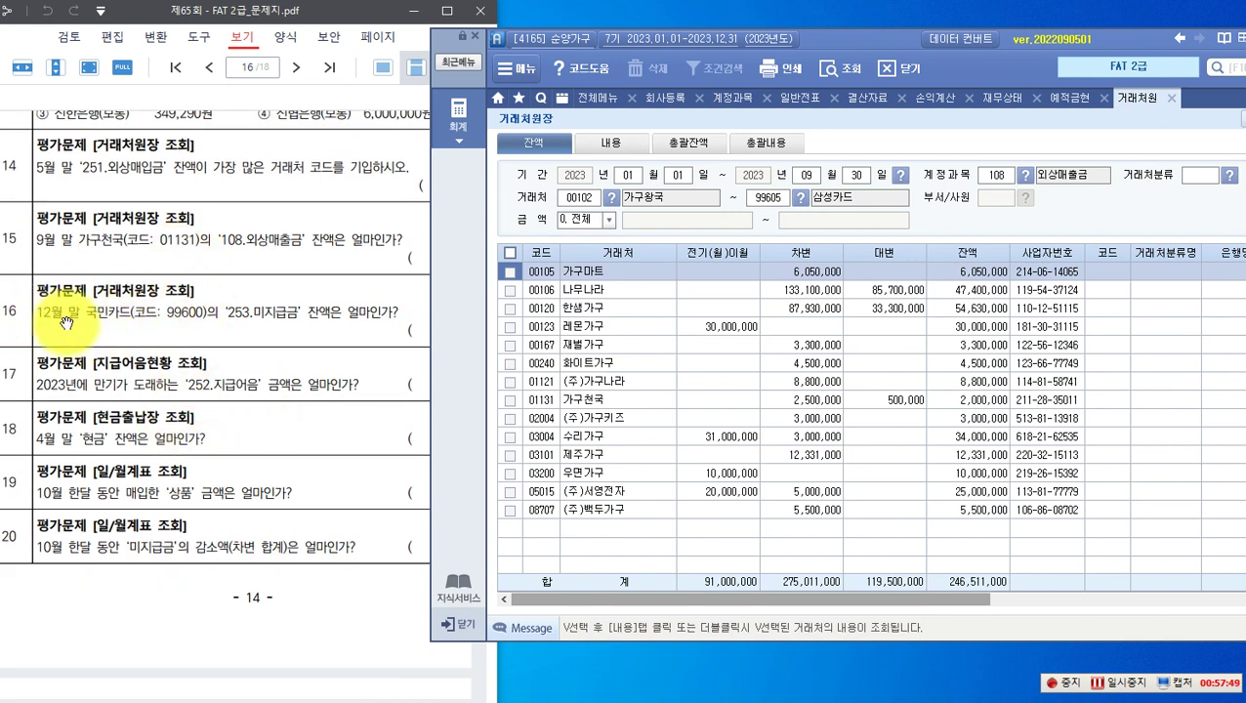
Step: Set the ledger period end to December 31 and the account to 253 미지급금
click(807, 176)
click(806, 177)
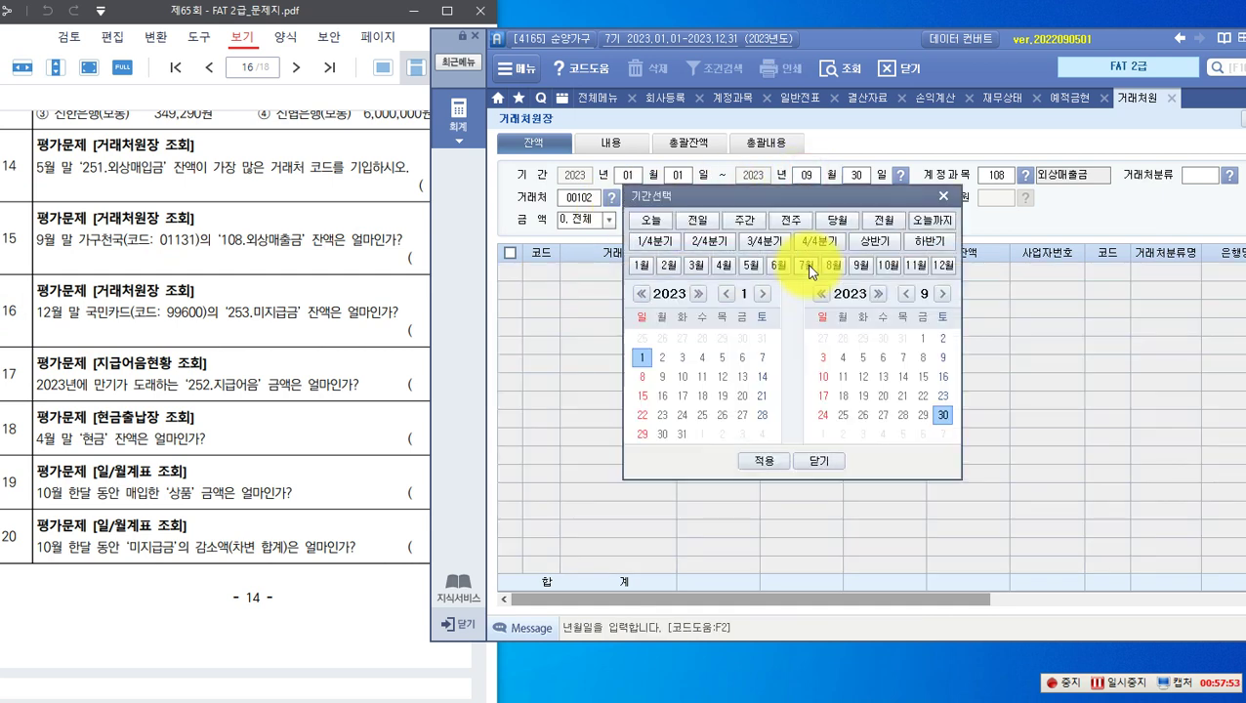
click(946, 196)
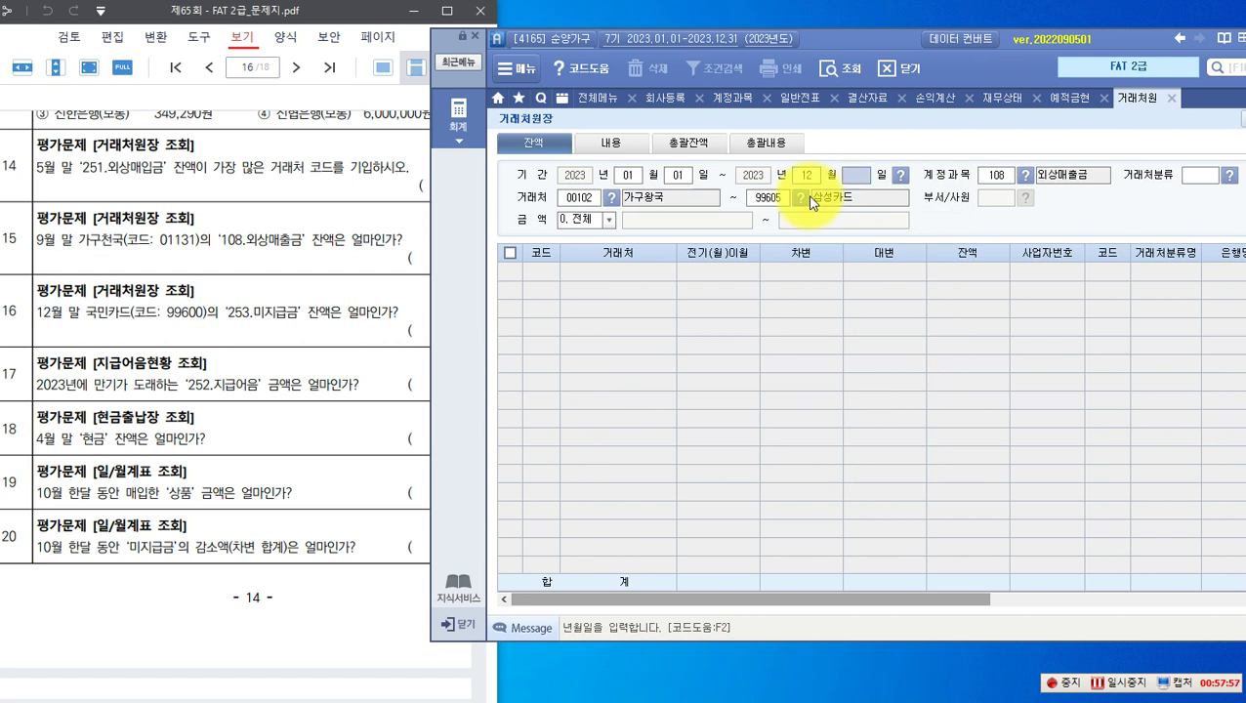
key(Return)
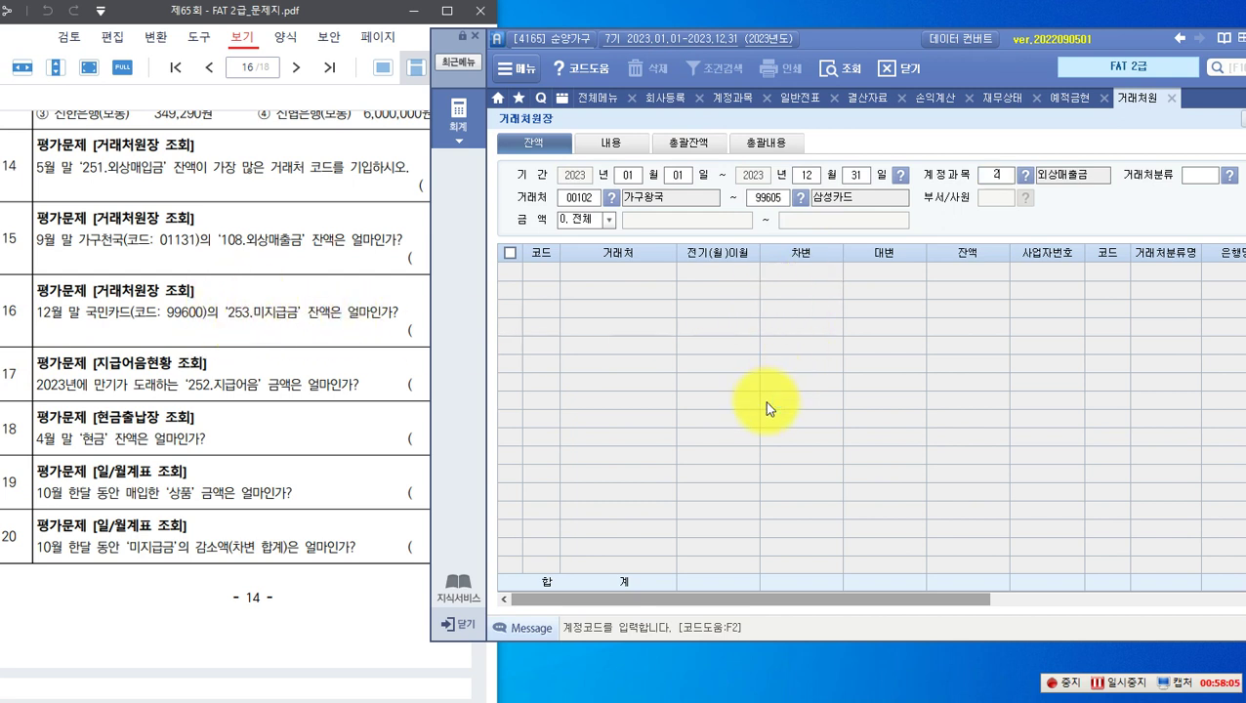
text(53)
key(Return)
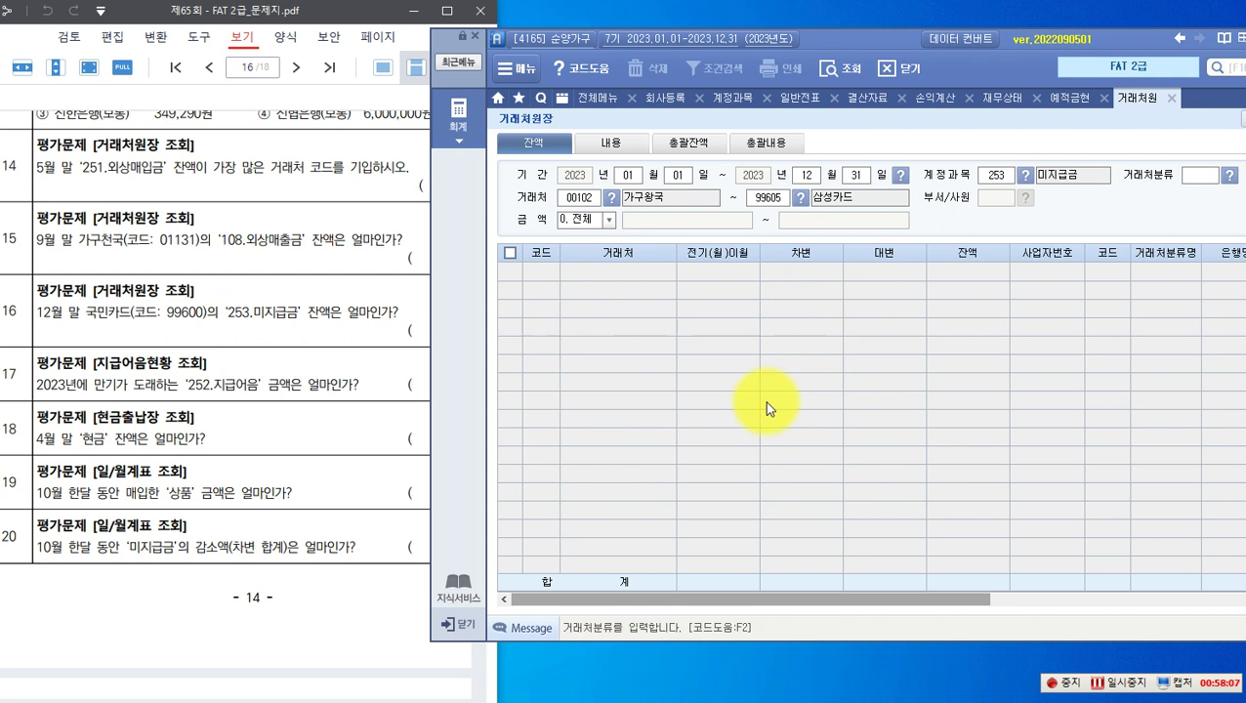
key(Return)
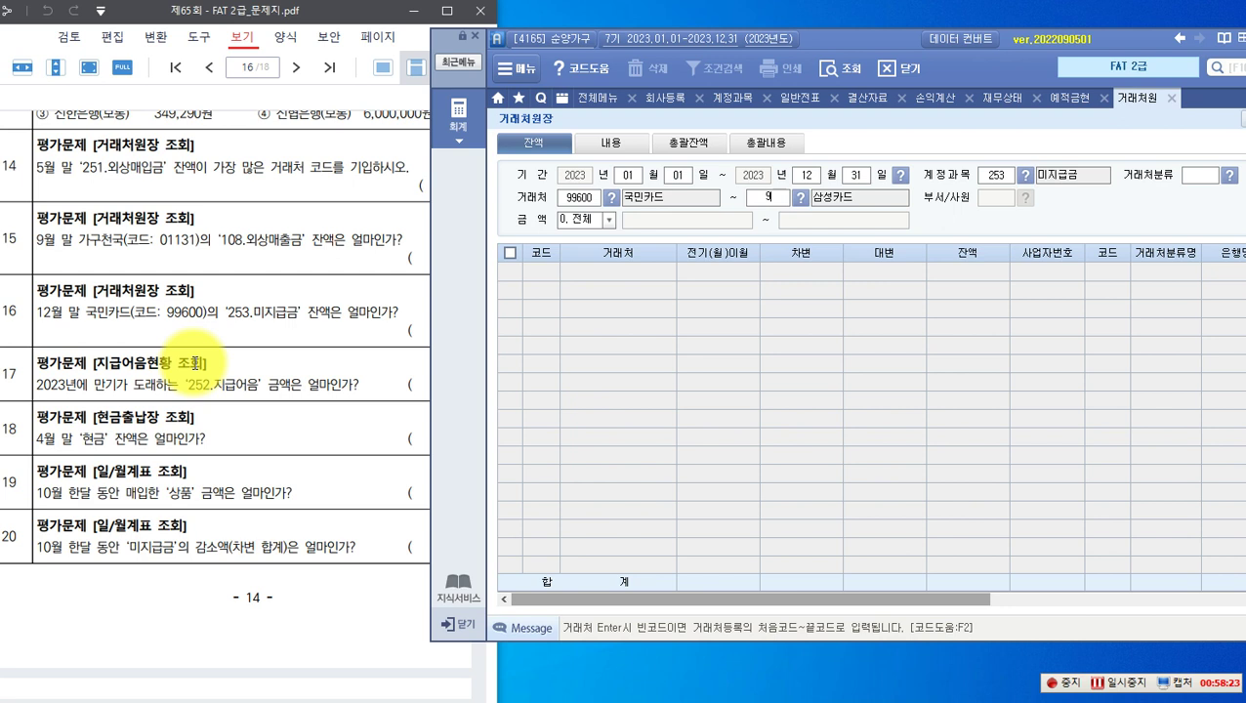
Step: Limit the customer to 국민카드 (99600) and mark its 532,000 balance
text(00)
key(Return)
key(Return)
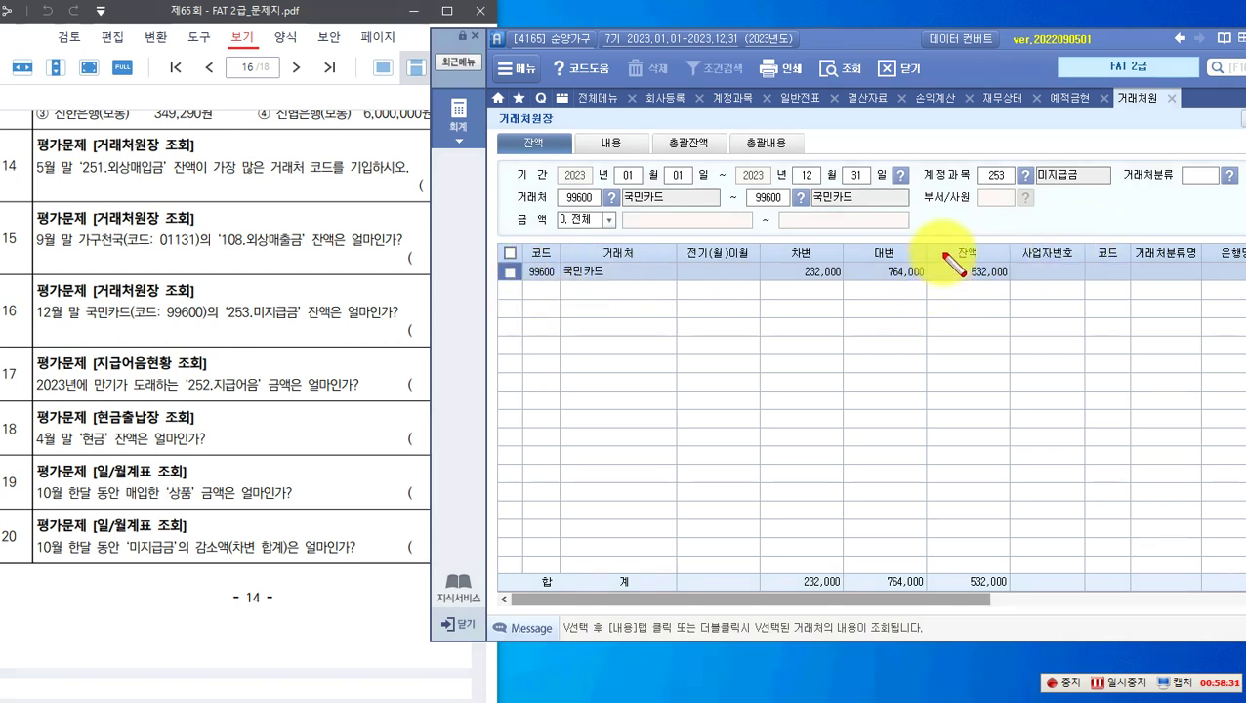
drag(945, 238, 1016, 283)
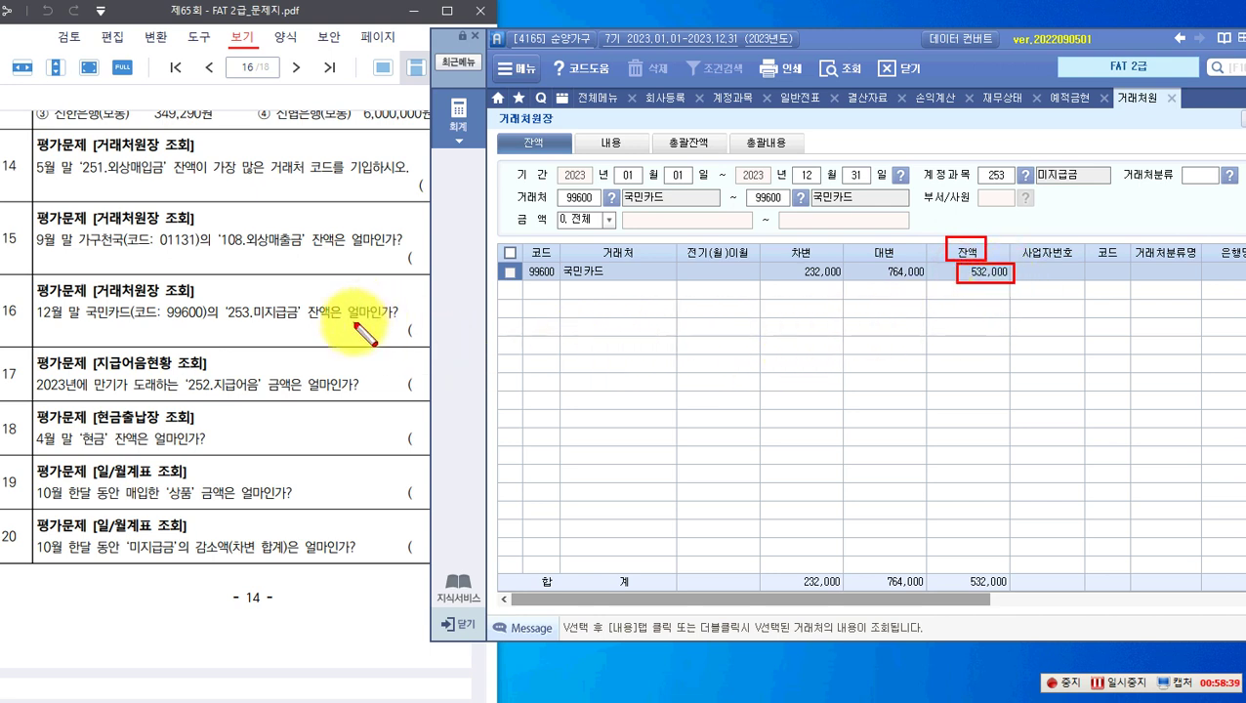
key(Escape)
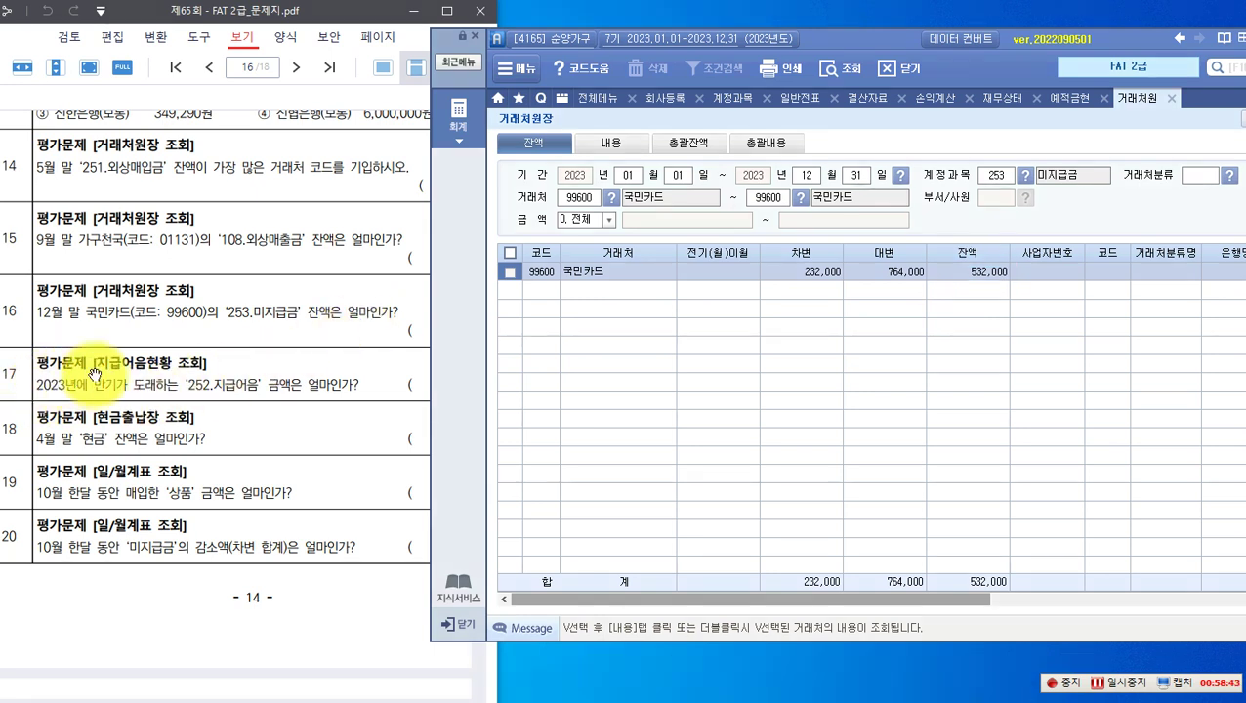
Step: Query 지급어음현황 for notes maturing 2023-01-01 to 2023-12-31, all customers
click(656, 355)
click(459, 122)
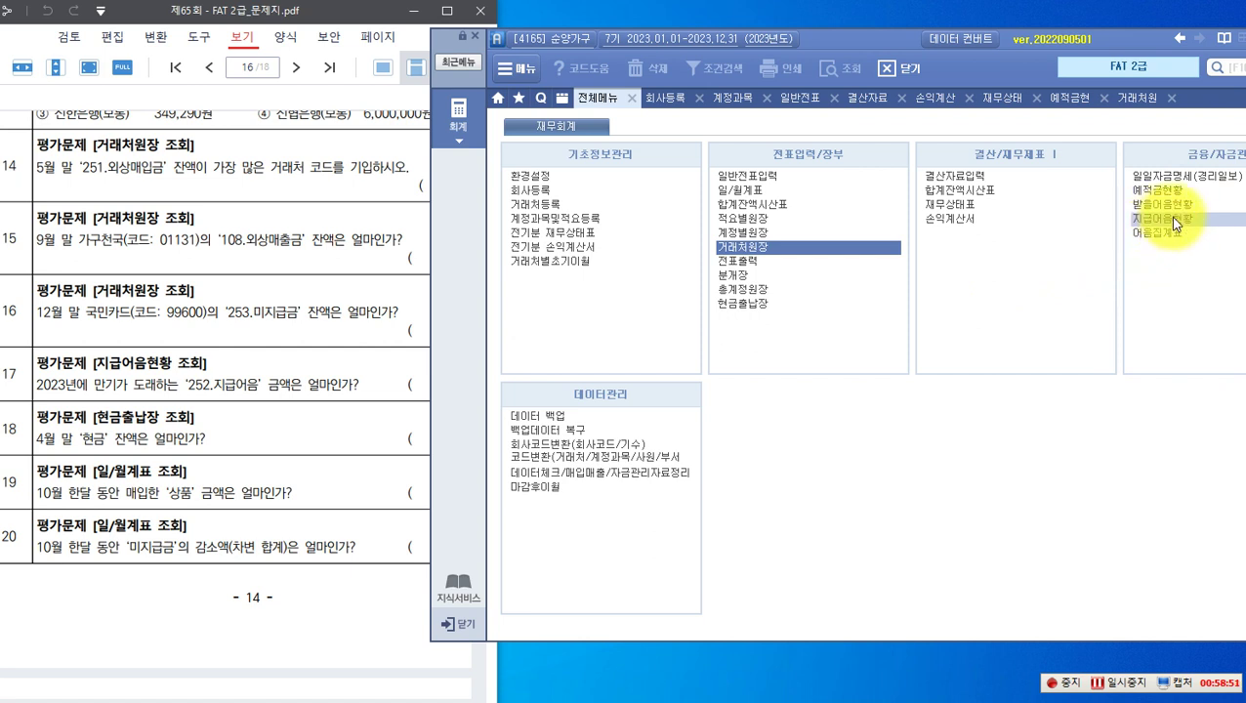
click(1149, 220)
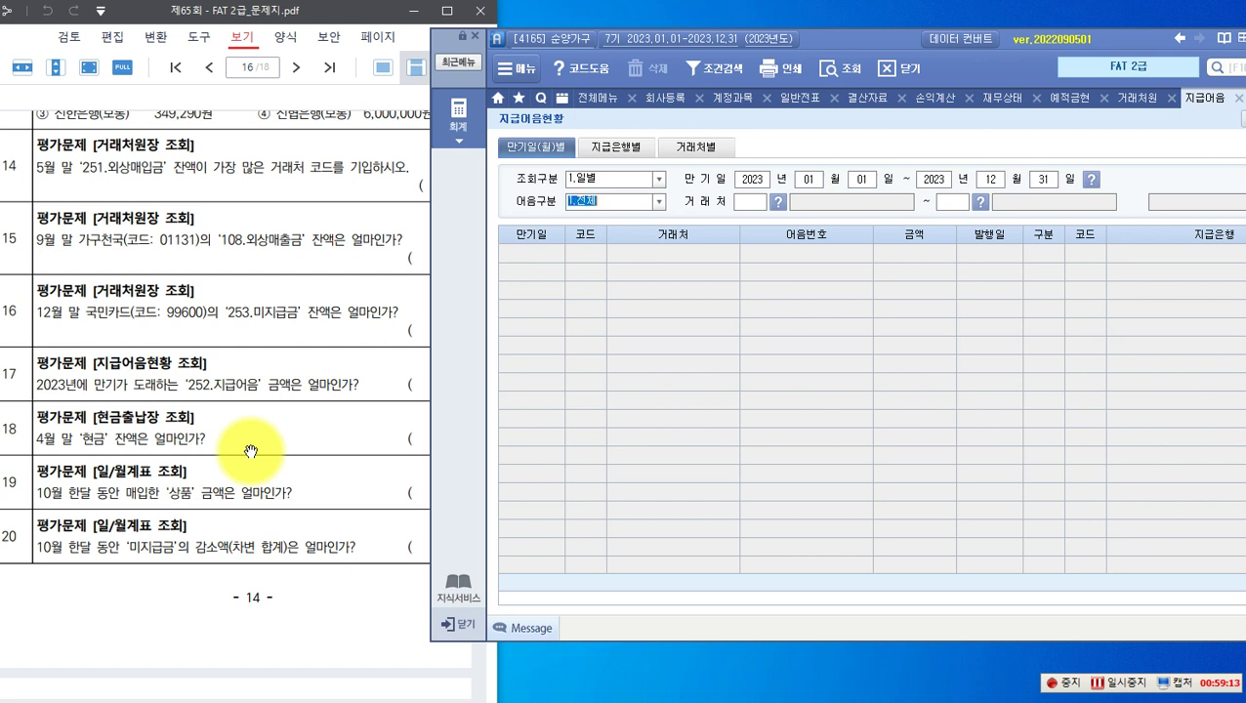
key(Return)
key(Return)
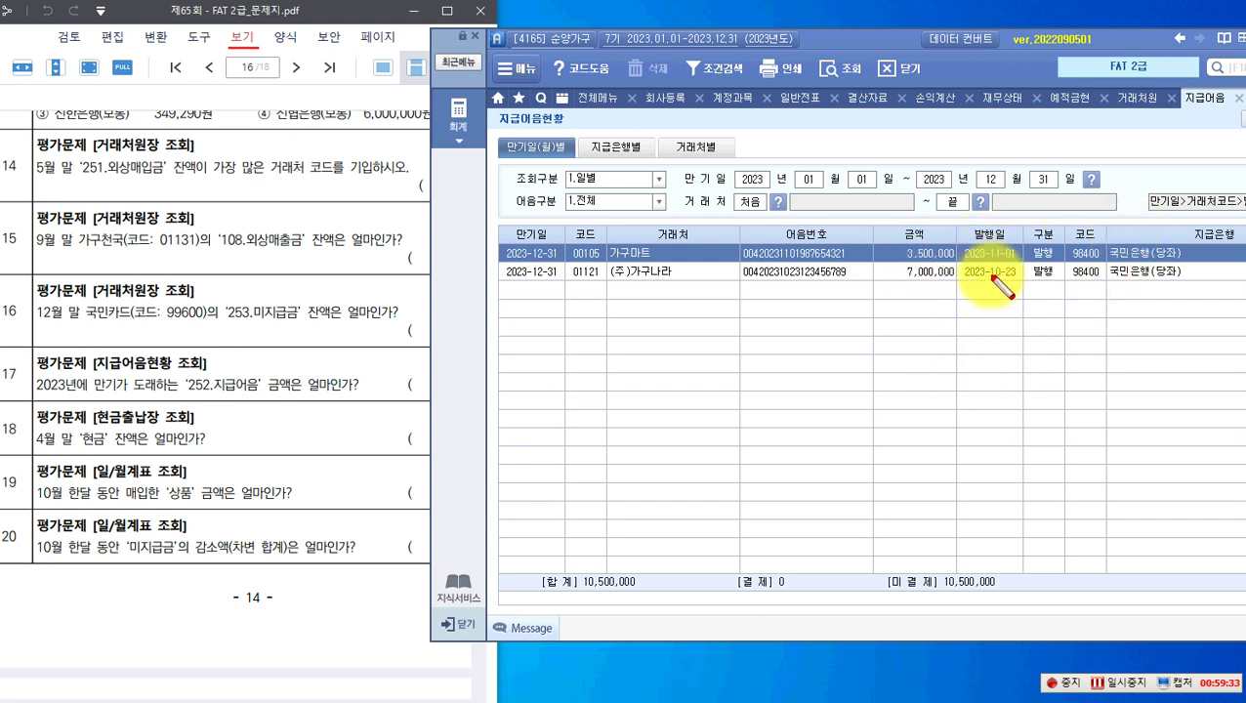
Step: Mark the two bills' maturity dates, amounts and the 10,500,000 total for question 17
drag(680, 175, 725, 188)
mouse_move(908, 166)
mouse_down()
mouse_move(918, 181)
mouse_move(997, 195)
mouse_move(1054, 189)
mouse_up()
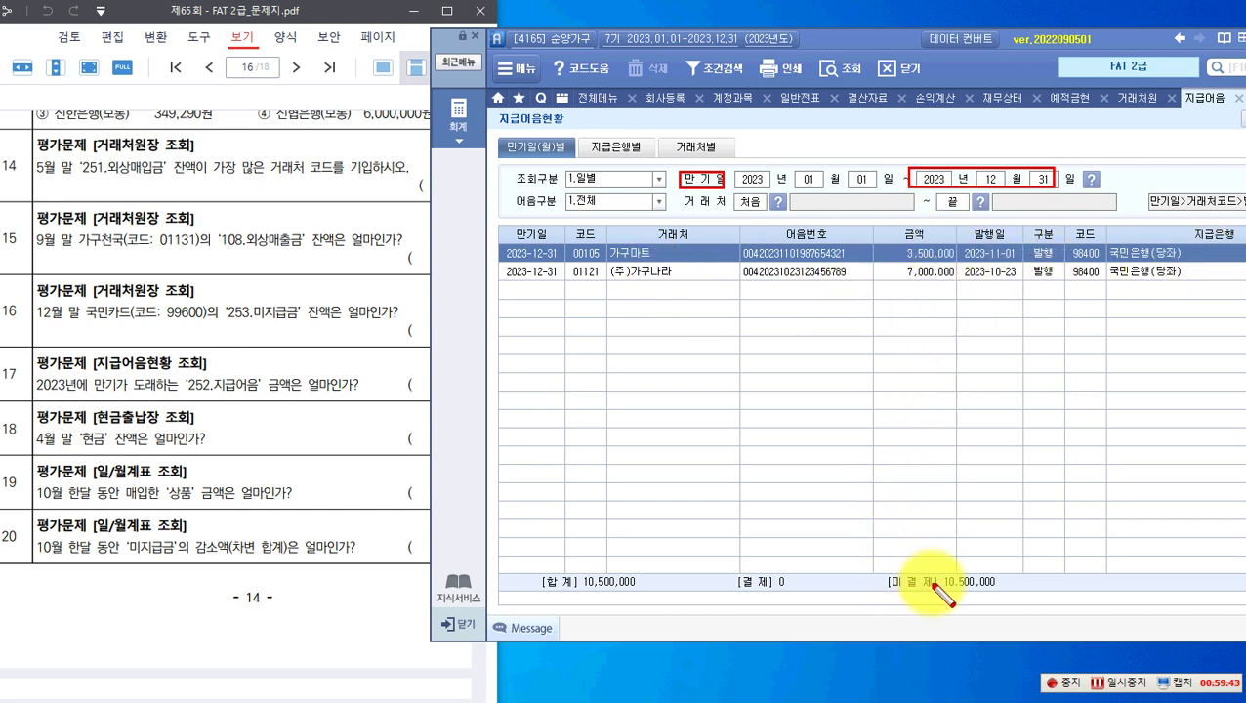
drag(872, 242, 957, 284)
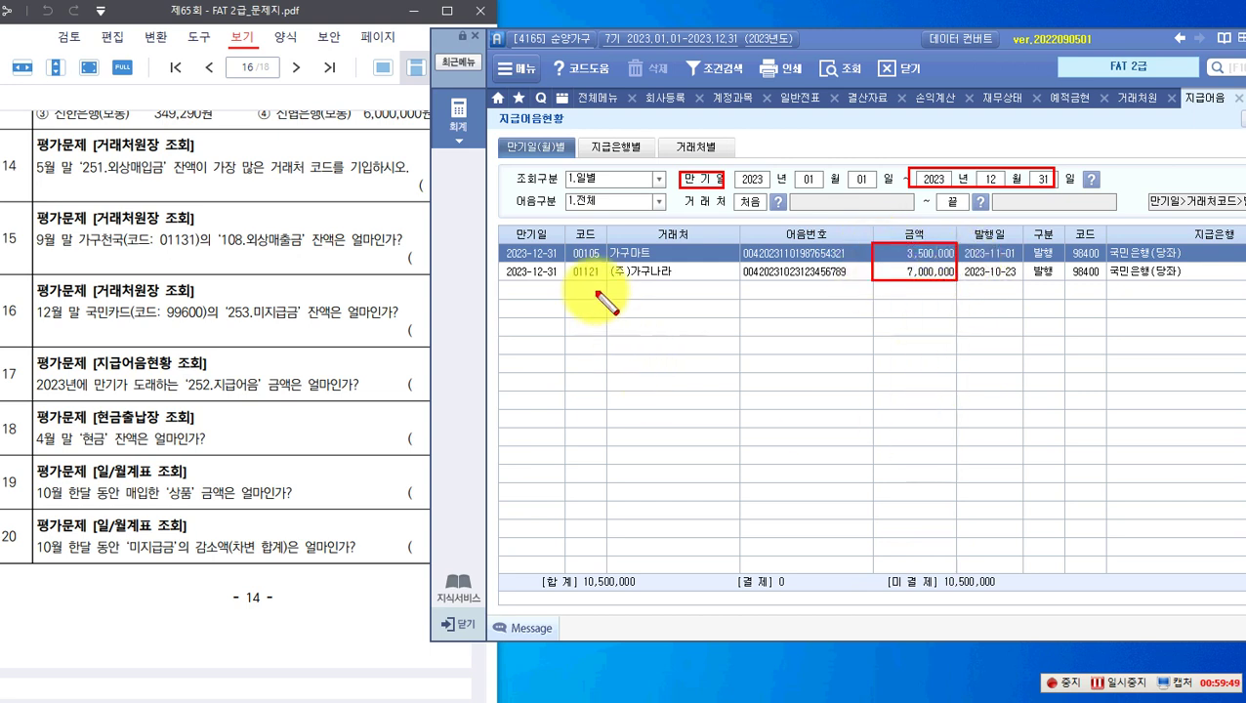
mouse_move(497, 239)
mouse_down()
mouse_move(504, 283)
mouse_move(566, 282)
mouse_up()
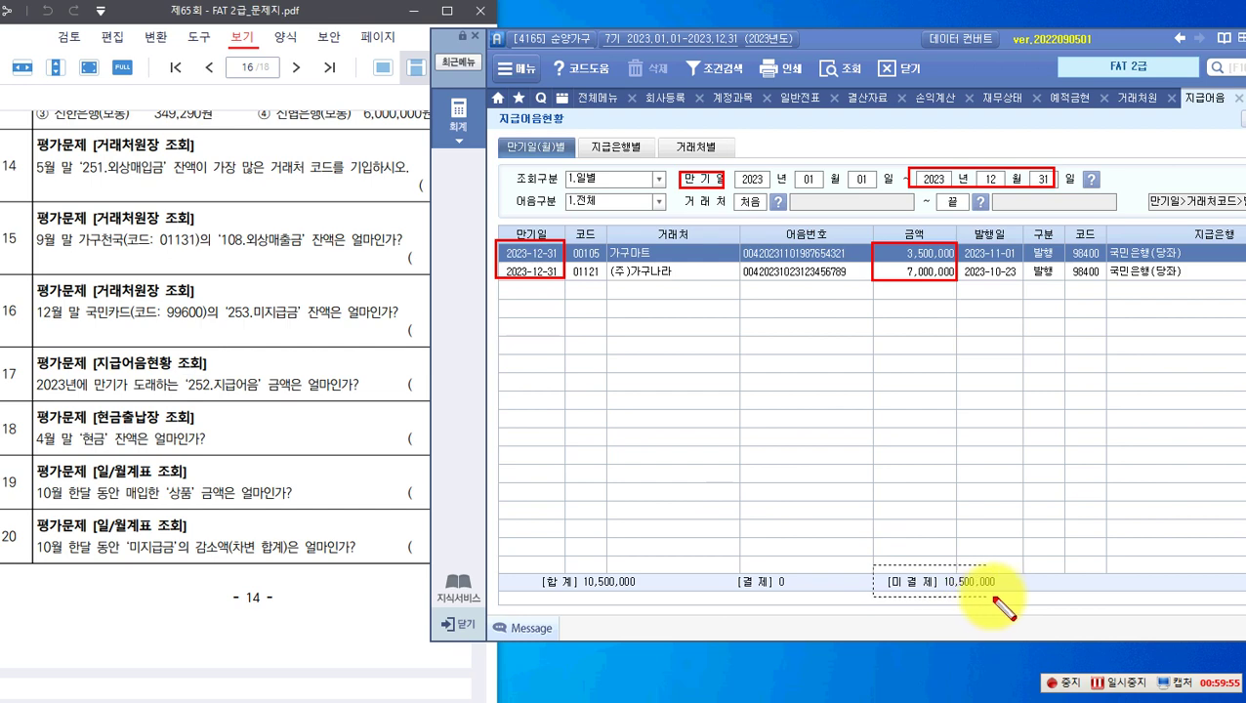
drag(1009, 592, 1009, 594)
drag(534, 563, 646, 591)
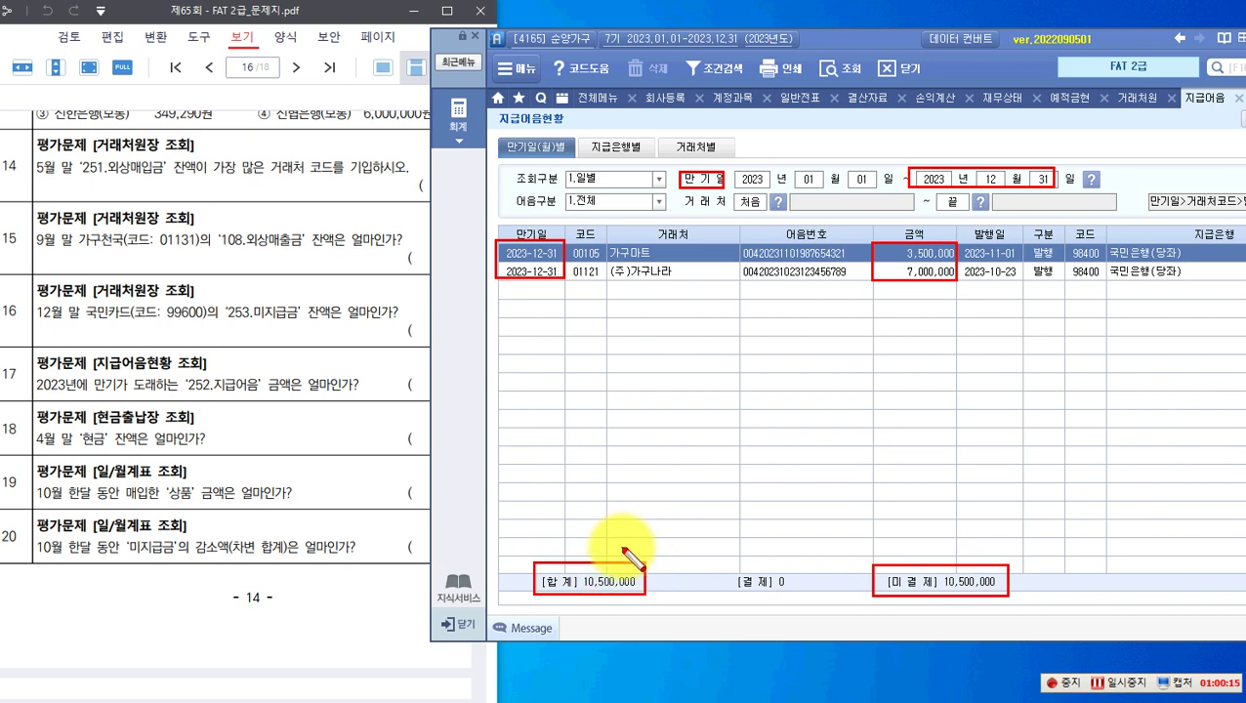
key(Escape)
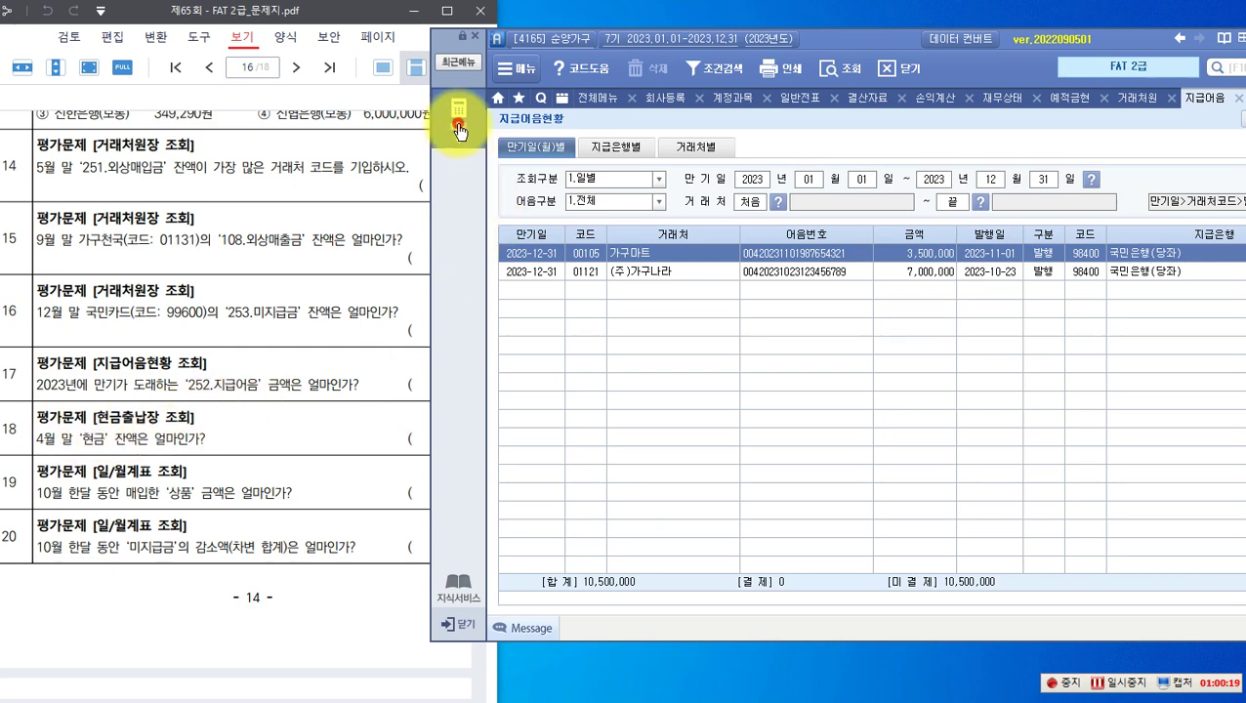
Step: Run the 현금출납장 from 2023-01-01 through 2023-04-30
click(458, 119)
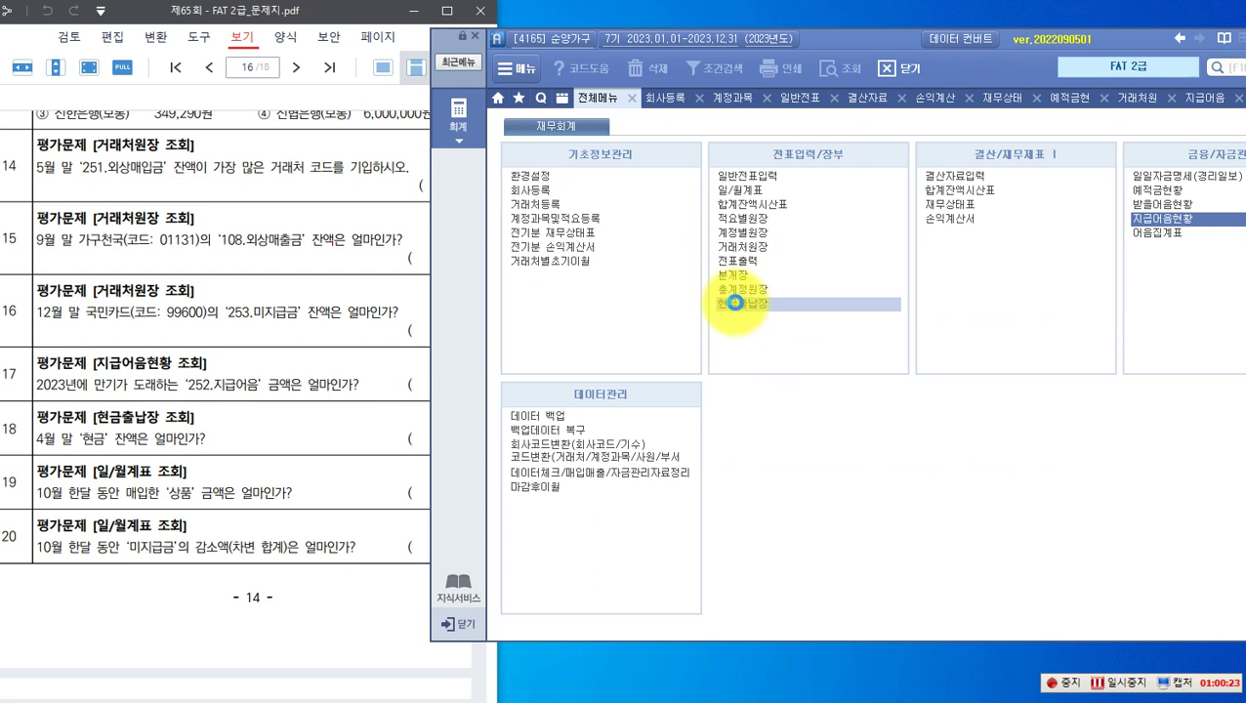
click(735, 303)
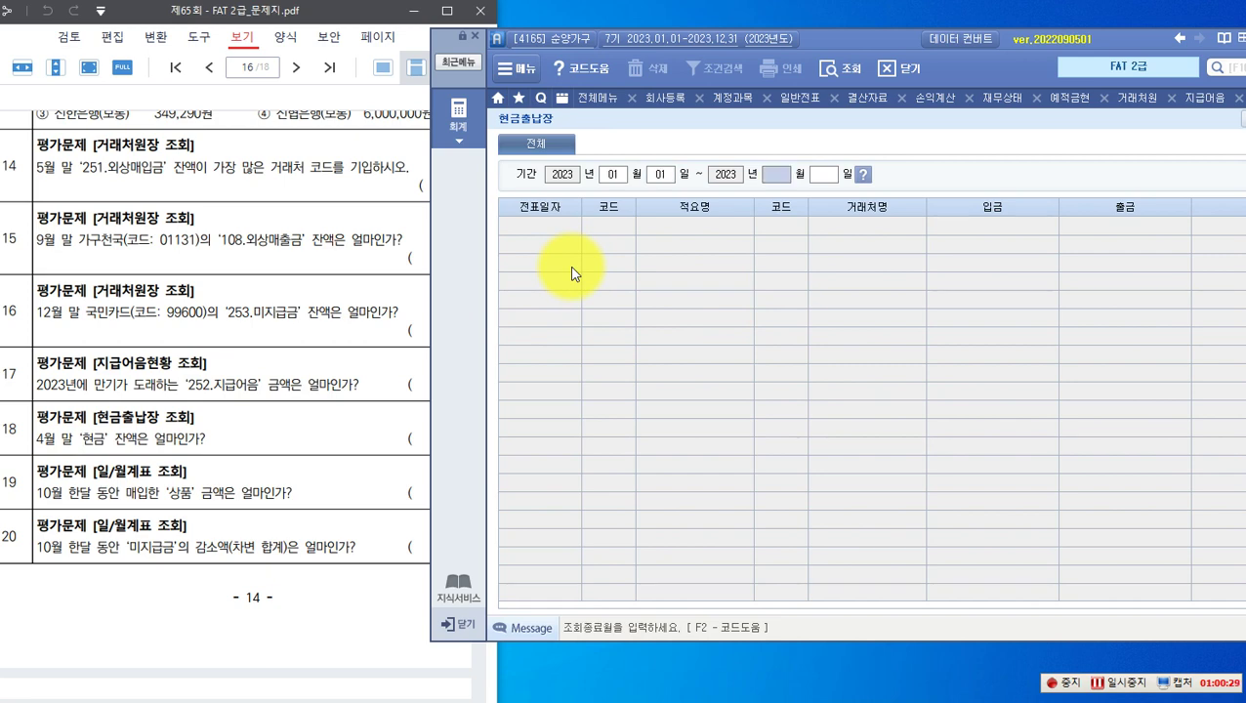
text(0)
key(Return)
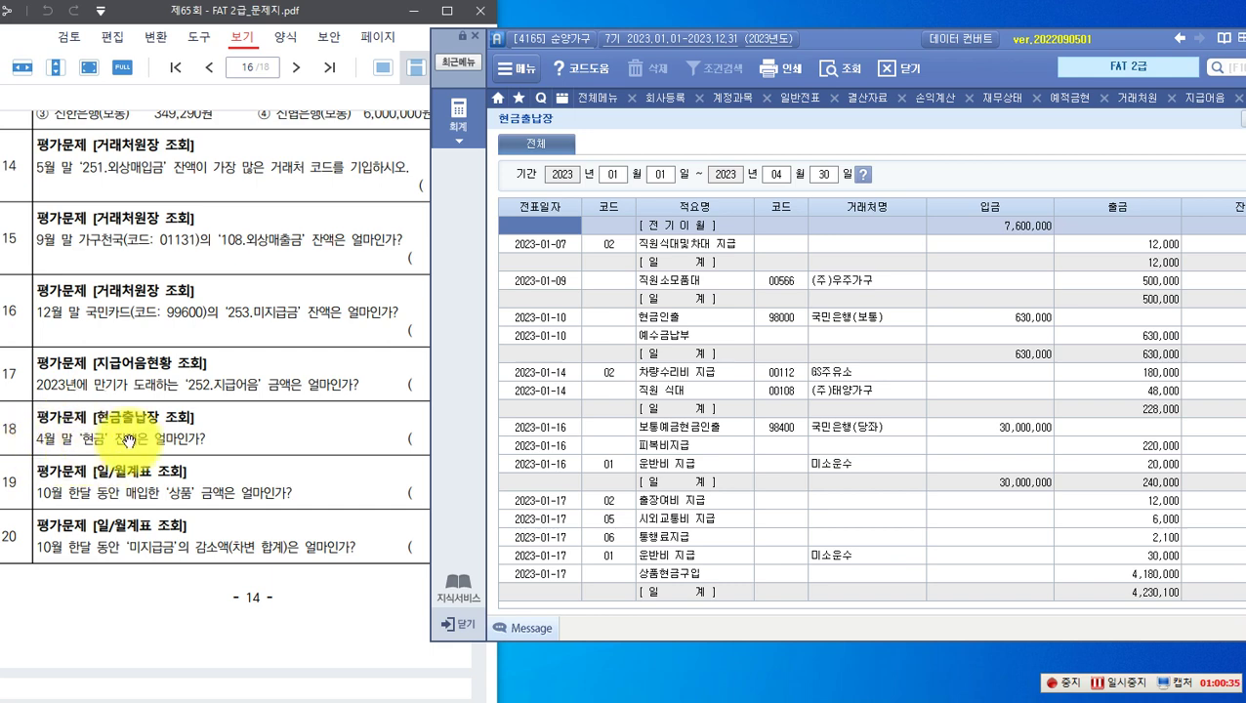
Step: Scroll to the 2023-04-30 row and mark the 33,229,500 cash balance
drag(821, 37, 753, 30)
scroll(737, 371, down, 15)
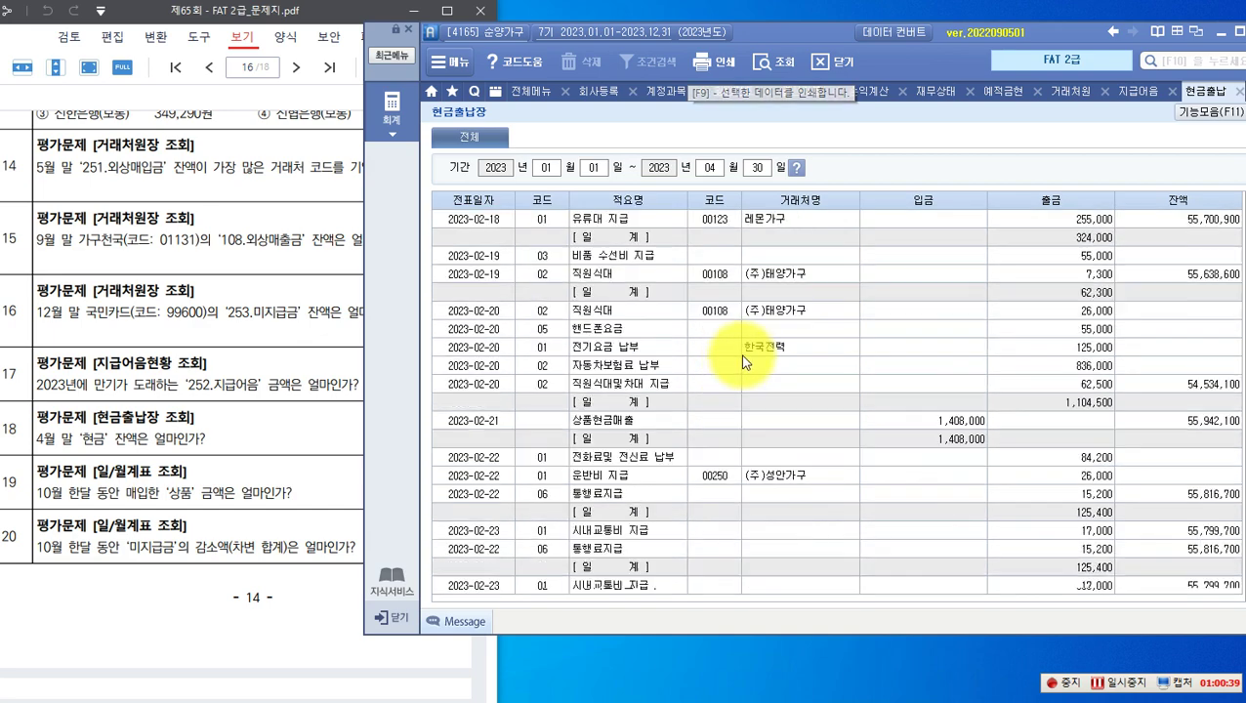
scroll(744, 357, down, 10)
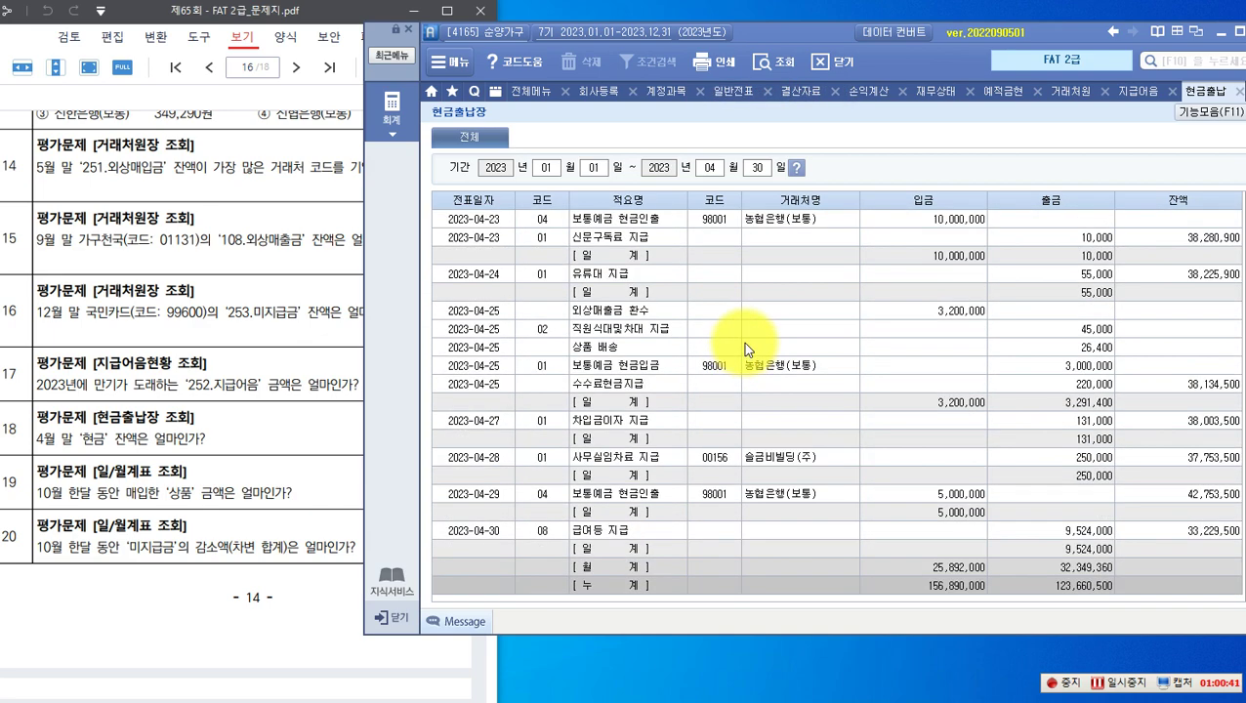
drag(436, 520, 507, 540)
drag(1153, 182, 1198, 211)
drag(1149, 519, 1240, 547)
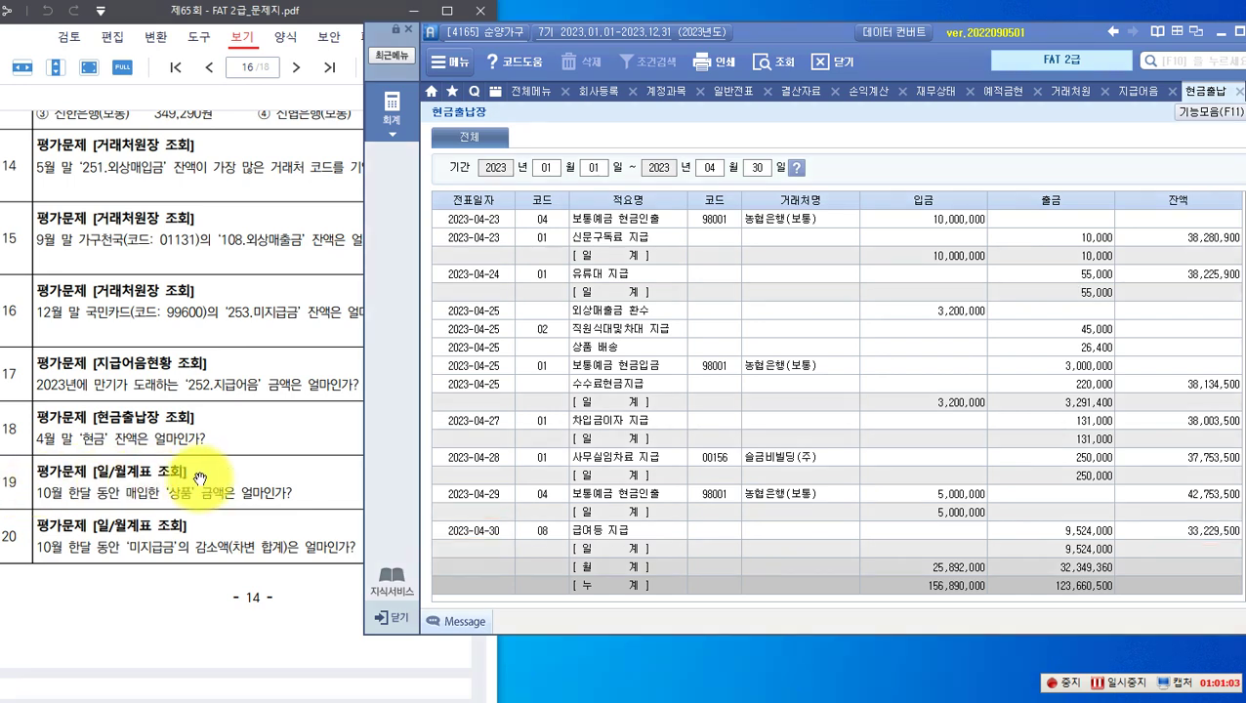
Step: Show the October 2023 월계표 and check 상품's 17,000,000 debit total in its ledger detail
click(395, 121)
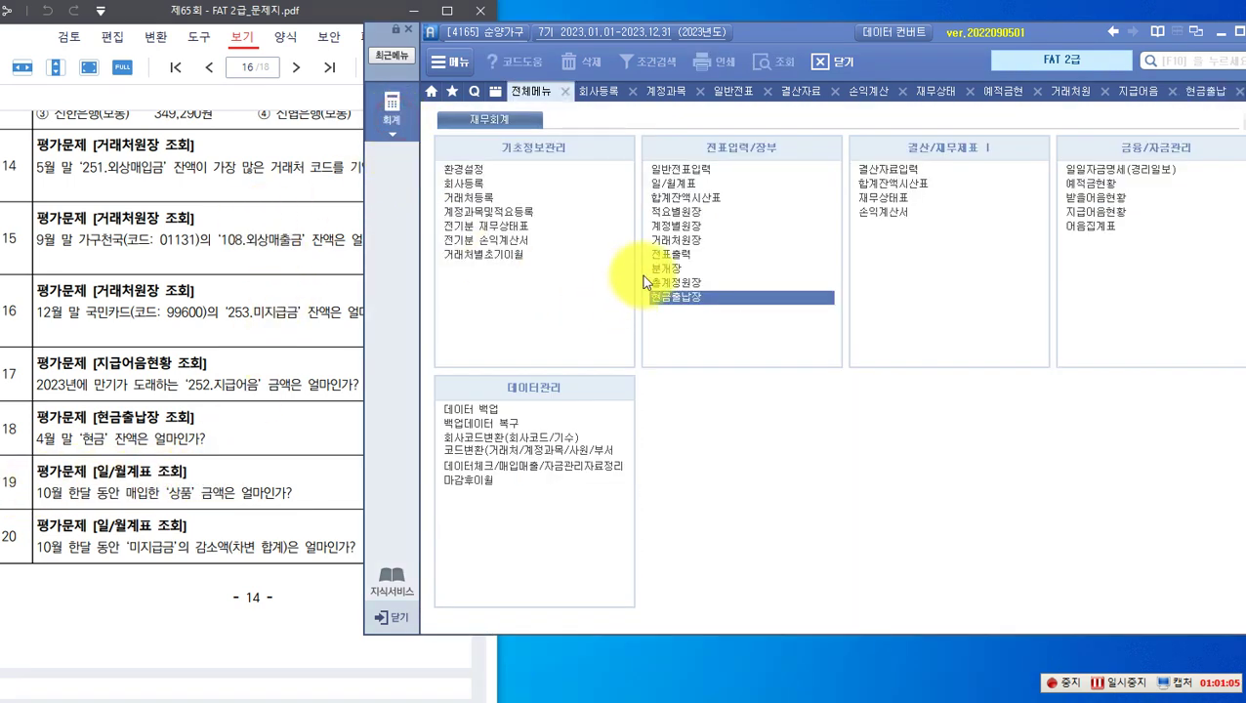
click(673, 184)
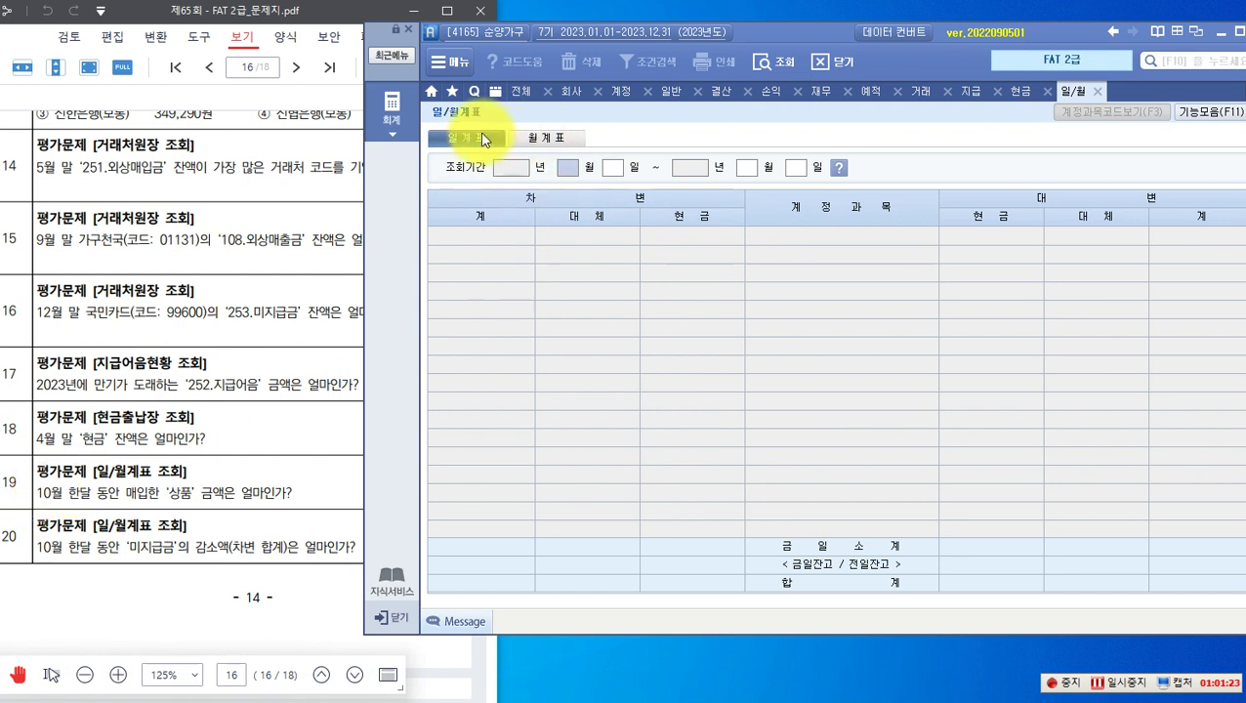
click(548, 139)
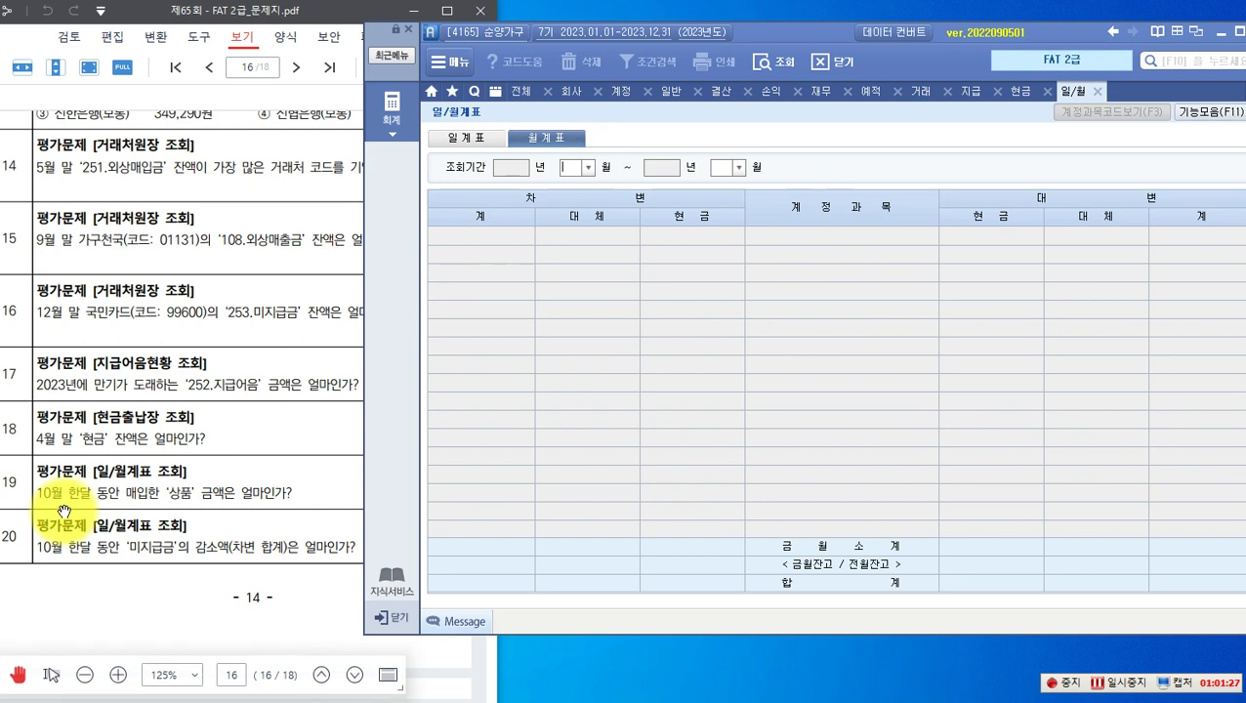
click(590, 168)
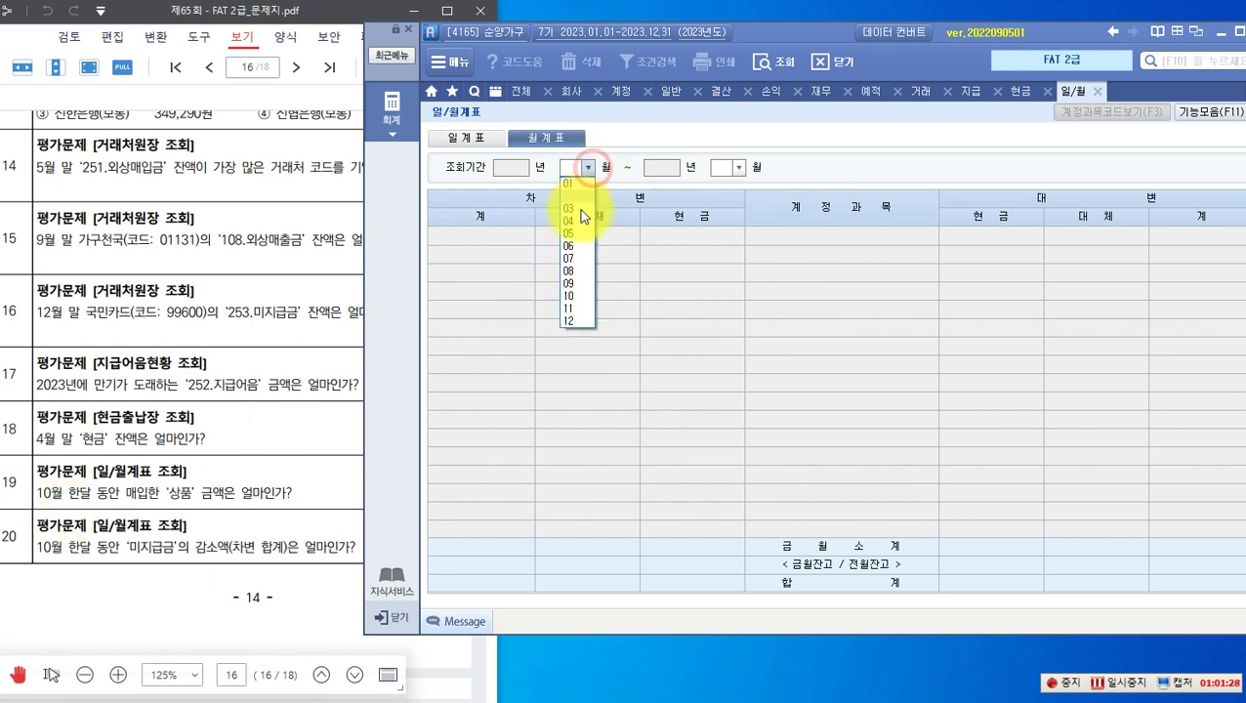
click(572, 298)
click(738, 169)
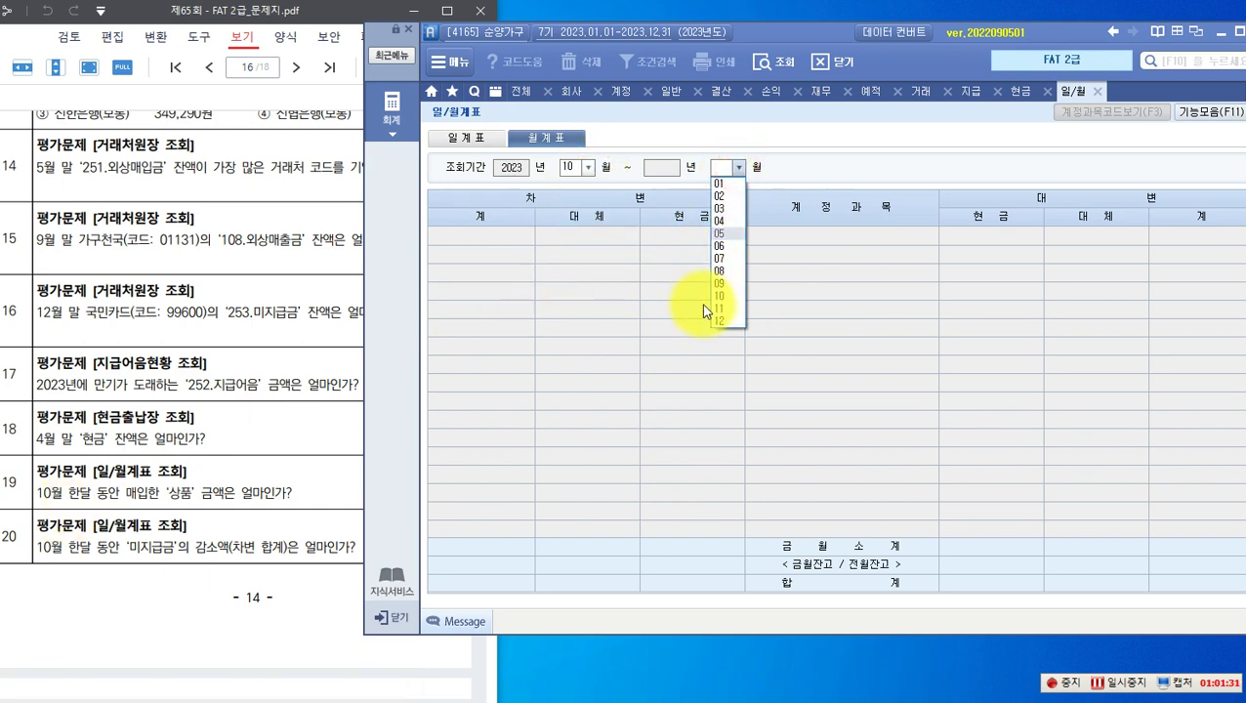
click(720, 297)
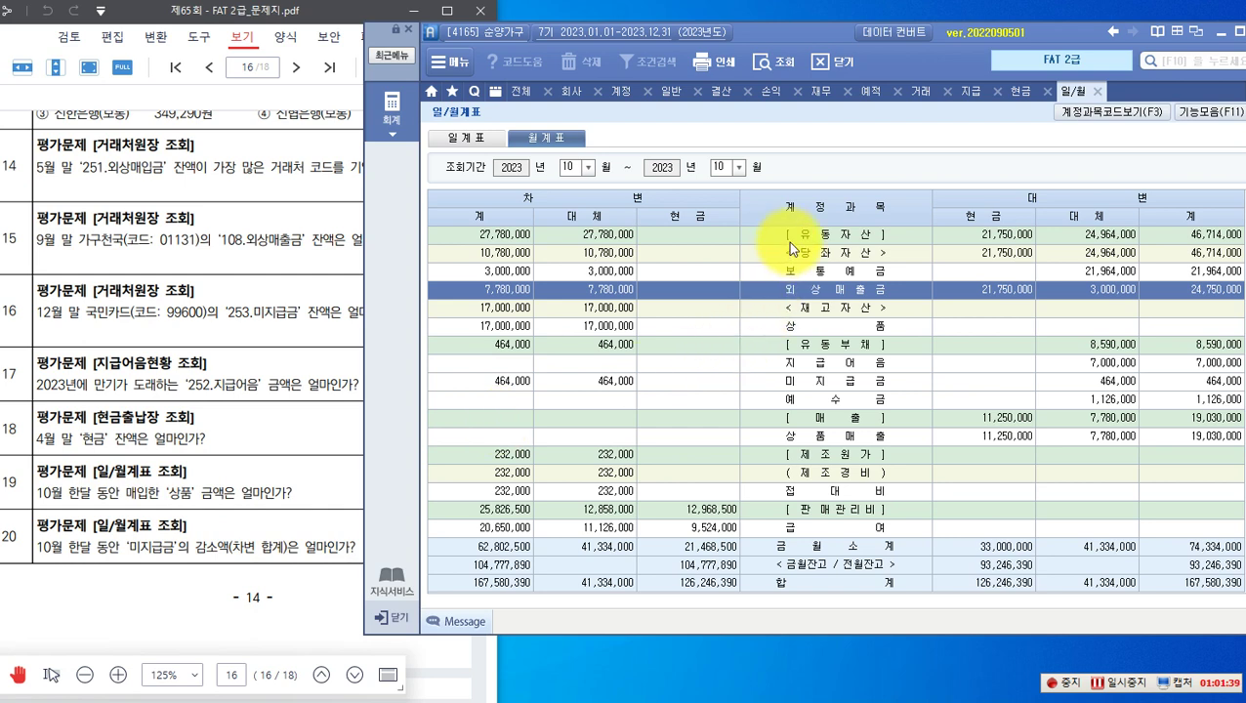
click(814, 326)
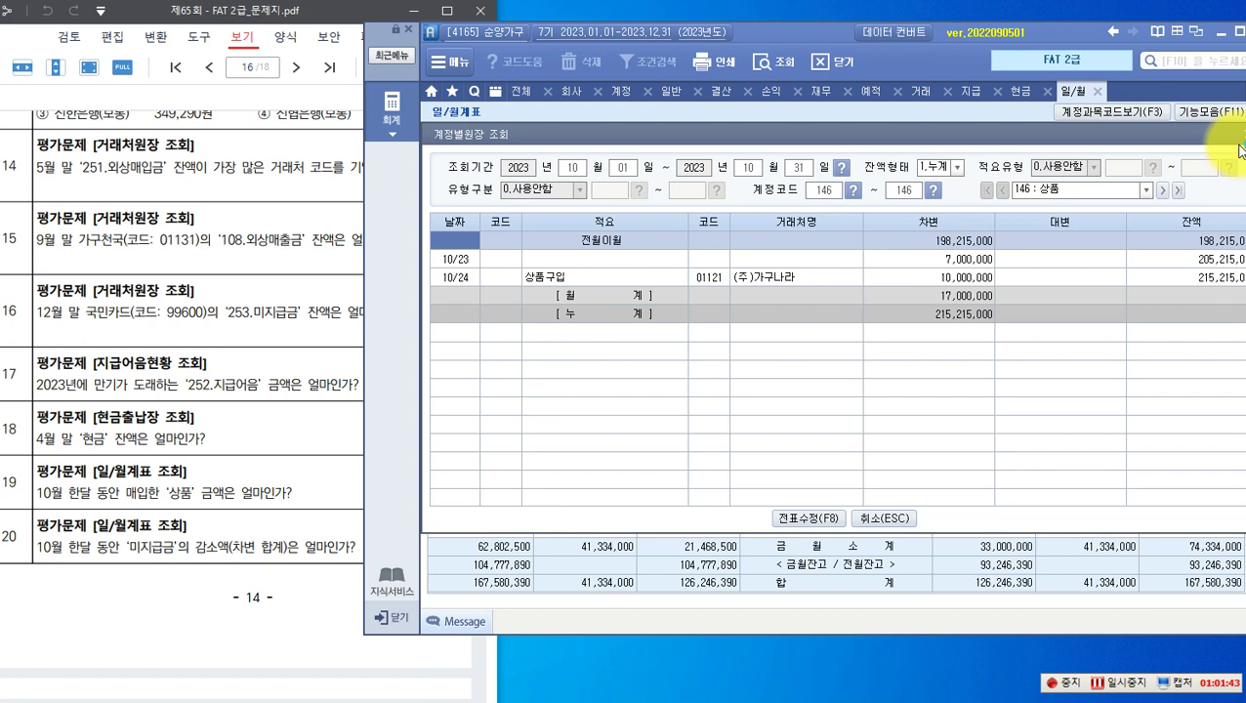
click(1239, 135)
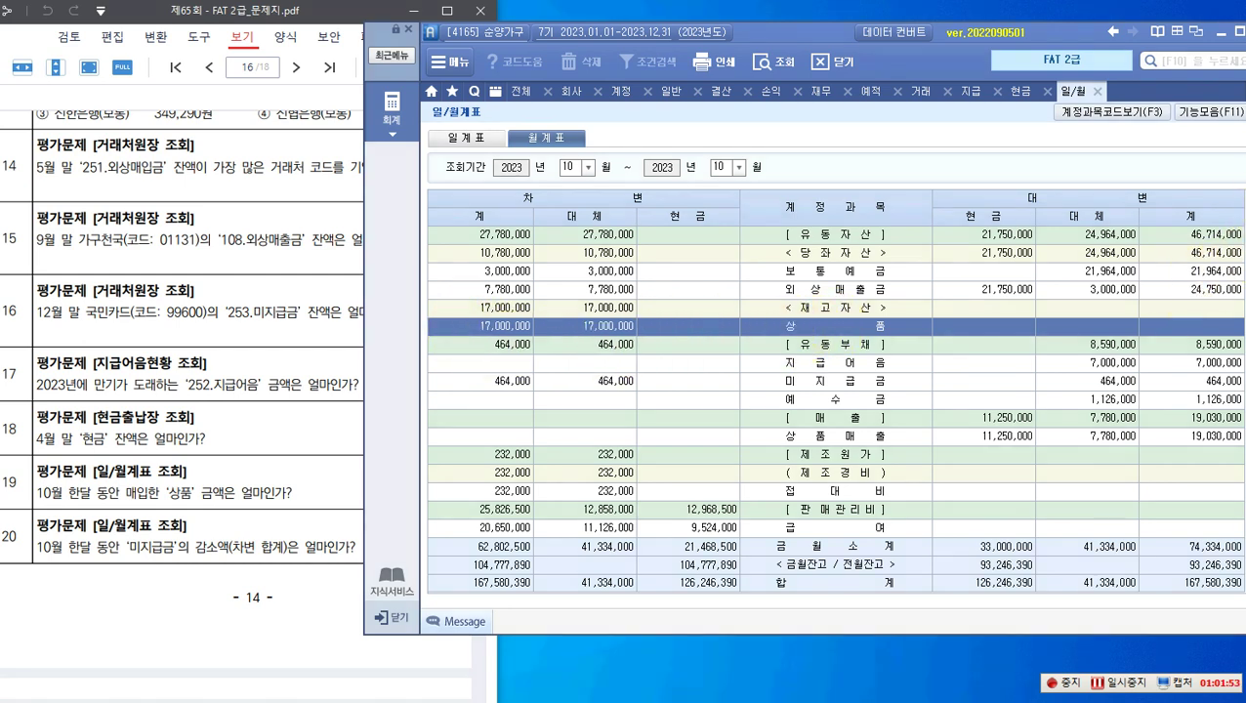
mouse_move(448, 314)
mouse_down()
mouse_move(545, 339)
mouse_move(459, 321)
mouse_up()
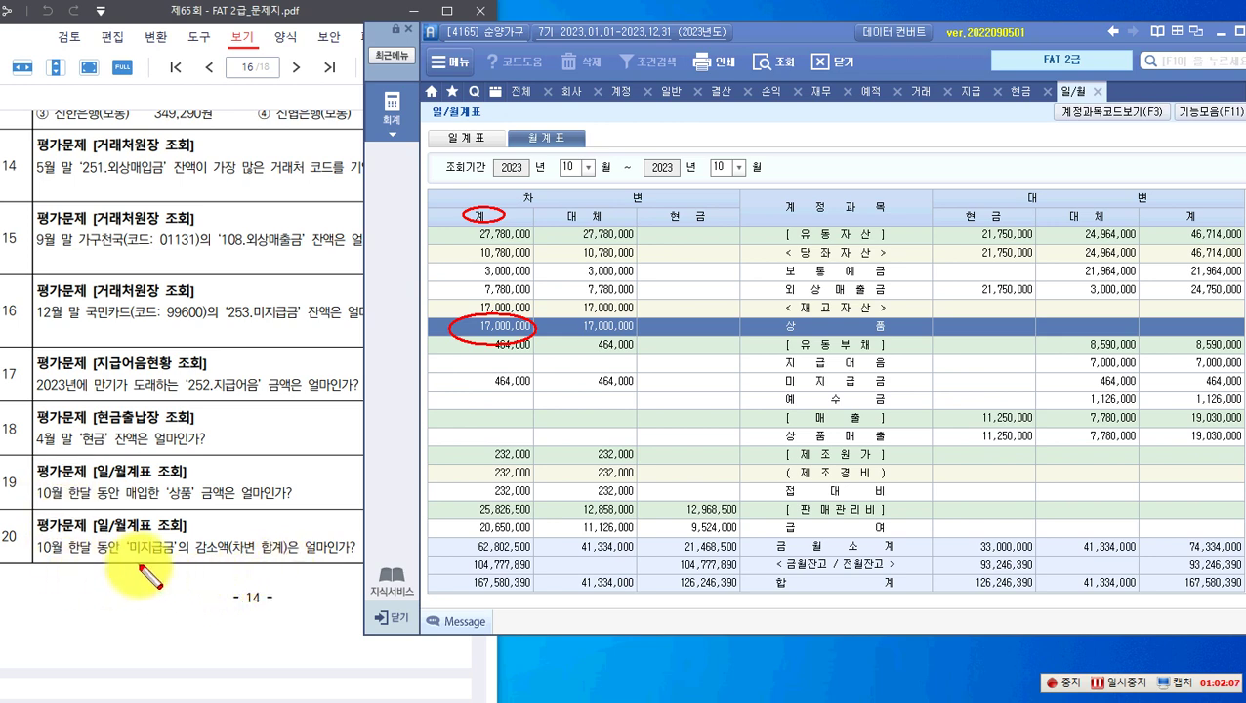
drag(123, 529, 173, 565)
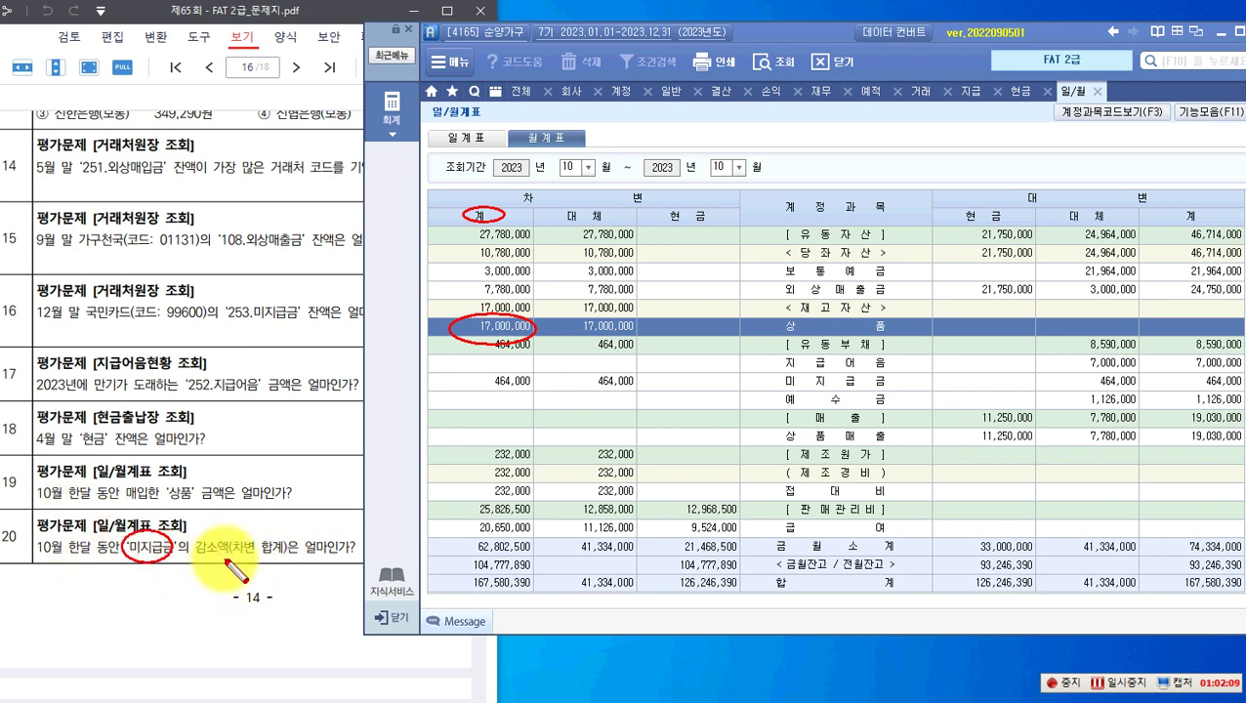
drag(233, 535, 279, 570)
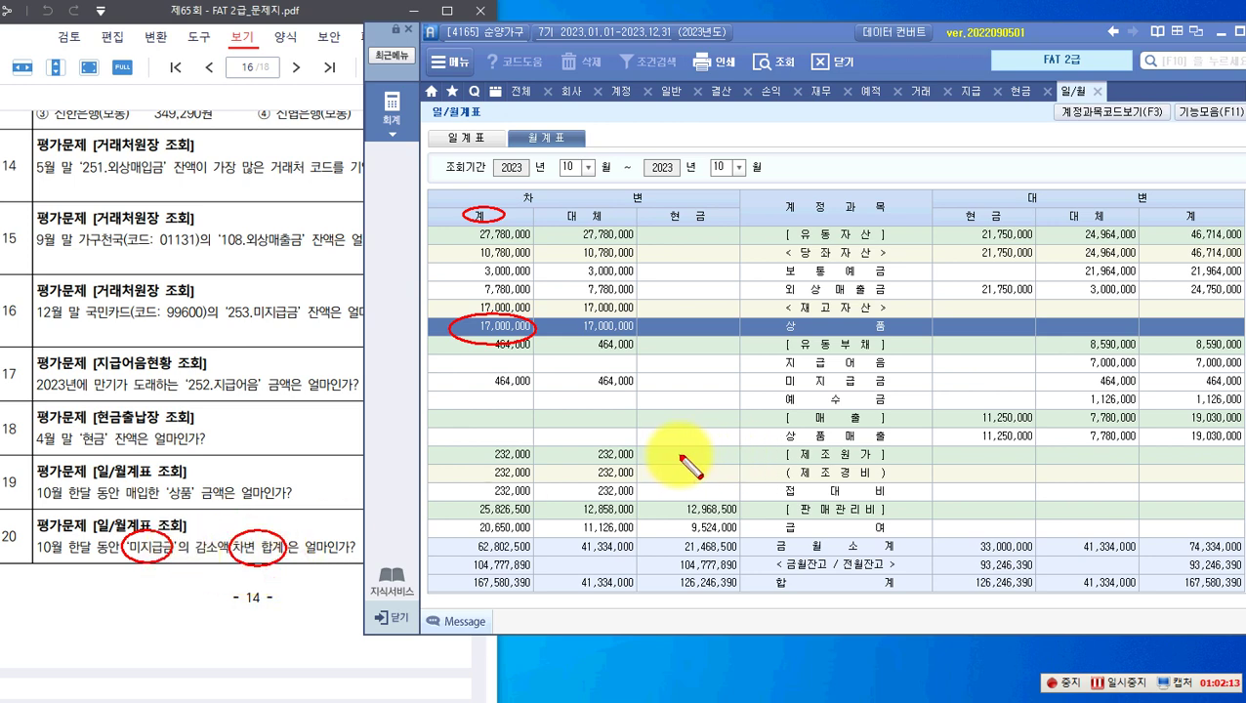
drag(769, 373, 896, 395)
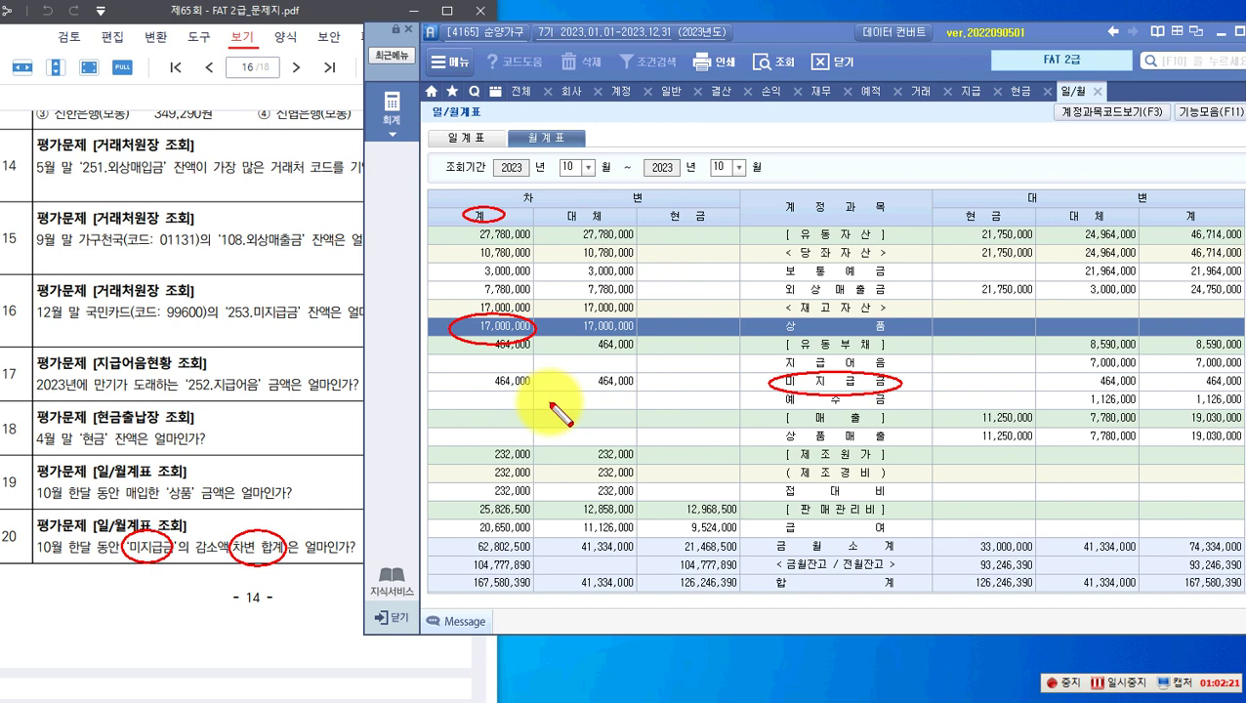
drag(467, 370, 514, 401)
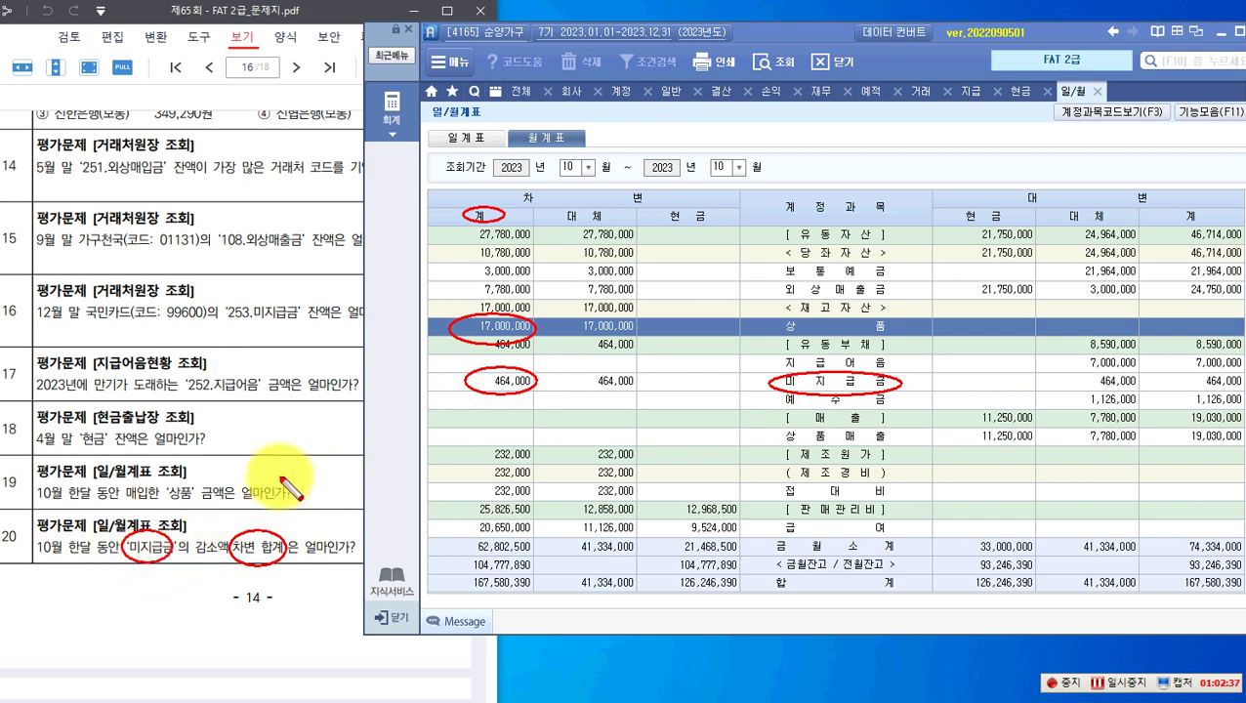
Step: Clear the annotations and scroll the question PDF to page 17
key(Escape)
scroll(268, 464, down, 10)
scroll(251, 453, down, 3)
scroll(251, 453, up, 1)
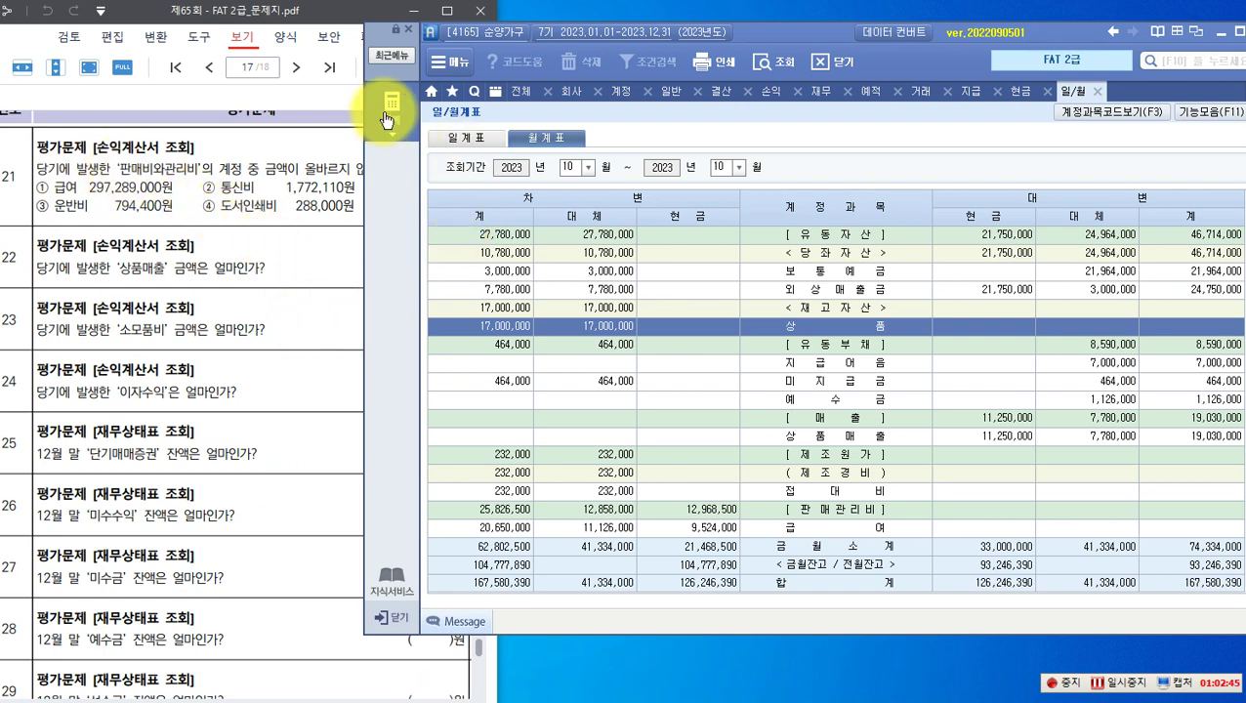
Step: Close all six open report tabs and bring up the 손익계산서 report
click(830, 62)
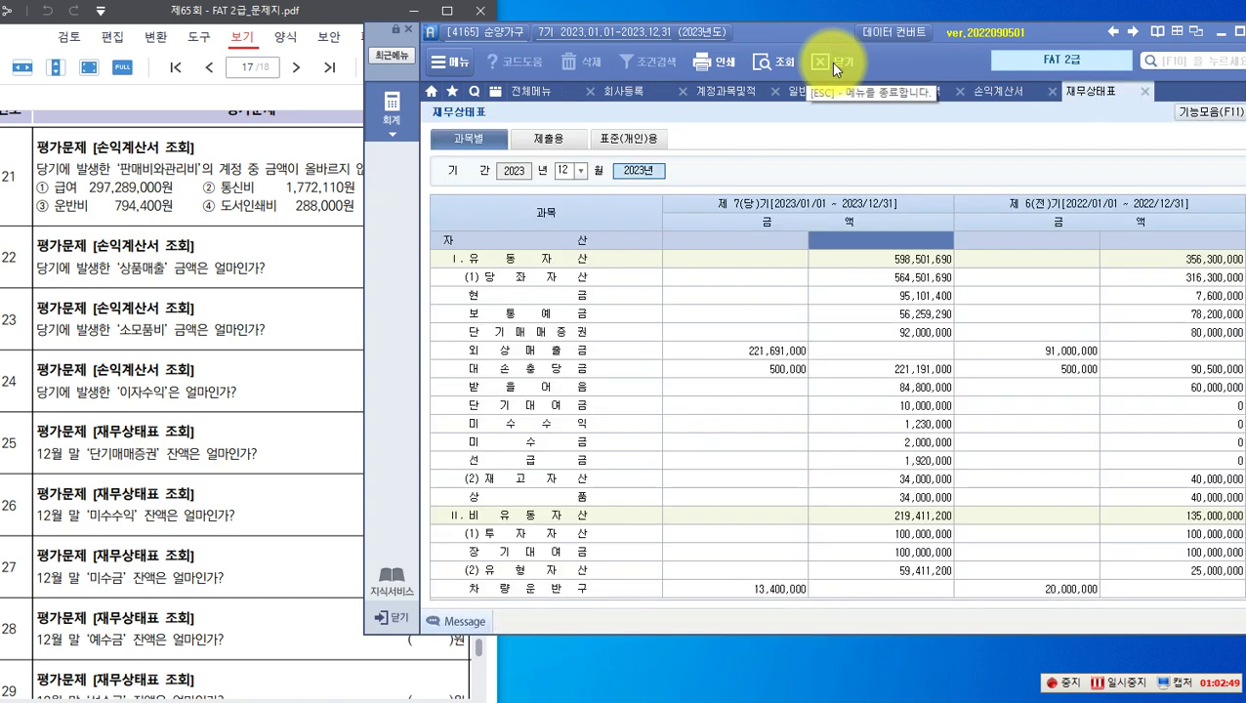
click(831, 63)
click(830, 63)
click(830, 63)
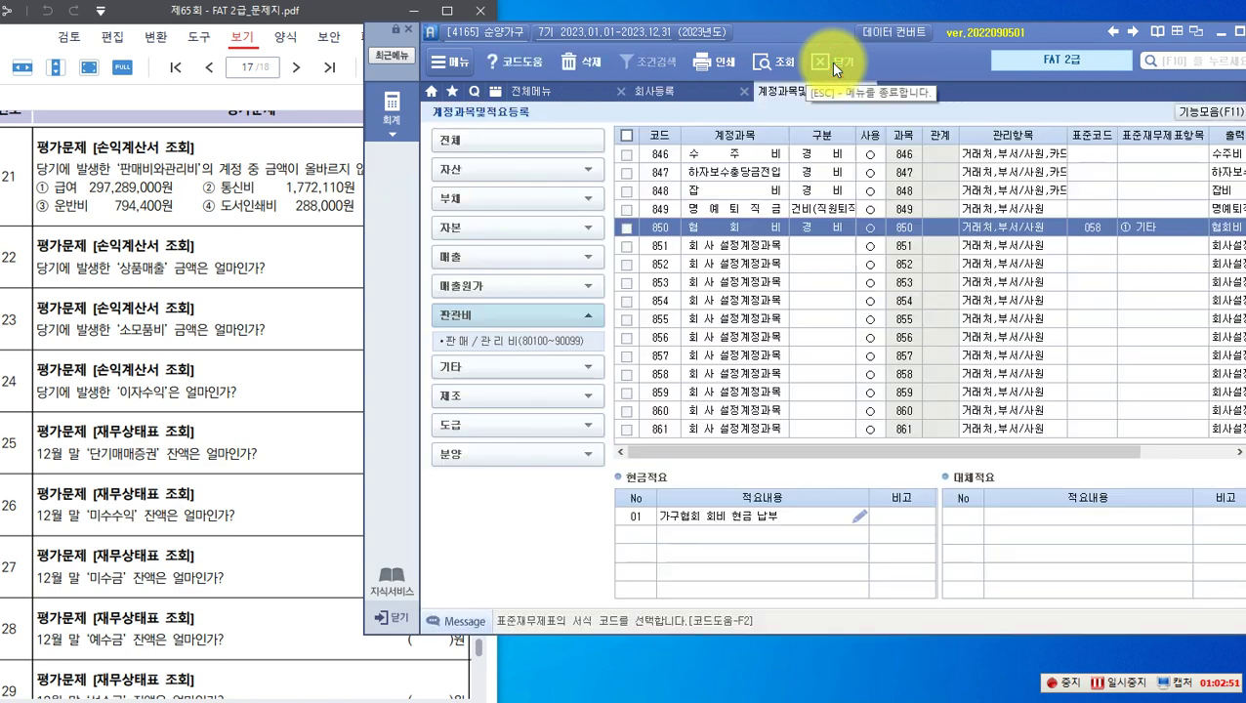
click(830, 63)
click(830, 62)
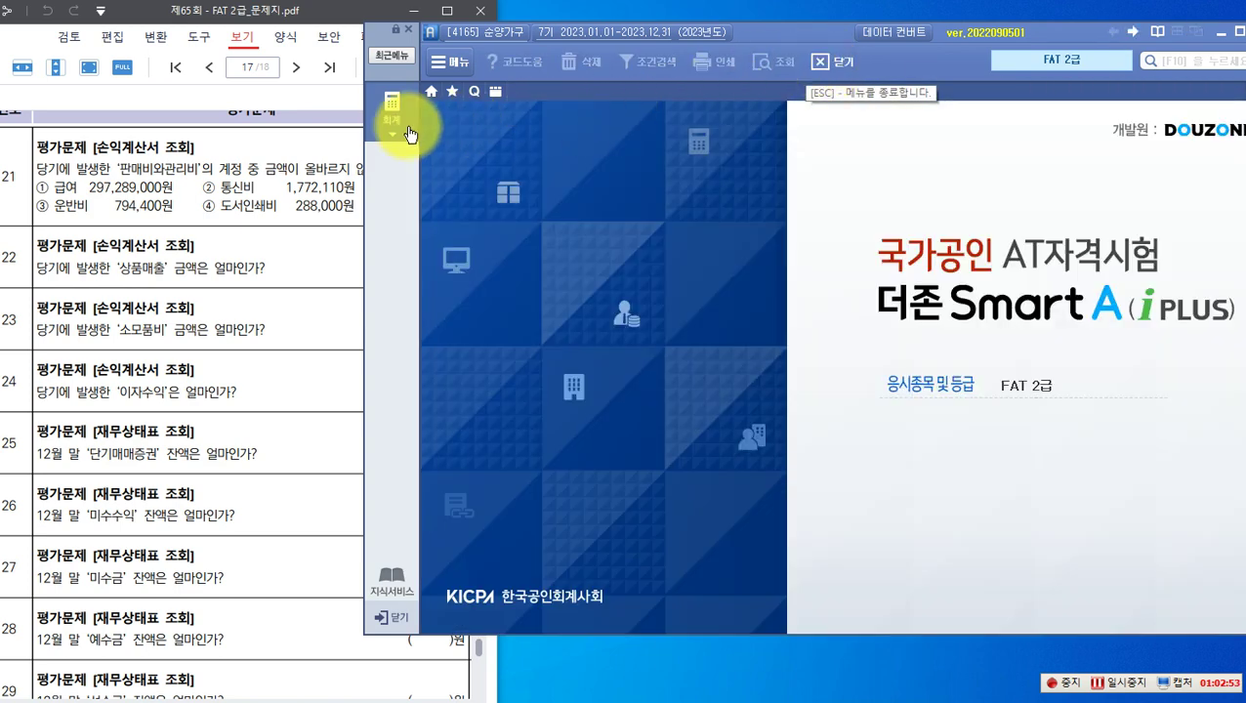
click(393, 109)
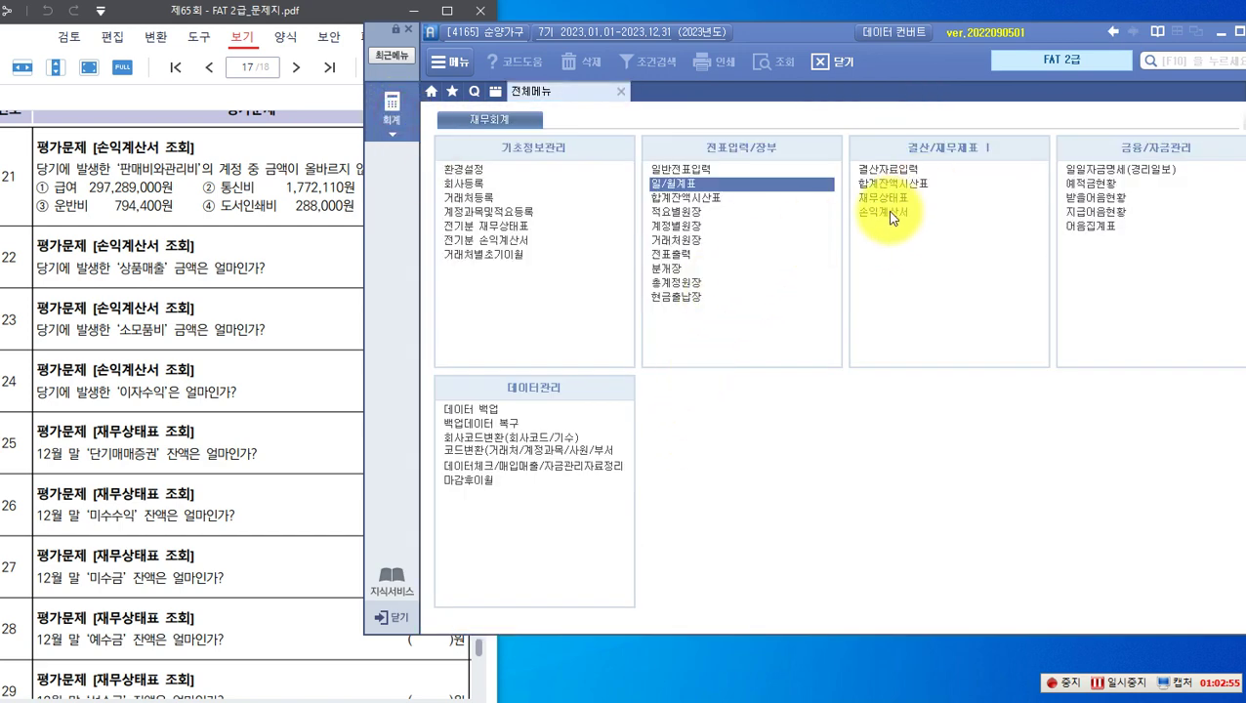
click(888, 214)
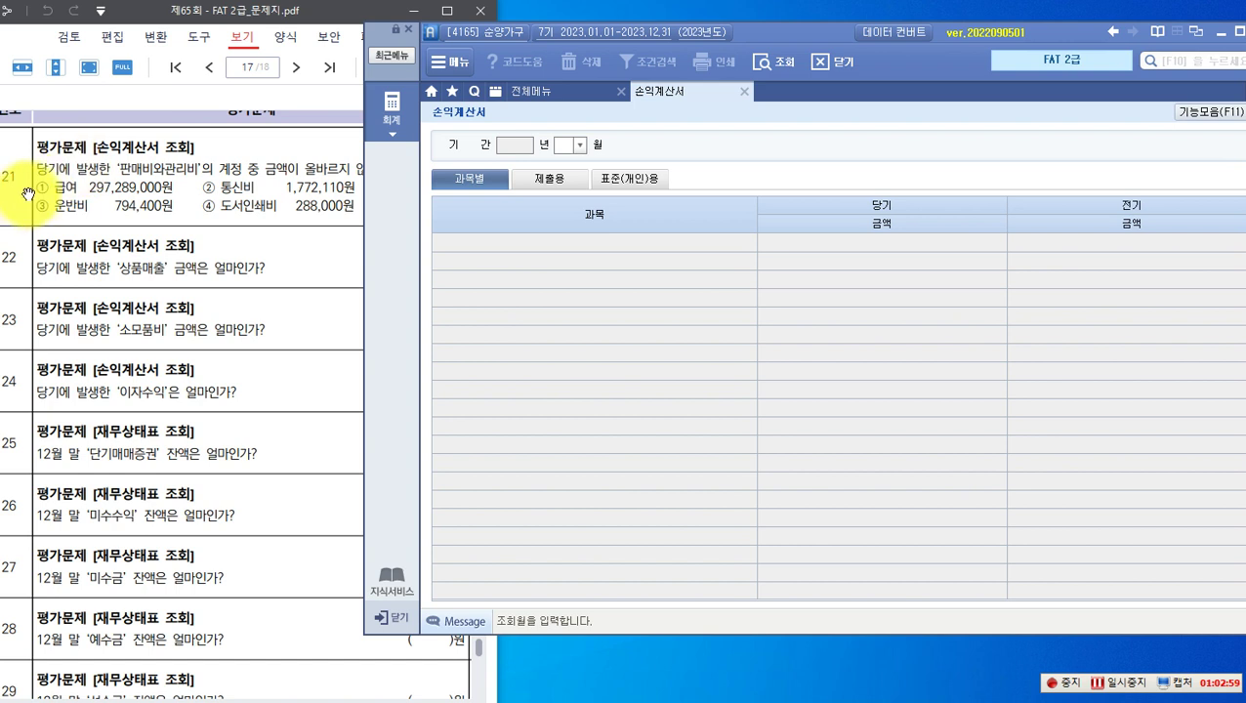
Step: Load the 2023 손익계산서 through December
click(578, 147)
click(578, 149)
click(576, 215)
click(578, 144)
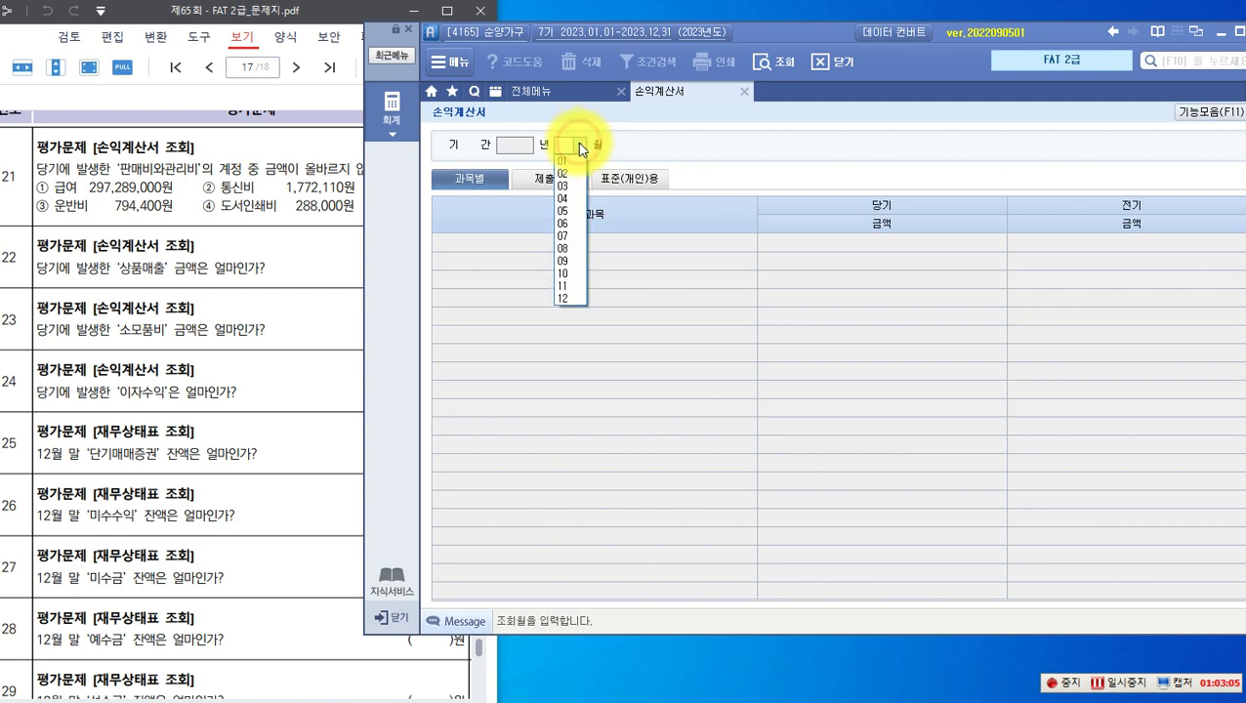
click(569, 297)
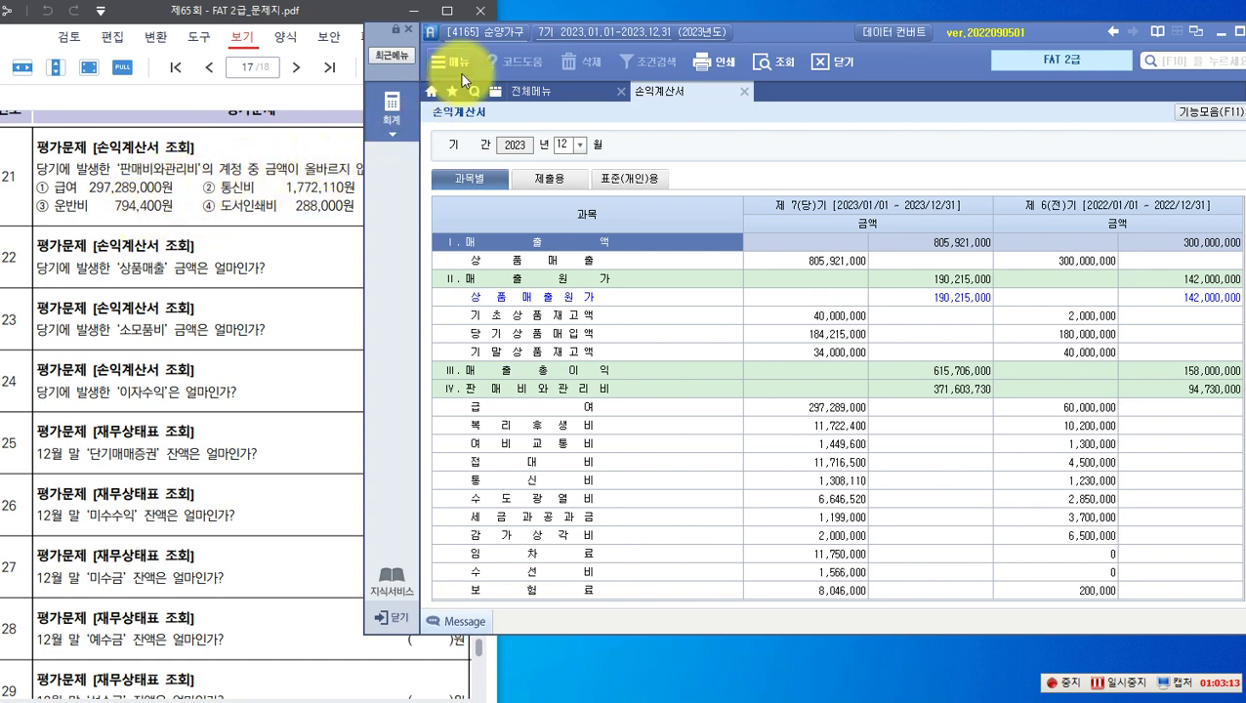
drag(755, 32, 803, 28)
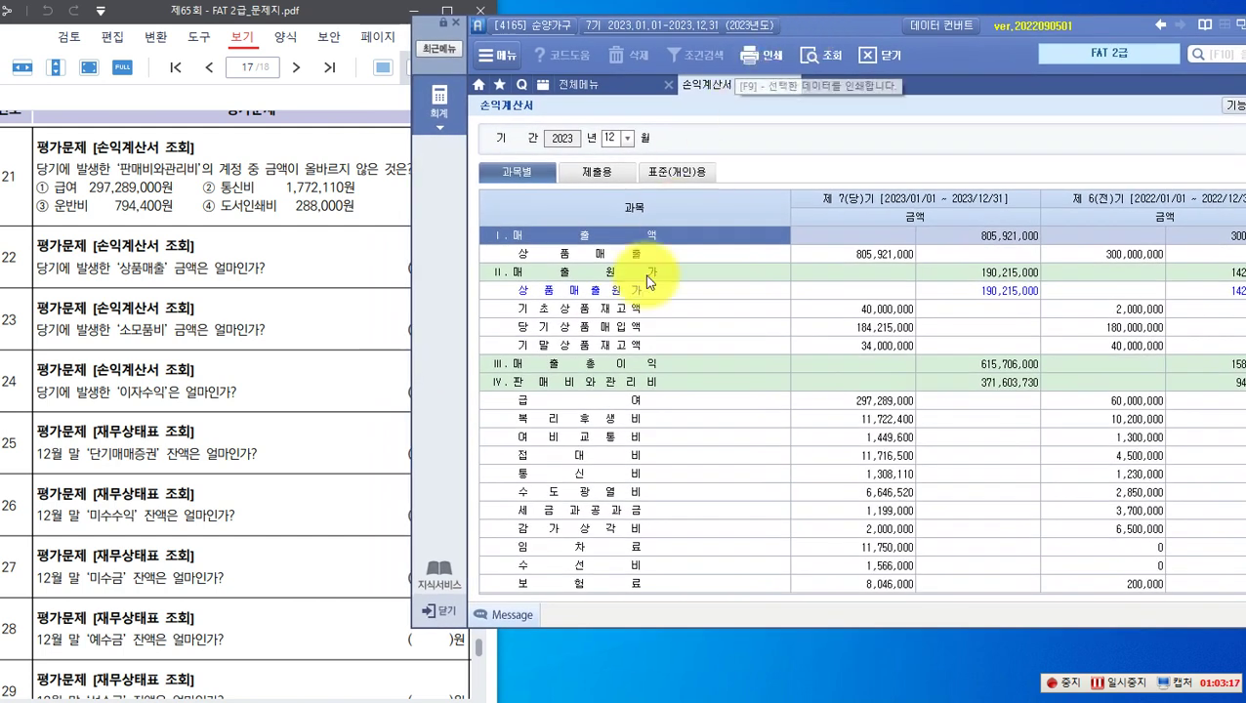
Step: Check the 판매비와관리비 section totalling 371,603,730 and its account rows
click(552, 386)
click(991, 383)
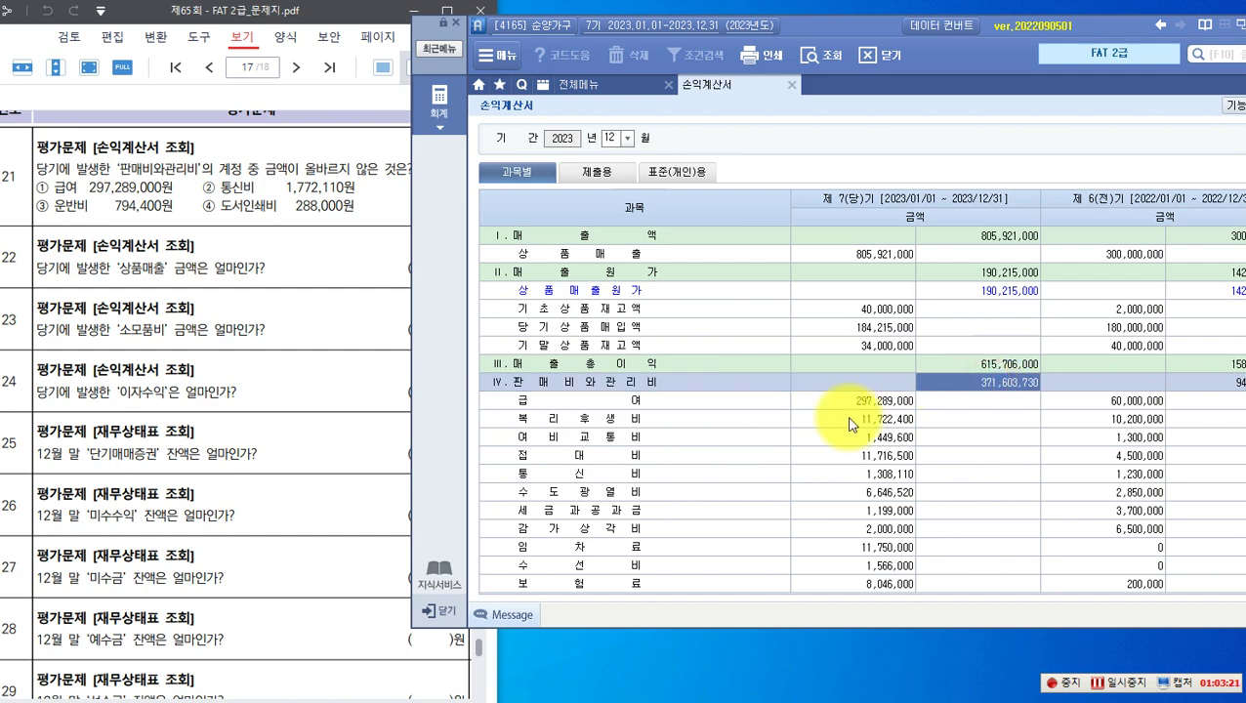
scroll(844, 409, down, 5)
scroll(845, 415, up, 2)
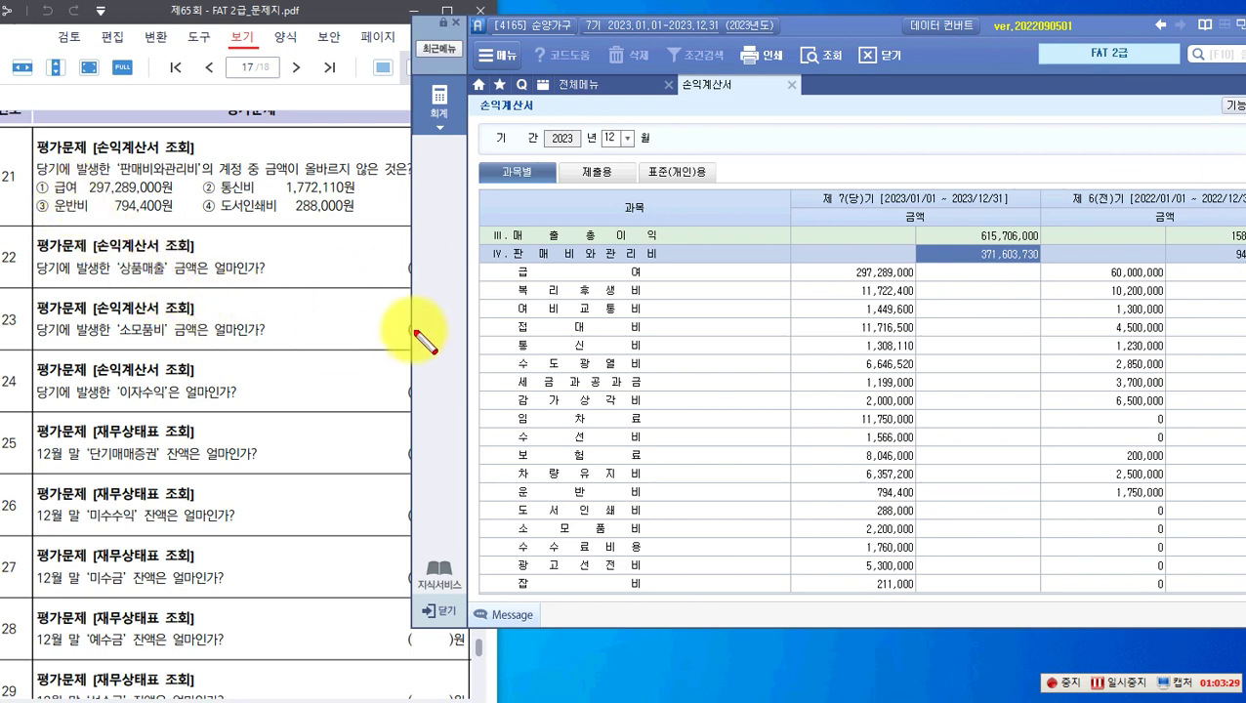
Step: Mark the 급여, 통신비 and 운반비 rows and question 21's 통신비 option, then clear the marks
click(510, 259)
drag(903, 285, 921, 283)
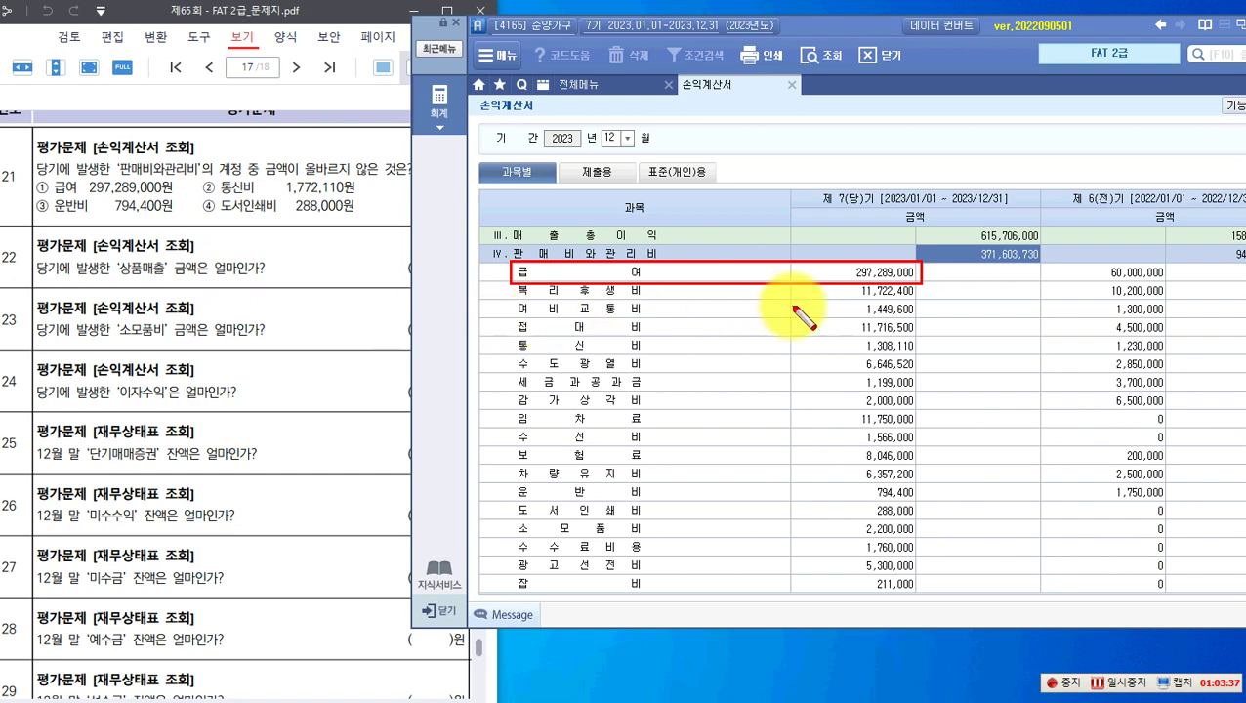
mouse_move(508, 337)
mouse_down()
mouse_move(729, 359)
mouse_move(930, 359)
mouse_move(917, 356)
mouse_up()
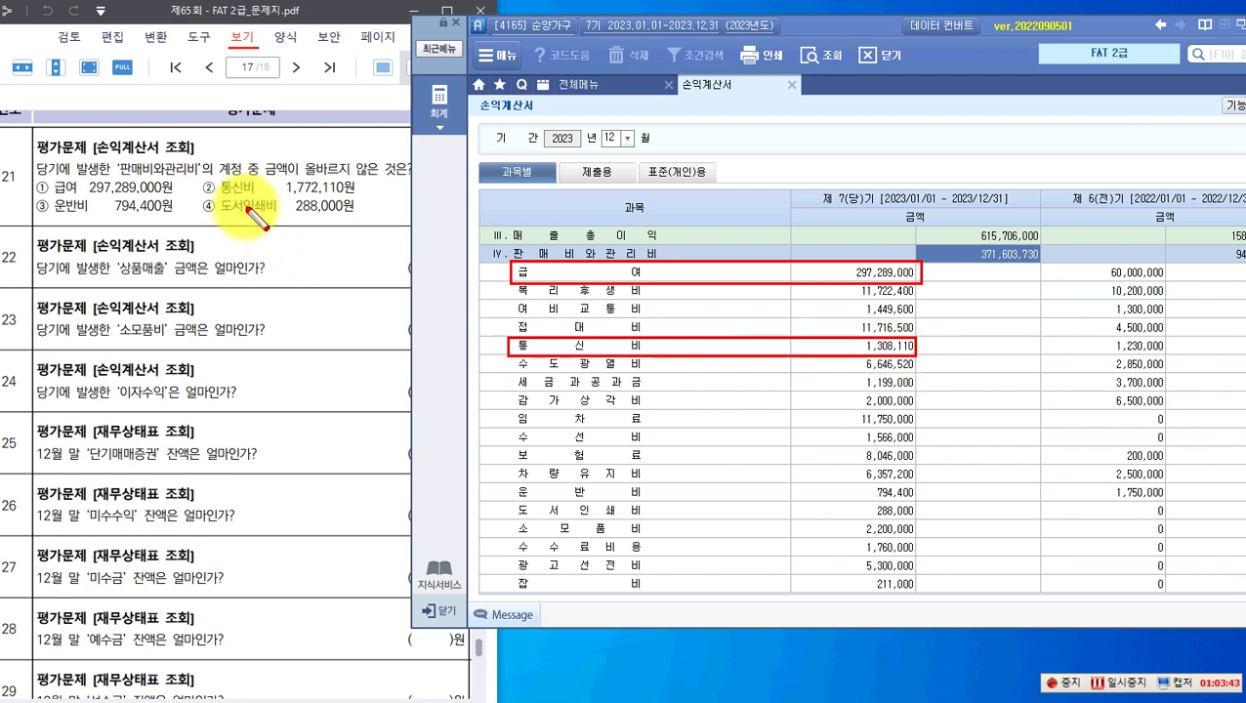
mouse_move(200, 172)
mouse_down()
mouse_move(244, 200)
mouse_move(357, 211)
mouse_up()
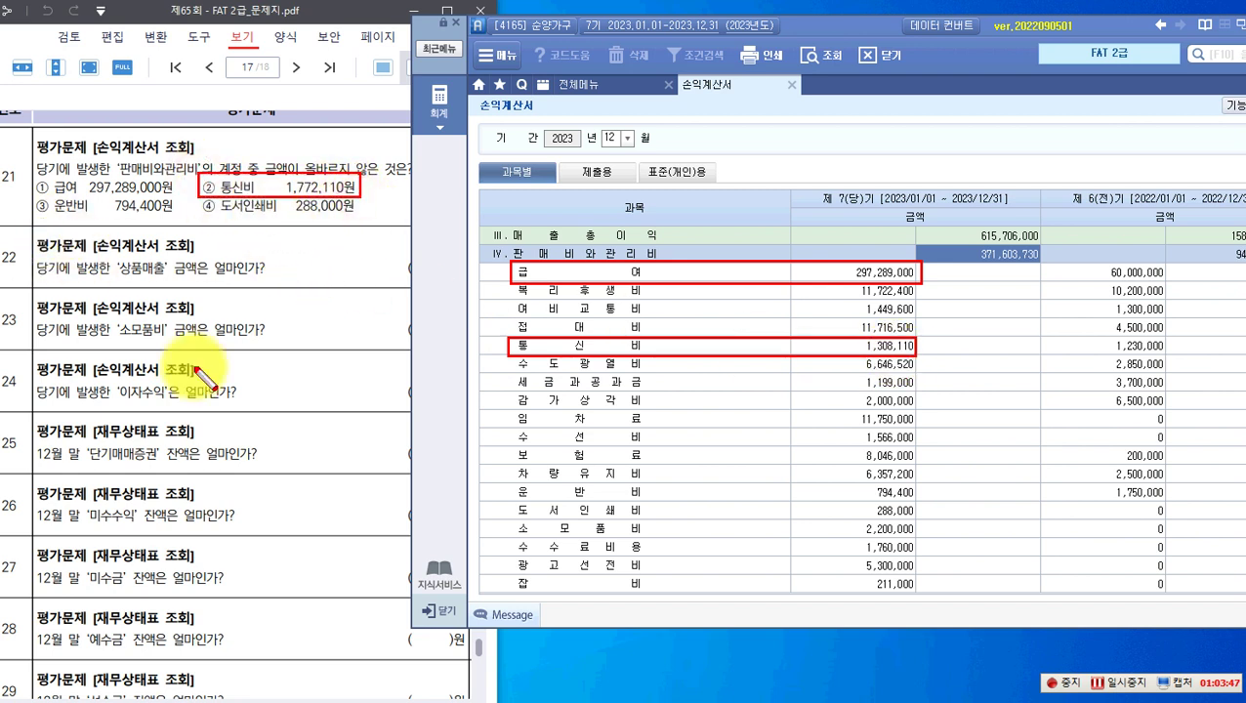
drag(509, 480, 910, 501)
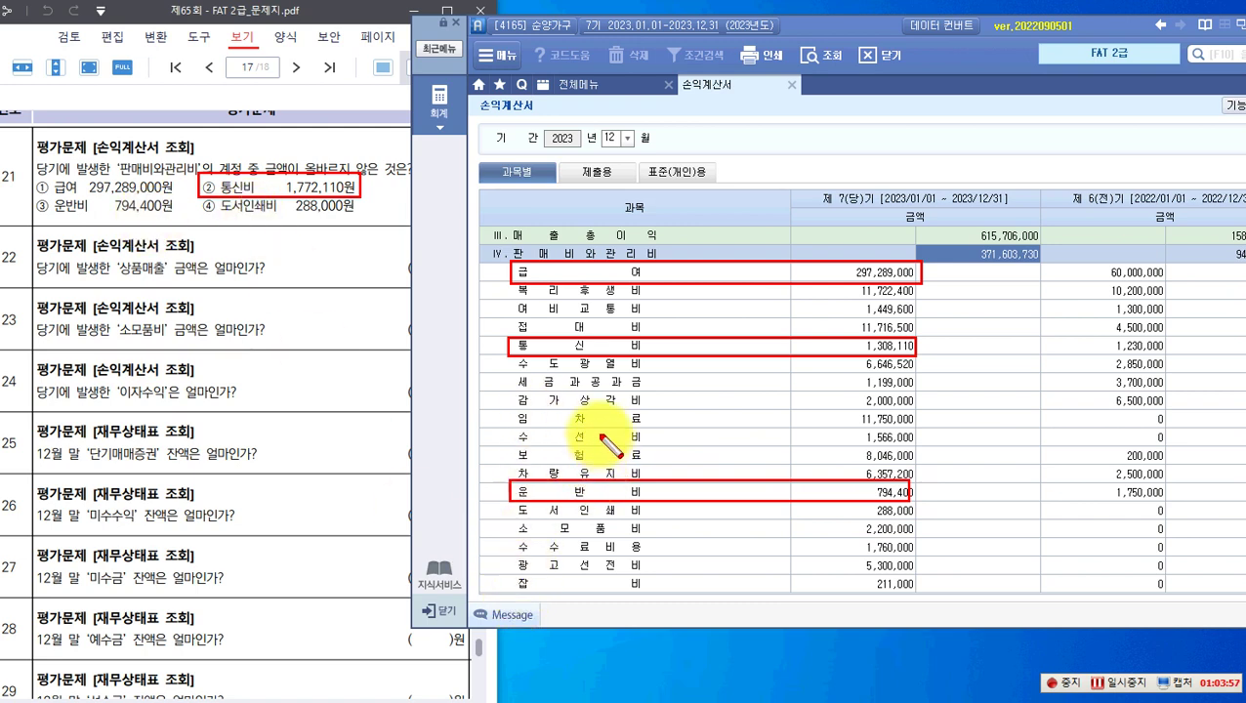
key(Escape)
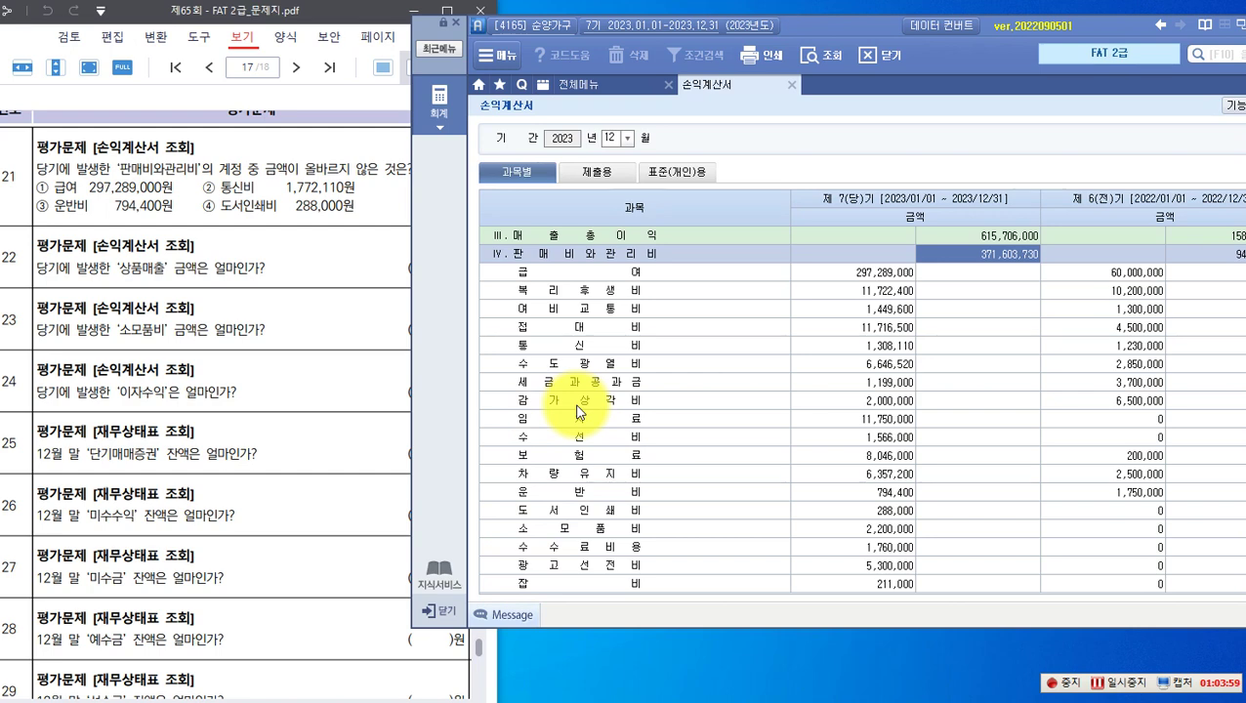
Step: Mark 도서인쇄비 at 288,000 and the 통신비 1,772,110원 option, then clear the marks
scroll(577, 412, down, 3)
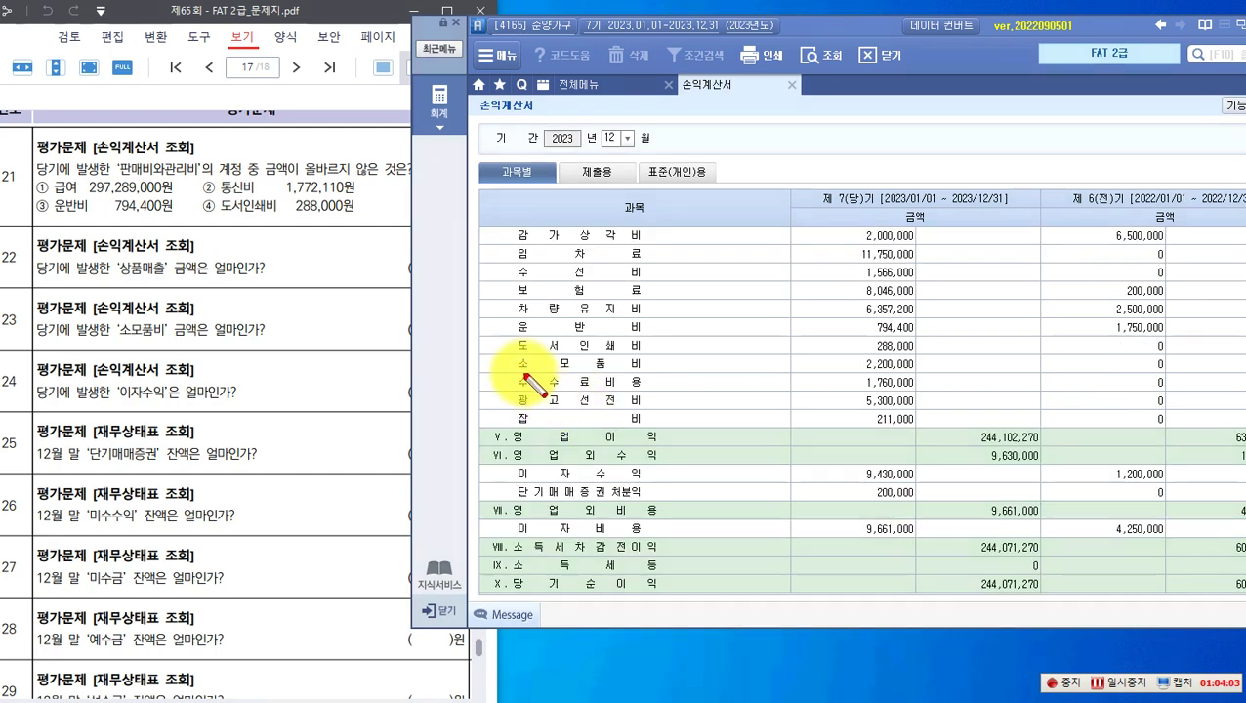
mouse_move(507, 335)
mouse_down()
mouse_move(842, 371)
mouse_move(924, 352)
mouse_move(913, 352)
mouse_up()
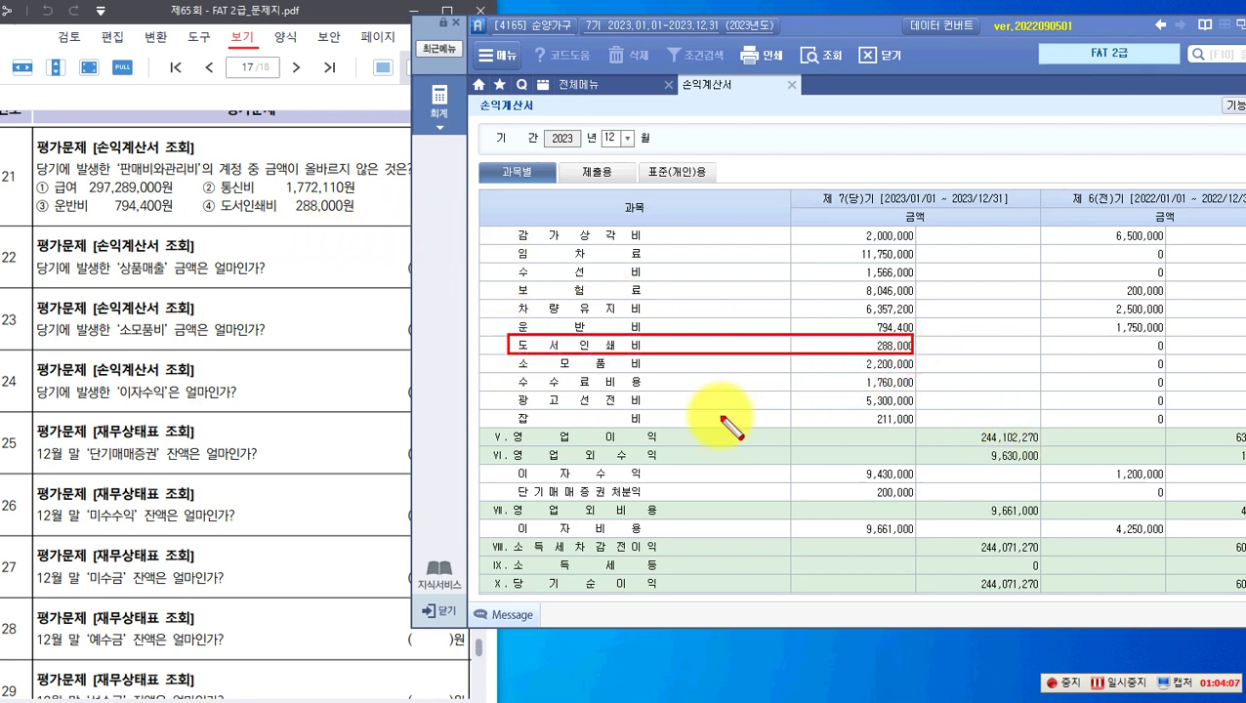
drag(195, 179, 356, 198)
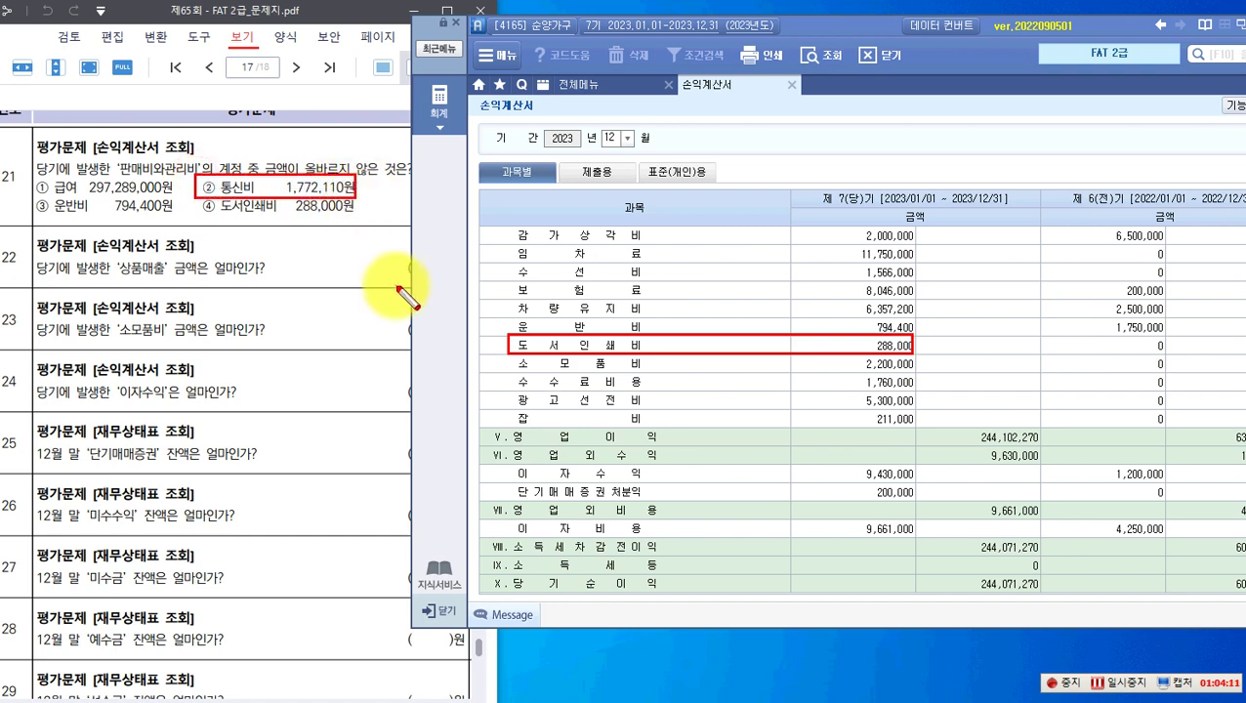
key(Escape)
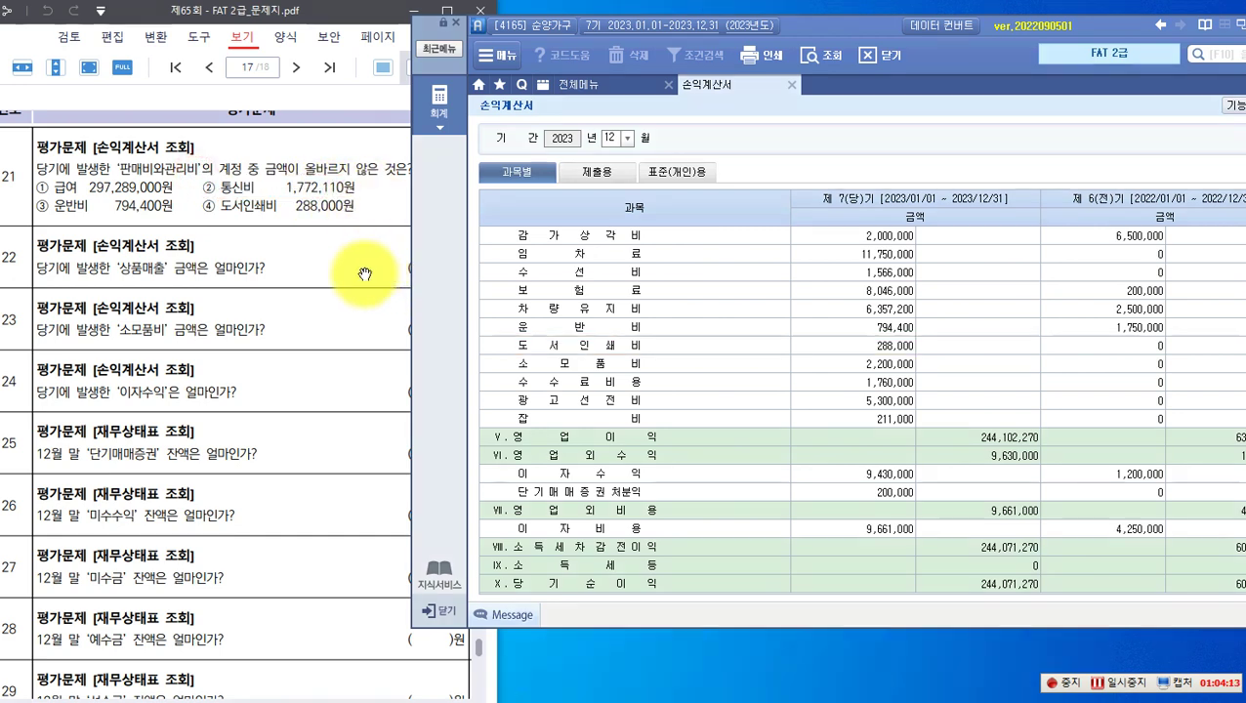
Step: Mark 상품매출 in question 22 and its 805,921,000 amount in the income statement, then clear
scroll(338, 298, up, 1)
scroll(338, 299, down, 1)
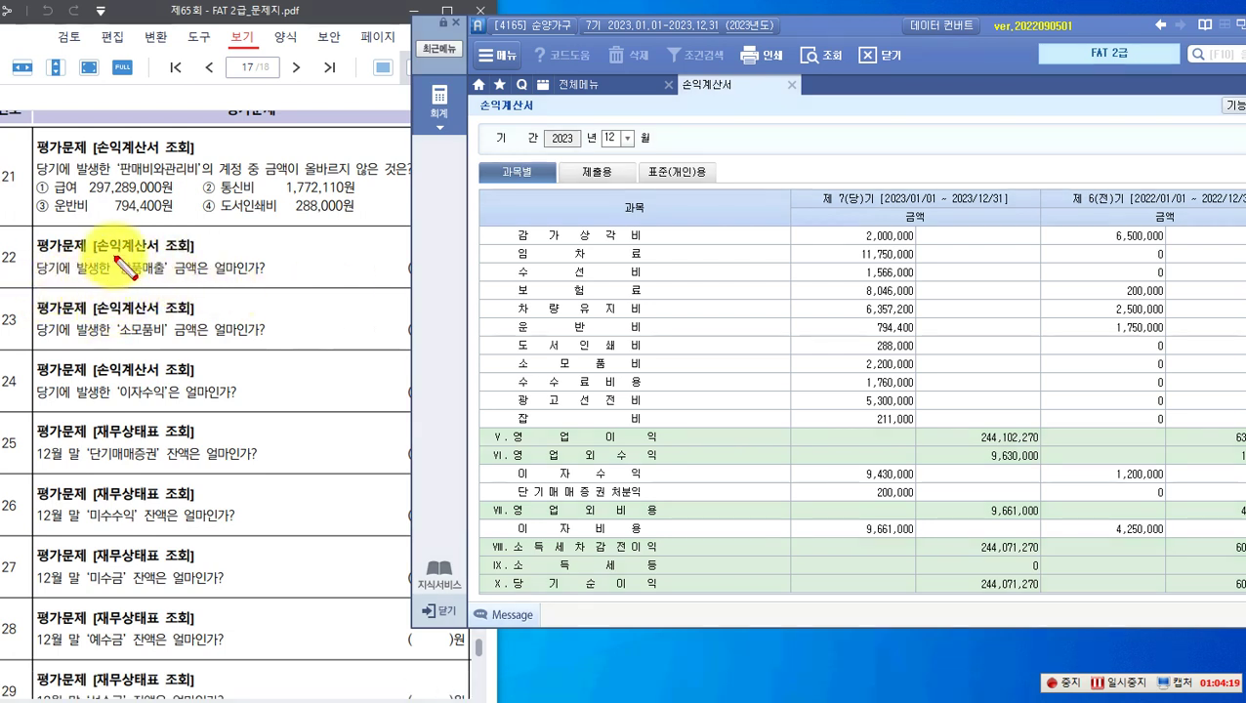
drag(111, 256, 168, 280)
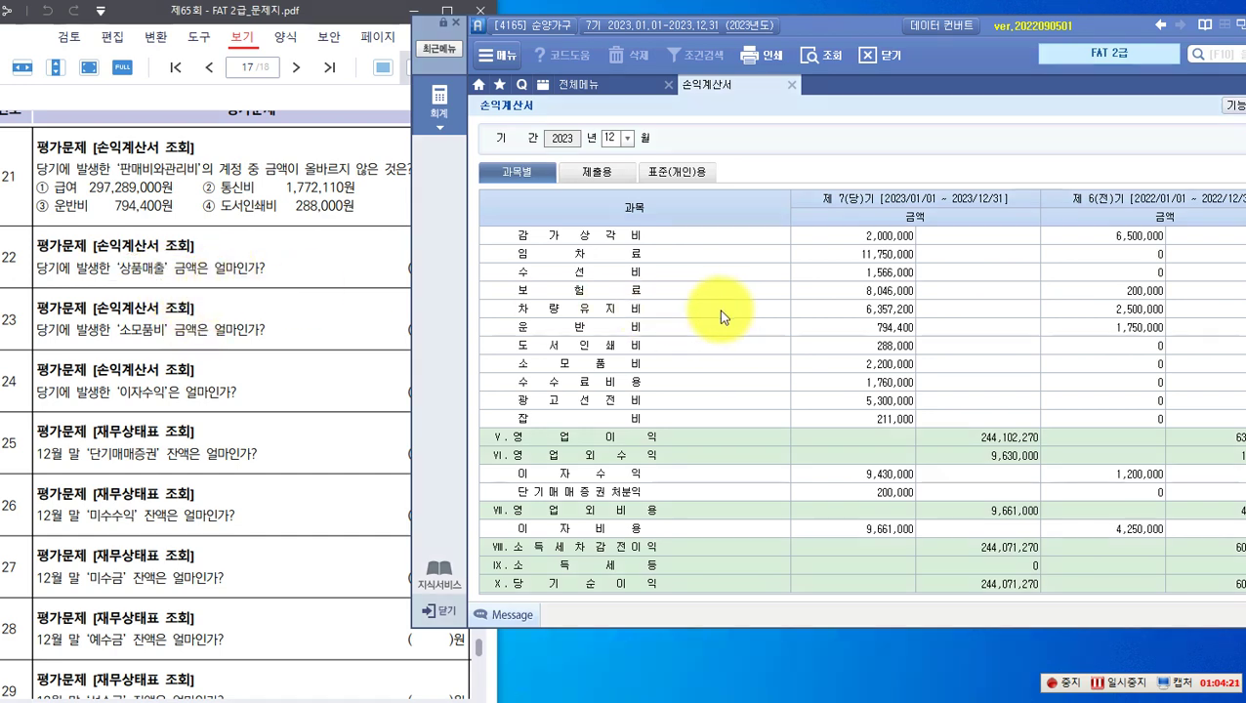
scroll(725, 304, up, 5)
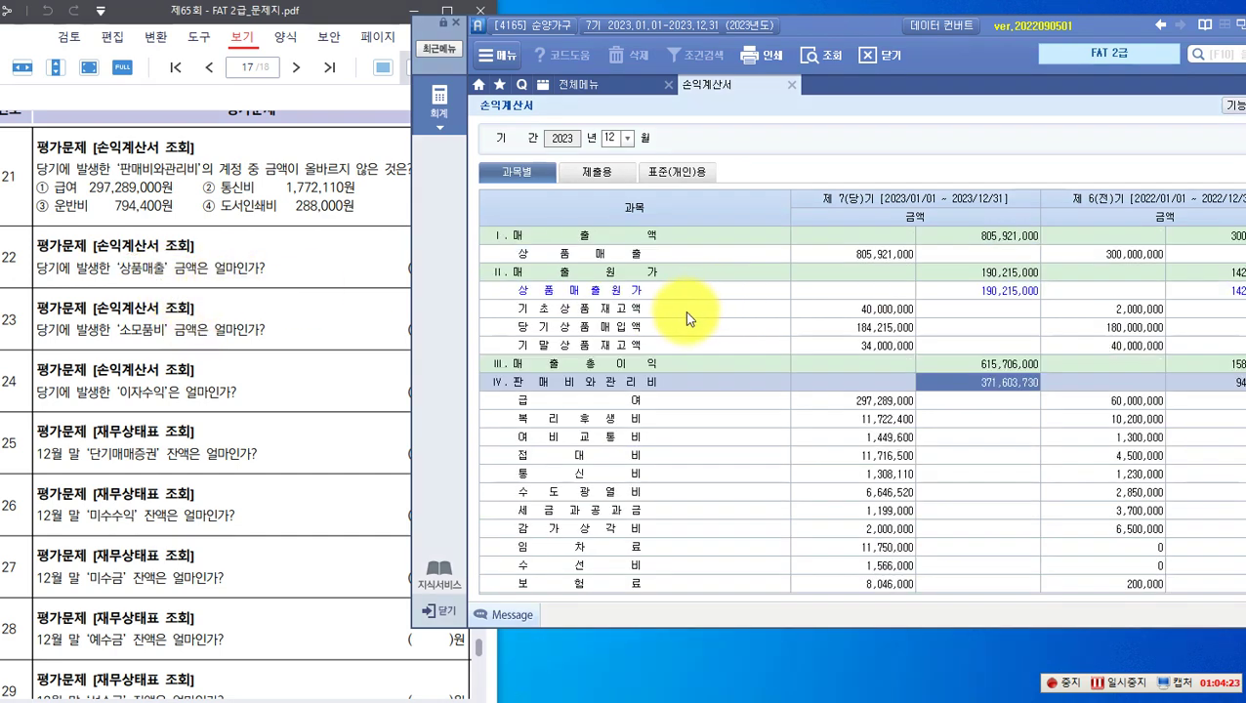
mouse_move(510, 245)
mouse_down()
mouse_move(513, 262)
mouse_move(661, 262)
mouse_up()
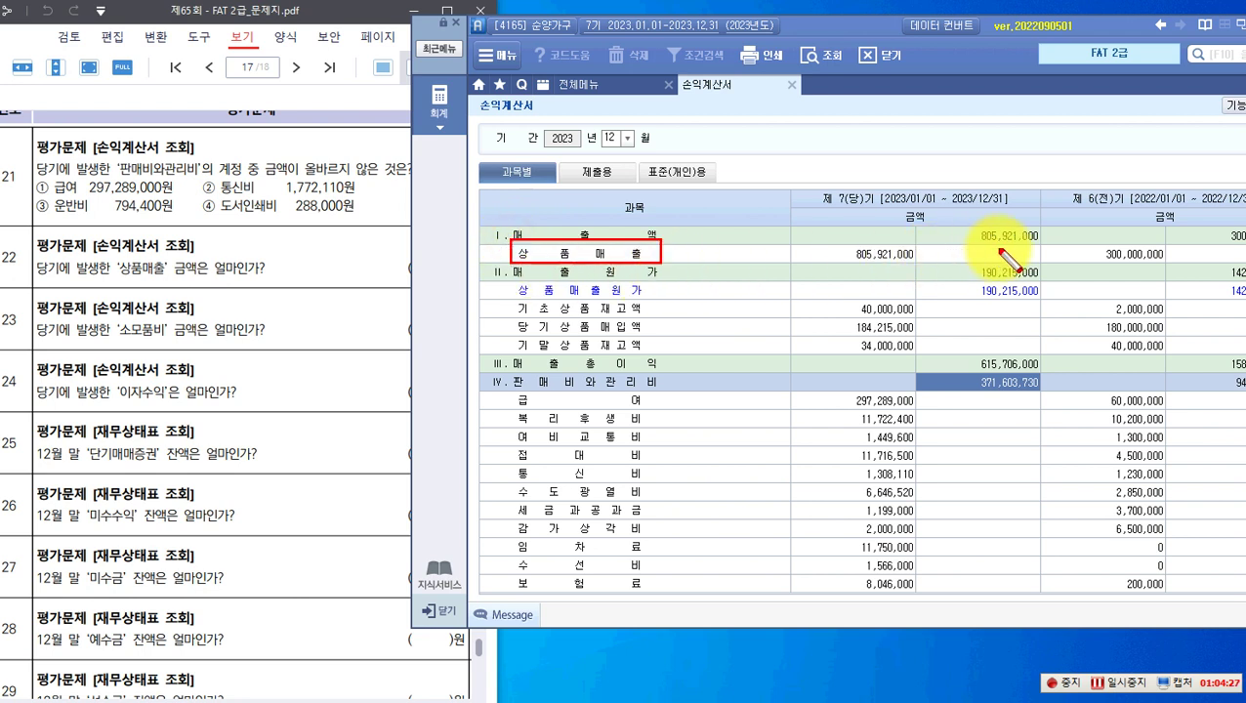
mouse_move(839, 245)
mouse_down()
mouse_move(888, 262)
mouse_move(840, 246)
mouse_up()
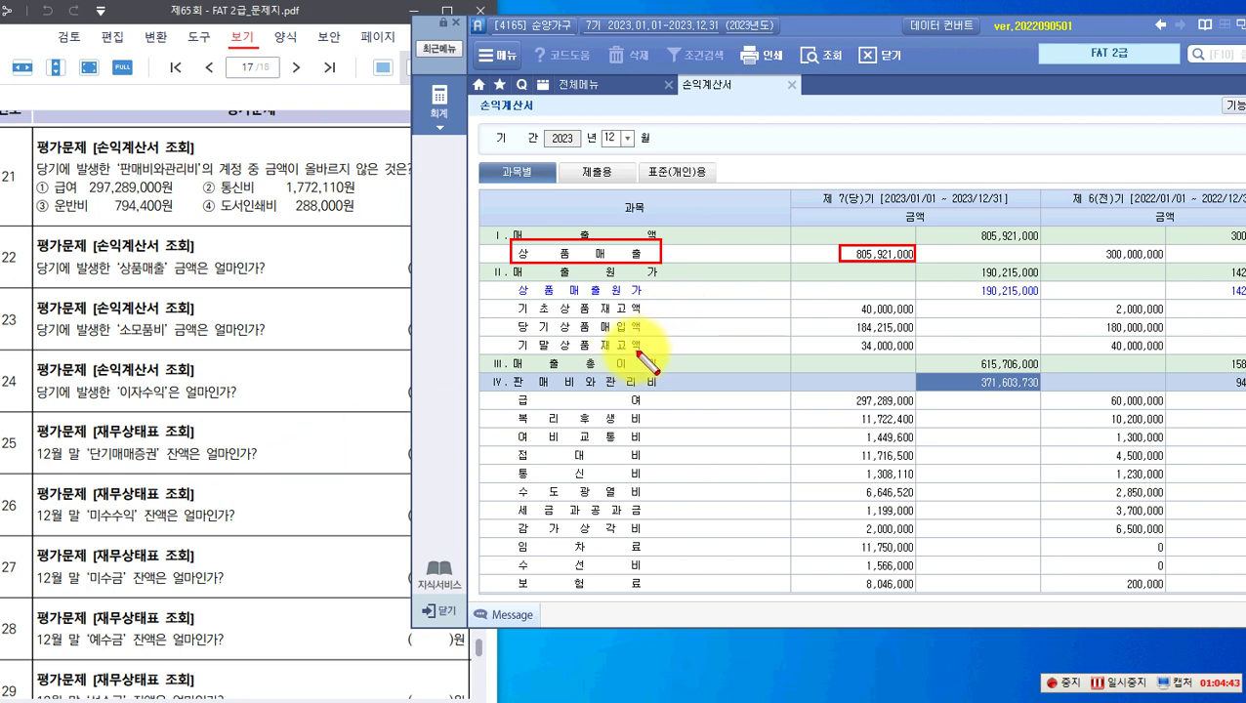
key(Escape)
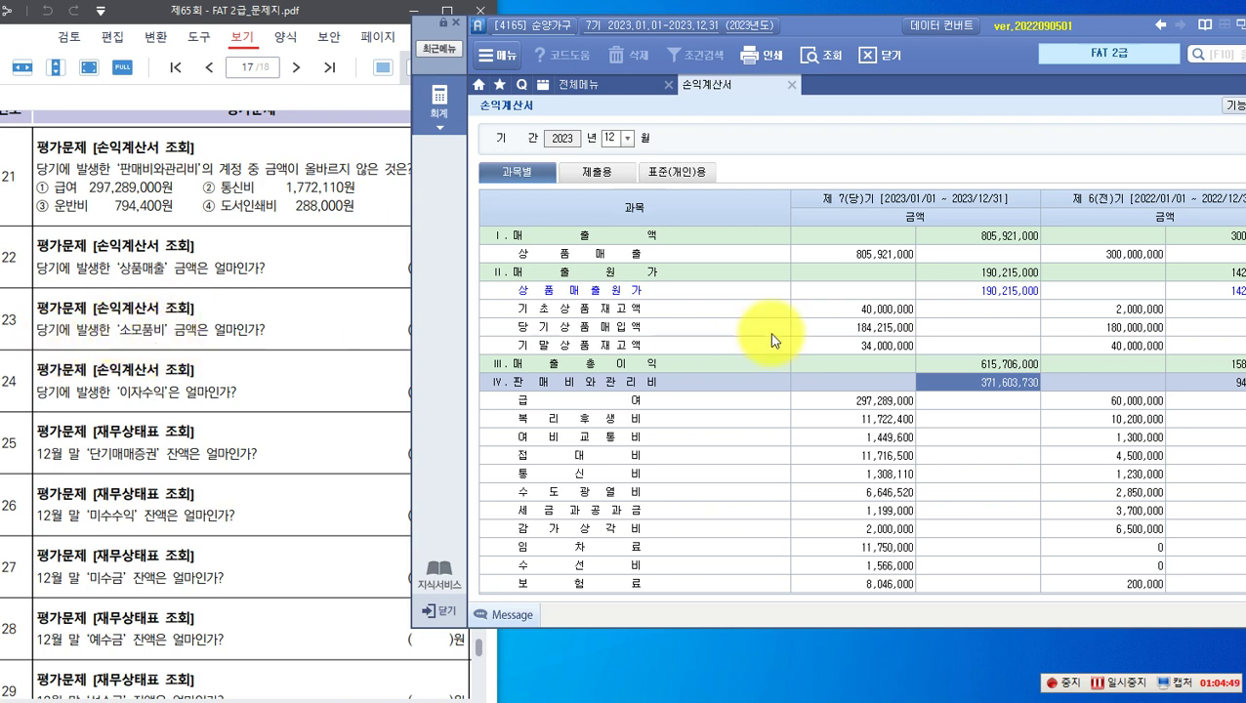
scroll(589, 451, down, 3)
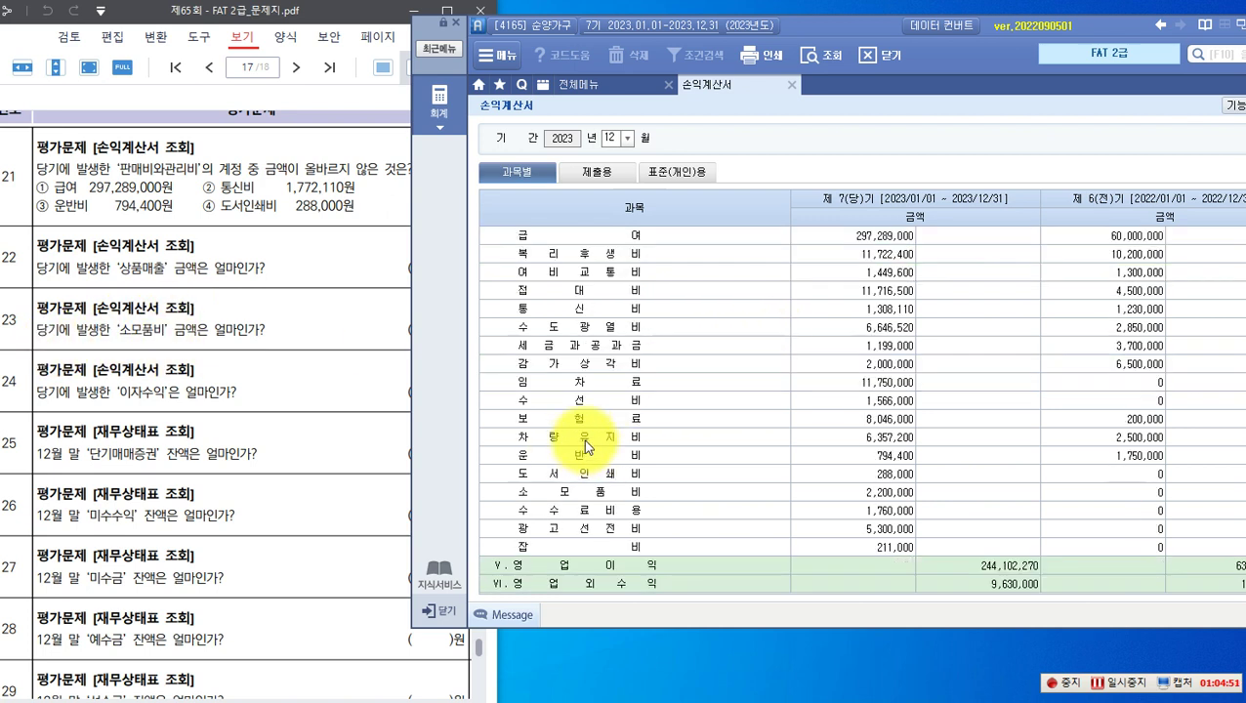
Step: Open the 소모품비 account ledger to verify its total, then close it
click(557, 491)
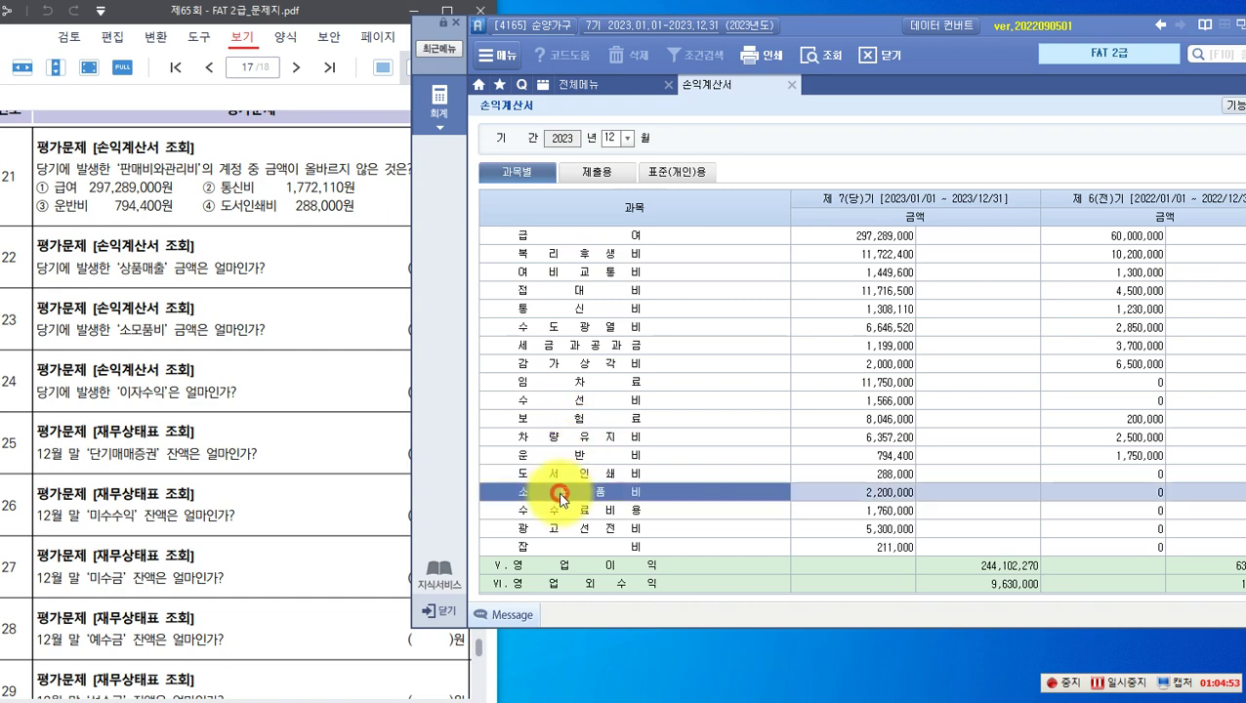
double_click(842, 491)
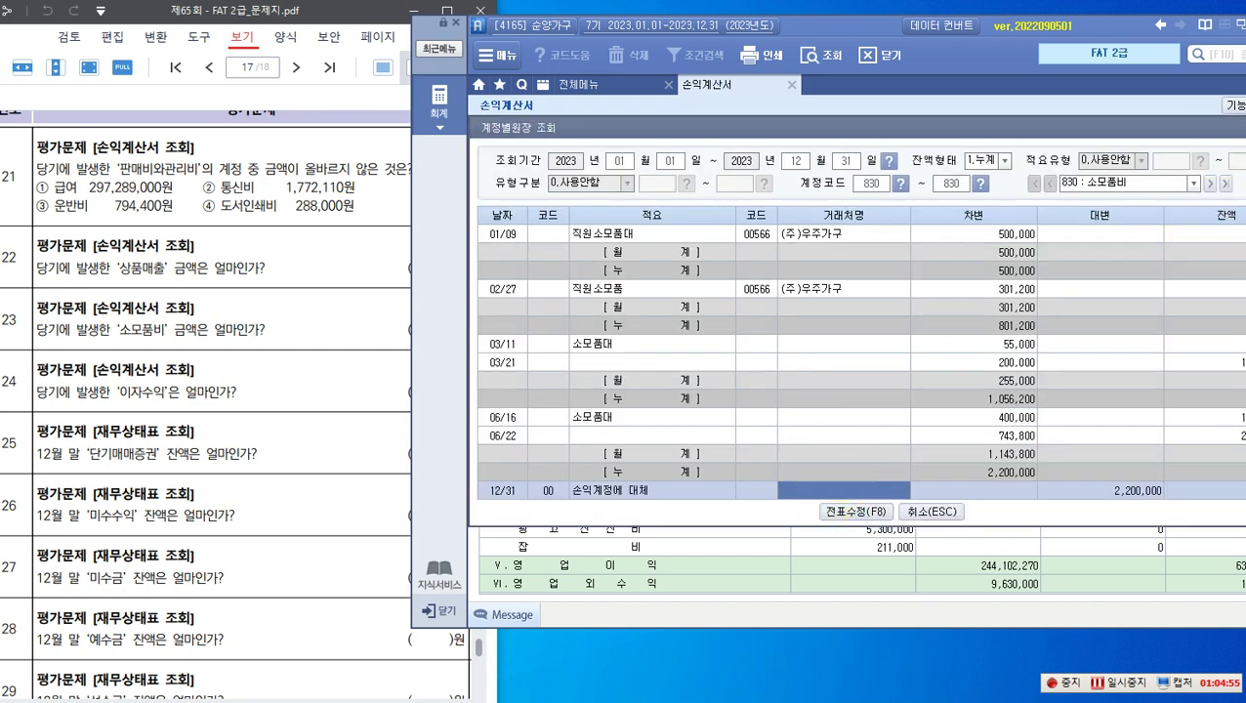
key(Escape)
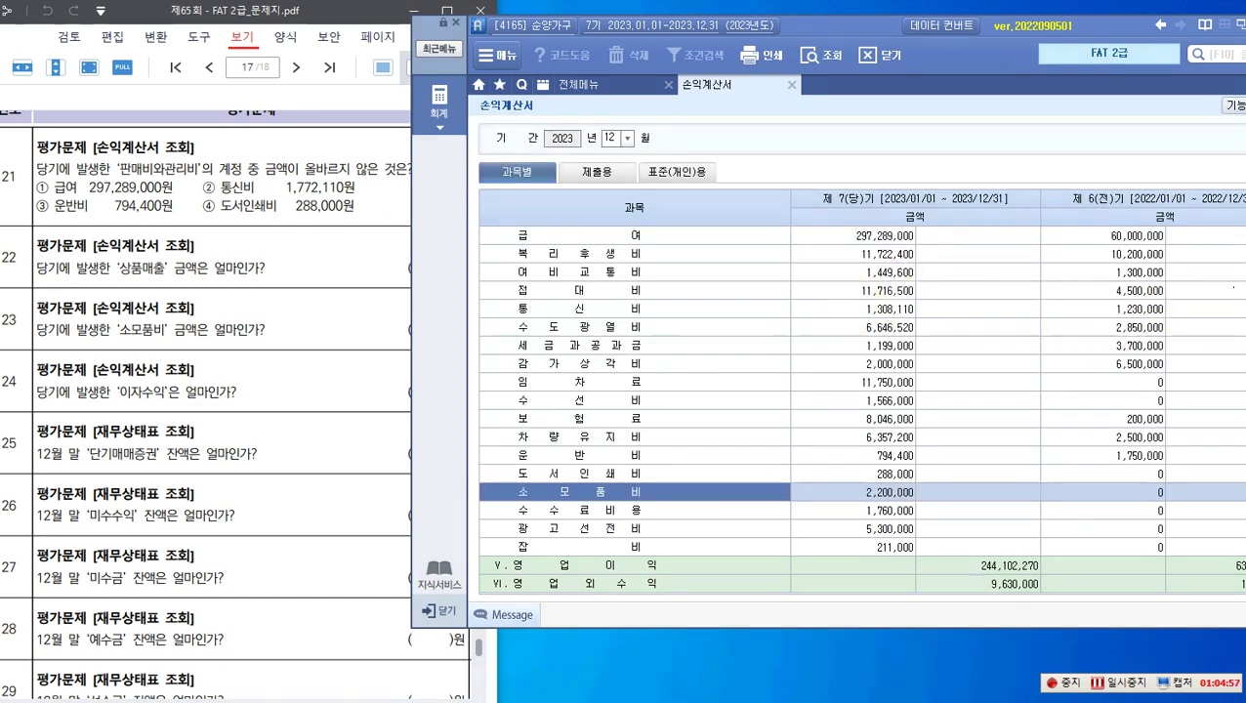
Step: Mark the 소모품비 row at 2,200,000 and question 23's terms, then clear and re-enable drawing
mouse_move(486, 478)
mouse_down()
mouse_move(960, 515)
mouse_move(923, 501)
mouse_up()
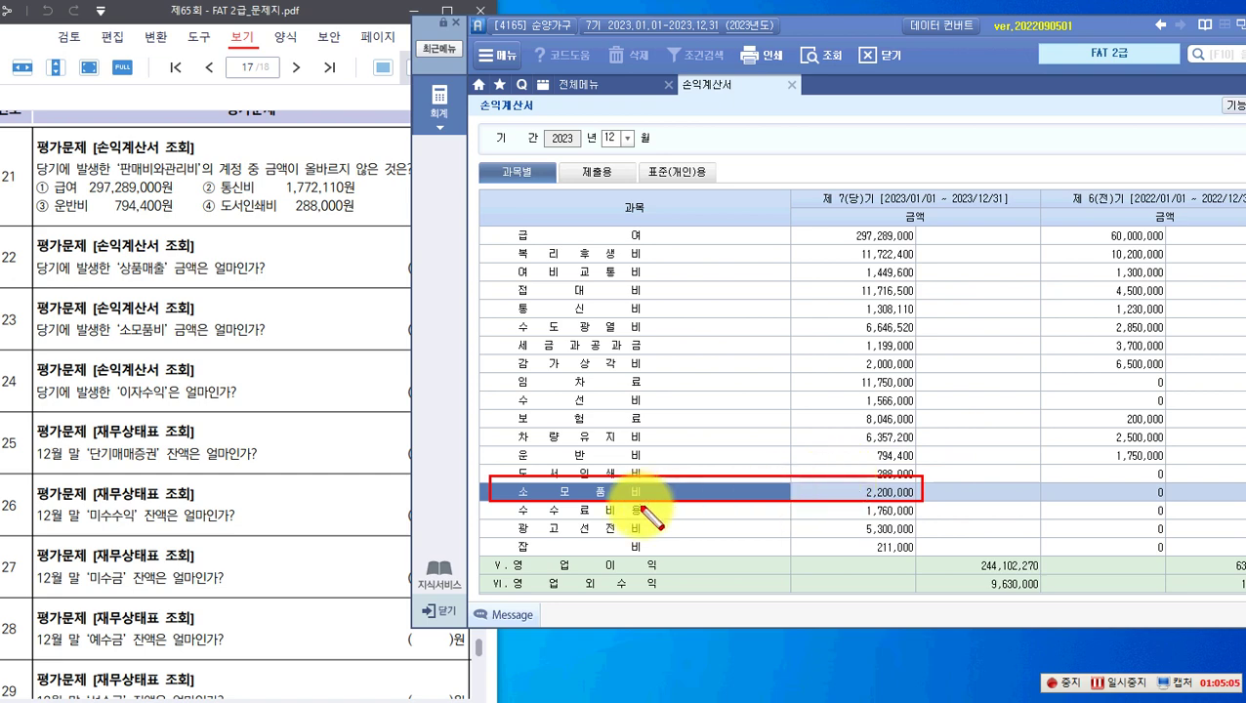
drag(107, 315, 159, 340)
mouse_move(119, 379)
mouse_down()
mouse_move(126, 401)
mouse_move(177, 404)
mouse_up()
key(Escape)
scroll(751, 403, down, 3)
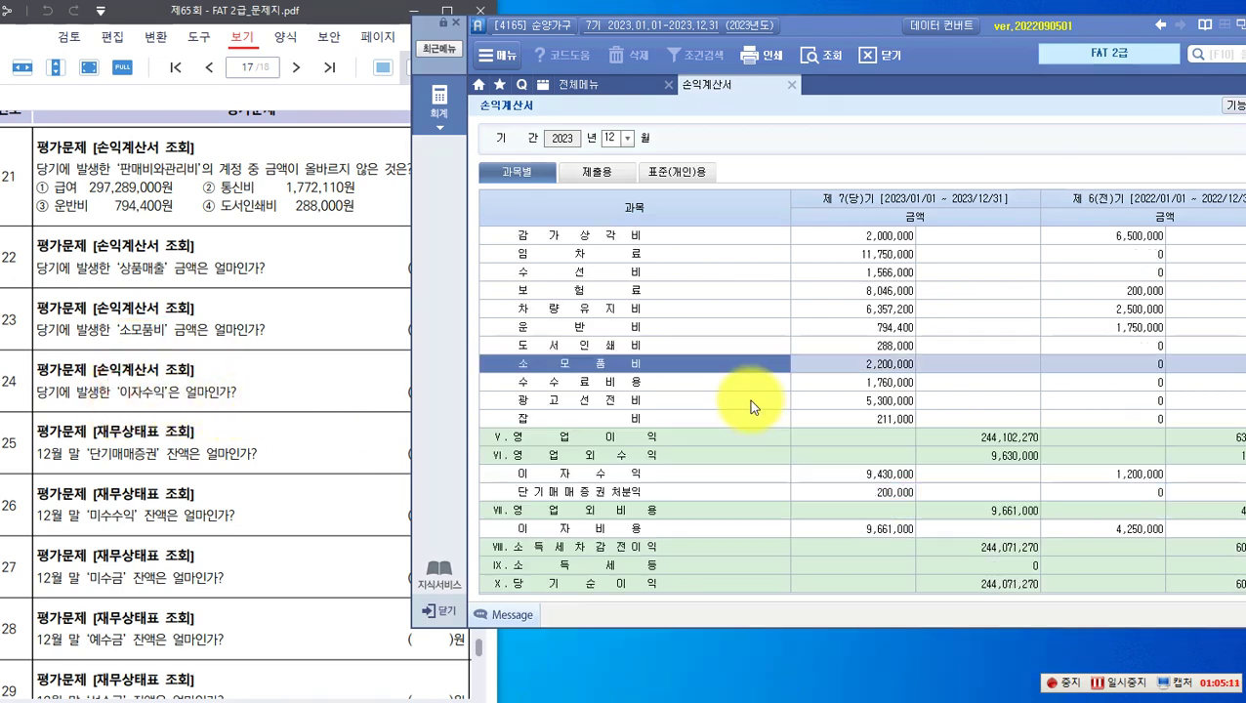
key(ctrl+2)
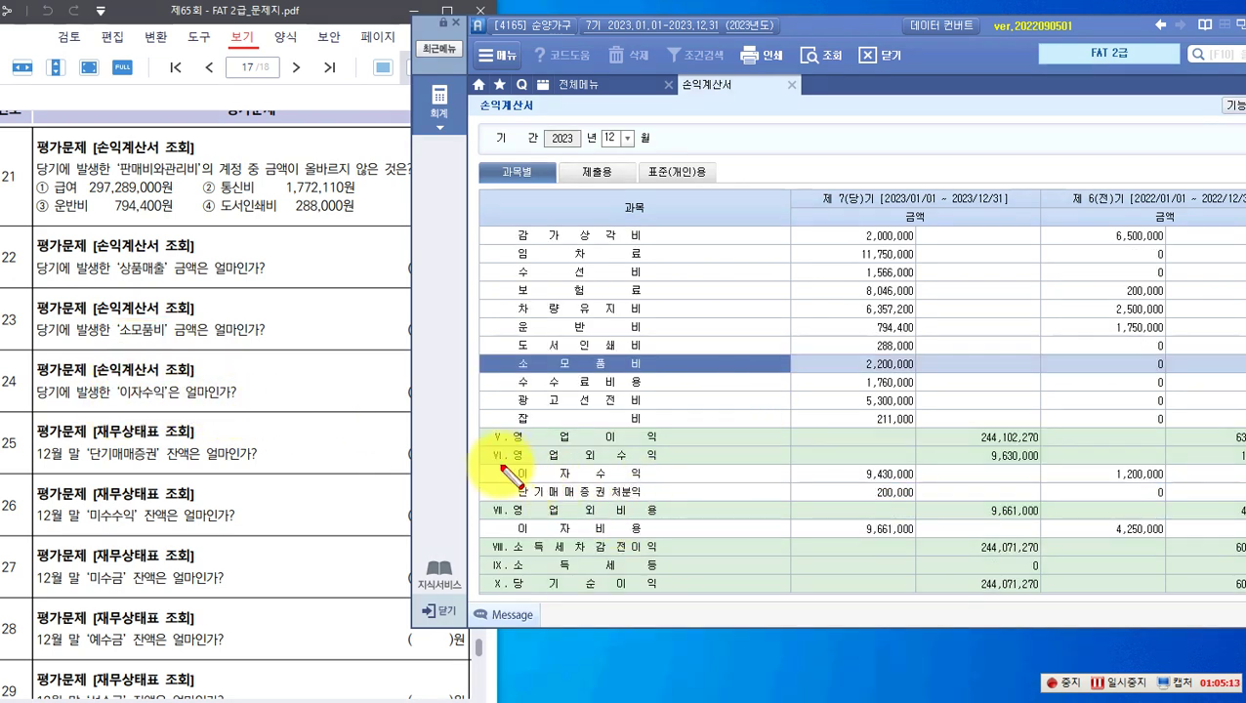
Step: Mark the 이자수익 row at 9,430,000, then move the PDF on to the next questions
drag(512, 461, 916, 483)
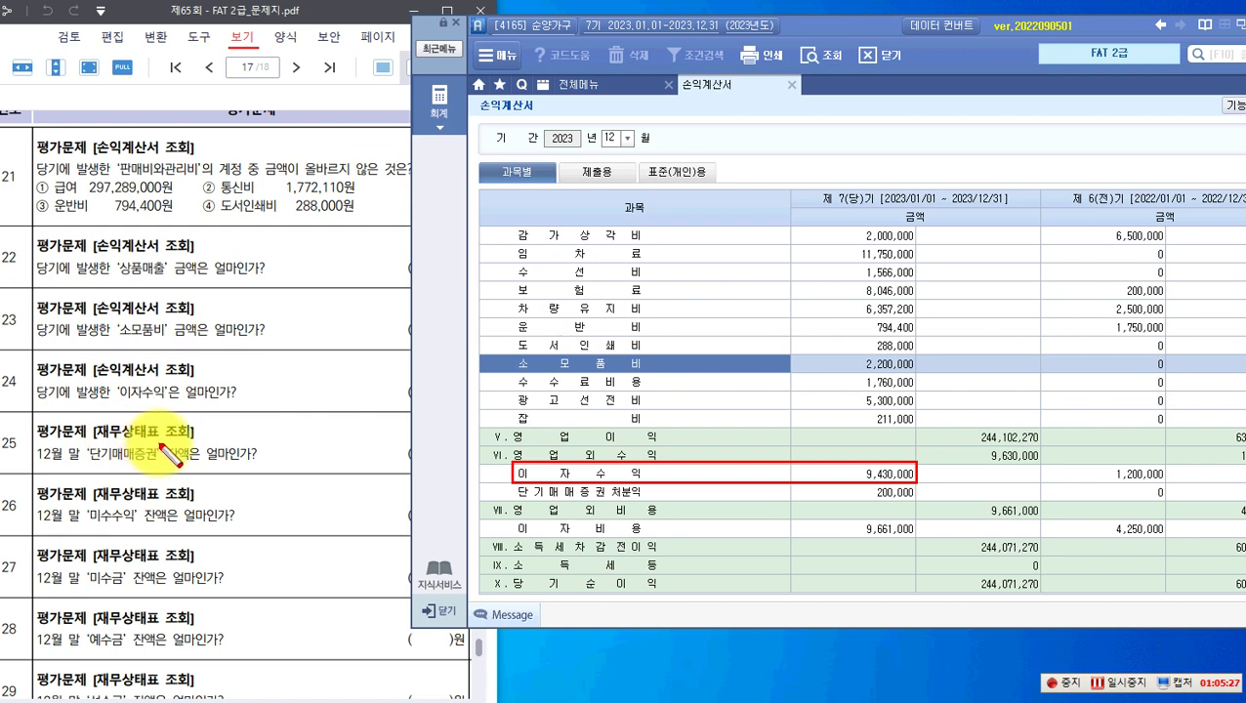
scroll(161, 445, down, 5)
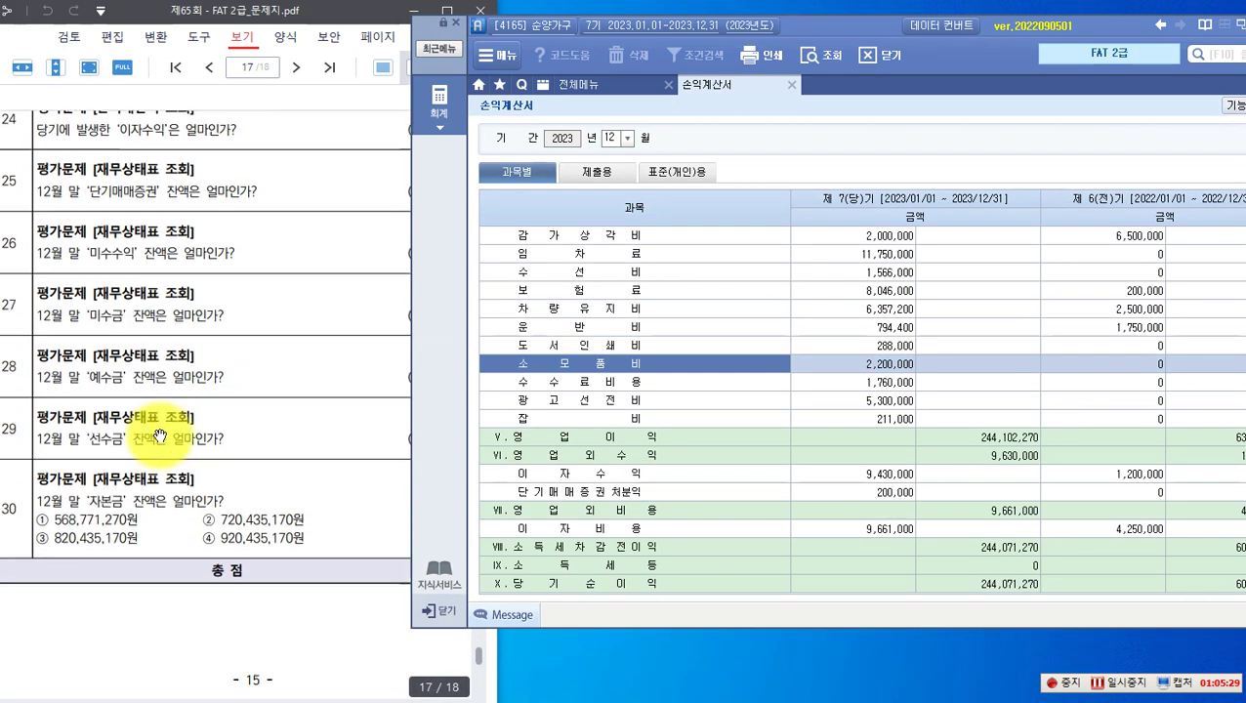
scroll(159, 436, down, 1)
Step: Load the December 2023 재무상태표 from the accounting menu
click(449, 101)
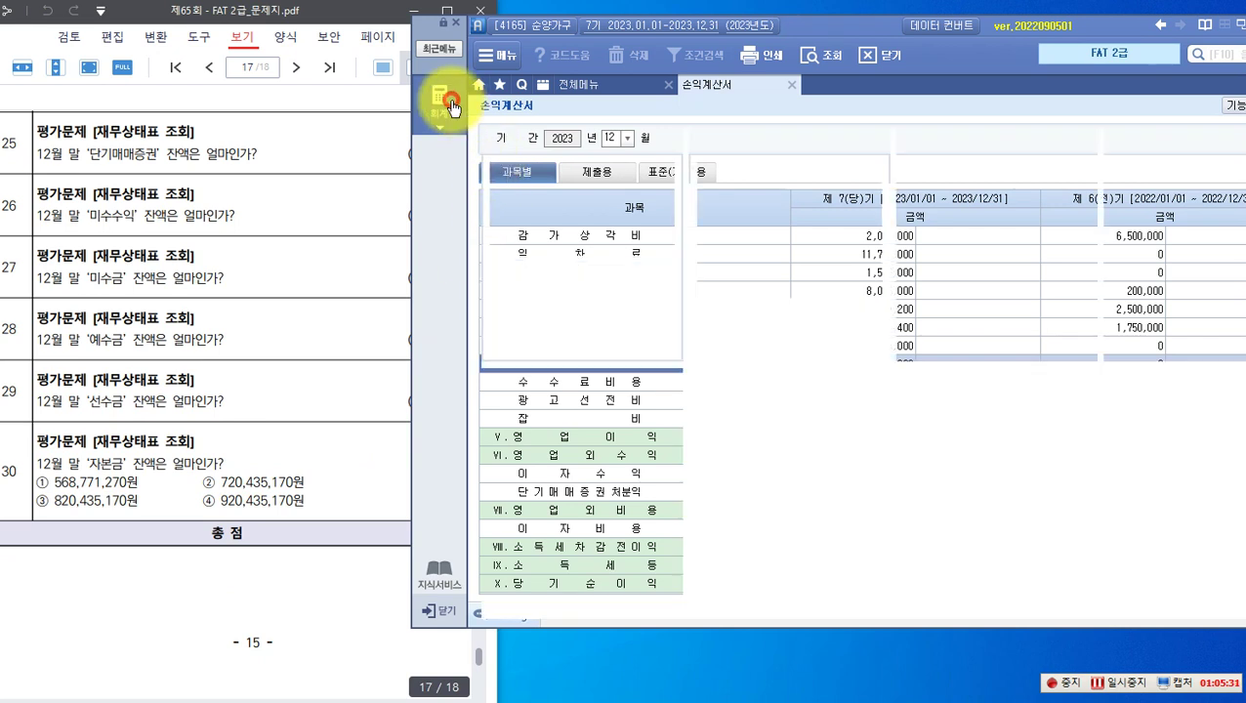
click(928, 191)
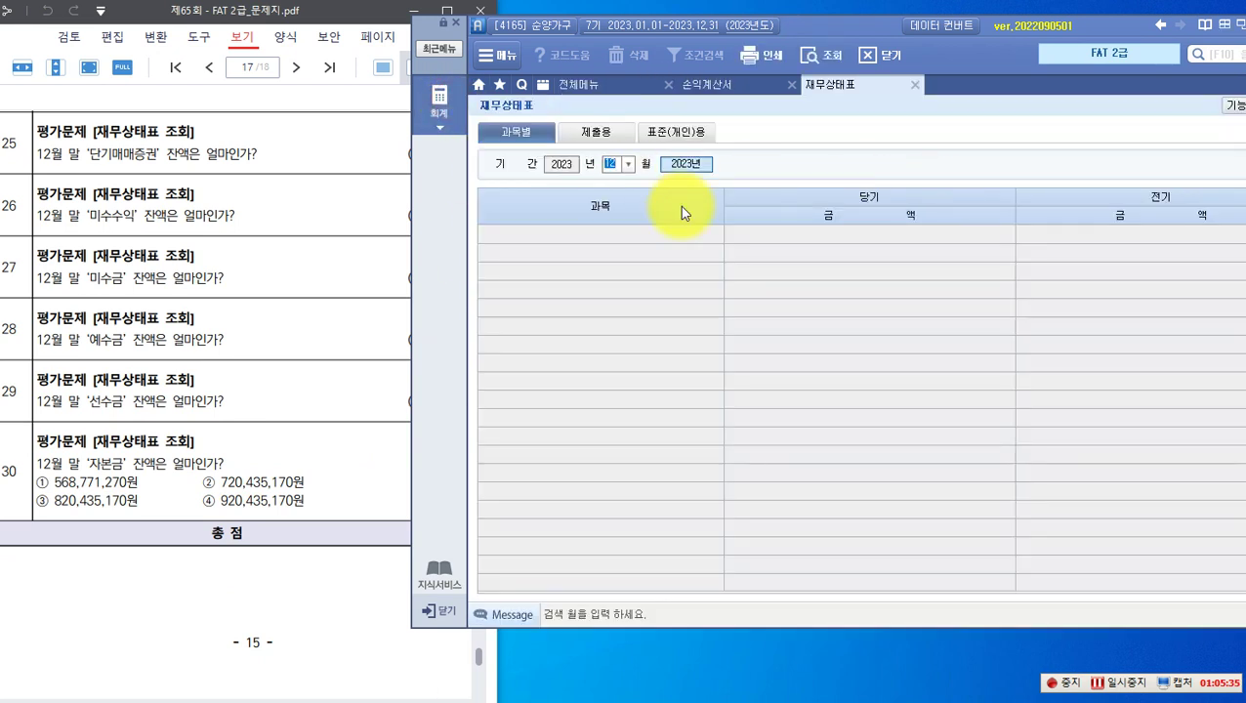
key(Return)
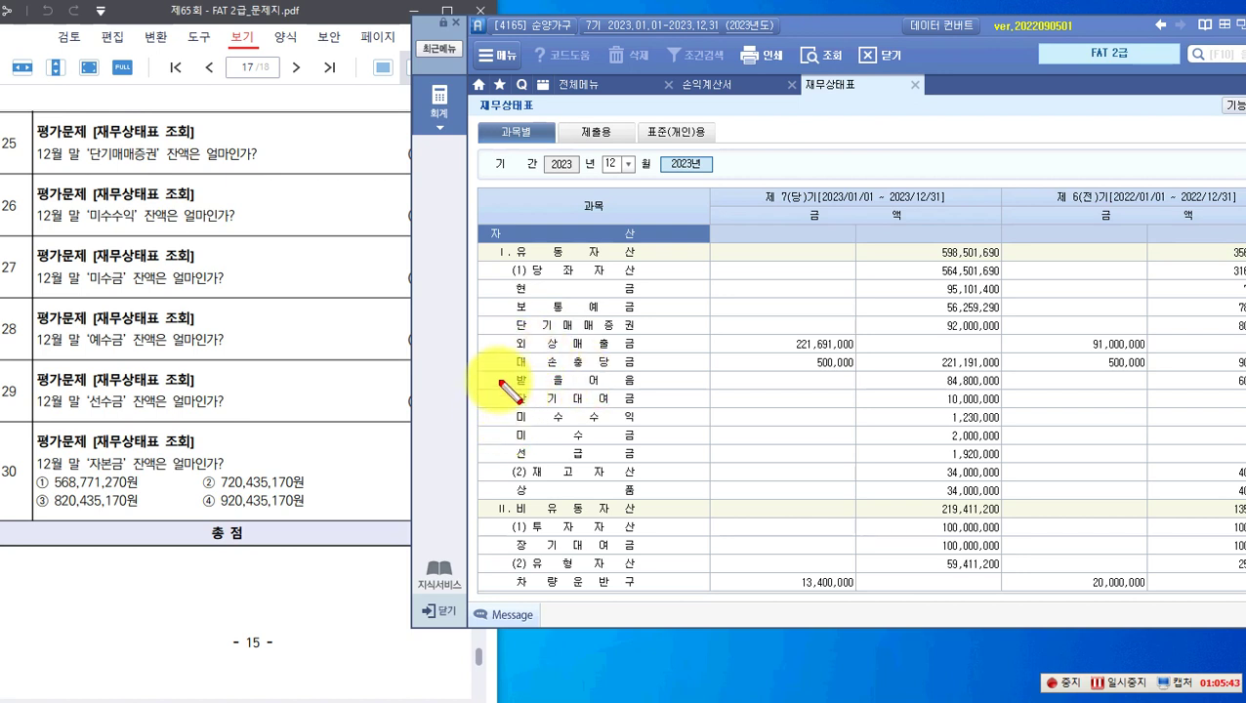
Step: Mark the 단기매매증권 and 미수수익 1,230,000 rows, then bring liabilities and capital into view
drag(499, 316, 1000, 334)
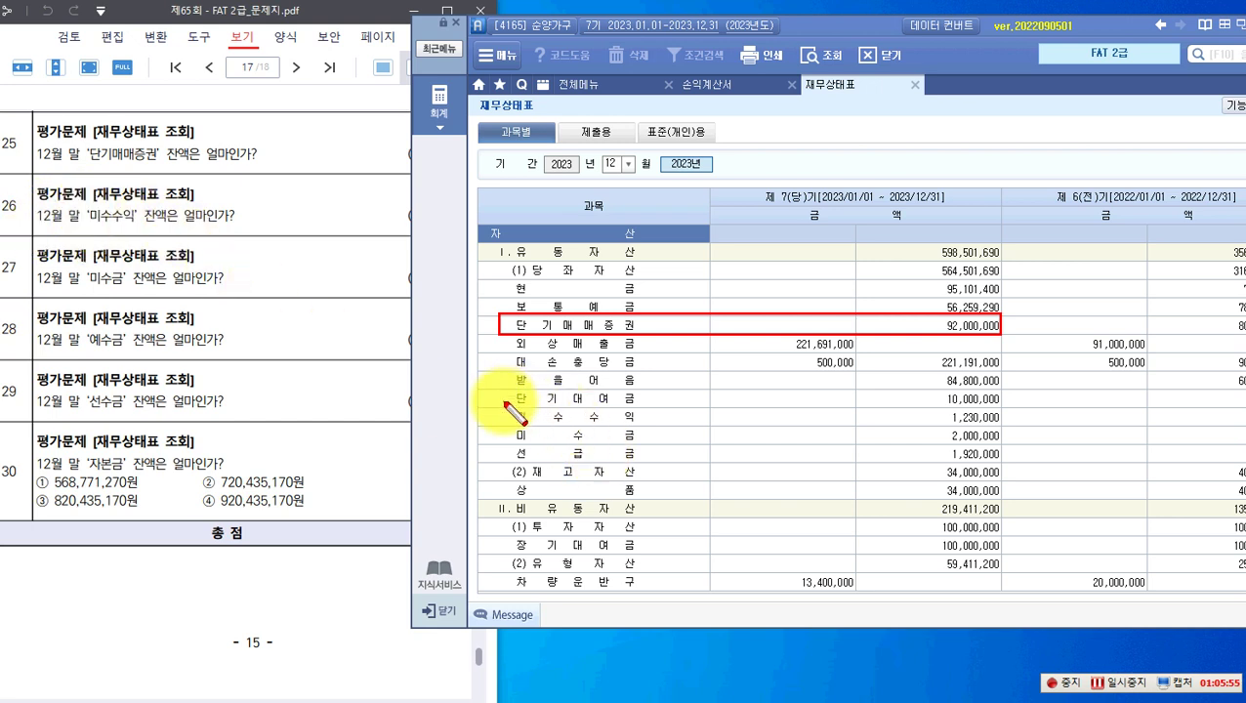
mouse_move(507, 404)
mouse_down()
mouse_move(584, 420)
mouse_move(1013, 427)
mouse_move(1000, 425)
mouse_up()
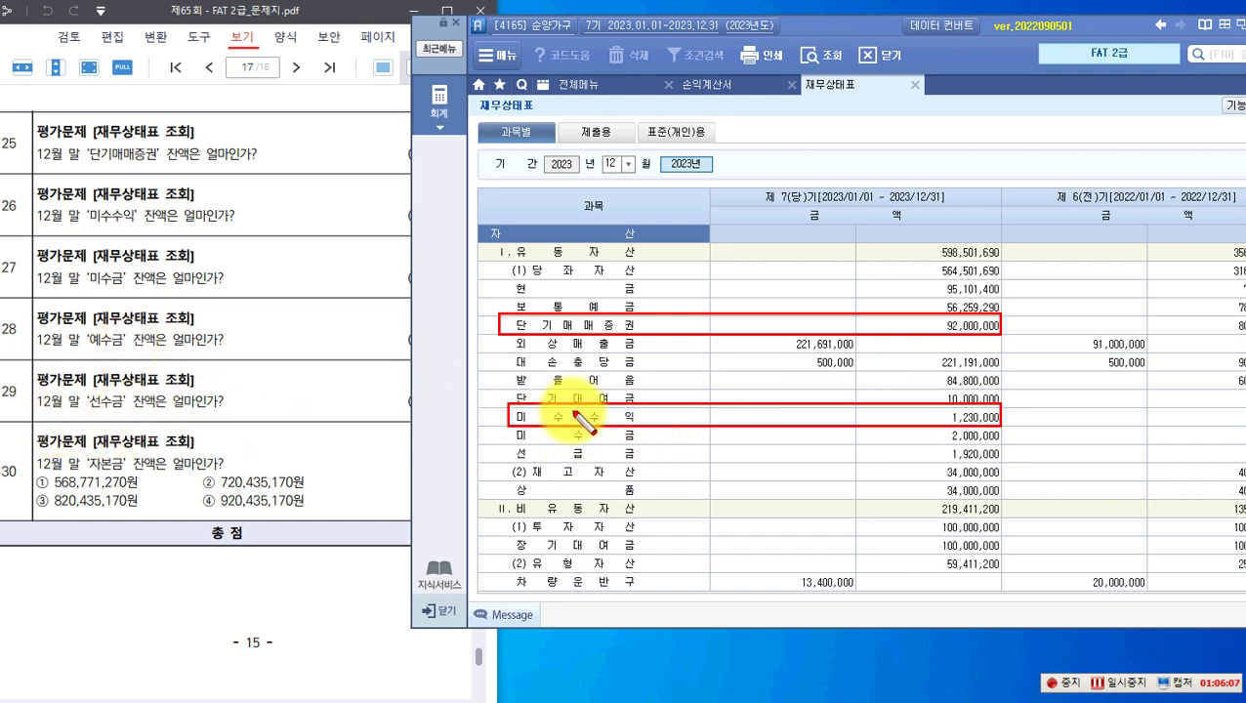
scroll(584, 420, down, 6)
scroll(588, 418, down, 3)
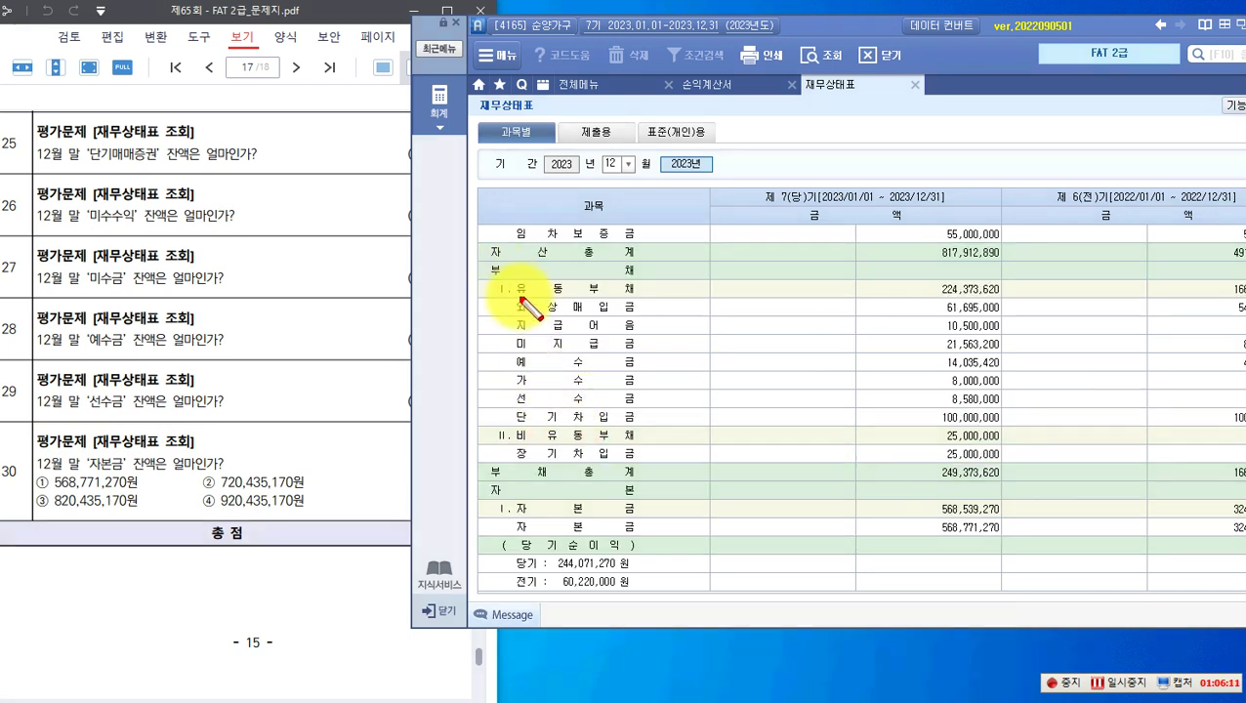
Step: Mark 예수금 14,035,420, 선수금 8,580,000, the 자본금 row and question 30's choice ①, then erase
drag(506, 348, 1004, 371)
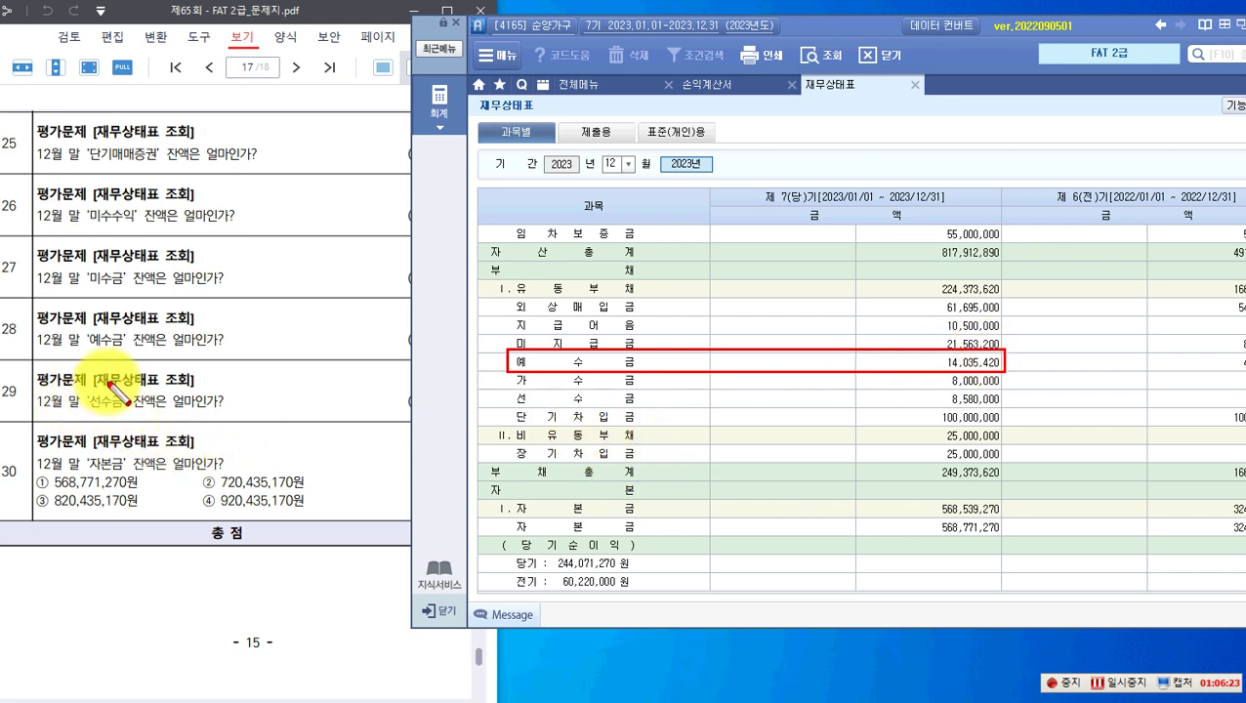
mouse_move(506, 390)
mouse_down()
mouse_move(1020, 415)
mouse_move(1004, 410)
mouse_up()
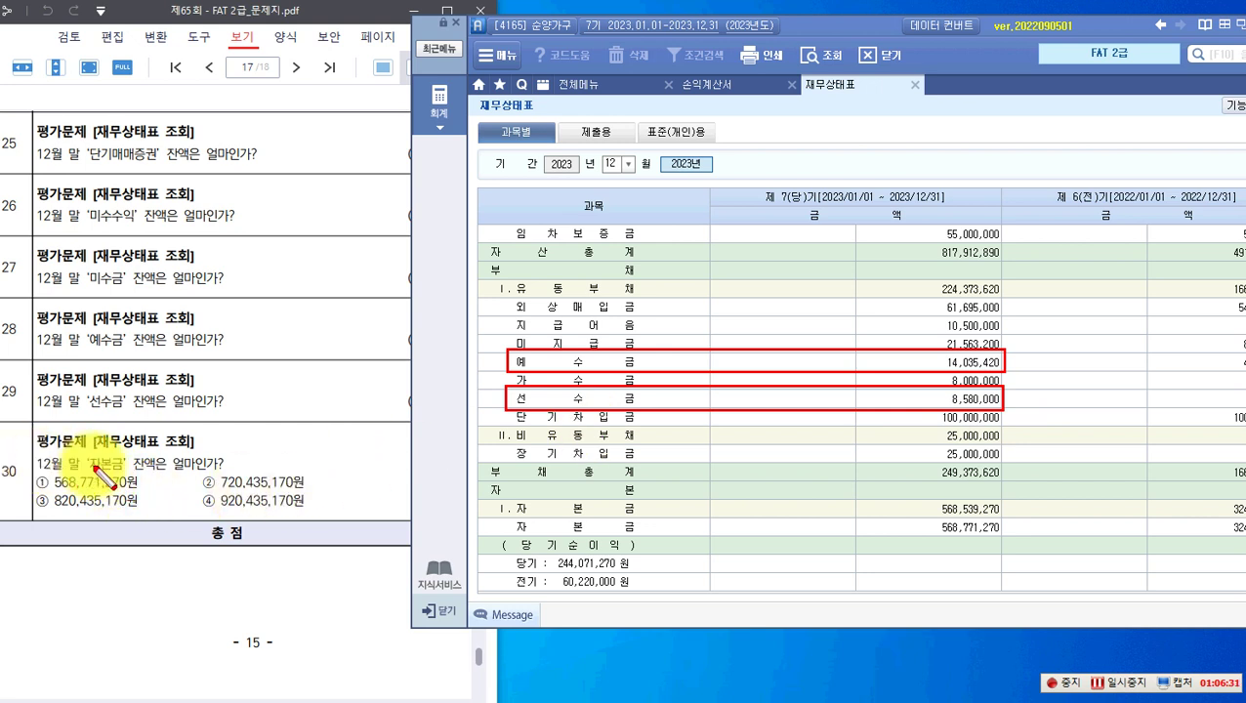
drag(84, 452, 125, 473)
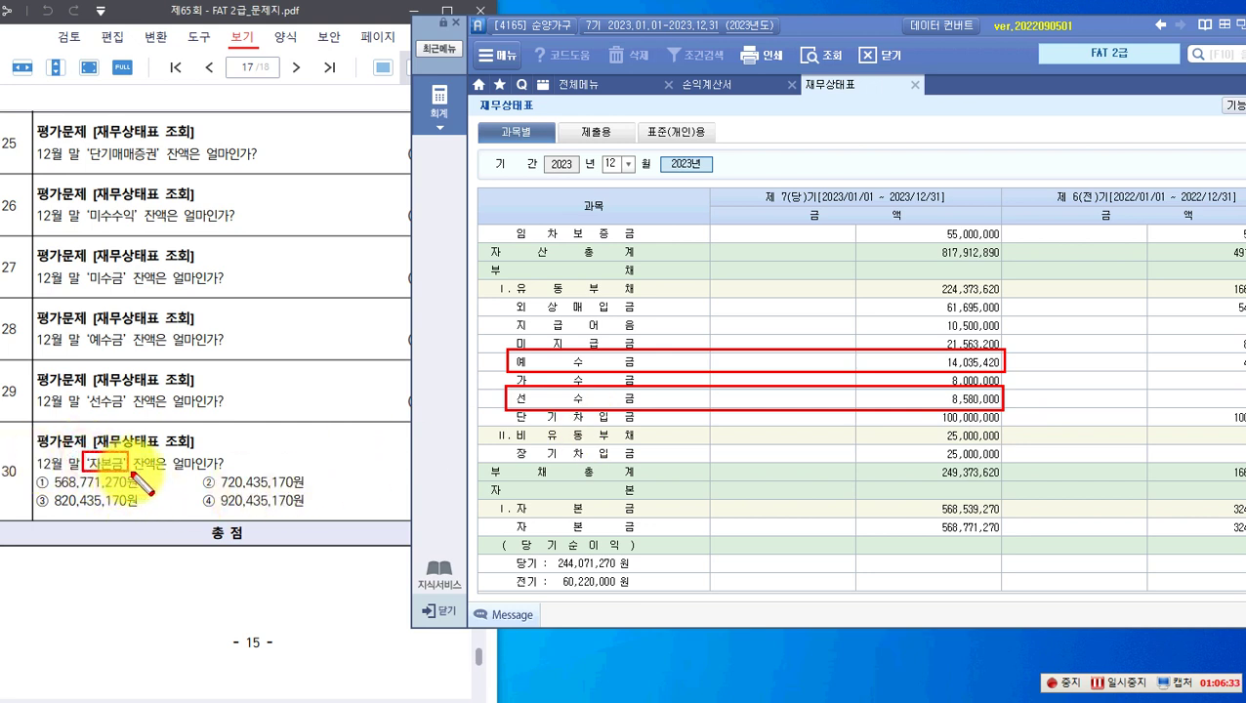
drag(500, 498, 1004, 518)
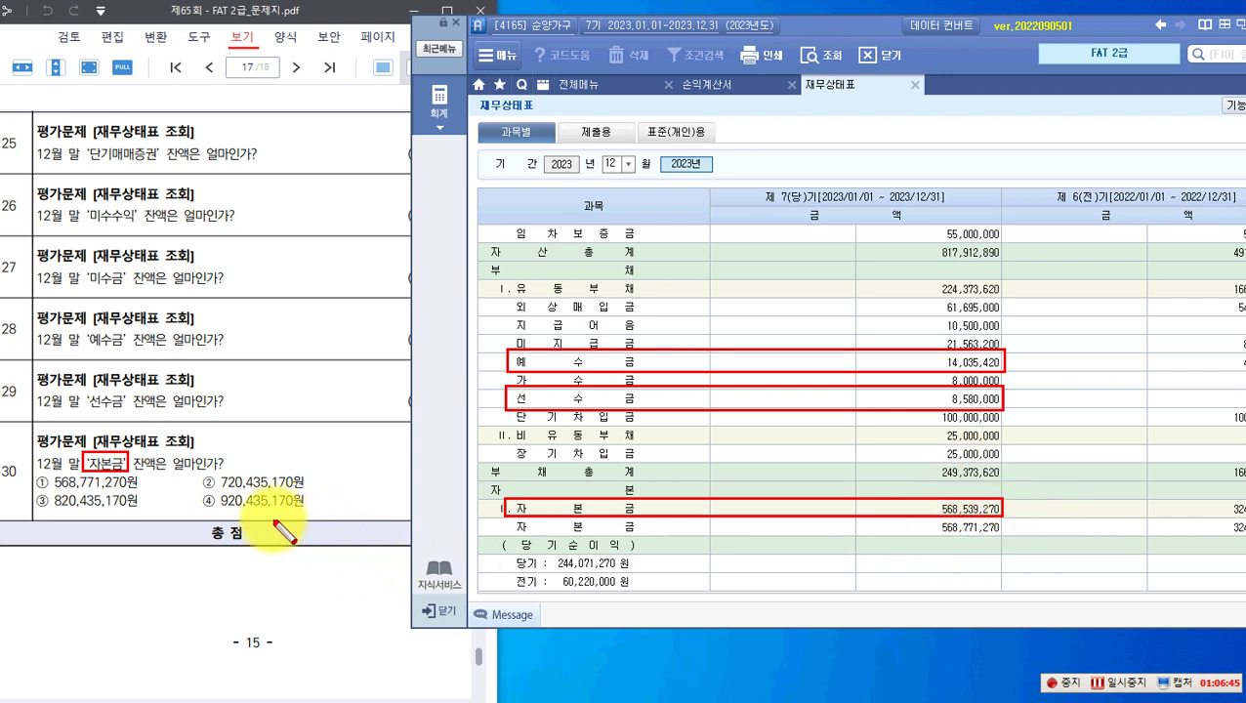
drag(34, 472, 146, 495)
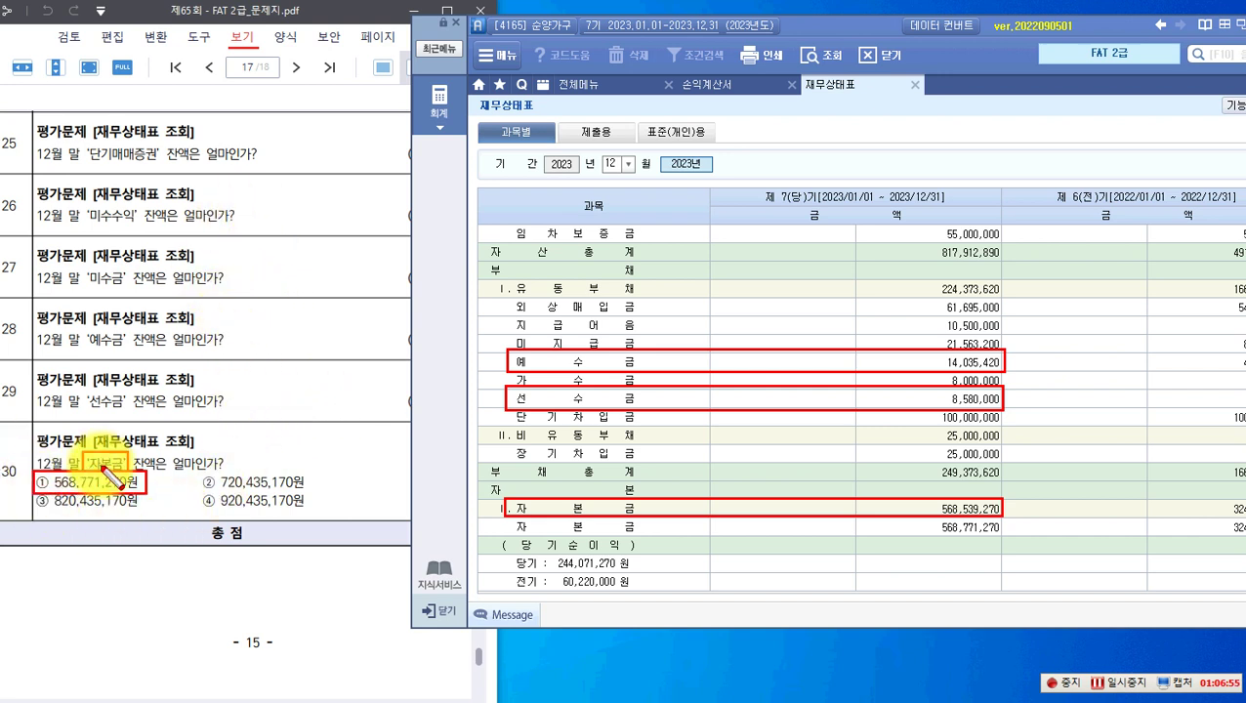
key(Escape)
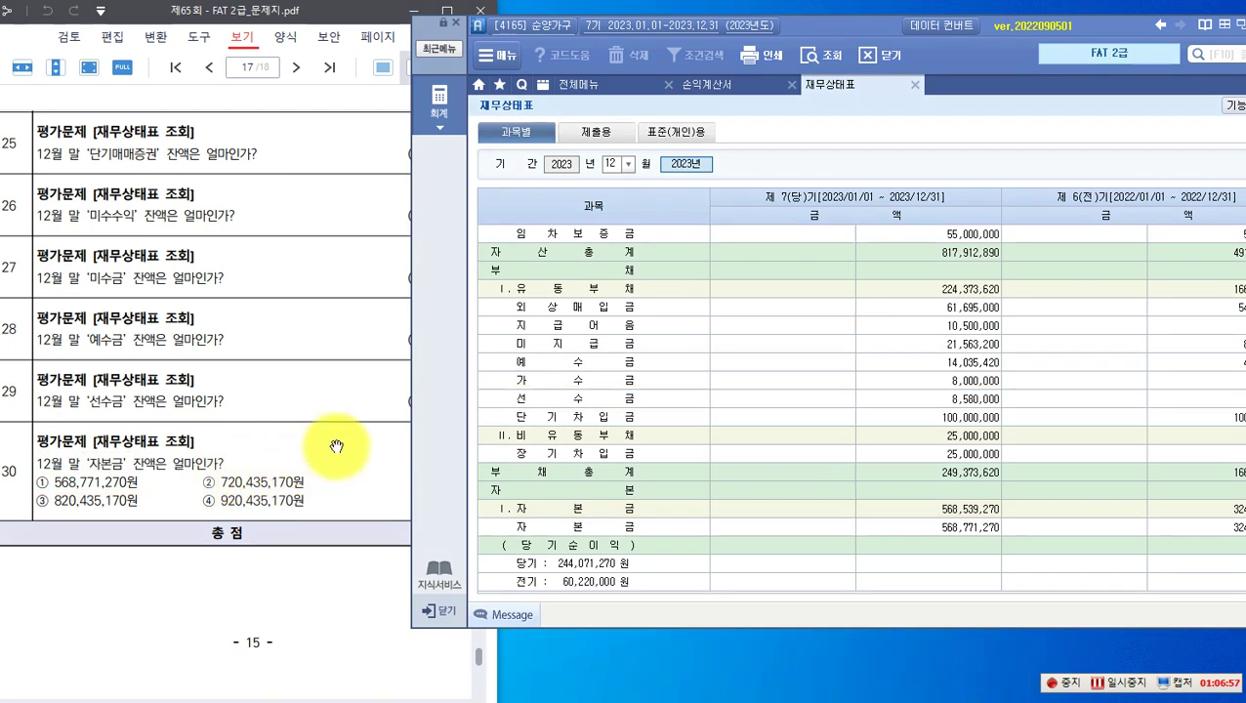
Step: Bring page 18's ratio questions into view and shift the accounting window aside
scroll(306, 459, down, 3)
scroll(307, 459, down, 10)
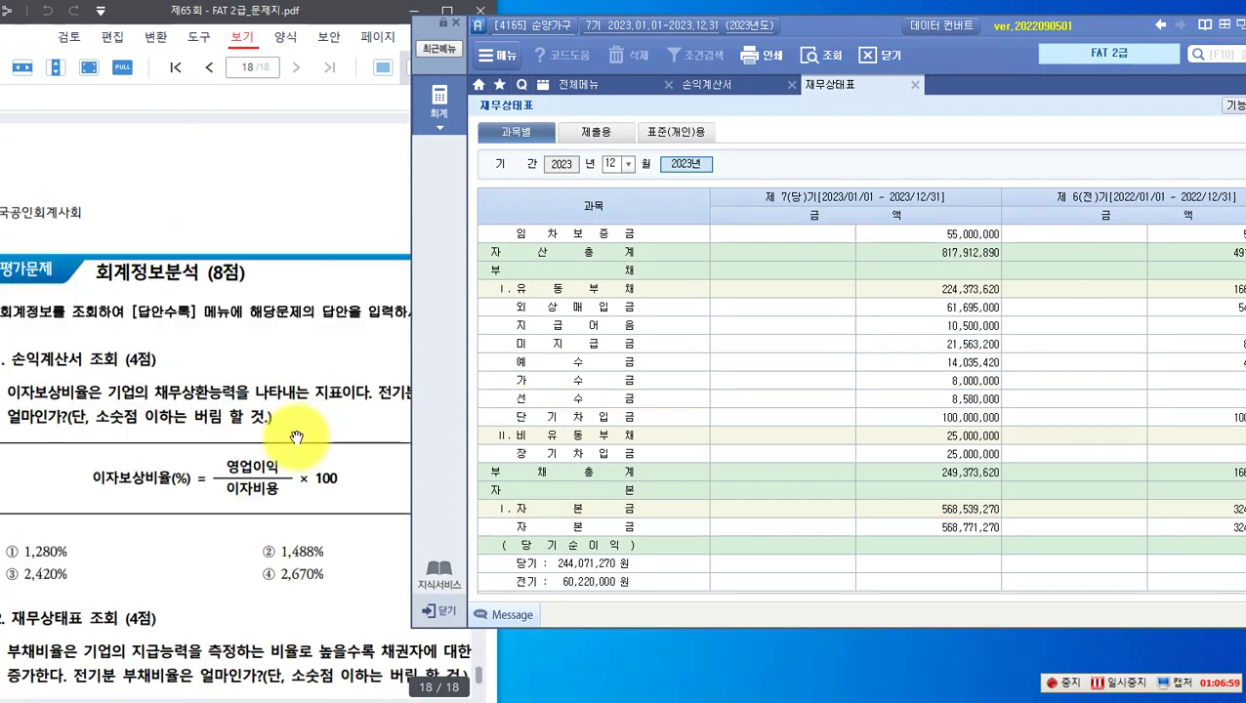
scroll(297, 436, up, 1)
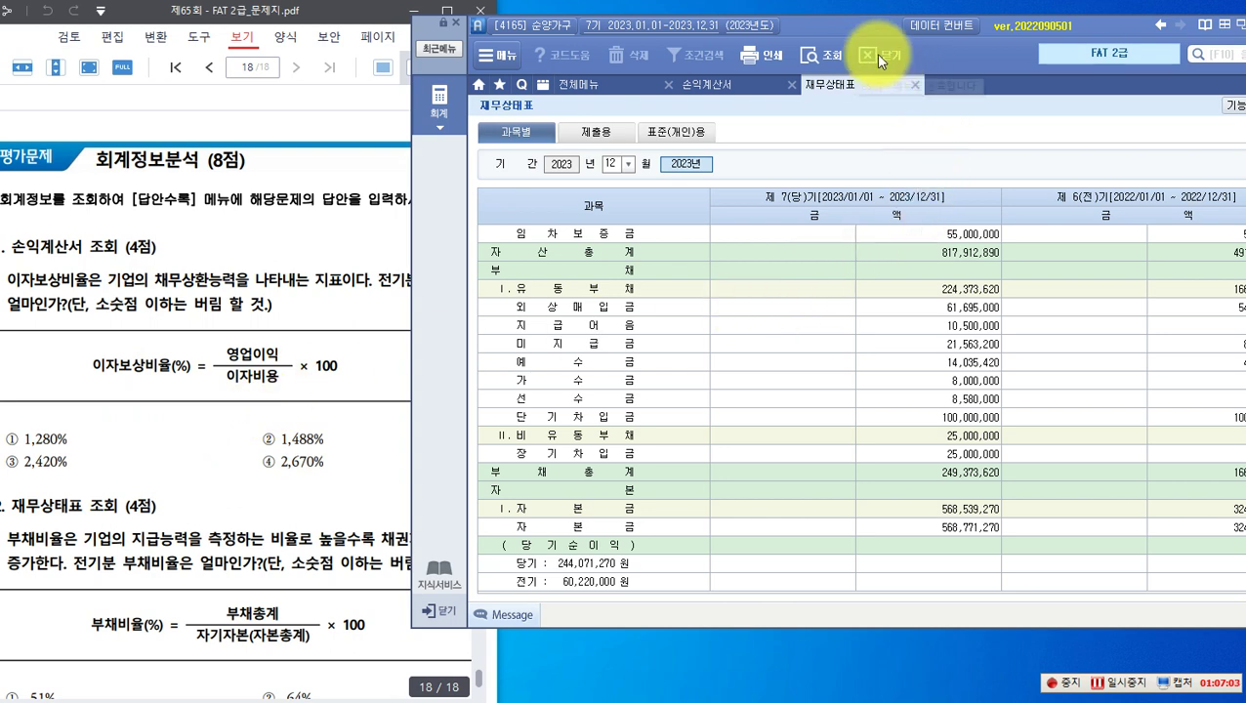
drag(832, 29, 885, 49)
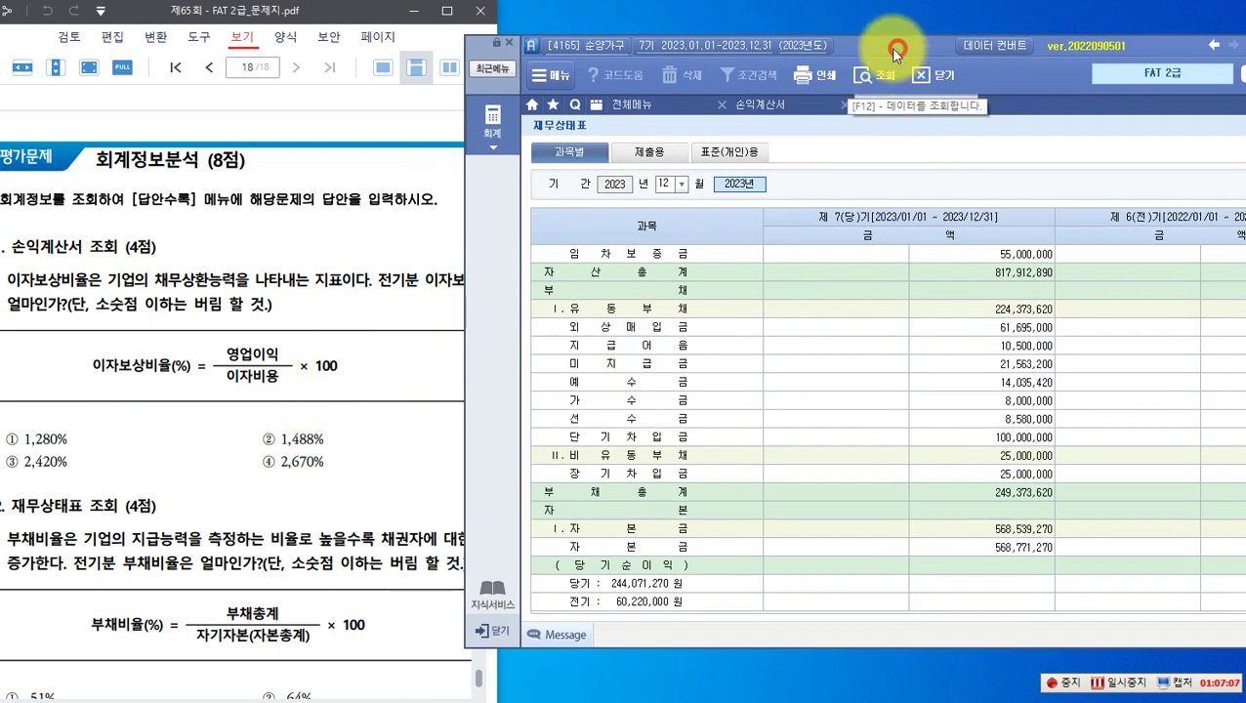
drag(897, 51, 840, 39)
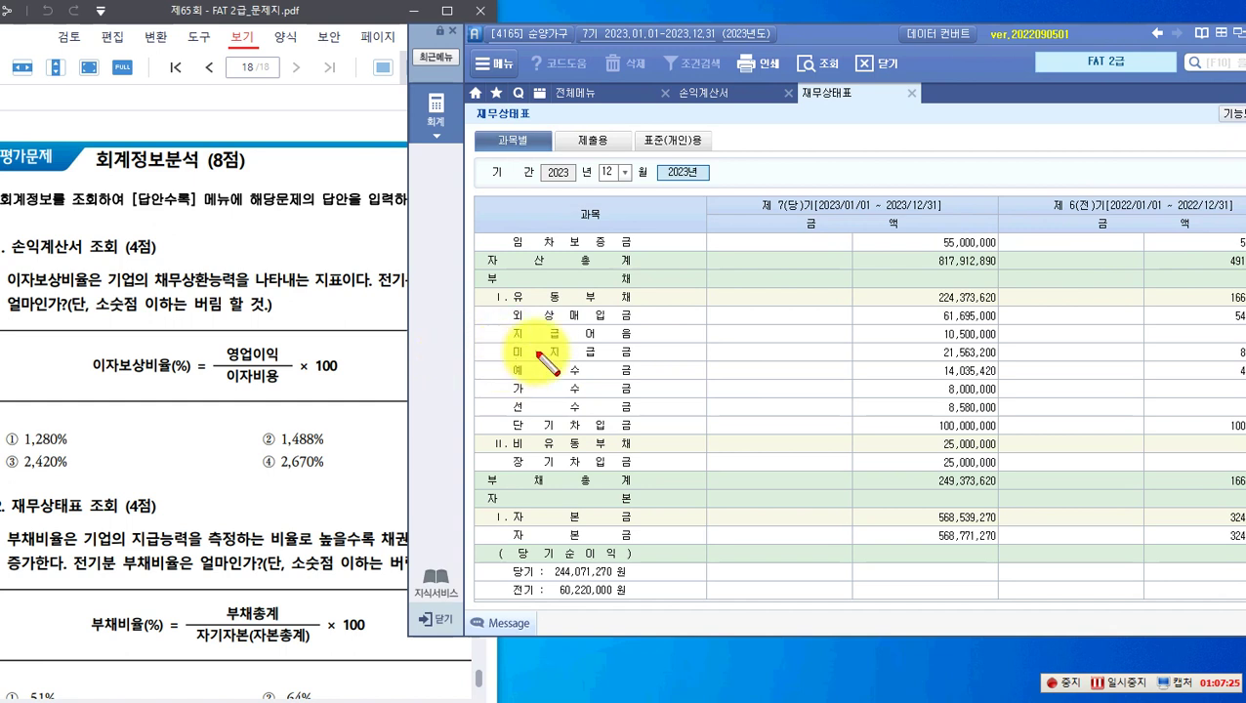
Step: Mark the 이자보상비율 formula, its term and the word 전기, then clear and rearrange windows
drag(88, 353, 196, 385)
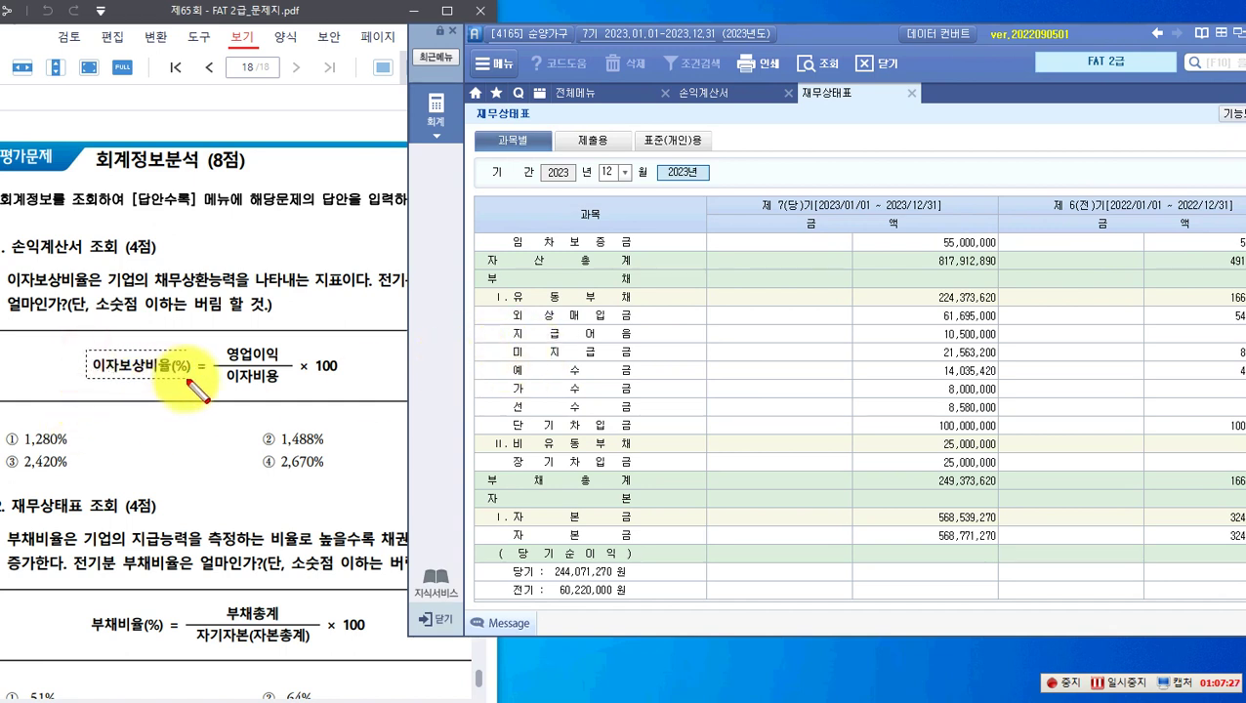
drag(7, 265, 97, 292)
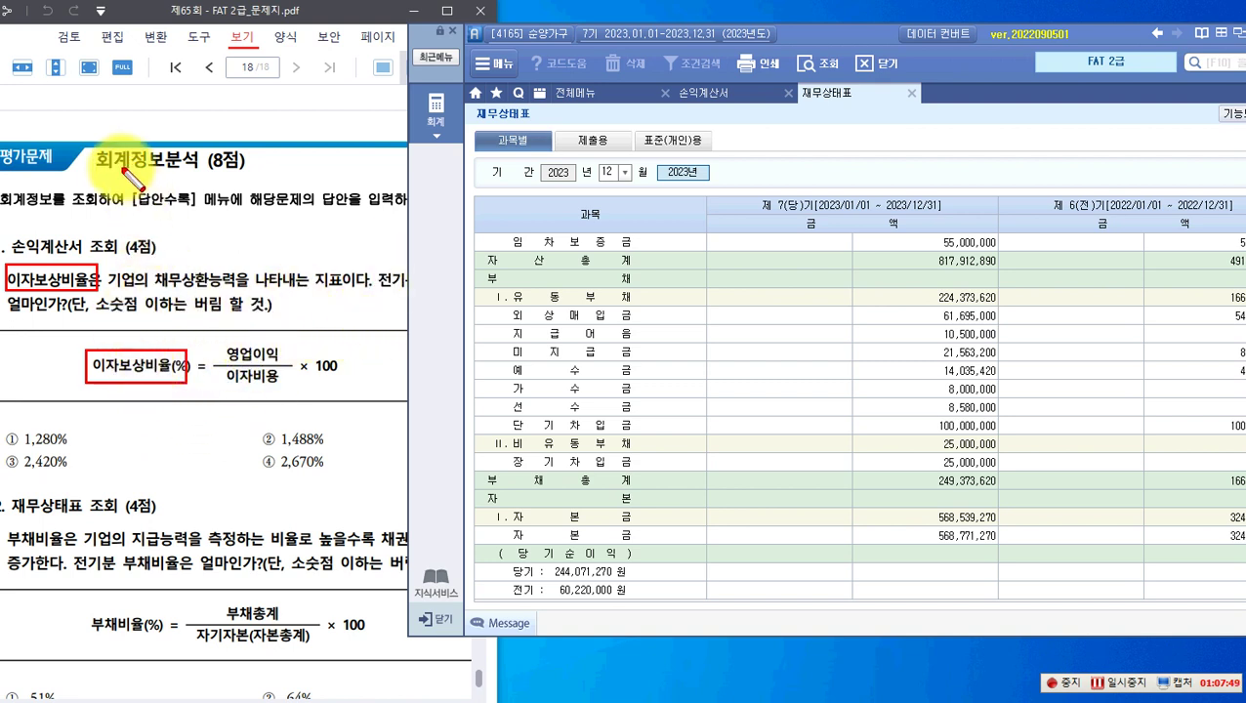
drag(364, 266, 415, 294)
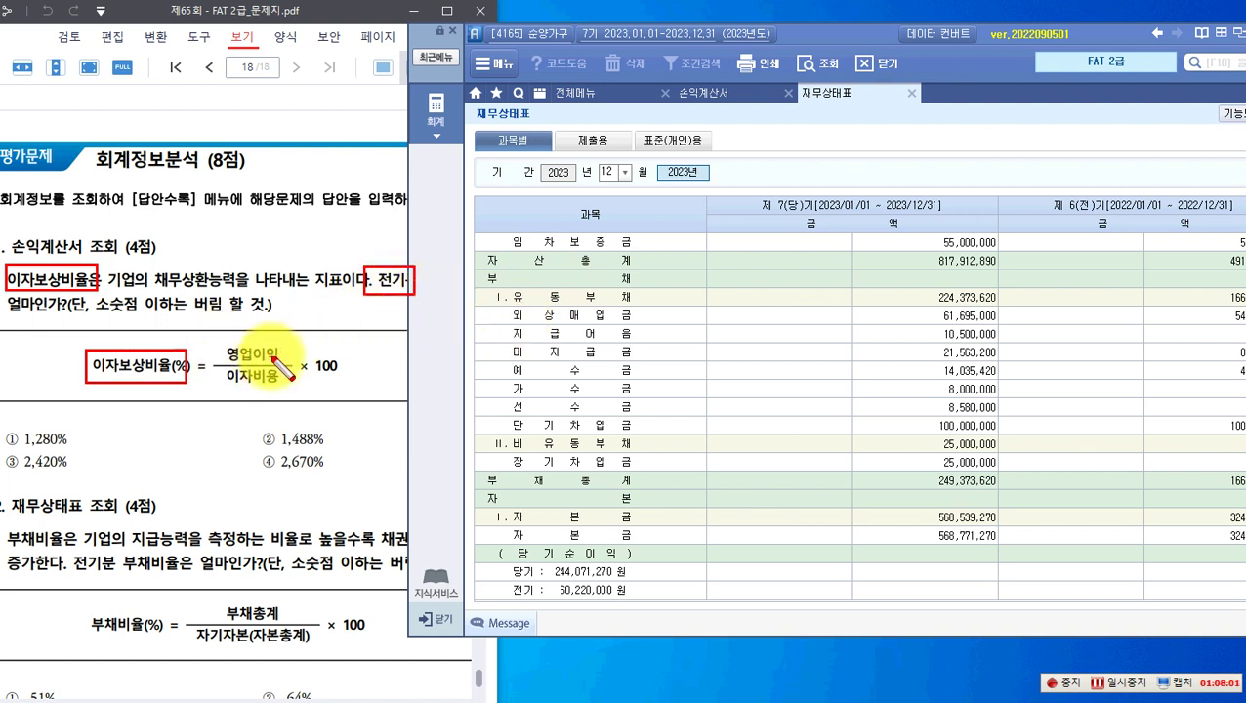
key(Escape)
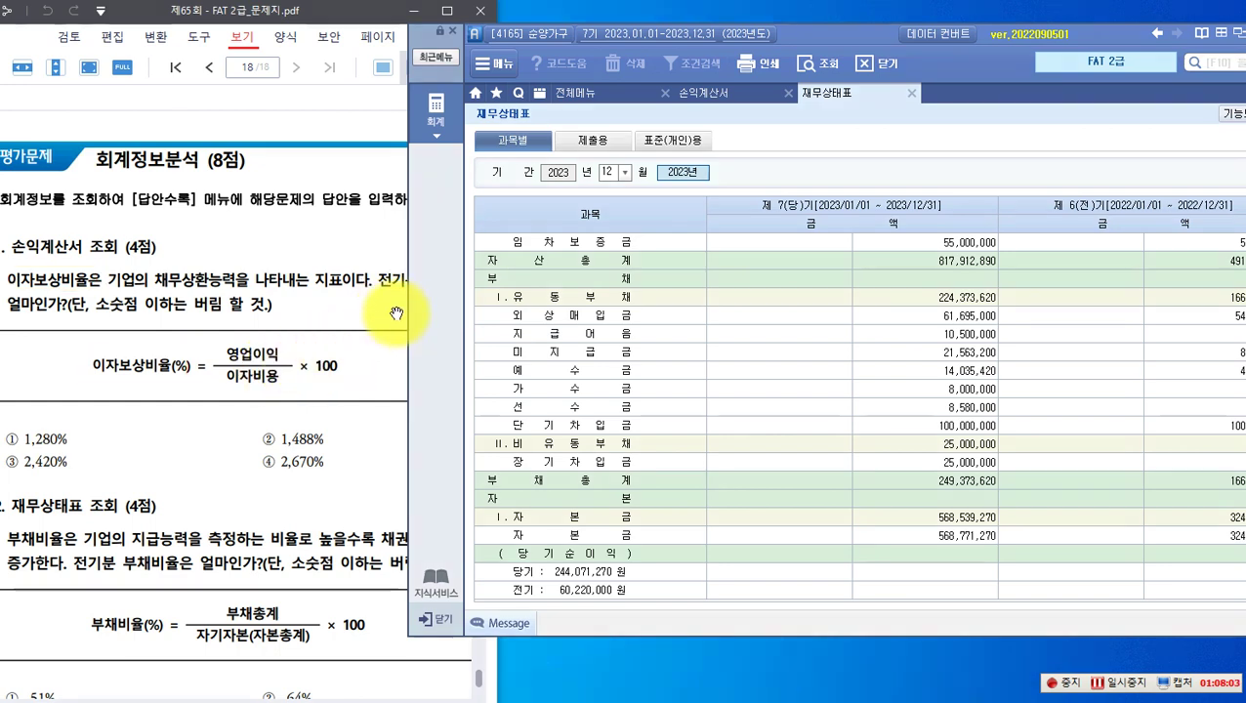
click(391, 312)
drag(826, 33, 903, 30)
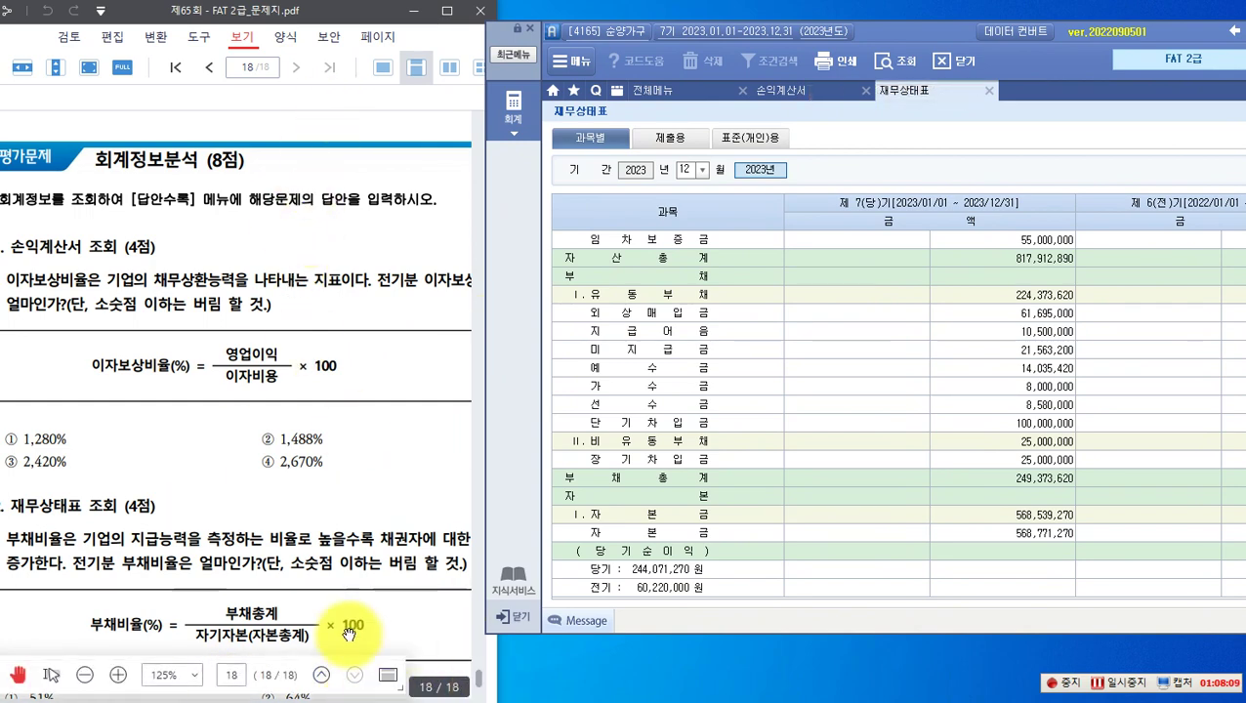
mouse_move(411, 494)
mouse_down()
mouse_move(319, 492)
mouse_move(455, 488)
mouse_move(417, 490)
mouse_up()
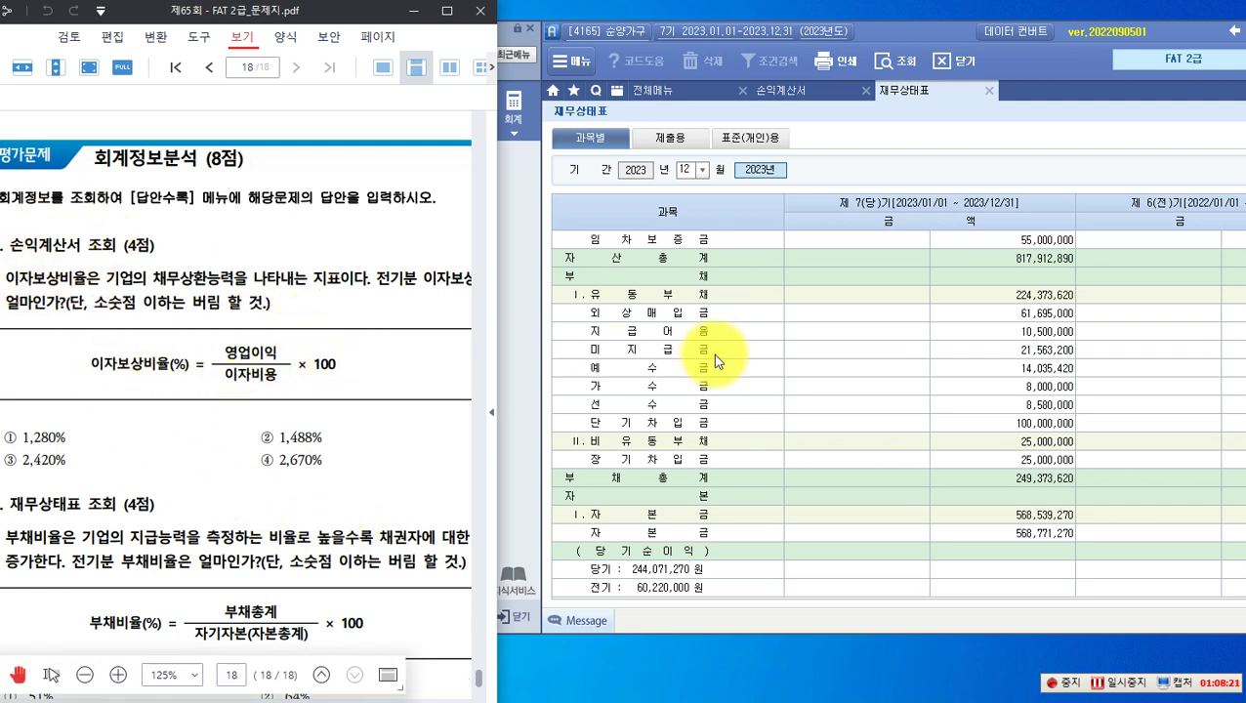
Step: Load the December 2023 손익계산서 and locate the 영업이익 row
click(779, 94)
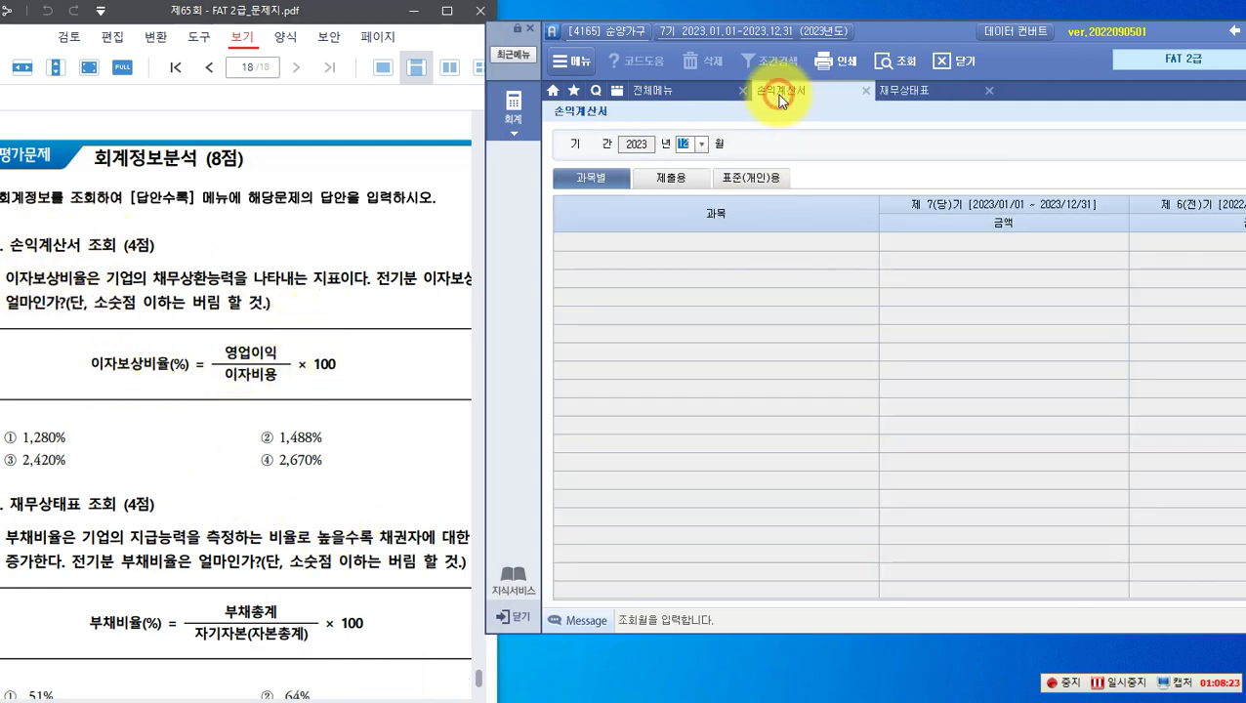
key(Return)
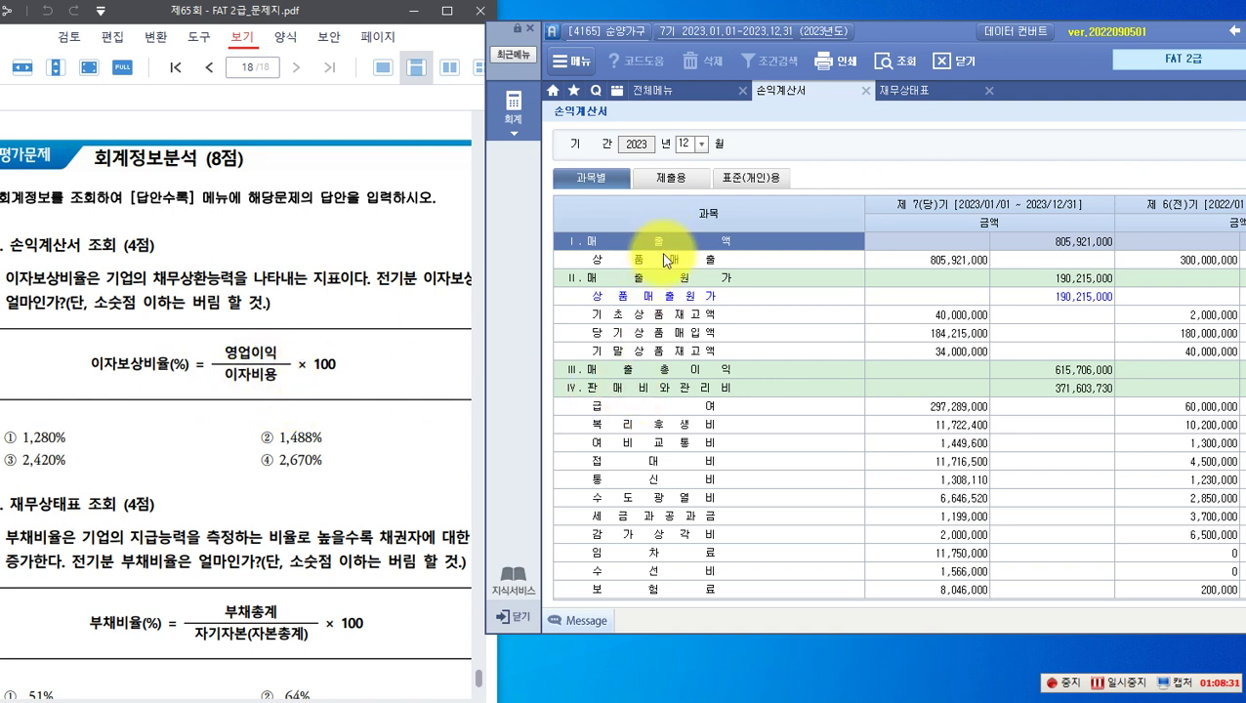
click(651, 276)
click(655, 372)
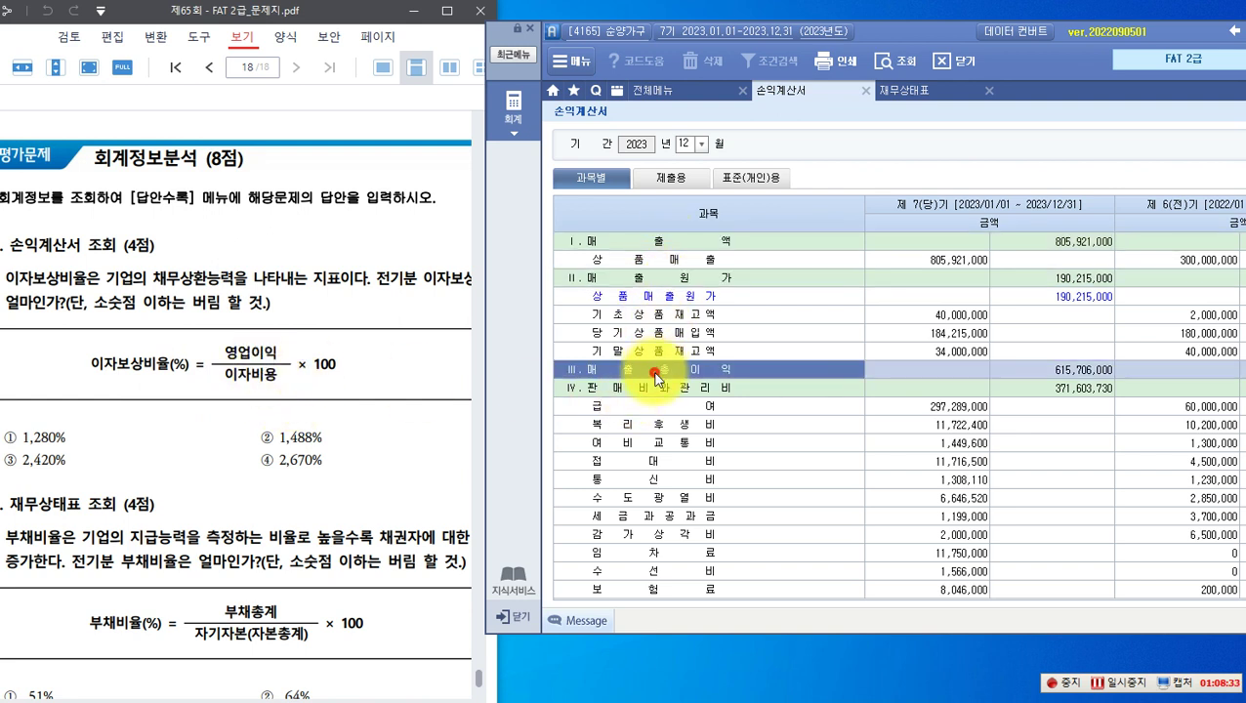
click(647, 388)
scroll(645, 399, down, 5)
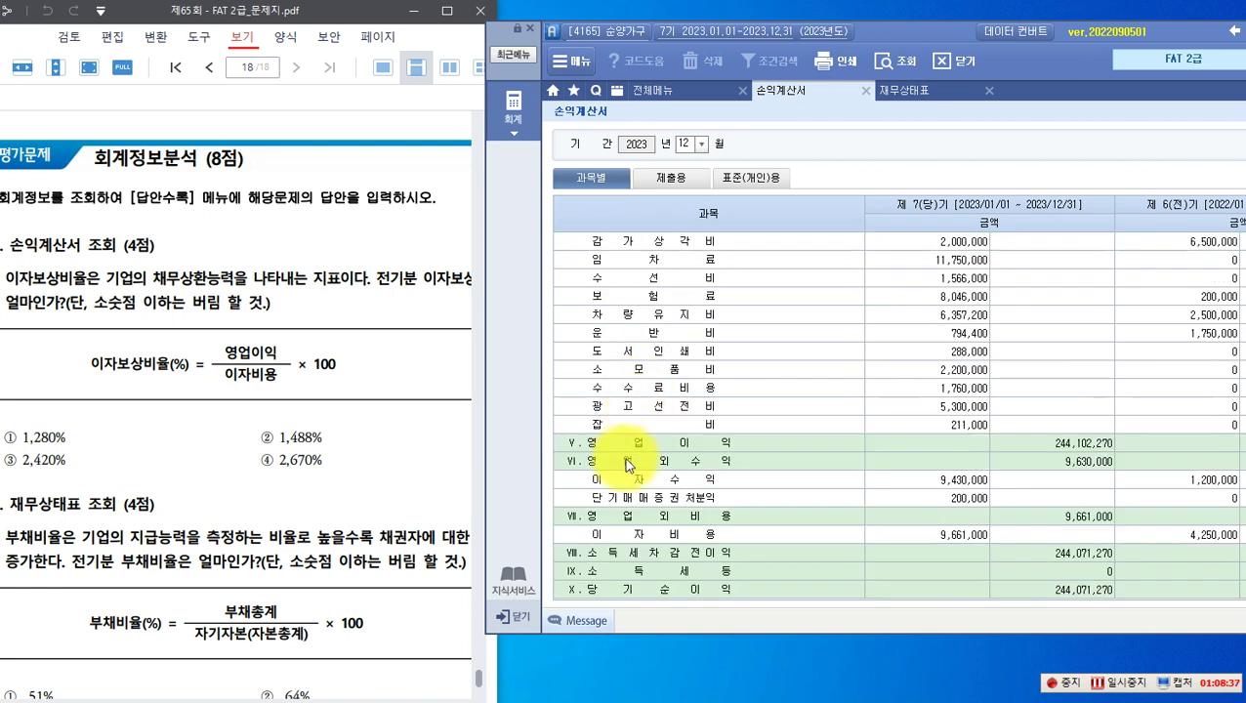
click(636, 448)
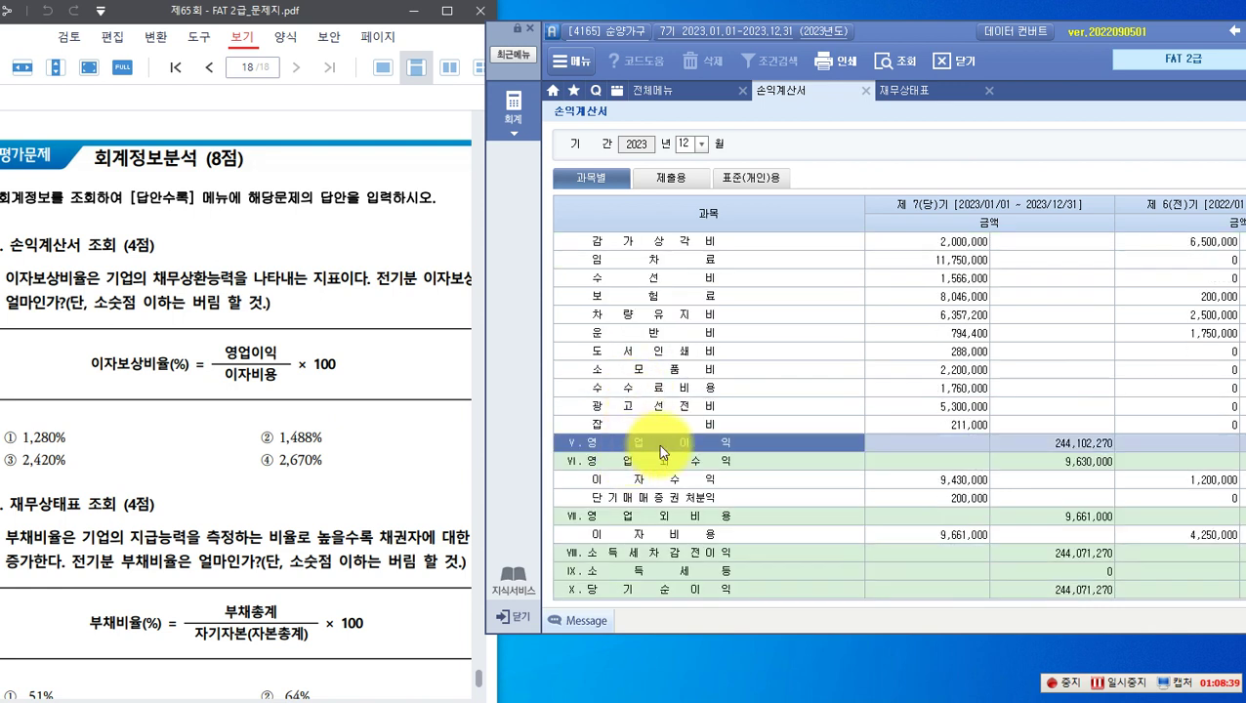
Step: Mark prior-period 영업이익 63,270,000 and 이자비용 4,250,000 on the income statement
drag(866, 39, 796, 15)
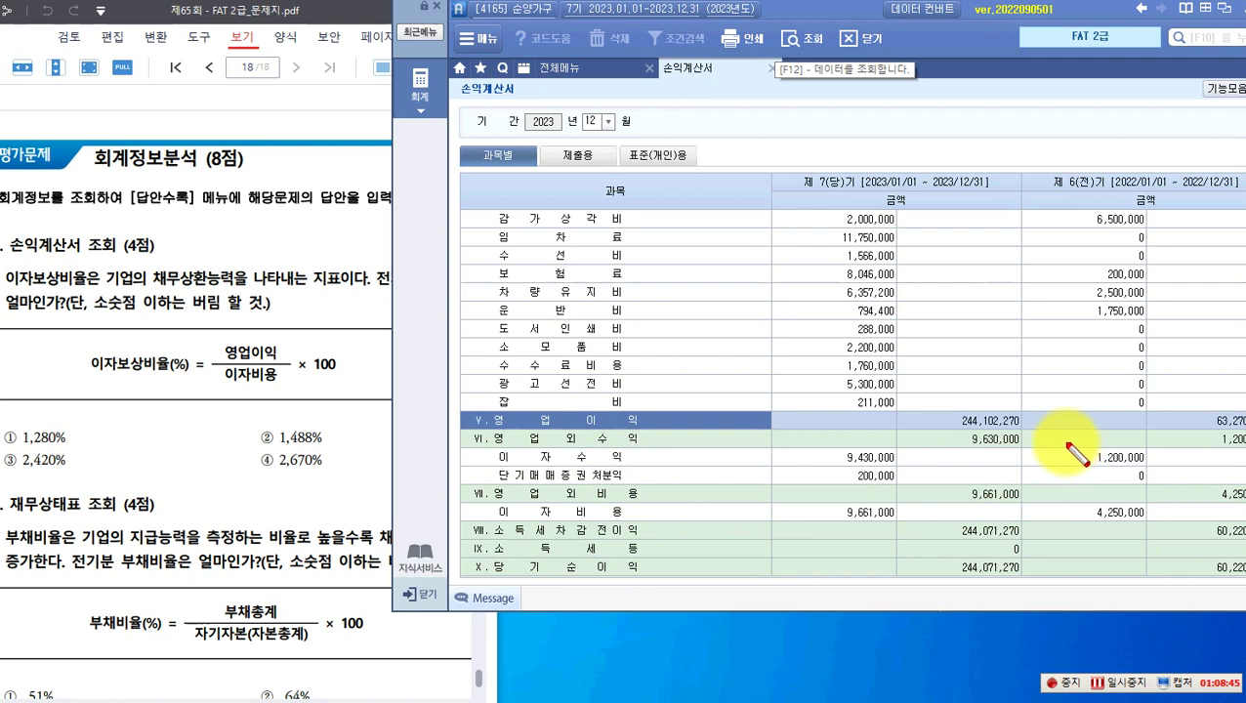
key(Escape)
drag(857, 11, 820, 8)
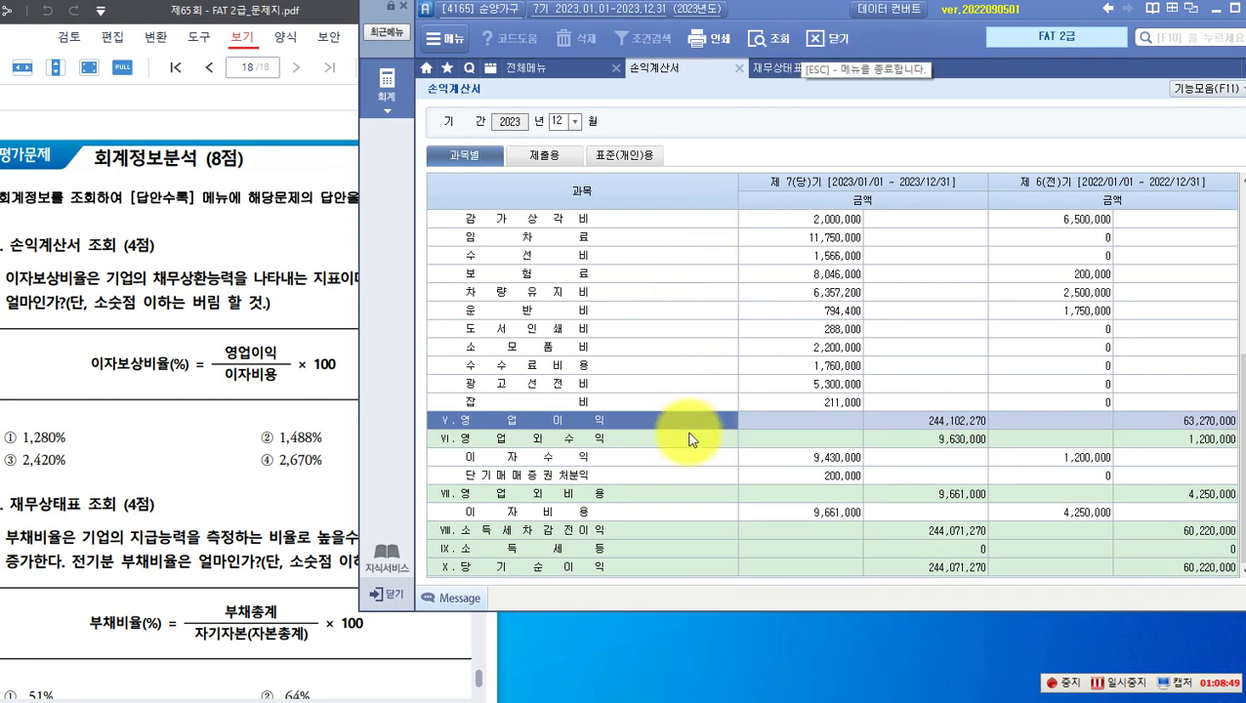
mouse_move(439, 408)
mouse_down()
mouse_move(536, 435)
mouse_move(1234, 435)
mouse_up()
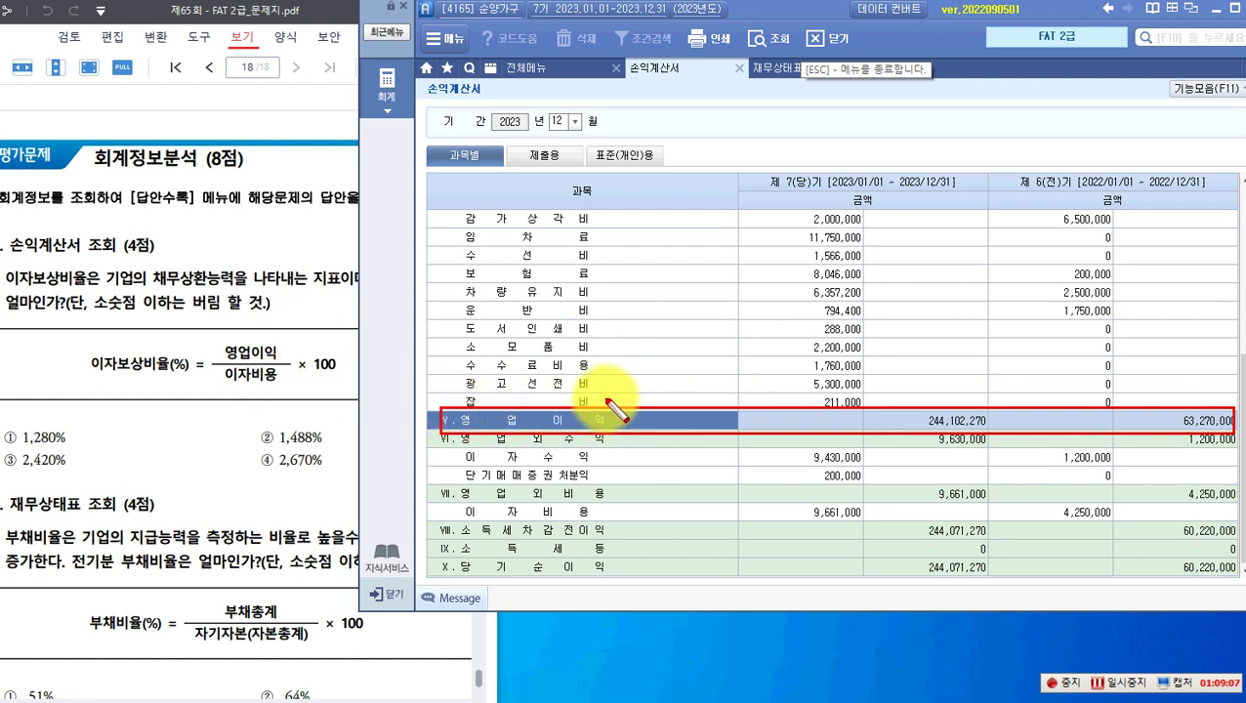
click(564, 515)
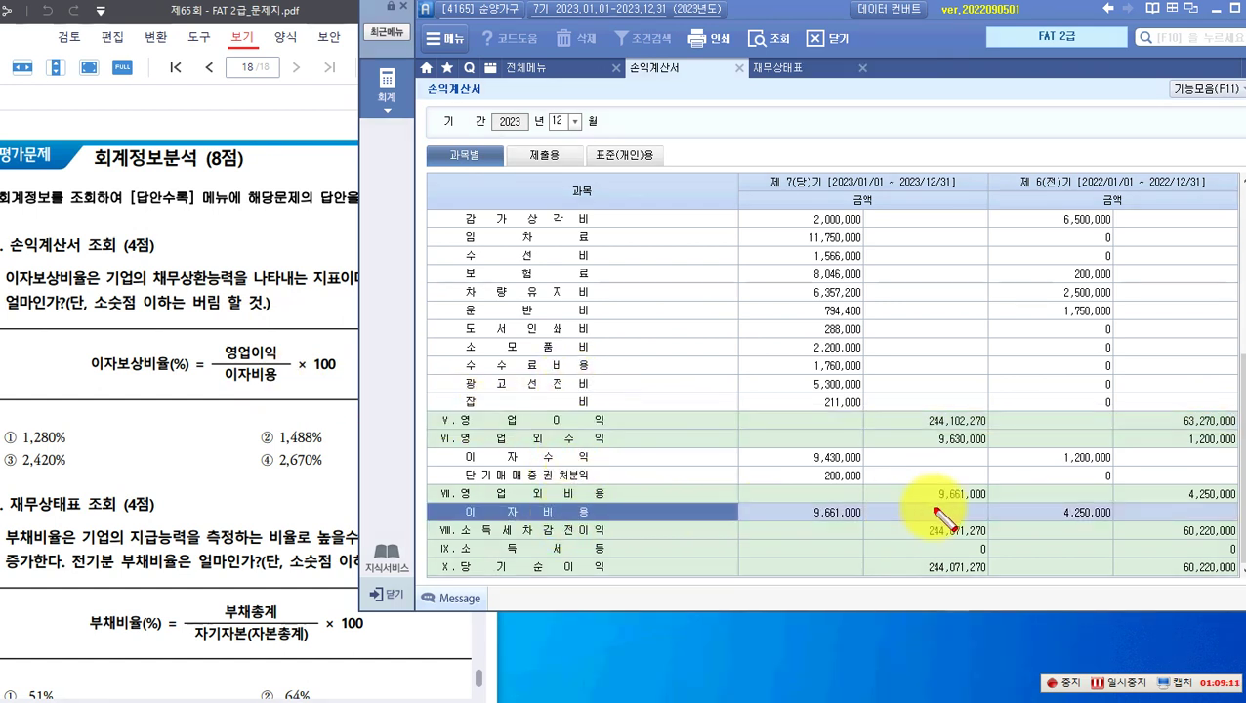
drag(1038, 495, 1104, 526)
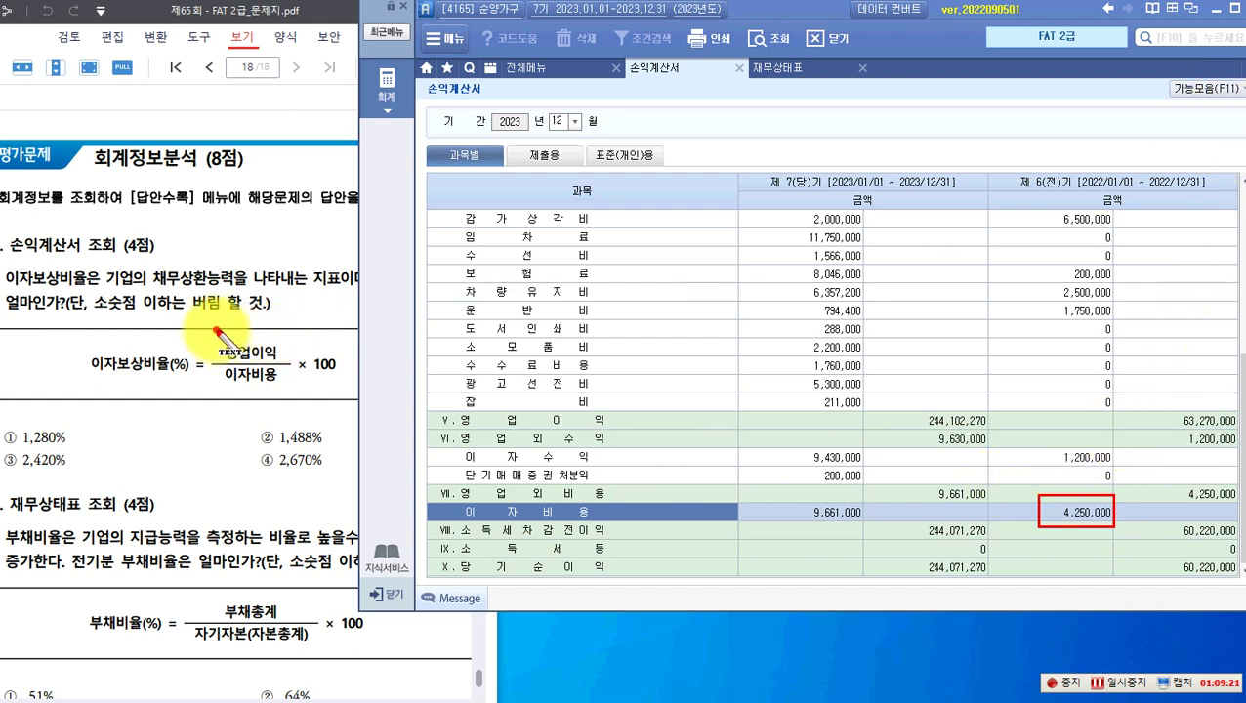
Step: Write 63,270,000 over 4,250,000 in the 이자보상비율 formula and circle both figures
drag(205, 323, 206, 342)
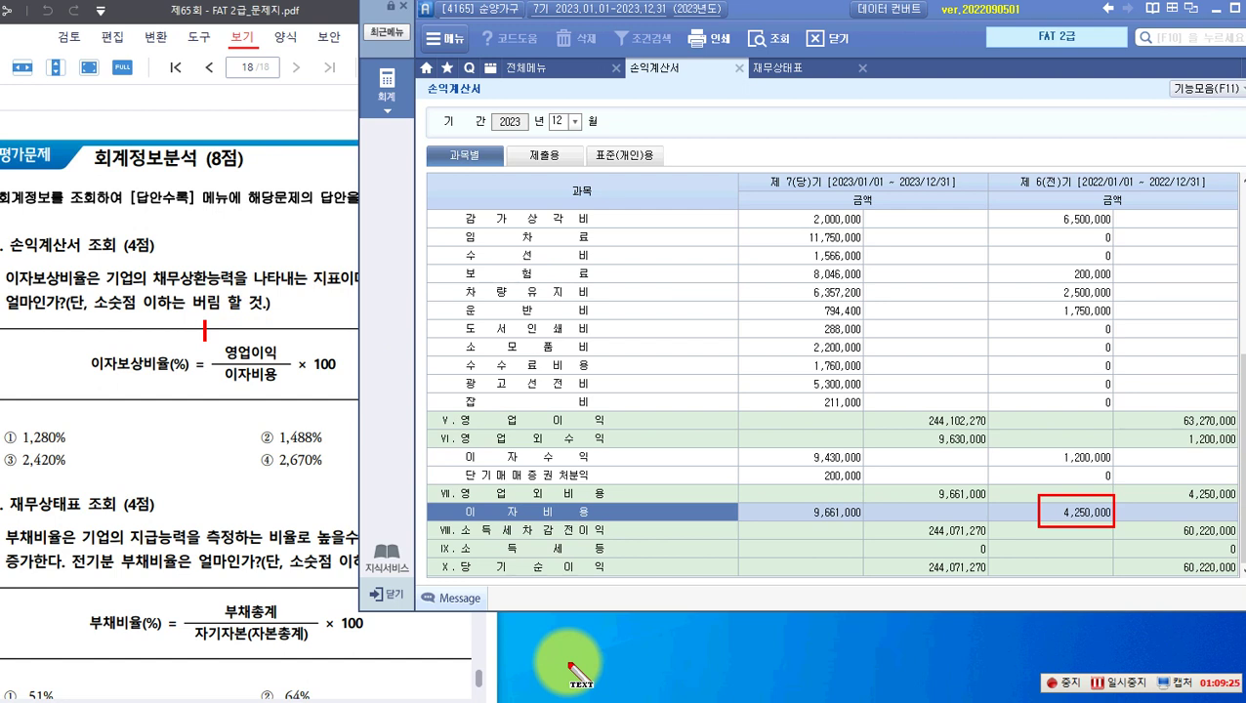
drag(213, 323, 208, 332)
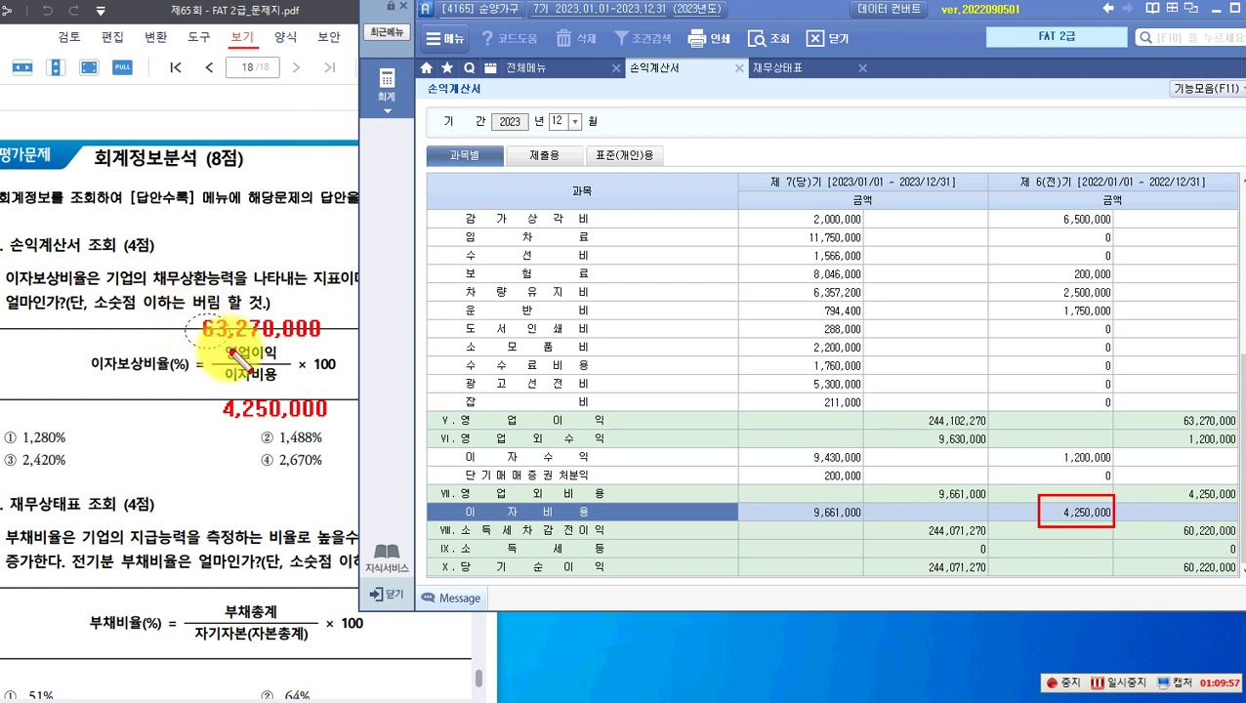
drag(239, 356, 236, 350)
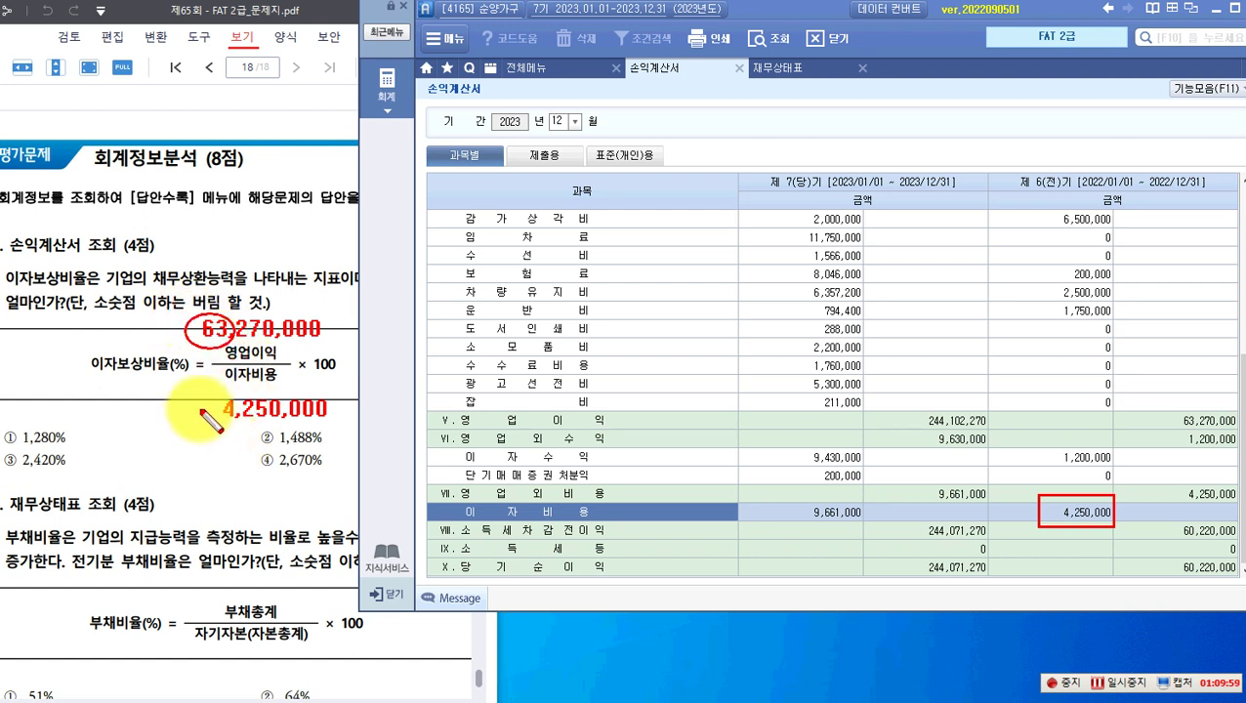
mouse_move(198, 393)
mouse_down()
mouse_move(244, 430)
mouse_move(209, 394)
mouse_up()
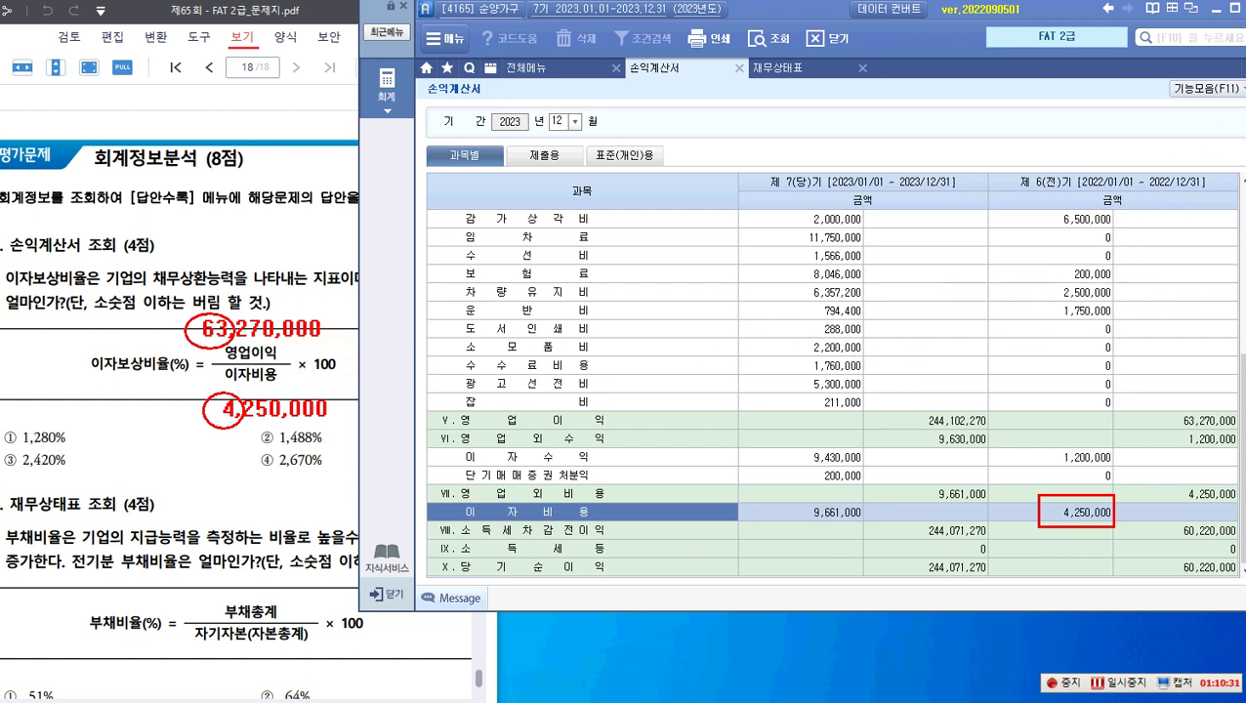
click(365, 366)
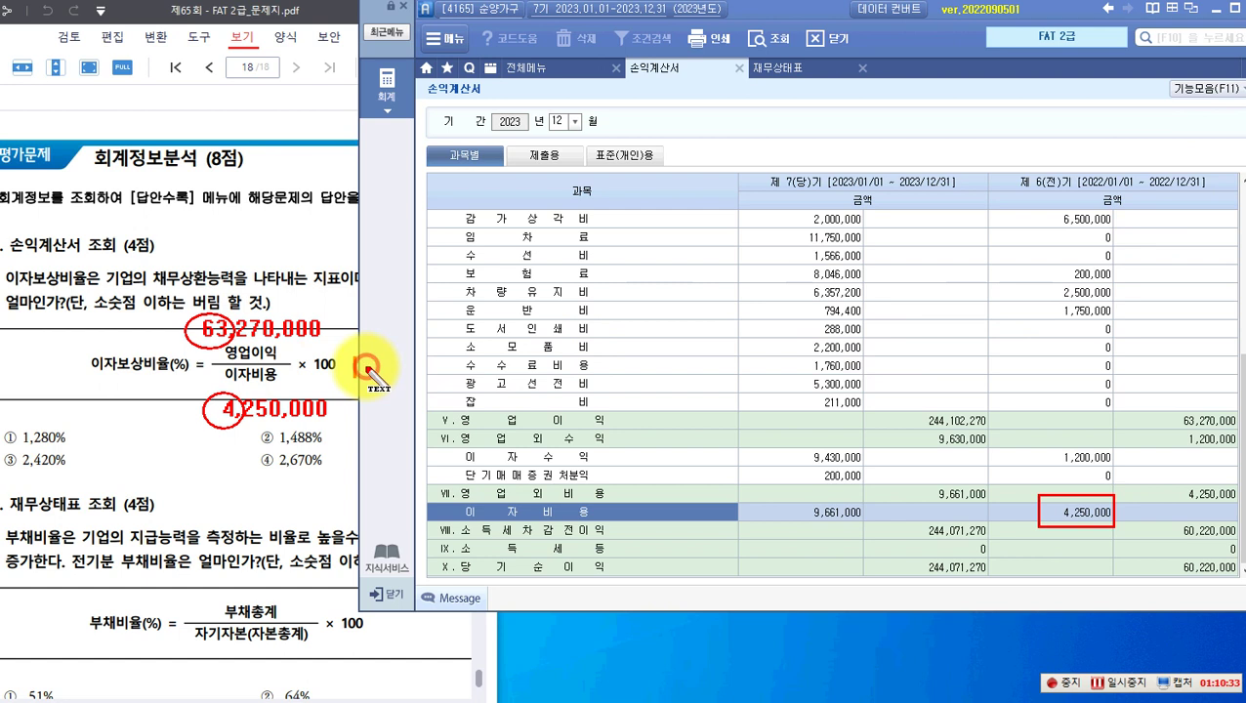
Step: Write the ratio result beside × 100 and circle answer ② 1,488%
text(= 1,575)
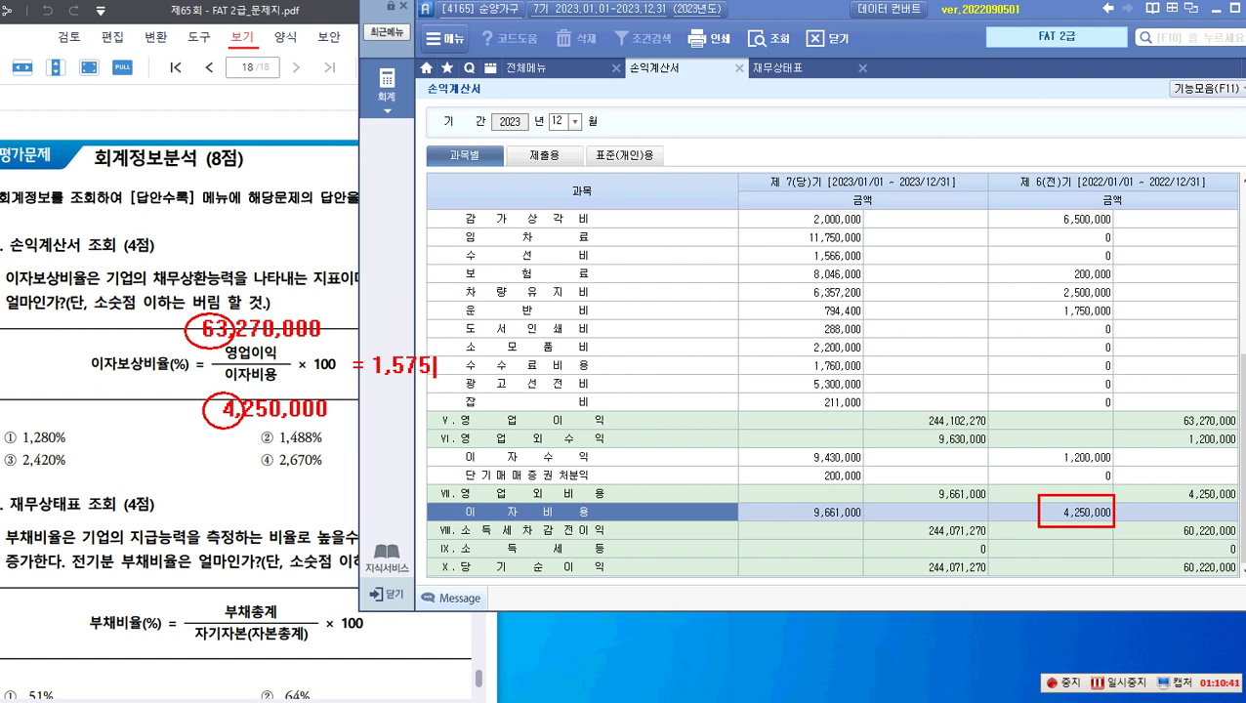
text(%)
drag(249, 424, 285, 453)
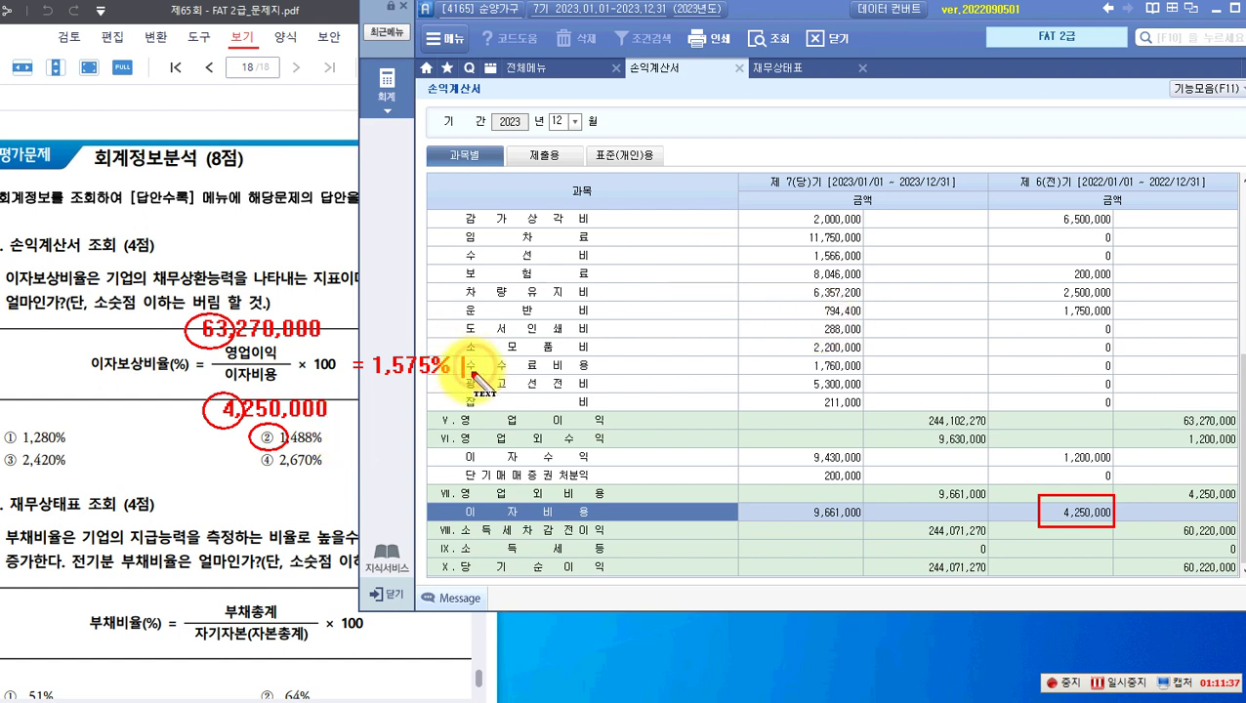
text(=)
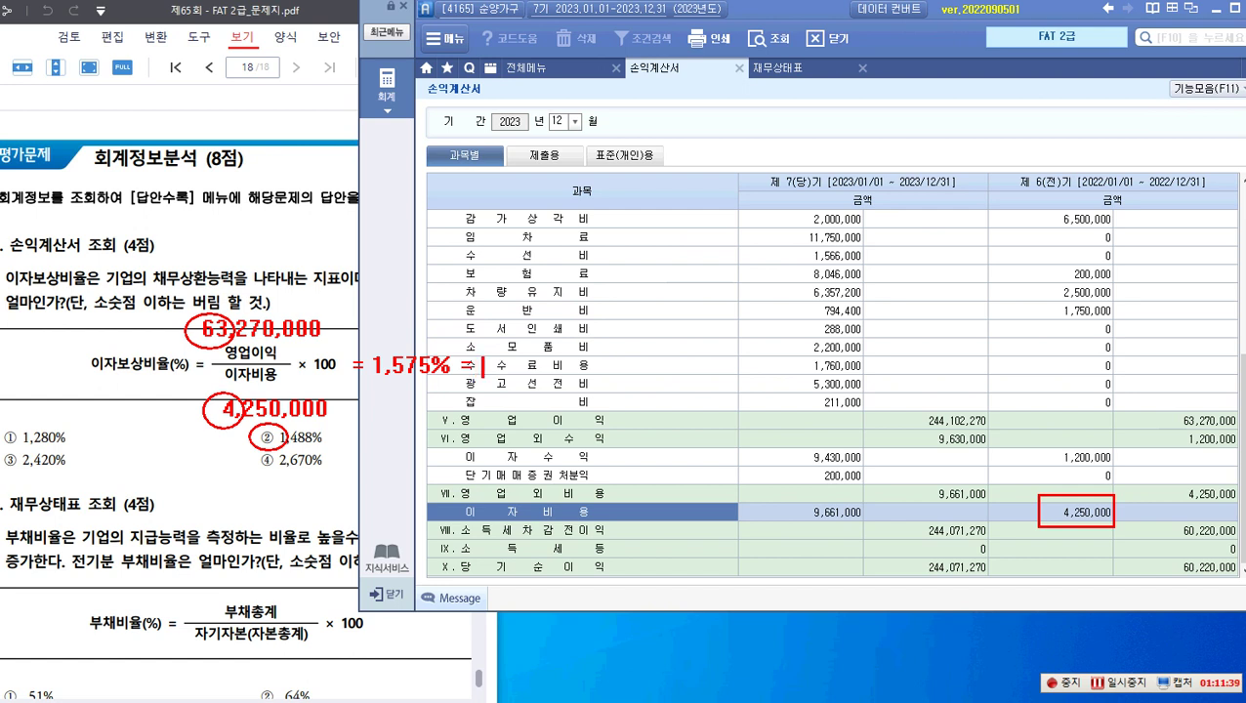
text( 1,488.705....)
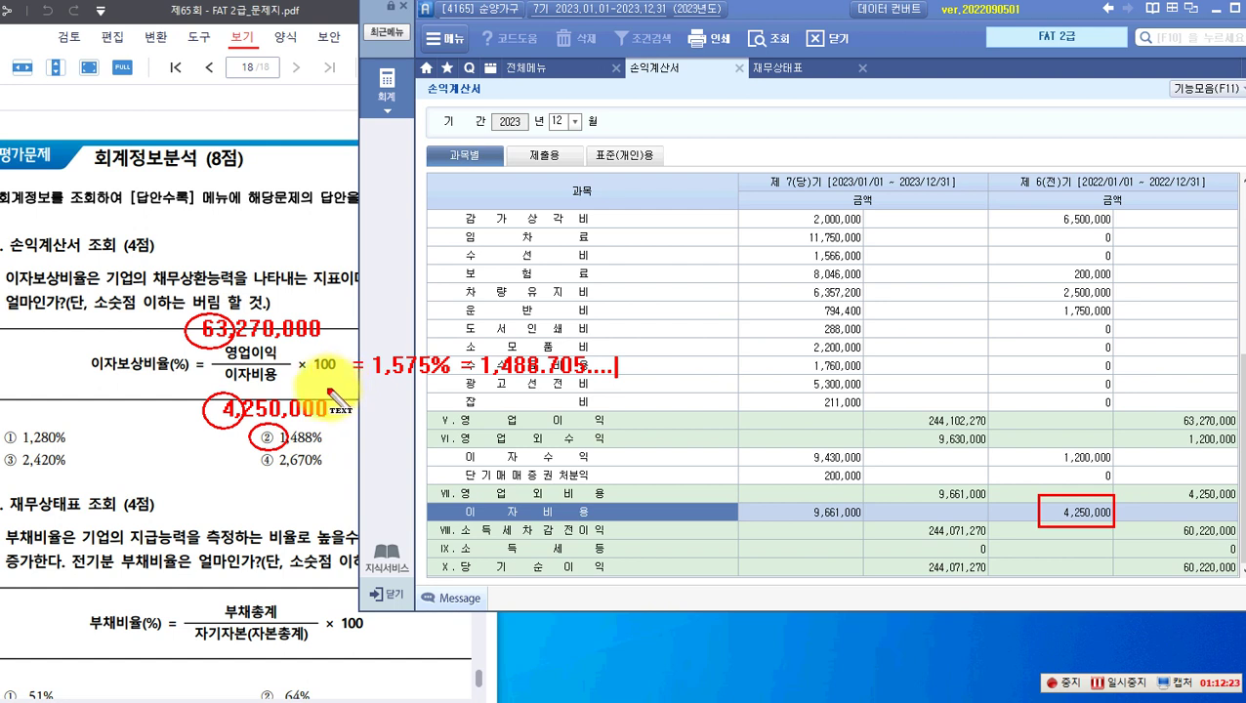
Step: Clear the pen notes and scroll the exam PDF down to question 2
key(Escape)
scroll(98, 371, down, 2)
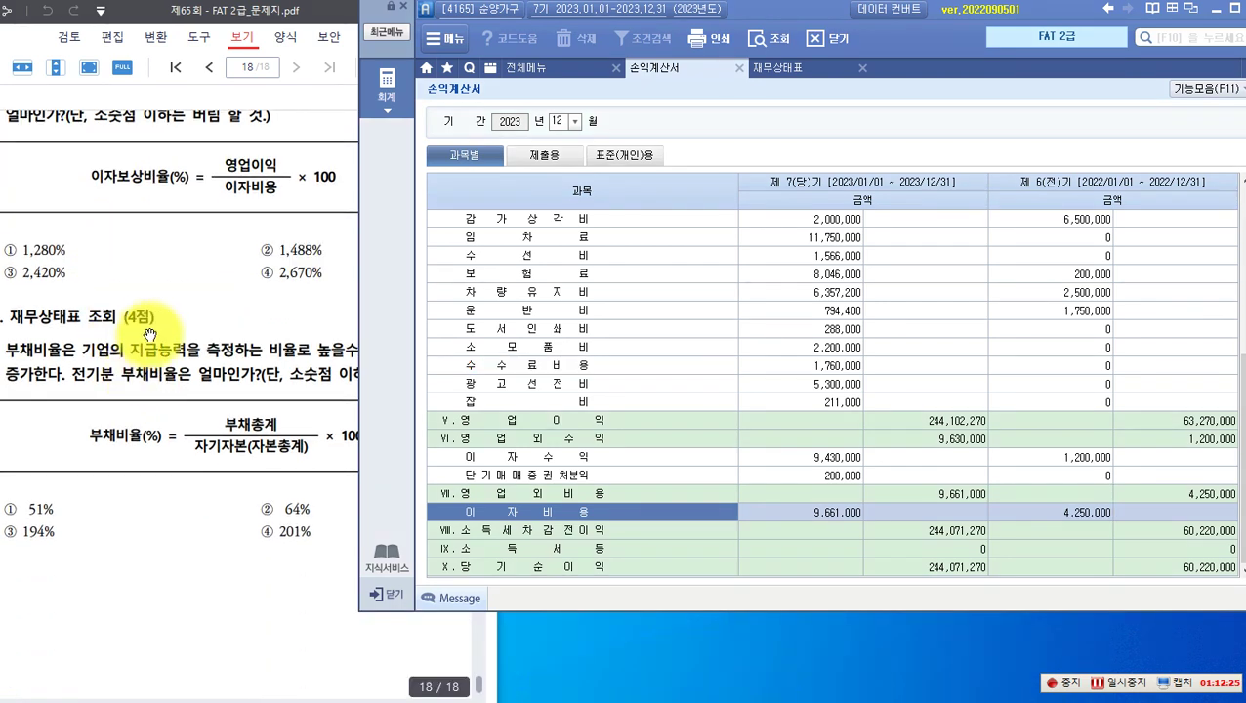
scroll(136, 332, down, 1)
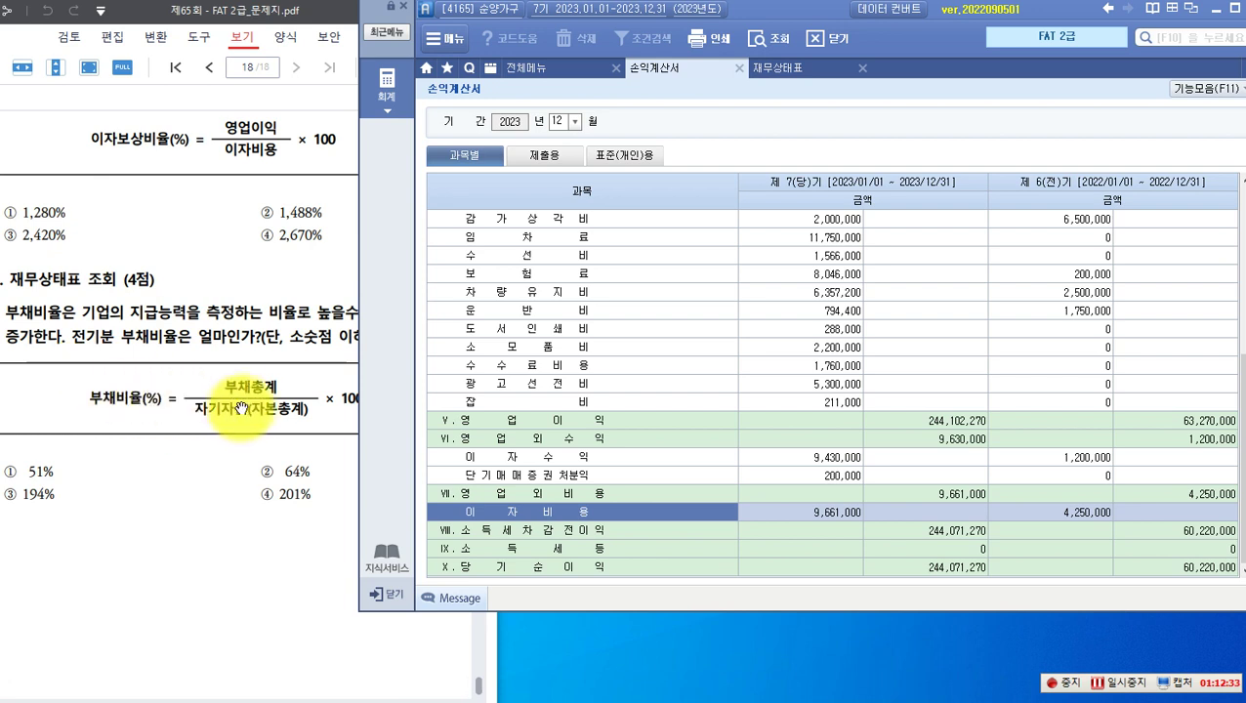
Step: On the 재무상태표, find prior-year 부채총계 166,600,000 and check the 자본총계 ledger
click(786, 70)
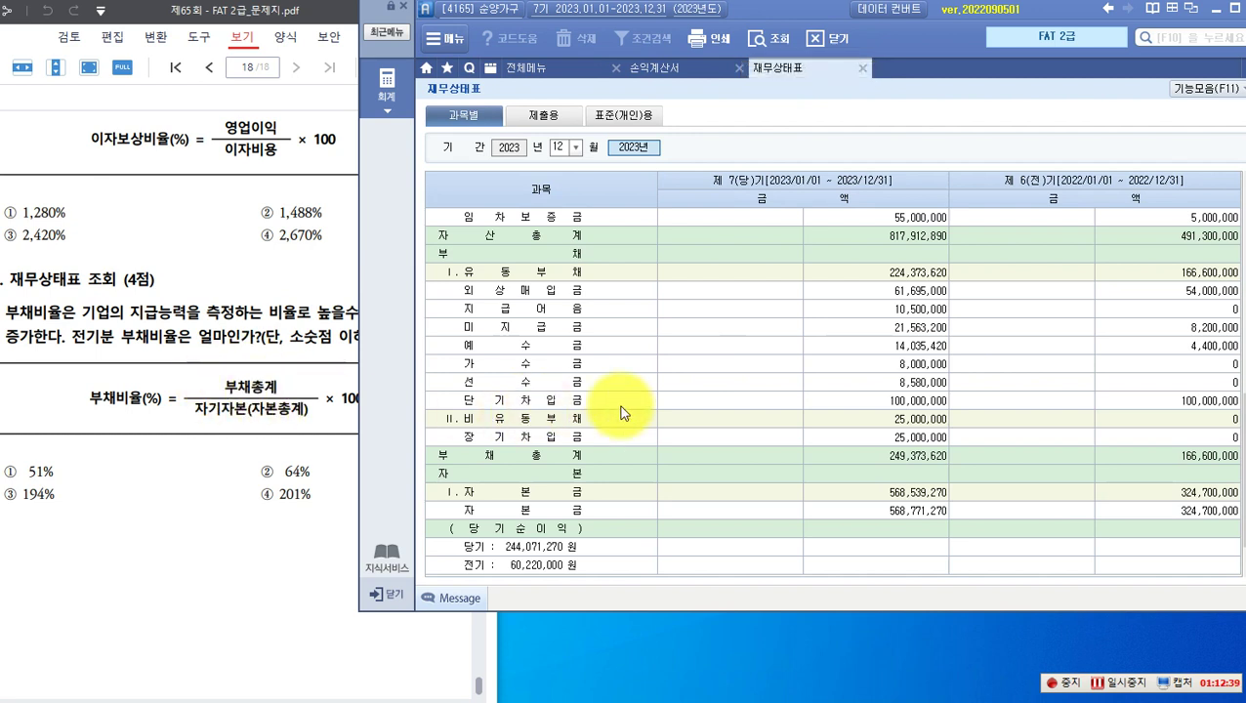
scroll(548, 381, down, 1)
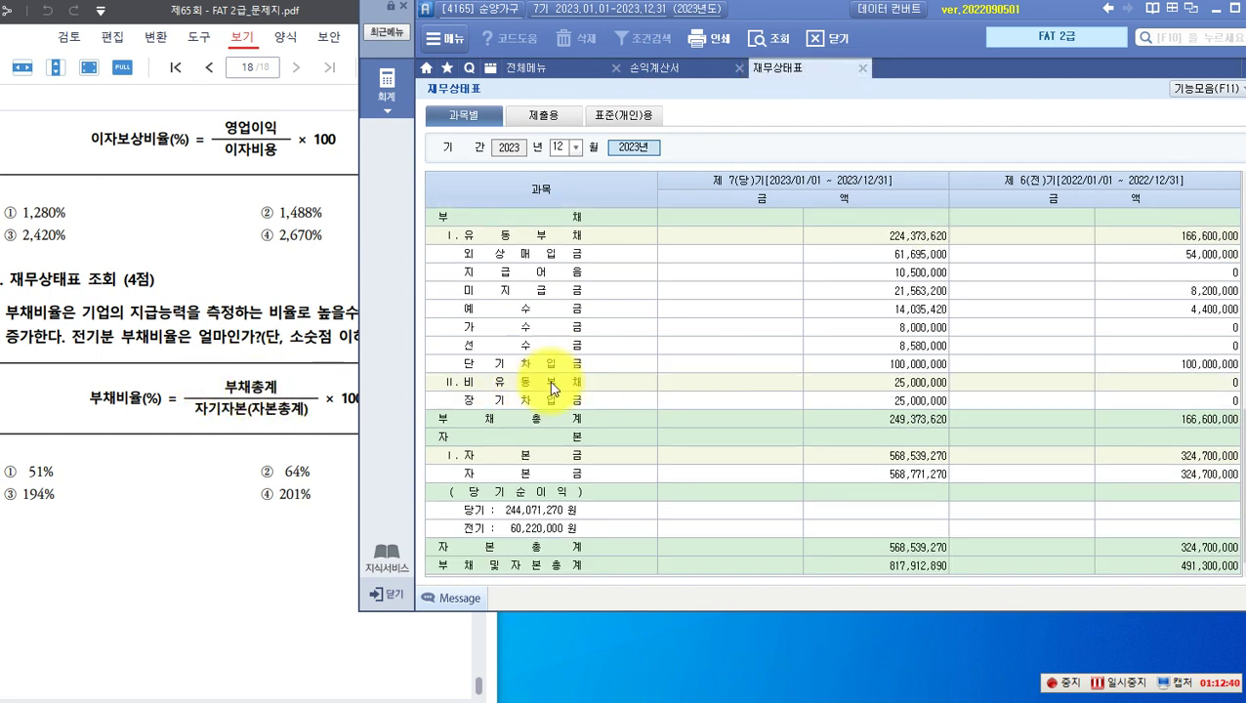
click(481, 418)
click(1191, 419)
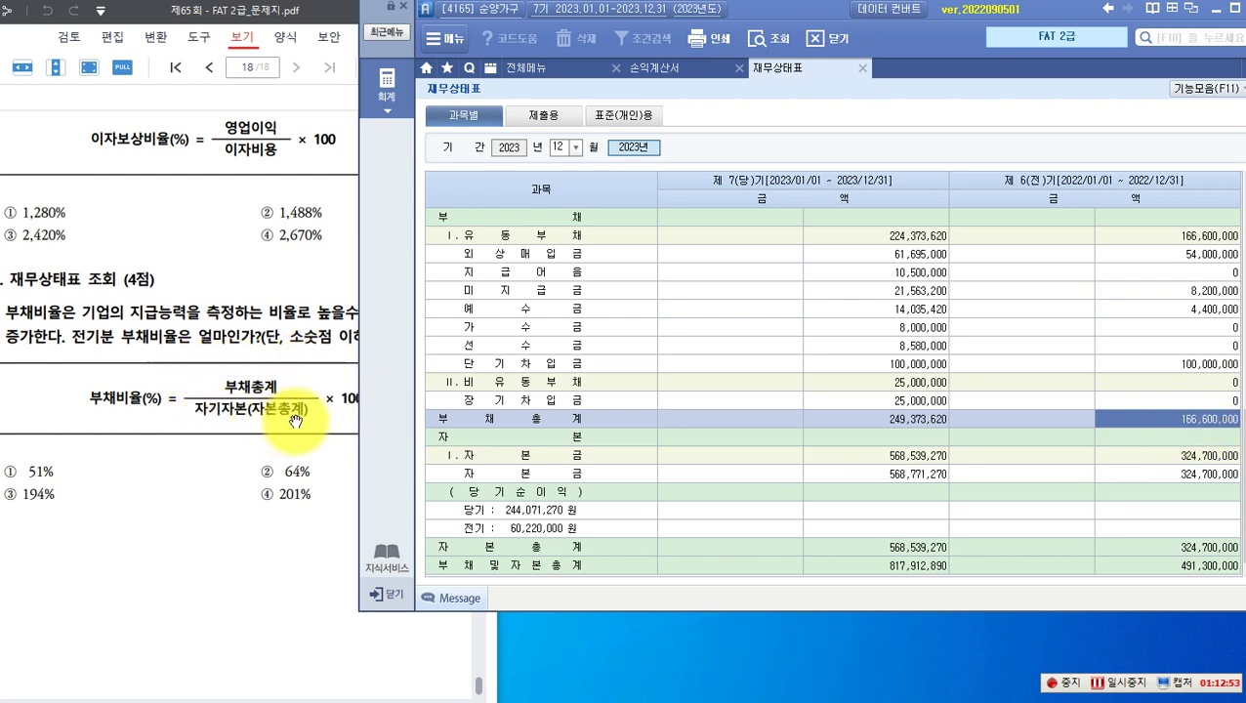
double_click(503, 547)
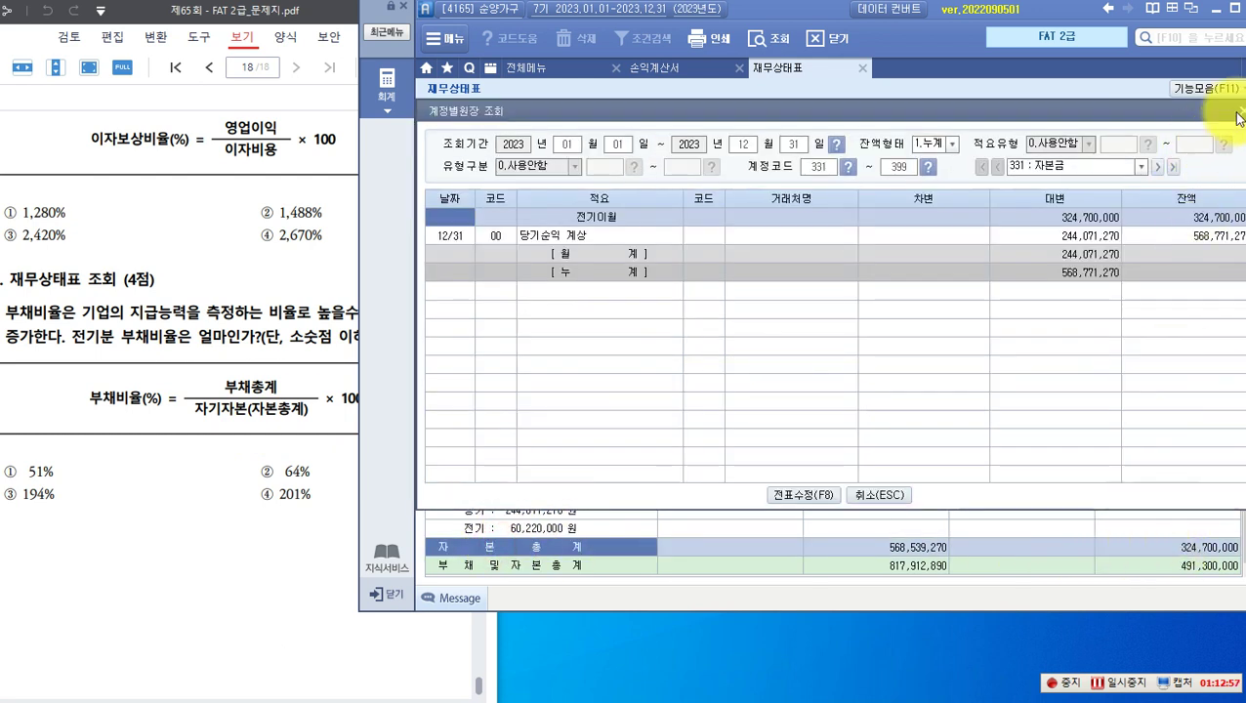
click(1211, 110)
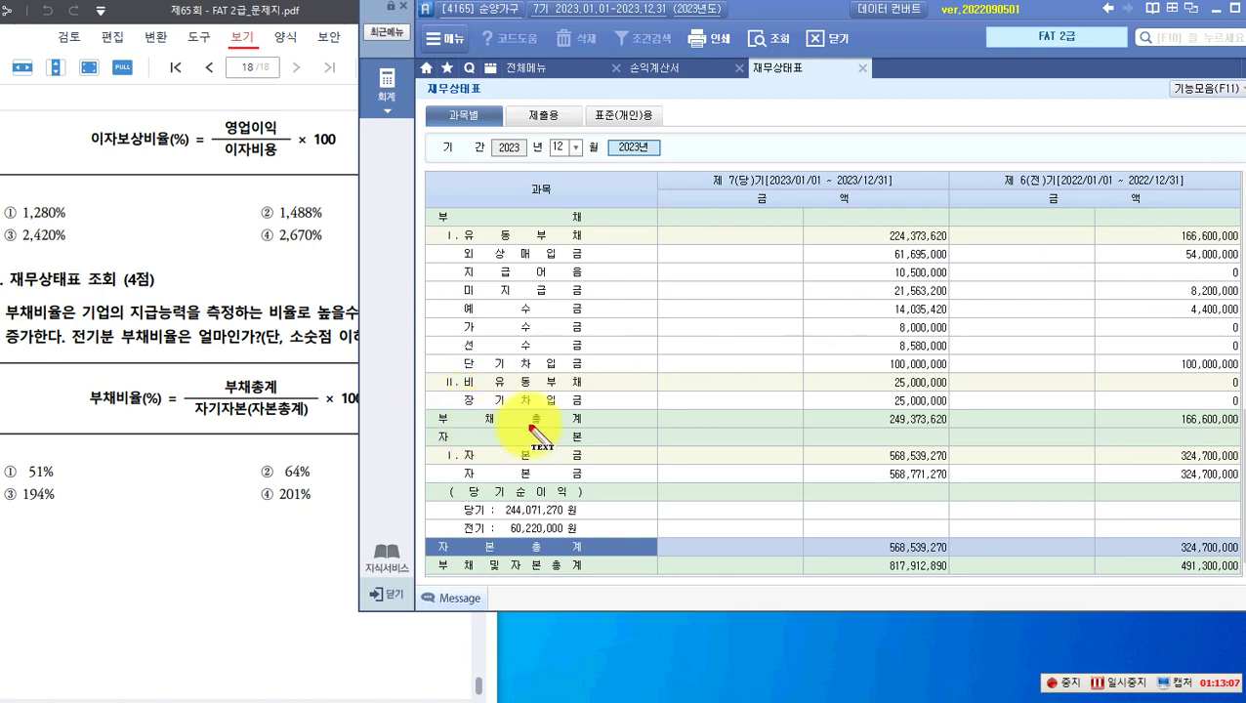
Step: Write 166,600,000 over 324,700,000 on the 부채비율 formula and circle both figures
drag(190, 359, 200, 373)
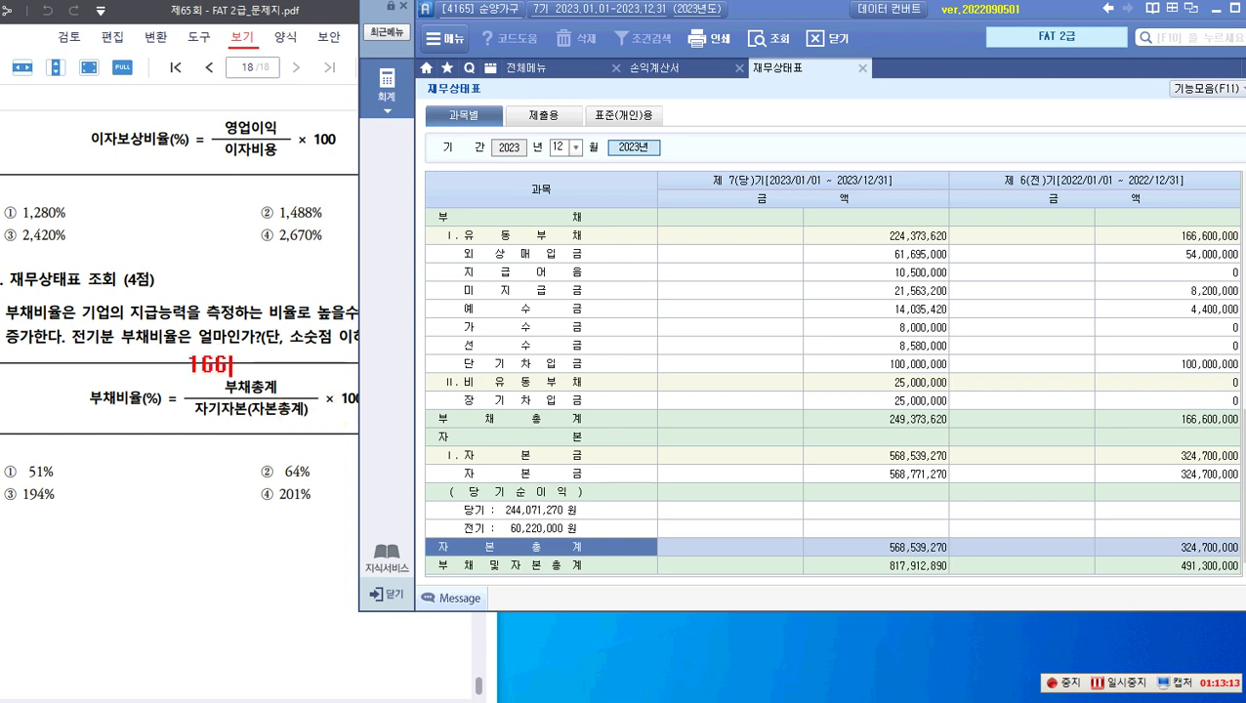
text(00,00)
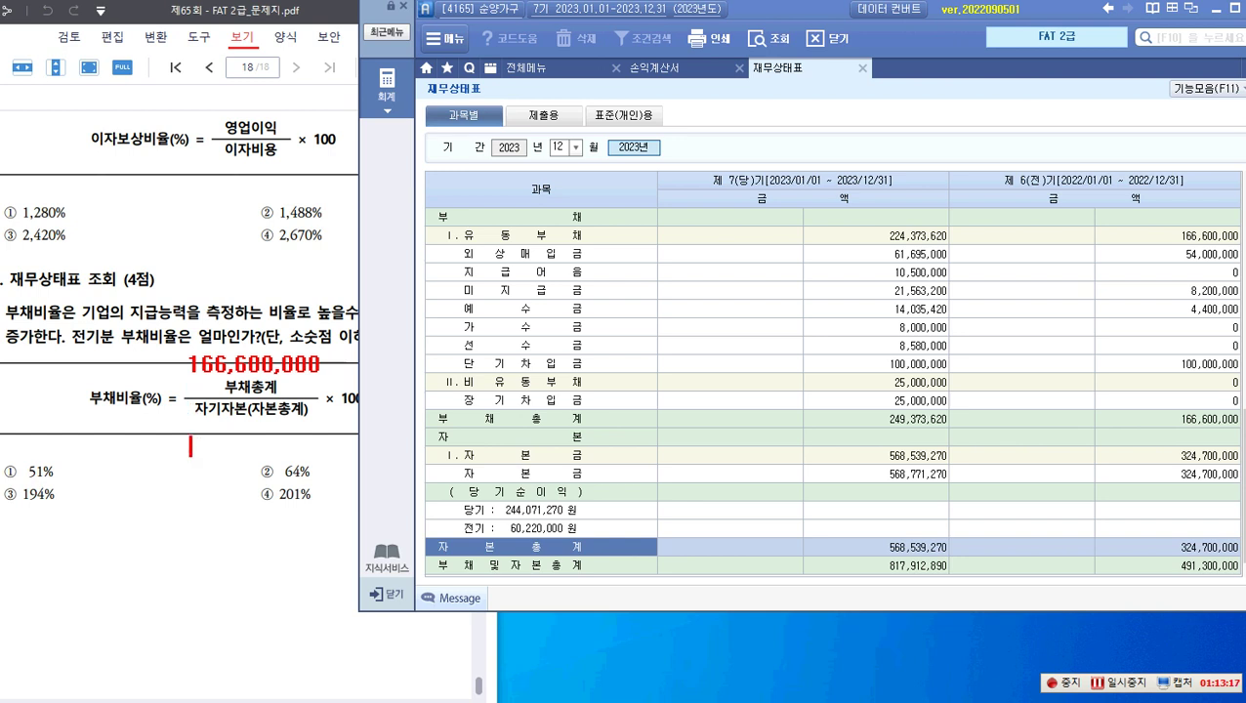
text(324,700,000)
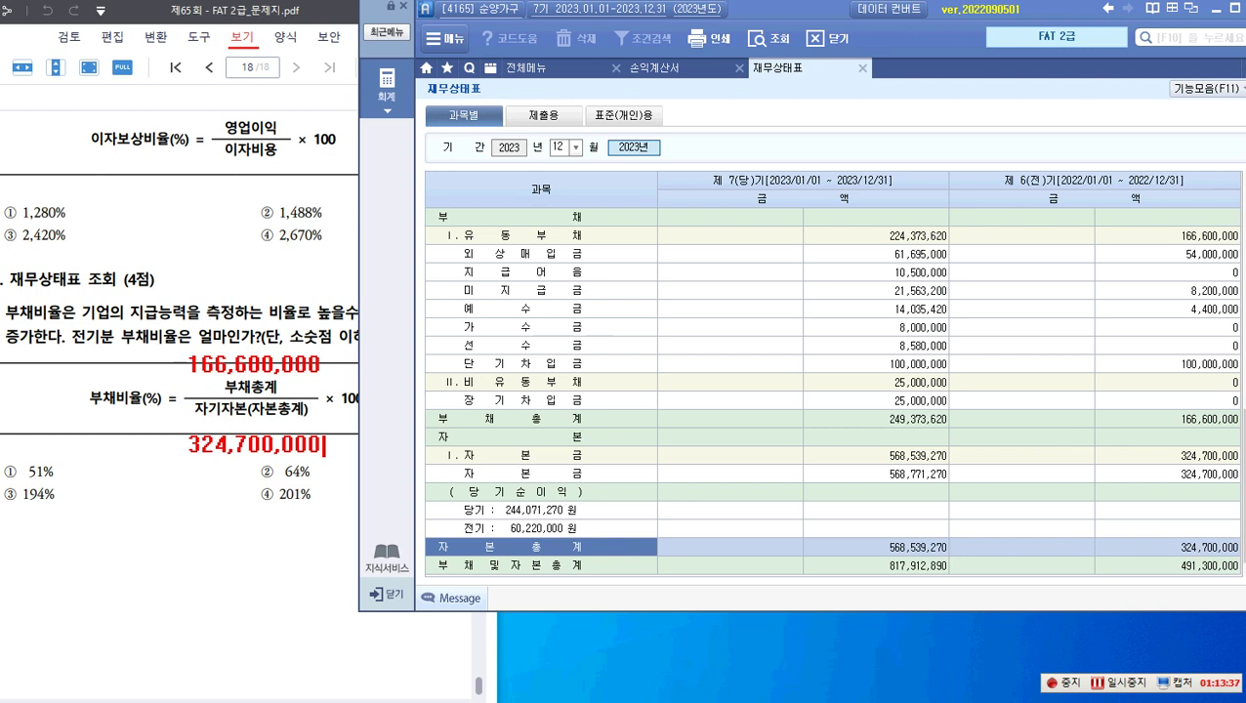
mouse_move(179, 343)
mouse_down()
mouse_move(241, 392)
mouse_move(235, 384)
mouse_up()
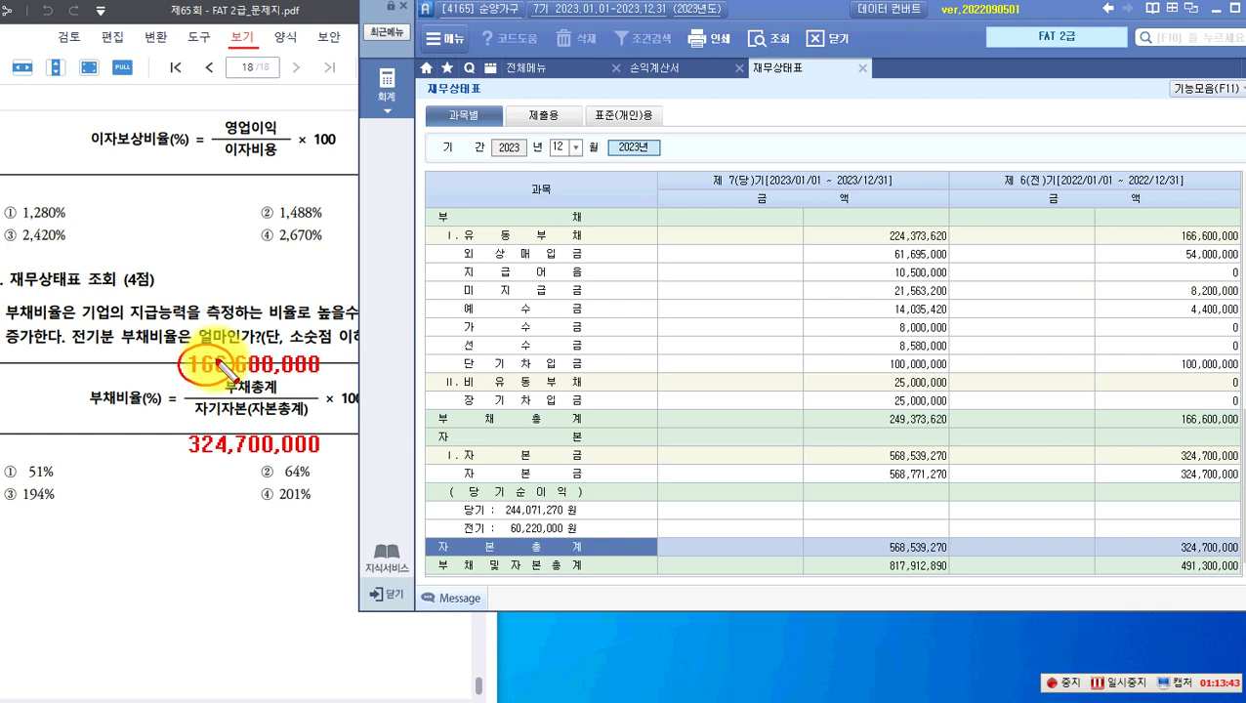
drag(180, 424, 243, 466)
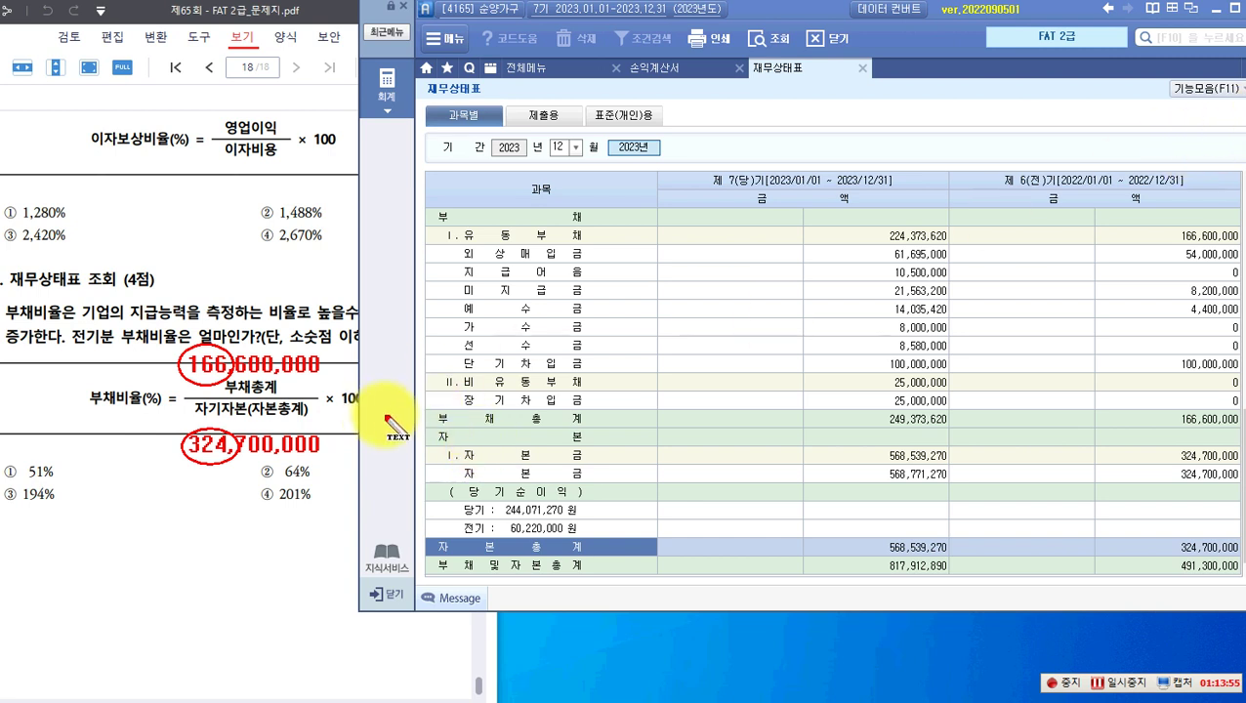
Step: Note the debt ratio as =51.23... and circle answer choice ① 51%
text(=51.23...)
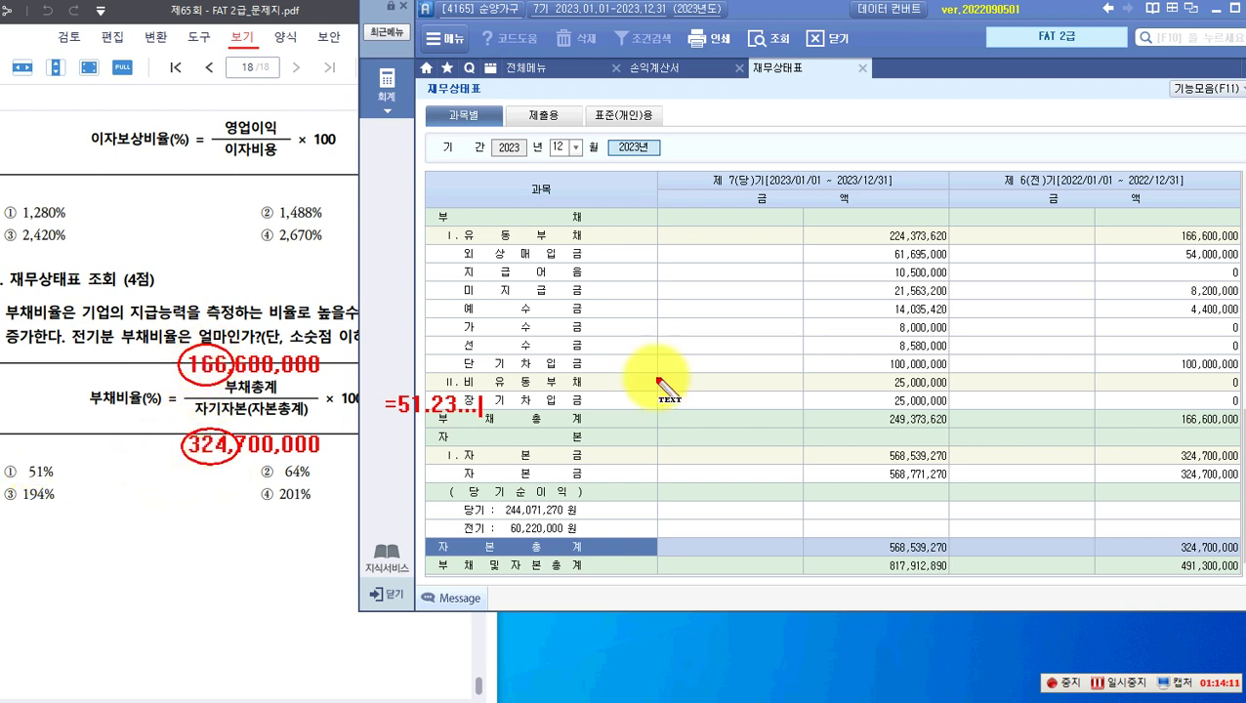
mouse_move(39, 487)
mouse_down()
mouse_move(9, 450)
mouse_move(55, 491)
mouse_up()
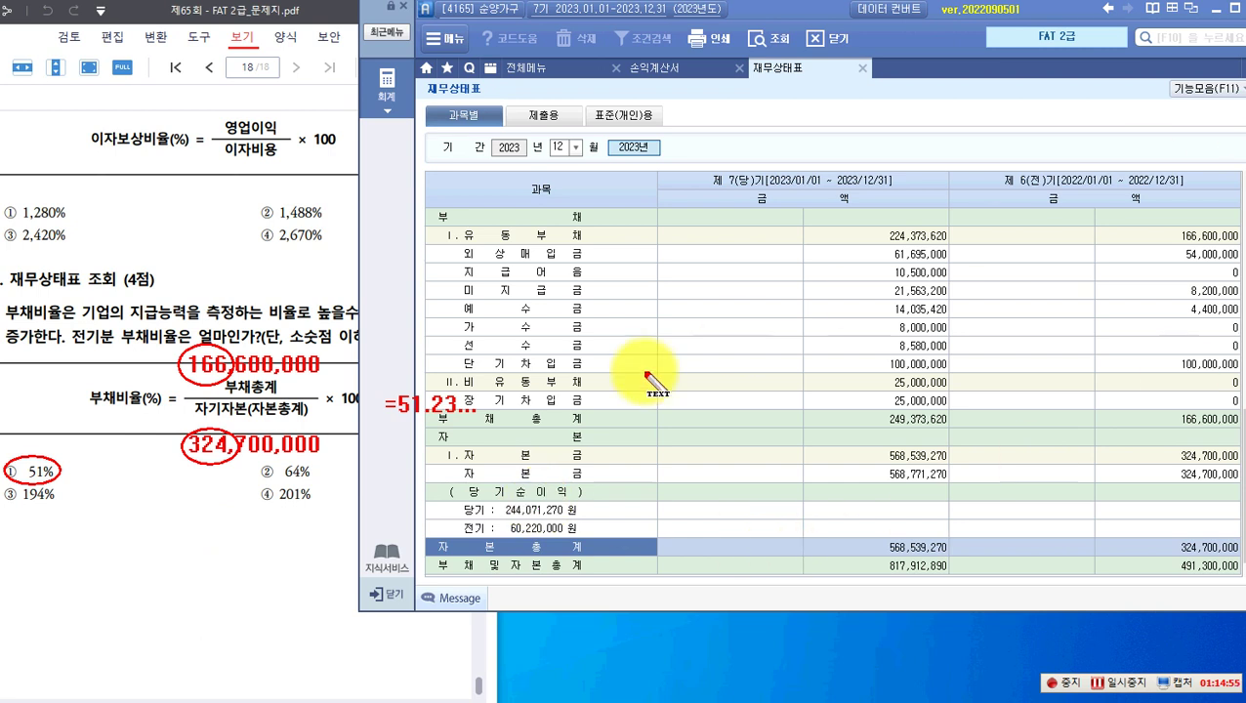
click(498, 402)
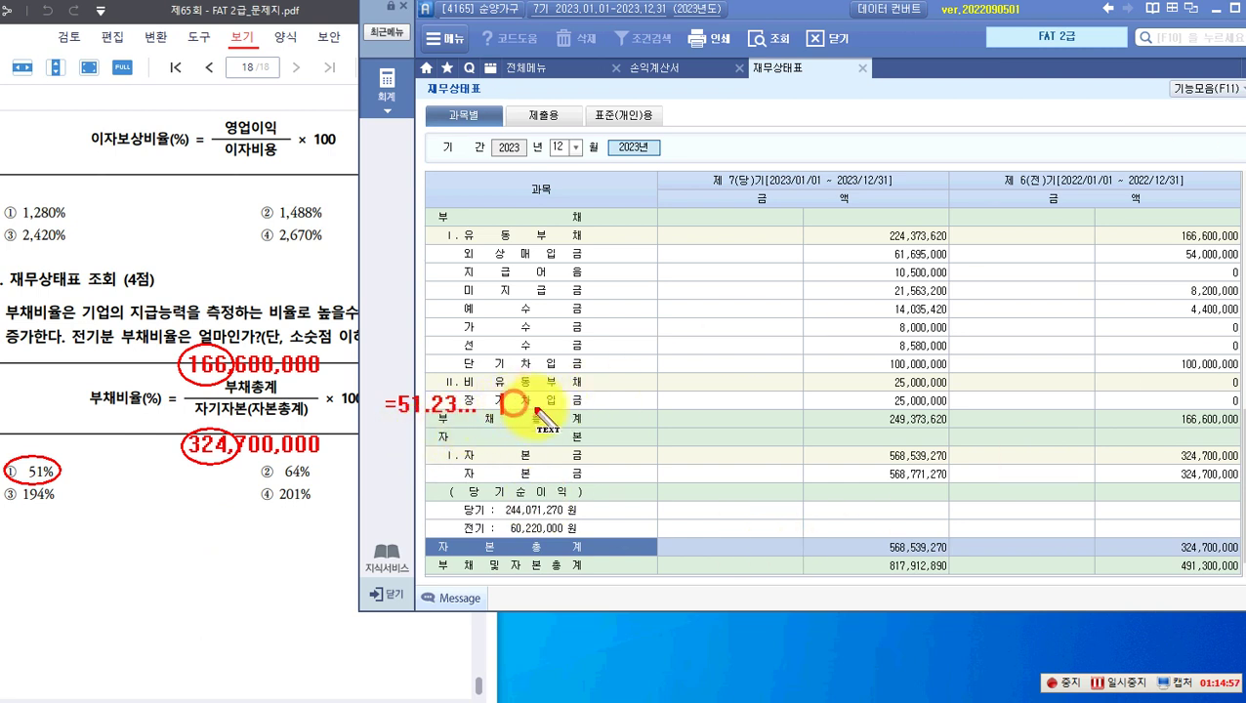
Step: Add the =51.23... result note and discard the mistaken 51.308 annotation
text(= 51.308...)
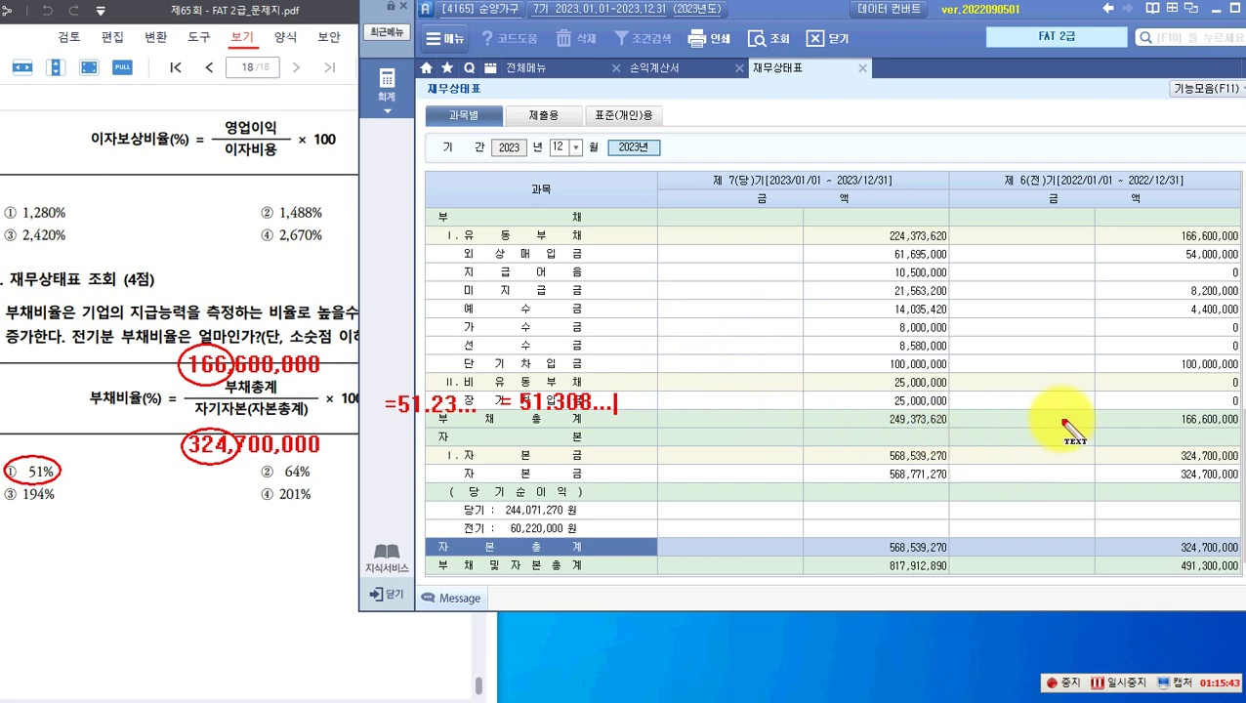
click(994, 415)
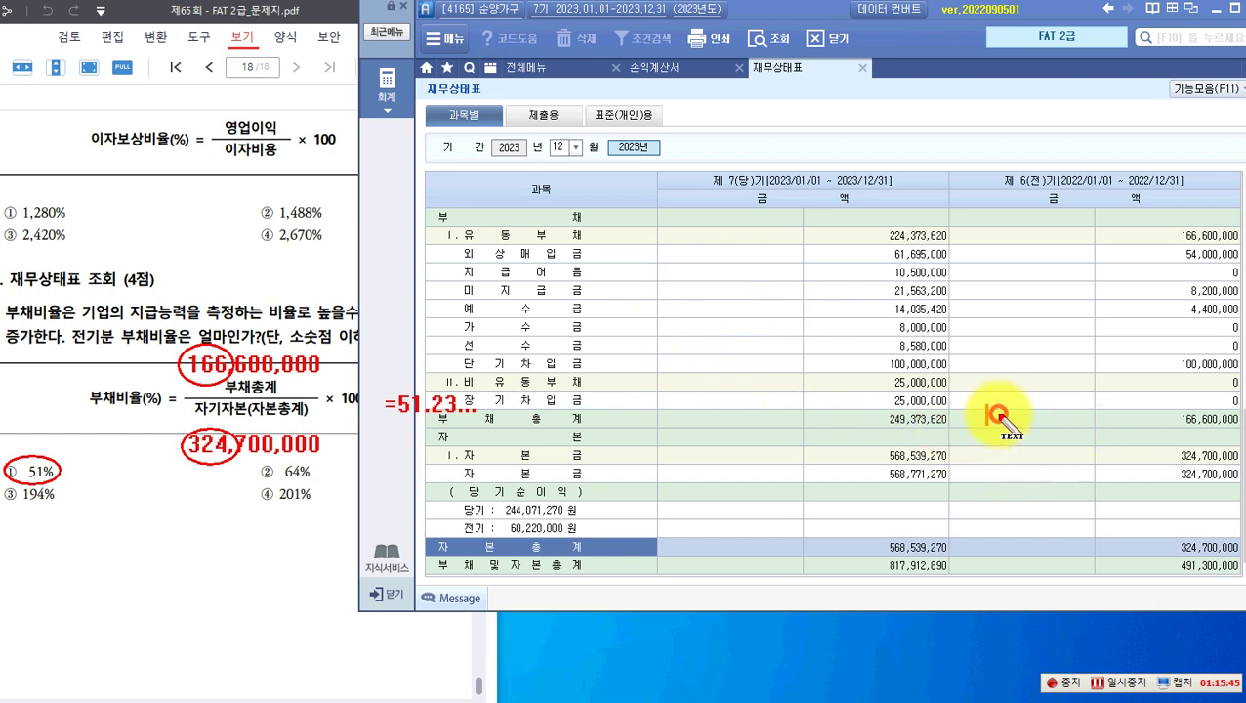